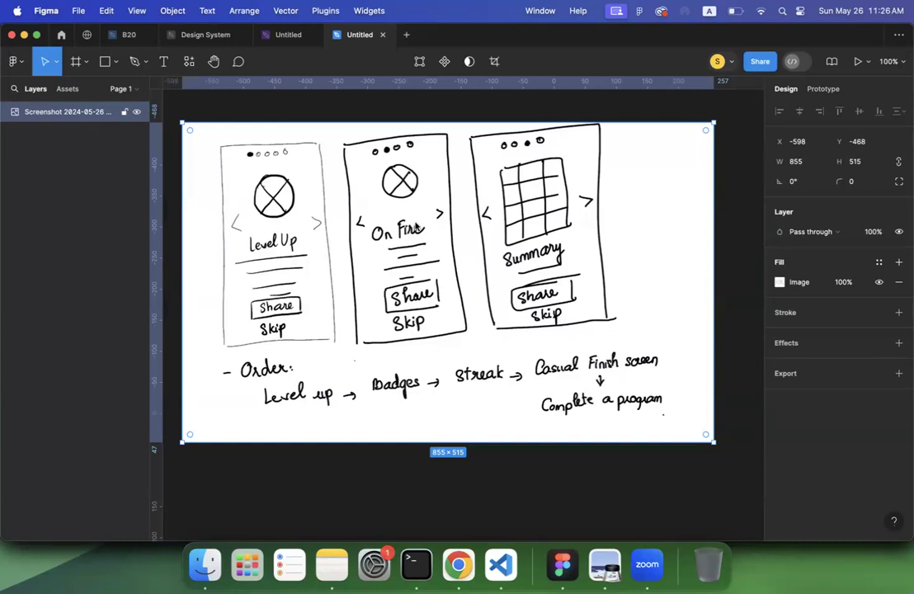
# Add an iPhone 14 & 15 Pro Max phone frame next to the wireframe sketch
pyautogui.scroll(-2, 417, 227)
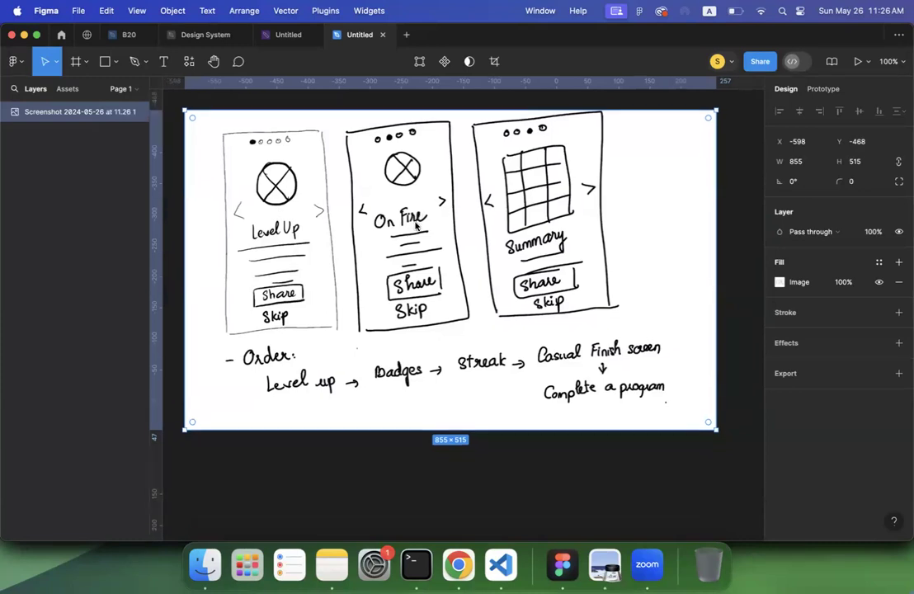
pyautogui.scroll(-5, 417, 227)
pyautogui.scroll(3, 417, 228)
pyautogui.scroll(-2, 416, 227)
pyautogui.scroll(1, 417, 227)
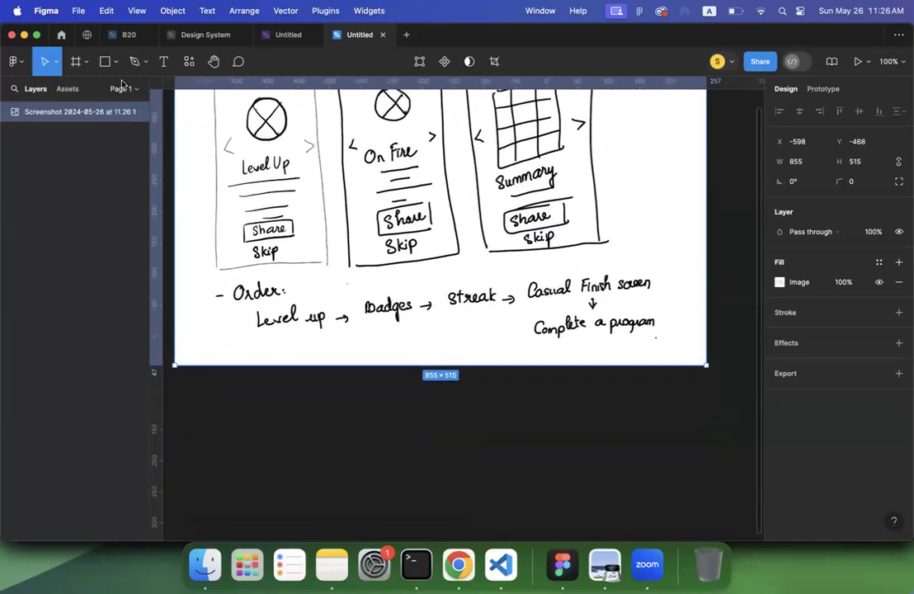
pyautogui.click(74, 68)
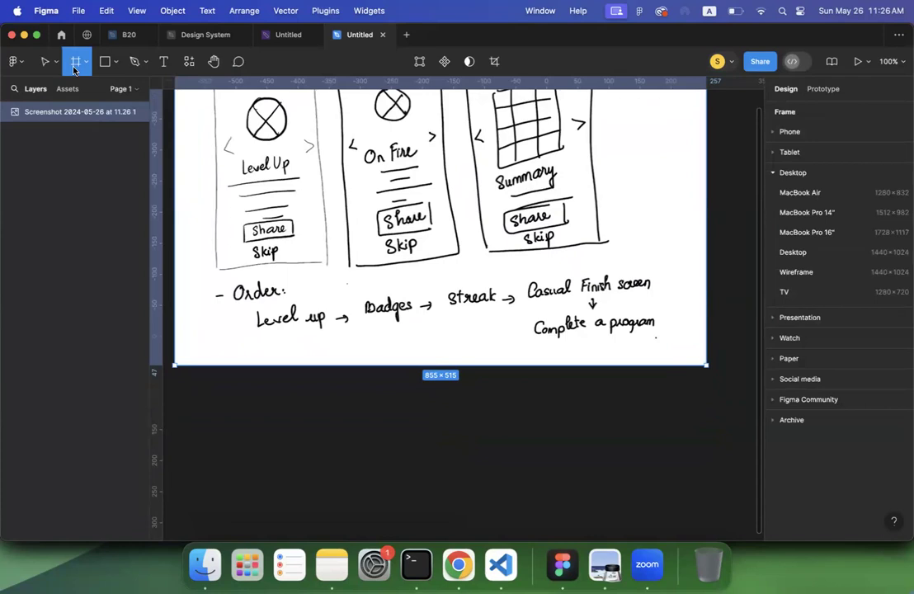
pyautogui.click(789, 132)
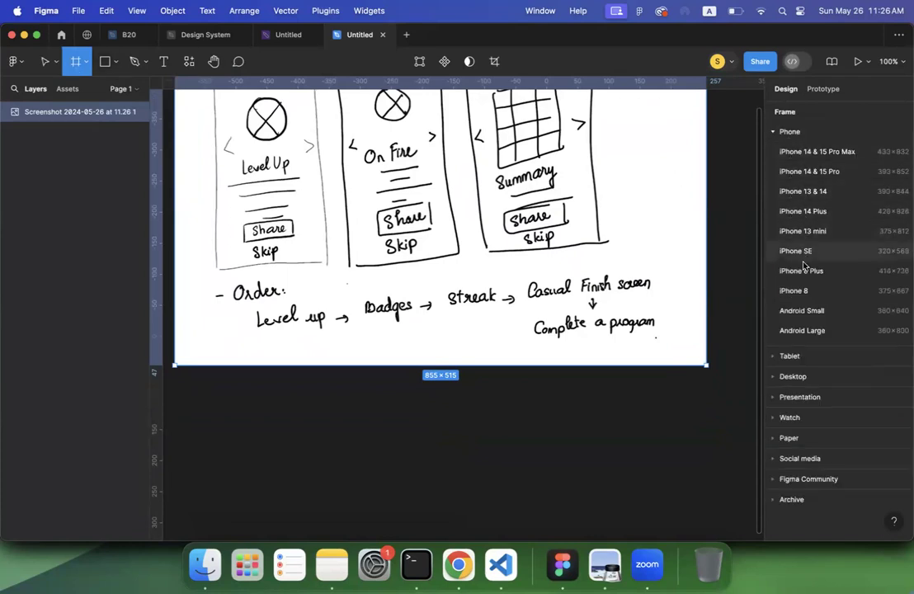
pyautogui.click(813, 152)
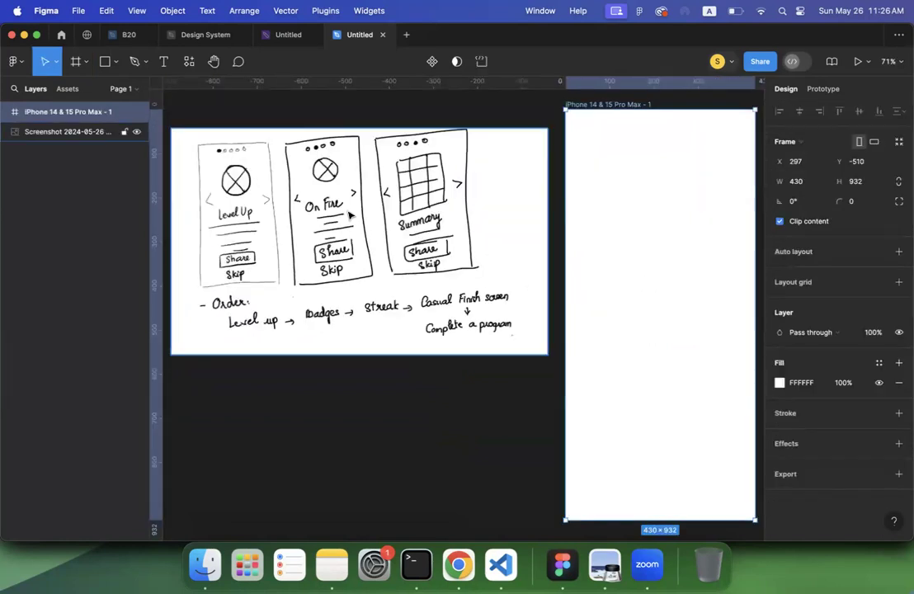
# Draw a circle about 34 px in diameter on the empty canvas above the wireframe sketch
pyautogui.hscroll(3, 229, 180)
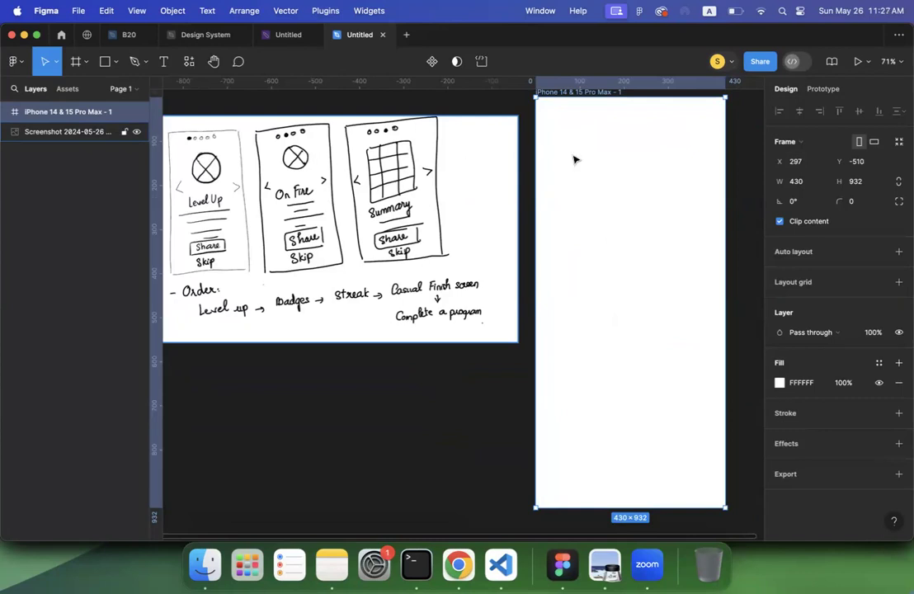
pyautogui.scroll(2, 278, 168)
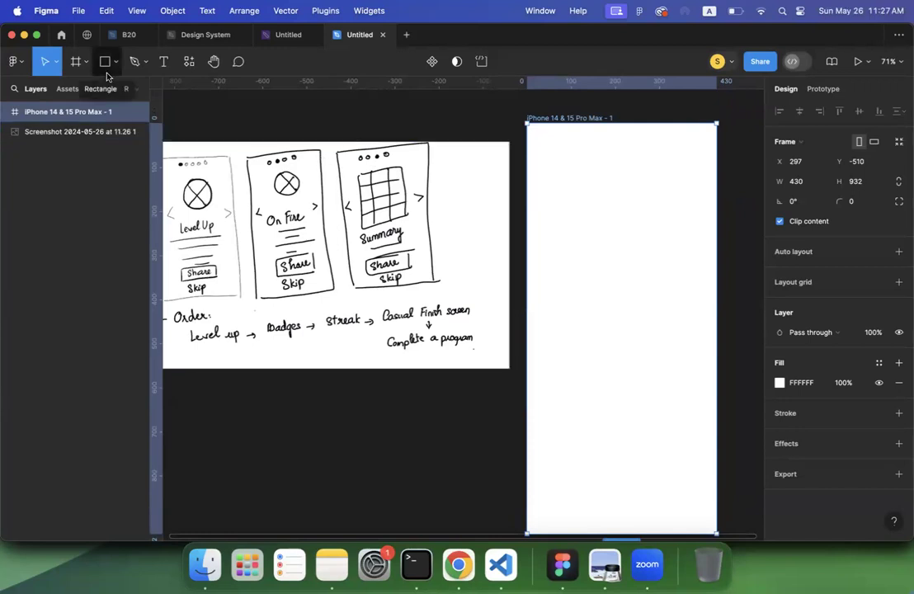
pyautogui.scroll(2, 211, 115)
pyautogui.hscroll(-2, 211, 114)
pyautogui.scroll(2, 211, 114)
pyautogui.click(210, 141)
pyautogui.scroll(1, 209, 147)
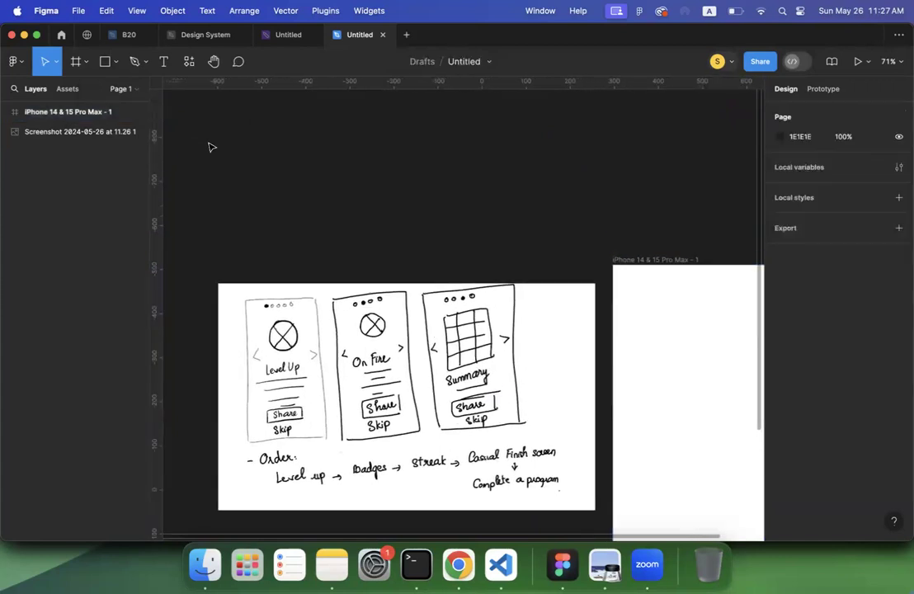
pyautogui.scroll(-1, 209, 146)
pyautogui.hscroll(1, 209, 147)
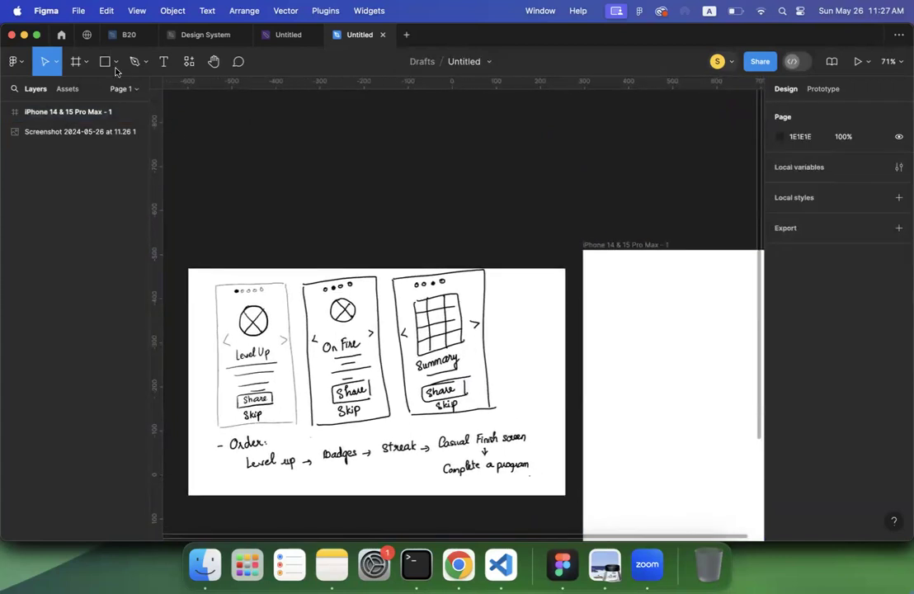
pyautogui.click(115, 64)
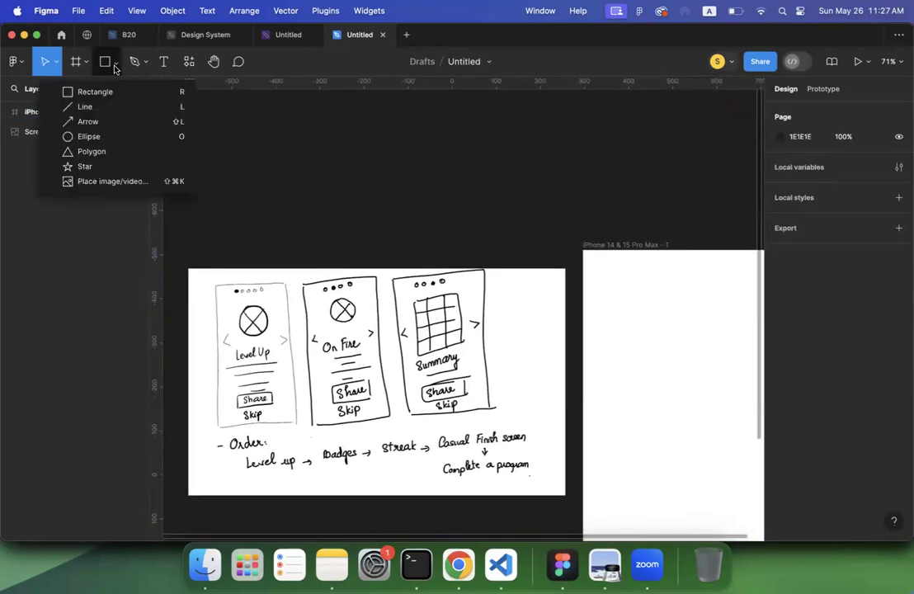
pyautogui.click(101, 136)
pyautogui.moveTo(268, 128); pyautogui.dragTo(281, 139)
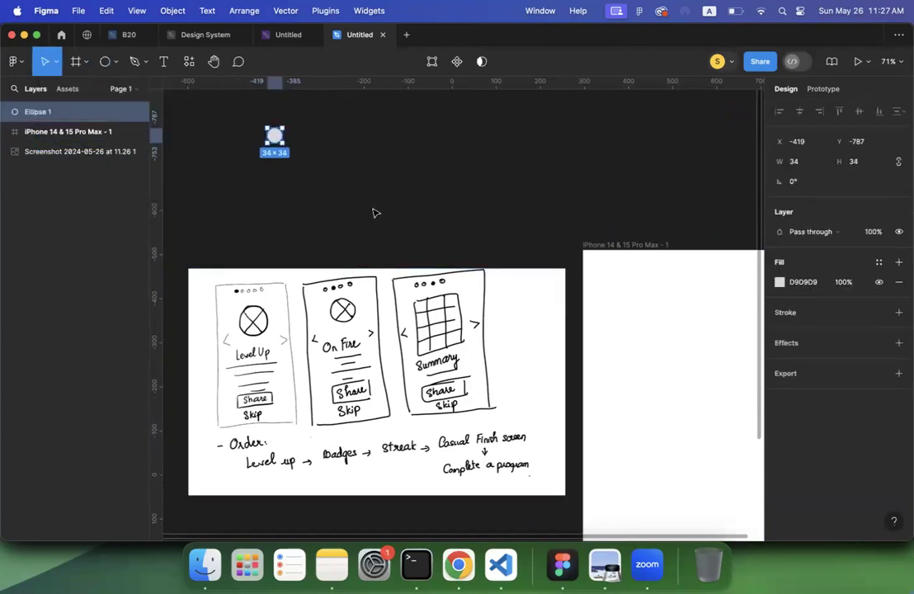
# Resize the circle to 30 px wide and 30 px high
pyautogui.hscroll(2, 528, 252)
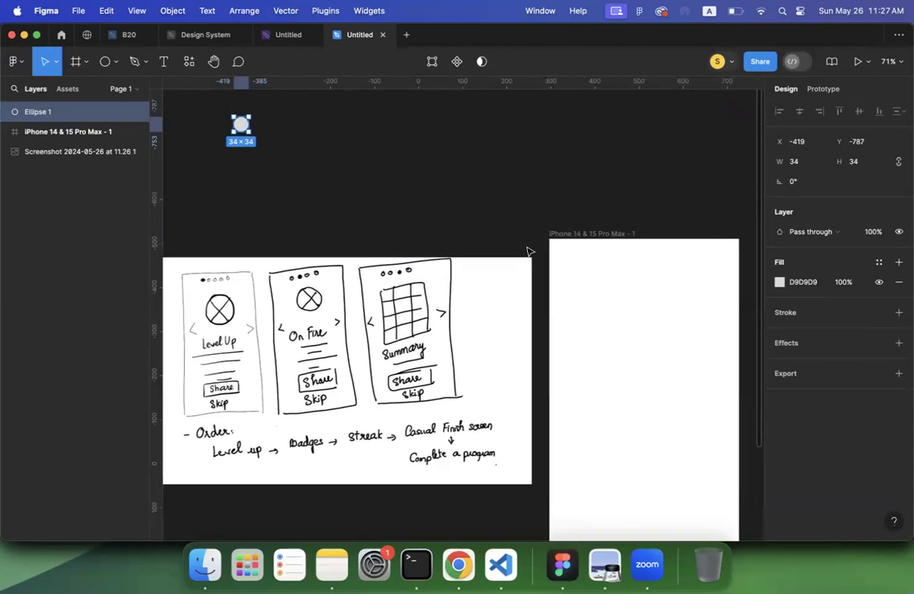
pyautogui.click(809, 162)
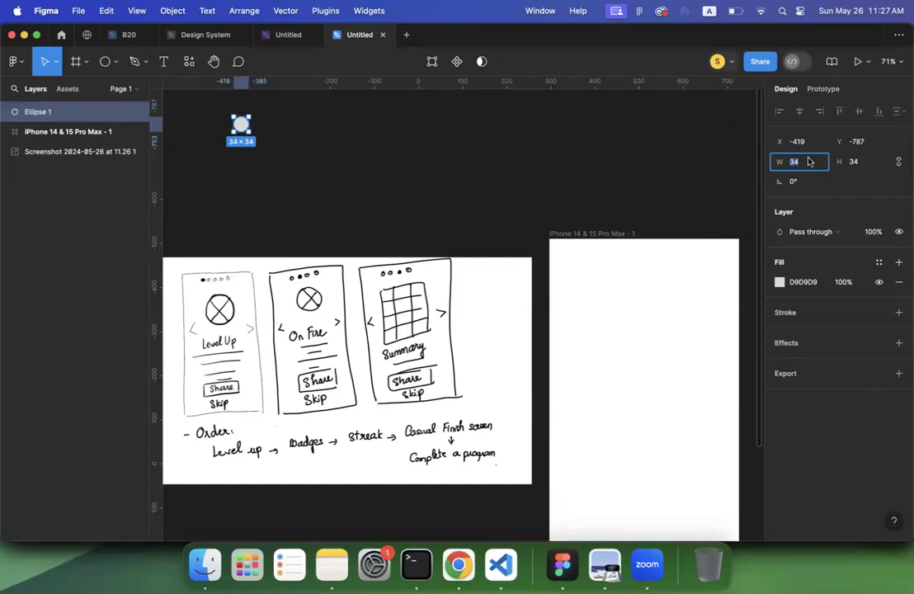
pyautogui.write('30')
pyautogui.press('Return')
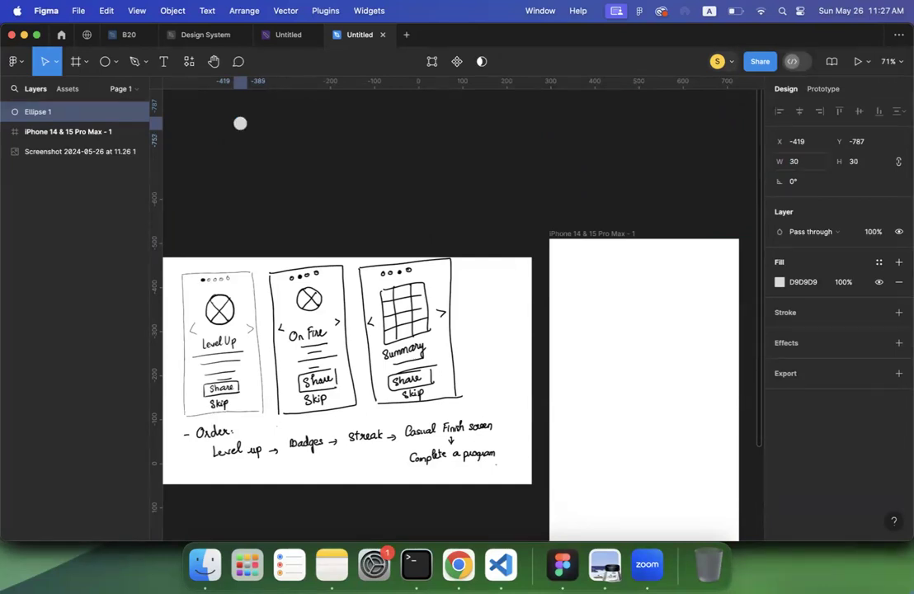
pyautogui.click(520, 146)
# Reposition the circle above the sketch and place a duplicate to its right with a gap of about 12 px
pyautogui.moveTo(241, 124); pyautogui.dragTo(348, 134)
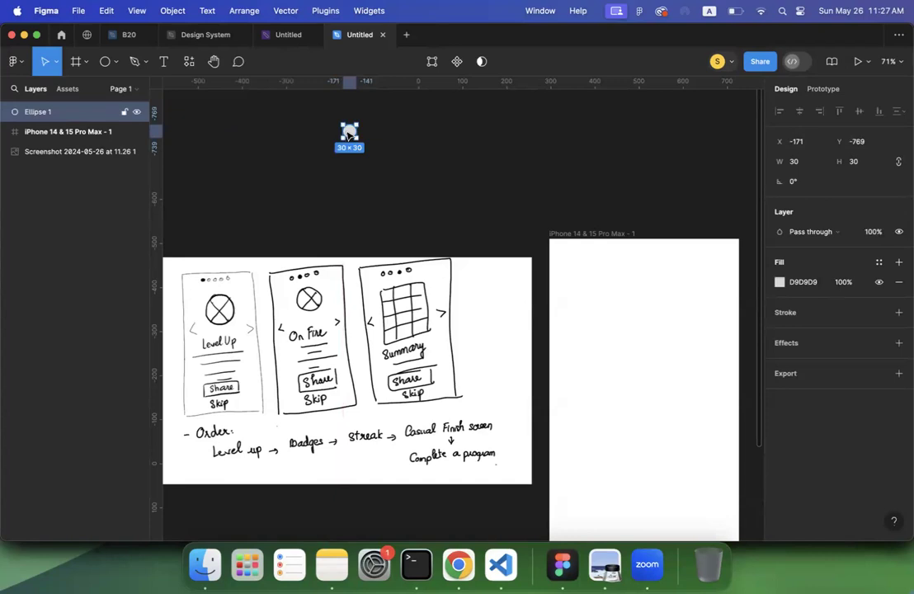
pyautogui.press('super+d')
pyautogui.moveTo(347, 134); pyautogui.dragTo(370, 135)
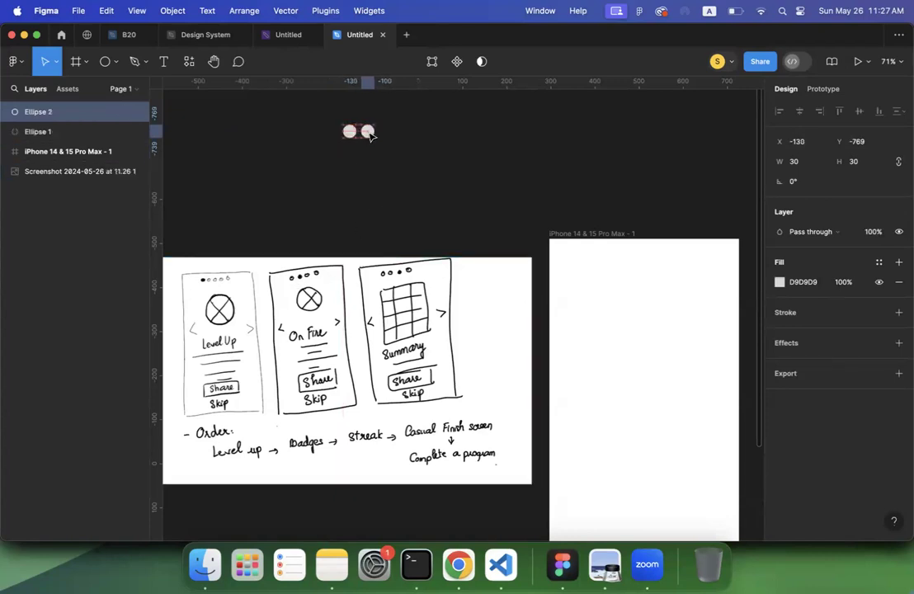
pyautogui.click(299, 194)
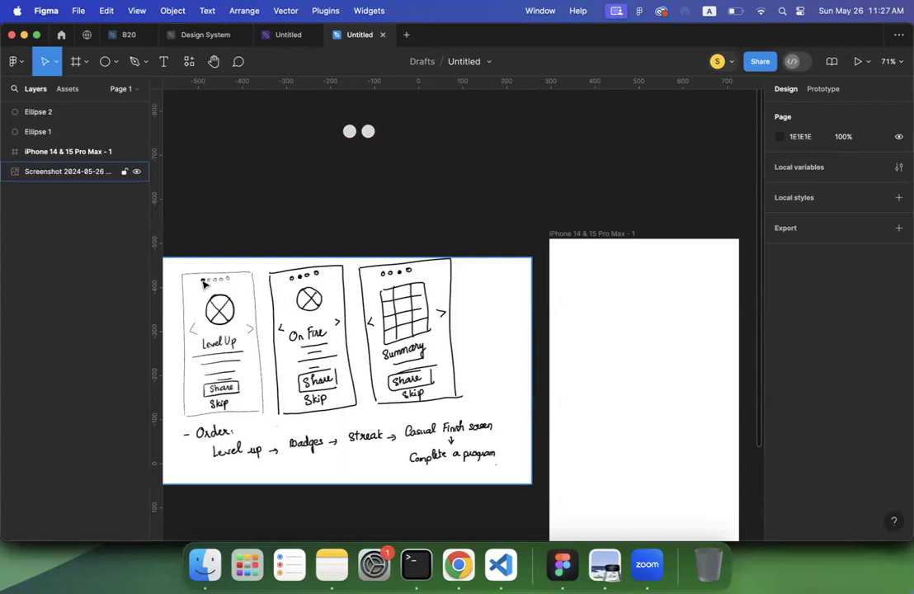
# Fill the left circle with 1E1E1E from the page colours and move both circles closer to the phone frame
pyautogui.click(350, 131)
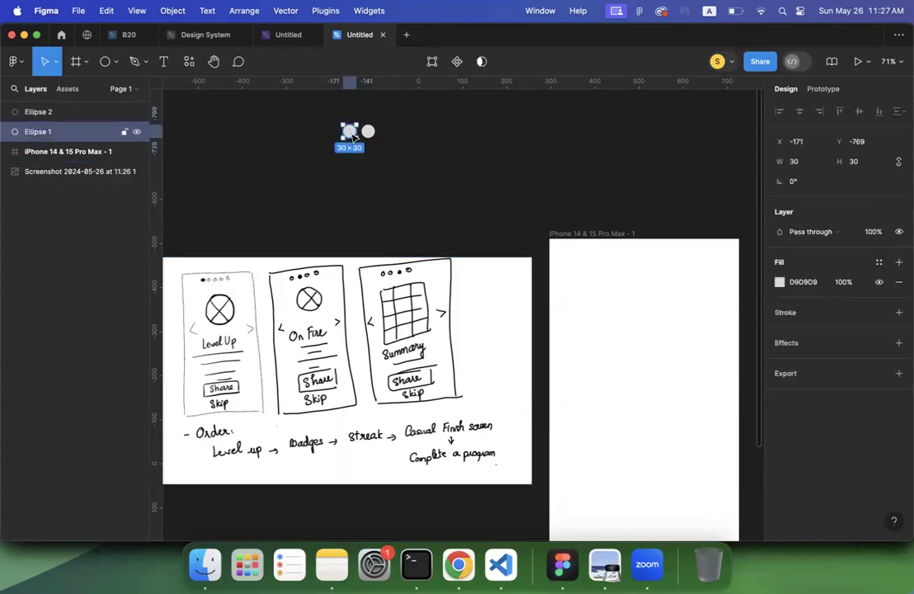
pyautogui.click(779, 283)
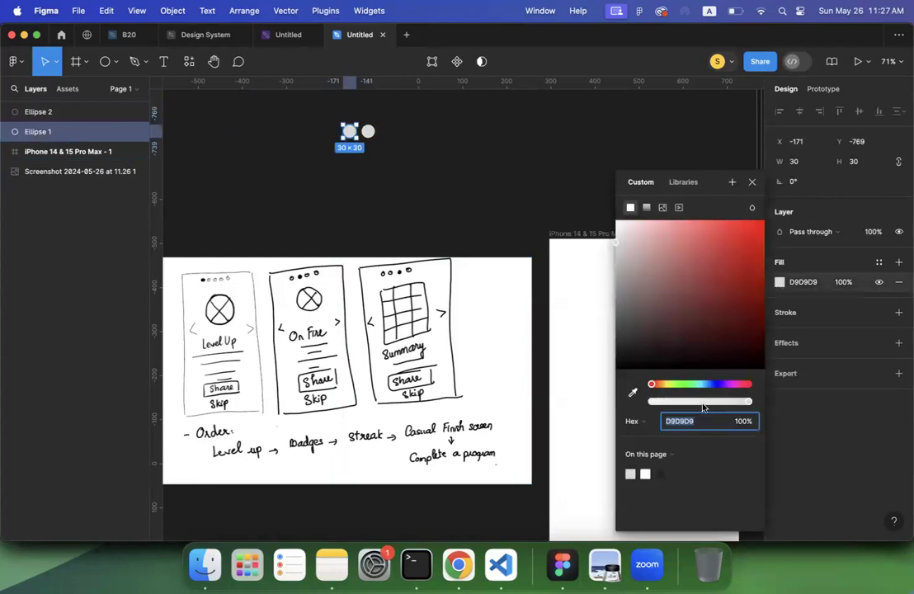
pyautogui.click(664, 467)
pyautogui.click(463, 234)
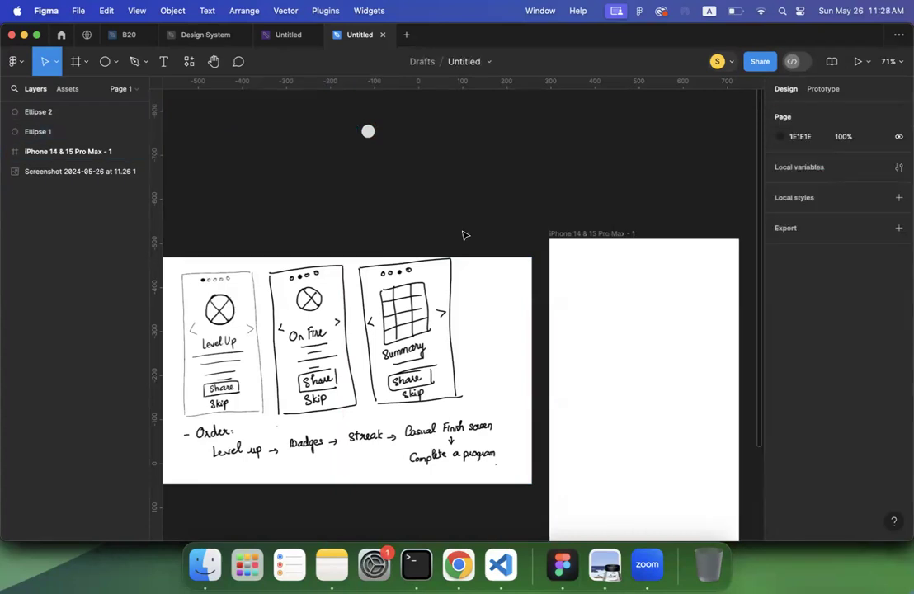
pyautogui.moveTo(337, 117); pyautogui.dragTo(494, 185)
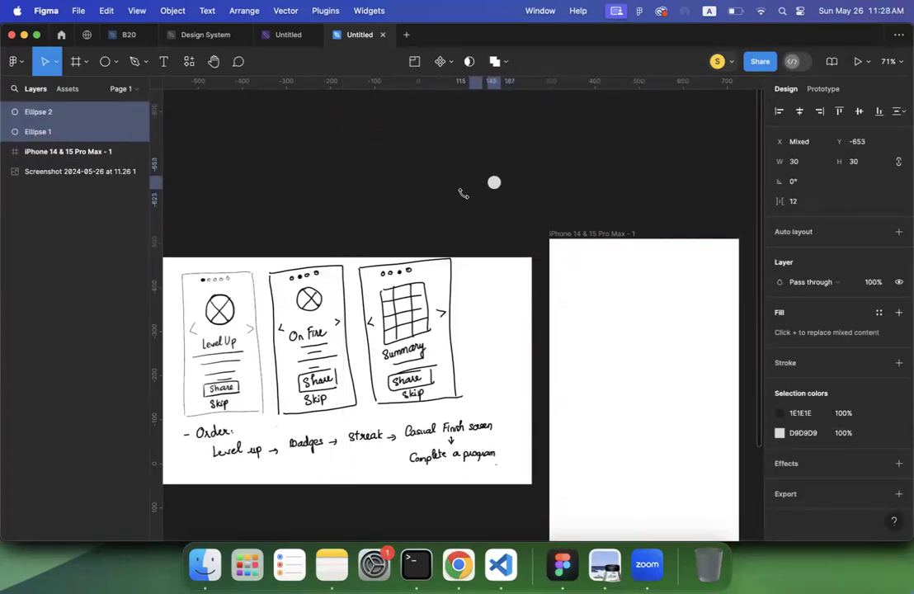
pyautogui.click(415, 184)
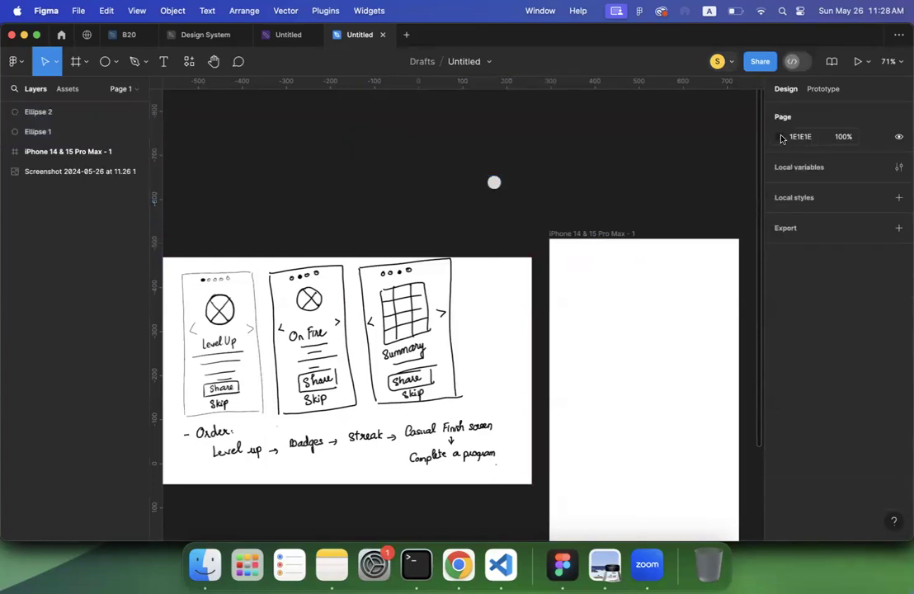
# Lighten the page background to the grey 888888
pyautogui.click(781, 137)
pyautogui.moveTo(617, 209); pyautogui.dragTo(612, 220)
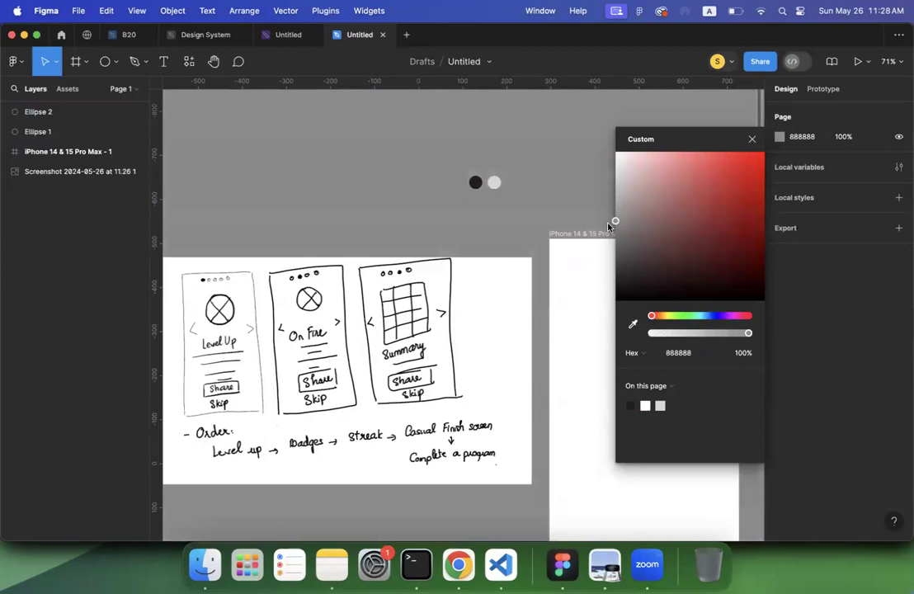
pyautogui.click(519, 188)
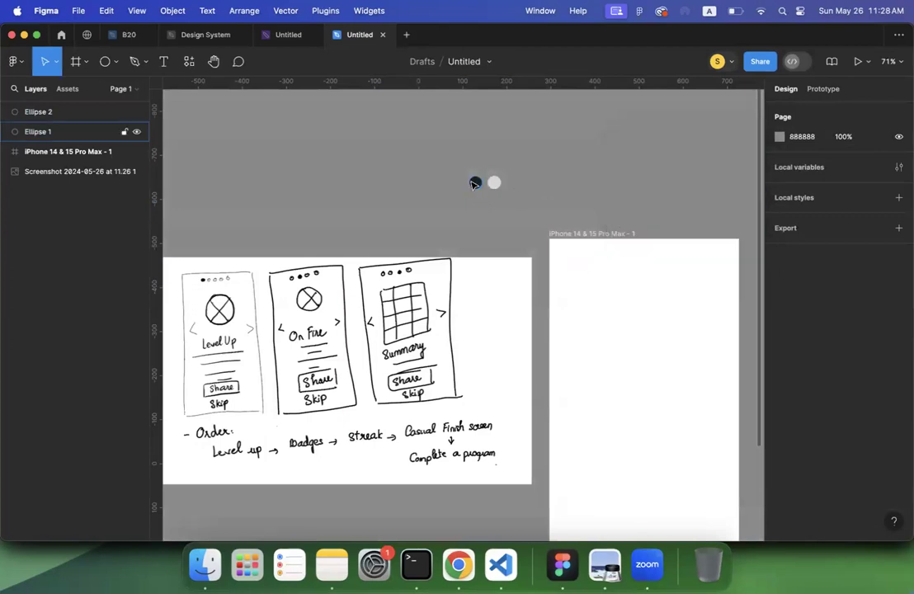
# Turn the dark and light circles together into a component set
pyautogui.click(474, 182)
pyautogui.click(496, 184)
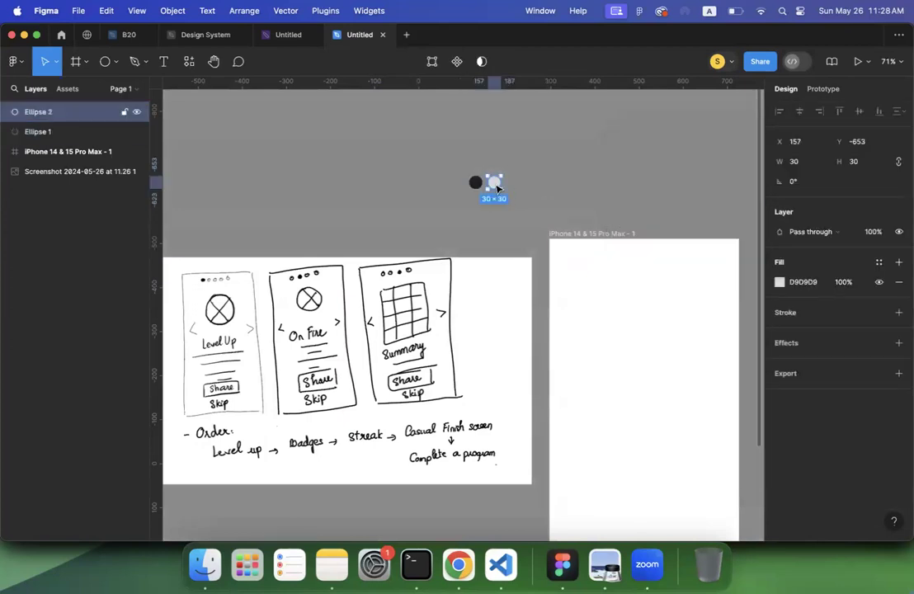
pyautogui.click(475, 186)
pyautogui.moveTo(449, 168); pyautogui.dragTo(528, 211)
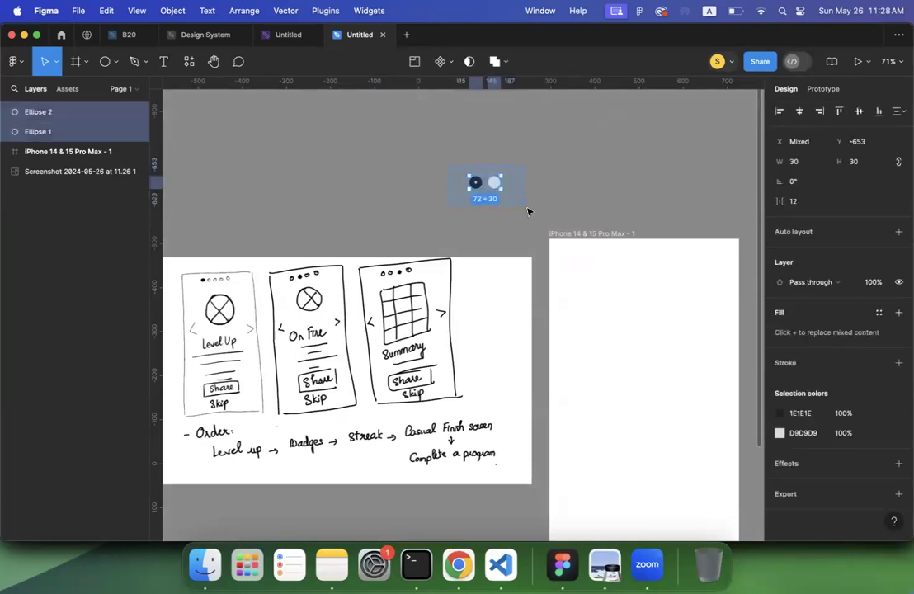
pyautogui.click(450, 72)
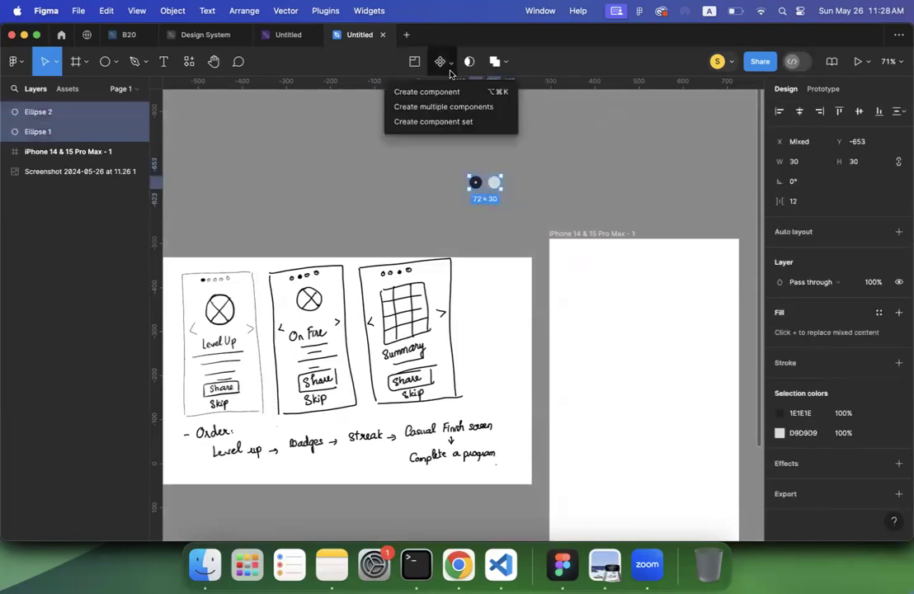
pyautogui.click(445, 122)
# Rename the component set of circles to Indicator
pyautogui.doubleClick(481, 162)
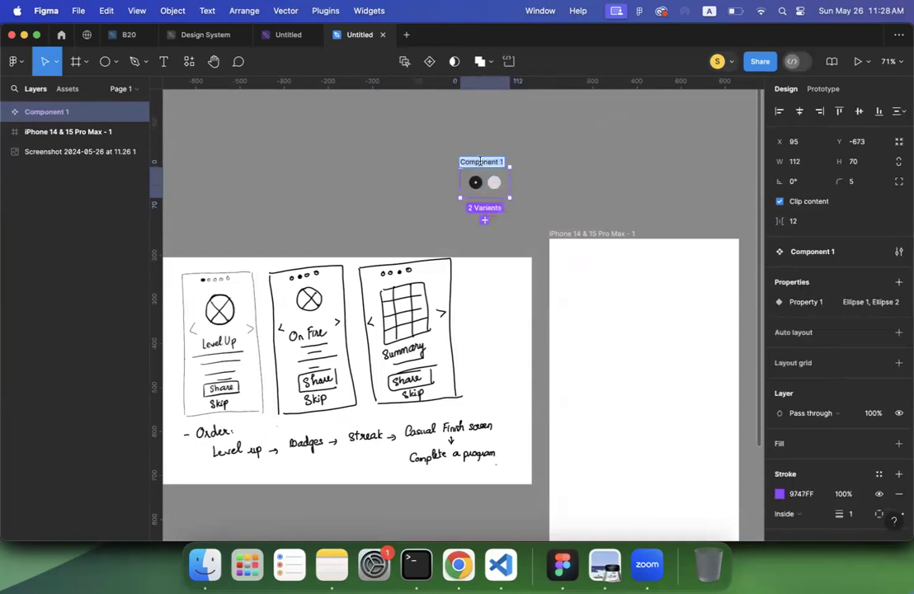
pyautogui.press('BackSpace')
pyautogui.write('Indicator')
pyautogui.press('Return')
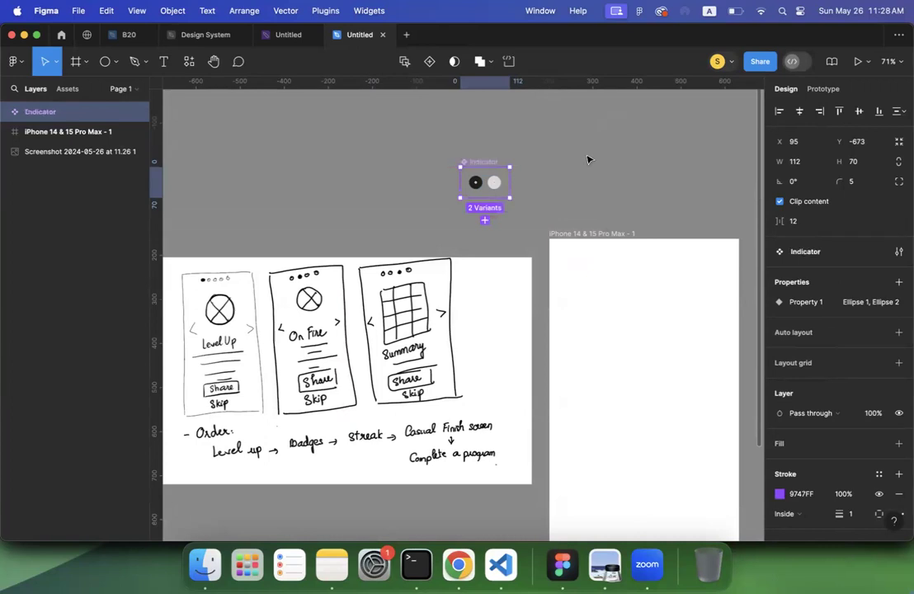
pyautogui.click(587, 157)
# Rename the variant property of the Indicator component set to State
pyautogui.click(475, 189)
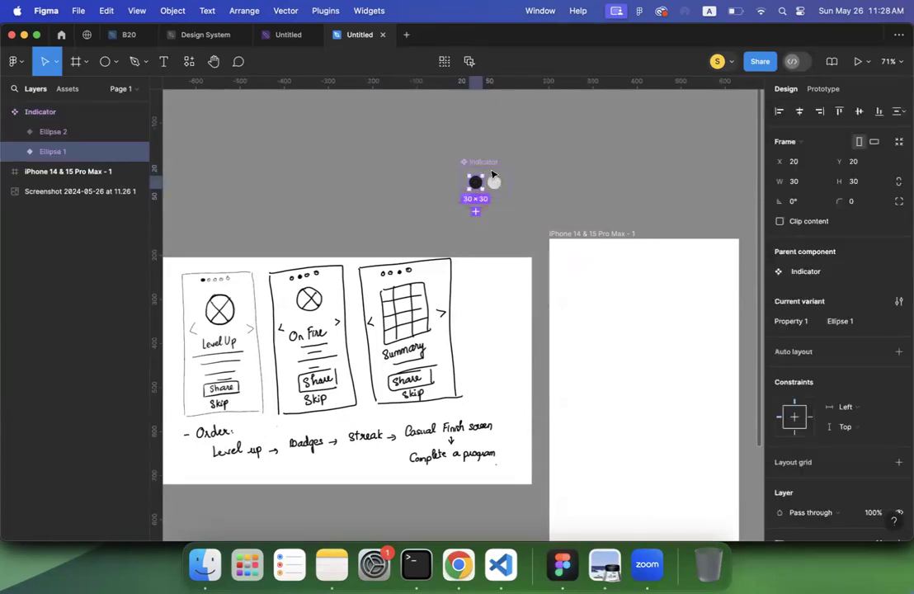
pyautogui.click(486, 164)
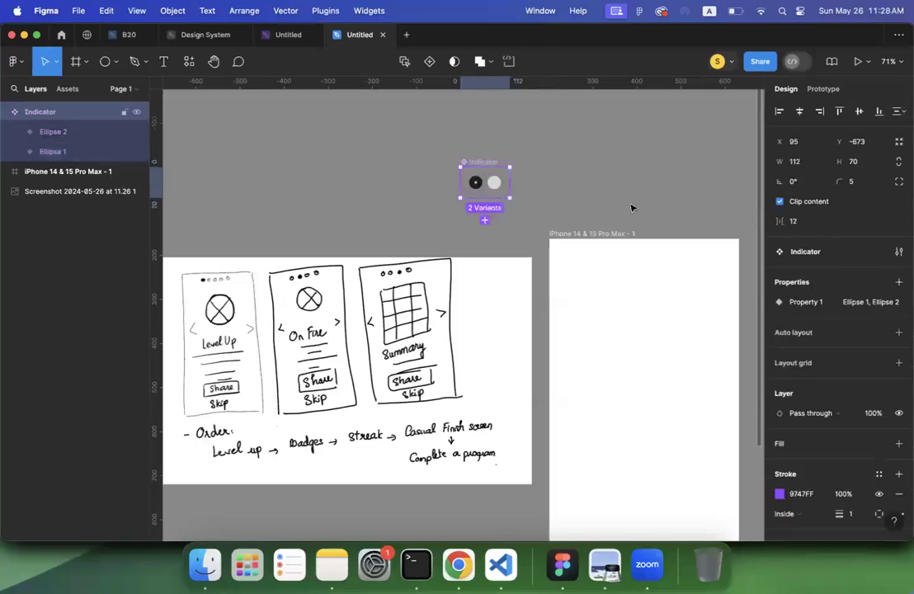
pyautogui.doubleClick(810, 304)
pyautogui.write('State')
pyautogui.press('Return')
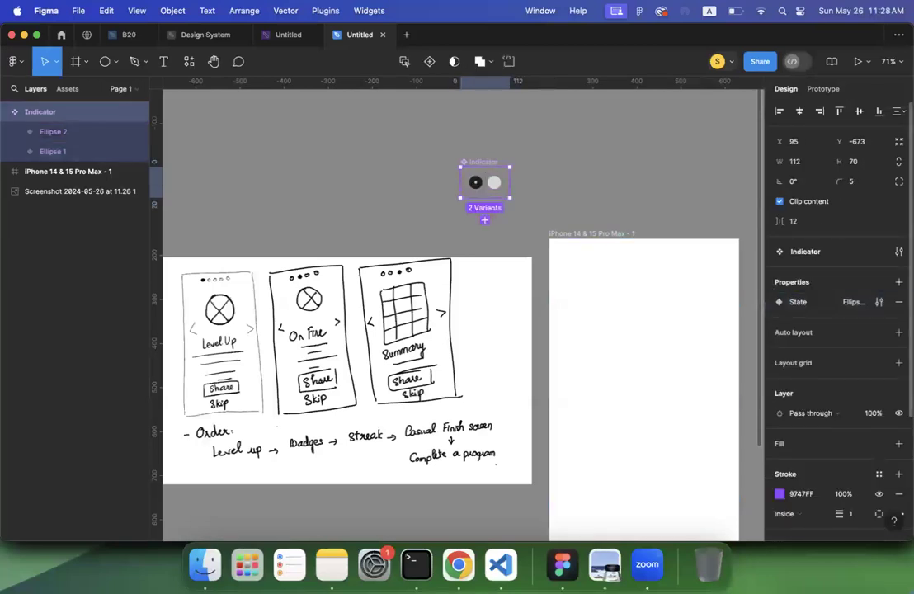
# Set the State value of the dark circle variant to Active
pyautogui.click(475, 180)
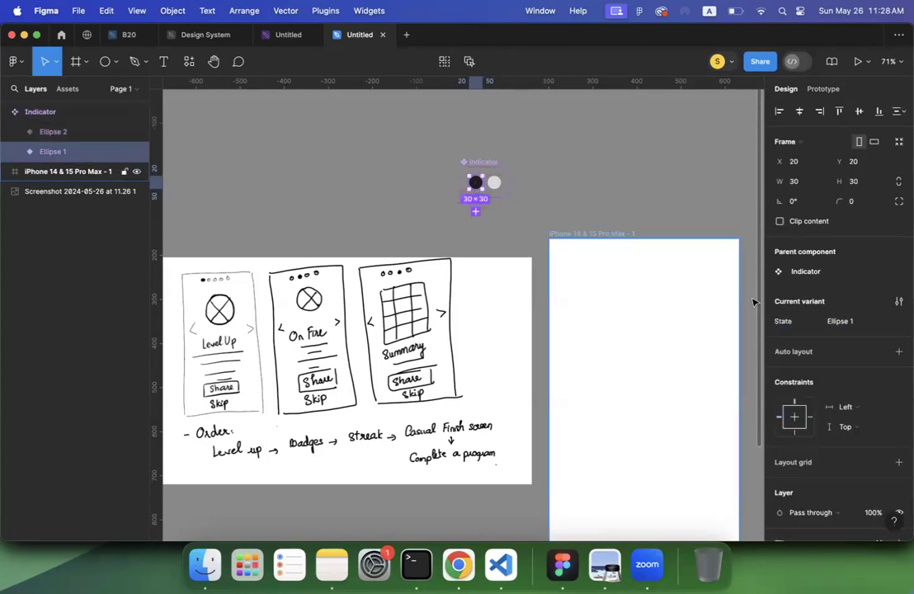
pyautogui.click(840, 323)
pyautogui.write('Ac')
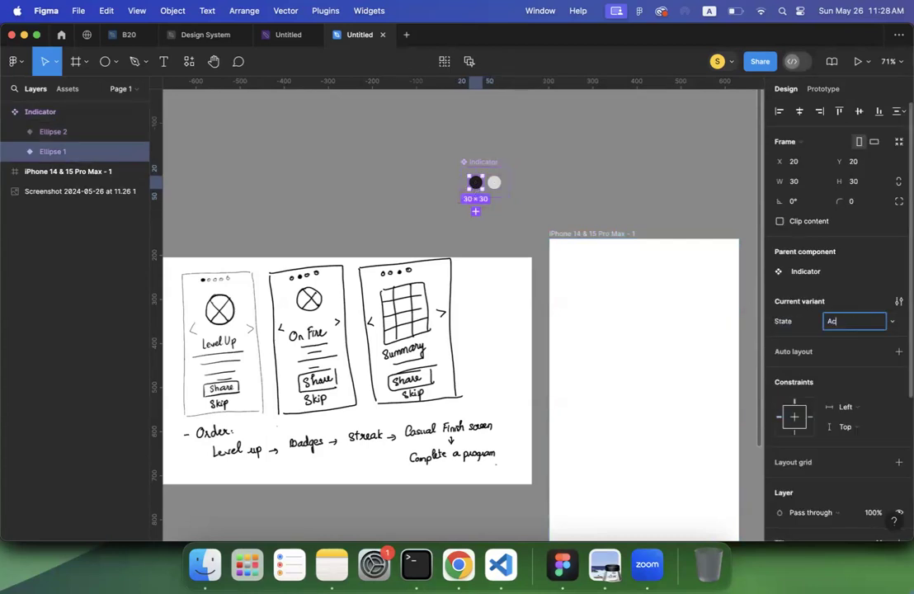
pyautogui.write('tive')
pyautogui.press('Return')
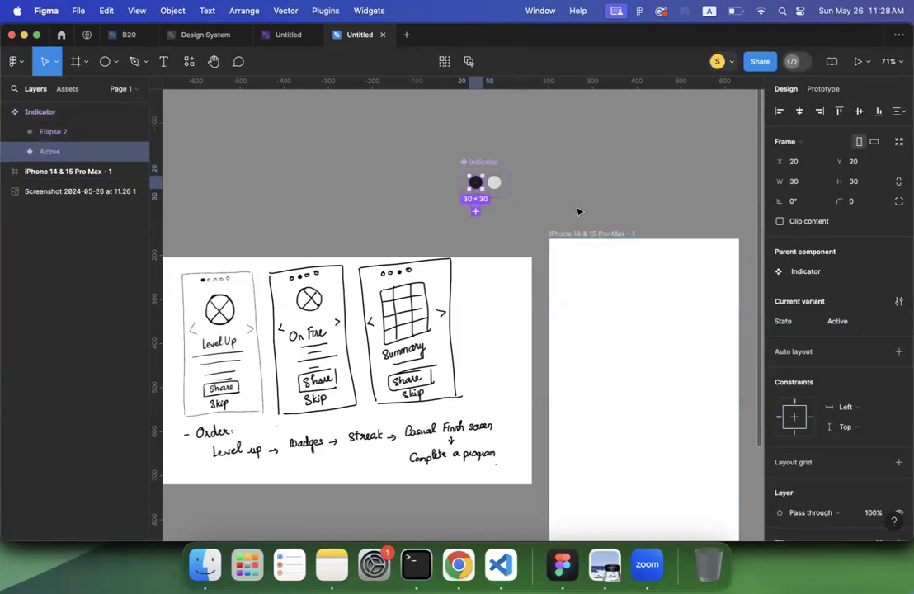
# Set the State of the light circle variant to Default and move the Indicator component set above the wireframe sketches
pyautogui.click(495, 184)
pyautogui.click(850, 321)
pyautogui.write('Defaul')
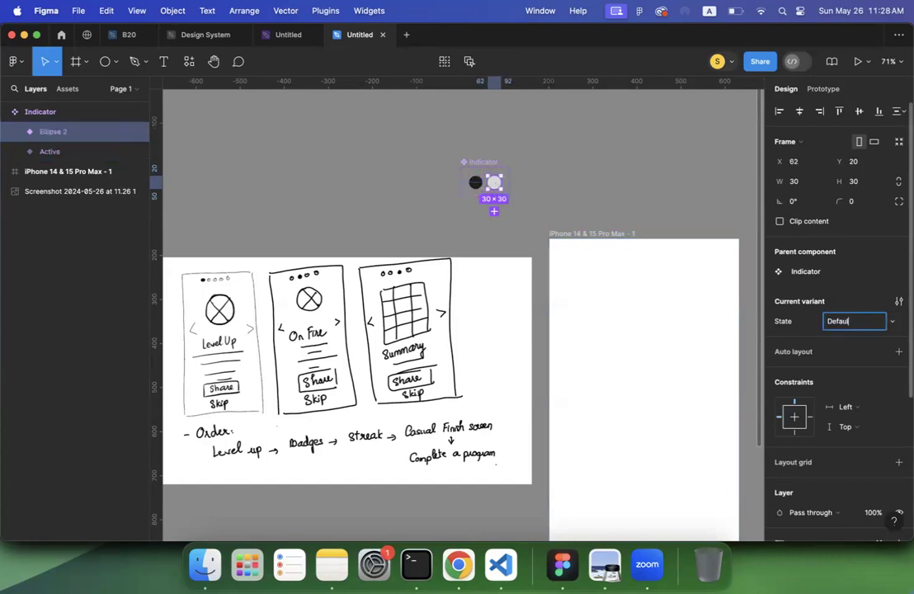
pyautogui.write('t')
pyautogui.press('Return')
pyautogui.click(635, 145)
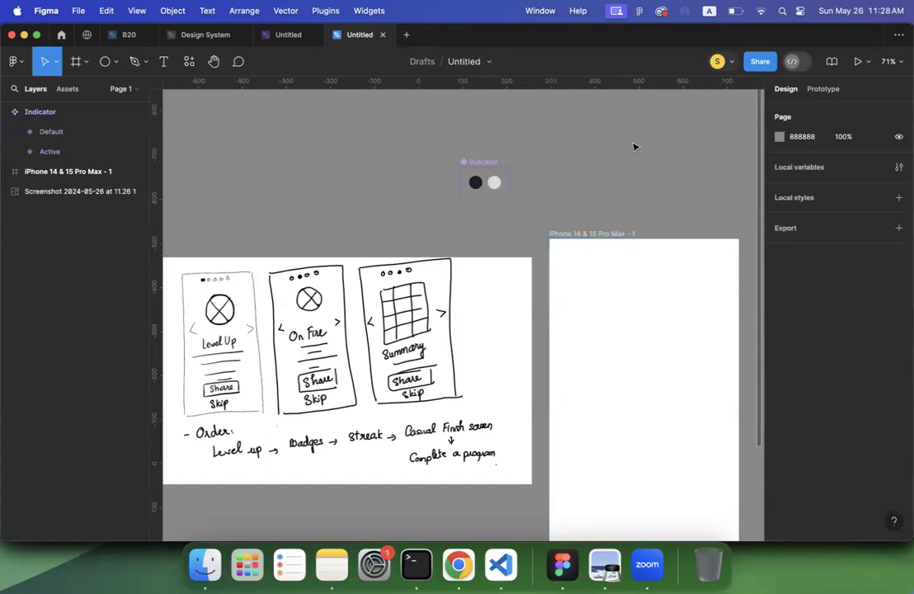
pyautogui.moveTo(486, 167); pyautogui.dragTo(225, 117)
pyautogui.click(410, 140)
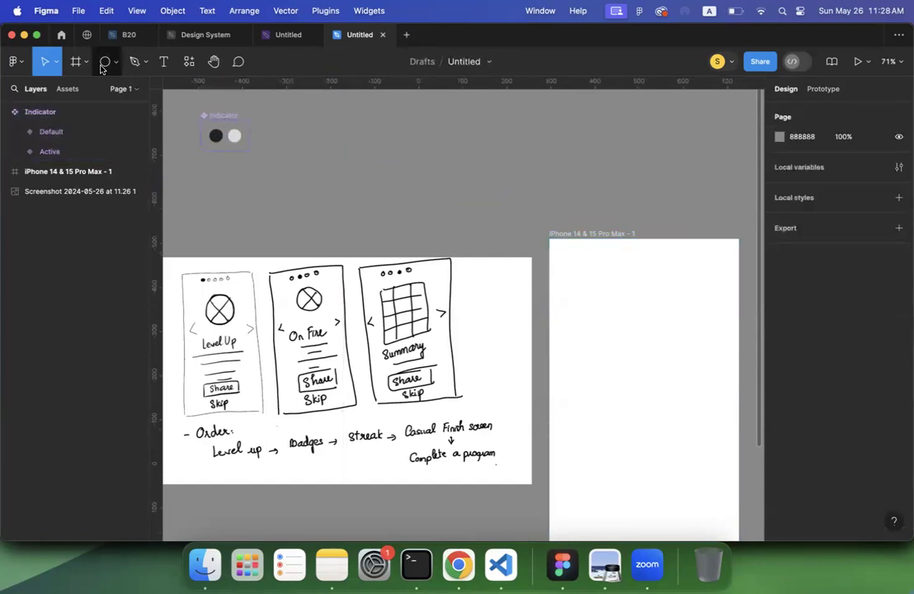
# Place an Indicator instance near the top of the phone frame and keep four stacked copies, deleting the extra one
pyautogui.click(68, 90)
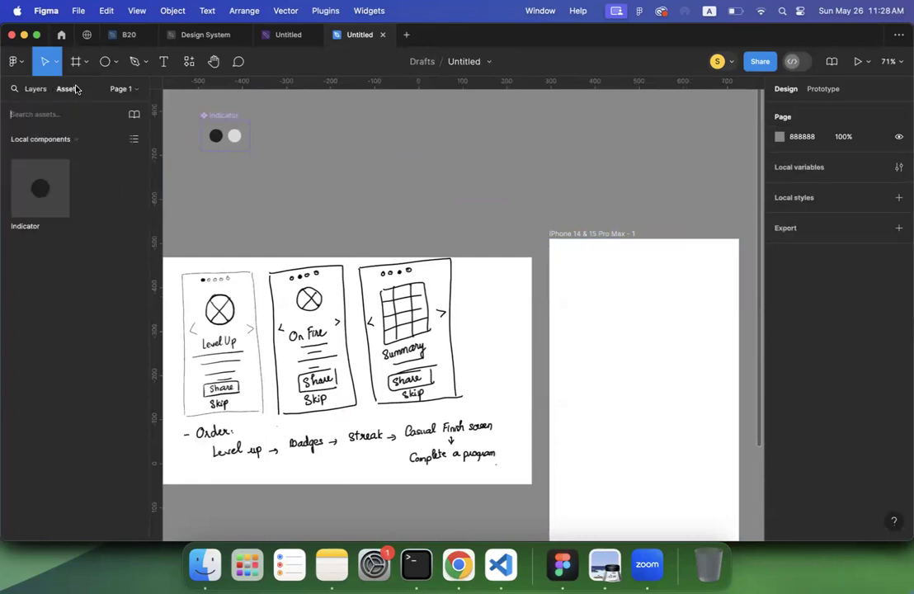
pyautogui.moveTo(41, 192); pyautogui.dragTo(615, 259)
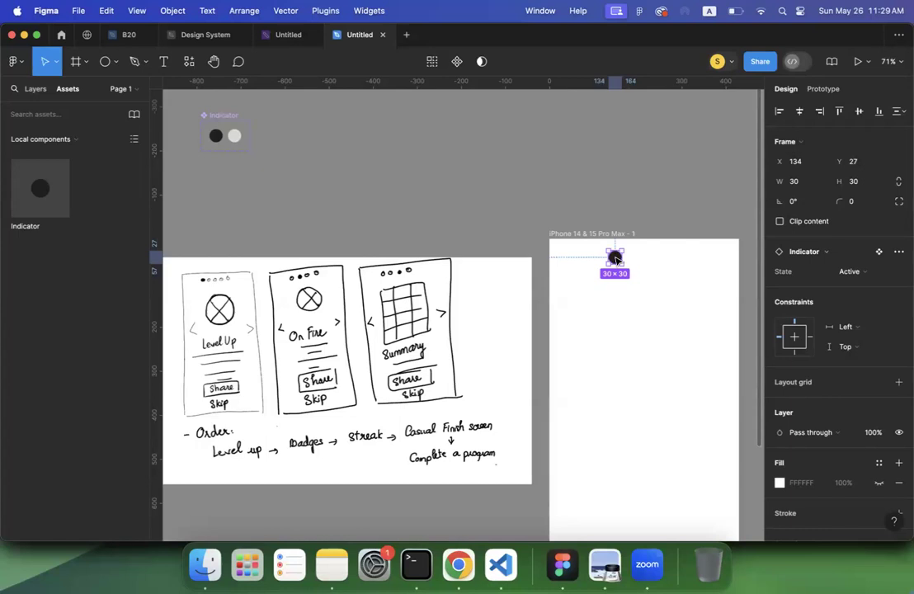
pyautogui.click(36, 88)
pyautogui.click(57, 272)
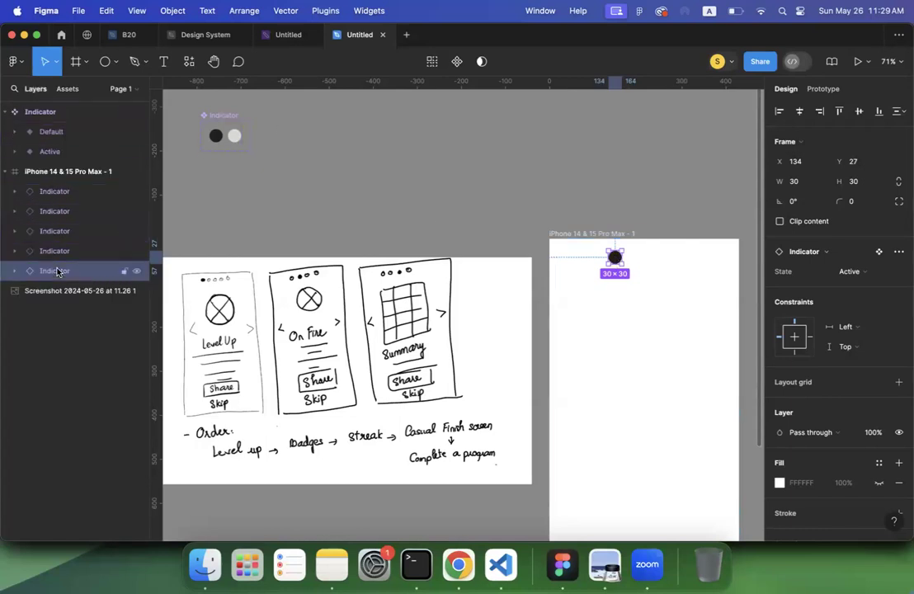
pyautogui.press('Delete')
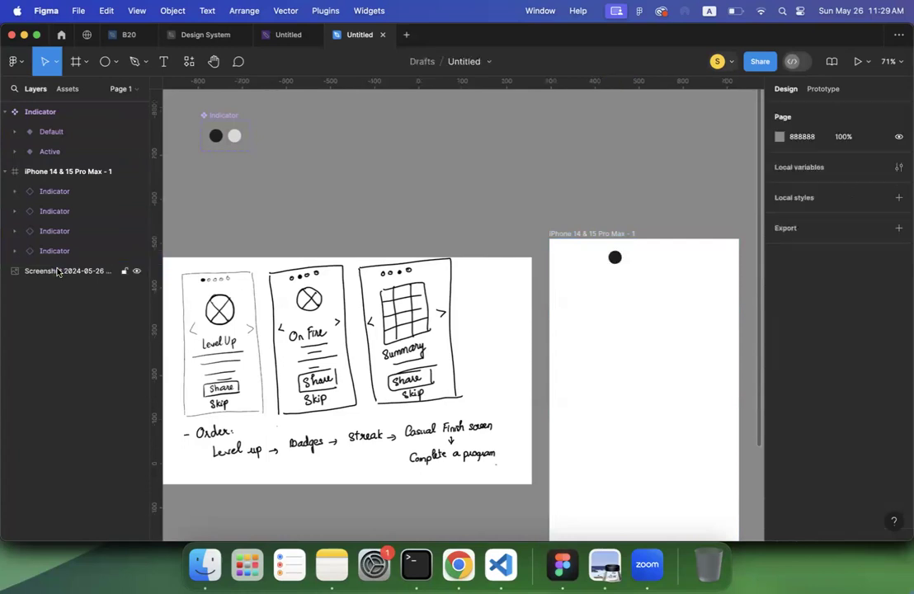
# Wrap the four Indicator instances in a frame and name it Indicator Row
pyautogui.click(53, 251)
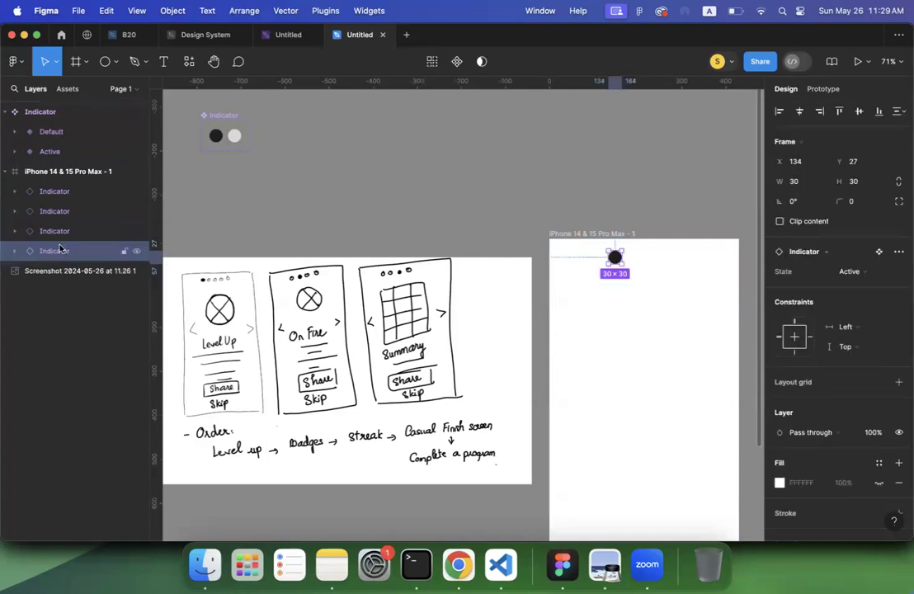
pyautogui.keyDown('shift'); pyautogui.click(65, 194); pyautogui.keyUp('shift')
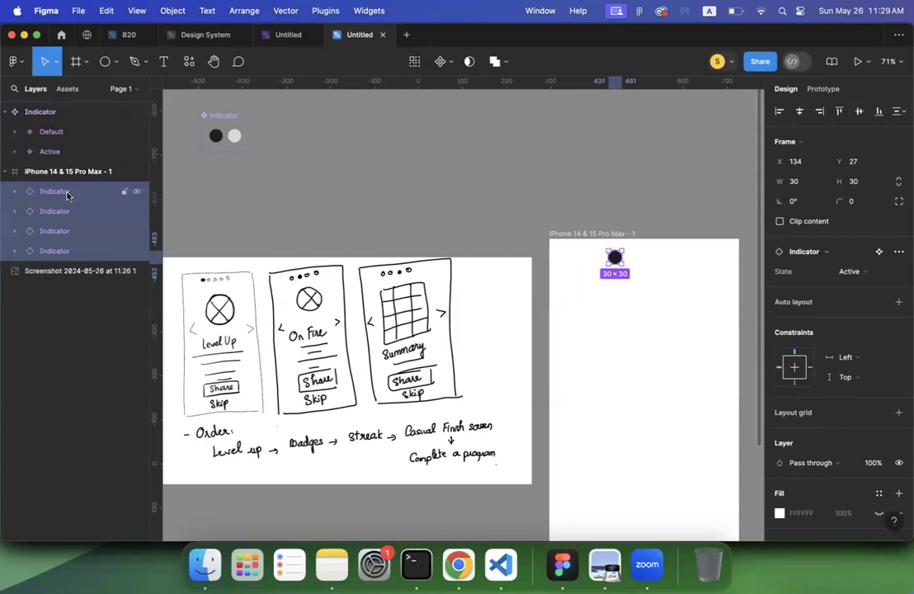
pyautogui.rightClick(67, 195)
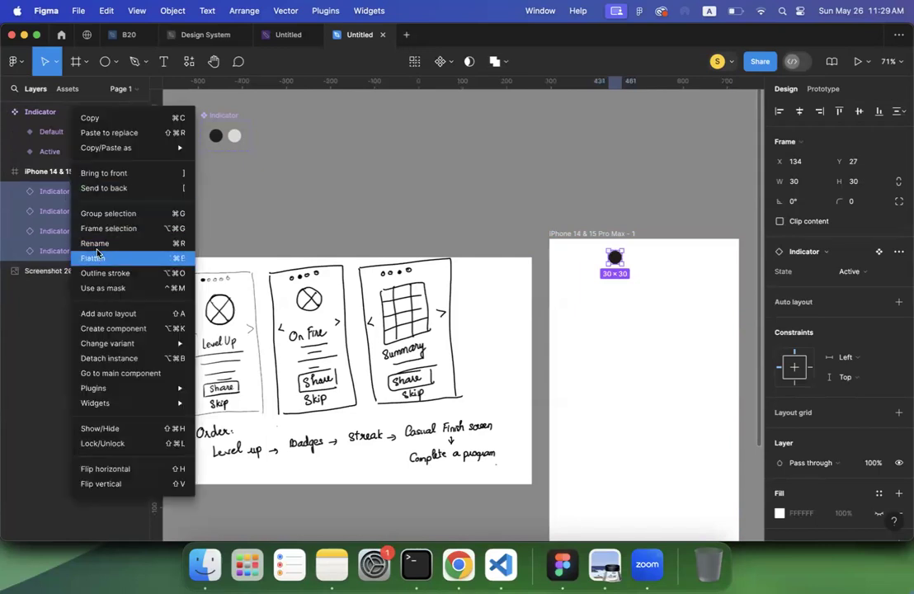
pyautogui.click(115, 229)
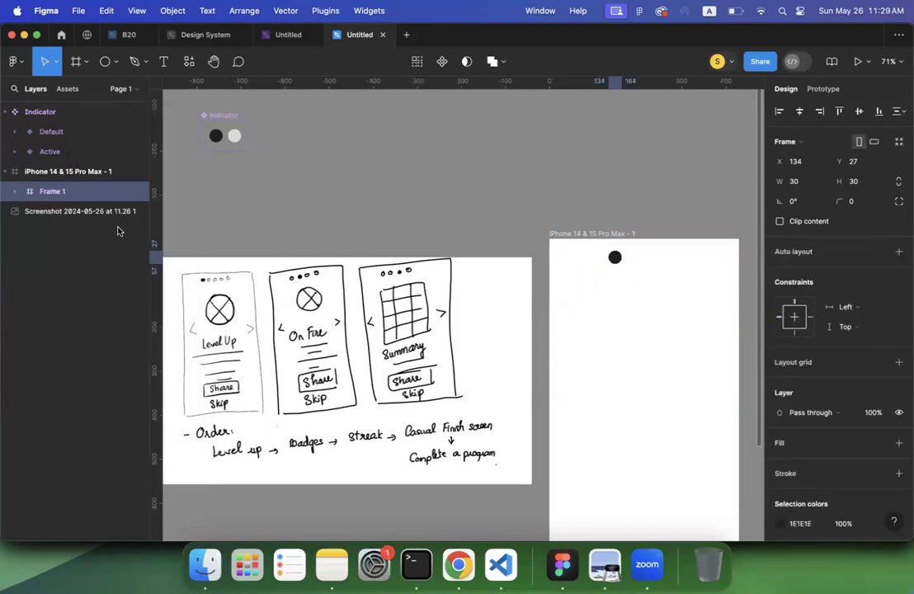
pyautogui.doubleClick(54, 192)
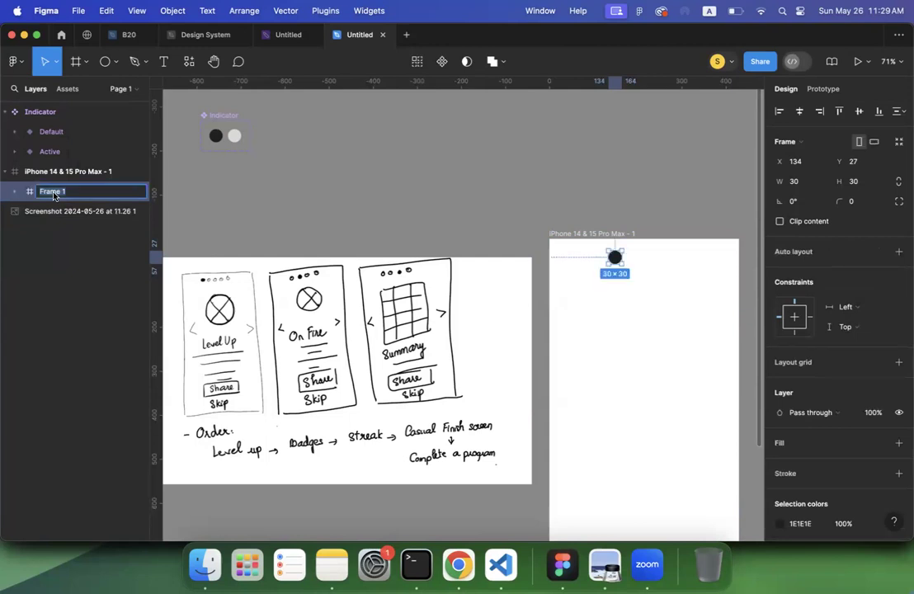
pyautogui.write('Indicator Row')
pyautogui.press('Return')
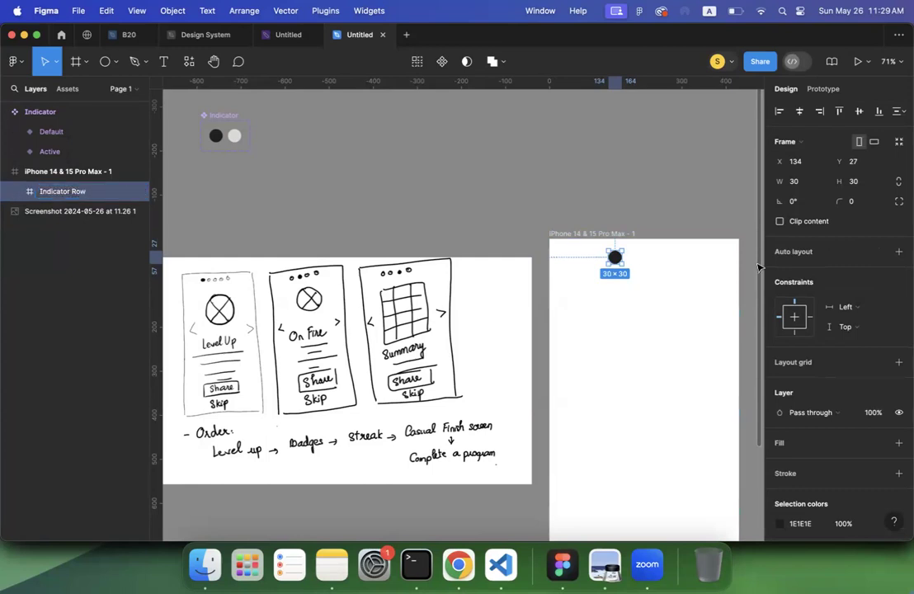
# Apply horizontal auto layout to the Indicator Row with a gap of 20 between the circles
pyautogui.click(899, 252)
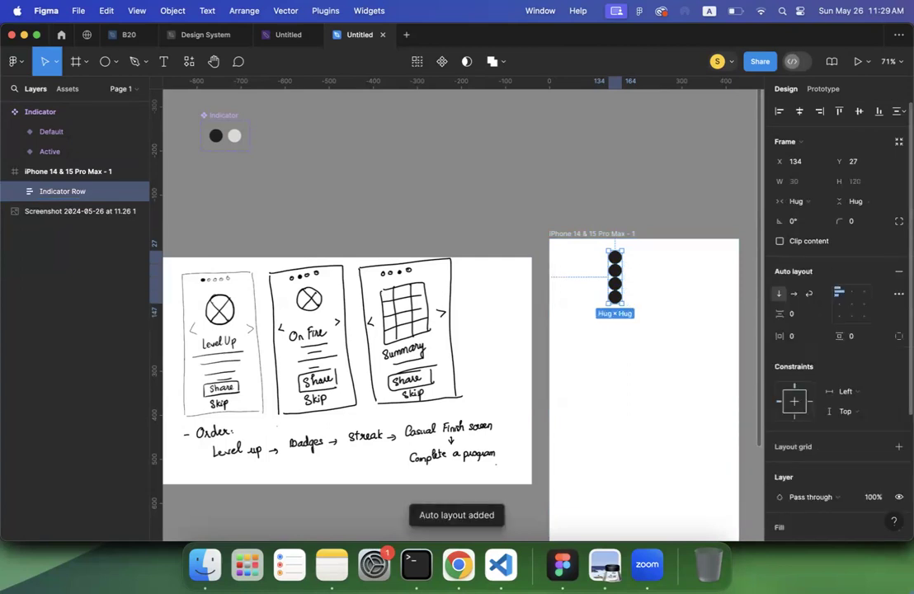
pyautogui.click(796, 296)
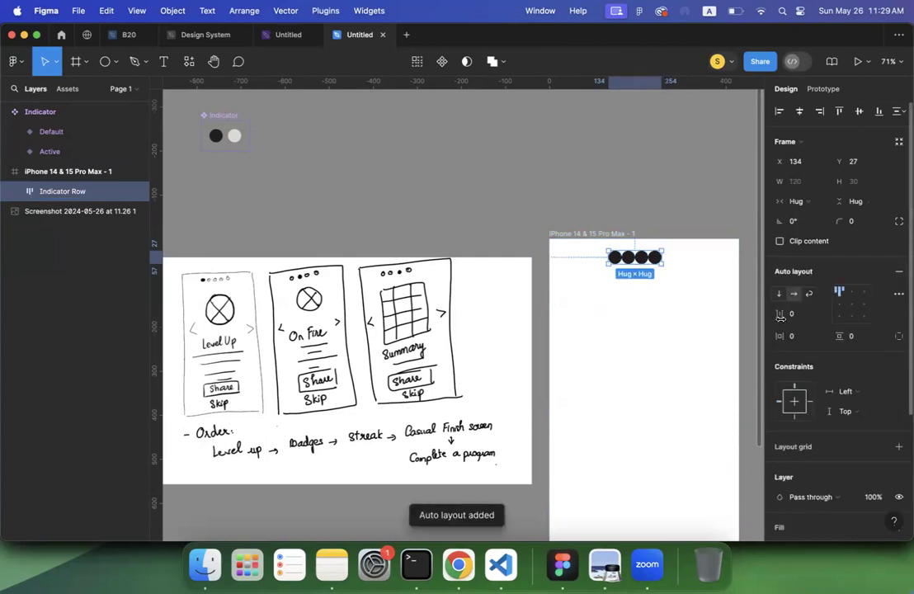
pyautogui.click(801, 317)
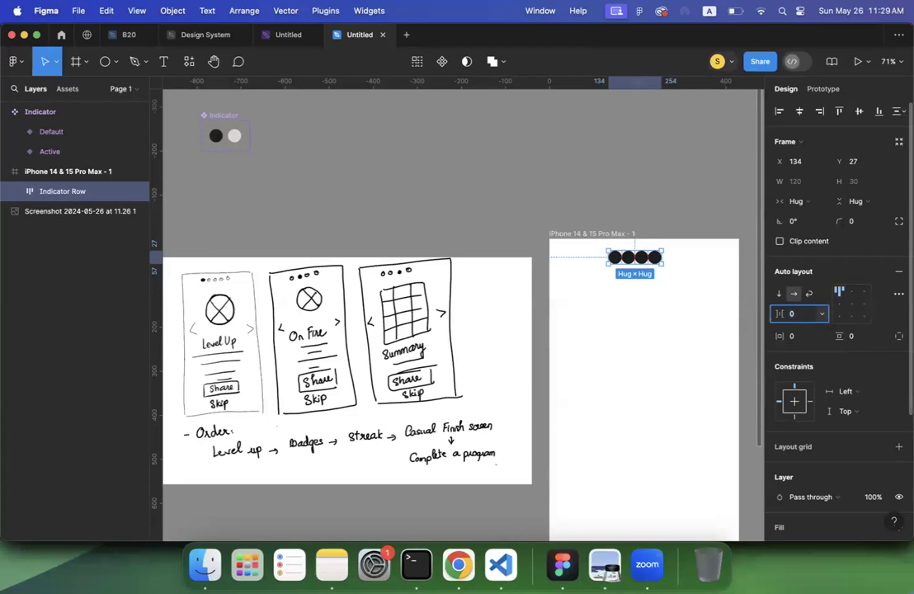
pyautogui.press('Return')
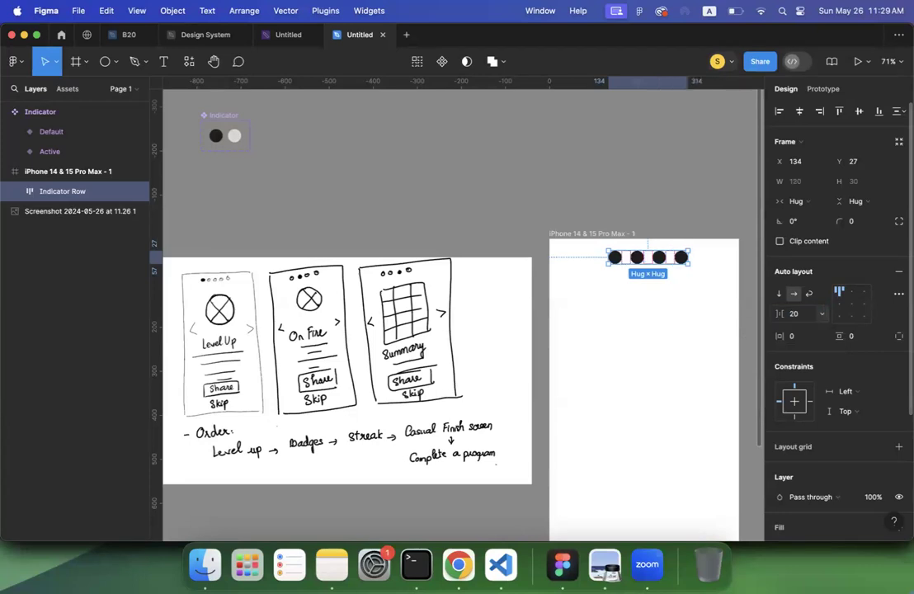
# Set the gap between the circles in the Indicator Row to 10
pyautogui.click(809, 313)
pyautogui.write('1')
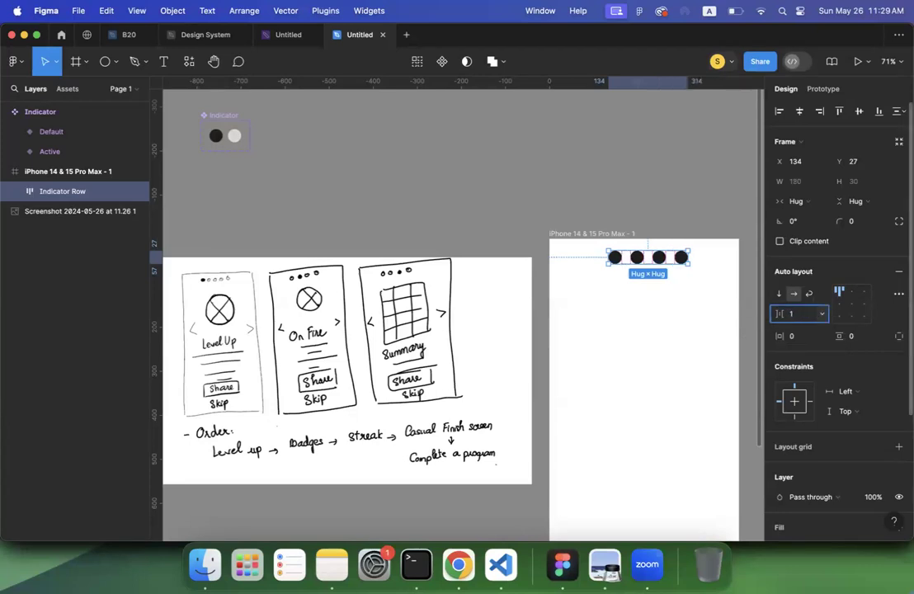
pyautogui.write('0')
pyautogui.press('Return')
# Centre the Indicator Row horizontally within the phone frame
pyautogui.click(632, 268)
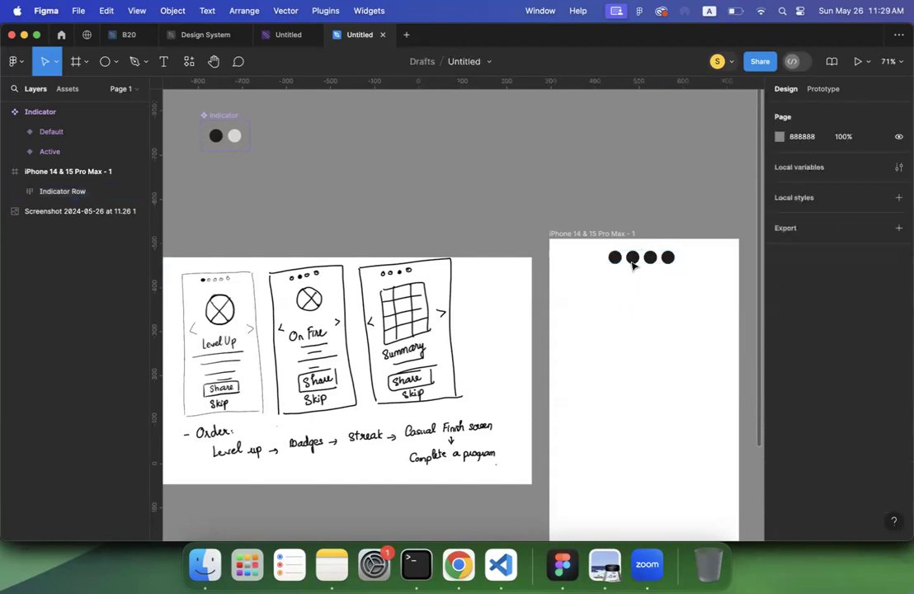
pyautogui.click(632, 259)
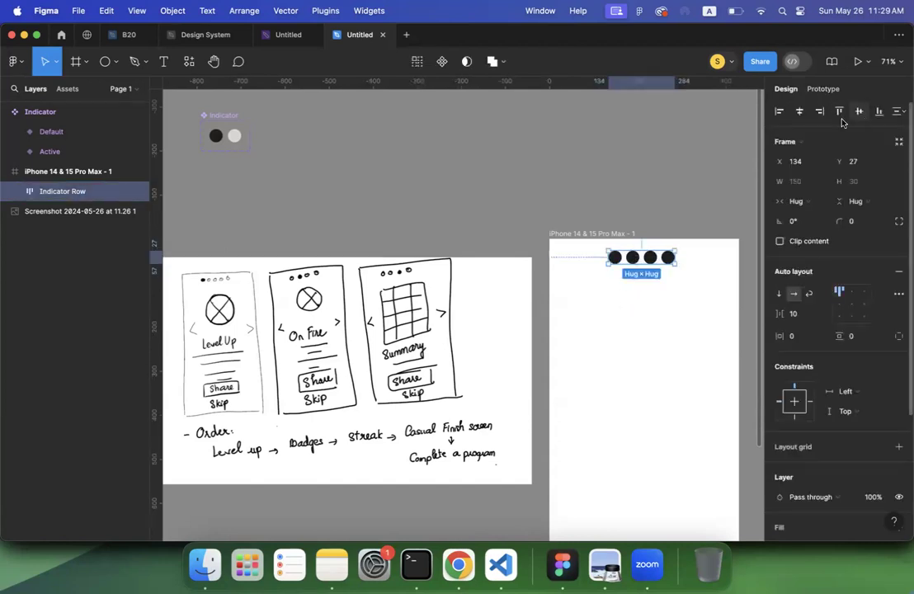
pyautogui.click(799, 113)
# Set the State of the last three circles in the Indicator Row to Default, leaving the first one Active
pyautogui.hscroll(1, 650, 288)
pyautogui.hscroll(1, 649, 287)
pyautogui.hscroll(-1, 576, 244)
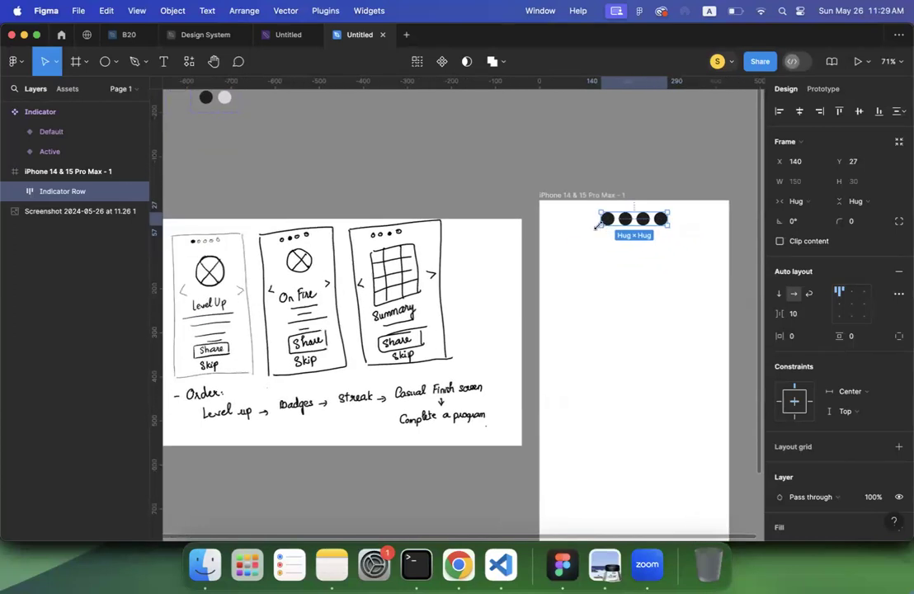
pyautogui.doubleClick(609, 220)
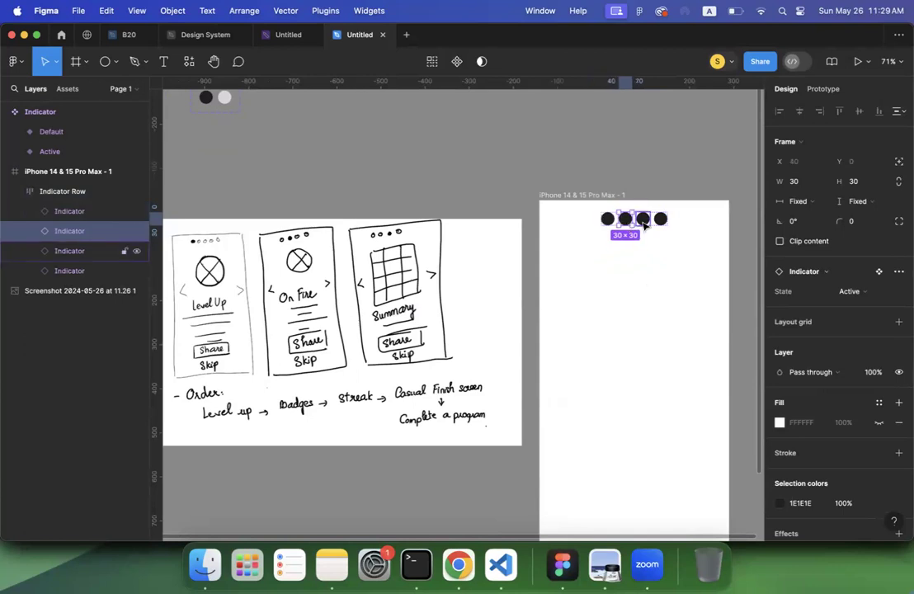
pyautogui.keyDown('shift'); pyautogui.click(643, 219); pyautogui.keyUp('shift')
pyautogui.keyDown('shift'); pyautogui.click(661, 222); pyautogui.keyUp('shift')
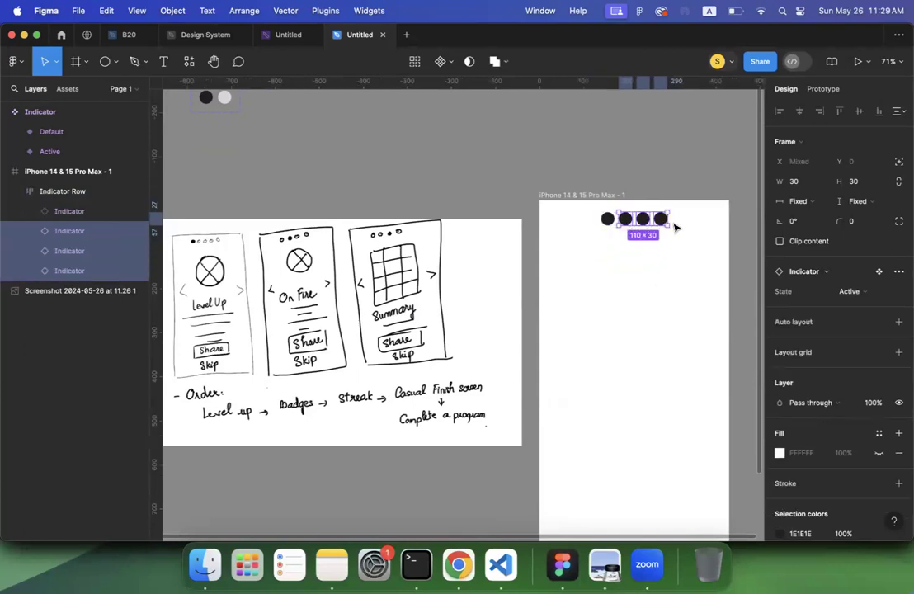
pyautogui.click(850, 291)
pyautogui.click(835, 307)
pyautogui.click(654, 301)
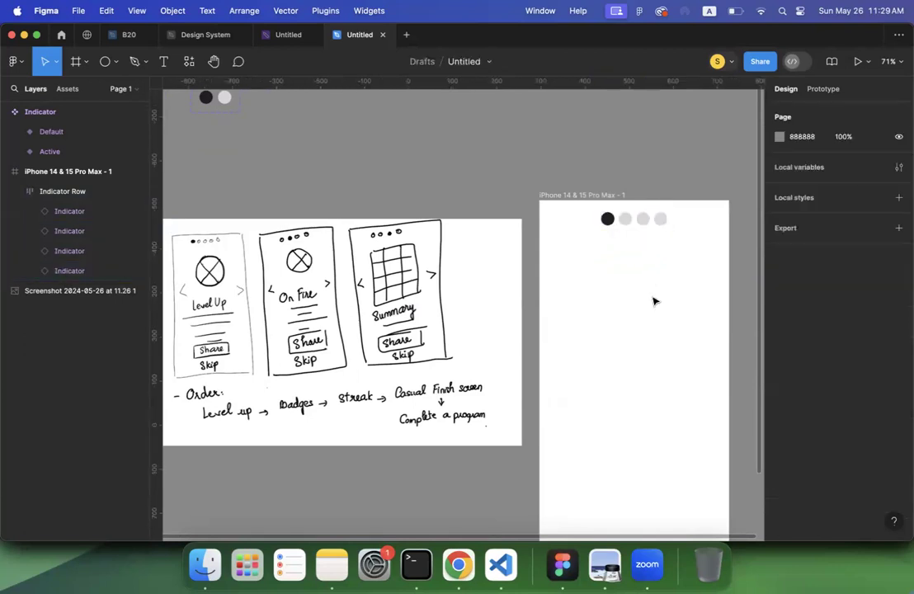
# Duplicate the phone frame with its Indicator Row to start a second screen
pyautogui.scroll(-4, 653, 301)
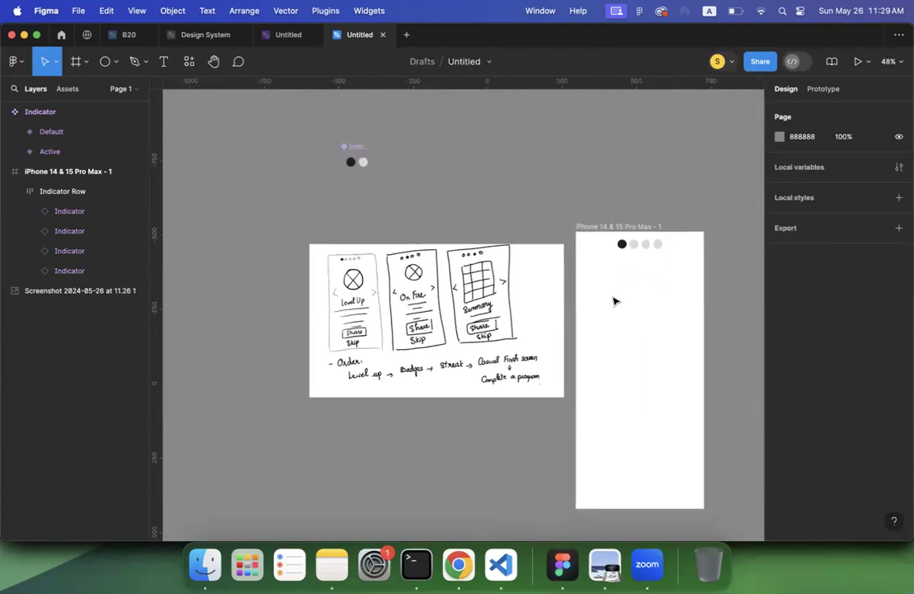
pyautogui.scroll(-1, 613, 301)
pyautogui.hscroll(1, 614, 301)
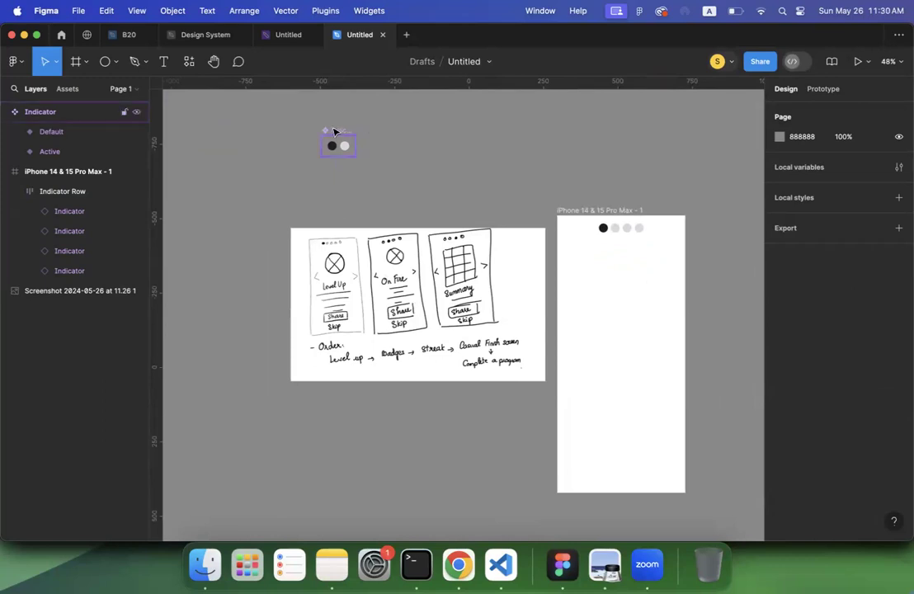
pyautogui.click(335, 132)
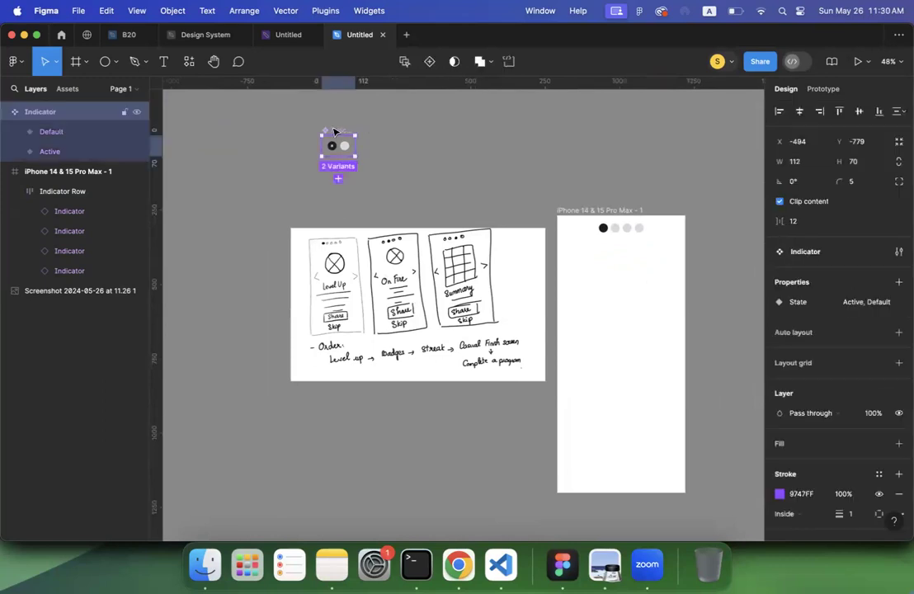
pyautogui.click(604, 211)
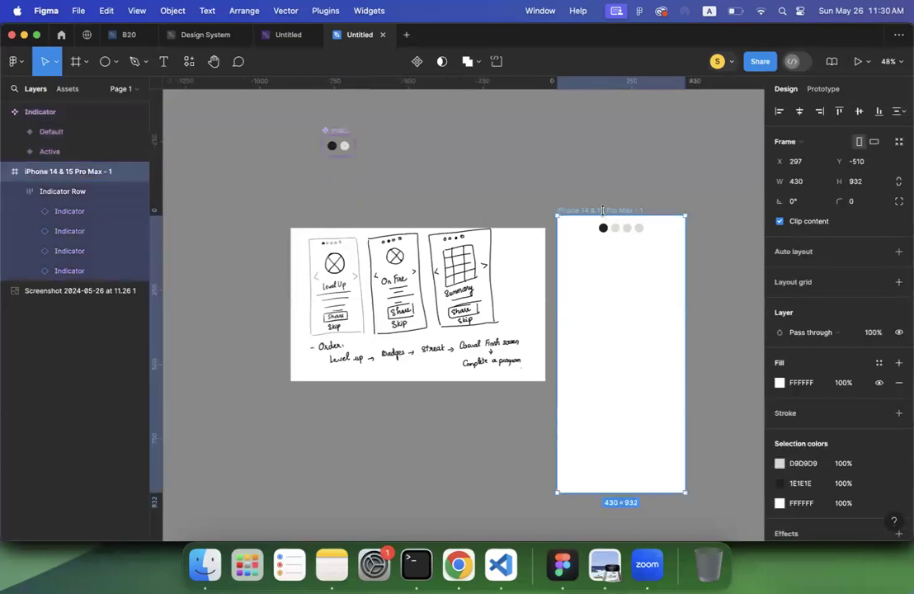
pyautogui.press('super+d')
# In the second phone frame, set the first indicator's State to Default and the second indicator's State to Active
pyautogui.click(643, 229)
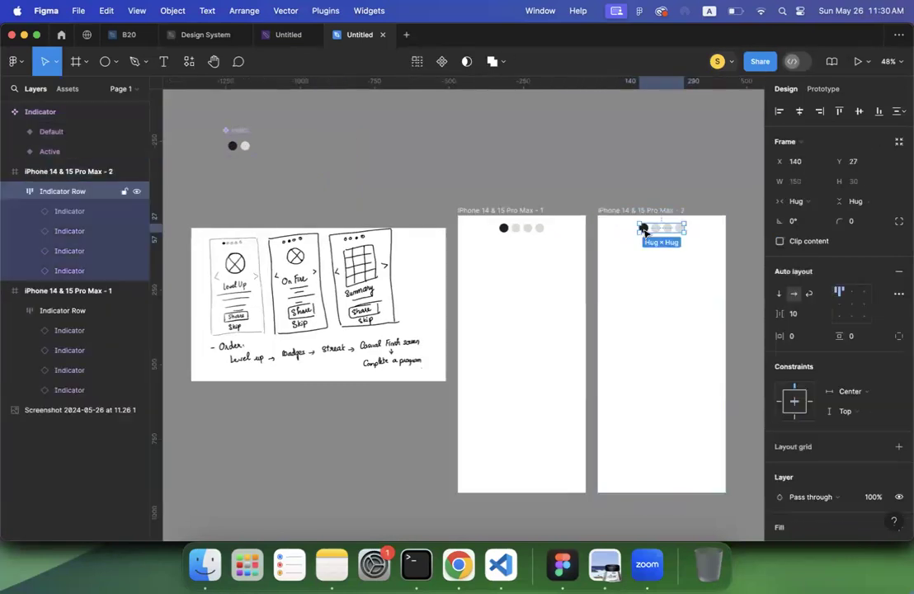
pyautogui.click(643, 229)
pyautogui.click(848, 292)
pyautogui.click(855, 305)
pyautogui.click(657, 229)
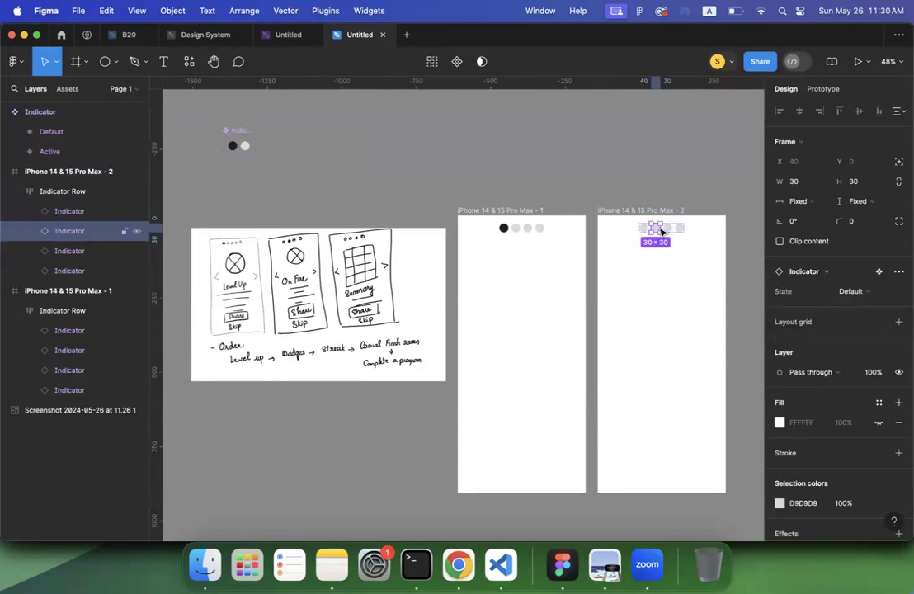
pyautogui.click(856, 293)
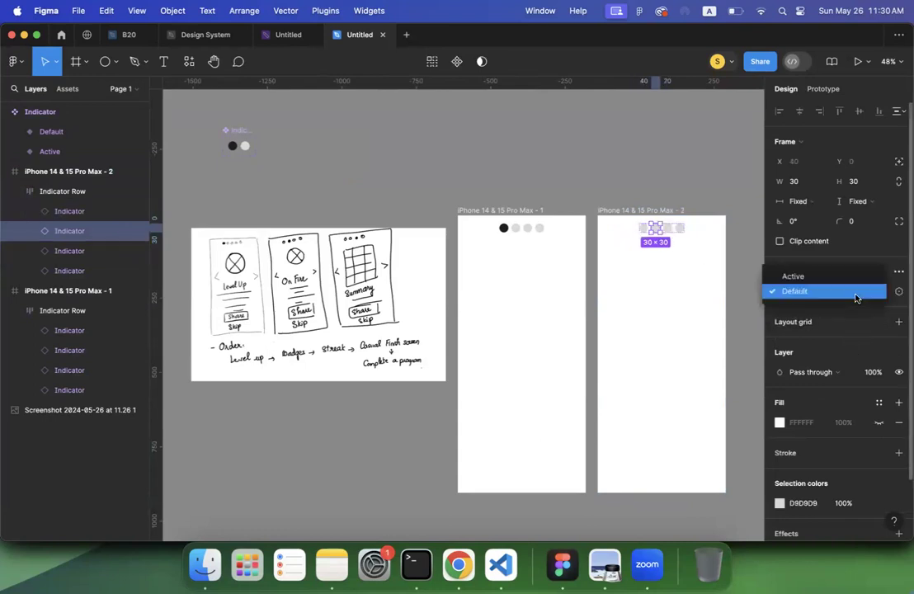
pyautogui.click(828, 278)
pyautogui.click(614, 162)
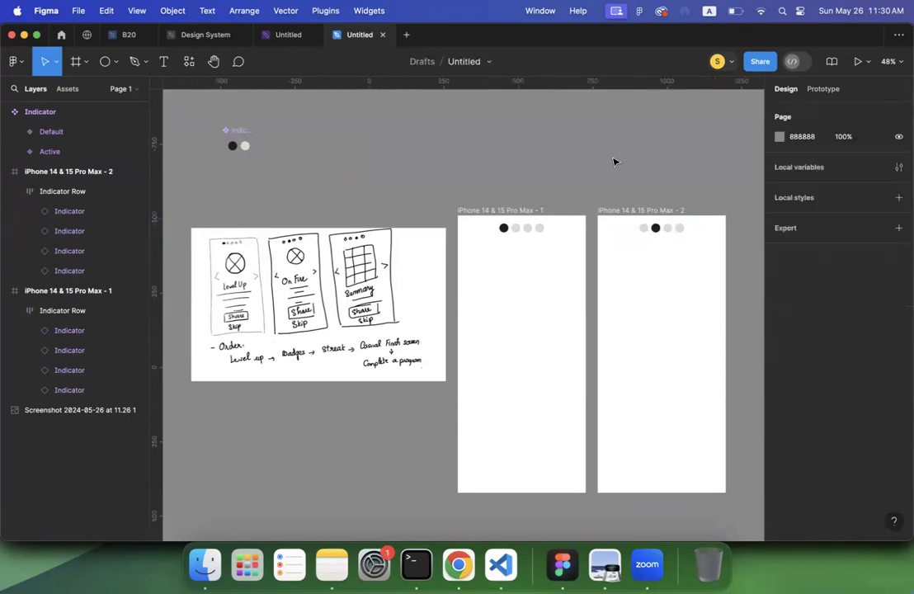
# Delete the second phone frame together with its Indicator Row
pyautogui.hscroll(2, 614, 162)
pyautogui.scroll(-1, 614, 161)
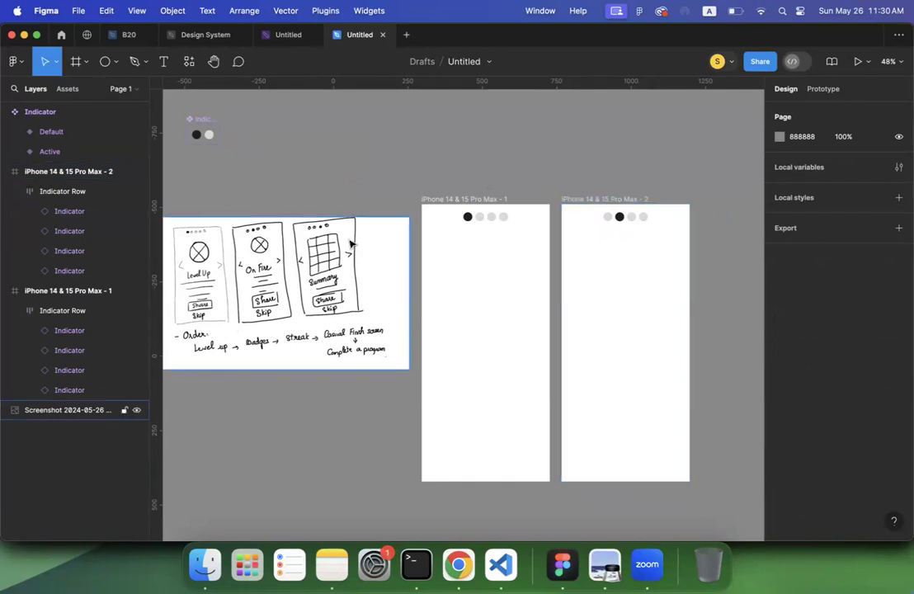
pyautogui.hscroll(-3, 350, 245)
pyautogui.scroll(-1, 349, 245)
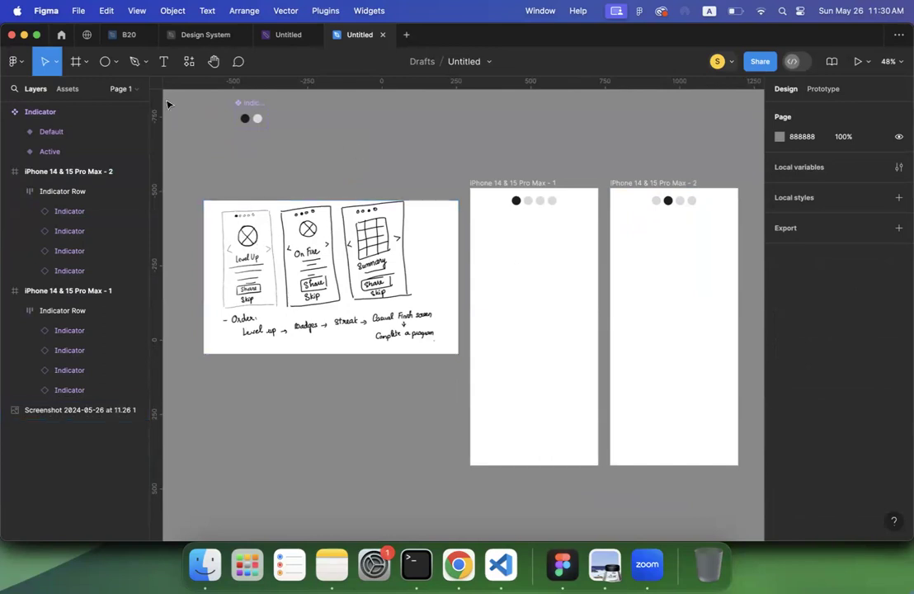
pyautogui.click(652, 186)
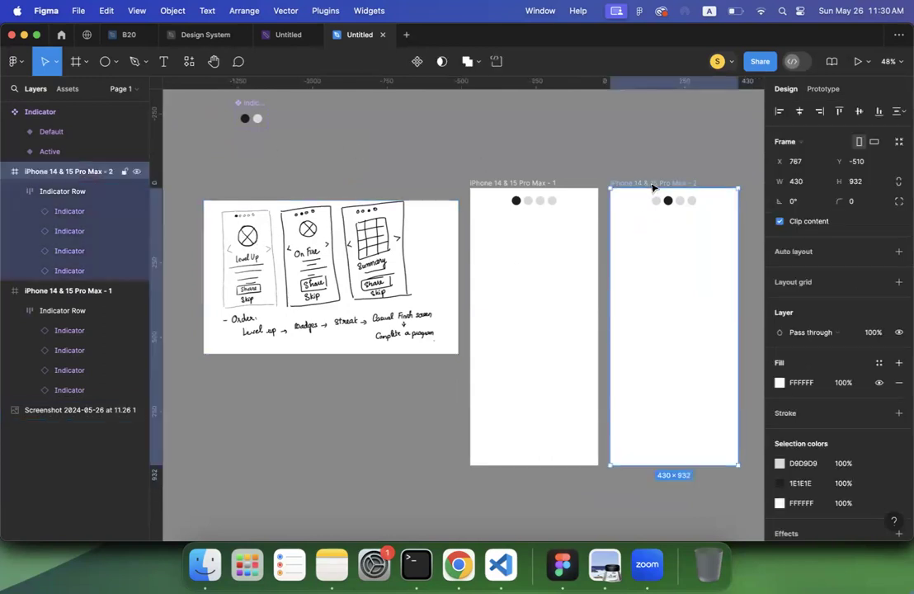
pyautogui.press('Delete')
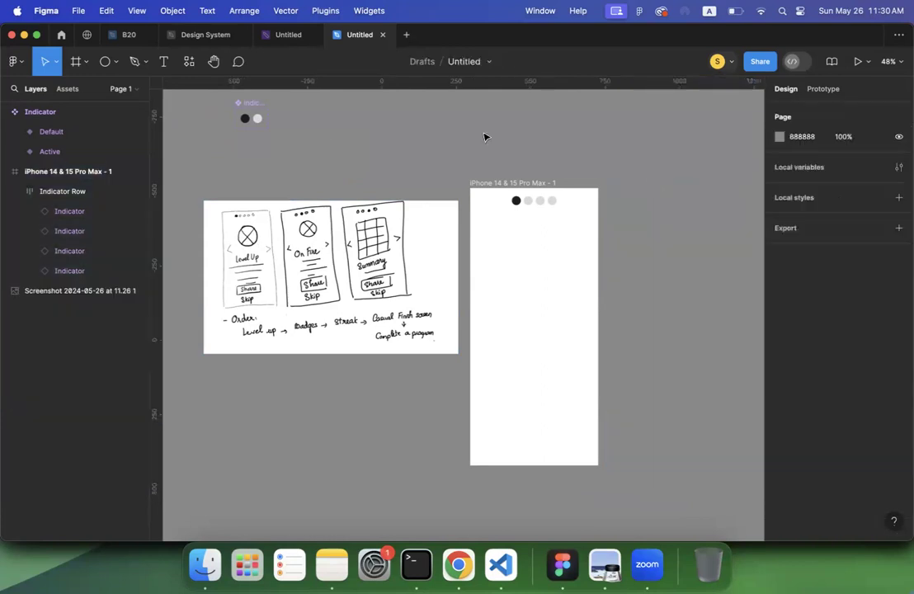
# Draw a new frame of about 389 × 382 inside the phone screen, just below the Indicator Row
pyautogui.click(80, 63)
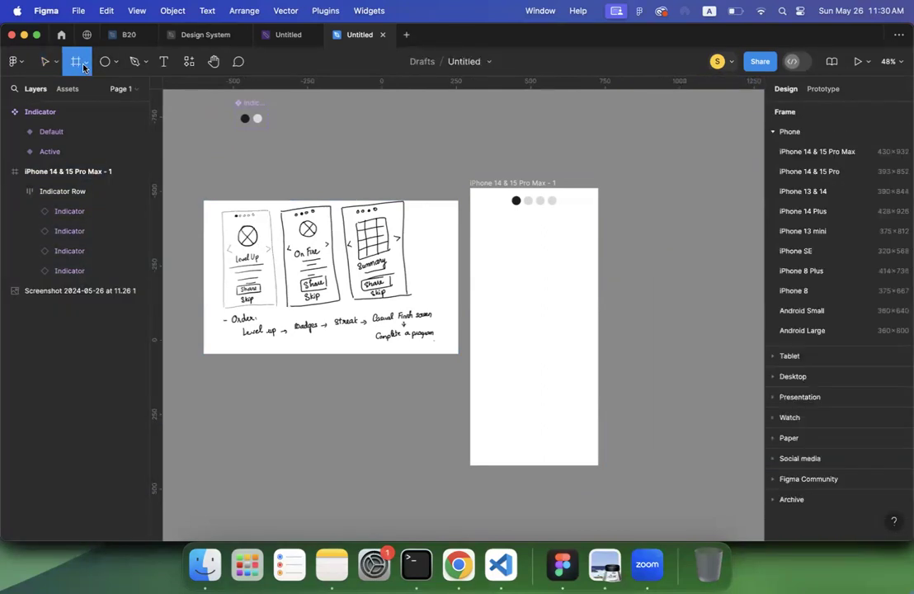
pyautogui.click(85, 68)
pyautogui.click(77, 92)
pyautogui.moveTo(485, 215)
pyautogui.mouseDown()
pyautogui.moveTo(560, 272)
pyautogui.moveTo(591, 325)
pyautogui.mouseUp()
pyautogui.moveTo(483, 269); pyautogui.dragTo(473, 268)
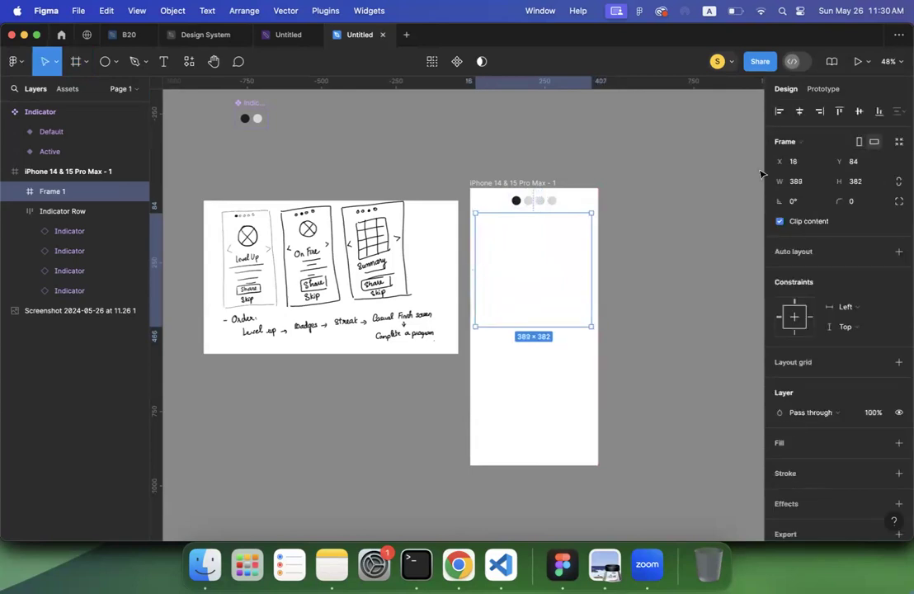
# Set the new inner frame's width to 390 and its height to 420
pyautogui.click(804, 183)
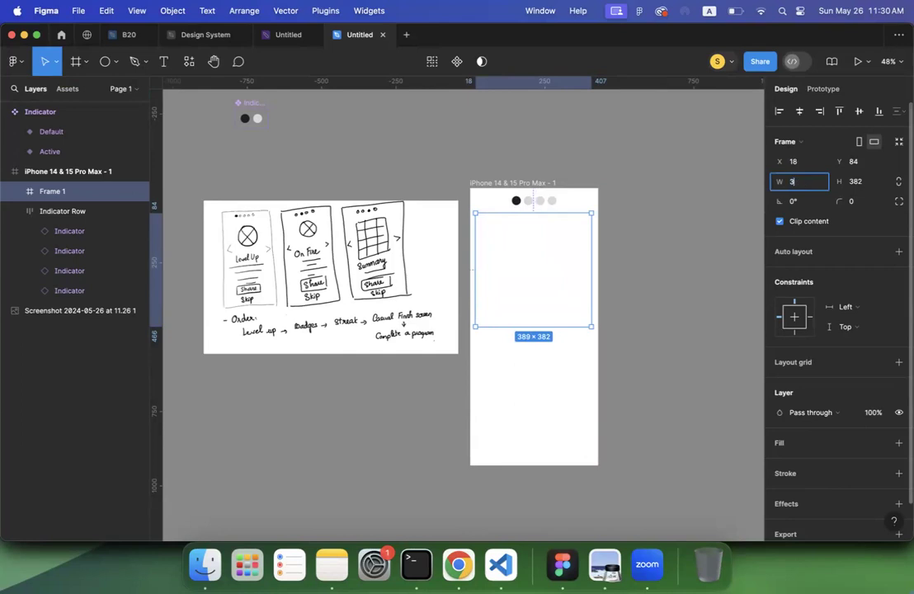
pyautogui.write('390')
pyautogui.click(864, 182)
pyautogui.write('4')
pyautogui.press('Return')
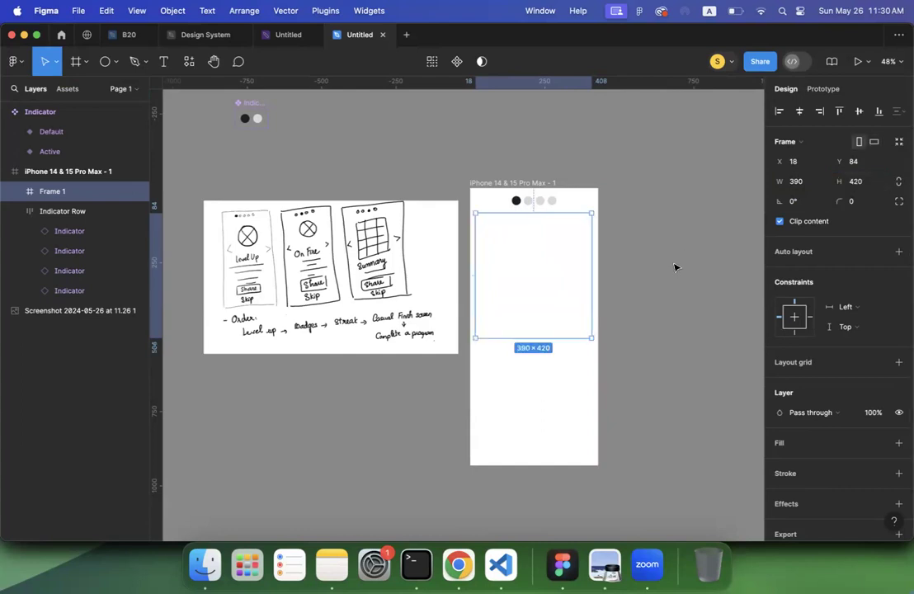
# Copy the quad-bike riders photo from the Tripadvisor page in Chrome and paste it into the inner frame in Figma
pyautogui.click(675, 265)
pyautogui.click(544, 264)
pyautogui.click(458, 564)
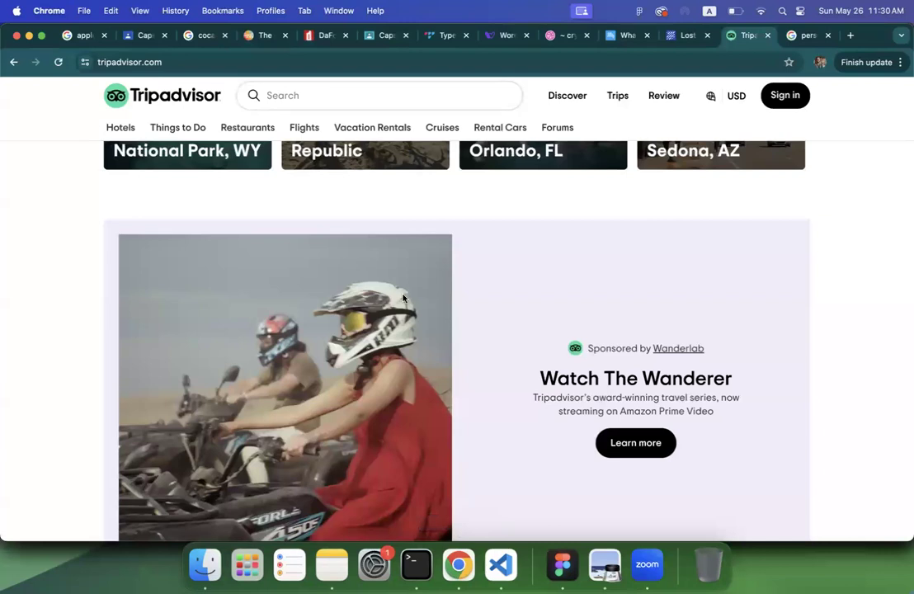
pyautogui.rightClick(327, 308)
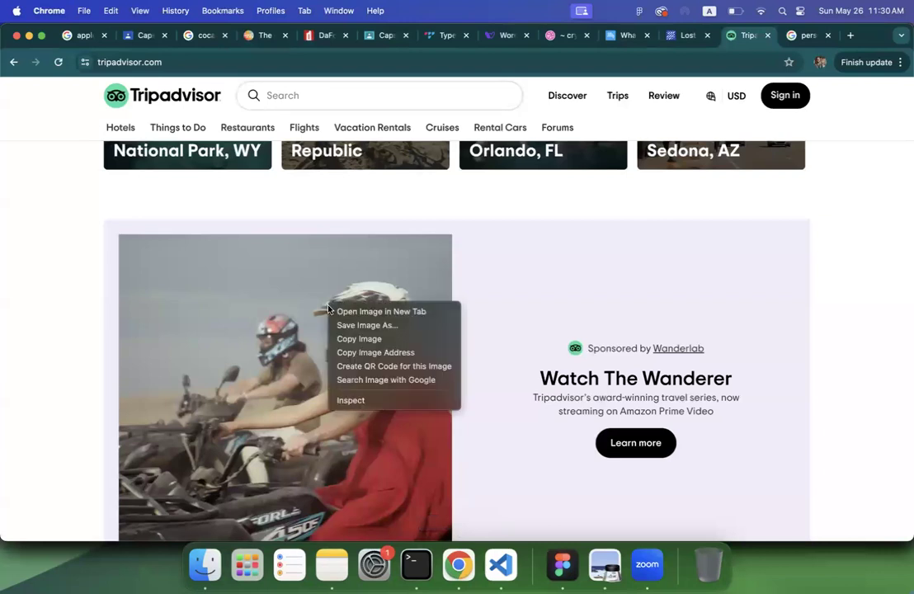
pyautogui.click(359, 339)
pyautogui.press('super+Tab')
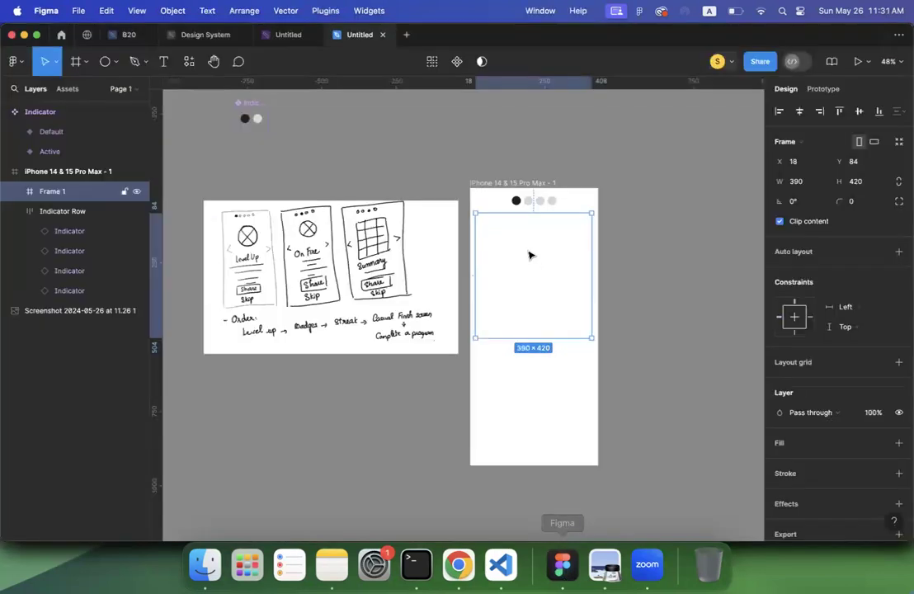
pyautogui.press('super+v')
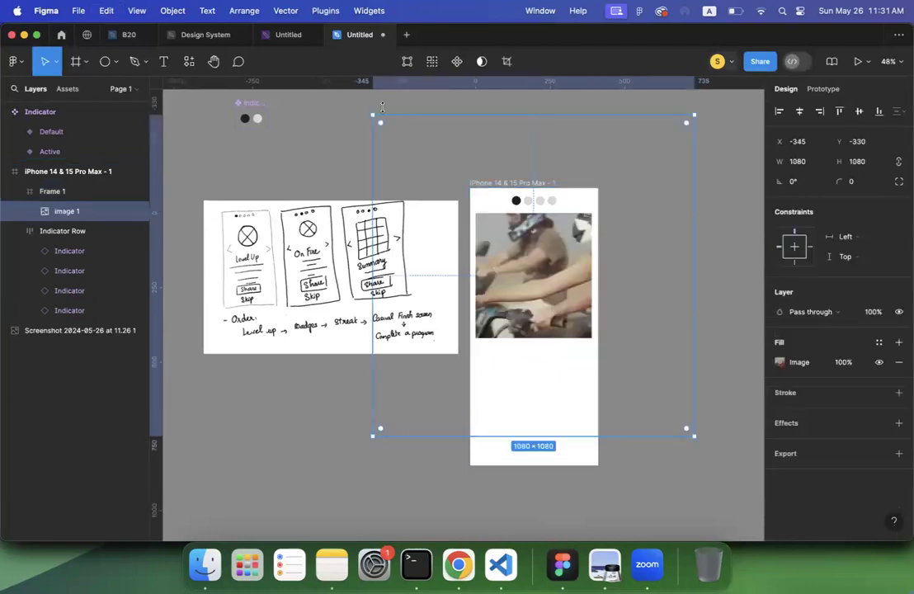
# Scale the pasted photo down to 420 × 420 so it covers the full height and width of the inner frame
pyautogui.moveTo(422, 160); pyautogui.dragTo(475, 214)
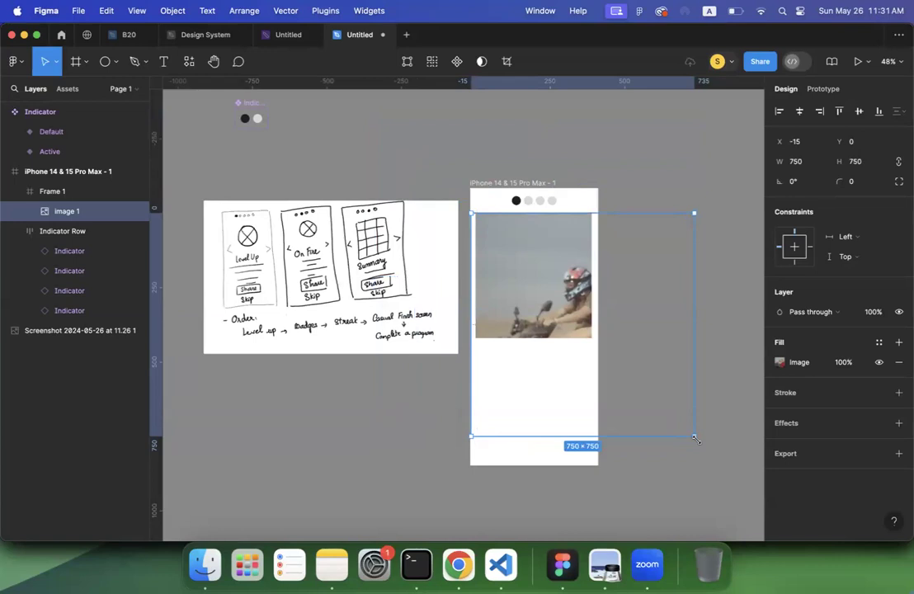
pyautogui.moveTo(696, 439); pyautogui.dragTo(595, 338)
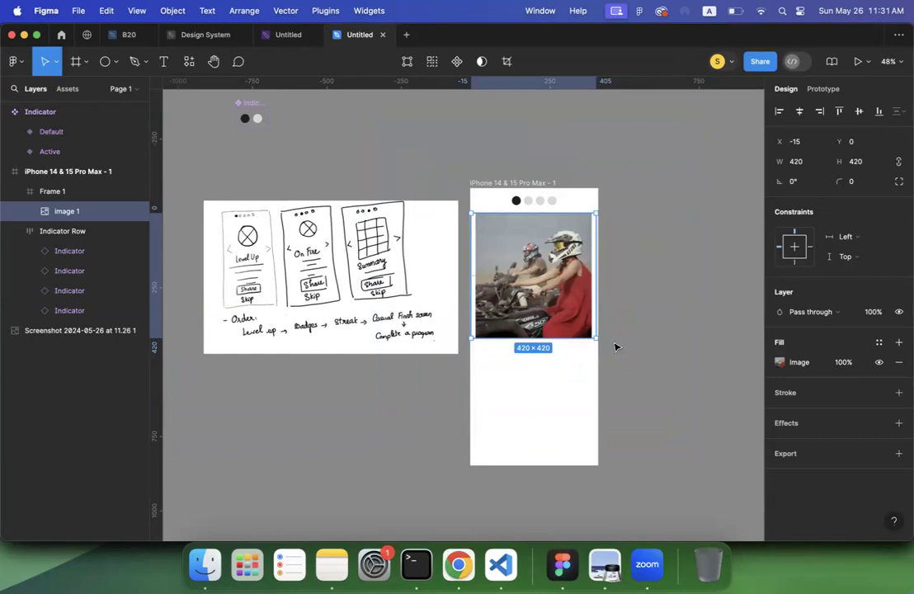
pyautogui.click(615, 348)
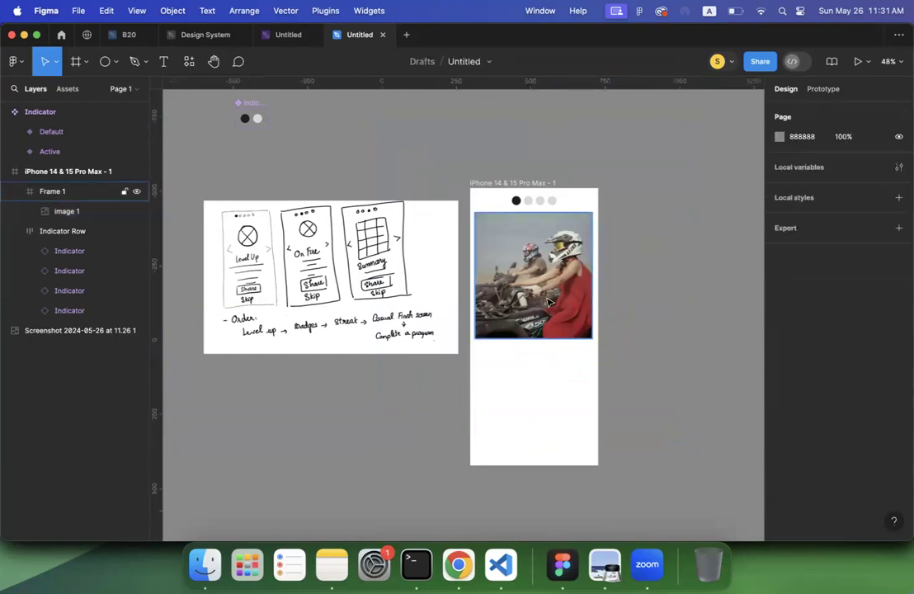
# Round the photo frame's corners with a radius of 15
pyautogui.click(549, 304)
pyautogui.scroll(5, 548, 304)
pyautogui.scroll(-3, 549, 303)
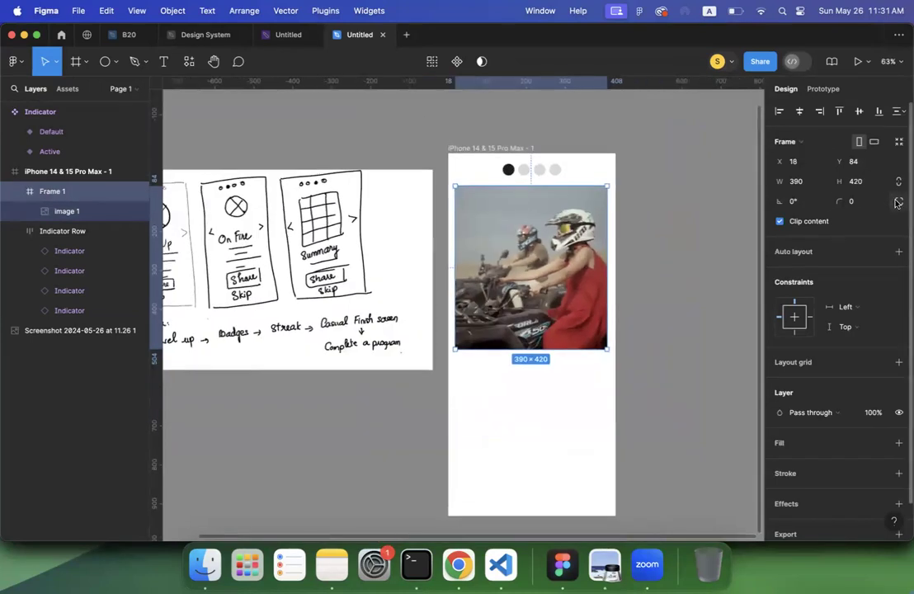
pyautogui.click(898, 202)
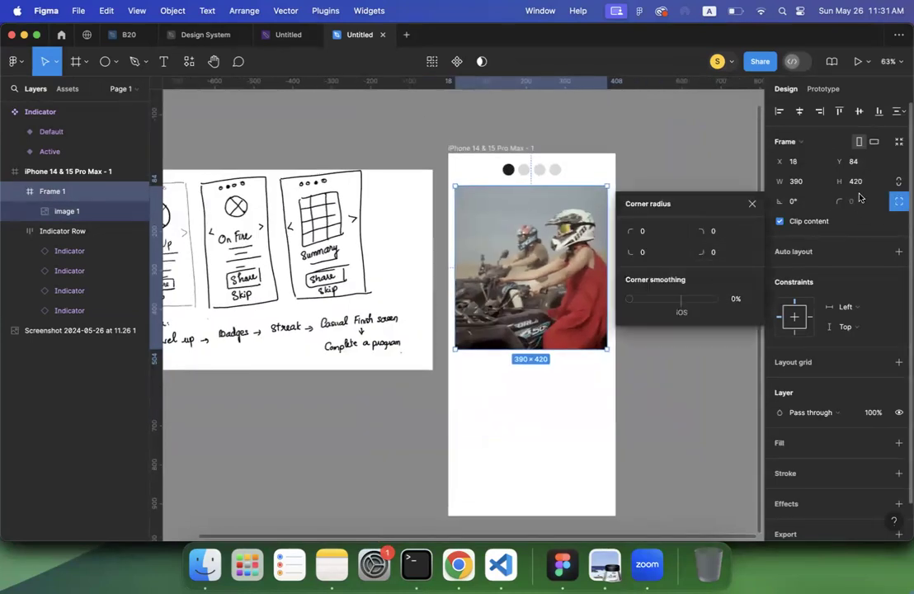
pyautogui.click(751, 204)
pyautogui.click(863, 206)
pyautogui.write('15')
pyautogui.press('Return')
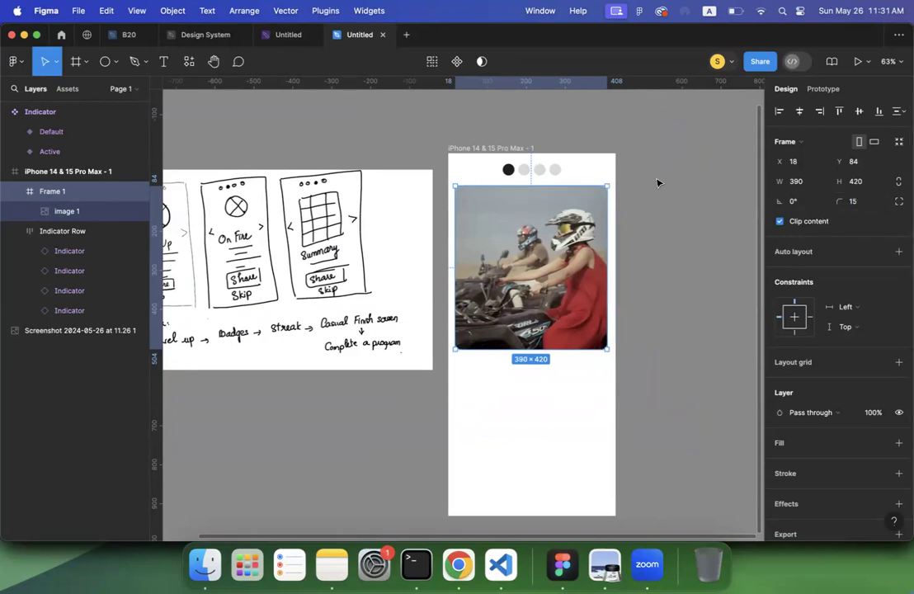
pyautogui.click(656, 183)
# Add a drop shadow effect to the photo frame
pyautogui.scroll(-3, 657, 182)
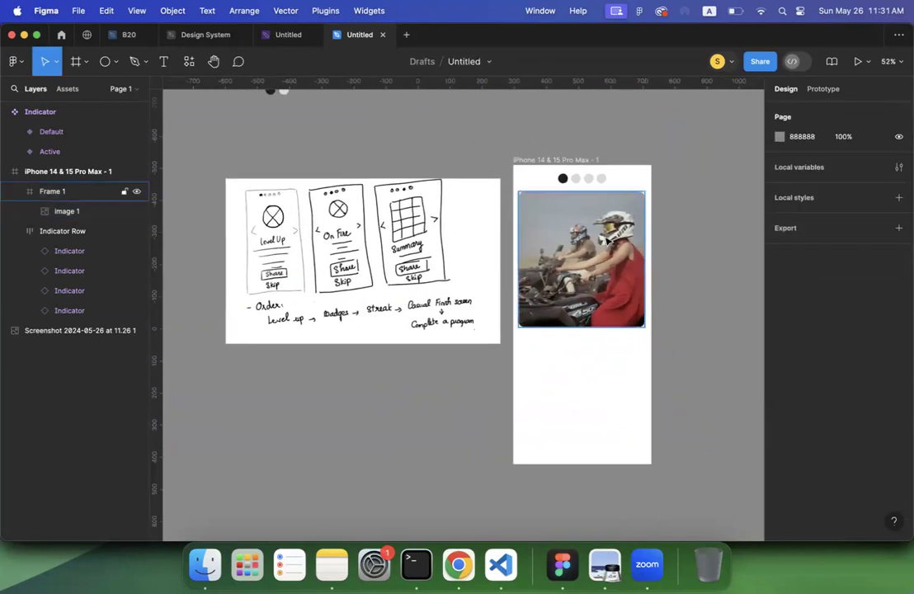
pyautogui.click(606, 240)
pyautogui.scroll(-1, 853, 408)
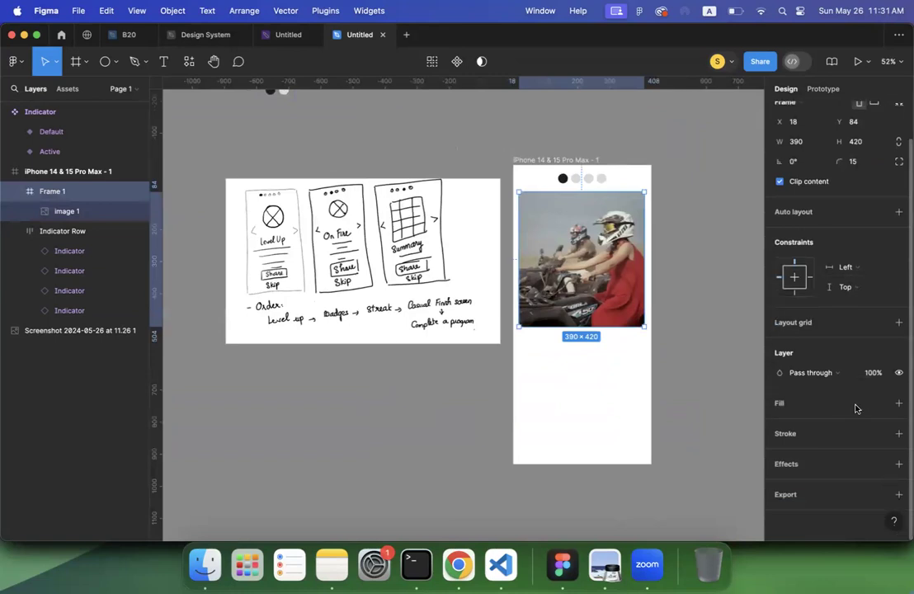
pyautogui.click(899, 464)
pyautogui.click(713, 355)
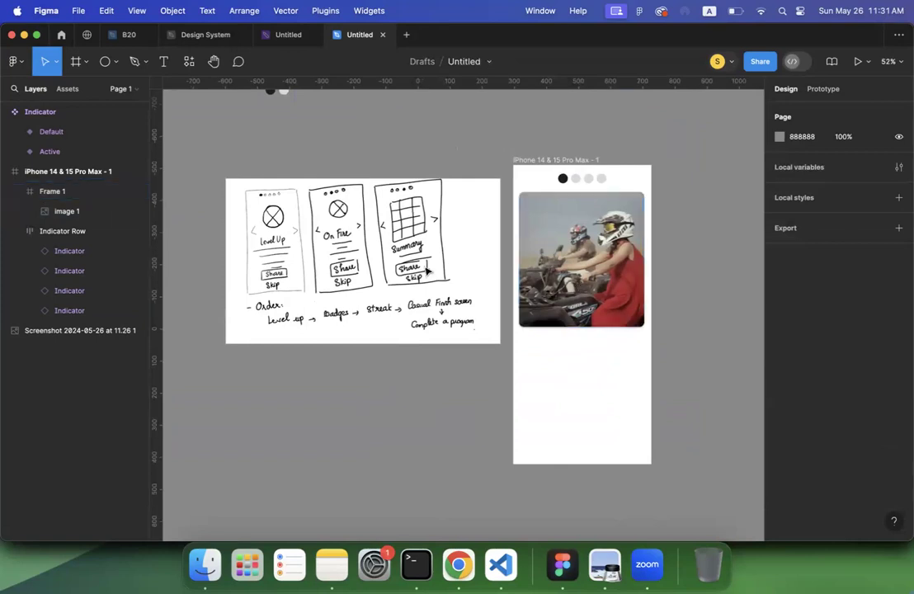
# Move the photo frame out of the phone screen to the empty canvas above the sketches and rename it Image
pyautogui.click(568, 266)
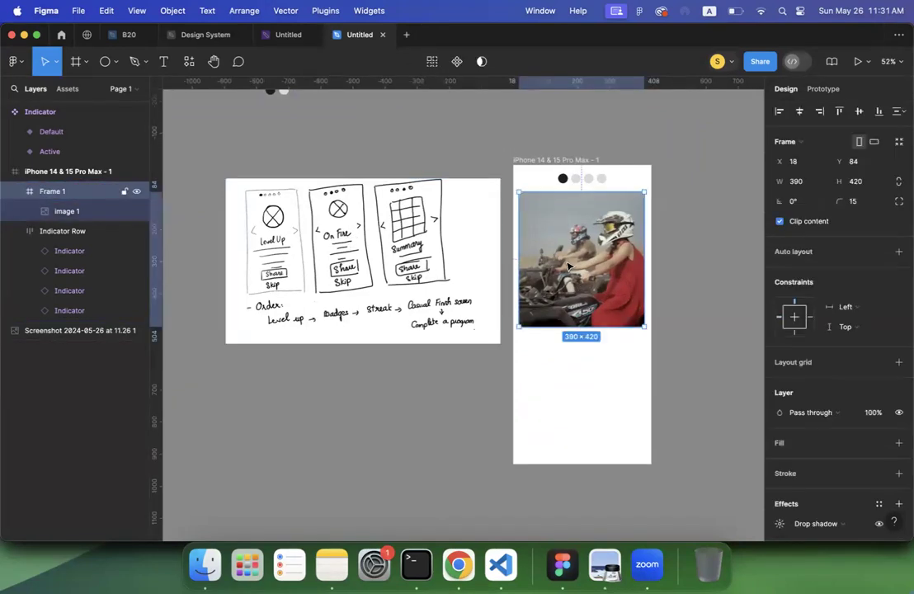
pyautogui.hscroll(2, 567, 267)
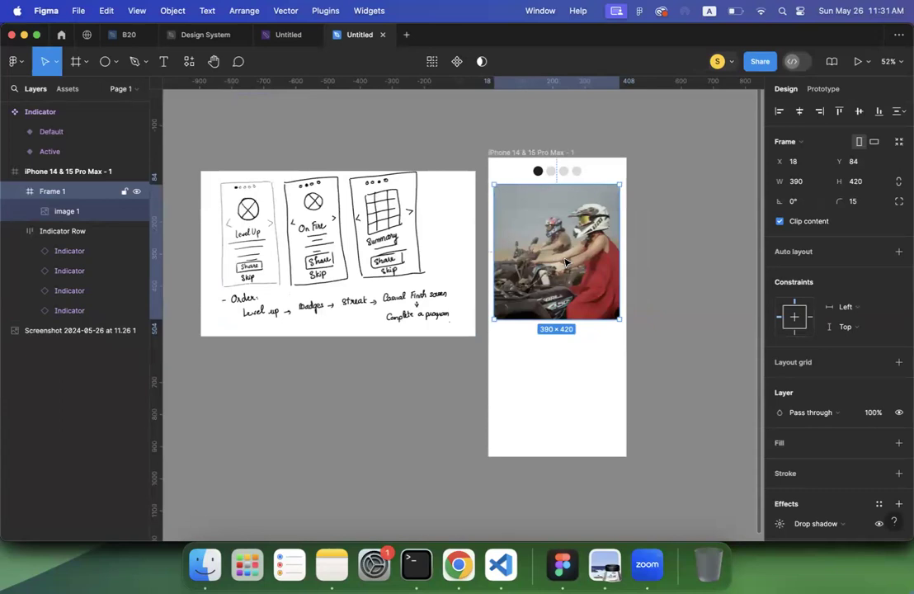
pyautogui.scroll(-5, 565, 262)
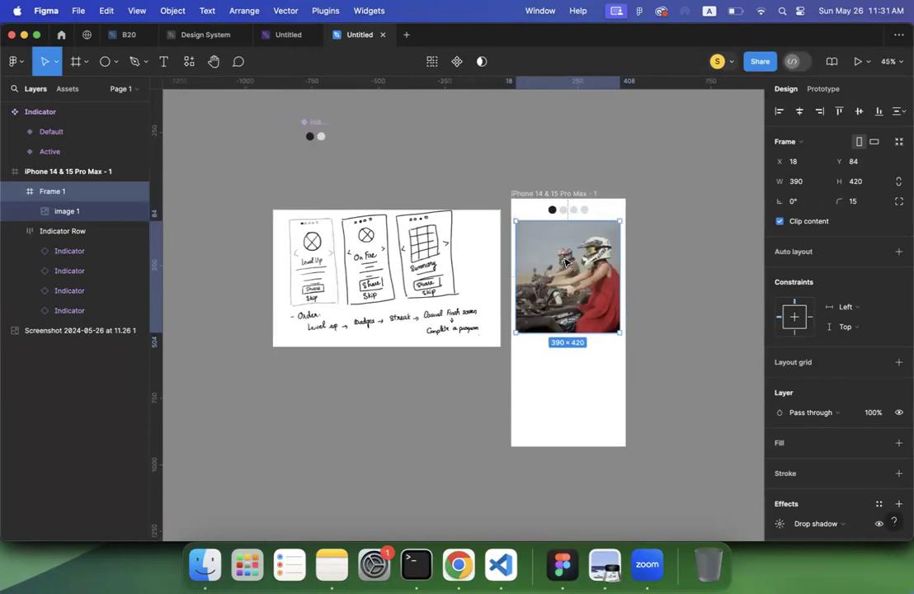
pyautogui.moveTo(580, 304); pyautogui.dragTo(431, 163)
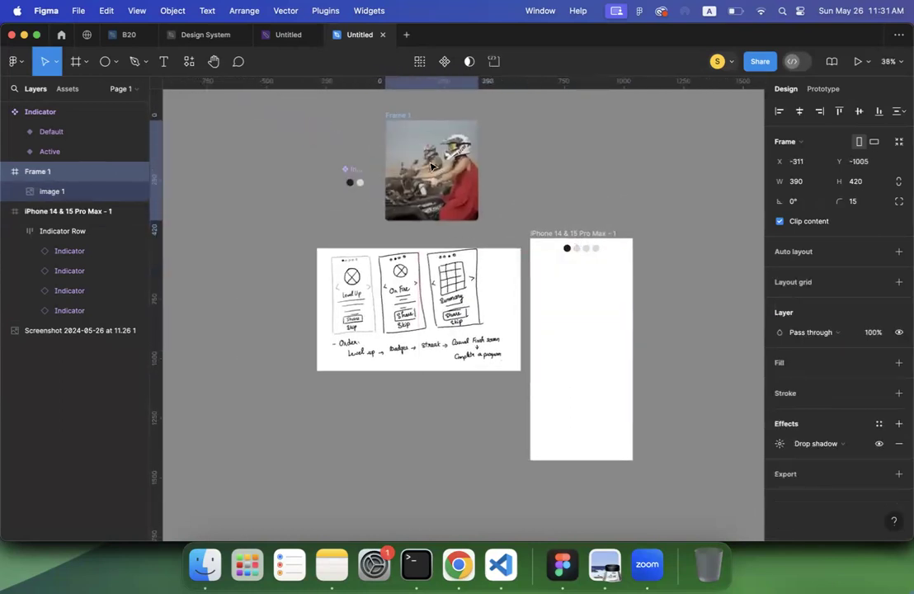
pyautogui.doubleClick(395, 114)
pyautogui.write('Image')
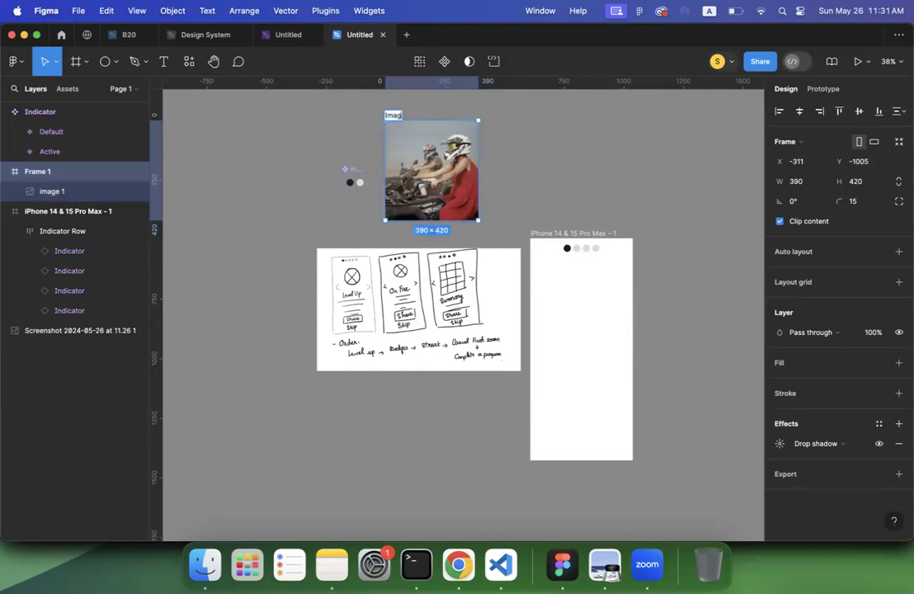
pyautogui.click(563, 152)
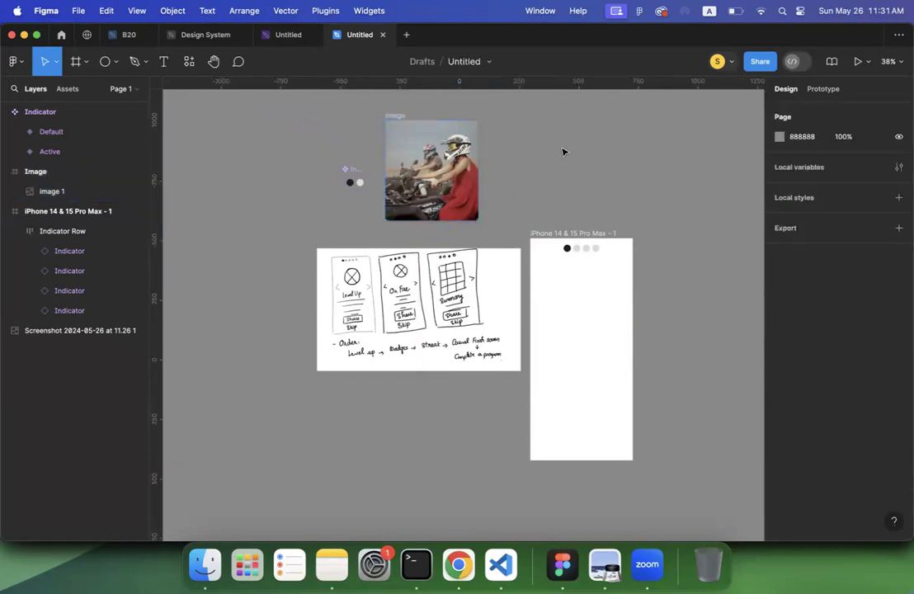
# Put the Image frame back into the phone screen below the Indicator Row and centre it horizontally
pyautogui.scroll(5, 565, 152)
pyautogui.scroll(-4, 565, 152)
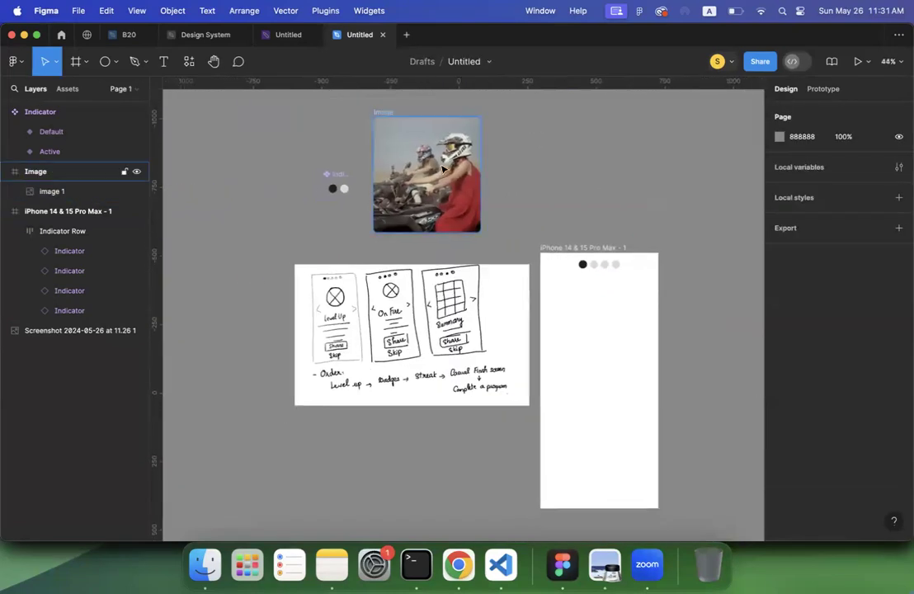
pyautogui.click(443, 168)
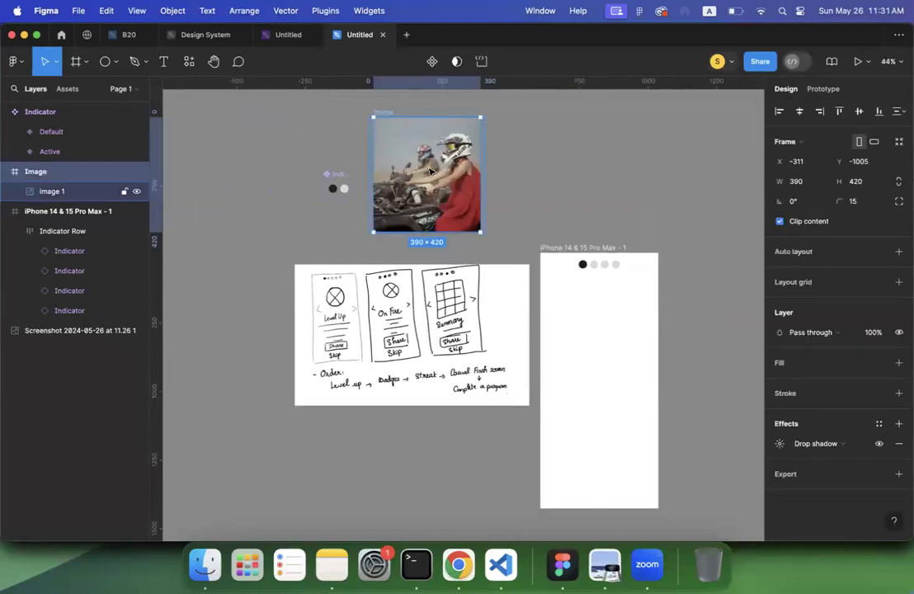
pyautogui.moveTo(384, 112); pyautogui.dragTo(558, 276)
pyautogui.click(799, 116)
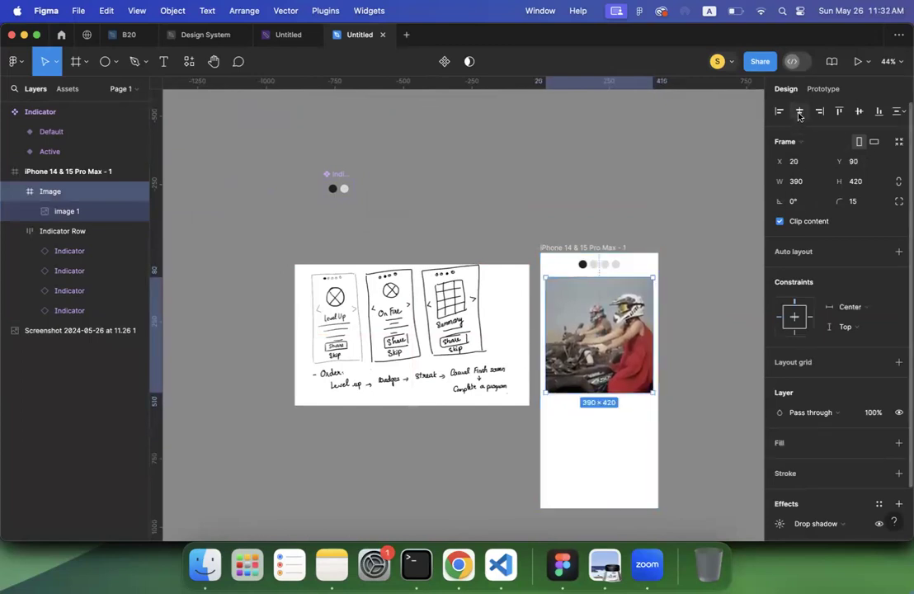
pyautogui.click(703, 200)
# Search the plugins for "mat" and run Material Symbols
pyautogui.scroll(-3, 702, 199)
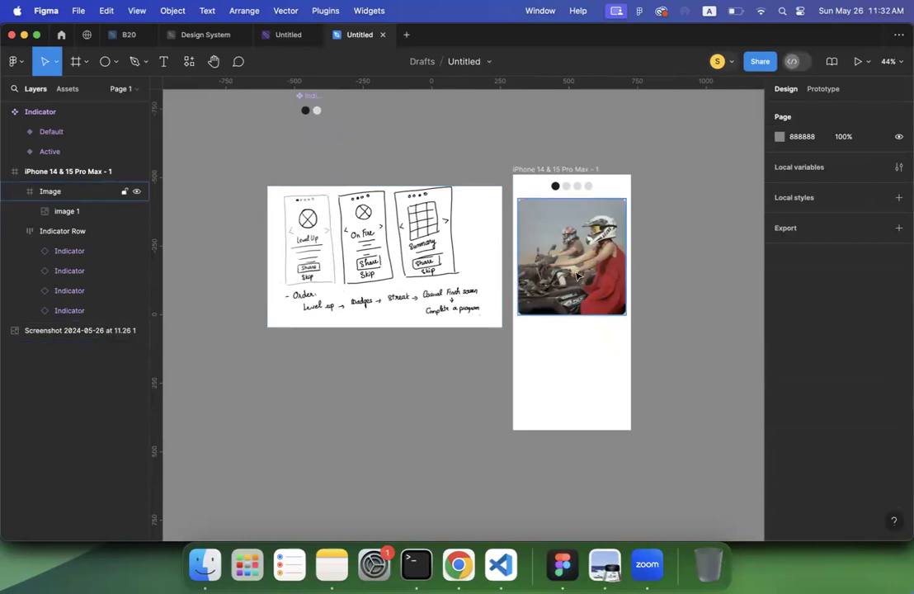
pyautogui.scroll(5, 577, 277)
pyautogui.scroll(-3, 577, 276)
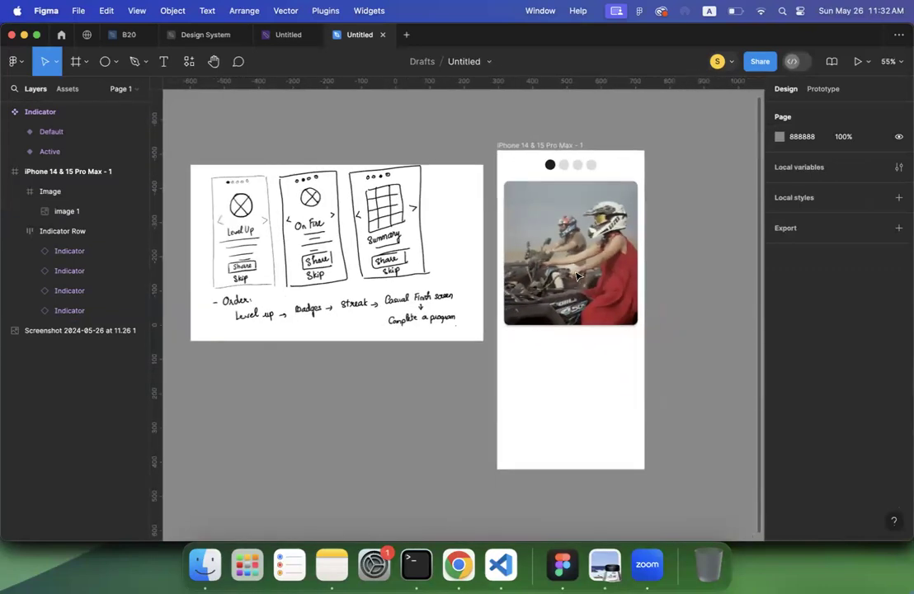
pyautogui.scroll(3, 577, 277)
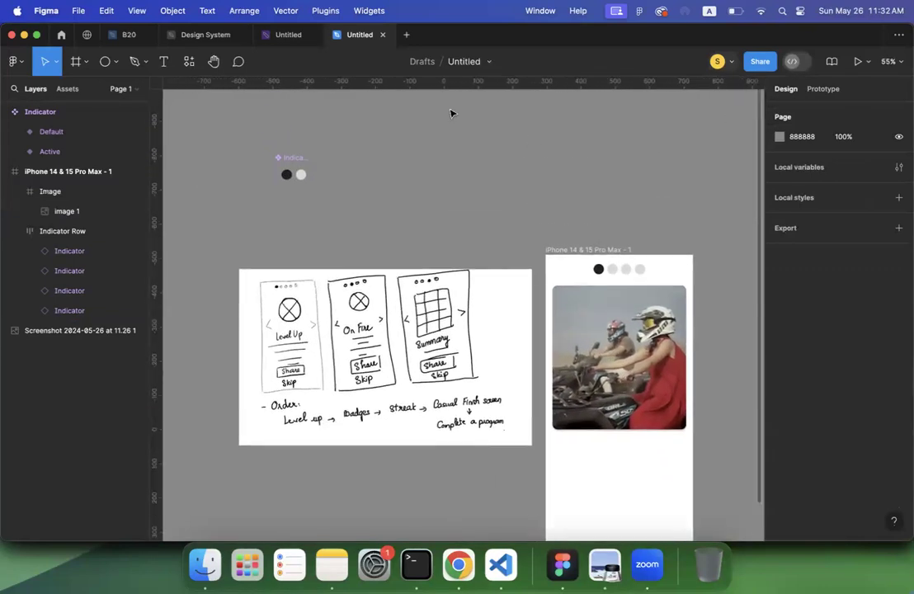
pyautogui.click(189, 61)
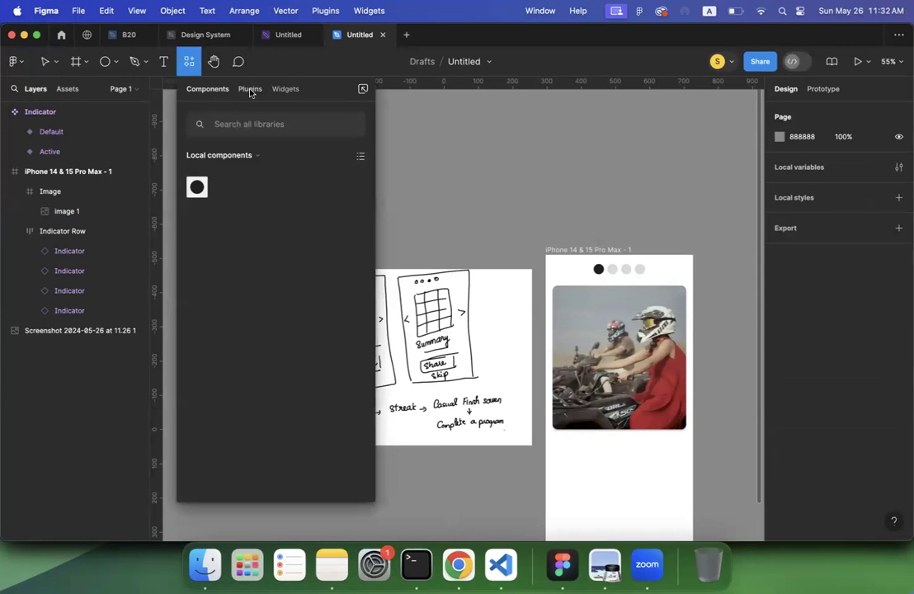
pyautogui.click(250, 89)
pyautogui.write('mat')
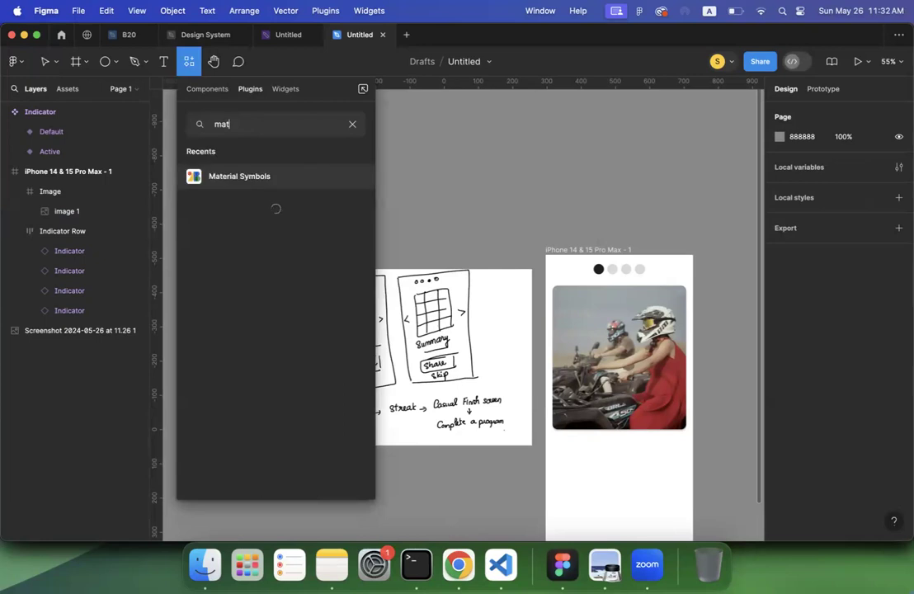
pyautogui.click(259, 179)
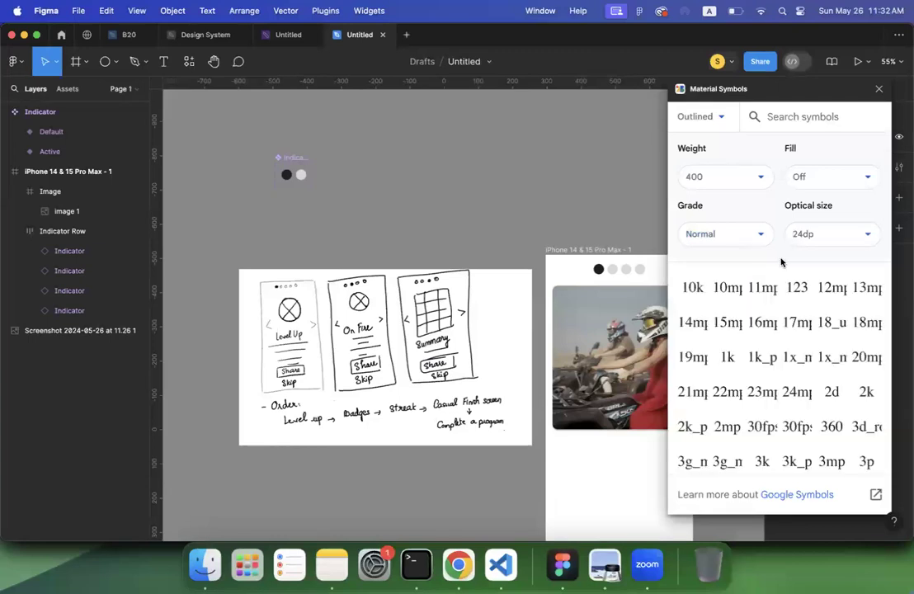
# Search the symbols for "back", insert arrow_back and place it on the empty canvas above the sketches
pyautogui.scroll(-5, 756, 369)
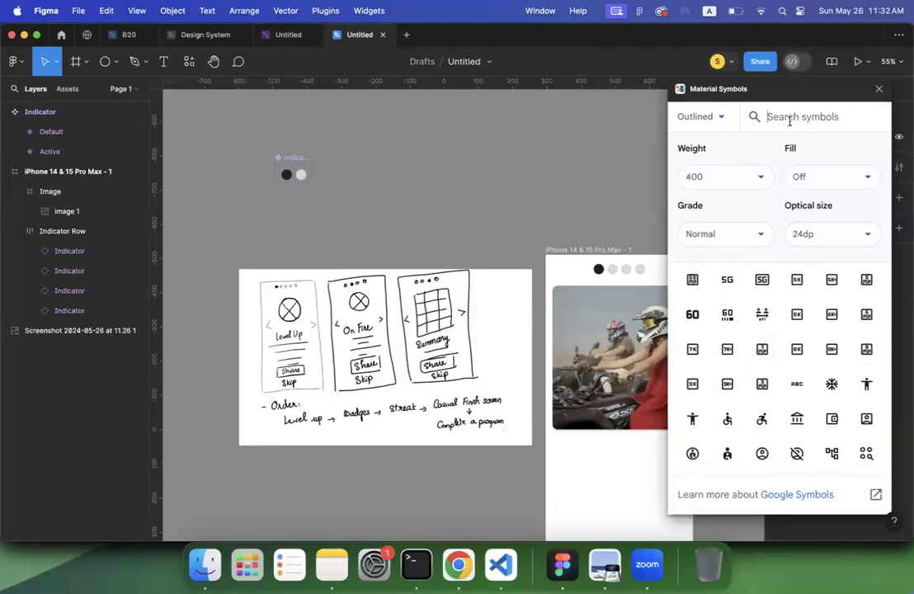
pyautogui.write('back')
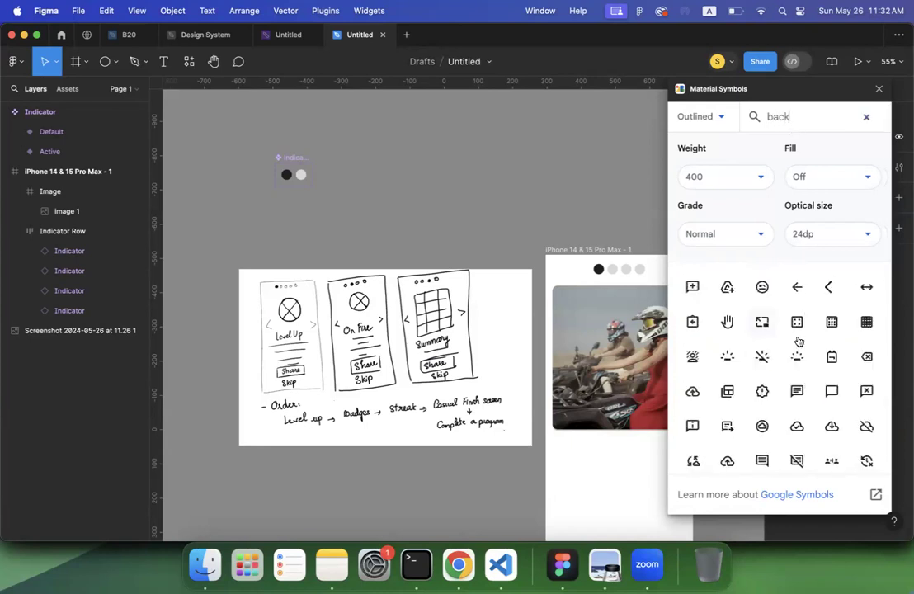
pyautogui.click(798, 290)
pyautogui.moveTo(798, 290); pyautogui.dragTo(466, 169)
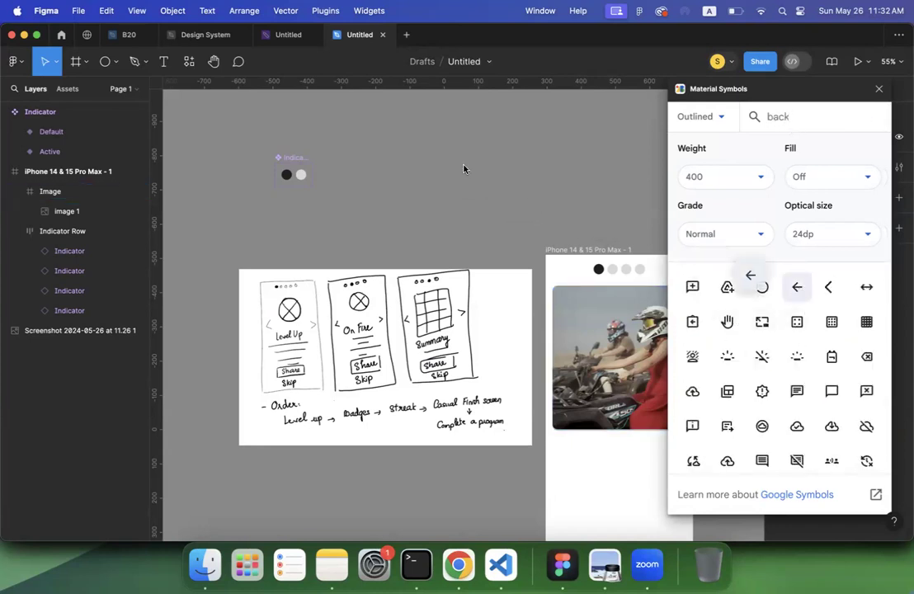
pyautogui.click(798, 290)
pyautogui.scroll(1, 540, 180)
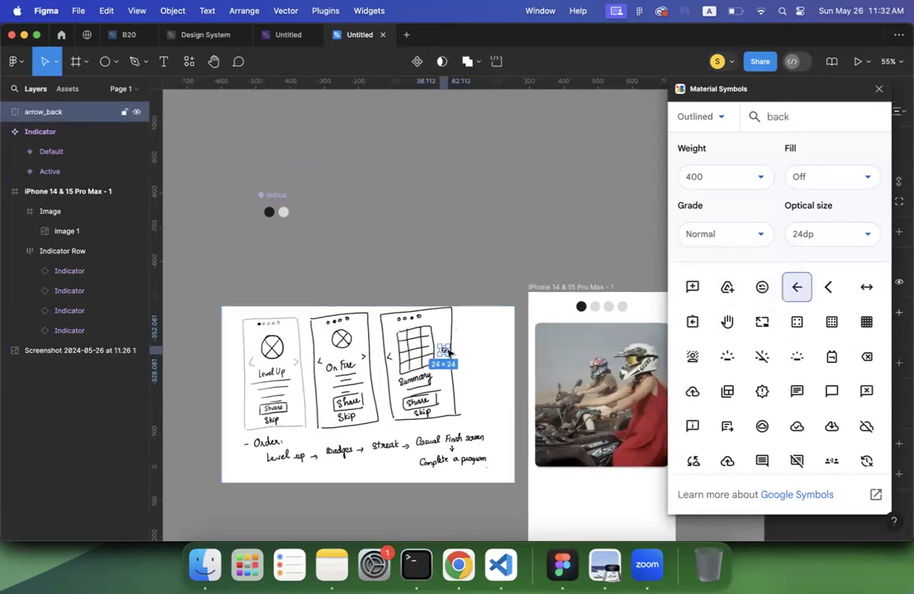
pyautogui.moveTo(448, 351); pyautogui.dragTo(443, 180)
# Search the symbols for "next"
pyautogui.click(775, 117)
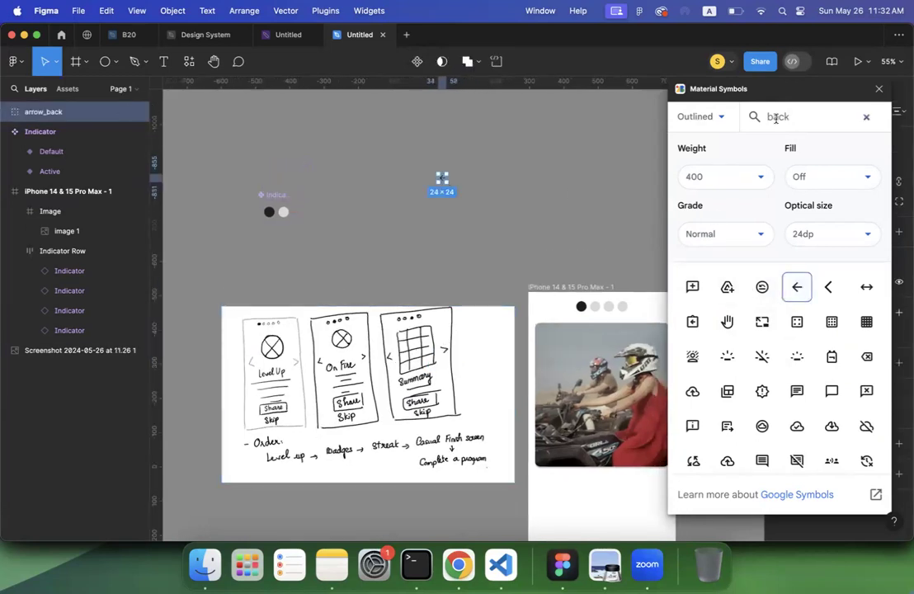
pyautogui.doubleClick(780, 117)
pyautogui.write('next')
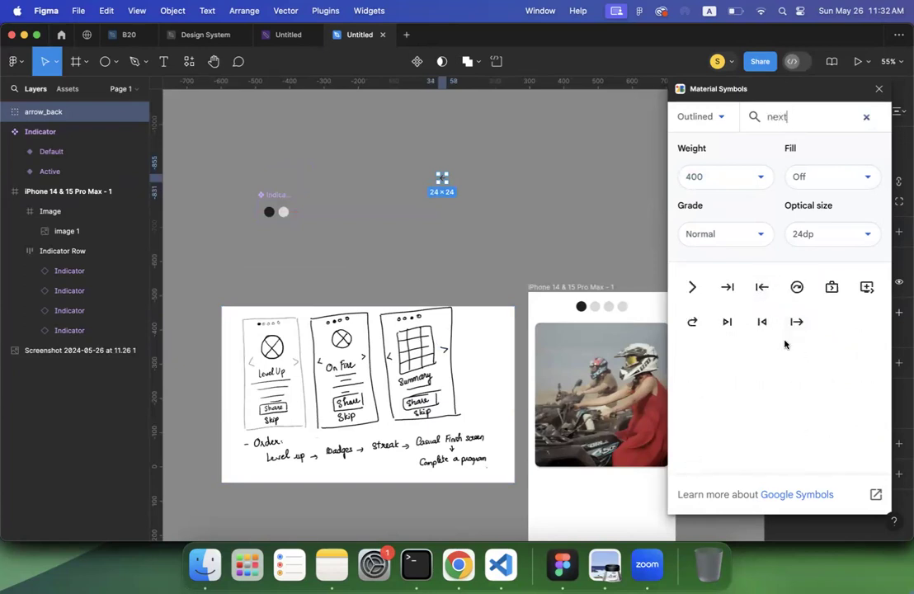
# Search the symbols for "forwa", insert arrow_forward and place it on the empty canvas above the sketches
pyautogui.press('BackSpace')
pyautogui.press('BackSpace')
pyautogui.press('BackSpace')
pyautogui.press('BackSpace')
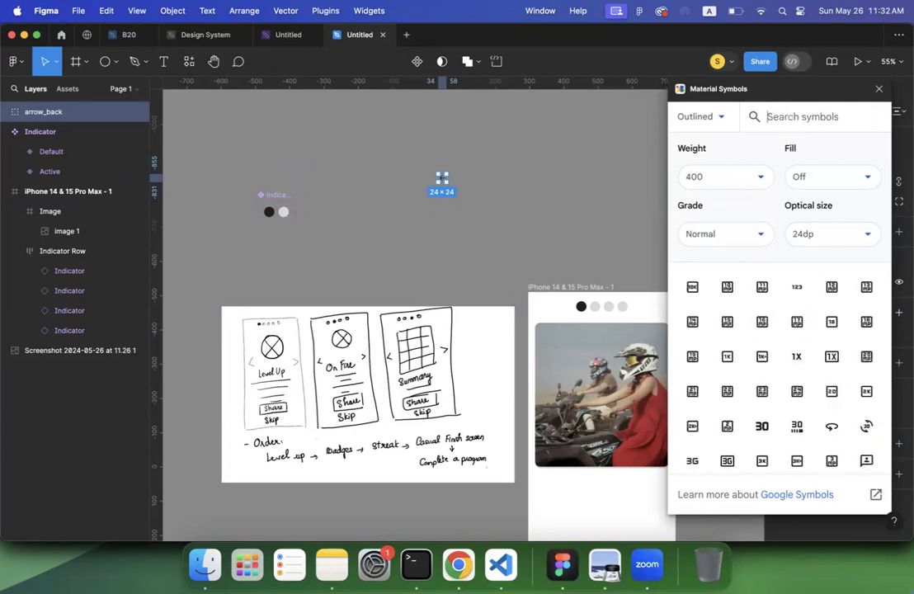
pyautogui.write('forwa')
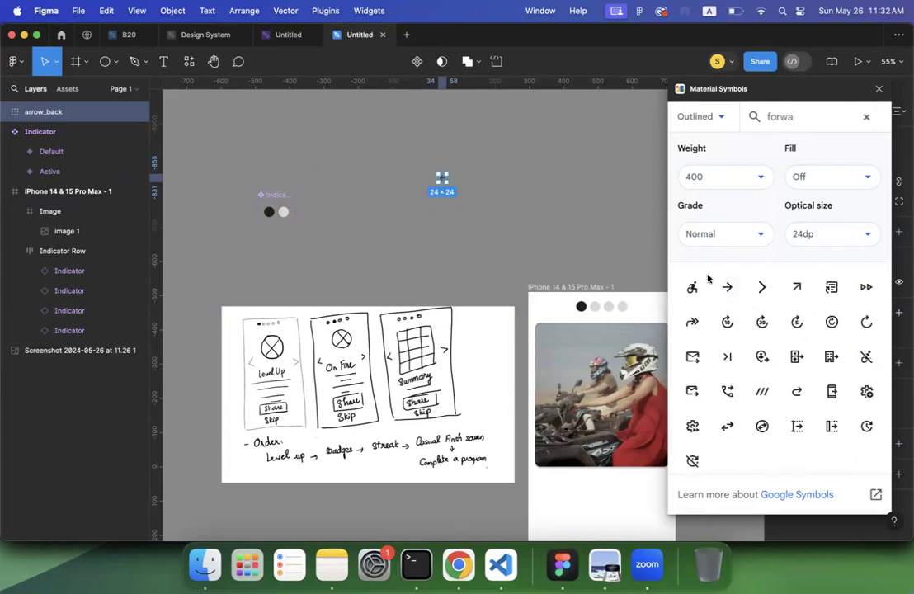
pyautogui.moveTo(730, 291); pyautogui.dragTo(488, 190)
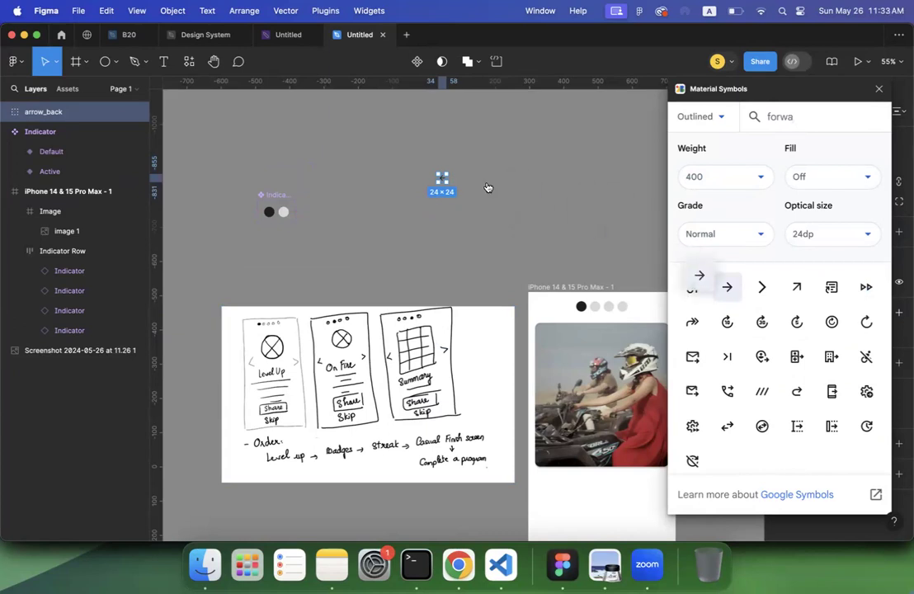
pyautogui.click(727, 287)
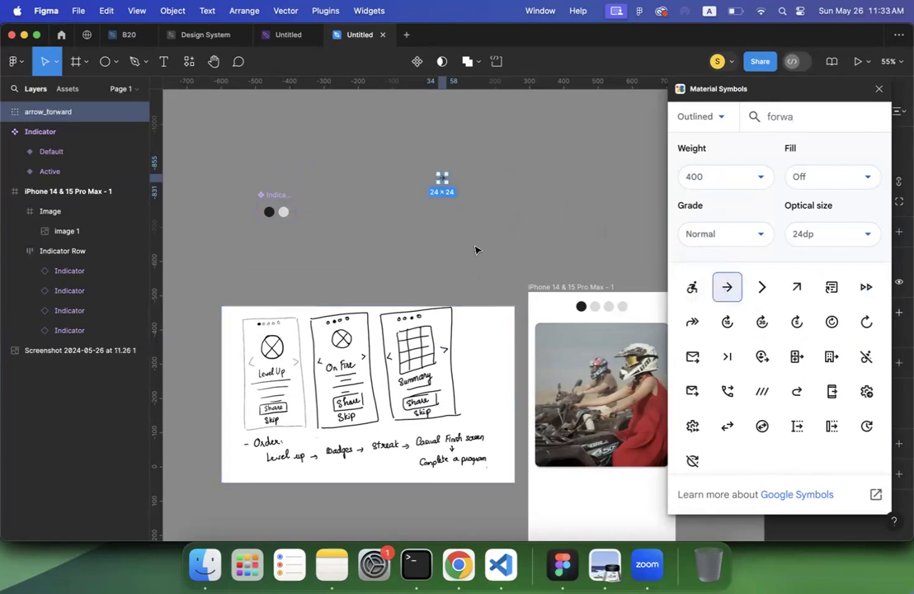
pyautogui.moveTo(442, 180); pyautogui.dragTo(474, 181)
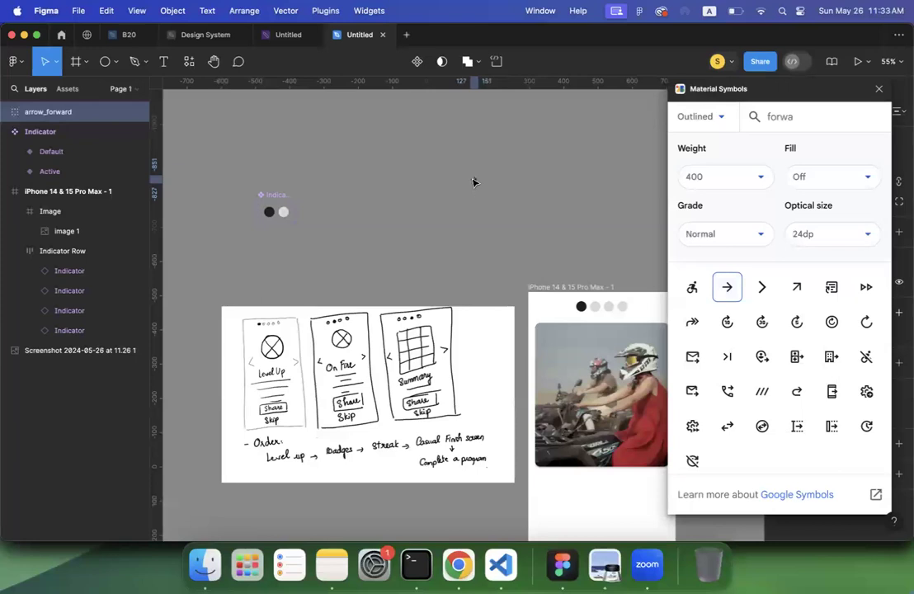
pyautogui.click(462, 260)
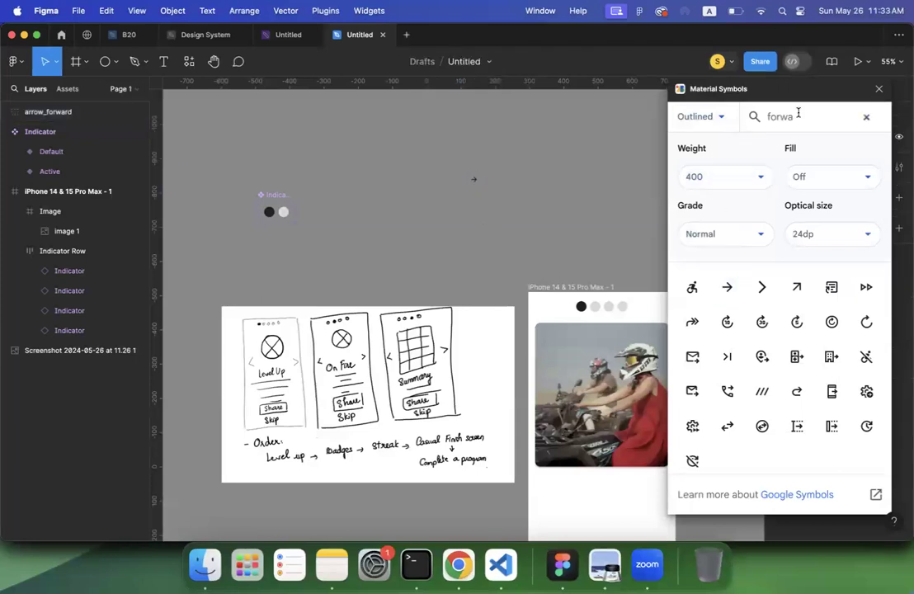
# Search the symbols for "back", insert arrow_back just left of arrow_forward and close the plugin
pyautogui.write('b')
pyautogui.press('BackSpace')
pyautogui.write('back')
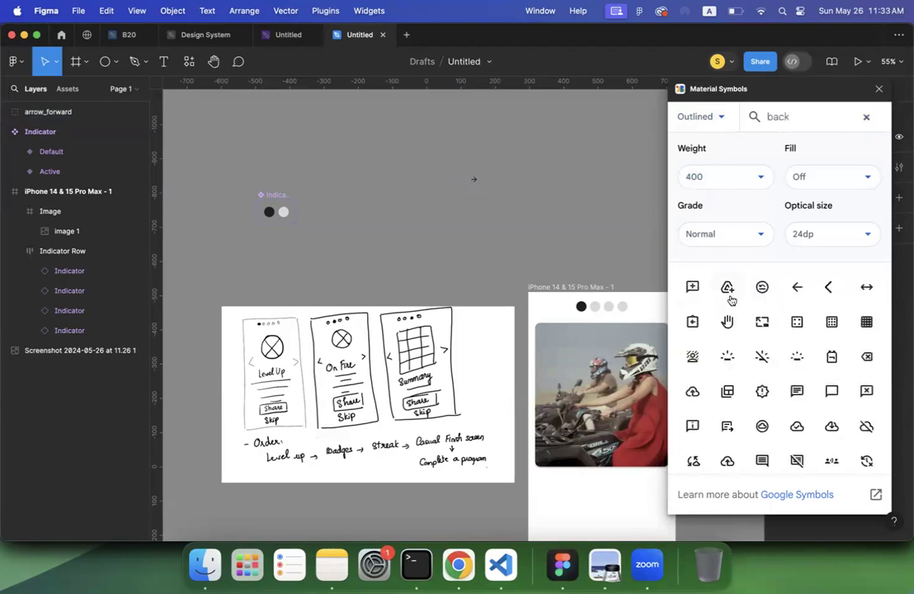
pyautogui.moveTo(797, 286)
pyautogui.mouseDown()
pyautogui.moveTo(466, 313)
pyautogui.moveTo(452, 183)
pyautogui.mouseUp()
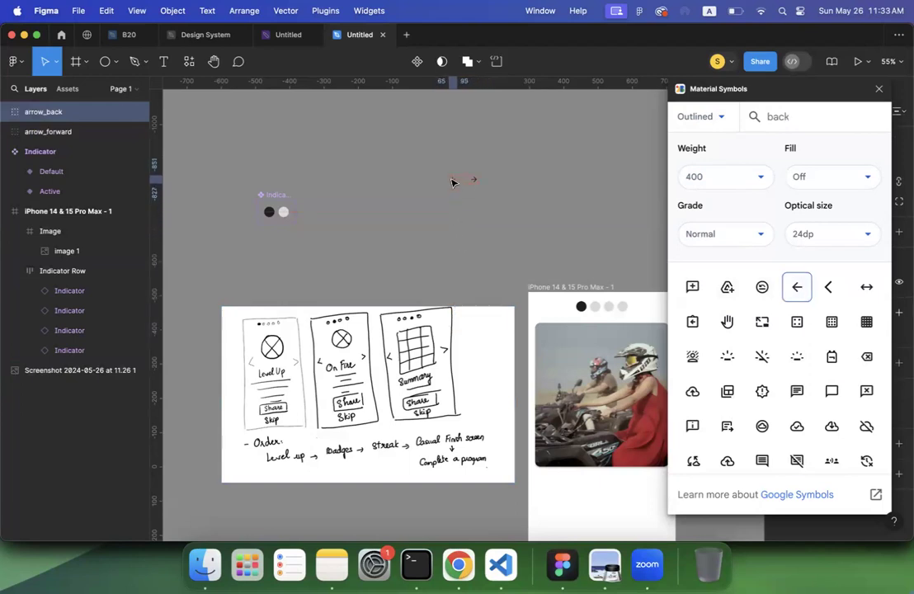
pyautogui.click(459, 231)
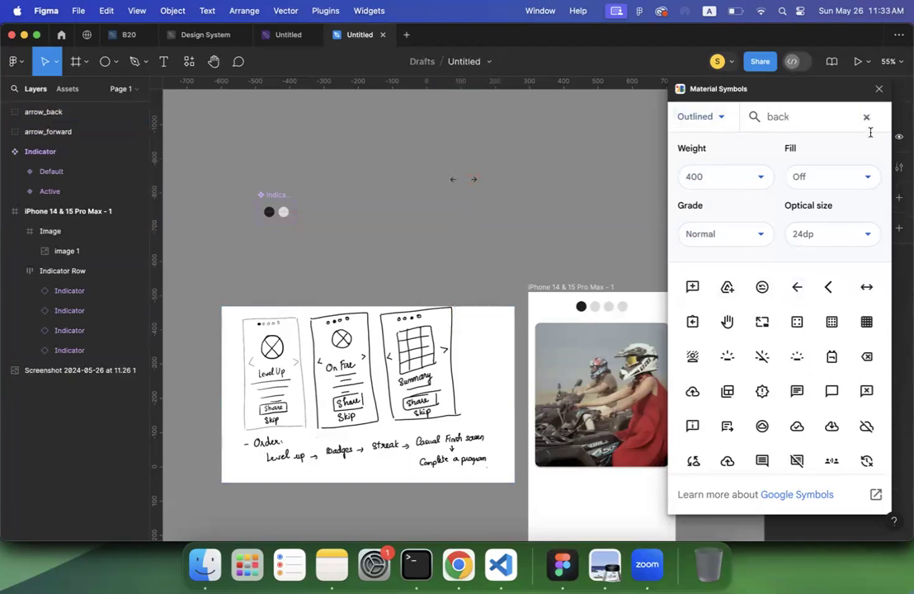
pyautogui.click(878, 89)
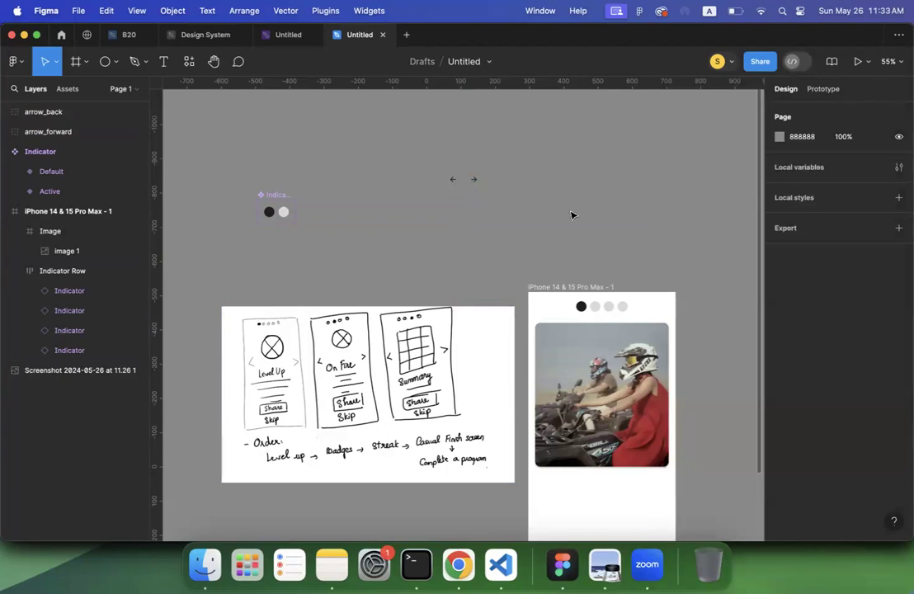
# Wrap the arrow_back group in a frame and rename the frame Back
pyautogui.scroll(-3, 571, 215)
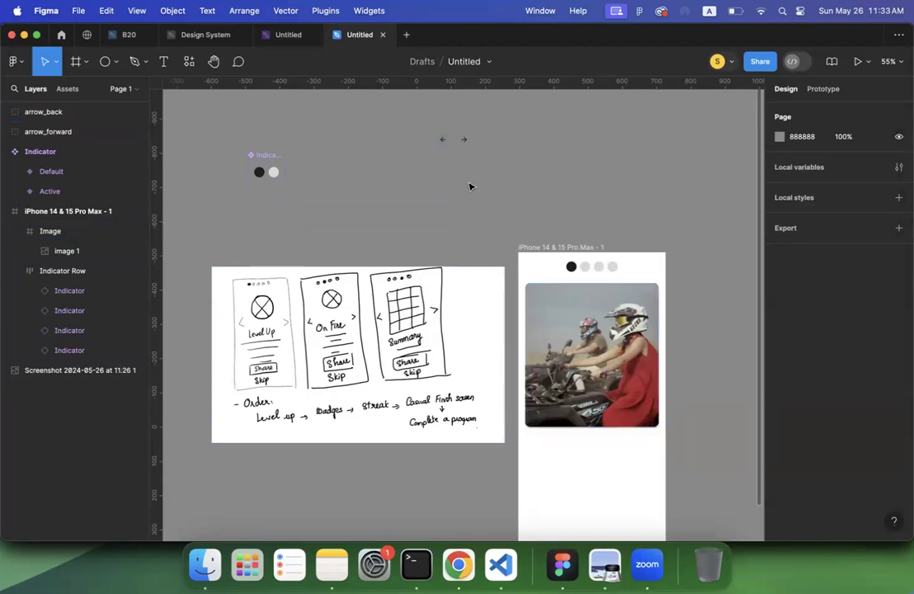
pyautogui.click(443, 141)
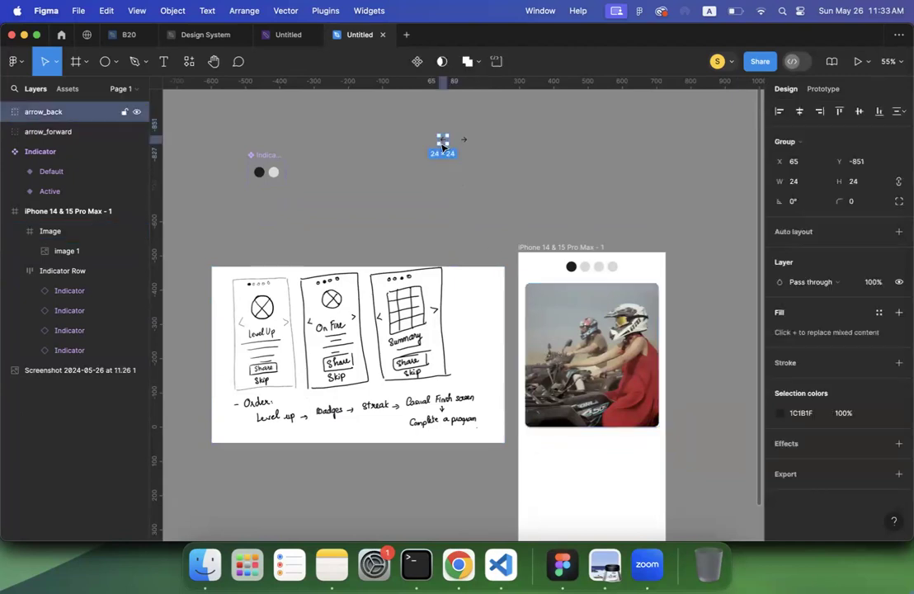
pyautogui.rightClick(441, 145)
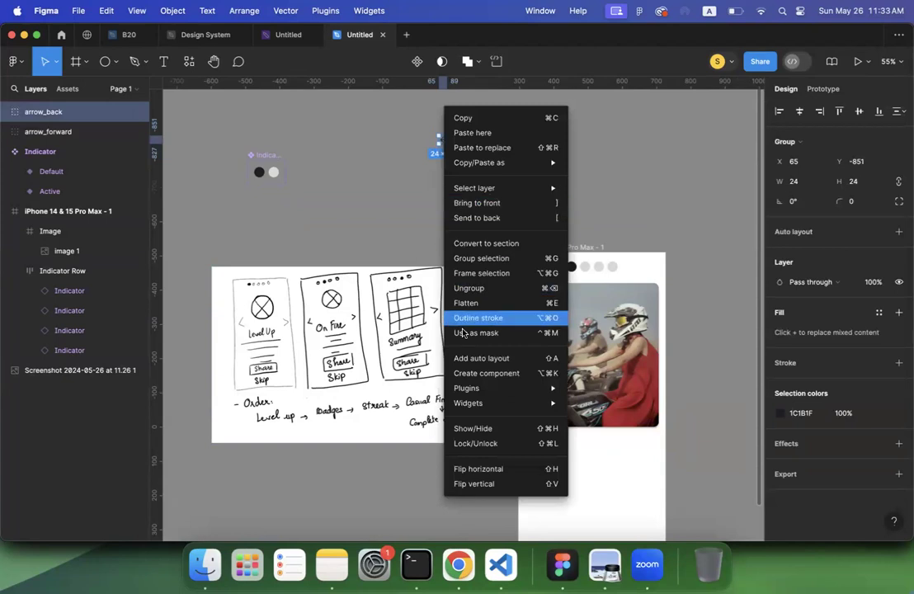
pyautogui.click(475, 276)
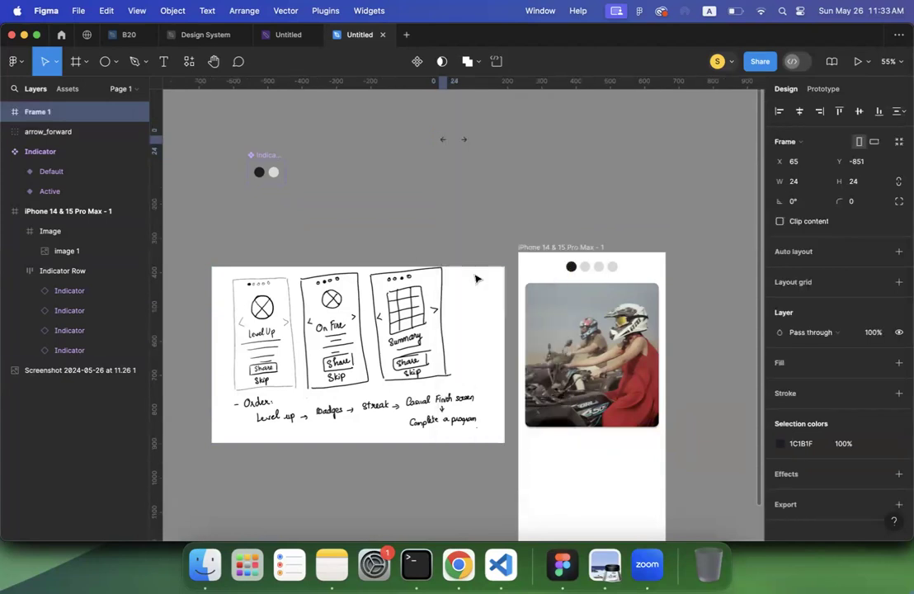
pyautogui.doubleClick(37, 112)
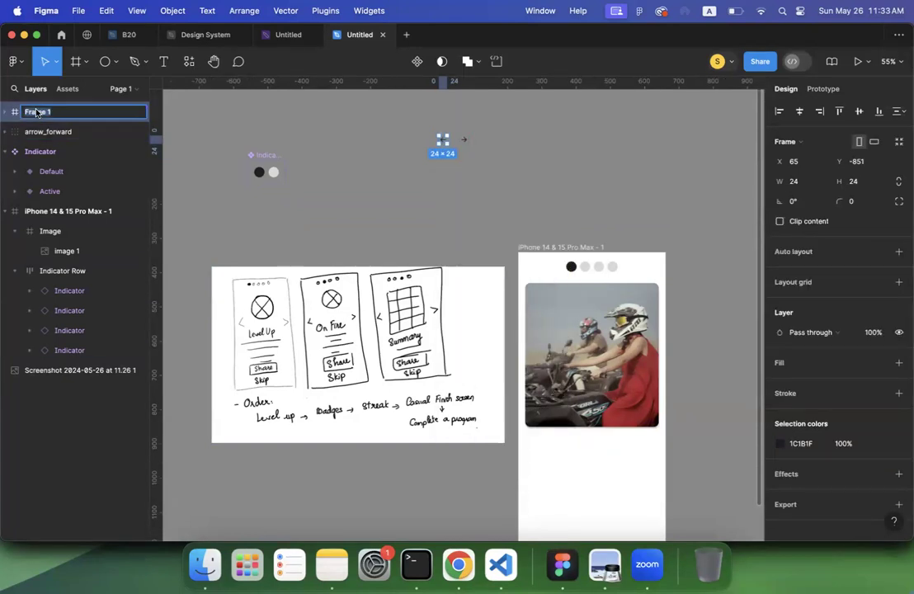
pyautogui.write('Back')
pyautogui.press('Return')
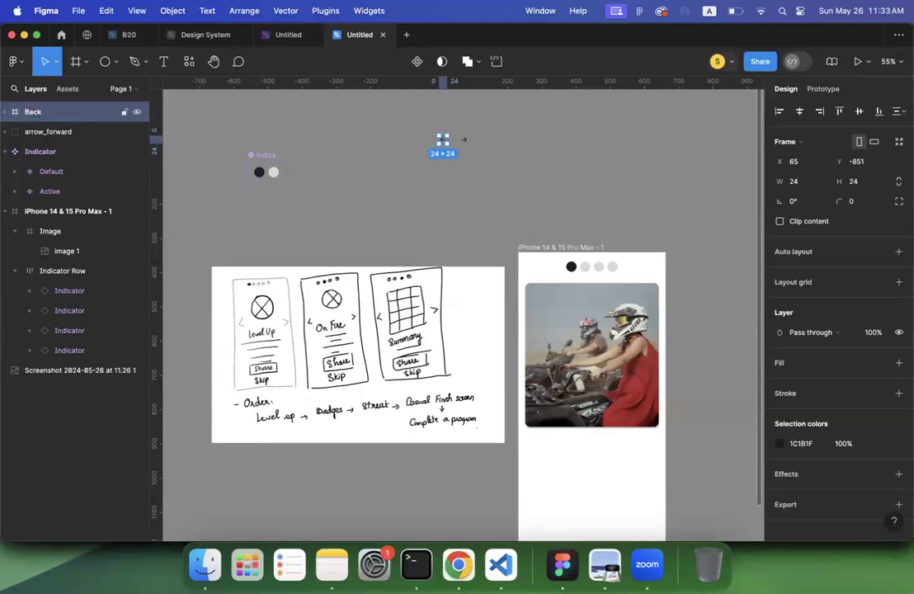
# Give the Back frame a white FFFFFF fill and a corner radius of 100
pyautogui.click(451, 185)
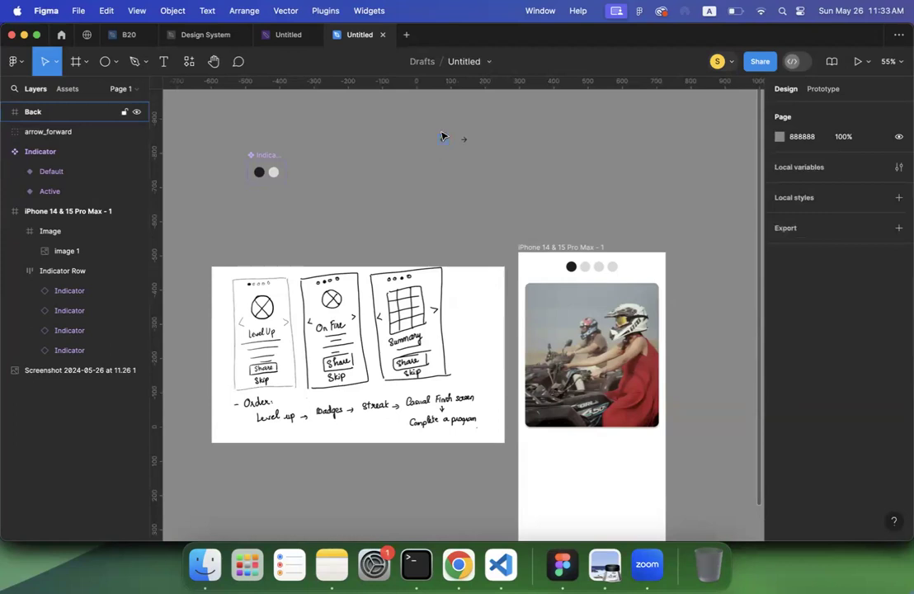
pyautogui.click(443, 138)
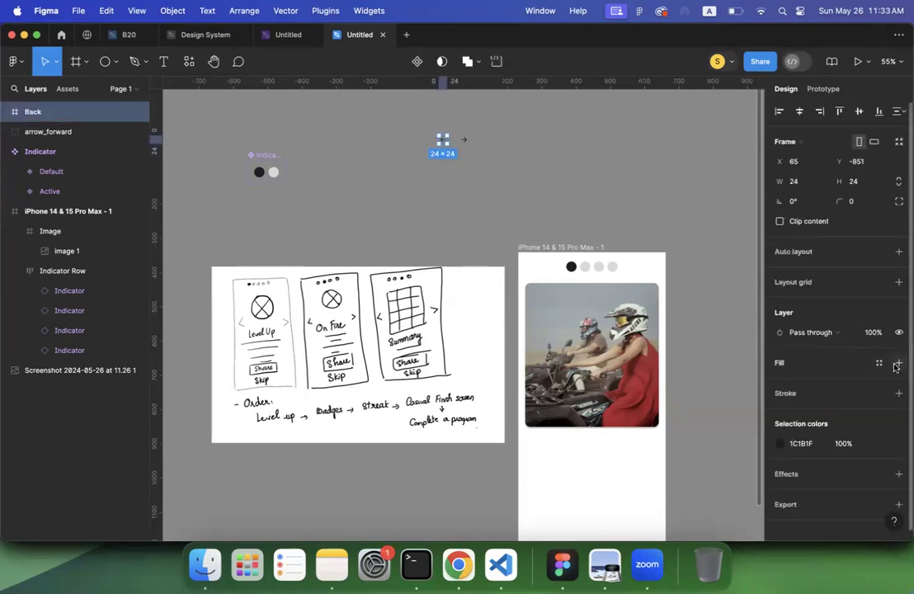
pyautogui.click(899, 364)
pyautogui.click(858, 208)
pyautogui.write('100')
pyautogui.press('Return')
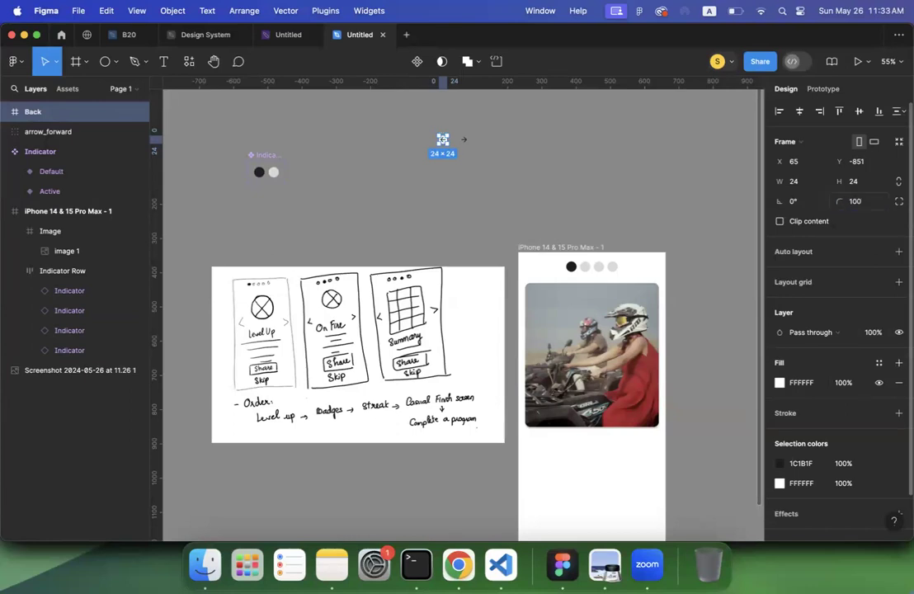
pyautogui.click(495, 160)
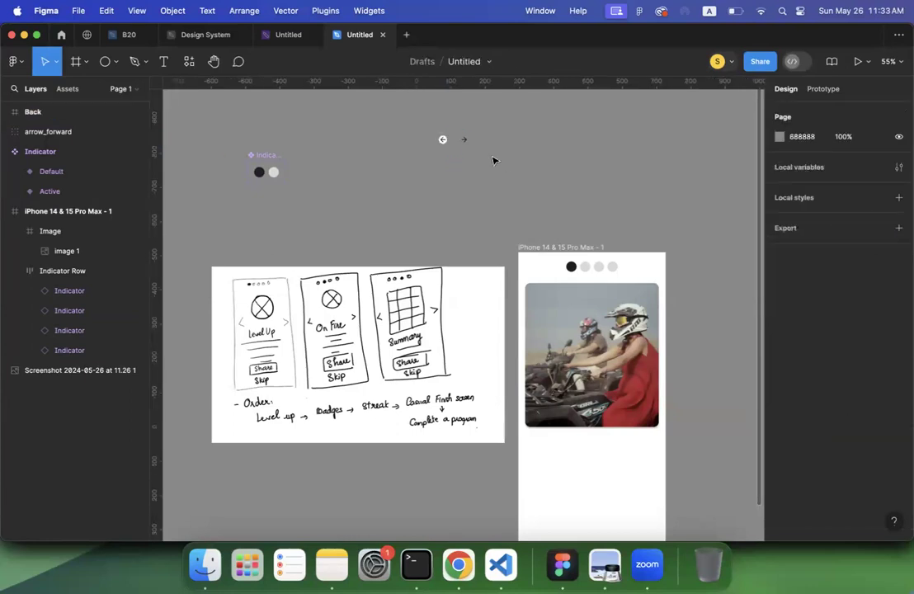
# Add auto layout to the Back frame with 10 horizontal and 10 vertical padding
pyautogui.click(443, 138)
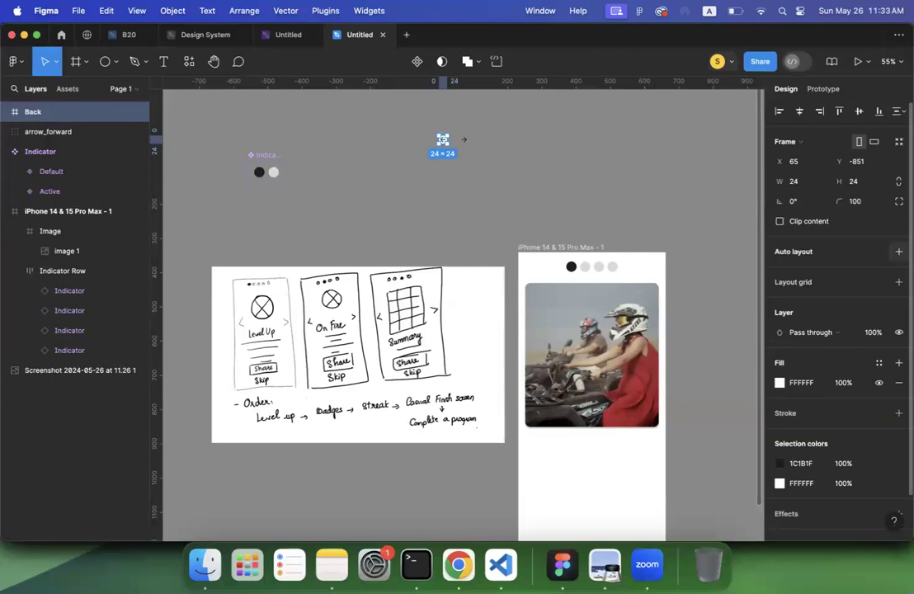
pyautogui.click(898, 250)
pyautogui.click(798, 336)
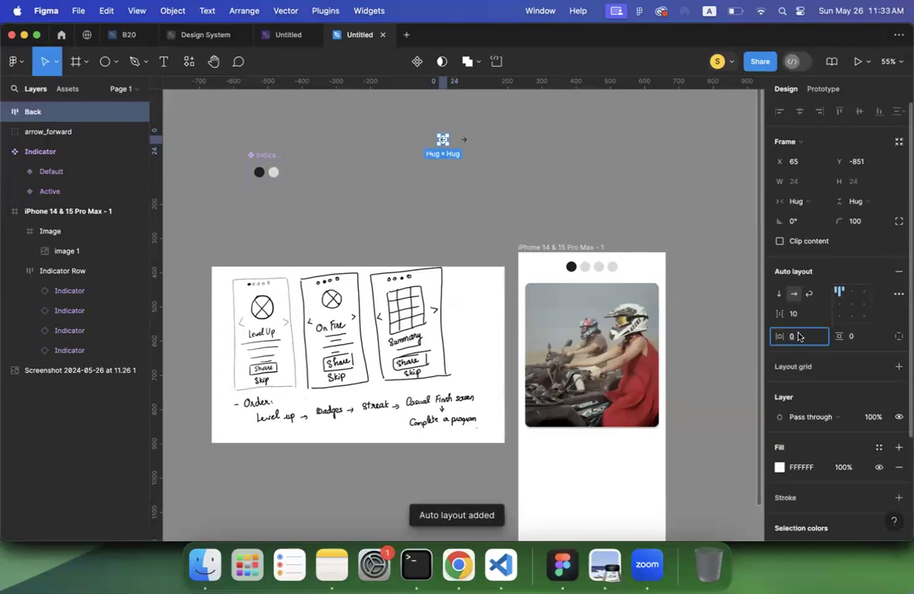
pyautogui.write('10')
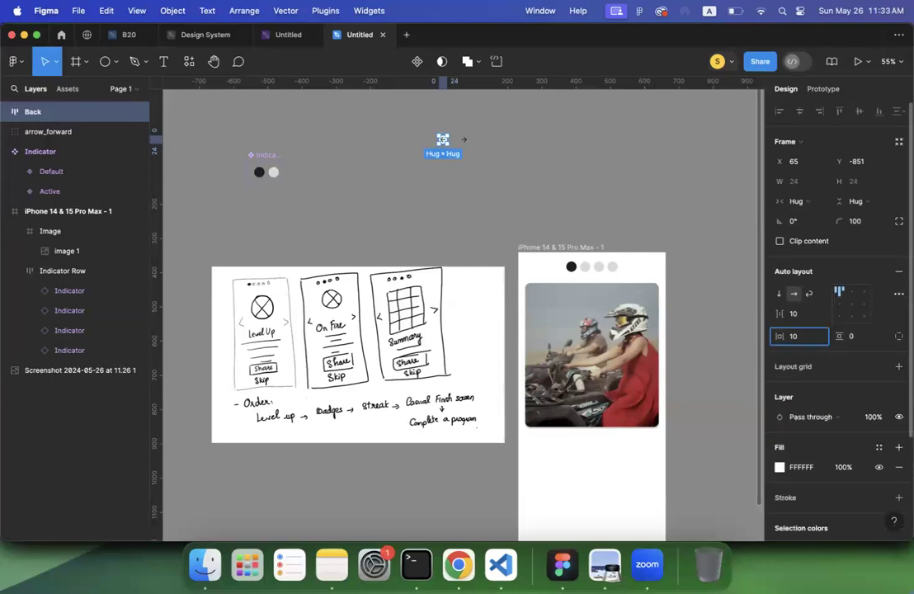
pyautogui.press('Tab')
pyautogui.write('10')
pyautogui.press('Return')
pyautogui.click(530, 157)
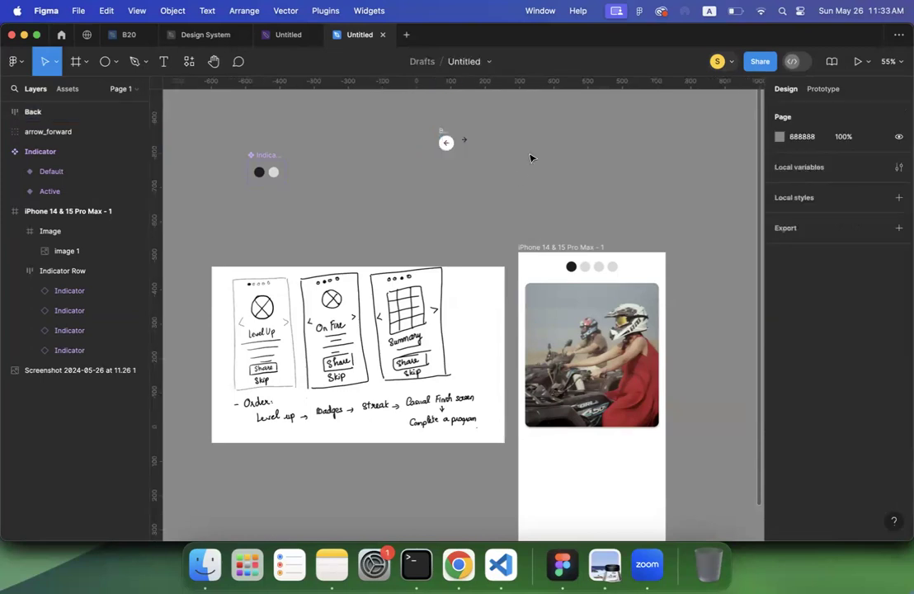
# Try the Back button inside the Image frame, vertically centred near its left edge at X 23, Y 188
pyautogui.moveTo(446, 142); pyautogui.dragTo(534, 347)
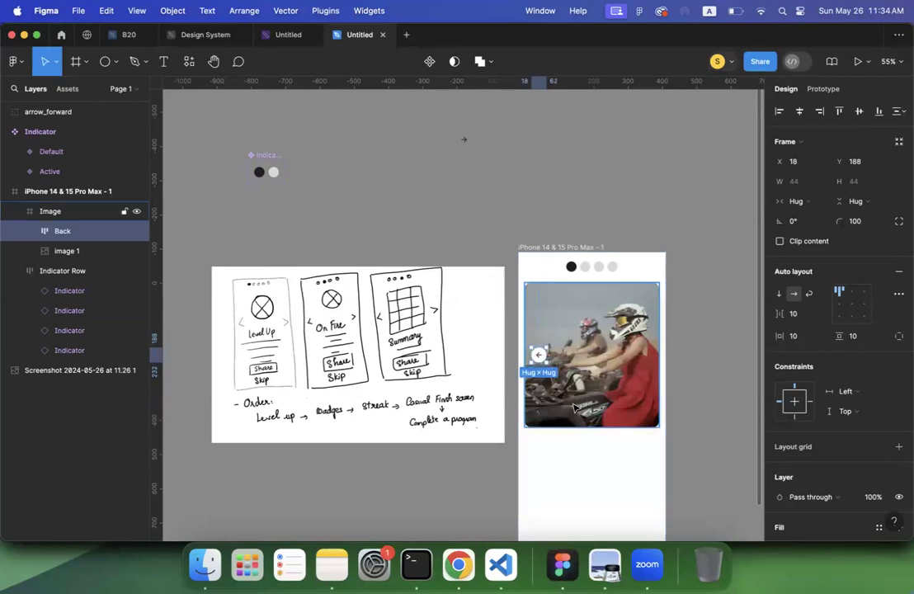
pyautogui.click(575, 406)
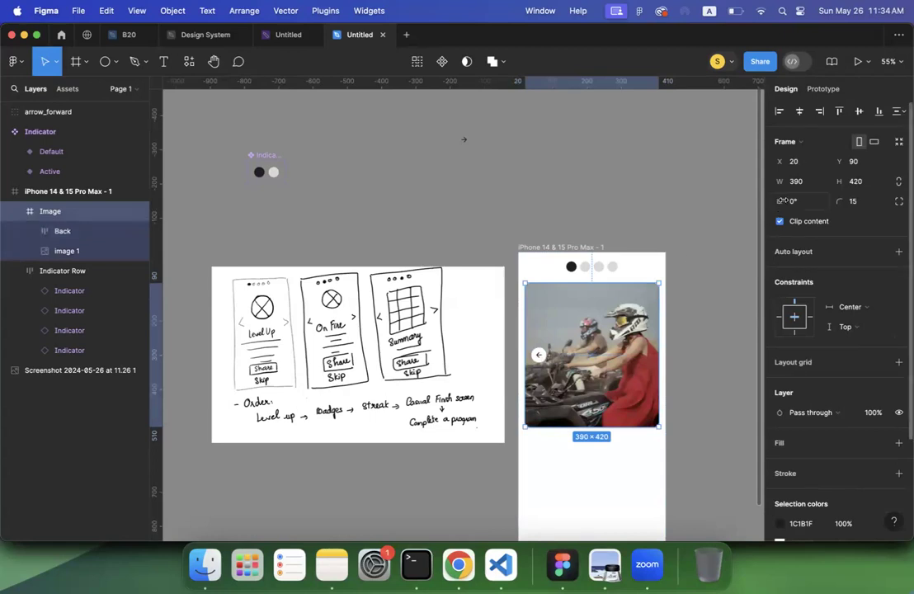
pyautogui.click(861, 112)
pyautogui.press('super+z')
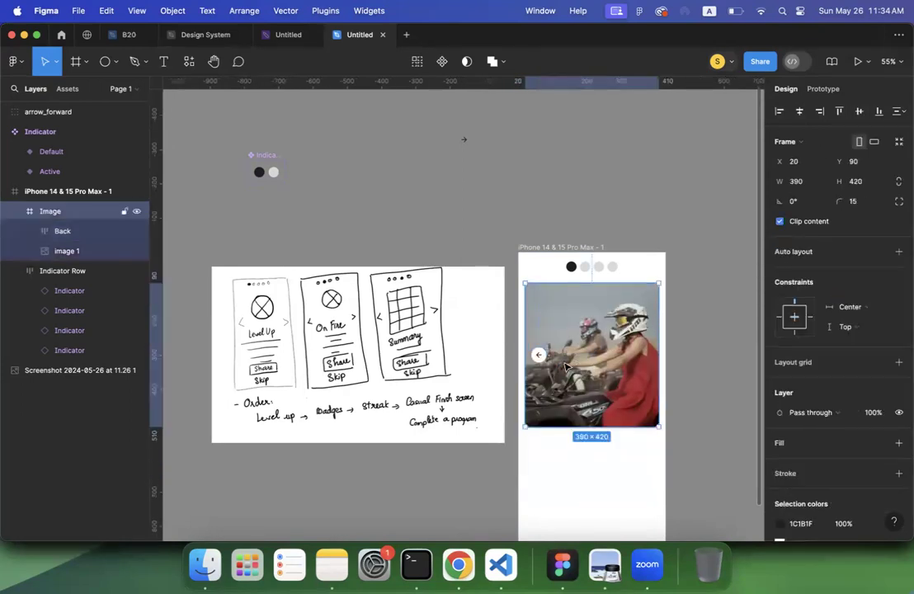
pyautogui.click(712, 335)
pyautogui.click(538, 359)
pyautogui.click(539, 361)
pyautogui.moveTo(541, 364); pyautogui.dragTo(545, 357)
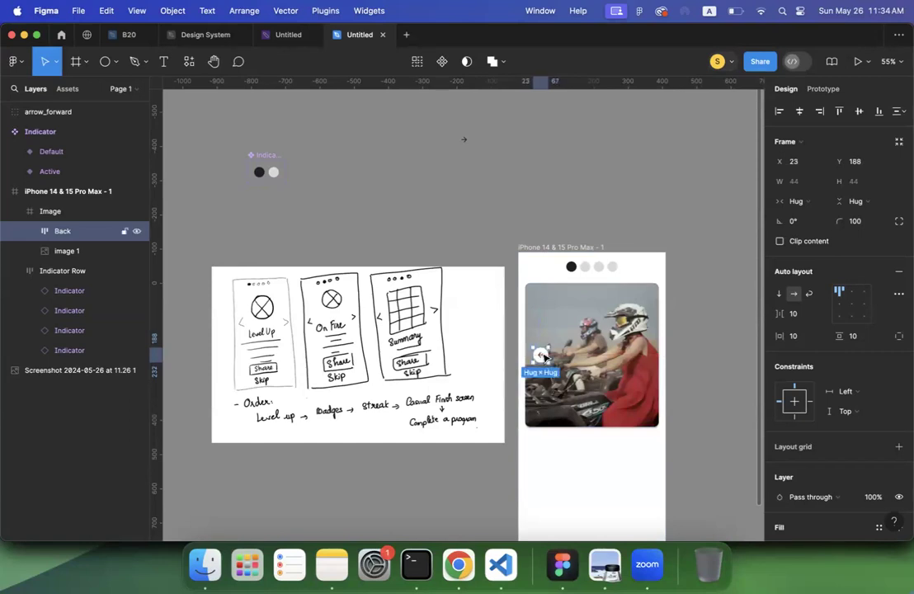
# Move the Back button out of the image onto the empty canvas above the sketches and duplicate it beside the original
pyautogui.click(462, 142)
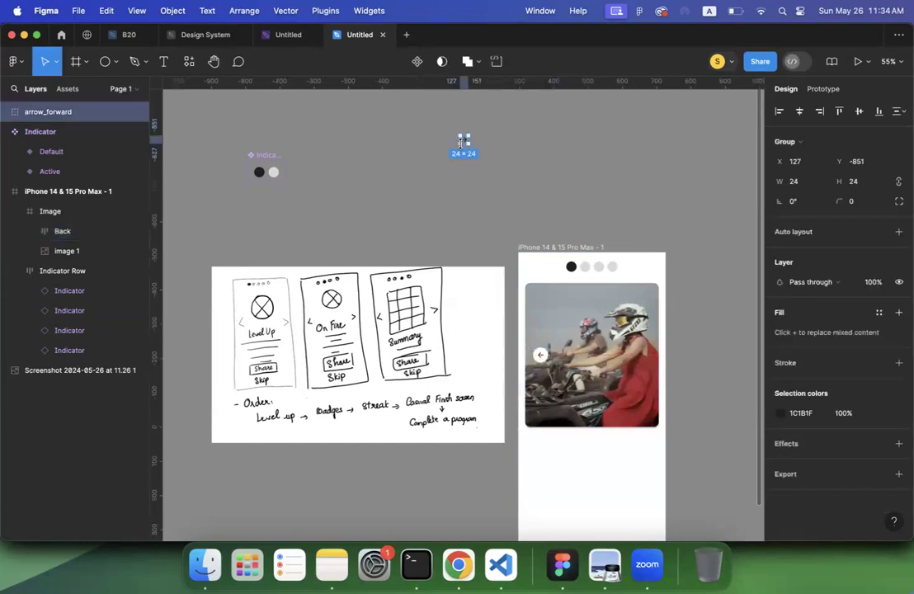
pyautogui.doubleClick(541, 355)
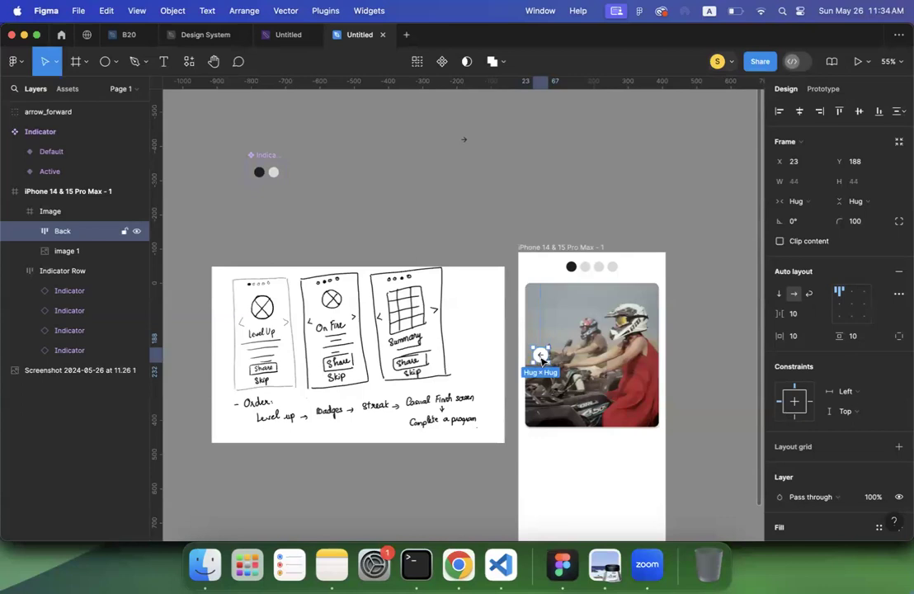
pyautogui.moveTo(541, 358); pyautogui.dragTo(410, 151)
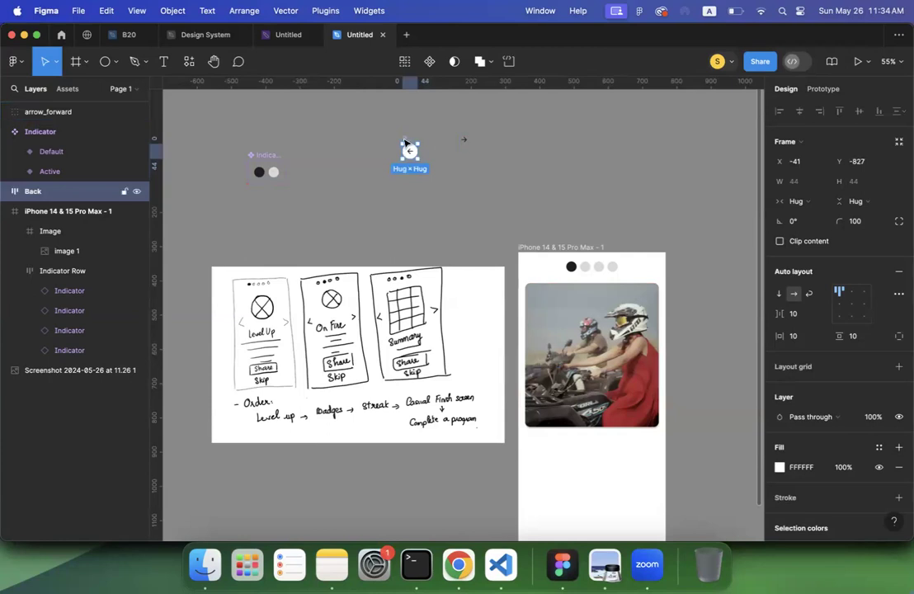
pyautogui.moveTo(404, 142); pyautogui.dragTo(435, 143)
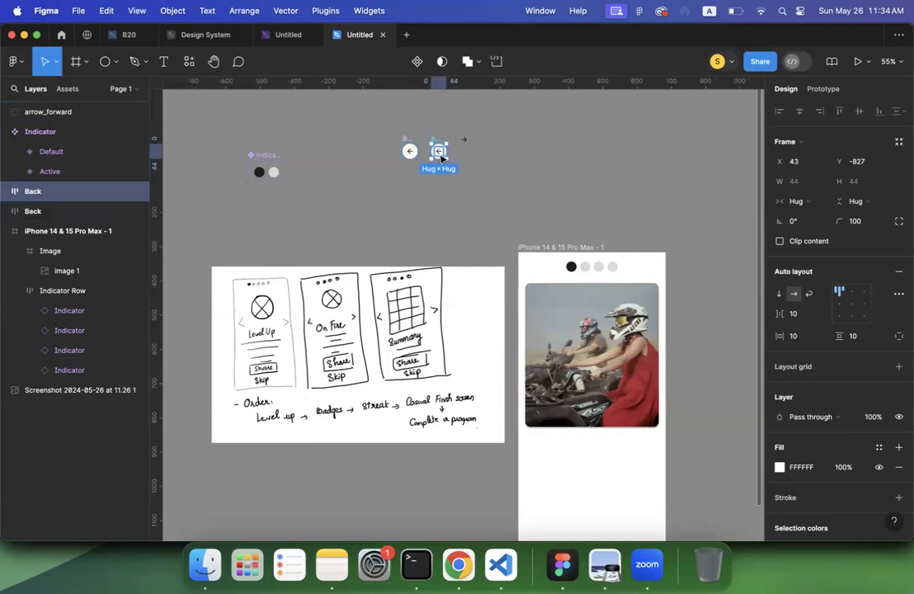
# Cut the loose arrow_forward icon from the canvas and paste it into the duplicated Back frame
pyautogui.doubleClick(442, 156)
pyautogui.click(466, 143)
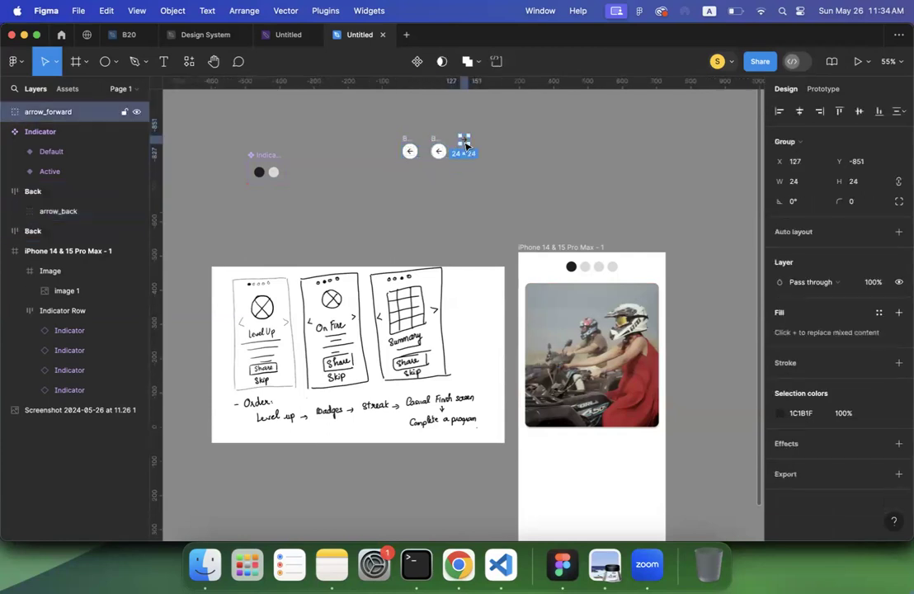
pyautogui.press('Delete')
pyautogui.doubleClick(438, 152)
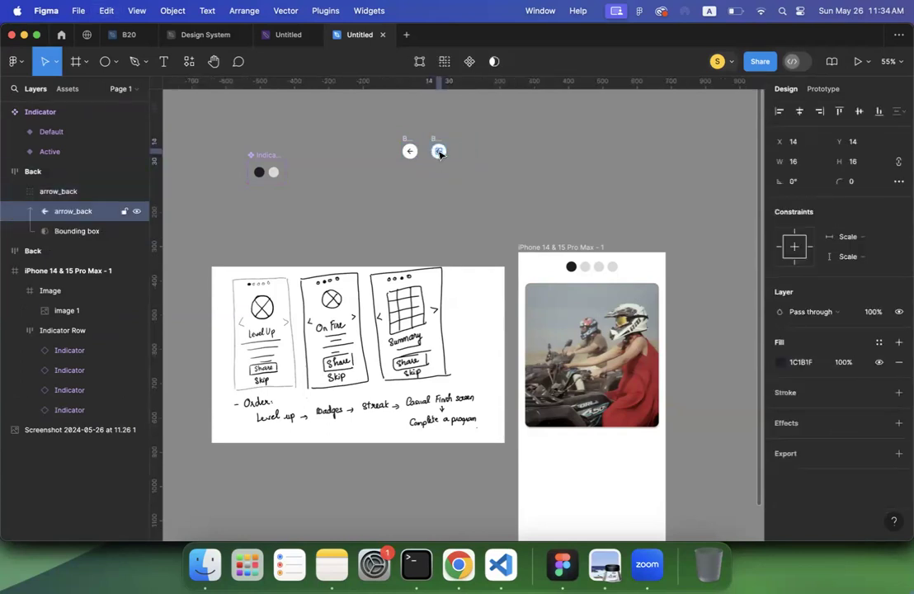
pyautogui.hotkey('ctrl', 'v')
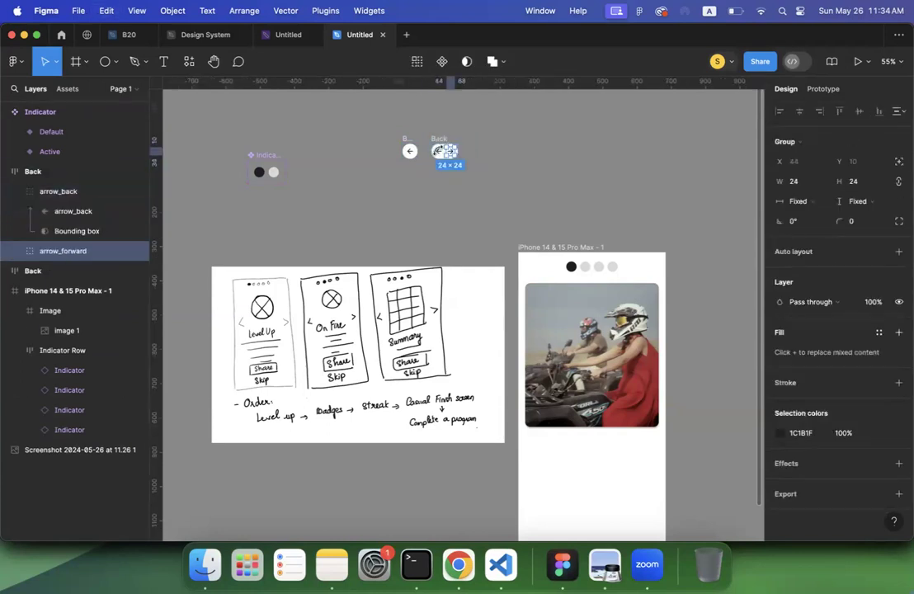
# Delete the arrow_back group from the duplicated Back frame, keeping arrow_forward
pyautogui.click(14, 251)
pyautogui.click(62, 270)
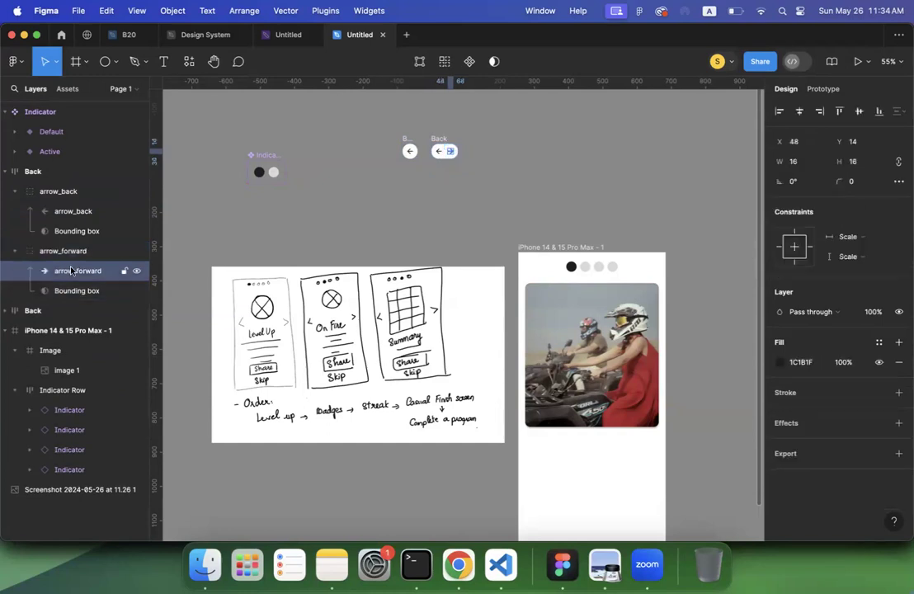
pyautogui.click(66, 194)
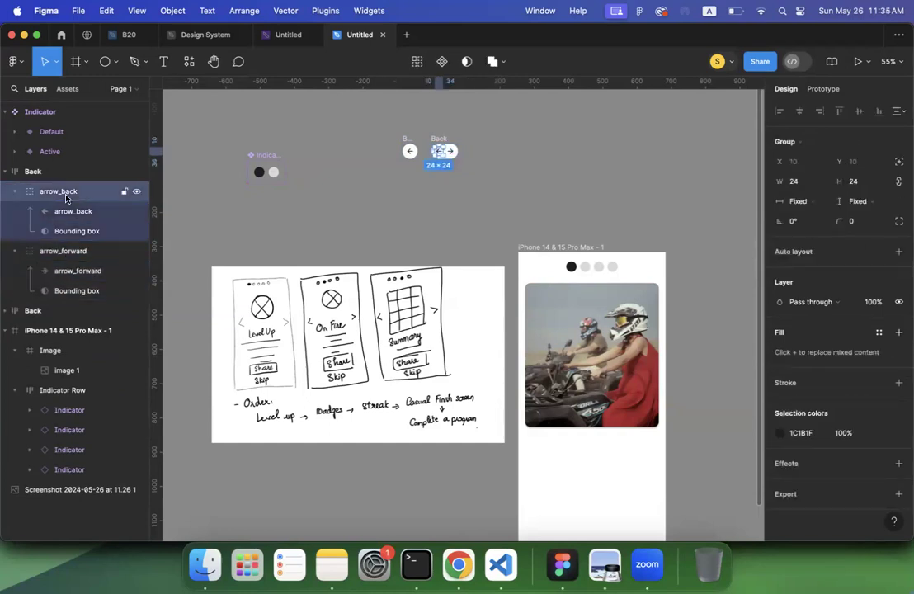
pyautogui.press('Delete')
# Rename the frame holding the forward arrow as Arrows
pyautogui.moveTo(370, 124); pyautogui.dragTo(462, 165)
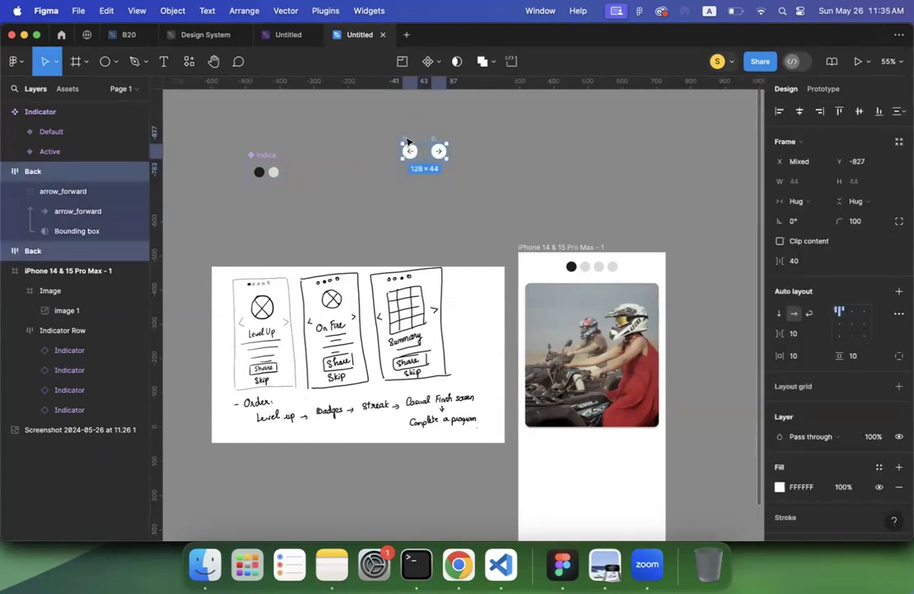
pyautogui.doubleClick(35, 171)
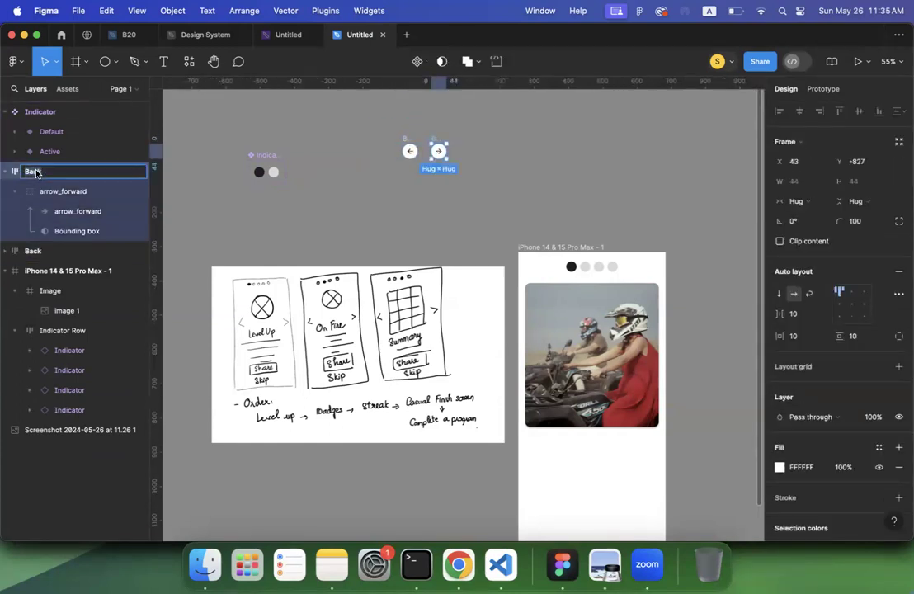
pyautogui.write('B')
pyautogui.press('BackSpace')
pyautogui.write('Arrowa')
pyautogui.press('Return')
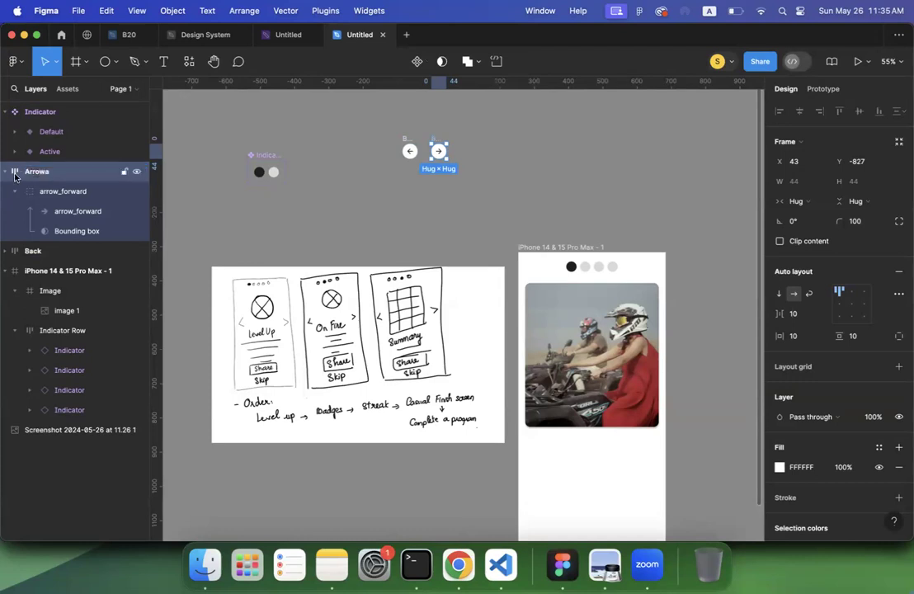
pyautogui.doubleClick(66, 172)
pyautogui.press('Right')
pyautogui.press('BackSpace')
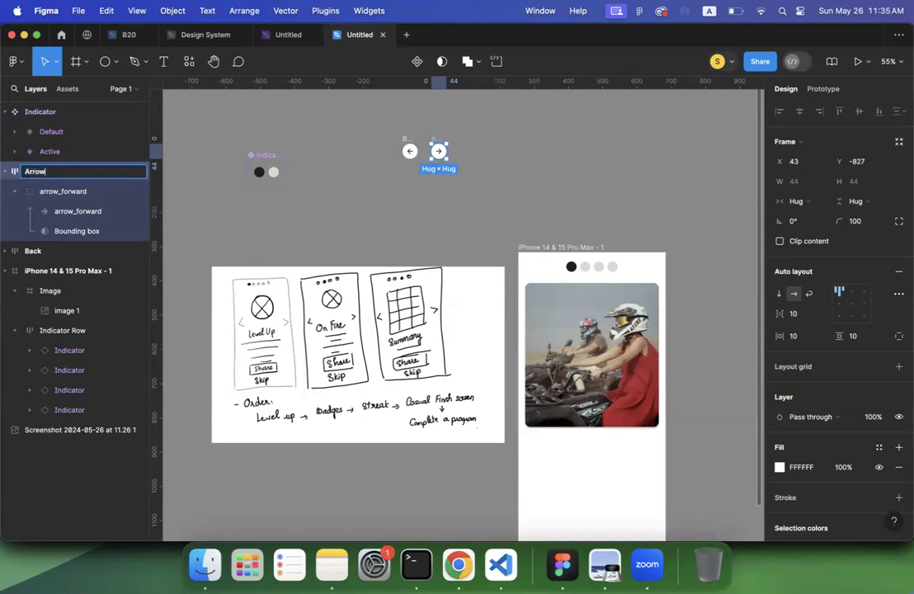
pyautogui.write('s')
pyautogui.press('Return')
pyautogui.click(353, 122)
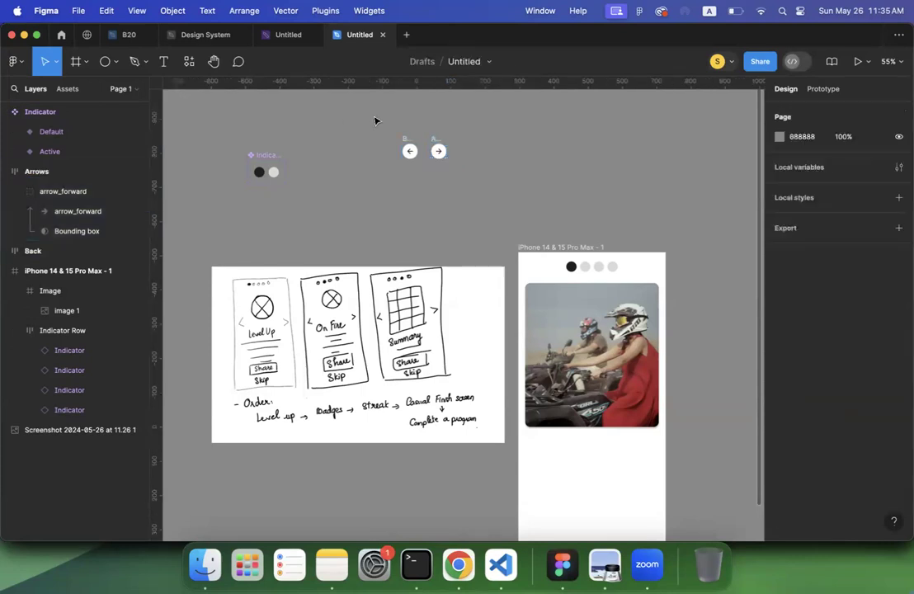
pyautogui.moveTo(373, 121); pyautogui.dragTo(490, 176)
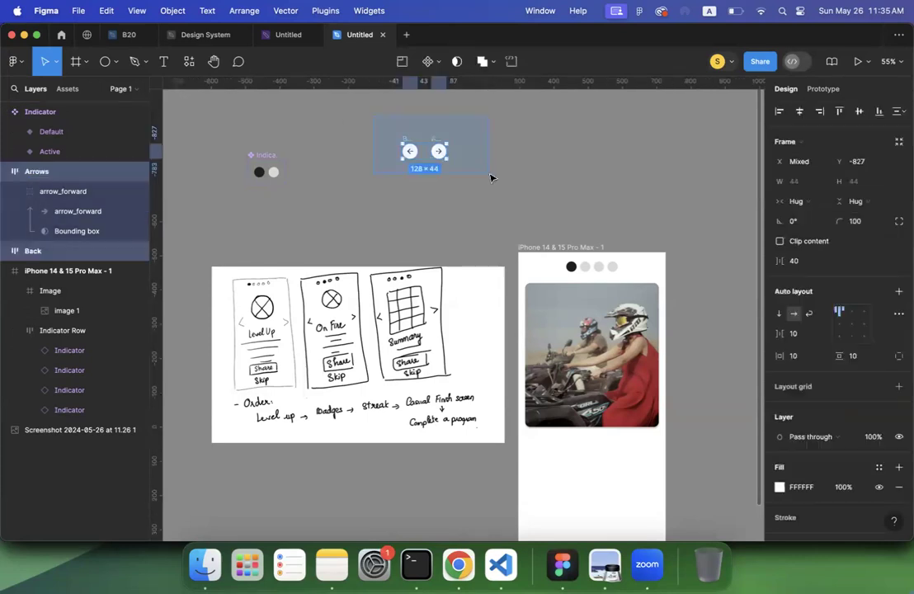
pyautogui.click(446, 63)
pyautogui.press('super+z')
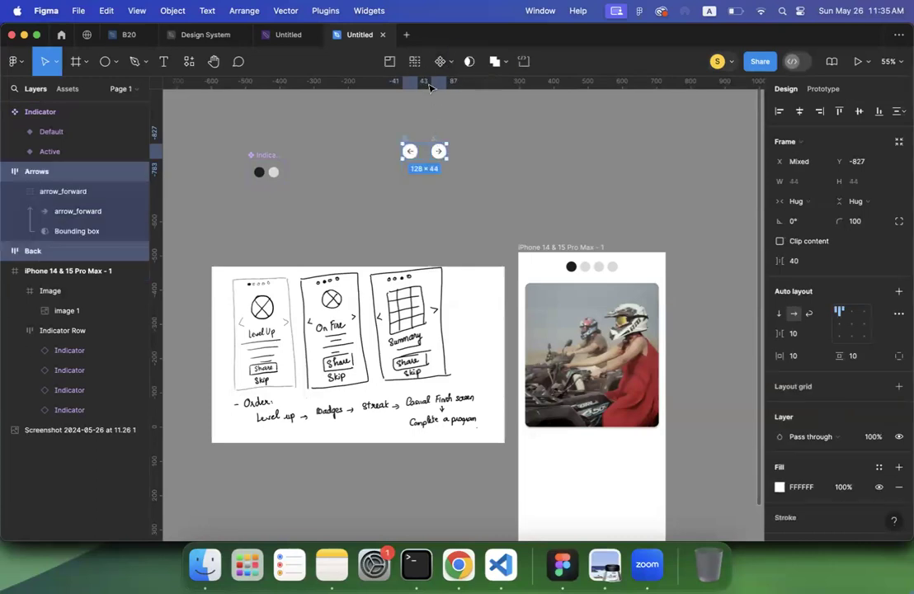
pyautogui.click(367, 123)
# Combine the Back and Arrows frames into a component set named arrows
pyautogui.moveTo(366, 119); pyautogui.dragTo(478, 200)
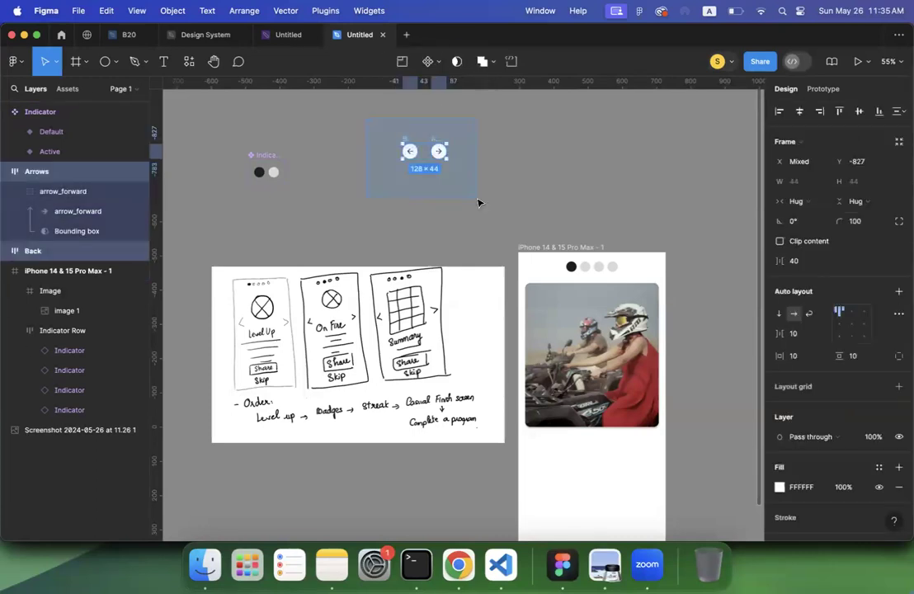
pyautogui.click(432, 64)
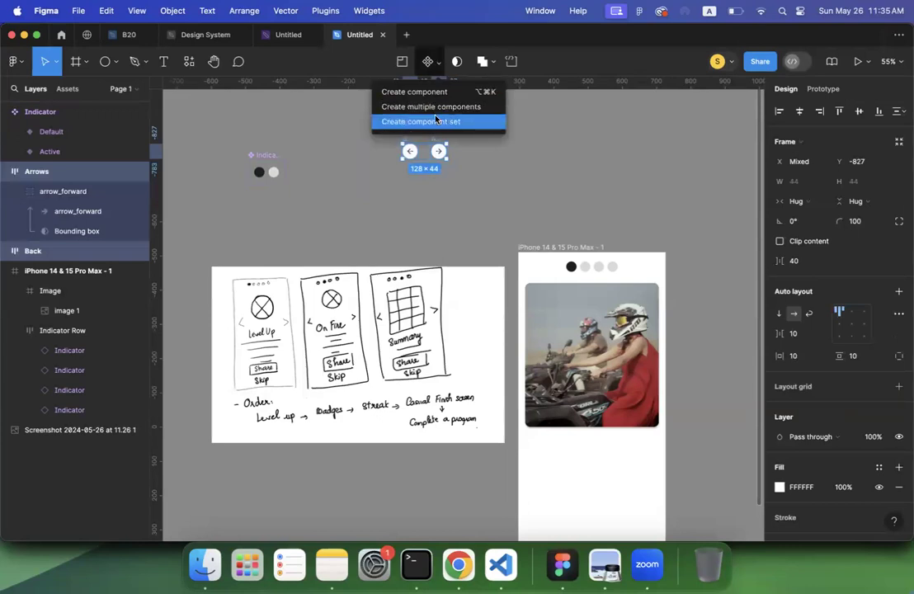
pyautogui.click(431, 121)
pyautogui.doubleClick(425, 132)
pyautogui.write('a')
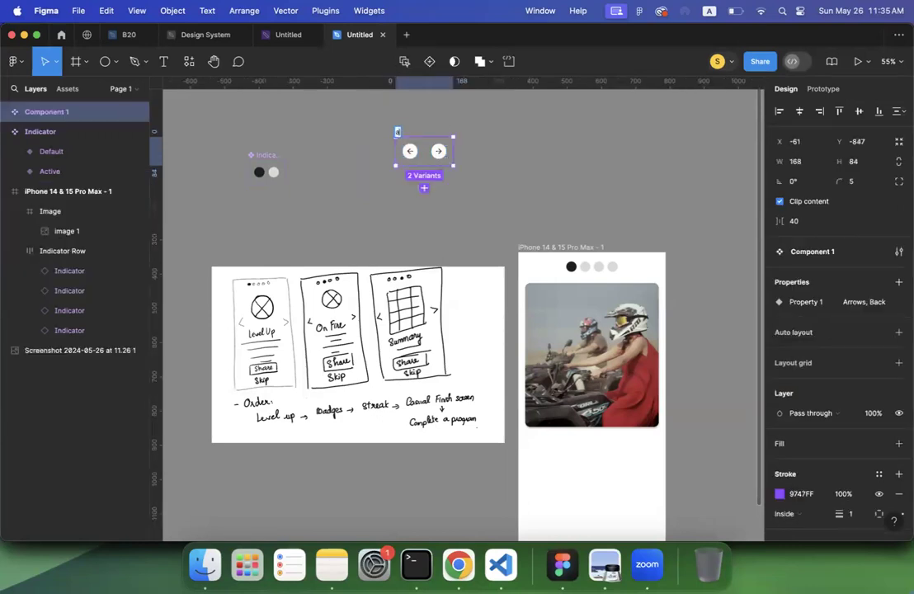
pyautogui.write('rrows')
pyautogui.press('Return')
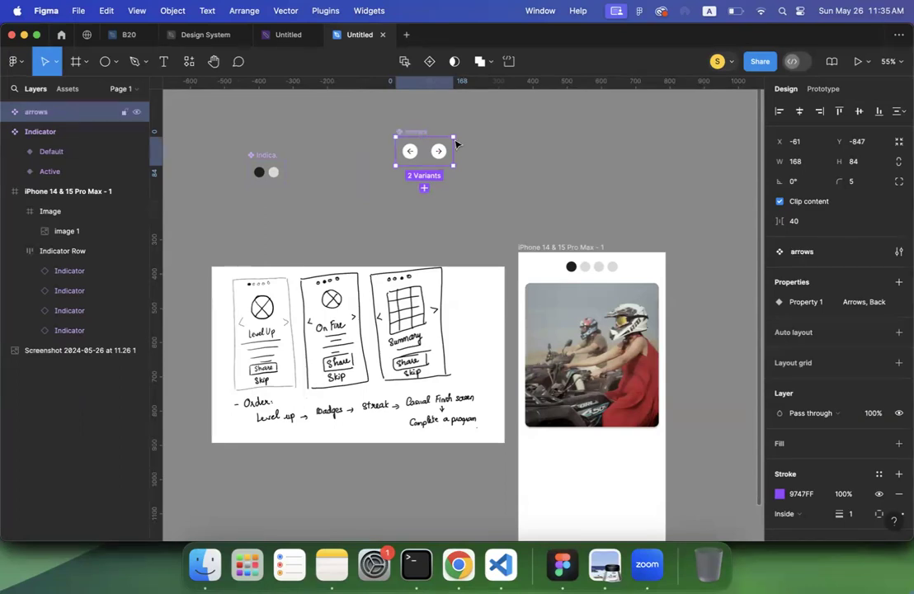
# Rename the arrows component set's variant property as direction
pyautogui.click(501, 157)
pyautogui.click(413, 155)
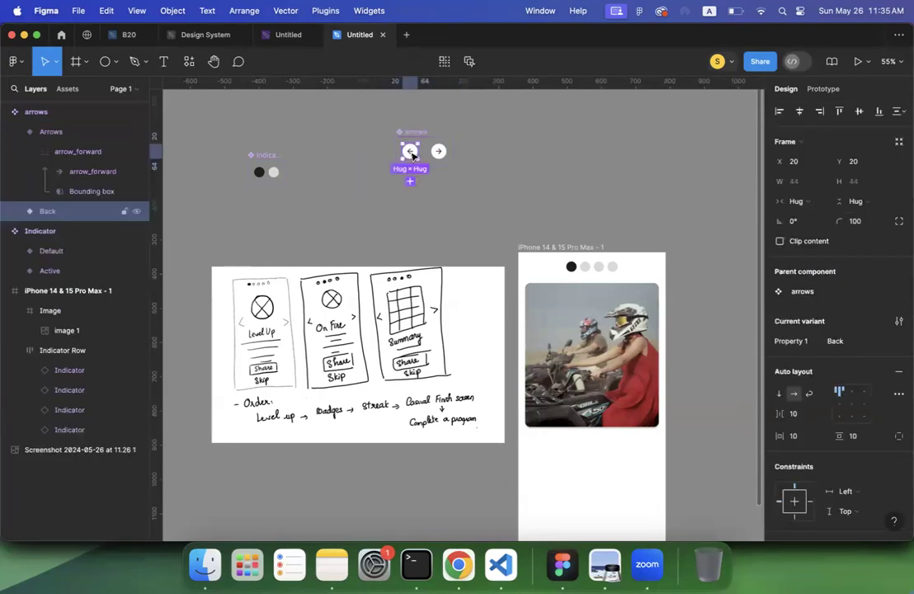
pyautogui.doubleClick(780, 340)
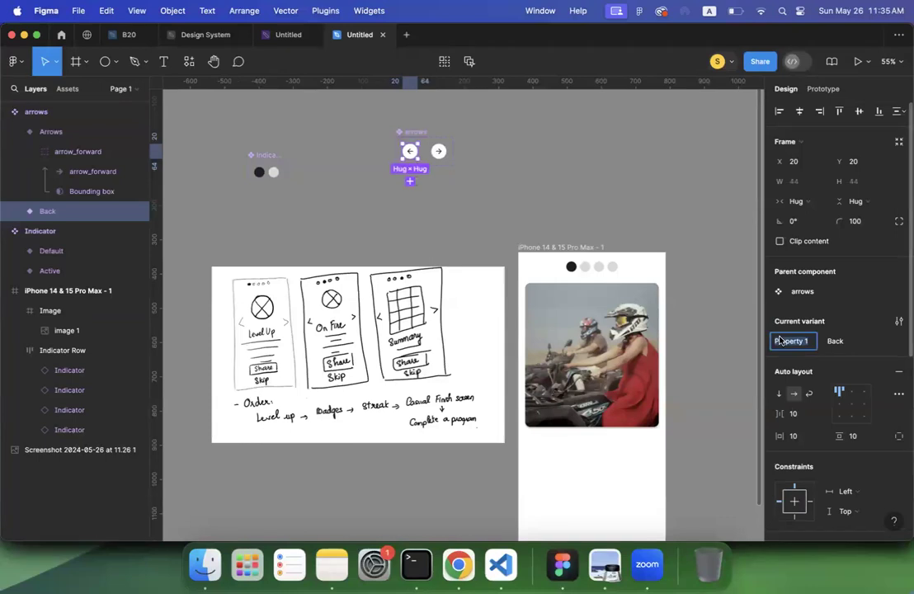
pyautogui.write('direction')
pyautogui.press('Return')
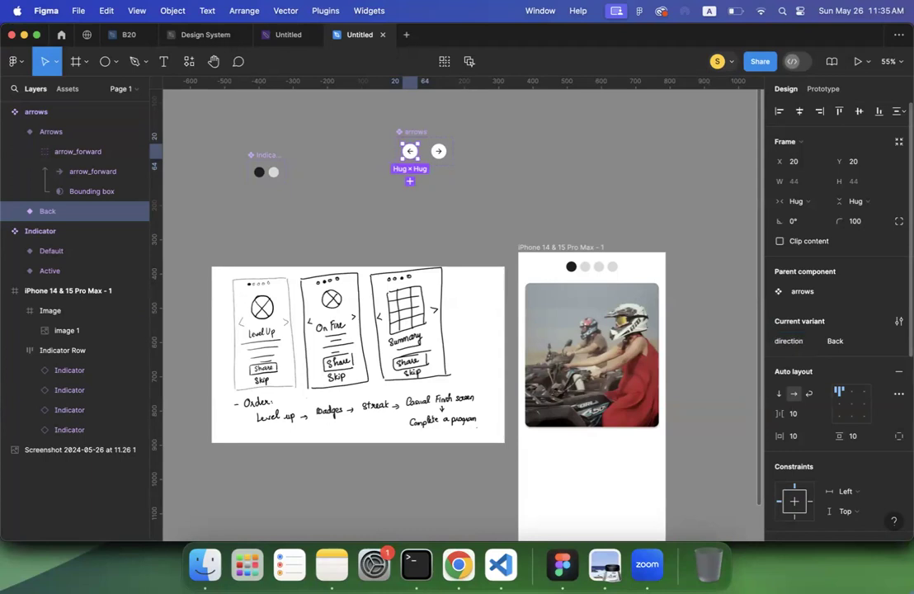
pyautogui.click(851, 343)
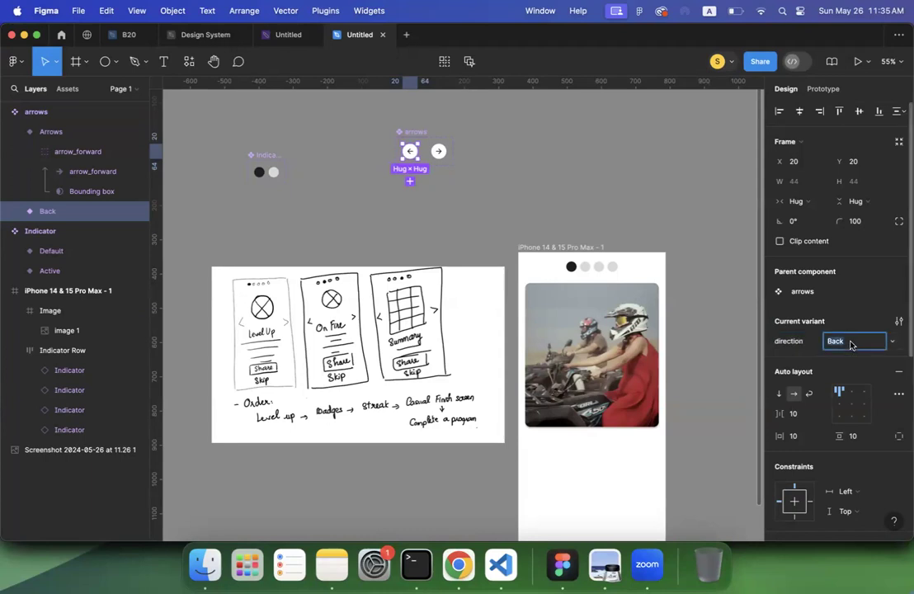
# Set the forward-arrow variant's direction value to Forward and move the arrows component set beside the Indicator set
pyautogui.click(436, 156)
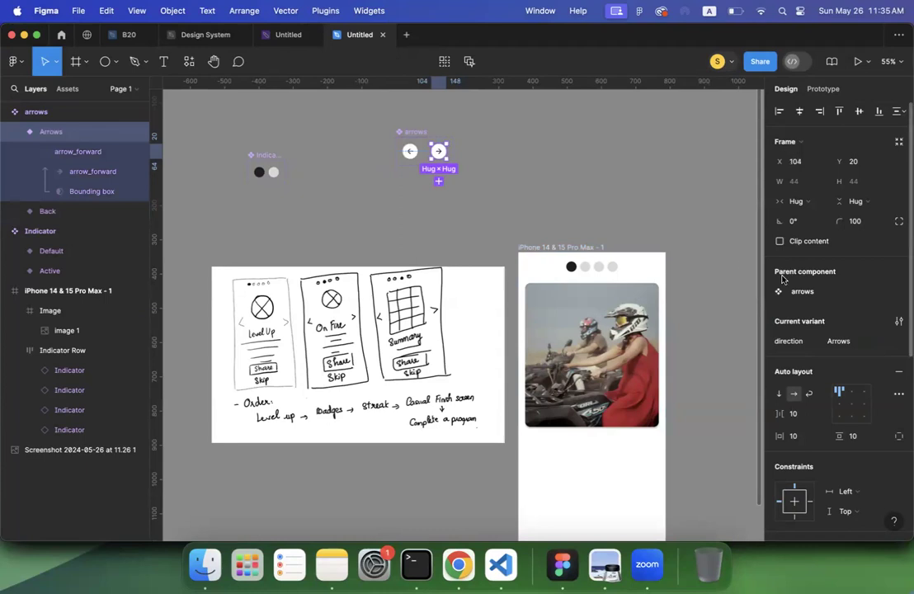
pyautogui.click(845, 343)
pyautogui.write('Forward')
pyautogui.press('Return')
pyautogui.press('Escape')
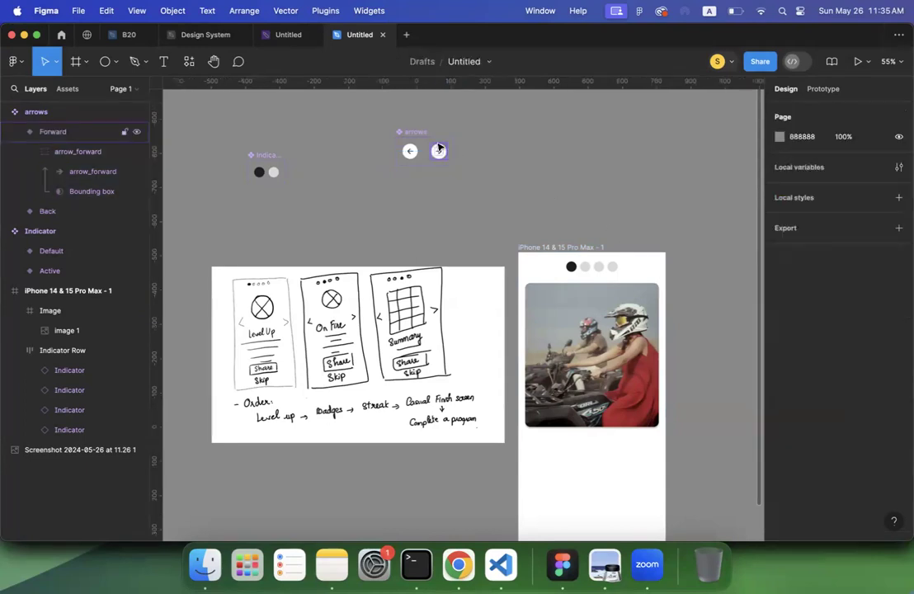
pyautogui.moveTo(439, 149); pyautogui.dragTo(316, 158)
pyautogui.click(490, 148)
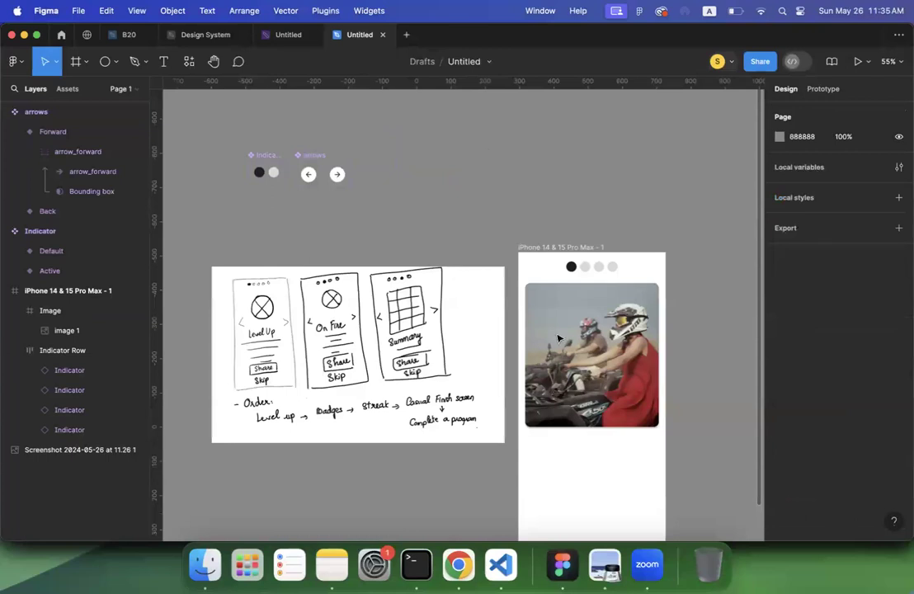
# Add an arrows component instance near the photo's left edge and duplicate it across to the right edge
pyautogui.click(68, 88)
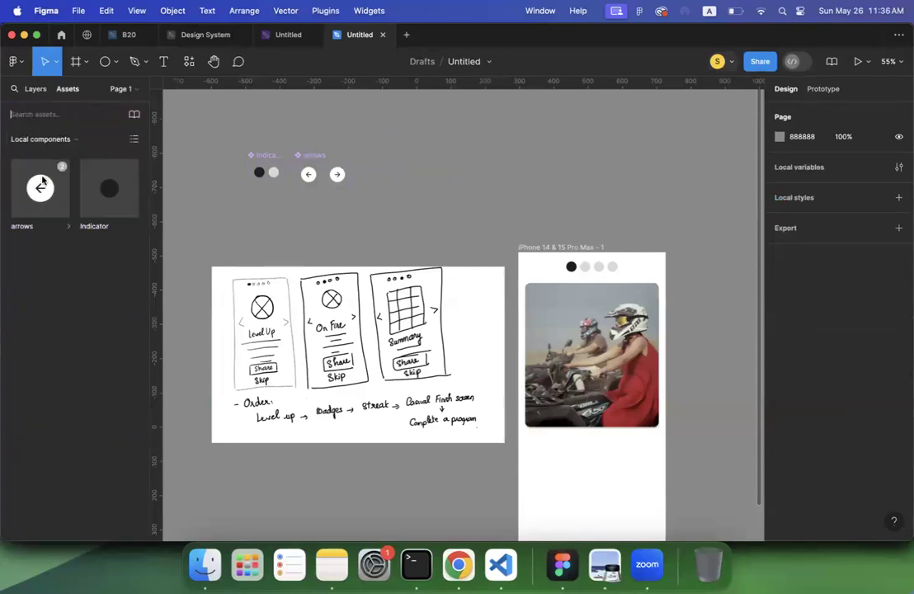
pyautogui.moveTo(66, 196); pyautogui.dragTo(545, 359)
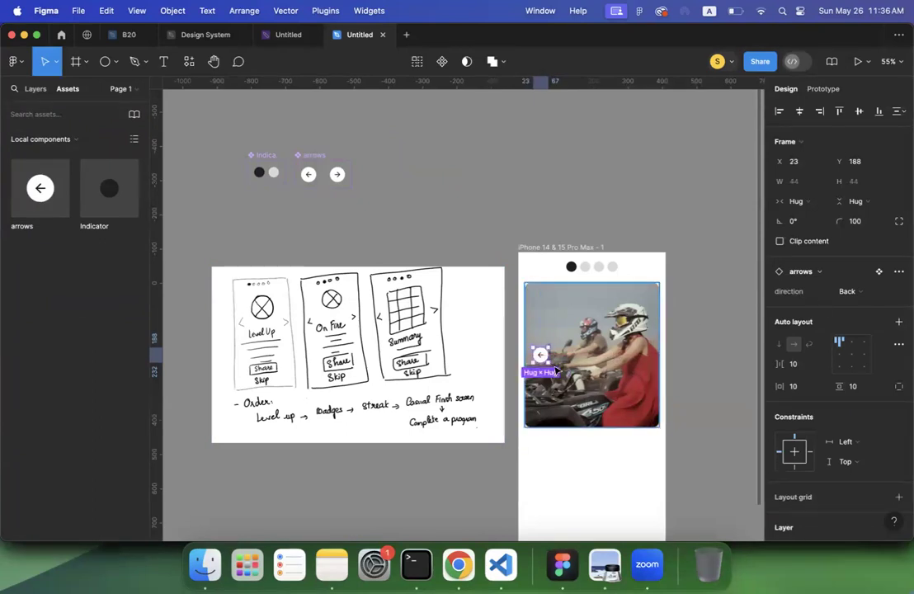
pyautogui.moveTo(546, 360); pyautogui.dragTo(652, 360)
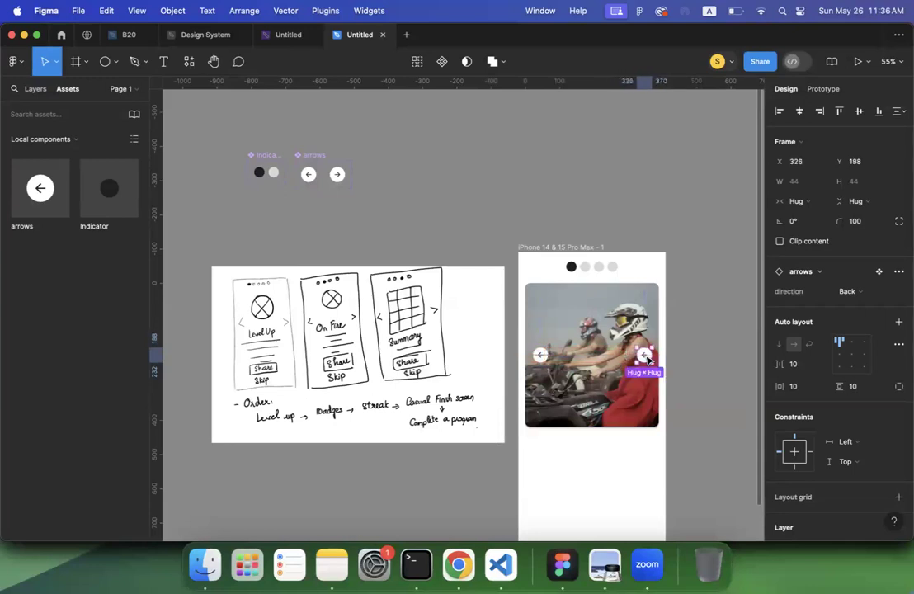
# Set the right-hand arrow's direction to Forward and shift both arrows slightly so they sit evenly on the photo
pyautogui.click(867, 293)
pyautogui.click(839, 277)
pyautogui.keyDown('shift'); pyautogui.click(545, 360); pyautogui.keyUp('shift')
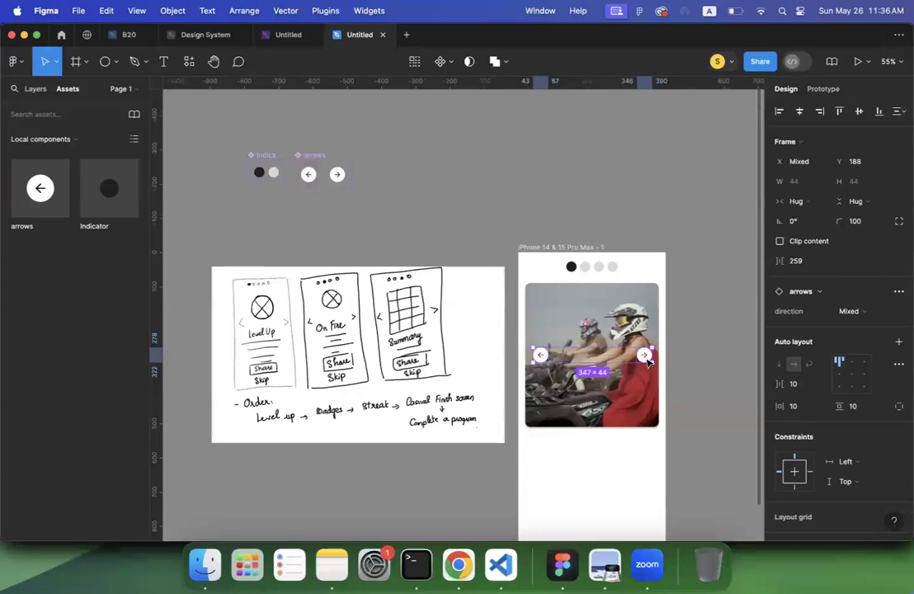
pyautogui.moveTo(645, 357); pyautogui.dragTo(647, 359)
pyautogui.click(698, 377)
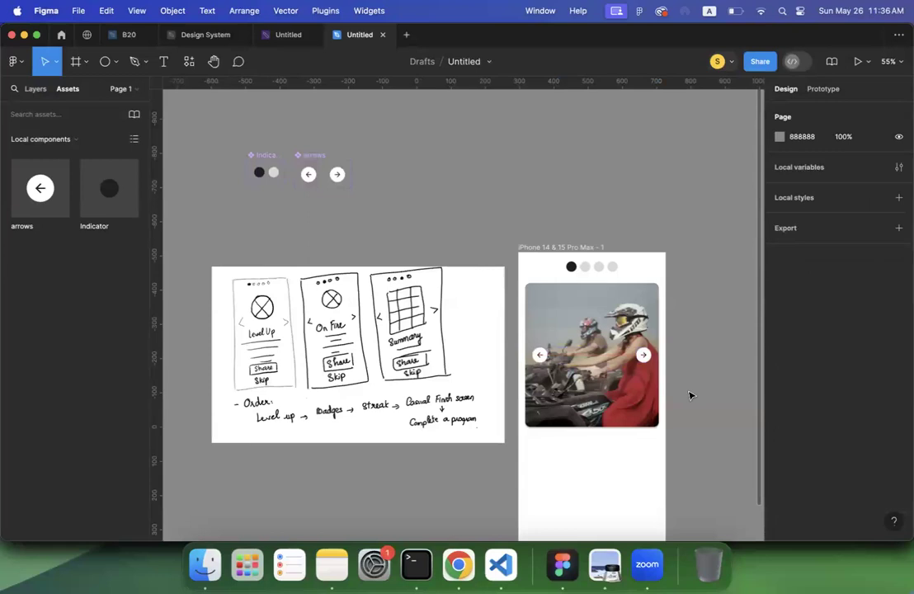
# Switch to Chrome and open dribbble.com
pyautogui.scroll(-5, 693, 385)
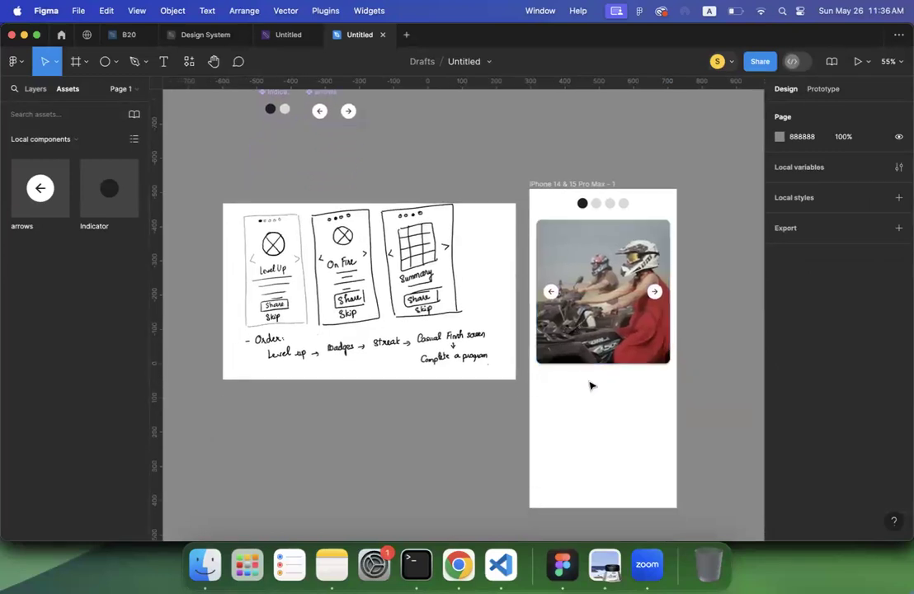
pyautogui.scroll(-2, 591, 384)
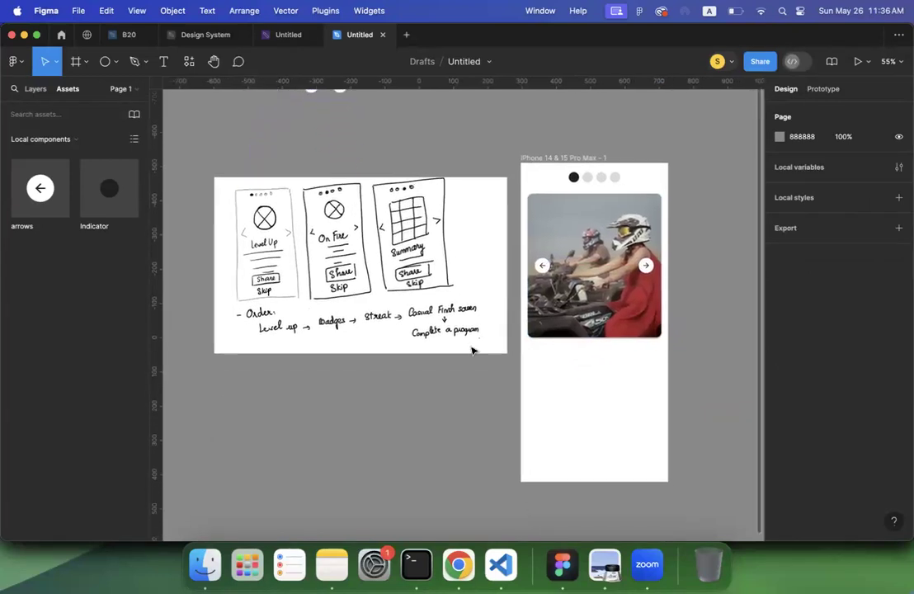
pyautogui.click(34, 89)
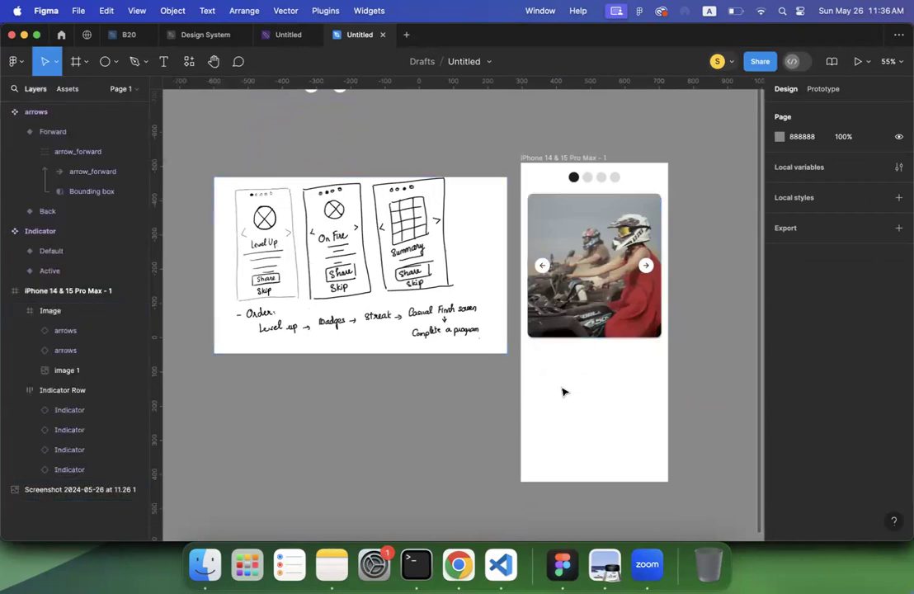
pyautogui.click(460, 561)
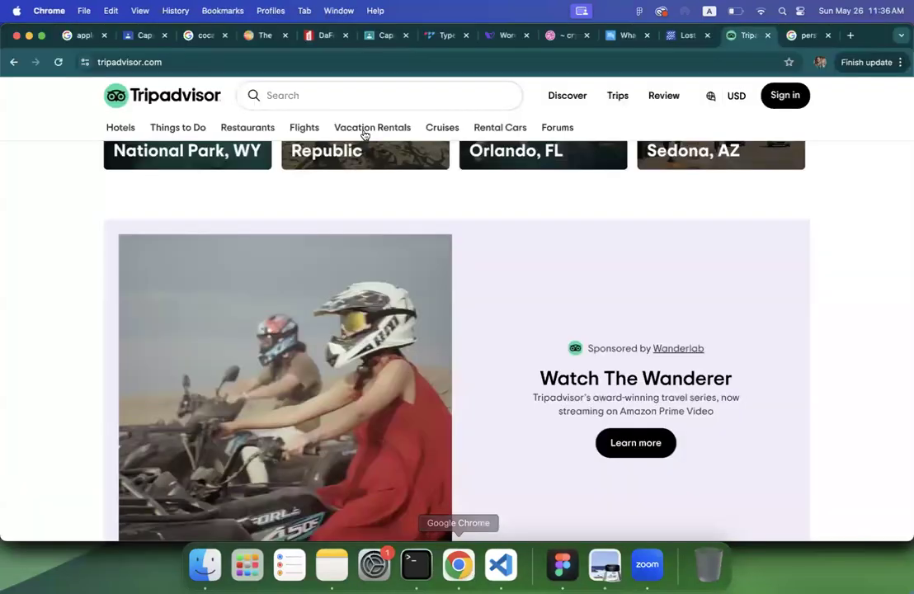
pyautogui.click(80, 36)
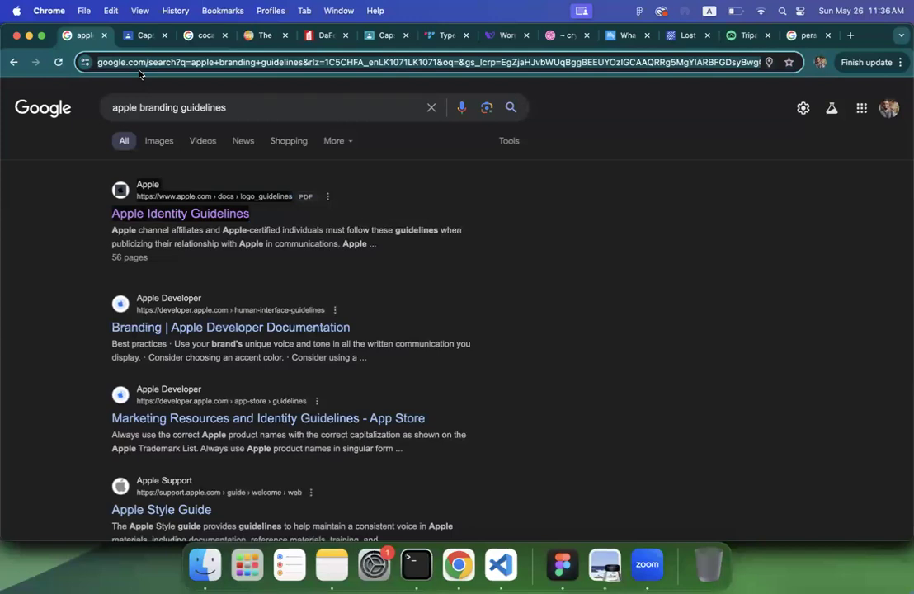
pyautogui.write('dribbble.com')
pyautogui.press('Return')
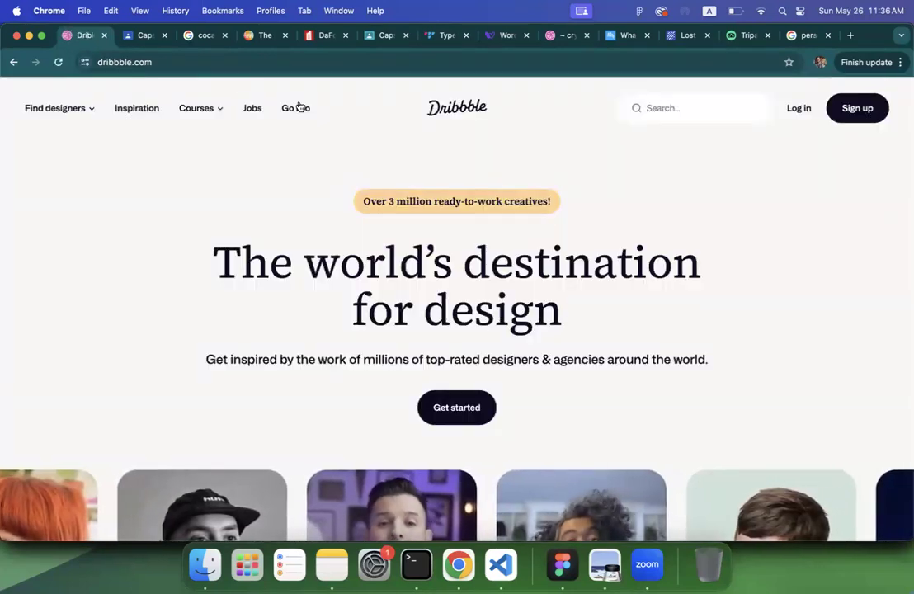
# Examine the Poppins heading and body sizes on the Typescale page and return to Figma
pyautogui.click(446, 35)
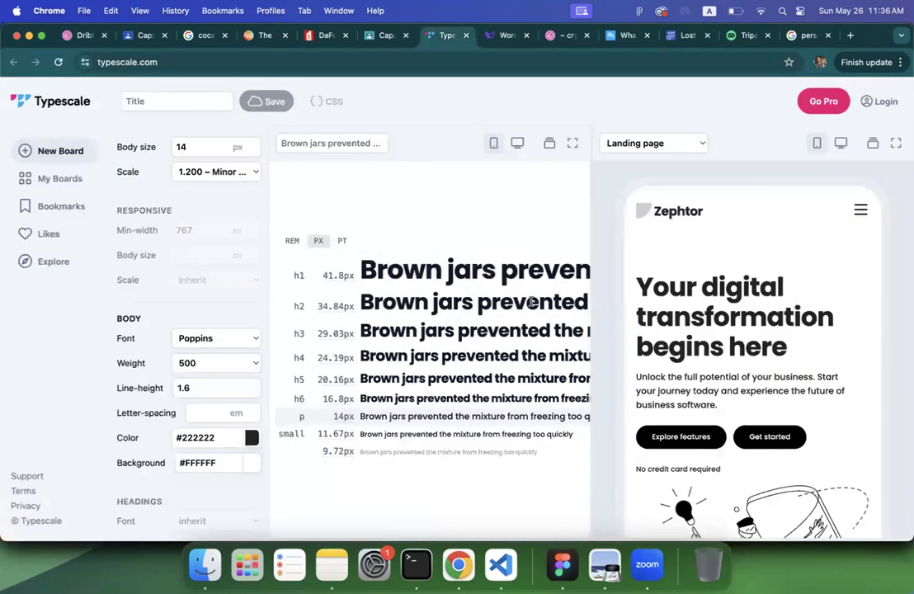
pyautogui.moveTo(532, 302)
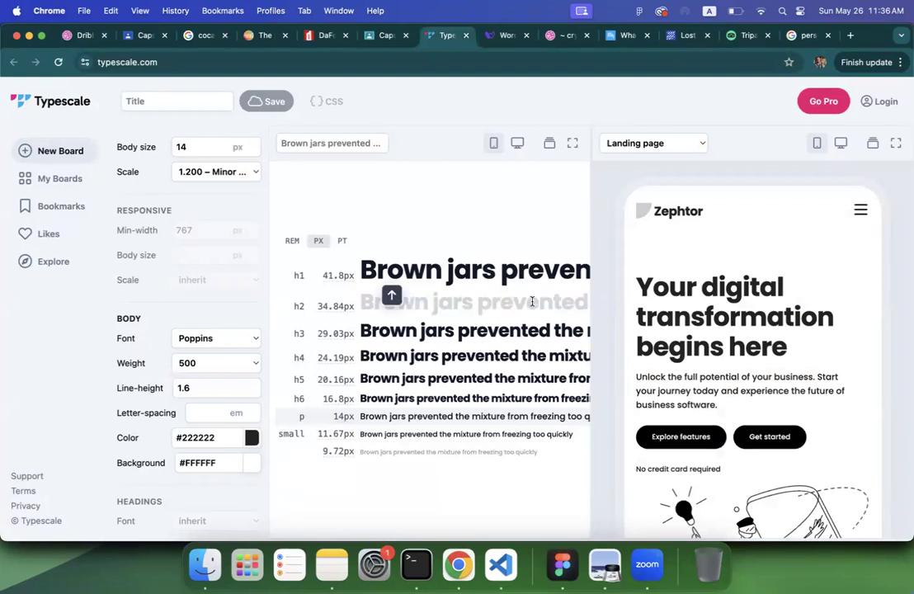
pyautogui.scroll(-1, 696, 326)
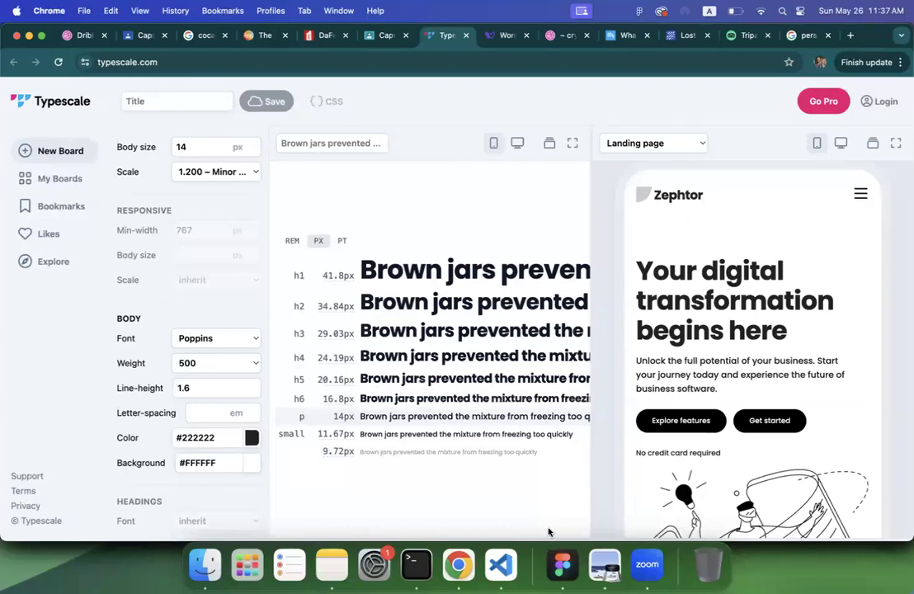
pyautogui.click(562, 565)
pyautogui.scroll(-2, 388, 389)
pyautogui.hscroll(3, 388, 389)
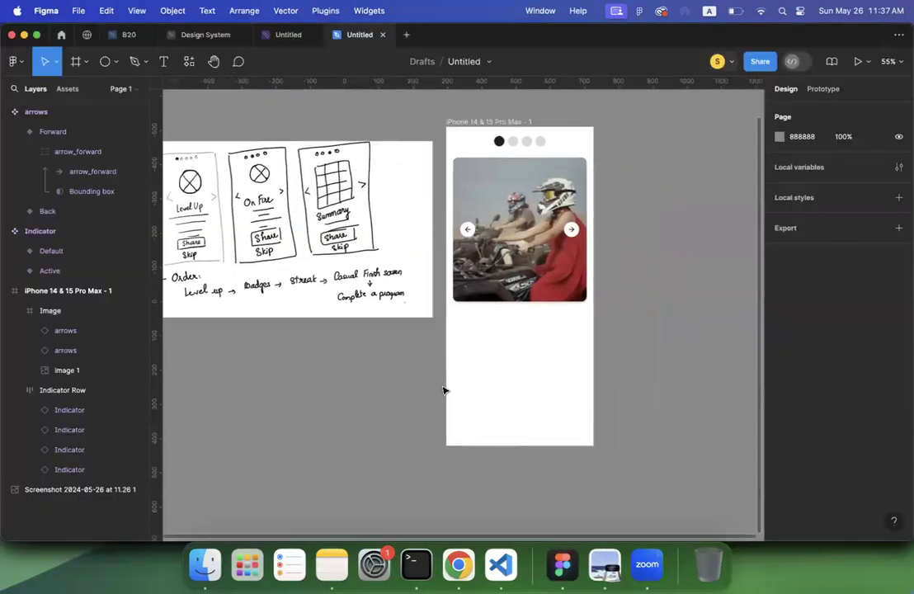
pyautogui.click(163, 61)
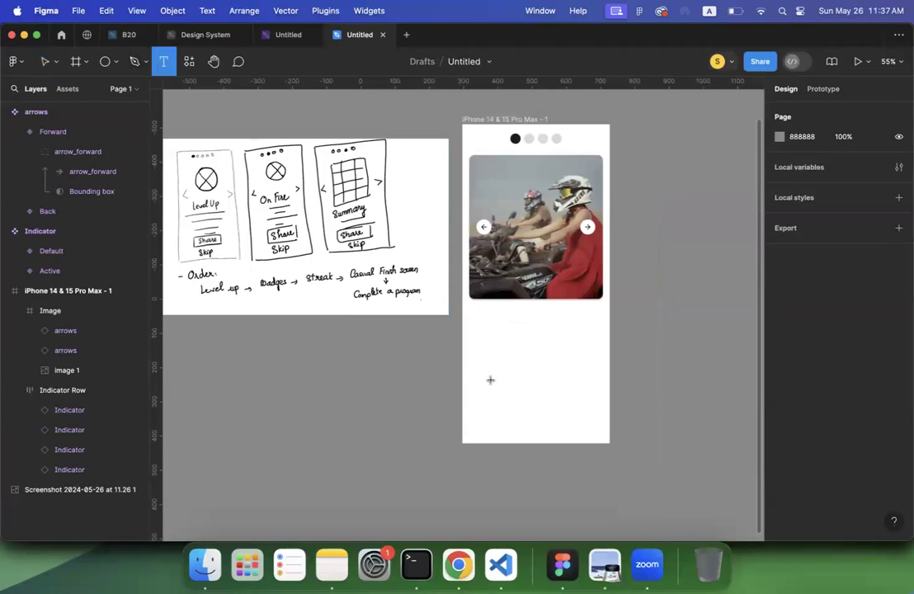
pyautogui.click(485, 315)
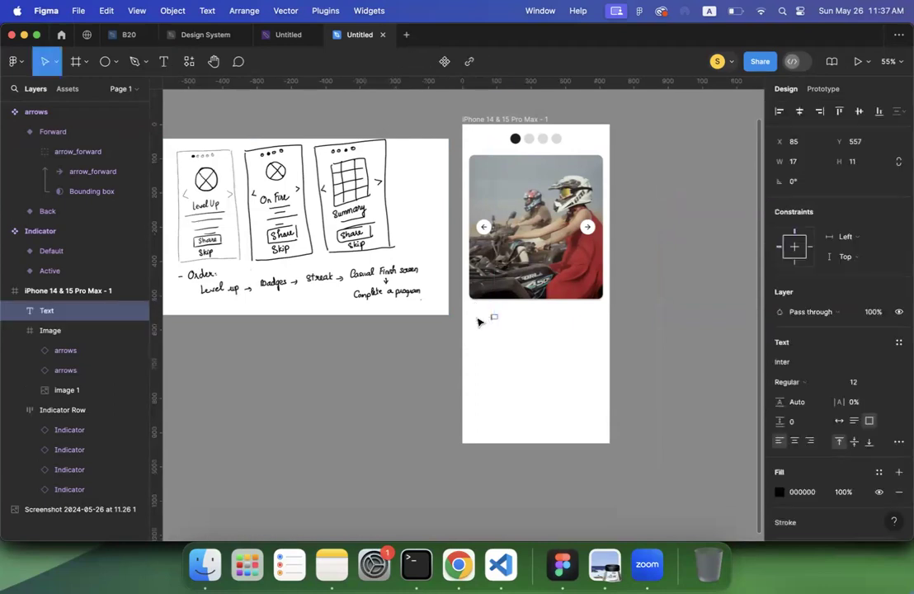
pyautogui.press('Escape')
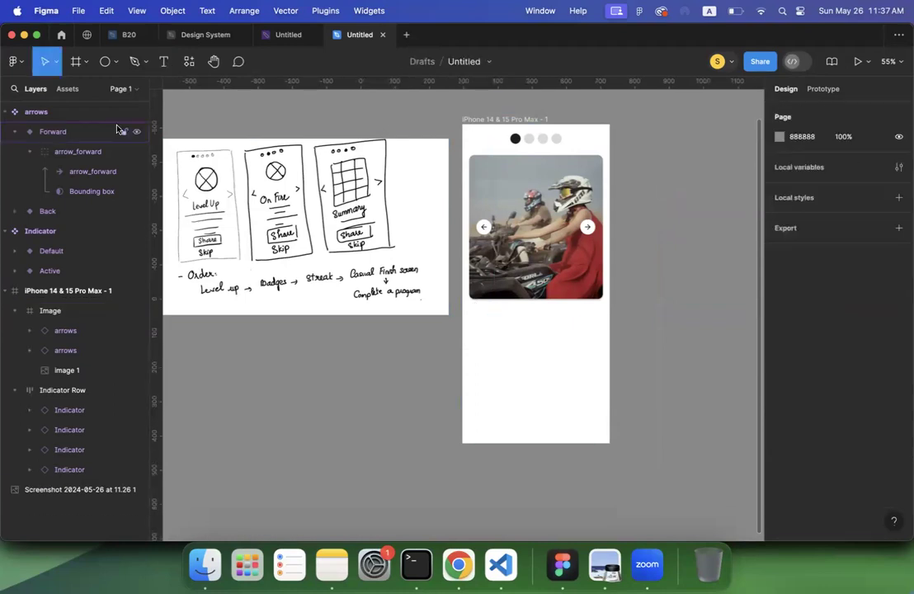
# Start a text layer below the photo and set its font to Poppins Bold at size 32
pyautogui.click(163, 61)
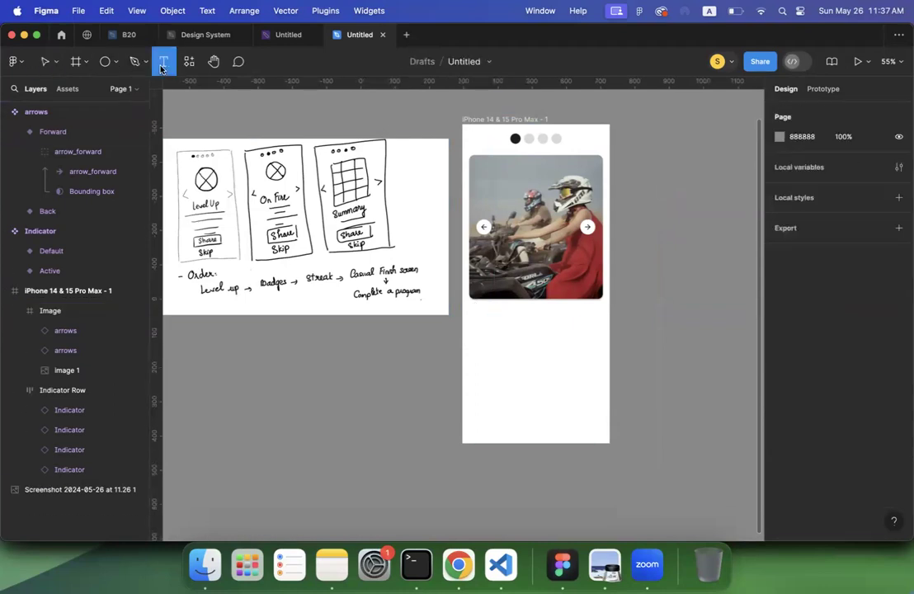
pyautogui.click(482, 321)
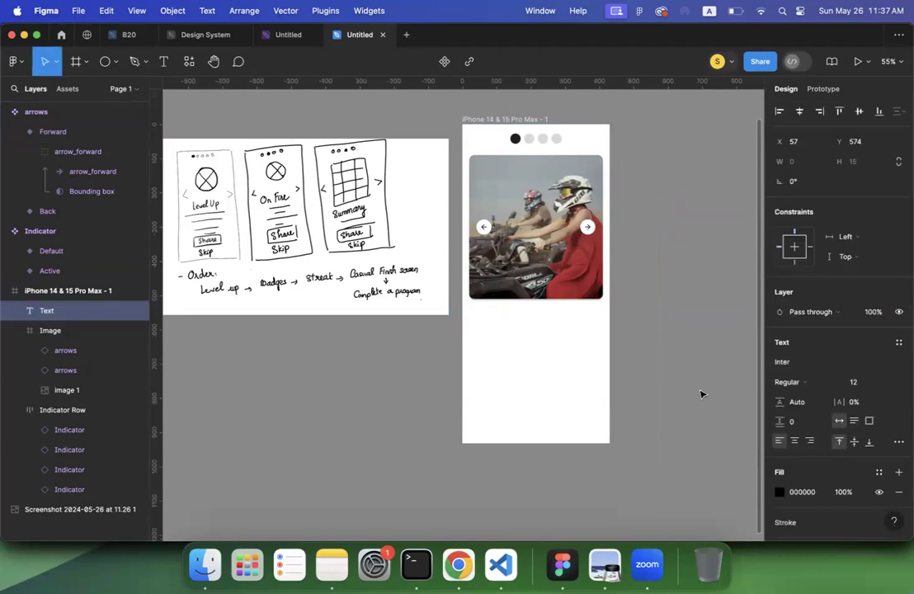
pyautogui.click(819, 363)
pyautogui.write('popp')
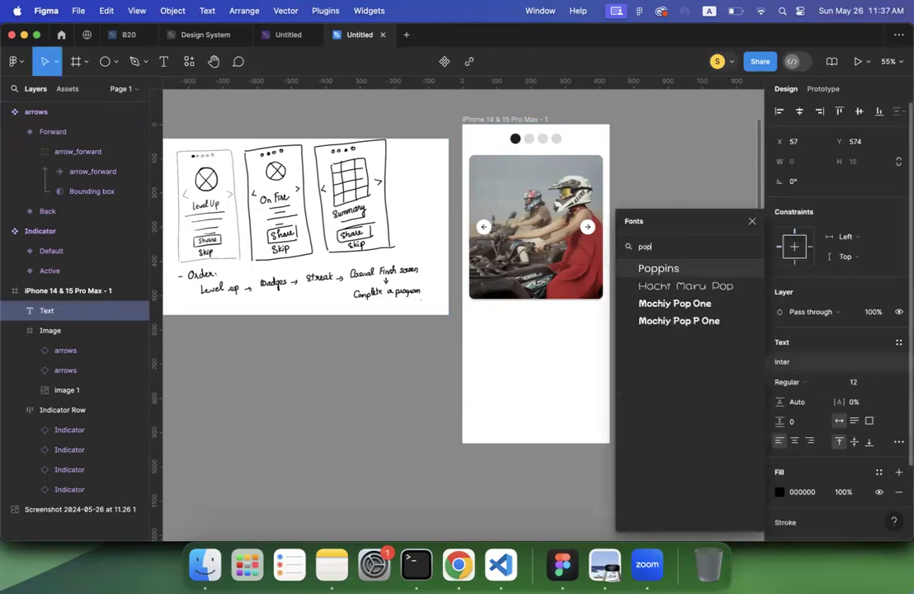
pyautogui.click(680, 271)
pyautogui.click(804, 383)
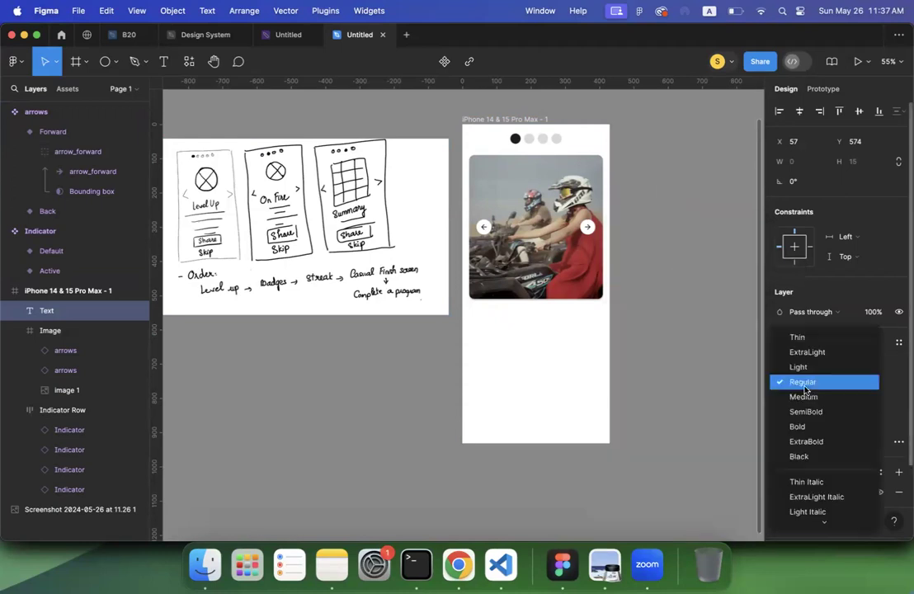
pyautogui.click(797, 427)
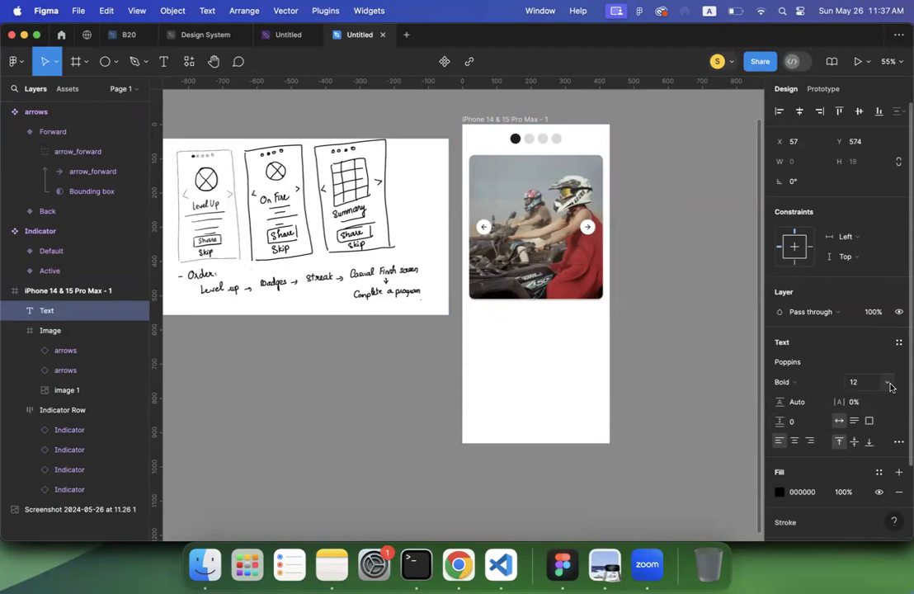
pyautogui.click(889, 383)
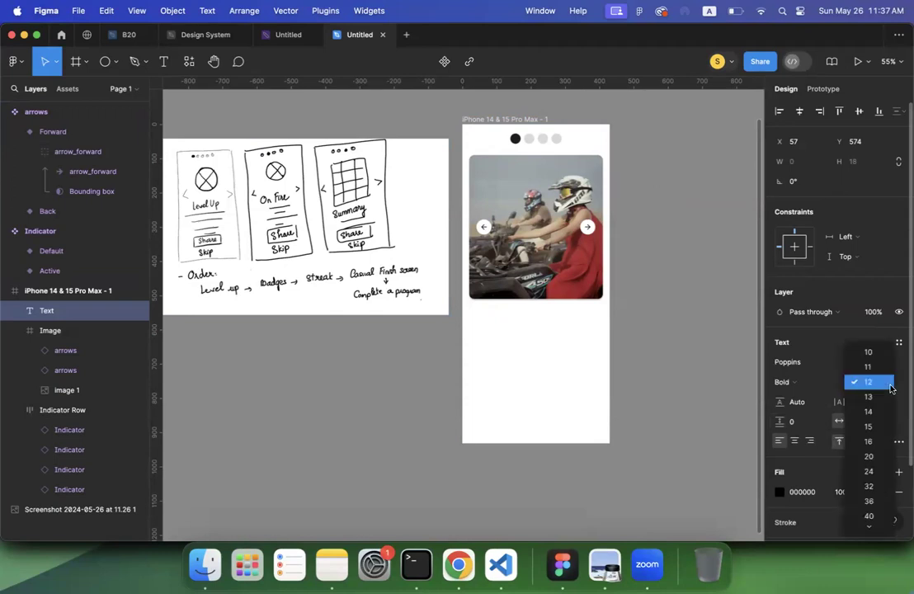
pyautogui.click(874, 491)
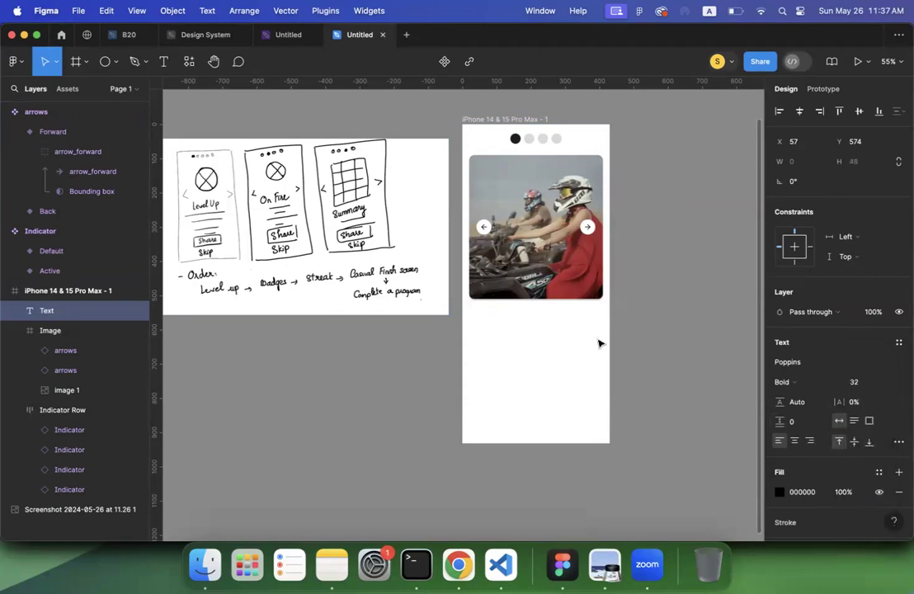
# Enter the heading text "Hello World!" below the photo in the phone frame
pyautogui.click(163, 66)
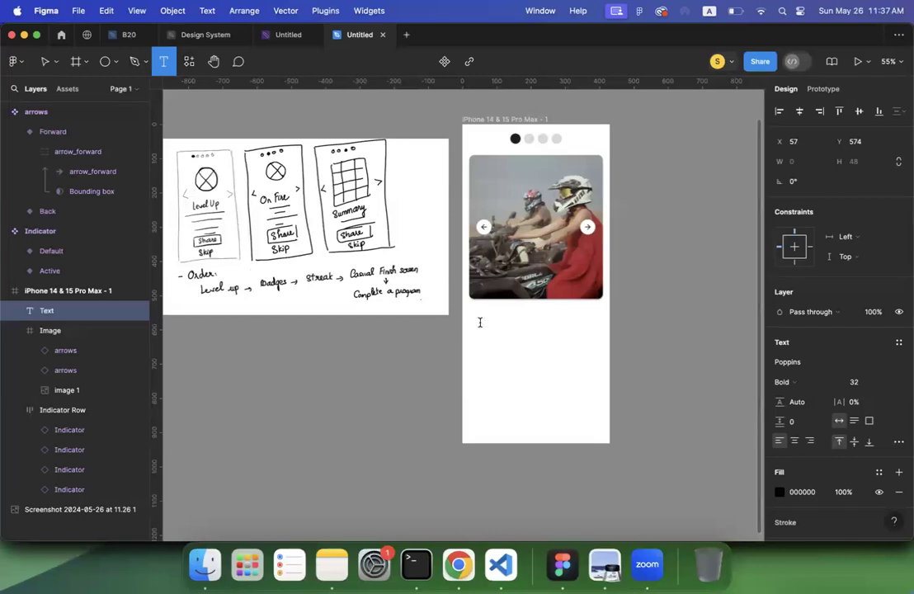
pyautogui.click(480, 323)
pyautogui.write('sds')
pyautogui.press('BackSpace')
pyautogui.press('BackSpace')
pyautogui.press('BackSpace')
pyautogui.write('Hello O')
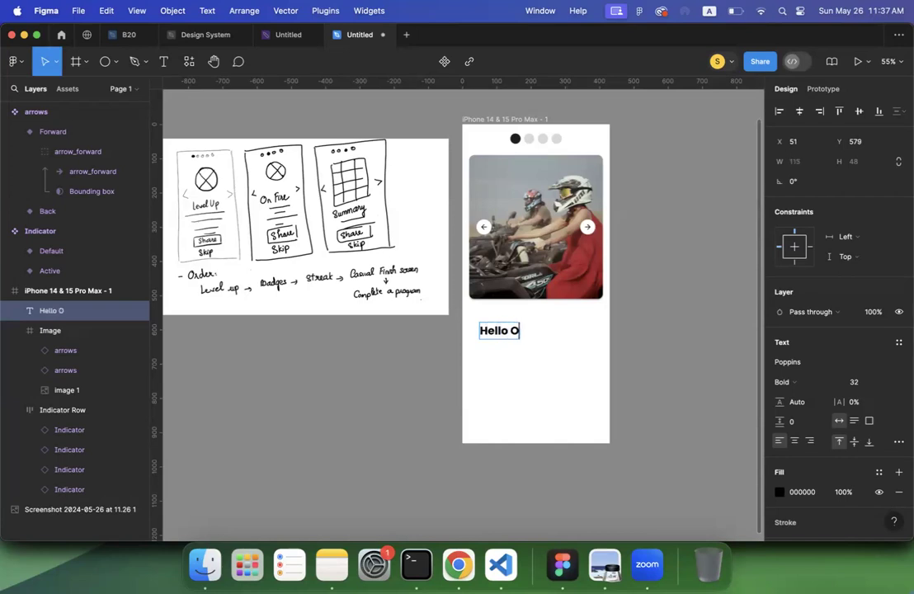
pyautogui.press('BackSpace')
pyautogui.write('World!')
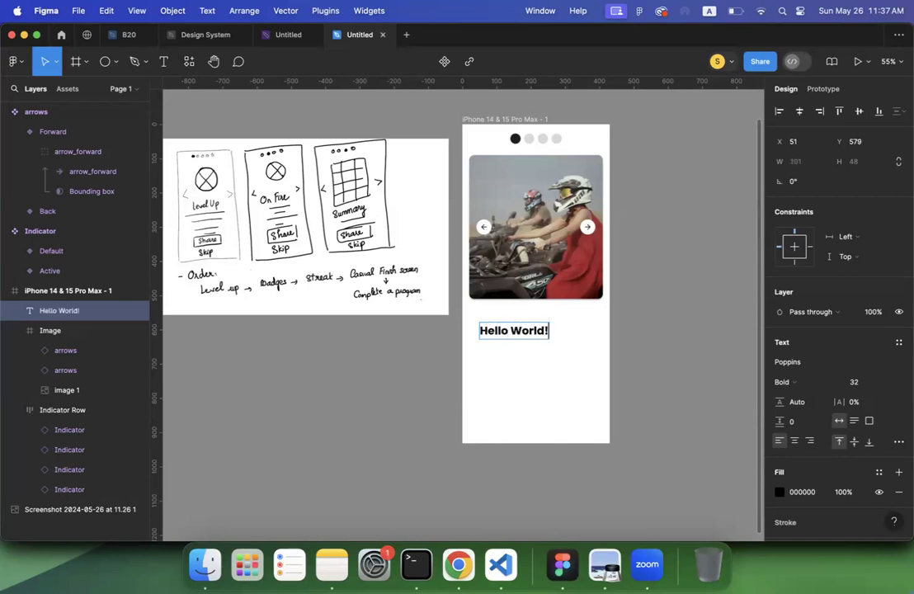
pyautogui.press('Escape')
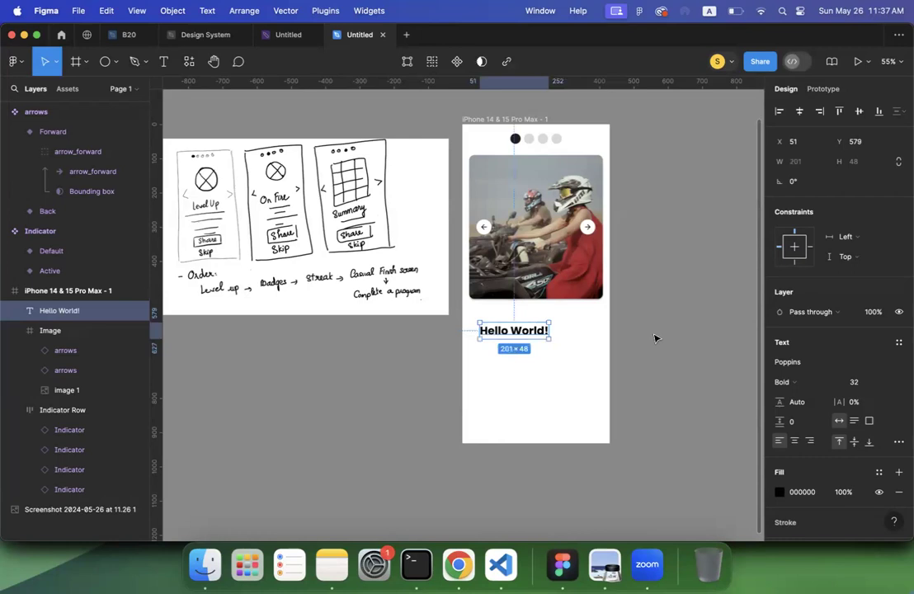
pyautogui.click(654, 337)
# Move the Hello World! heading up closer beneath the photo, to Y 543, and set its font size to 48
pyautogui.moveTo(524, 335); pyautogui.dragTo(543, 323)
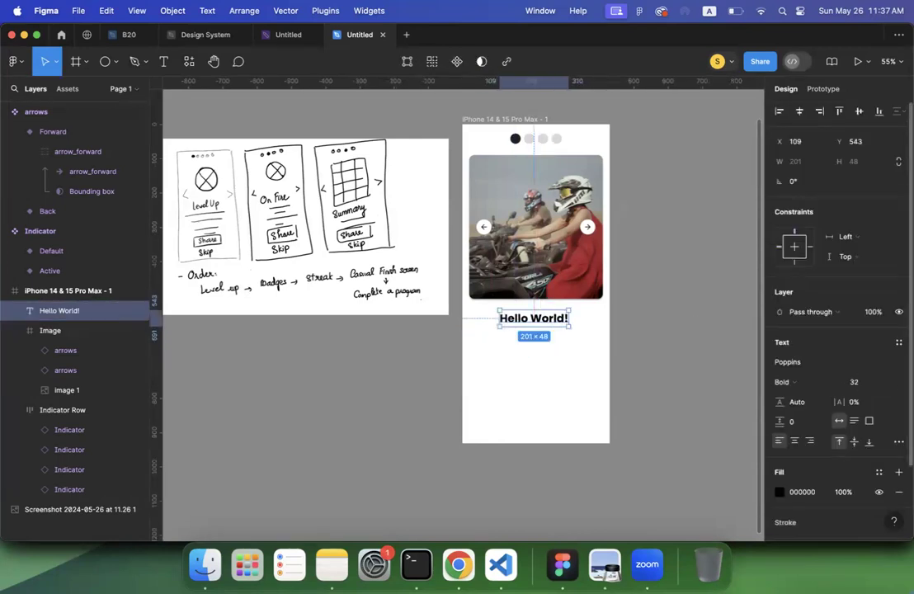
pyautogui.click(881, 382)
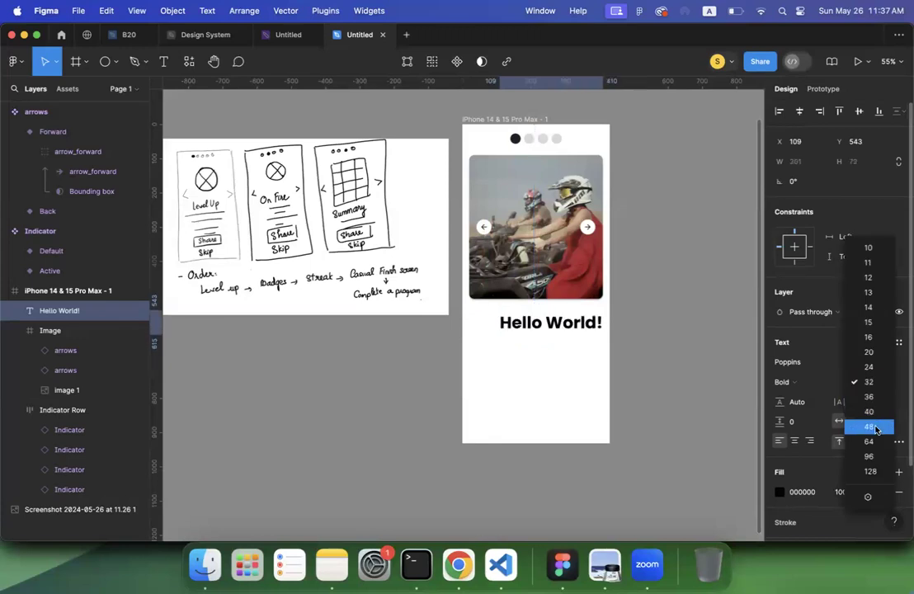
pyautogui.click(877, 429)
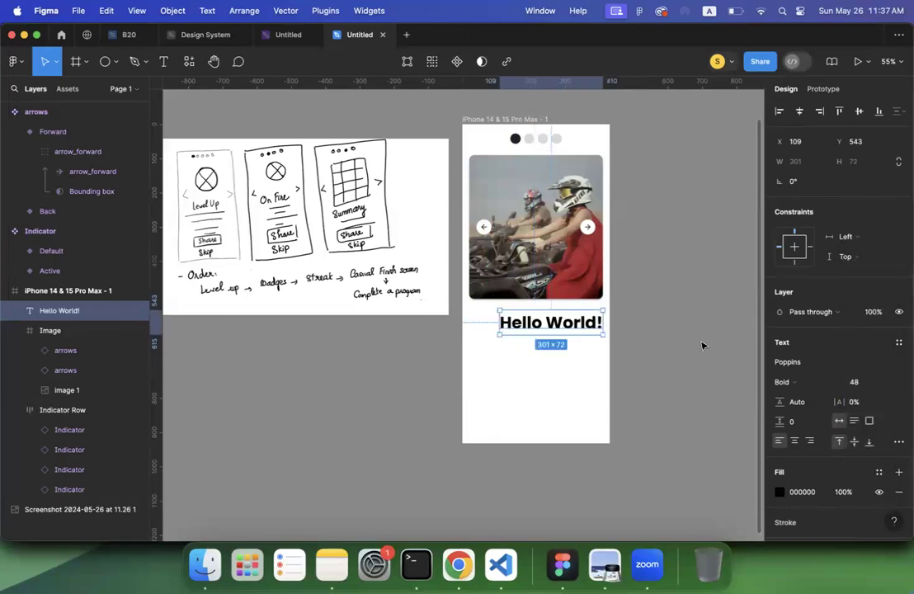
# Center-align the Hello World! text and center the heading horizontally in the phone frame
pyautogui.click(794, 440)
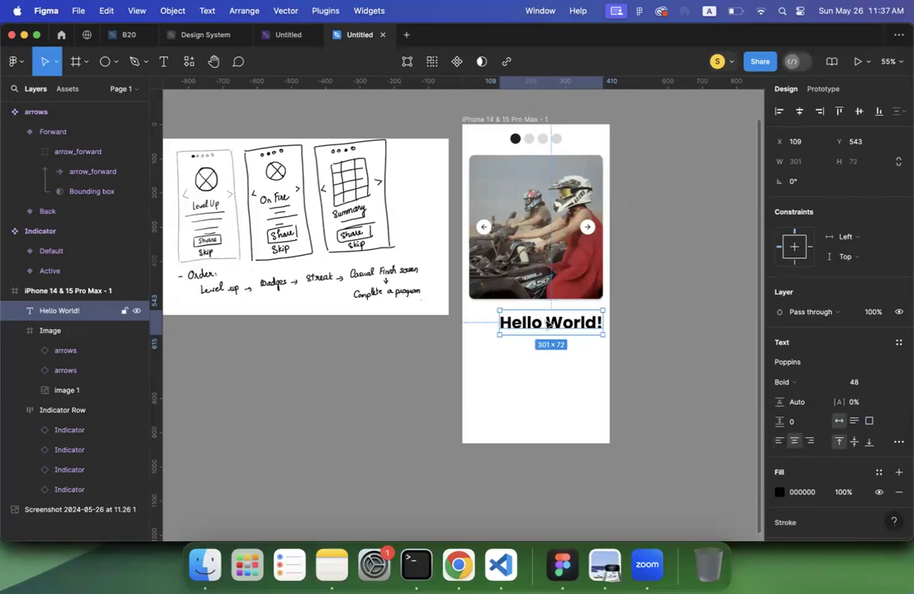
pyautogui.click(801, 113)
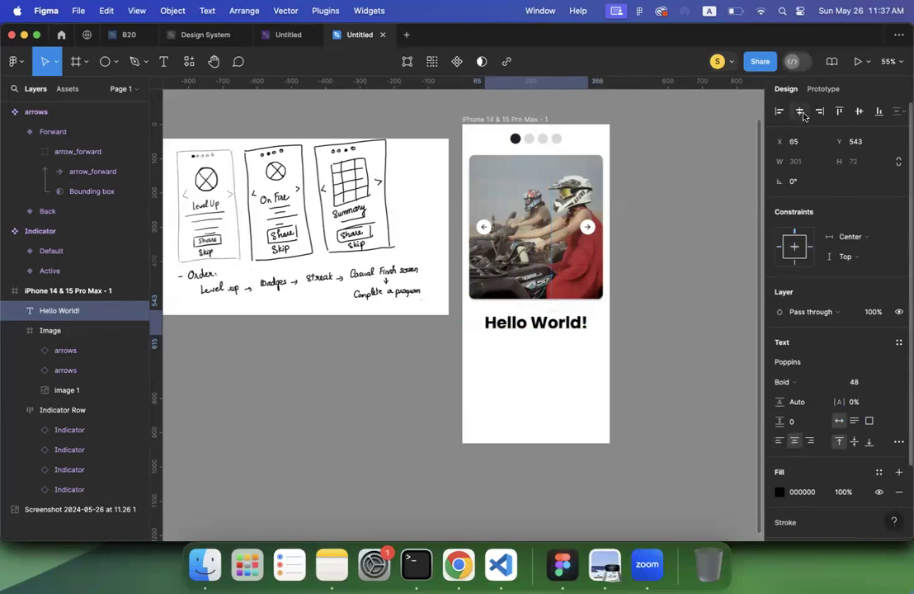
pyautogui.click(693, 285)
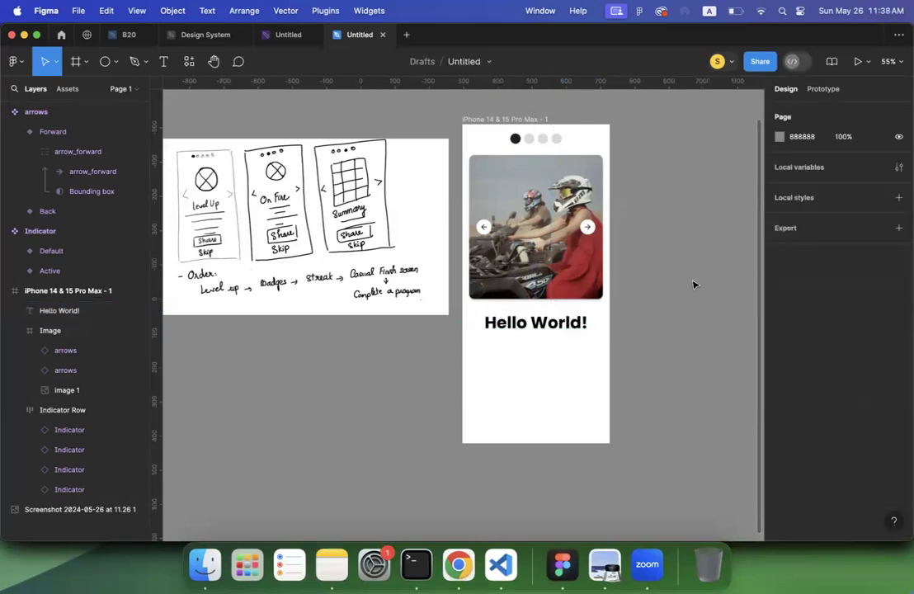
# Examine the hand-drawn wireframes, the phone screen and the component area to see which sketched elements are still missing
pyautogui.hscroll(2, 693, 285)
pyautogui.scroll(2, 693, 285)
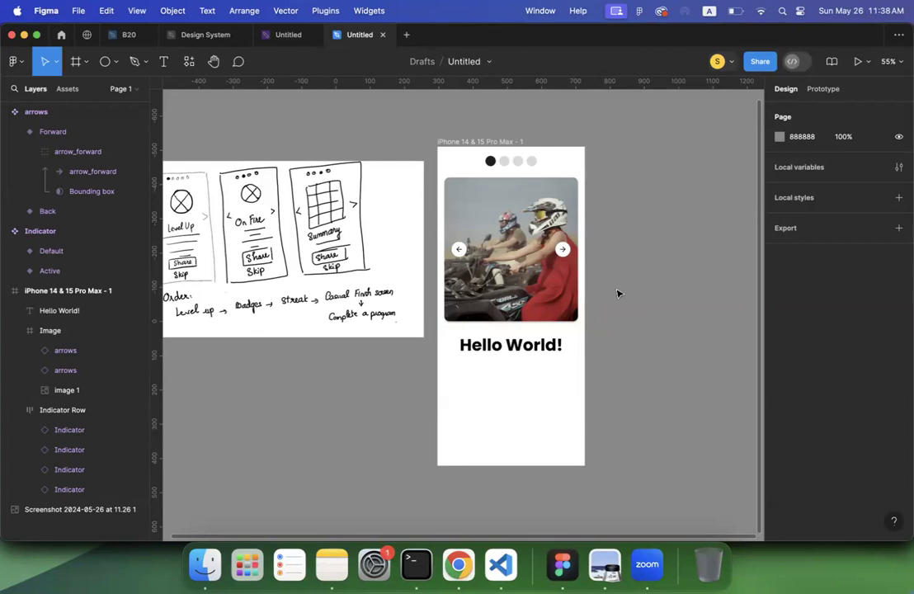
pyautogui.scroll(-5, 594, 339)
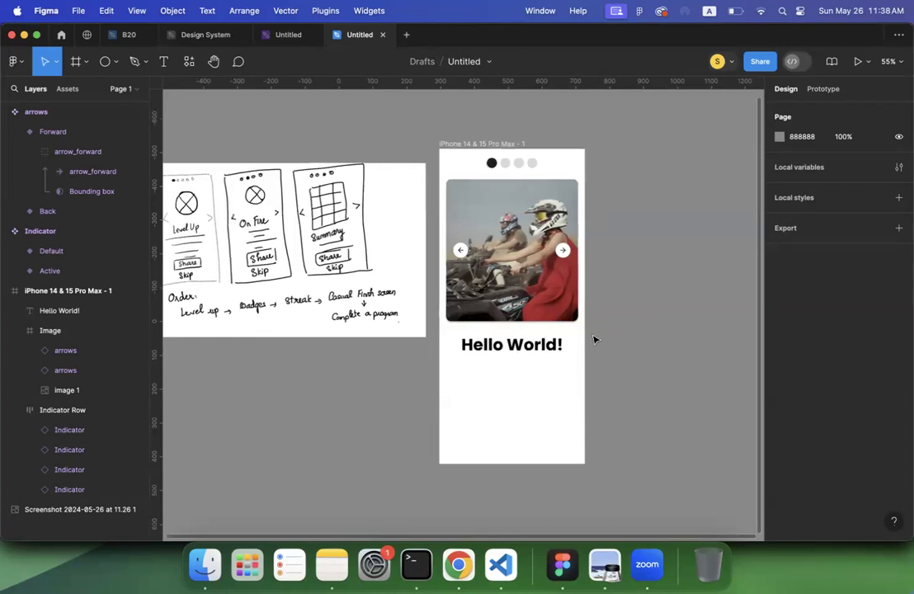
pyautogui.scroll(3, 594, 340)
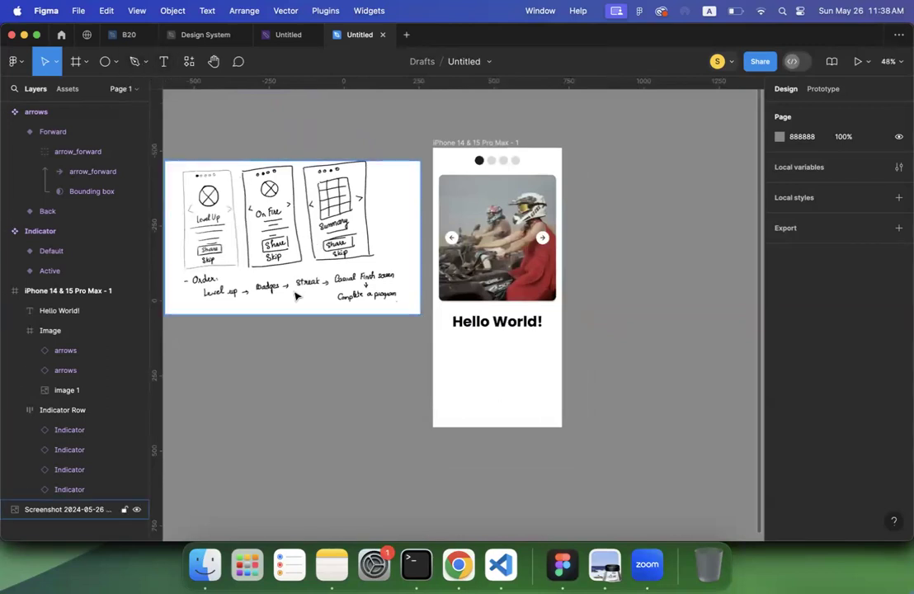
pyautogui.scroll(-3, 379, 353)
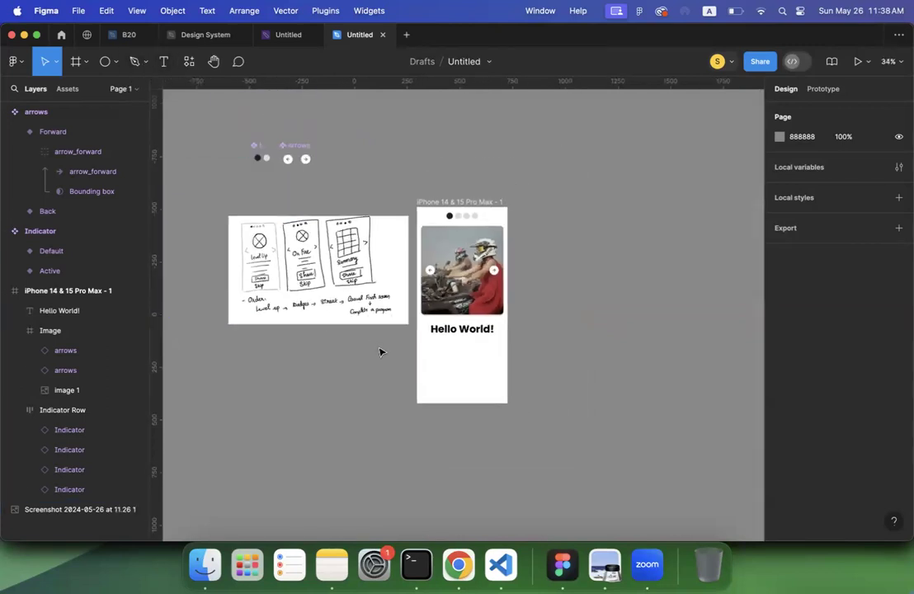
pyautogui.hscroll(2, 379, 352)
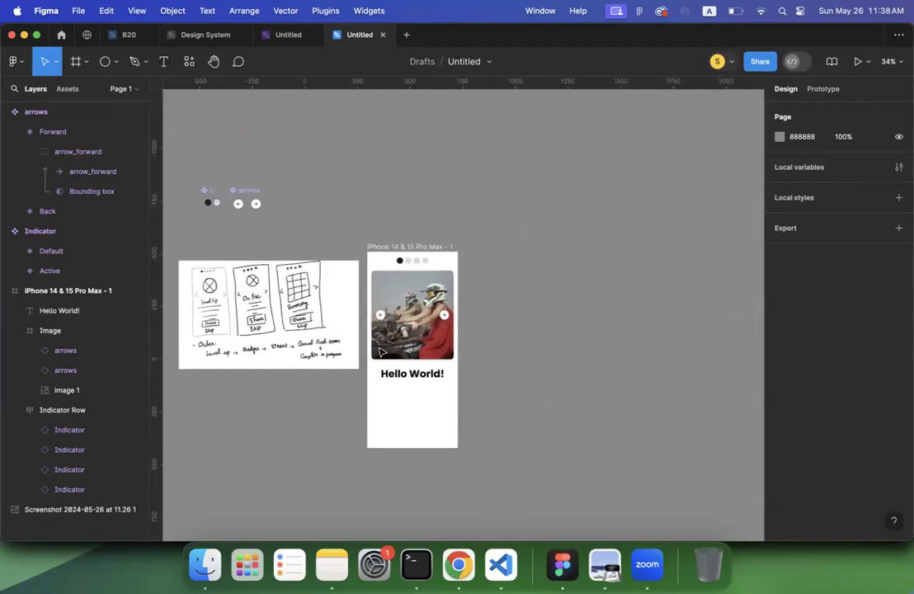
pyautogui.scroll(5, 302, 225)
pyautogui.hscroll(-5, 302, 225)
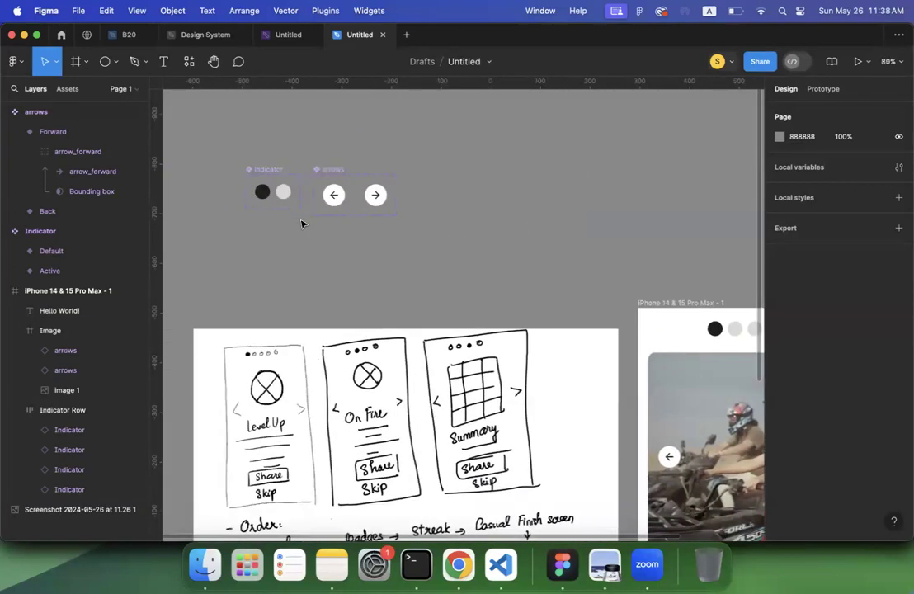
# Add a text layer reading "Share" on the empty canvas beside the arrows component
pyautogui.scroll(2, 302, 223)
pyautogui.click(165, 63)
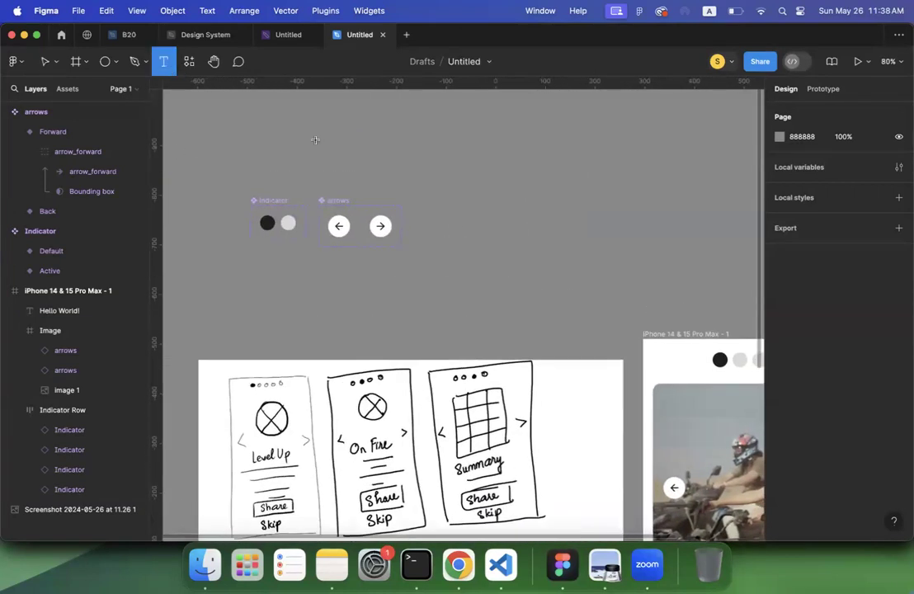
pyautogui.click(457, 224)
pyautogui.scroll(-5, 514, 253)
pyautogui.hscroll(3, 514, 253)
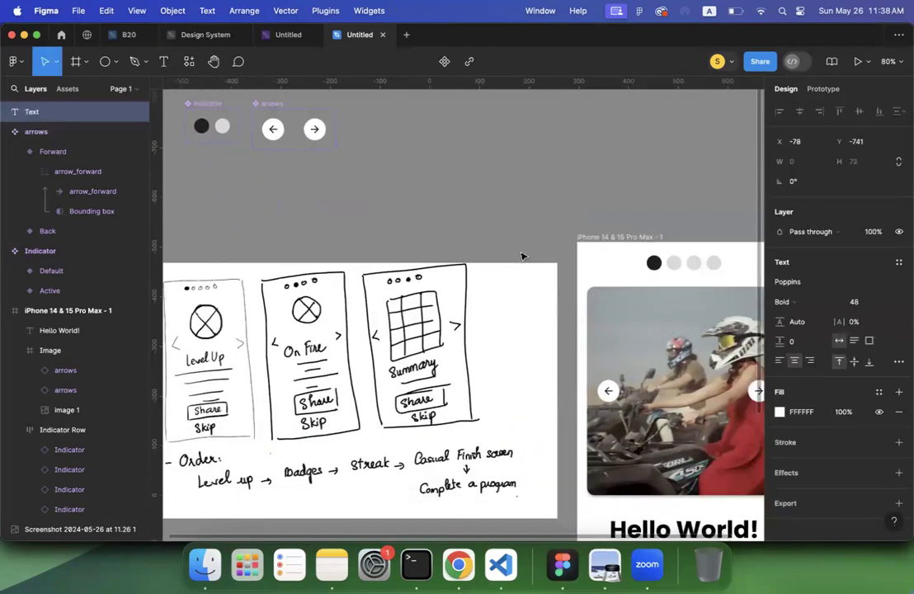
pyautogui.scroll(6, 521, 256)
pyautogui.scroll(-2, 521, 256)
pyautogui.hscroll(-2, 520, 256)
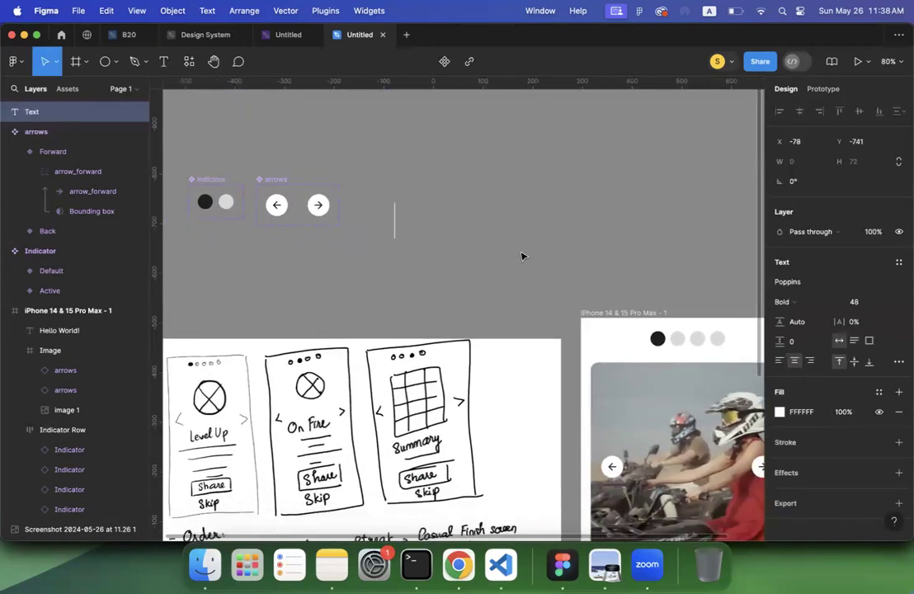
pyautogui.write('Share')
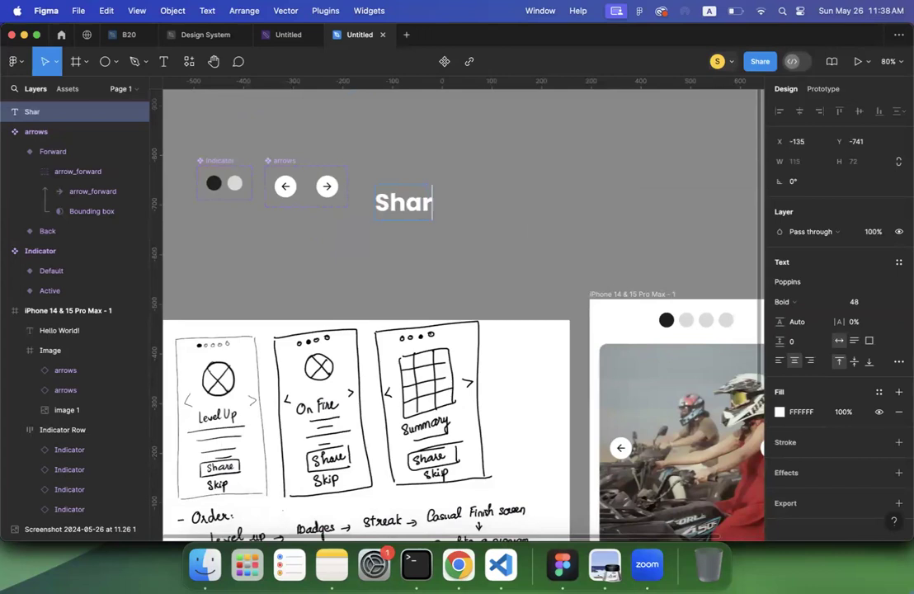
pyautogui.click(569, 258)
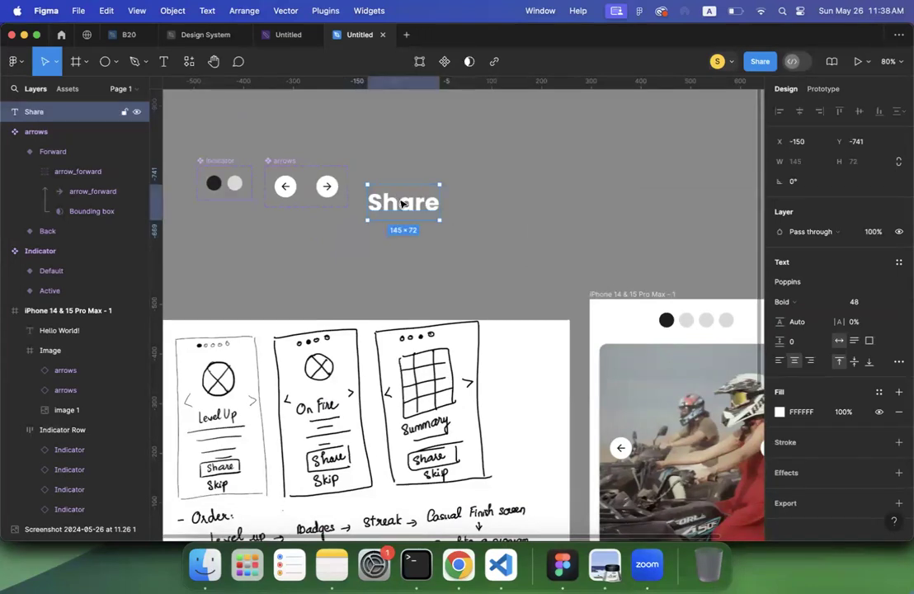
# Move the Share text farther from the arrows component, to Y -744, and set its font to Poppins Medium at size 24
pyautogui.moveTo(401, 203); pyautogui.dragTo(475, 202)
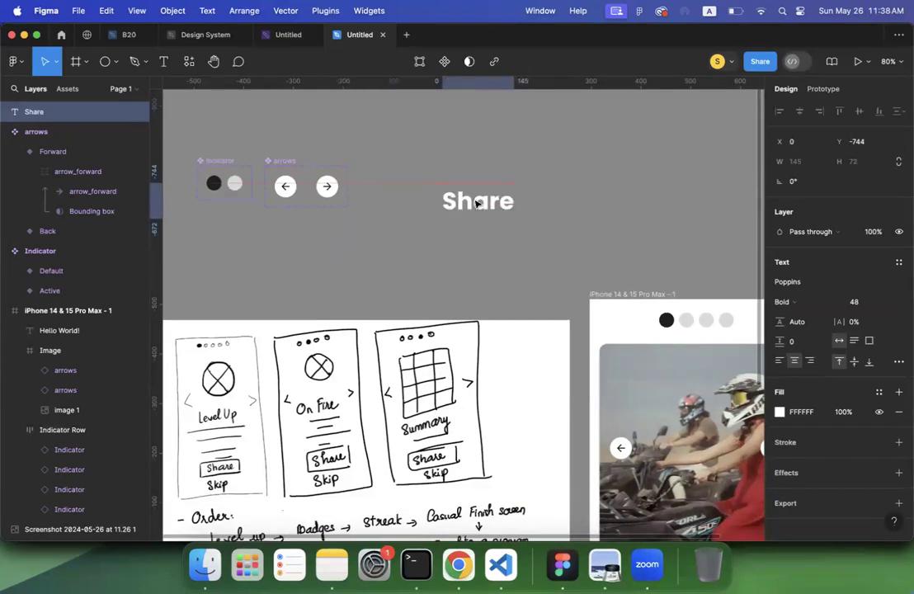
pyautogui.click(891, 304)
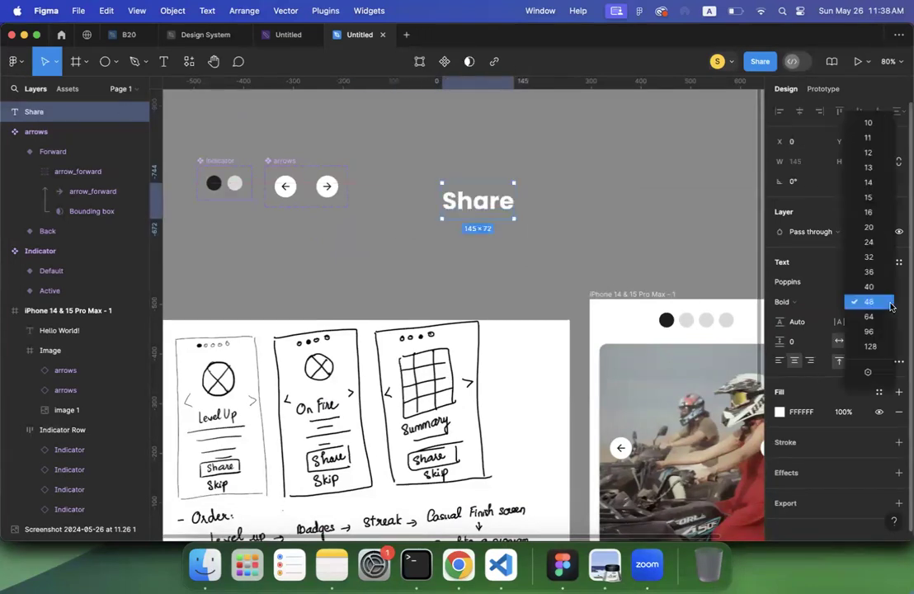
pyautogui.click(868, 243)
pyautogui.click(811, 303)
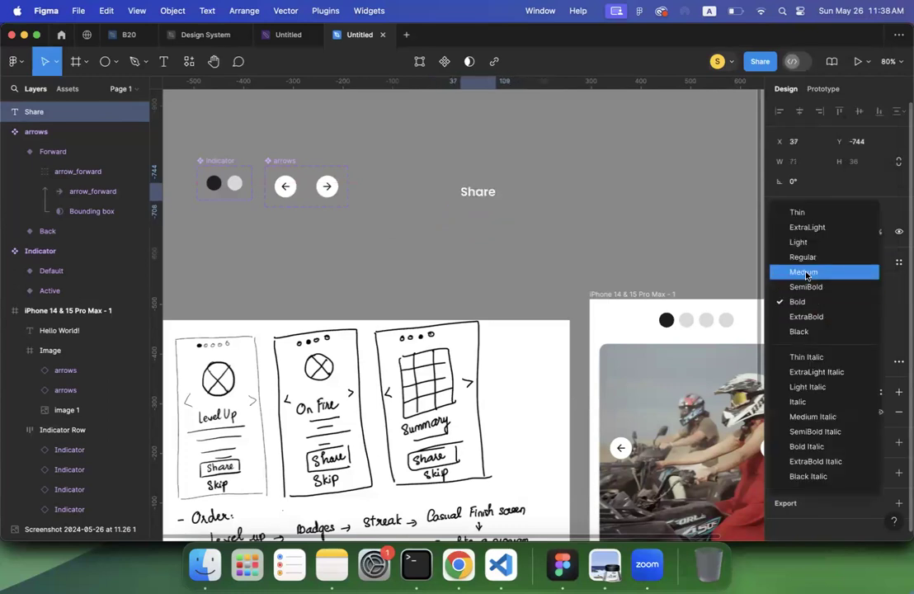
pyautogui.click(807, 274)
pyautogui.click(512, 212)
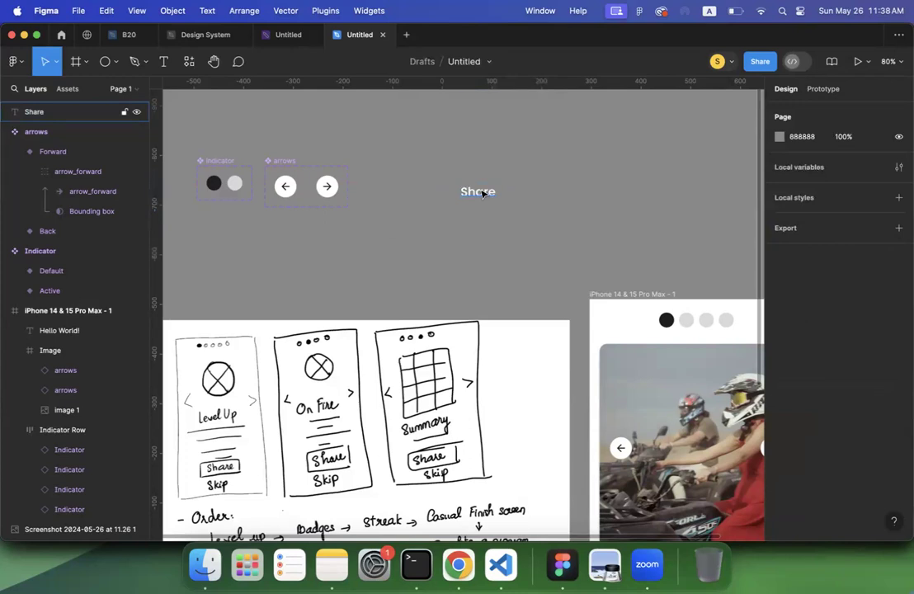
# Wrap the Share text in a frame and rename that frame "Button"
pyautogui.click(483, 194)
pyautogui.rightClick(482, 194)
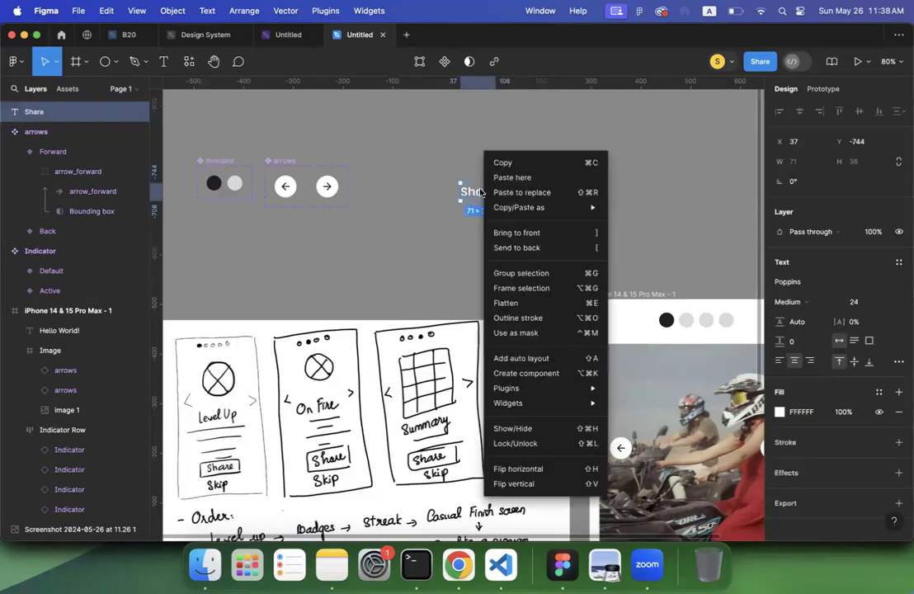
pyautogui.click(508, 289)
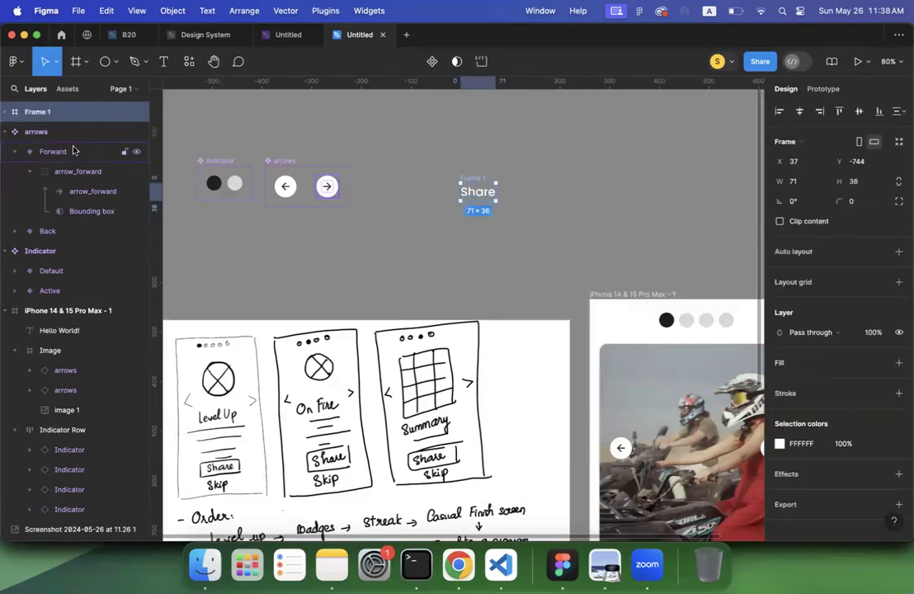
pyautogui.doubleClick(33, 113)
pyautogui.write('Butt')
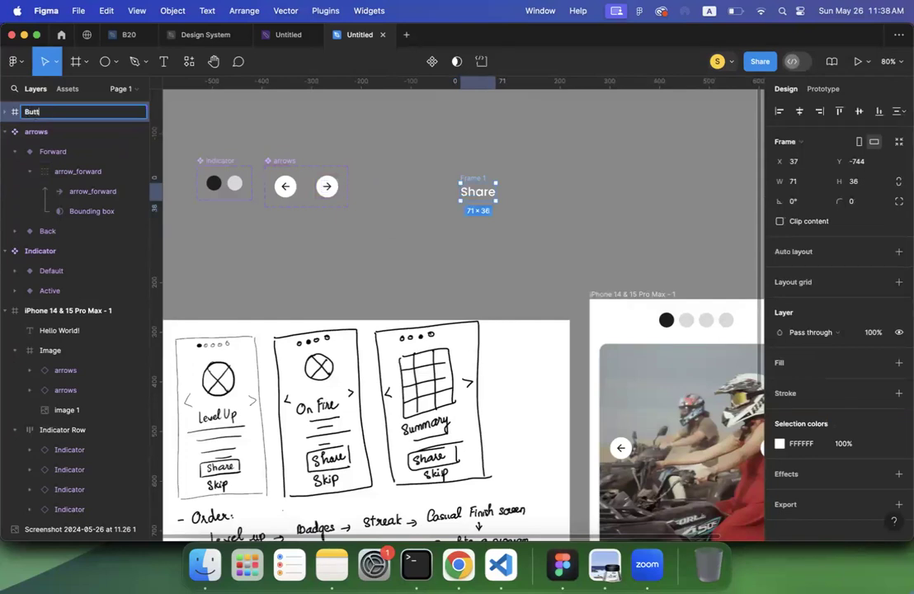
pyautogui.write('on')
pyautogui.press('Return')
# Apply auto layout to the Button frame
pyautogui.click(441, 173)
pyautogui.click(478, 192)
pyautogui.scroll(-1, 854, 367)
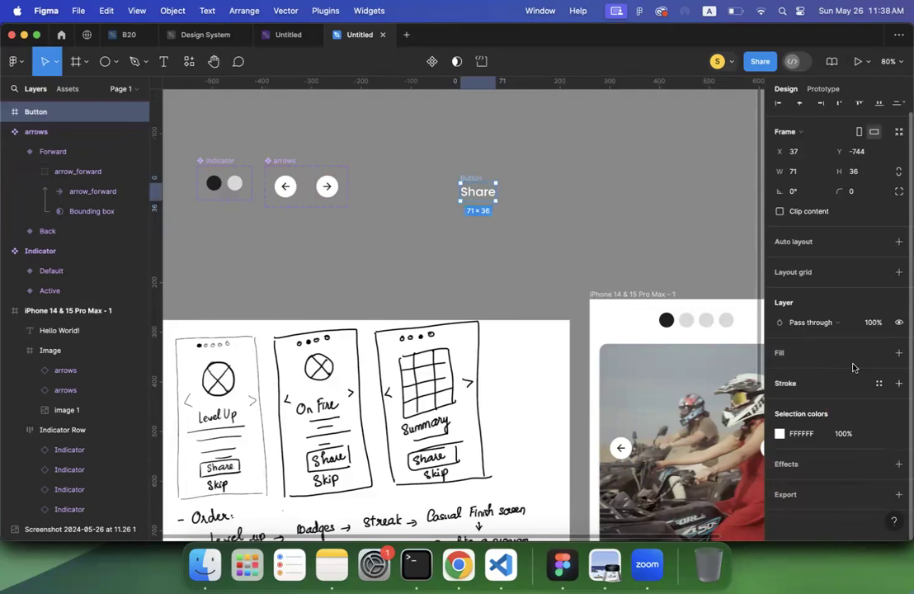
pyautogui.hotkey('shift', 'a')
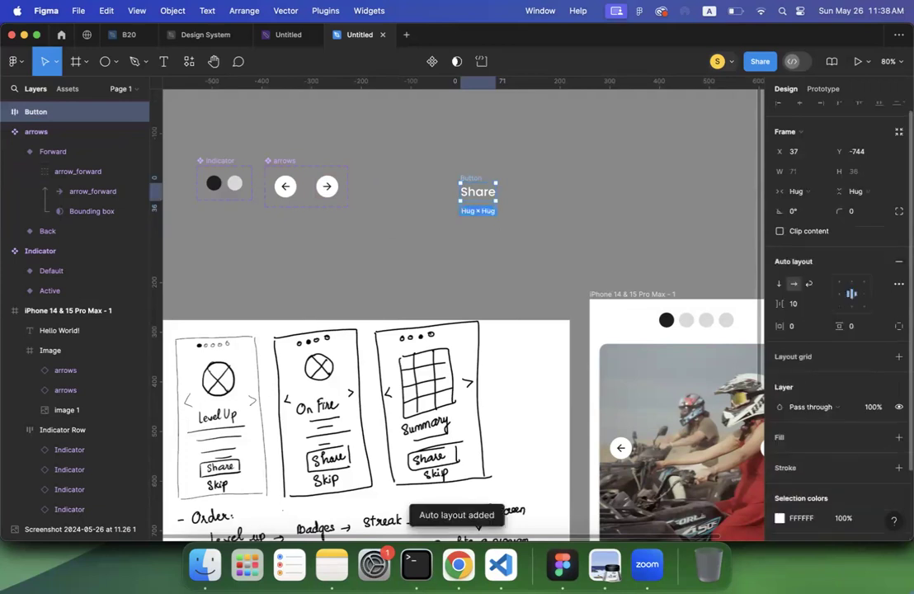
# Give the Button frame a linear gradient fill and set its 0% stop to blue 0075FF
pyautogui.scroll(-3, 890, 370)
pyautogui.click(899, 353)
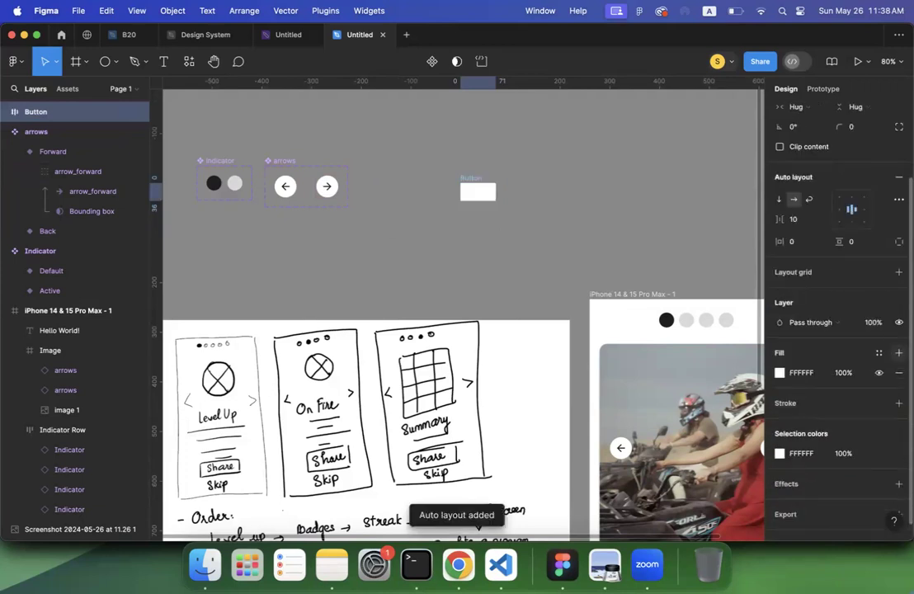
pyautogui.click(780, 372)
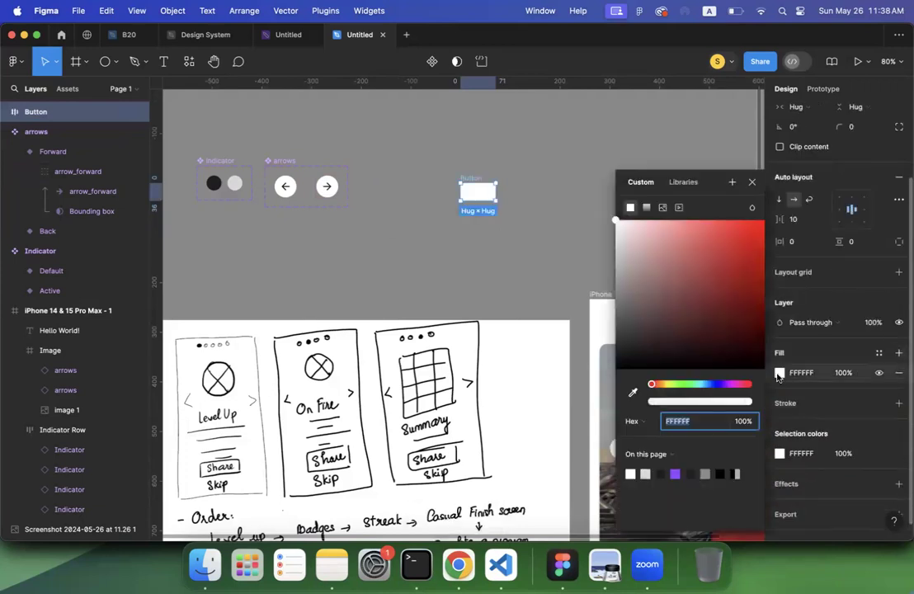
pyautogui.click(647, 207)
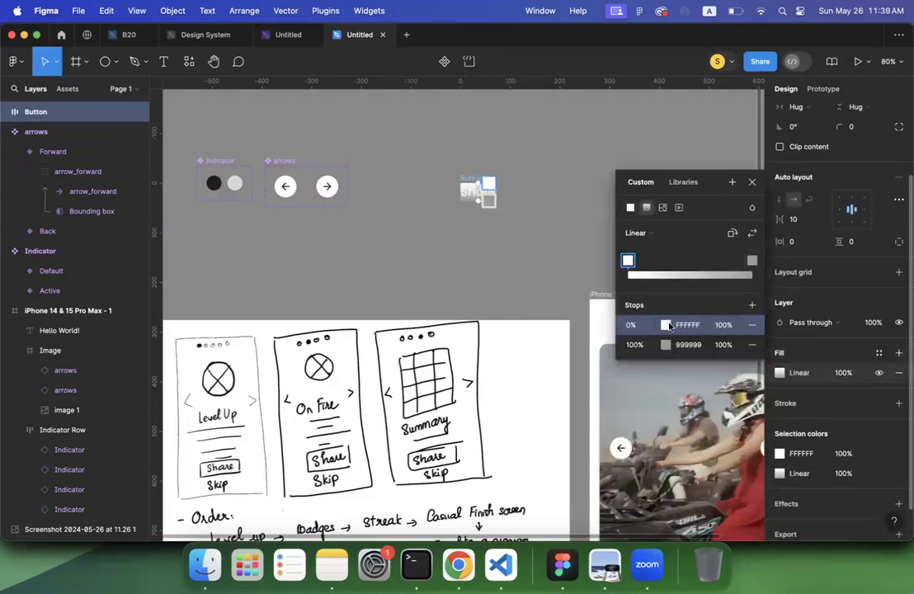
pyautogui.click(628, 260)
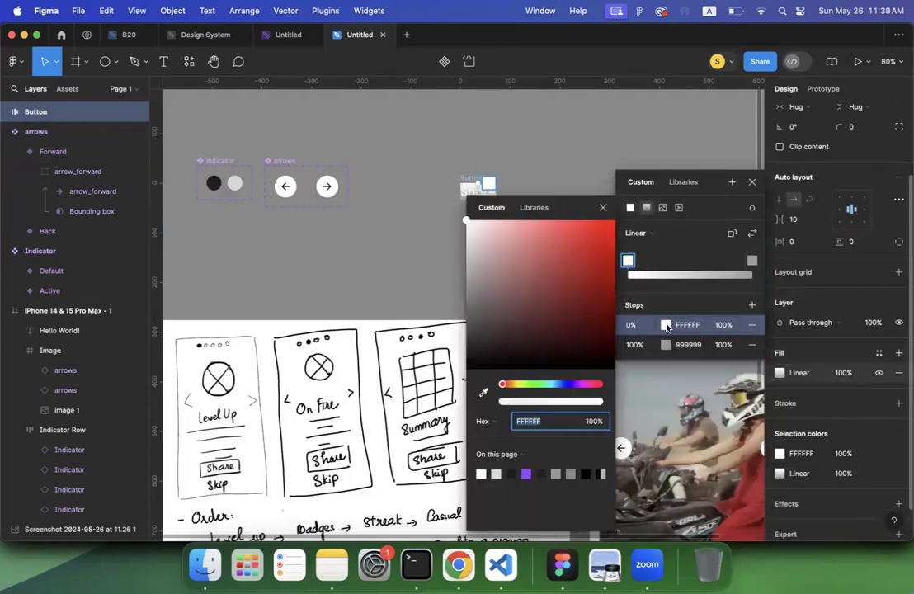
pyautogui.click(565, 386)
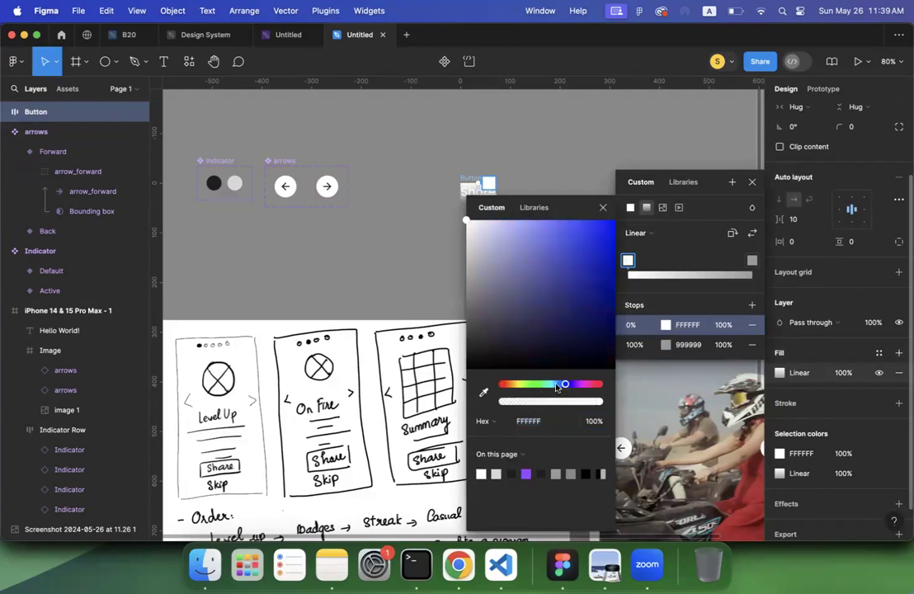
pyautogui.moveTo(564, 385); pyautogui.dragTo(561, 387)
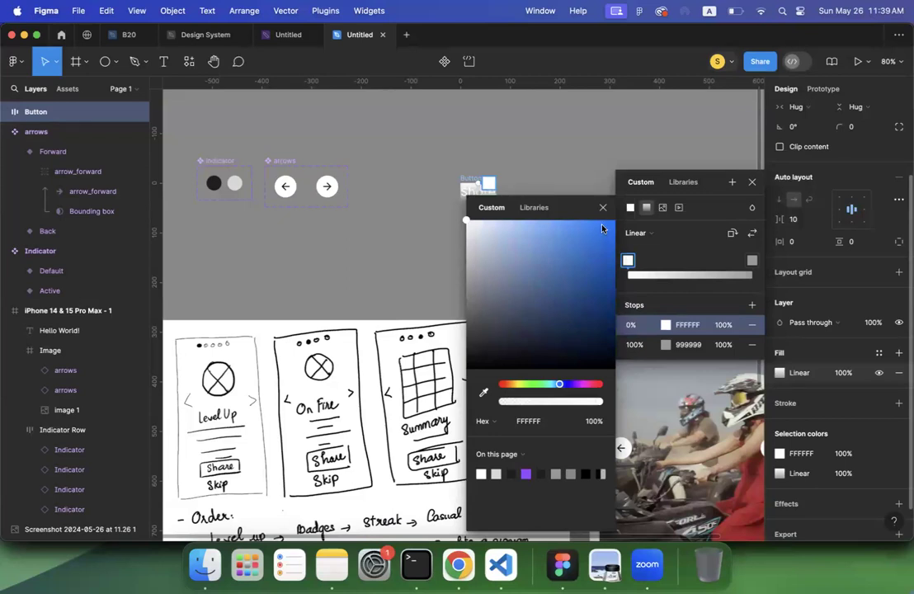
pyautogui.click(614, 221)
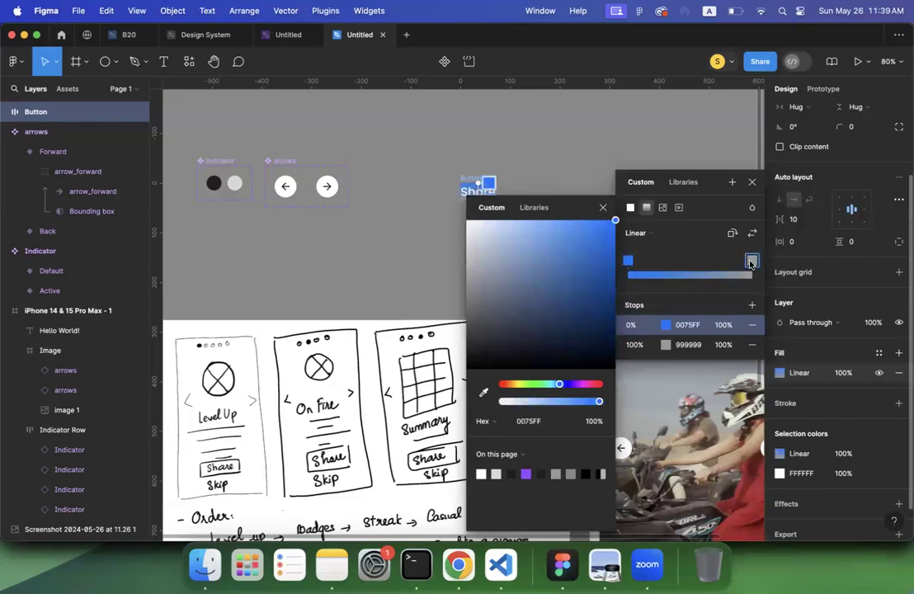
# Set the Button gradient's 100% stop to dark blue 050373 and rotate the gradient so it runs horizontally
pyautogui.click(751, 262)
pyautogui.click(567, 386)
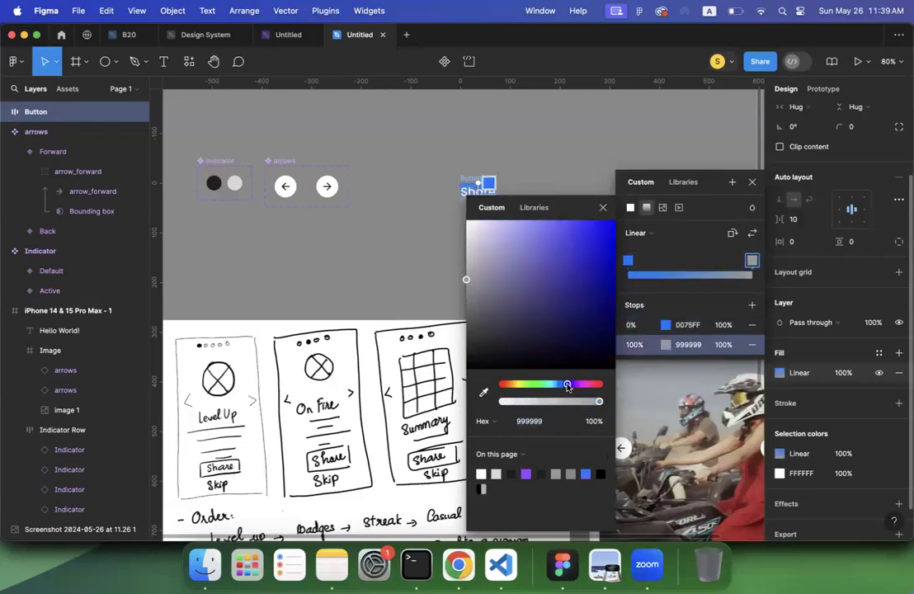
pyautogui.moveTo(575, 311); pyautogui.dragTo(613, 302)
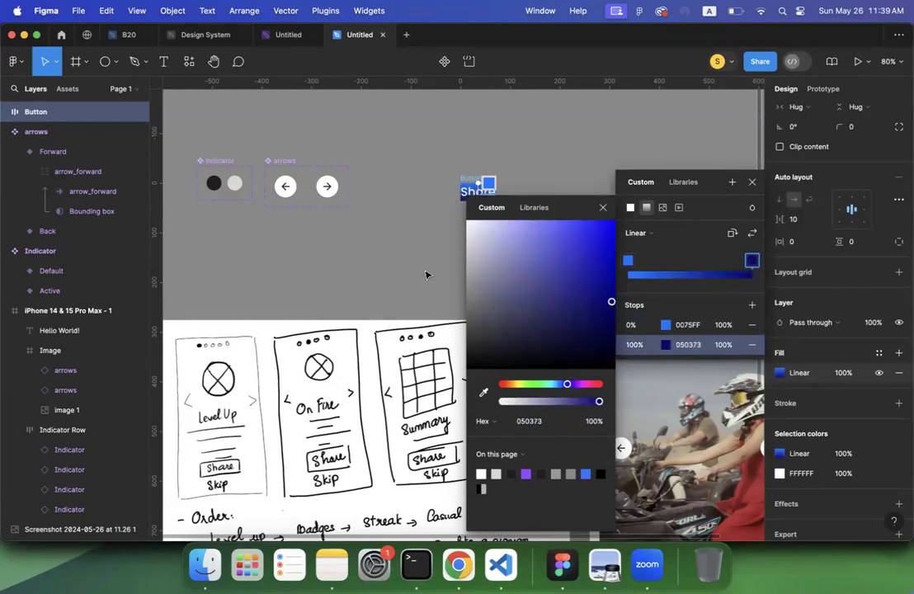
pyautogui.click(730, 235)
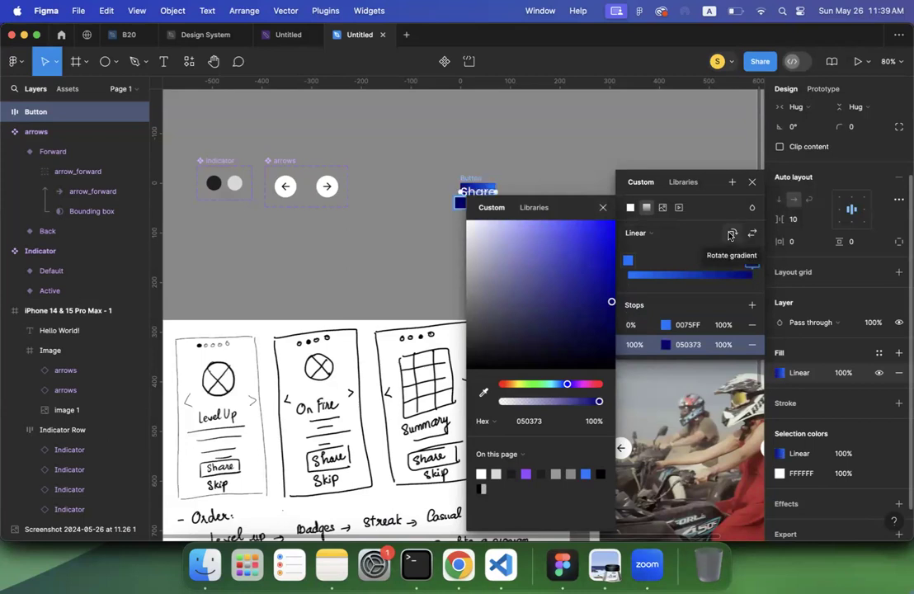
pyautogui.click(487, 165)
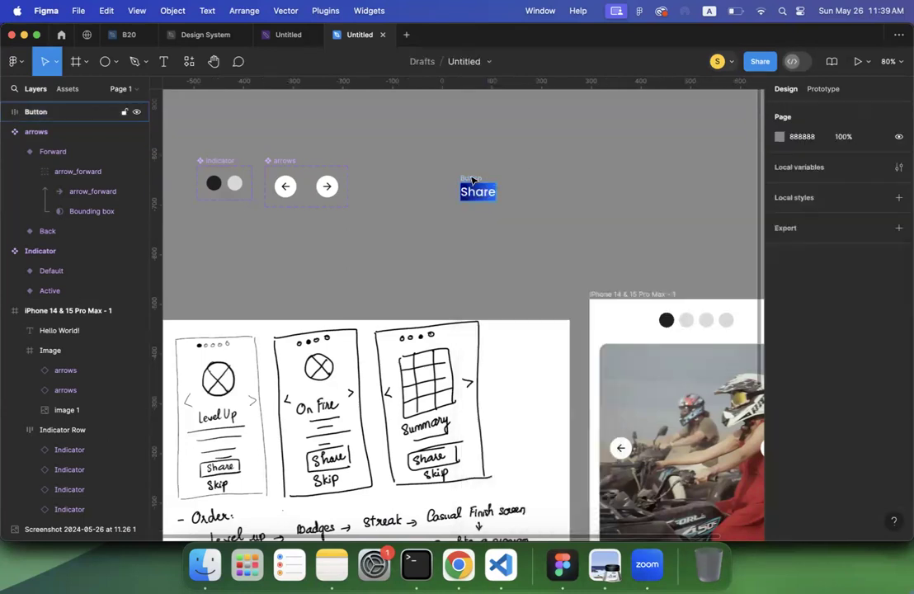
# Set the font size of the Share text inside the Button frame to 36
pyautogui.click(471, 181)
pyautogui.scroll(5, 471, 181)
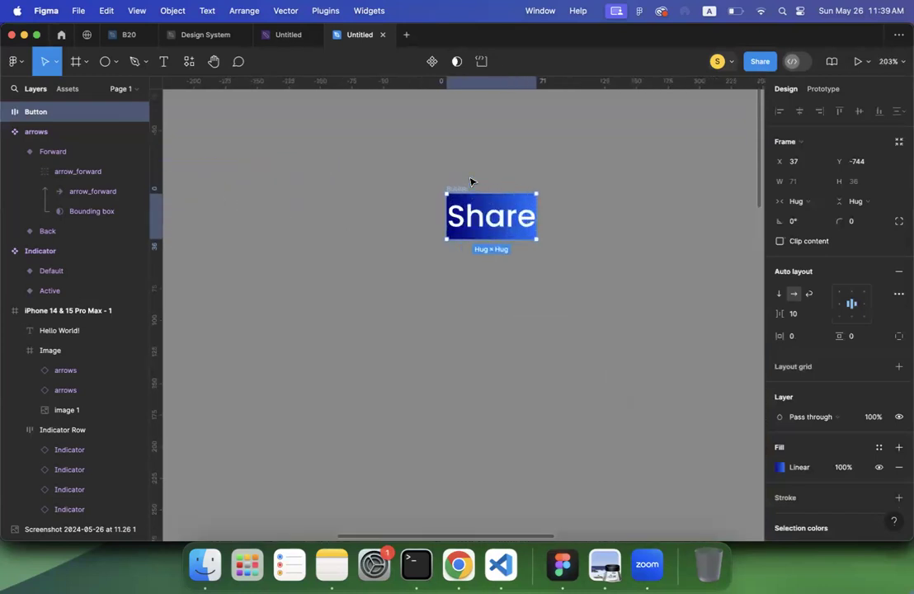
pyautogui.scroll(-5, 472, 181)
pyautogui.hscroll(2, 472, 180)
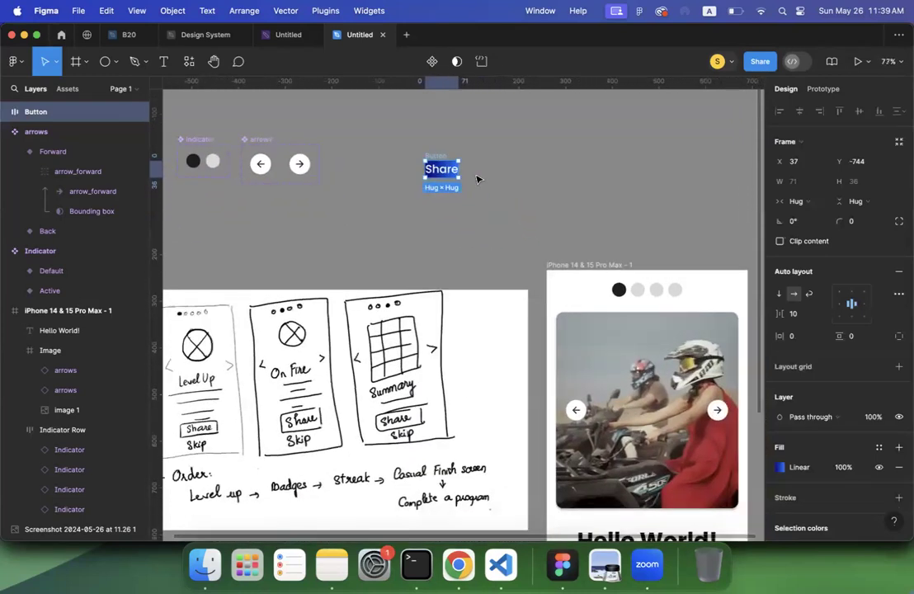
pyautogui.scroll(-3, 477, 179)
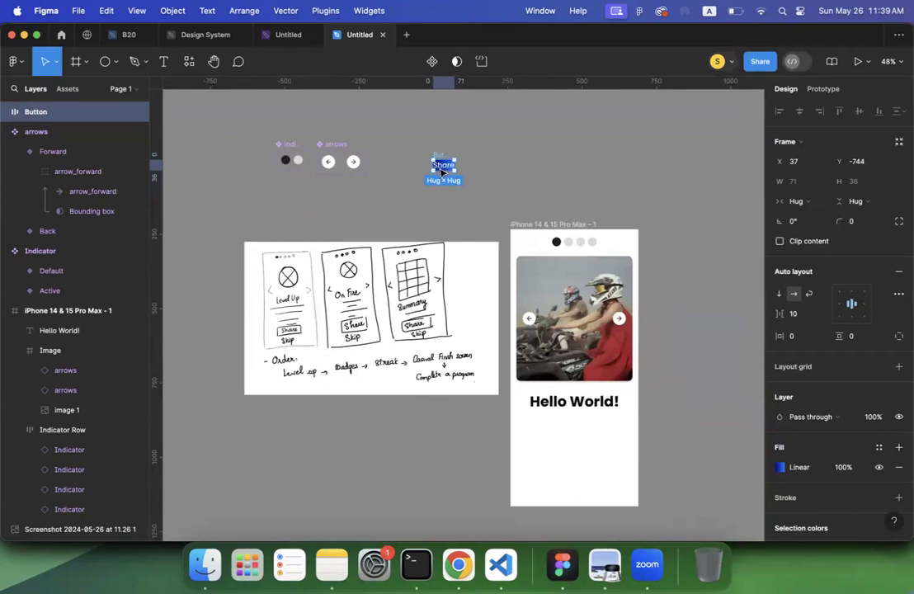
pyautogui.doubleClick(442, 167)
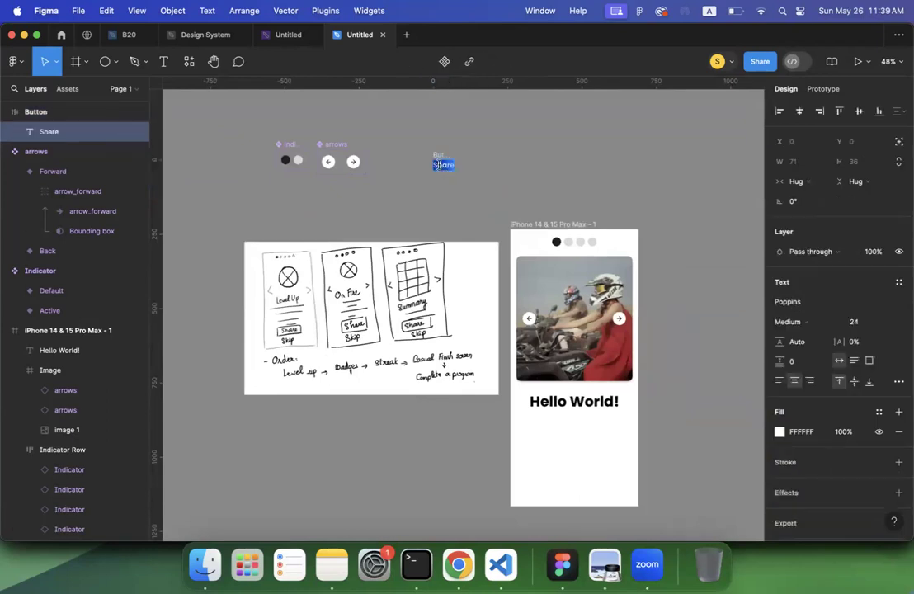
pyautogui.click(888, 325)
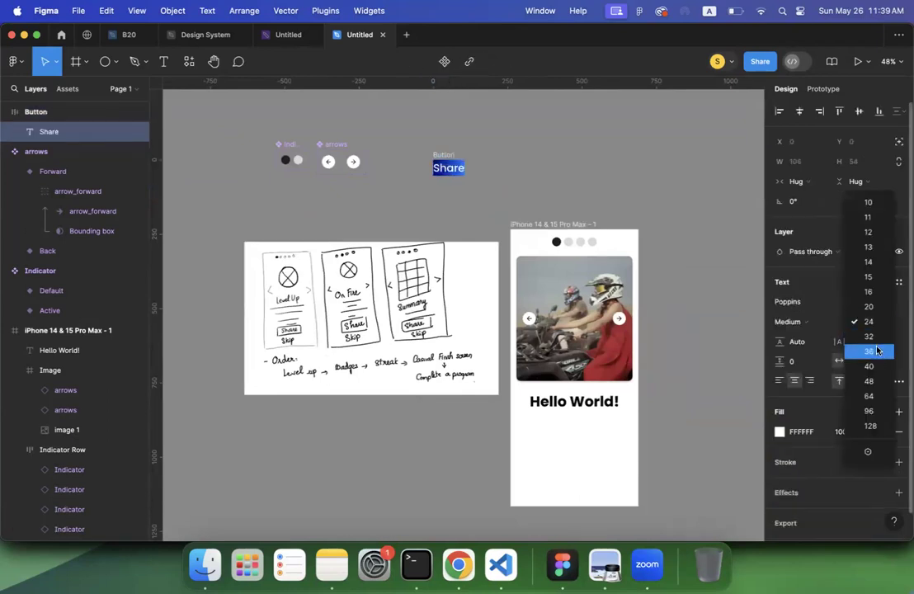
pyautogui.click(877, 351)
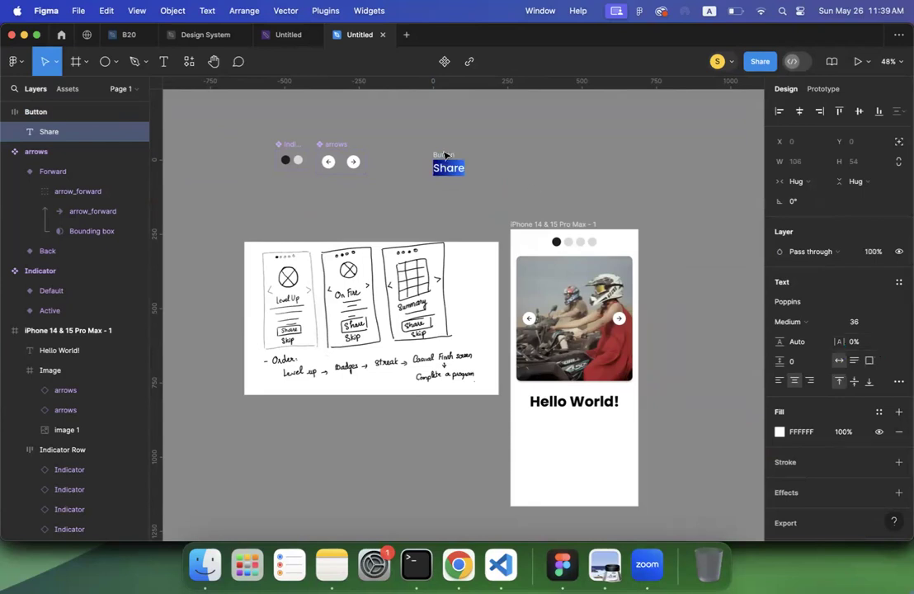
pyautogui.press('Escape')
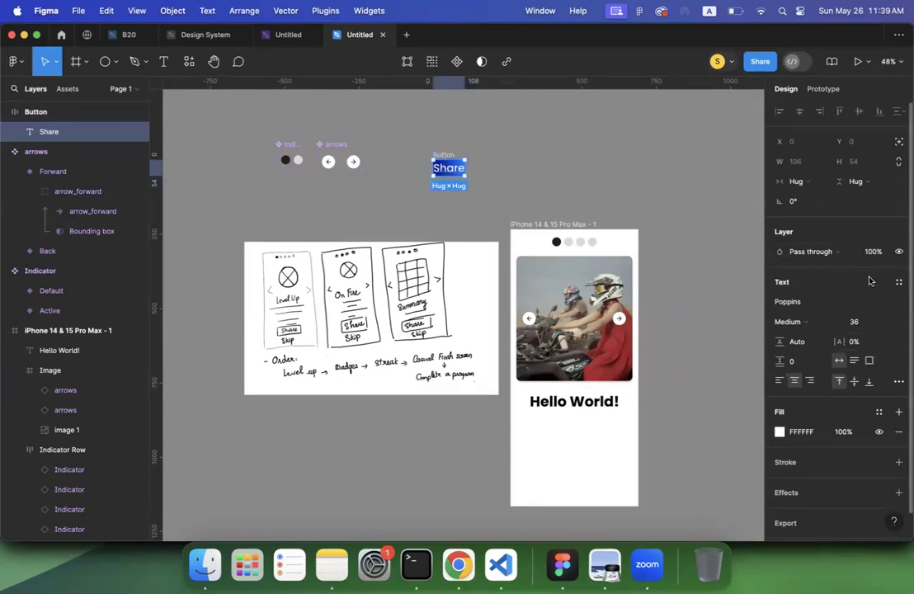
# Set the Button frame's auto layout padding to 60 horizontally and 15 vertically
pyautogui.click(41, 110)
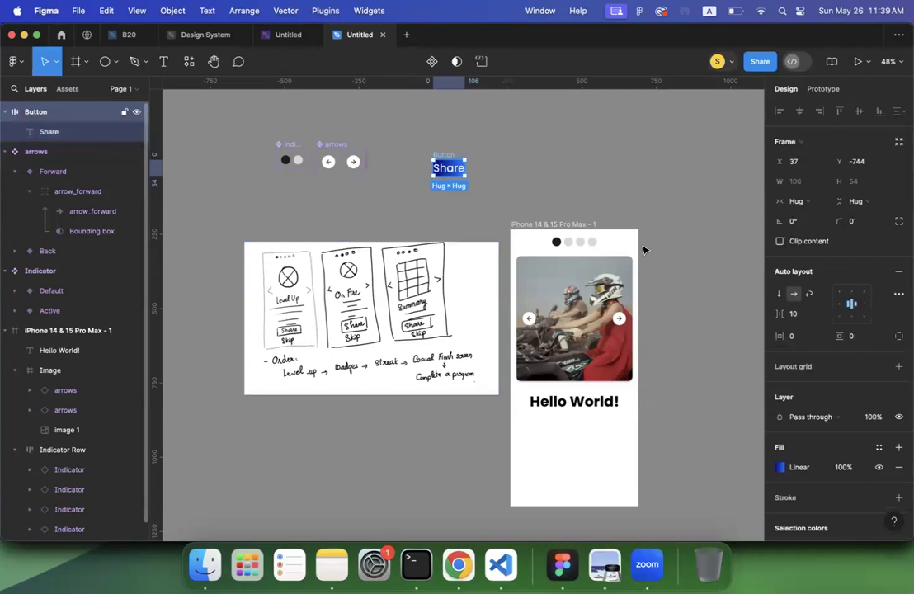
pyautogui.click(801, 341)
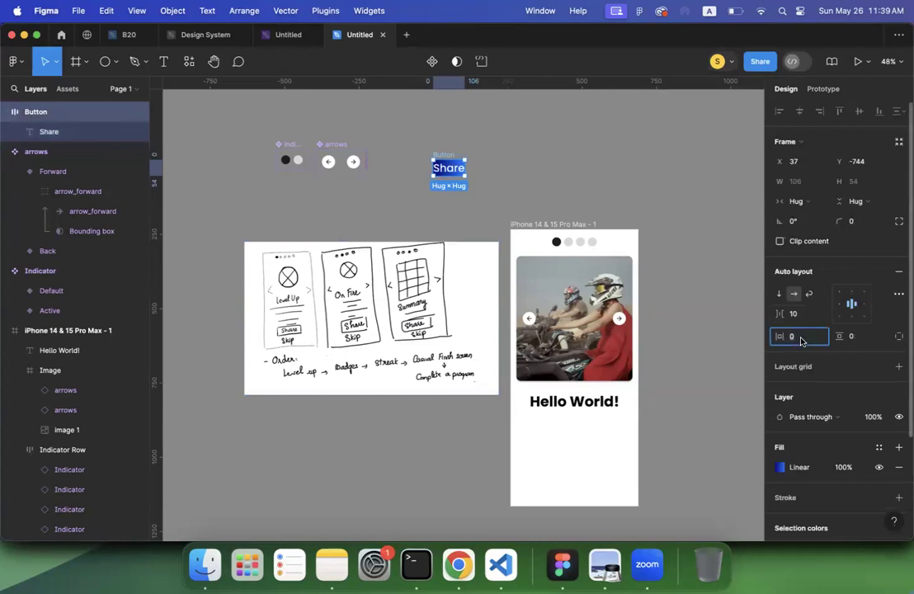
pyautogui.write('30')
pyautogui.press('Return')
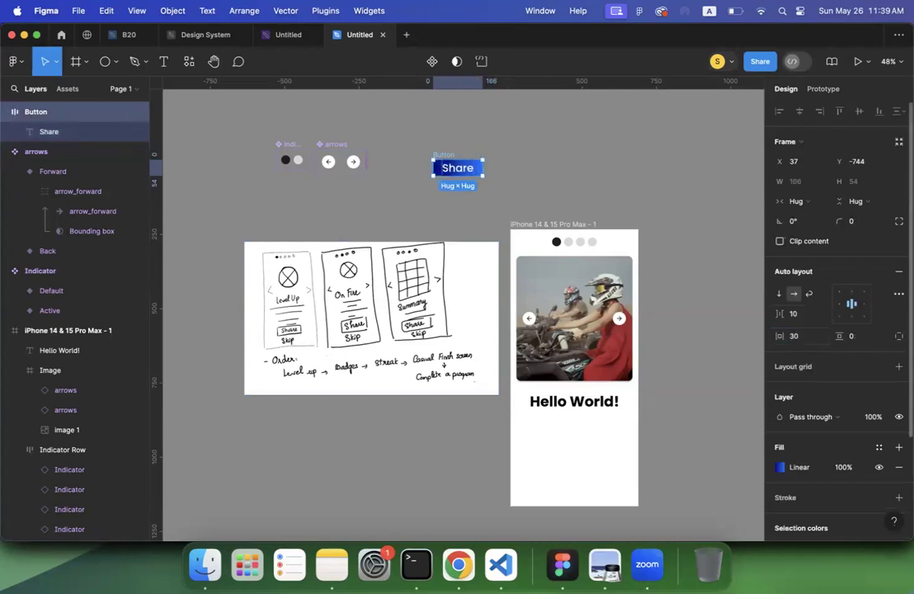
pyautogui.click(864, 334)
pyautogui.write('15')
pyautogui.press('Return')
pyautogui.click(810, 339)
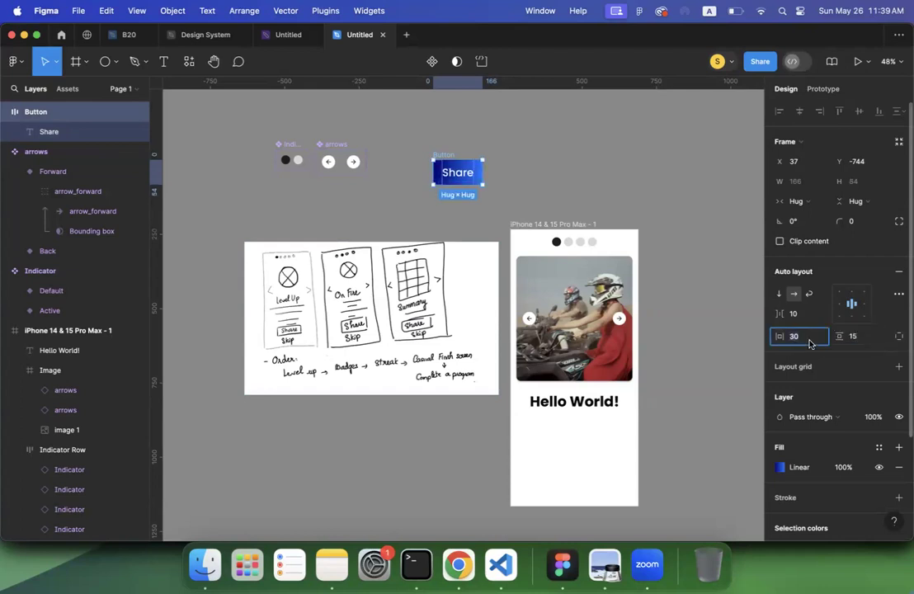
pyautogui.write('60')
pyautogui.press('Return')
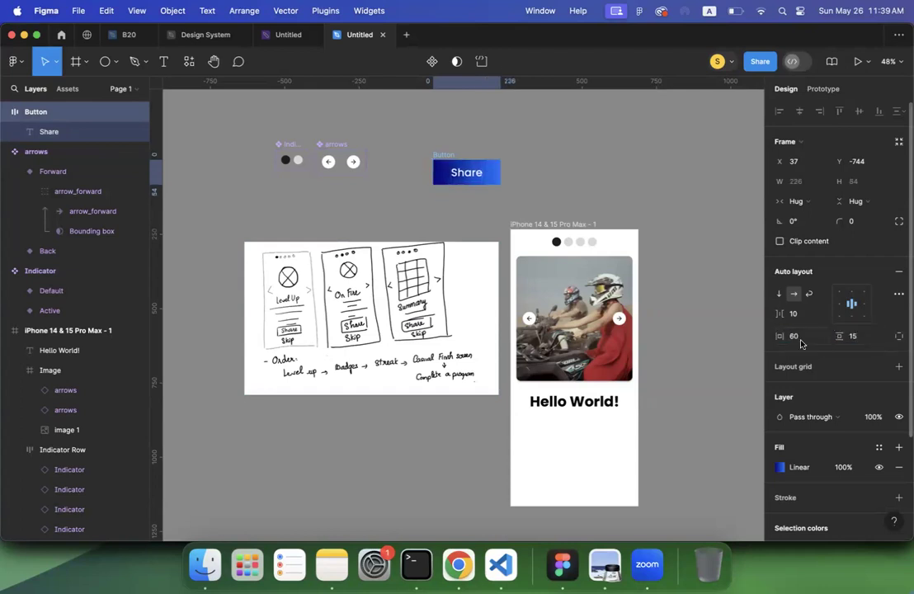
# Round the Button frame's corners with a radius of 10
pyautogui.click(480, 158)
pyautogui.click(447, 153)
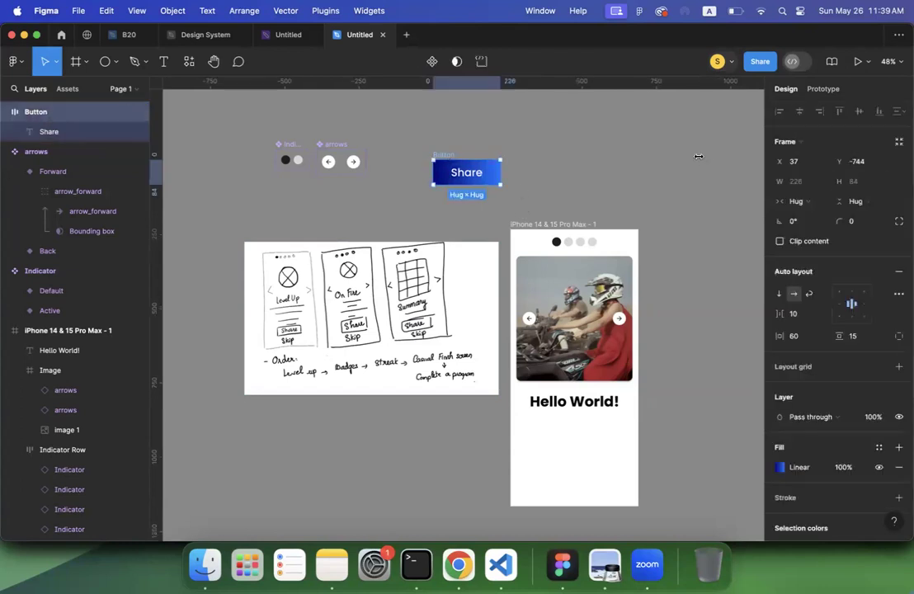
pyautogui.click(855, 221)
pyautogui.write('10')
pyautogui.press('Return')
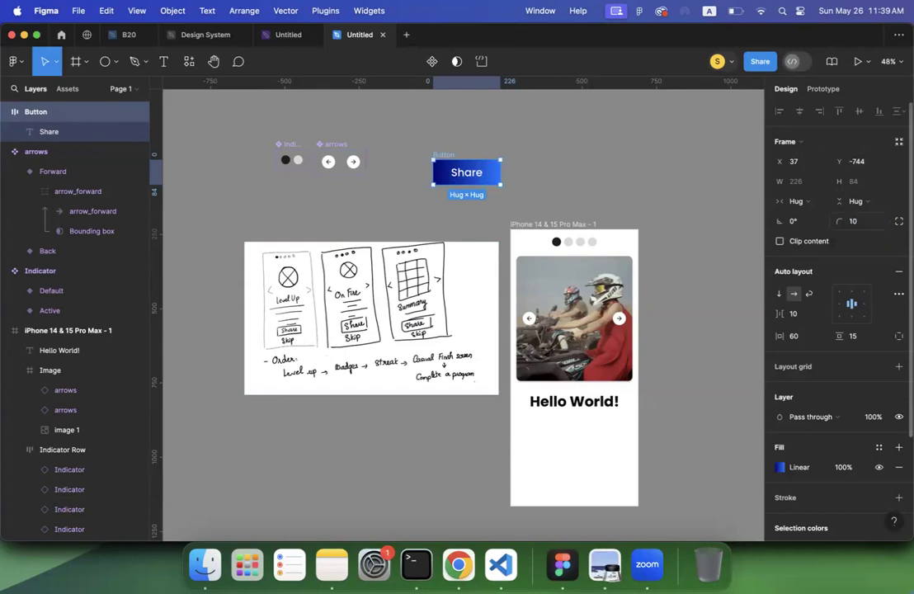
# Move the Button frame closer to the arrows component and place a duplicate to its right
pyautogui.click(540, 156)
pyautogui.hscroll(3, 541, 157)
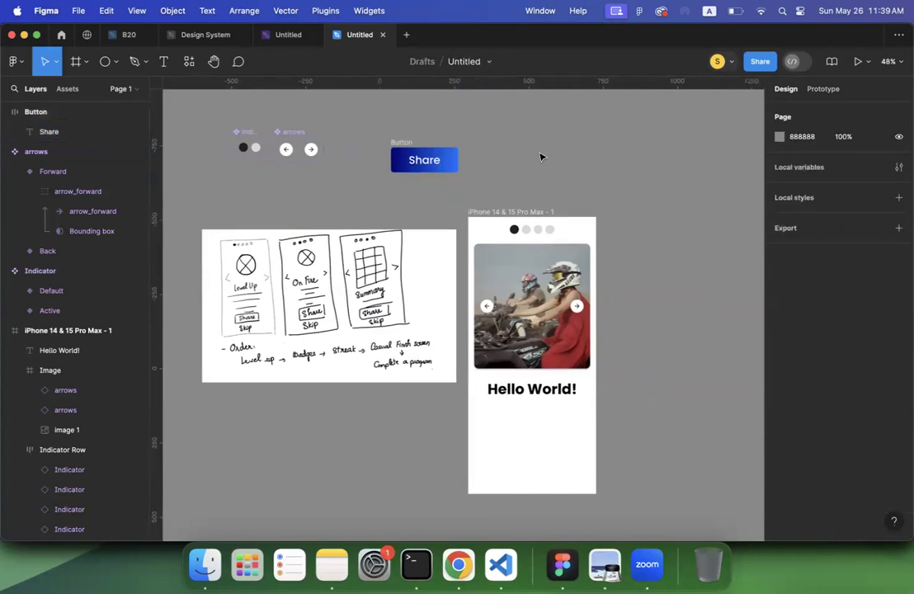
pyautogui.moveTo(397, 145); pyautogui.dragTo(380, 138)
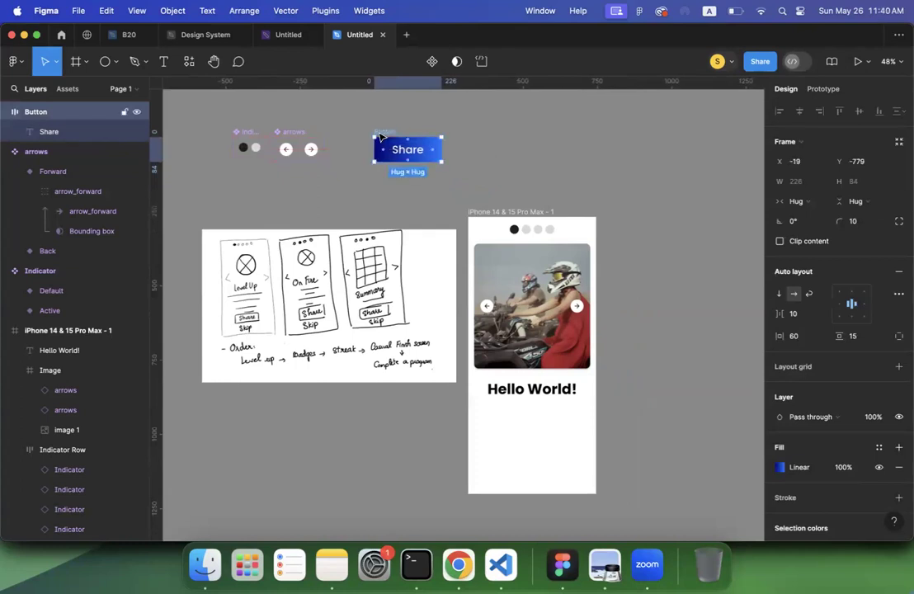
pyautogui.press('super+d')
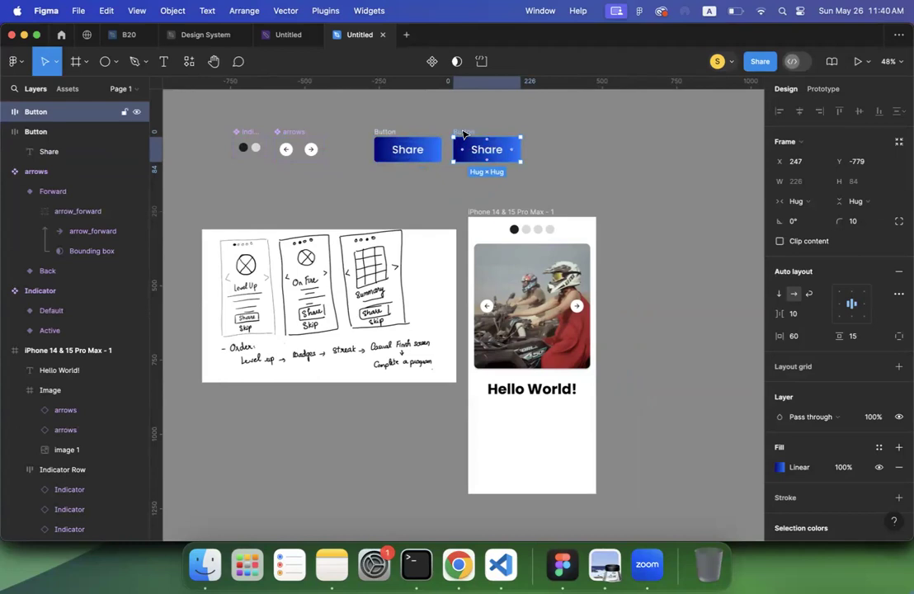
# Darken the duplicate button's gradient, setting the 100% stop to 02004D and the 0% stop to 004DA8
pyautogui.click(780, 468)
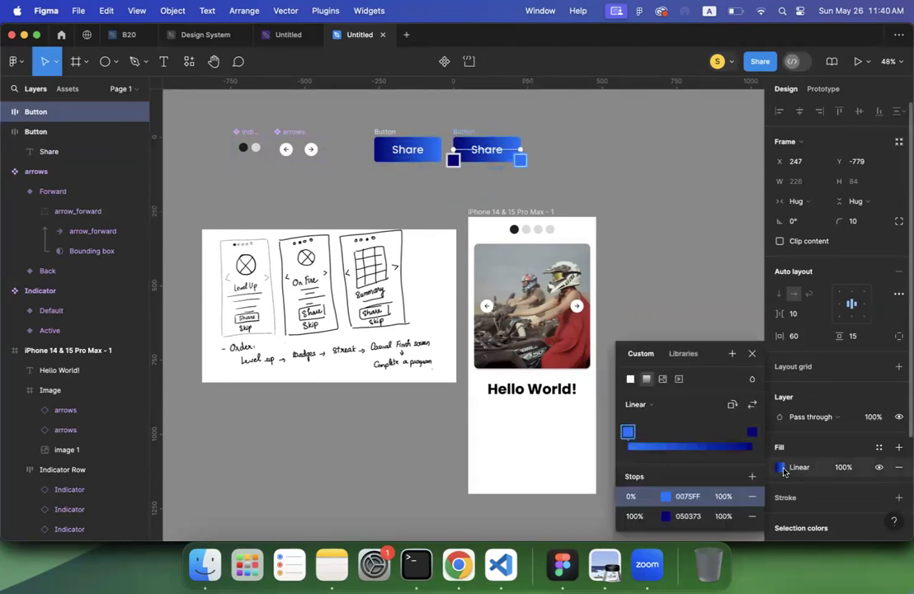
pyautogui.click(753, 433)
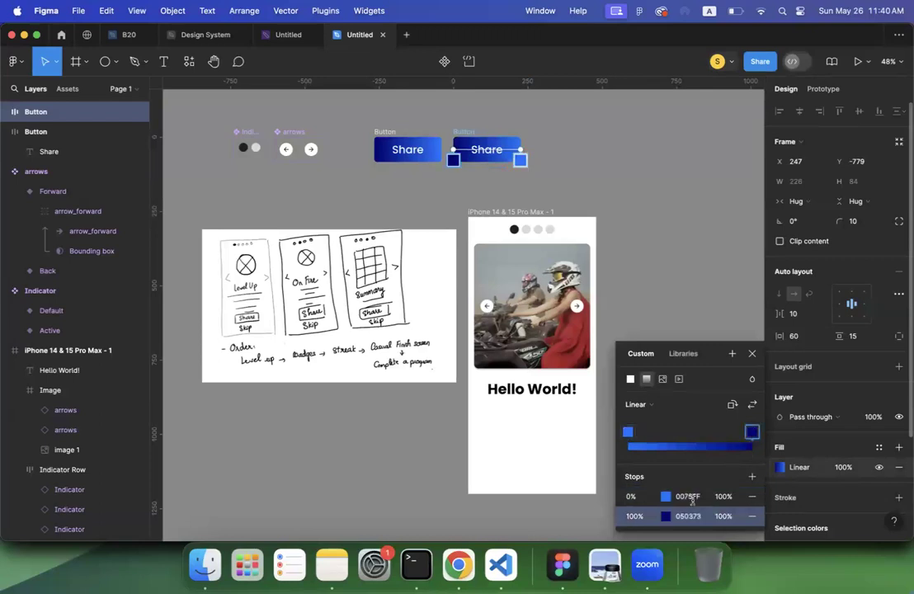
pyautogui.click(666, 516)
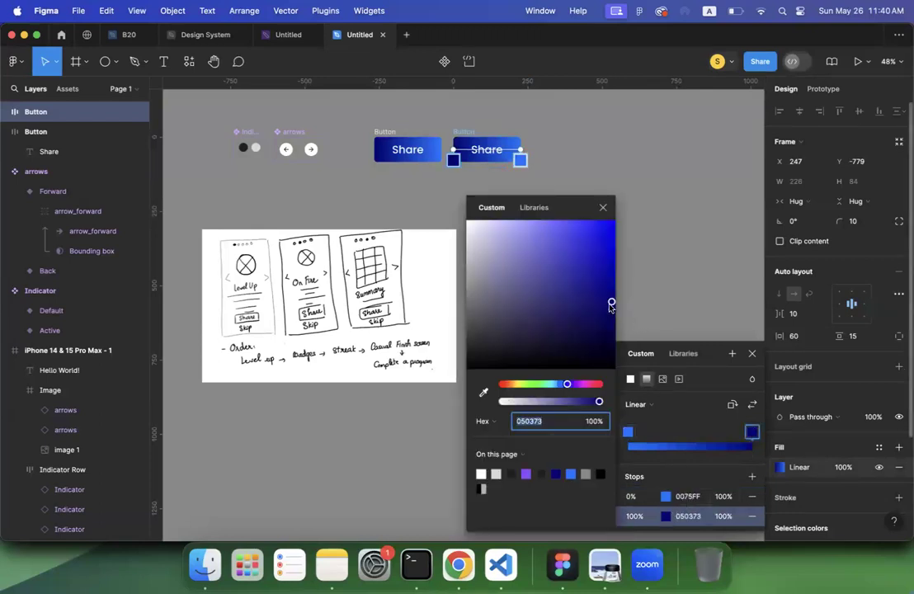
pyautogui.moveTo(611, 305); pyautogui.dragTo(620, 330)
pyautogui.click(629, 431)
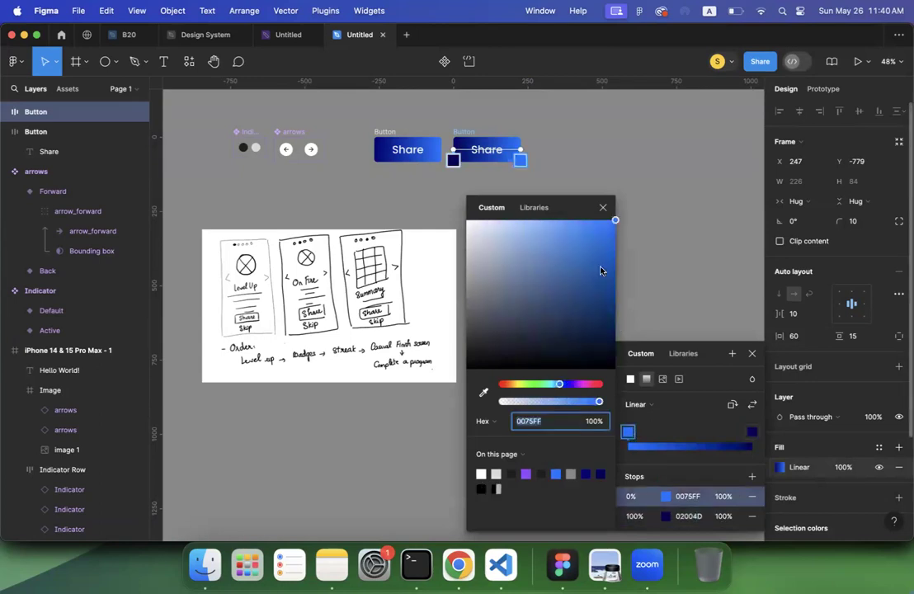
pyautogui.moveTo(615, 220); pyautogui.dragTo(624, 278)
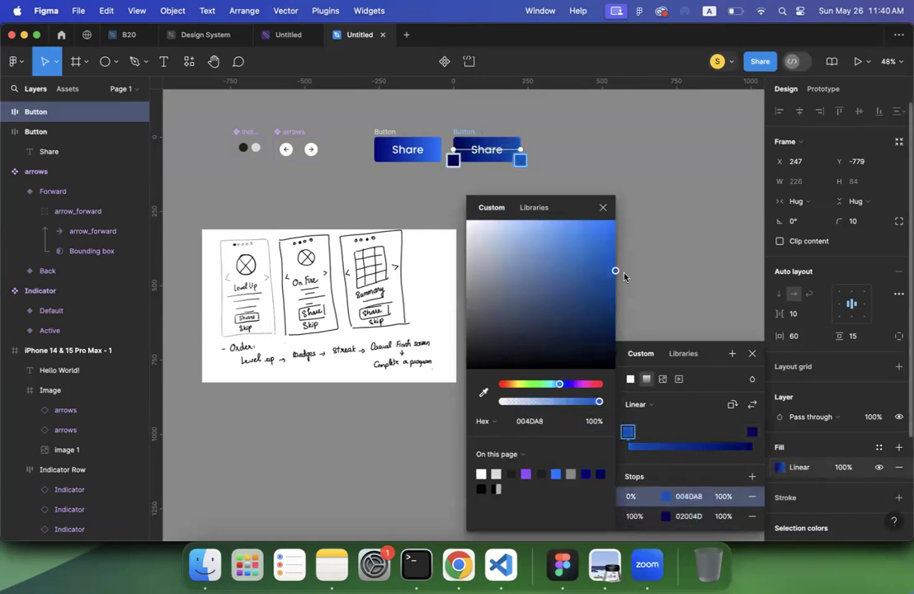
pyautogui.click(677, 223)
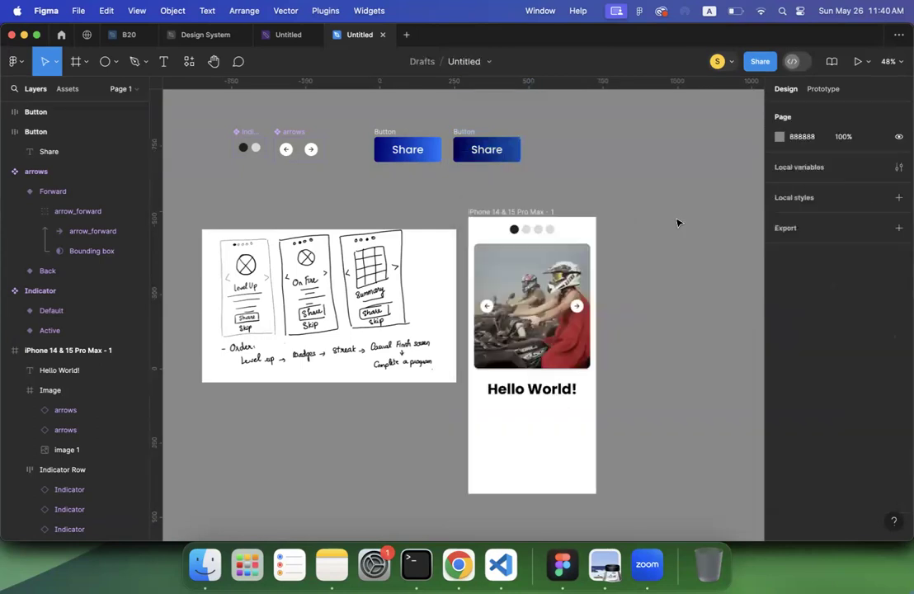
# Rename the original button frame "Default" and the darker duplicate "Hover"
pyautogui.click(386, 131)
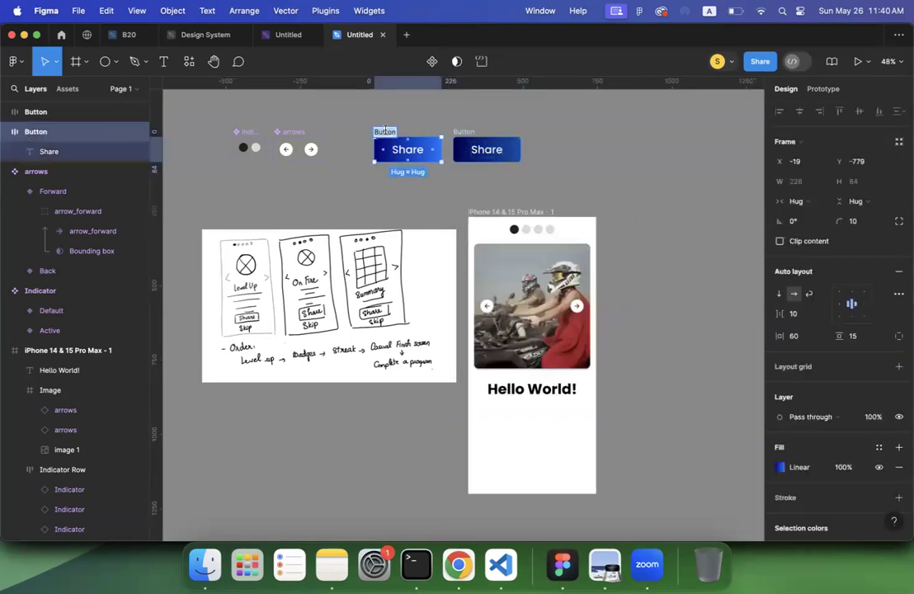
pyautogui.write('Default')
pyautogui.press('Return')
pyautogui.click(464, 130)
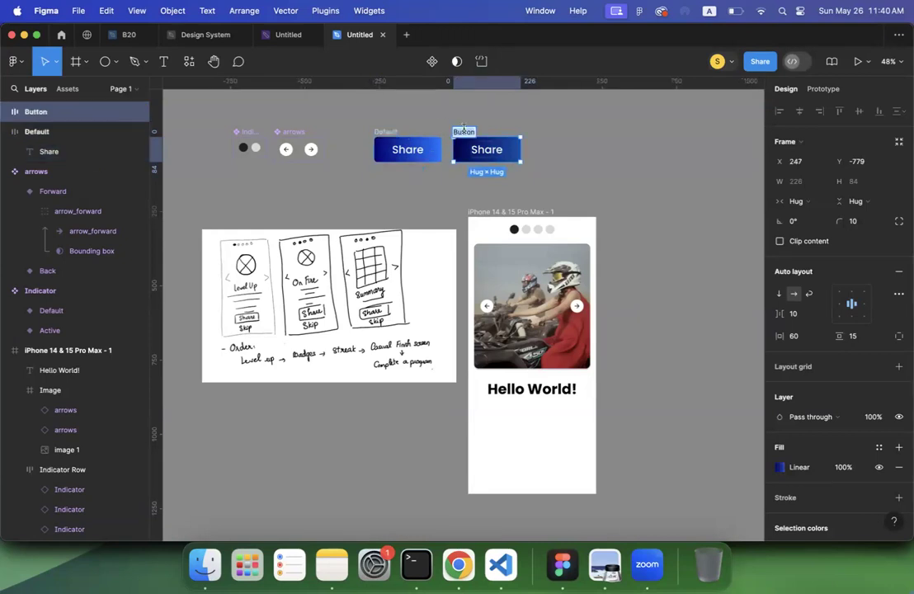
pyautogui.write('Hover')
pyautogui.press('Return')
pyautogui.click(532, 129)
# Duplicate the Hover button to its right and rename the copy "Inactive"
pyautogui.click(457, 132)
pyautogui.press('super+d')
pyautogui.doubleClick(541, 131)
pyautogui.write('In')
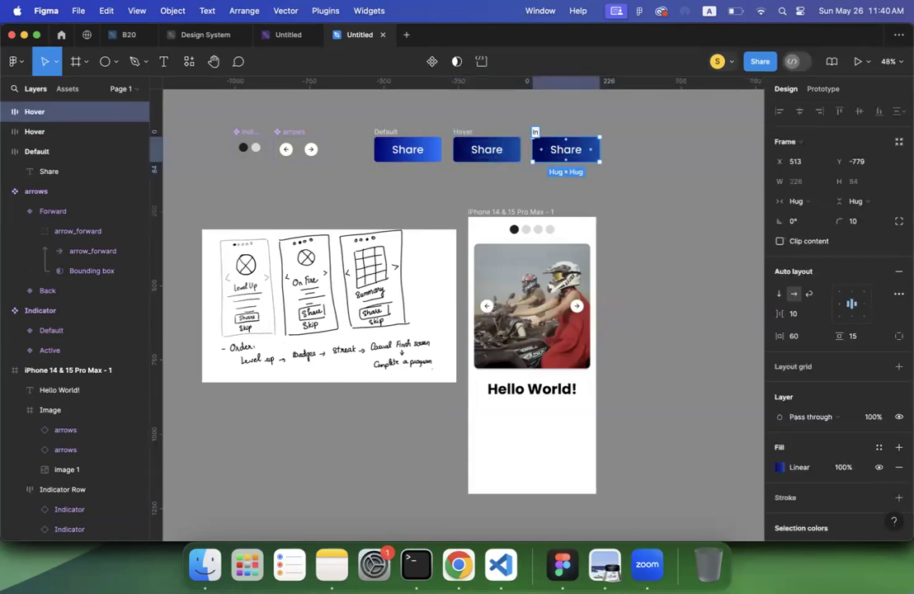
pyautogui.write('active')
pyautogui.press('Return')
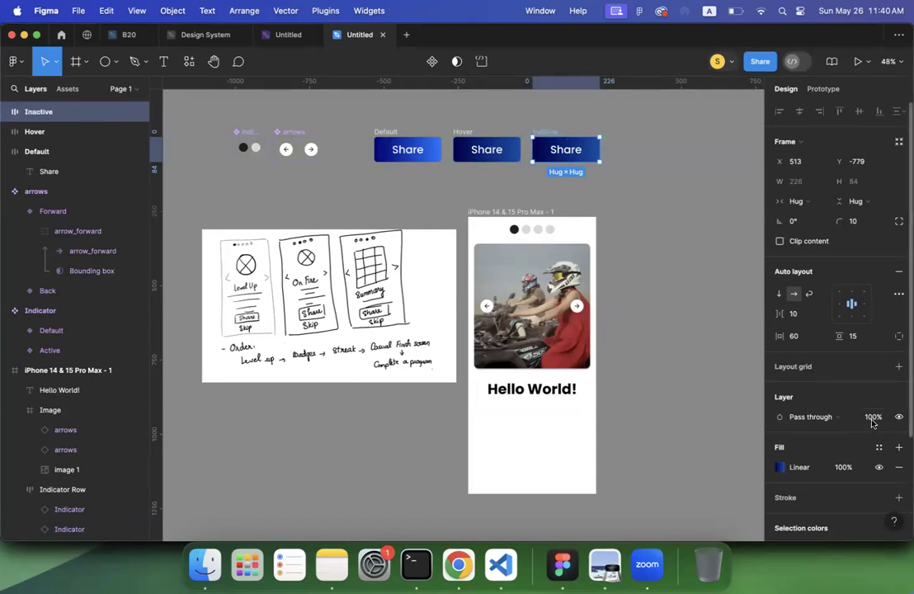
# Set the Inactive button's gradient fill opacity to 50%
pyautogui.click(844, 468)
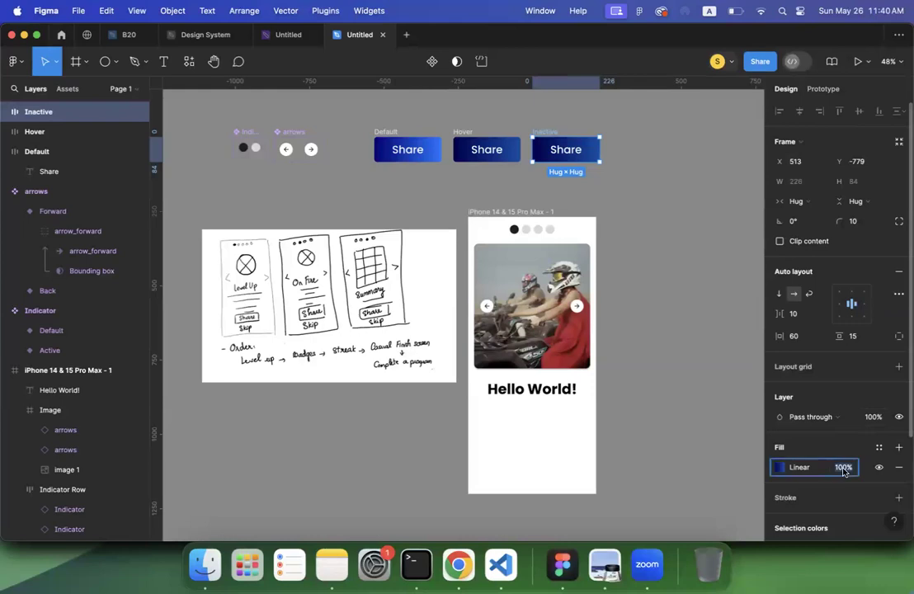
pyautogui.write('50')
pyautogui.press('Return')
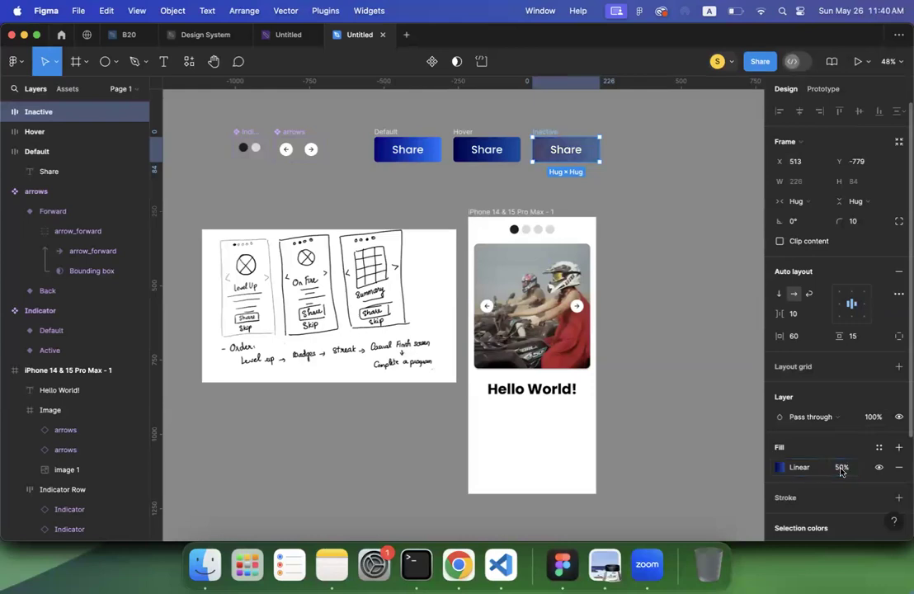
pyautogui.click(644, 295)
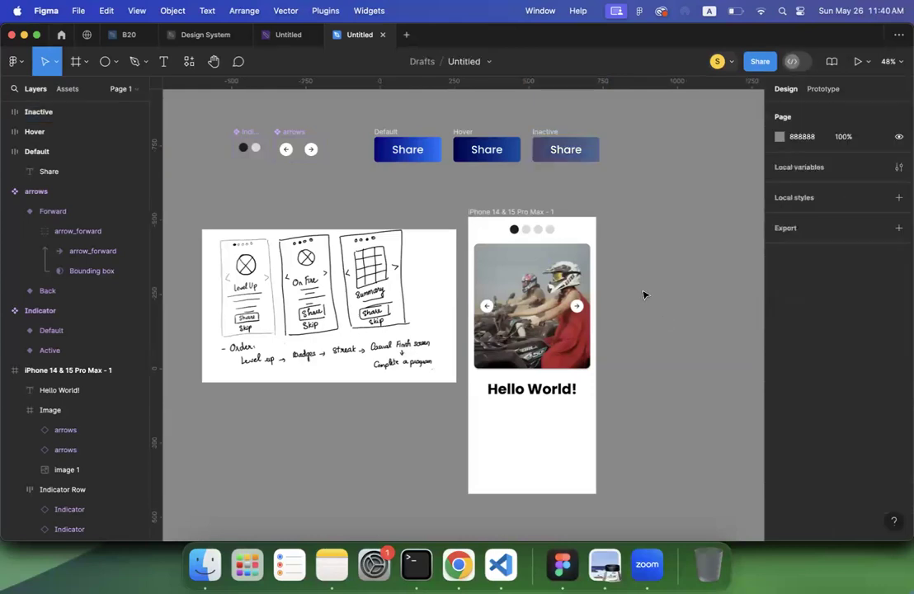
# Combine the Default, Hover and Inactive buttons into a component set and rename it "Button"
pyautogui.moveTo(358, 113); pyautogui.dragTo(623, 185)
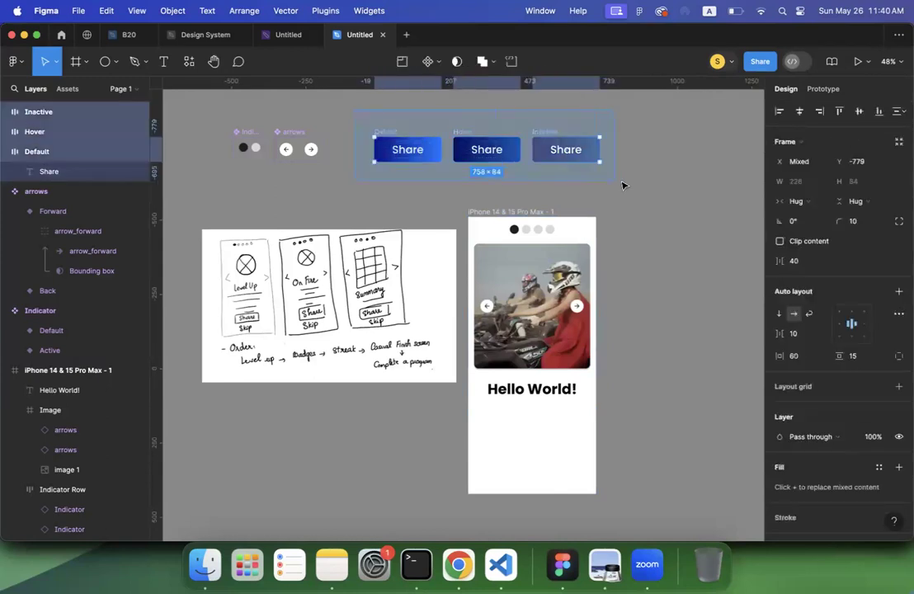
pyautogui.click(430, 62)
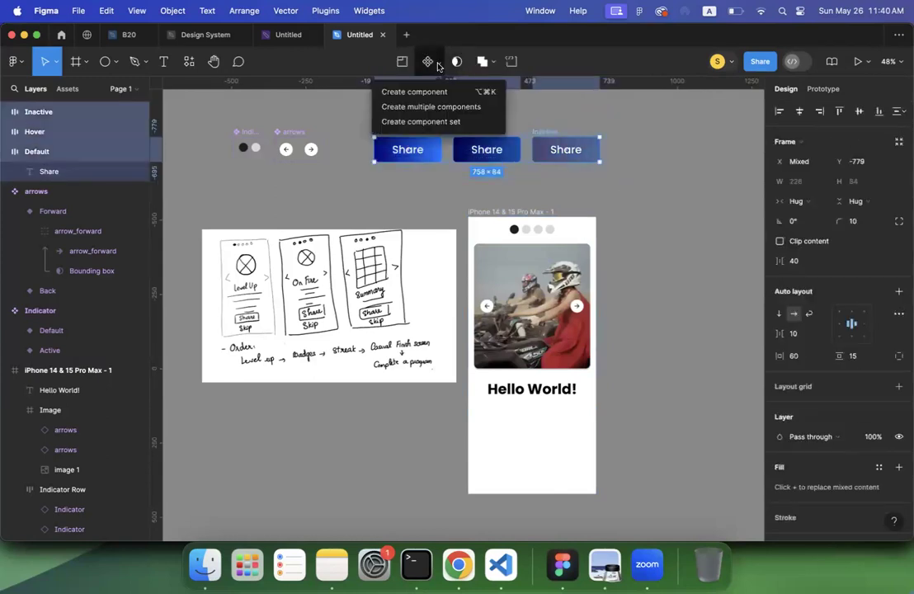
pyautogui.click(430, 122)
pyautogui.doubleClick(405, 126)
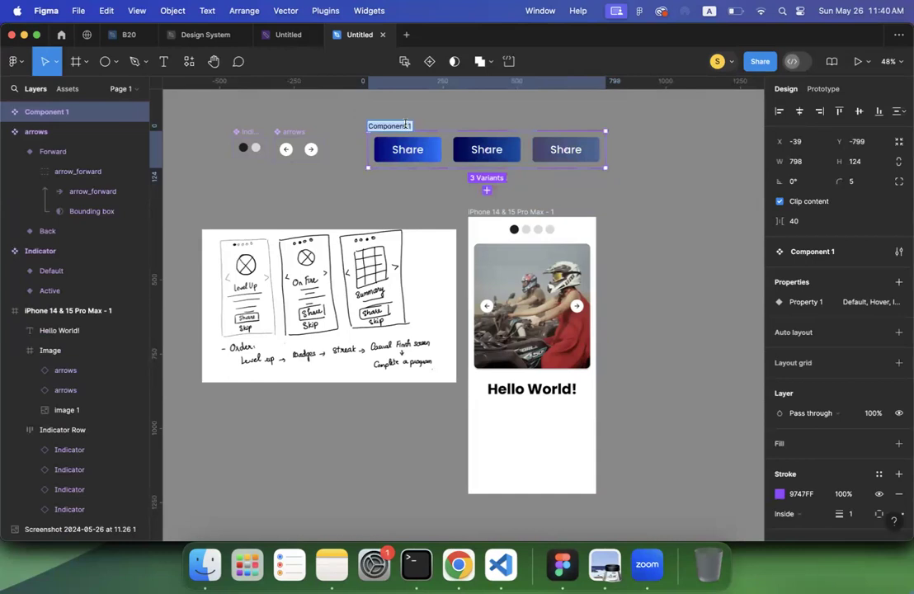
pyautogui.write('Button')
pyautogui.press('Return')
pyautogui.click(415, 159)
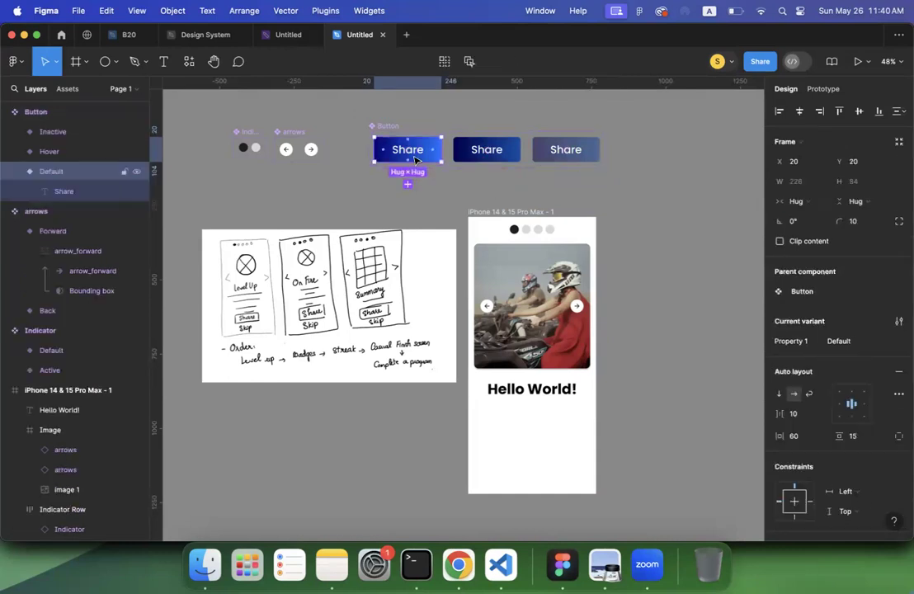
pyautogui.click(389, 128)
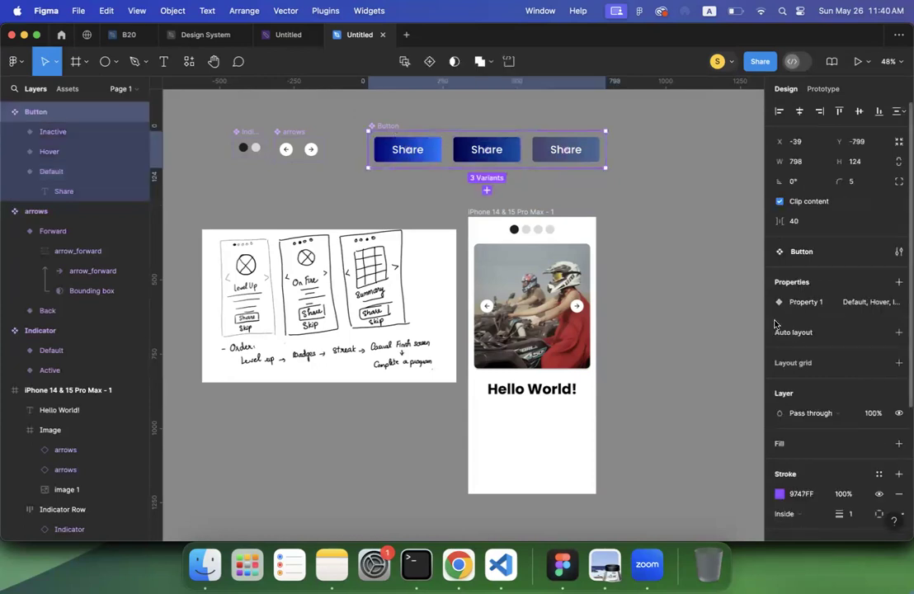
# Rename the Button component set's variant property to "State" and check the Default, Hover and Inactive variants
pyautogui.doubleClick(803, 302)
pyautogui.write('State')
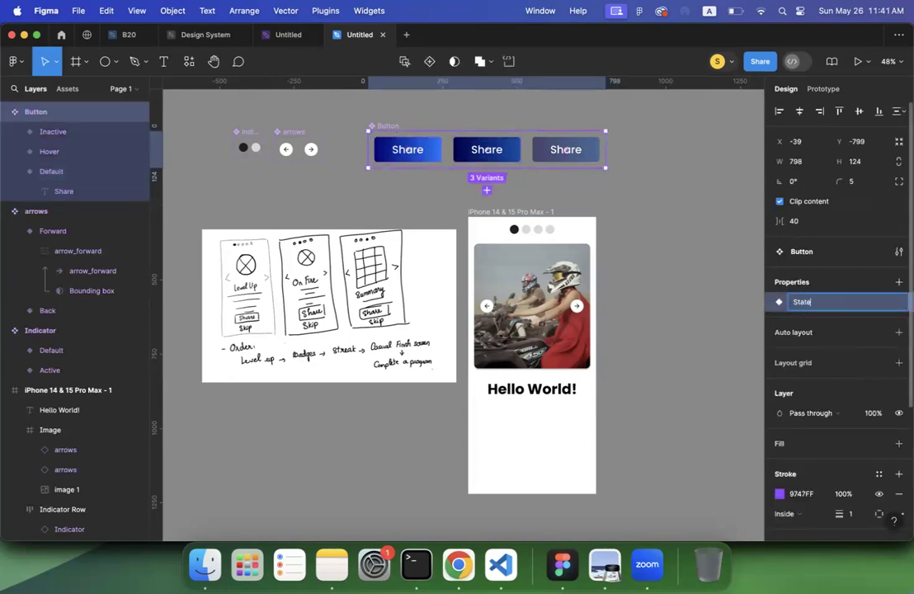
pyautogui.press('Return')
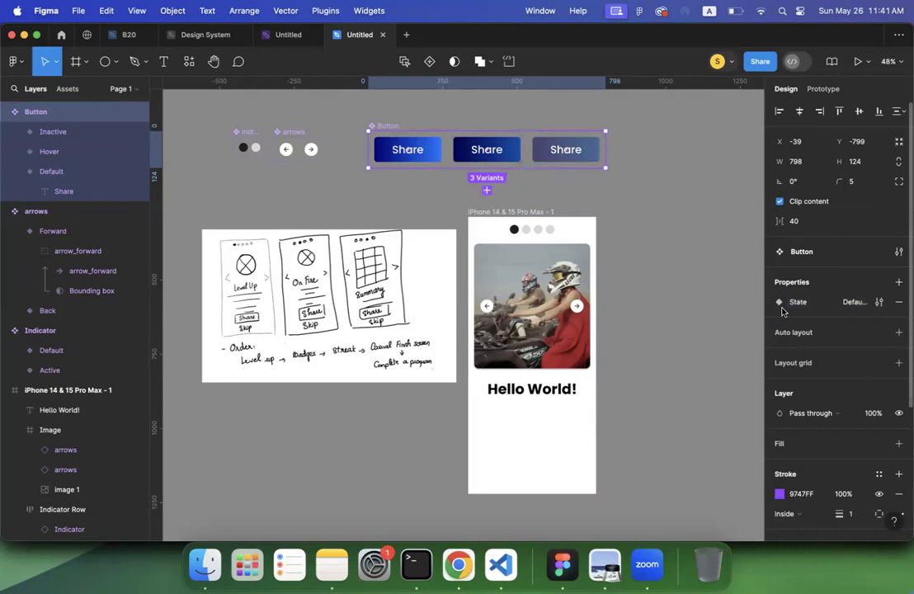
pyautogui.click(427, 159)
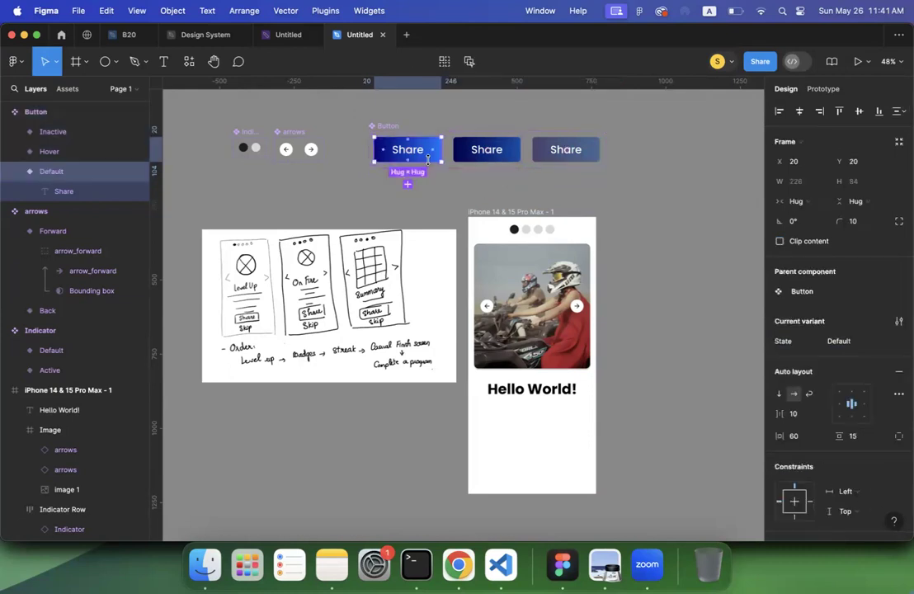
pyautogui.click(492, 162)
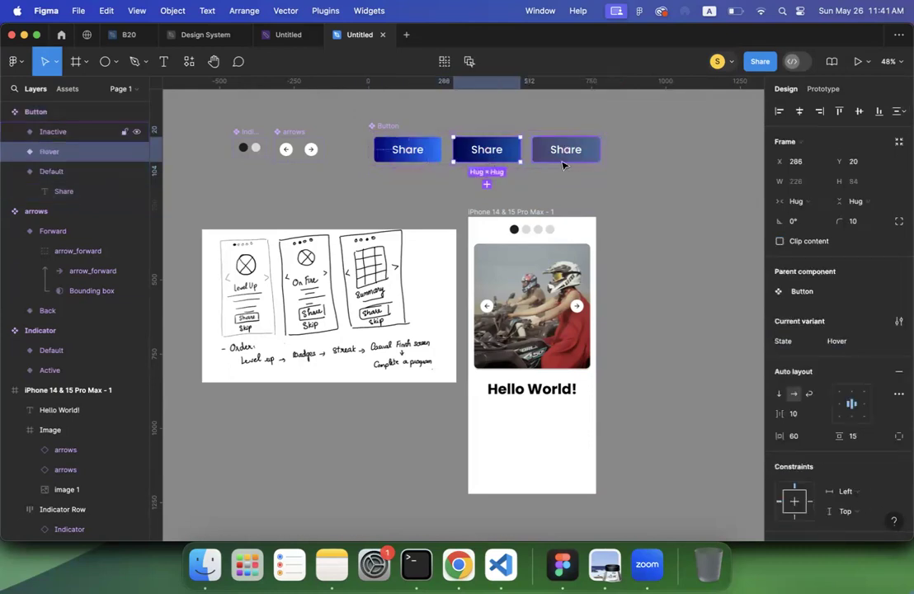
pyautogui.click(567, 161)
pyautogui.click(698, 176)
pyautogui.scroll(-5, 698, 177)
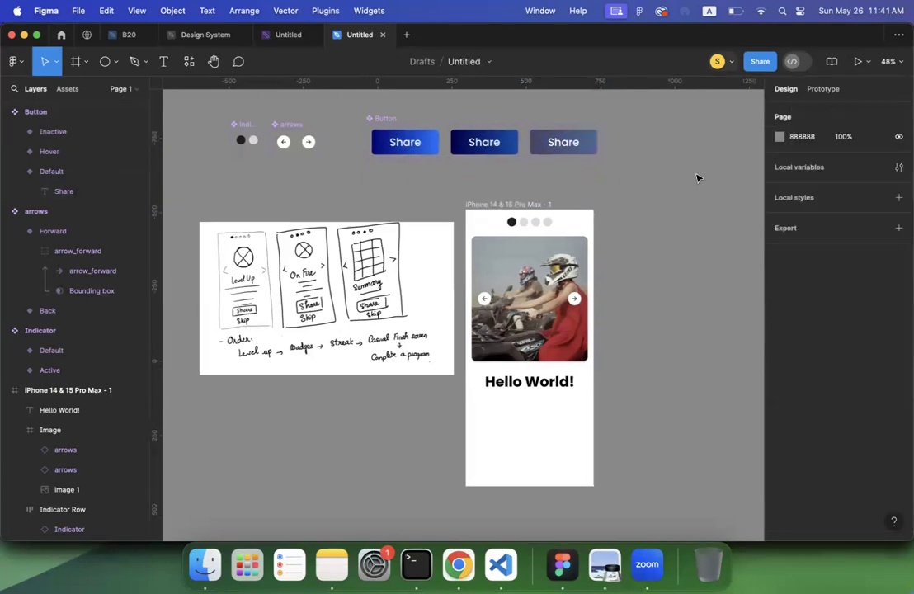
pyautogui.scroll(-3, 703, 173)
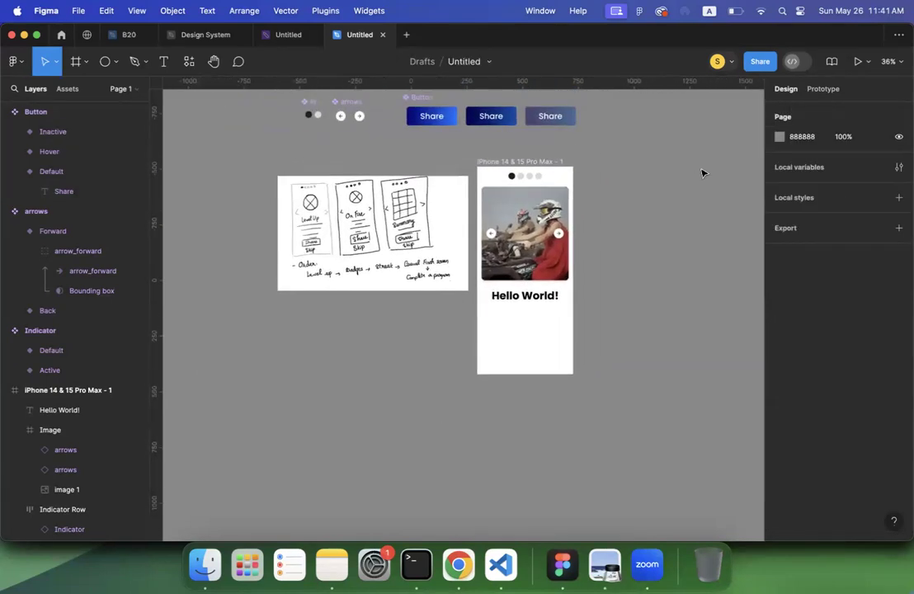
pyautogui.hscroll(1, 703, 173)
pyautogui.scroll(1, 466, 143)
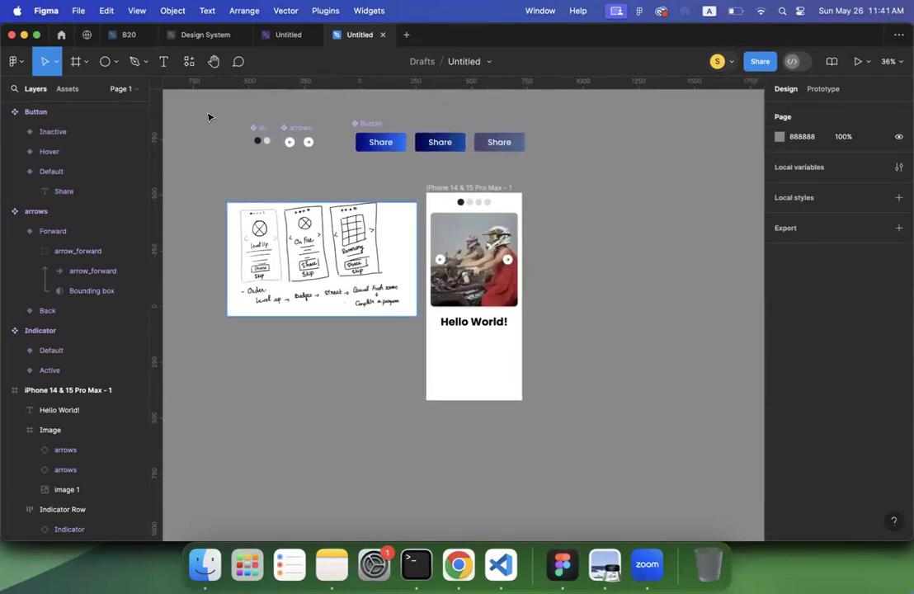
pyautogui.click(166, 61)
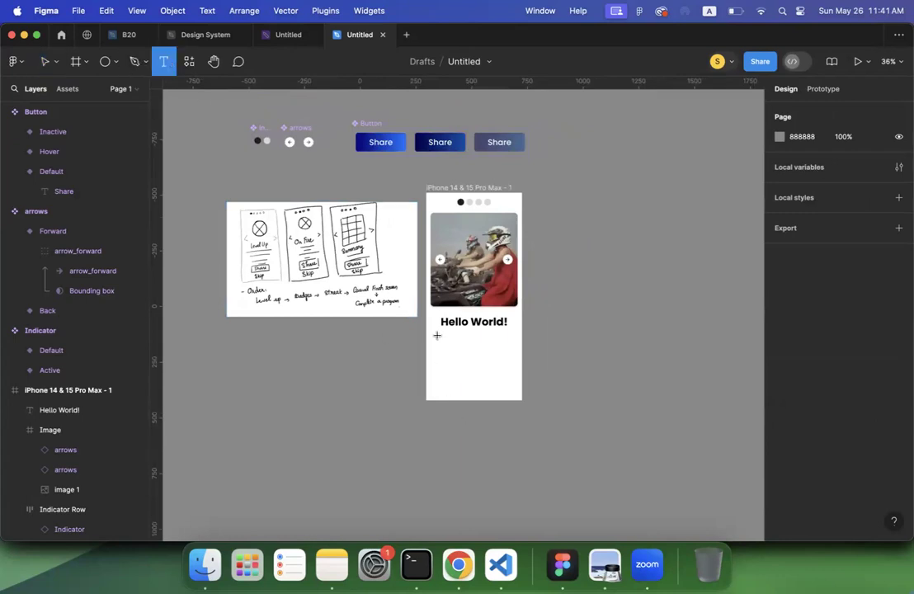
pyautogui.moveTo(434, 326); pyautogui.dragTo(516, 382)
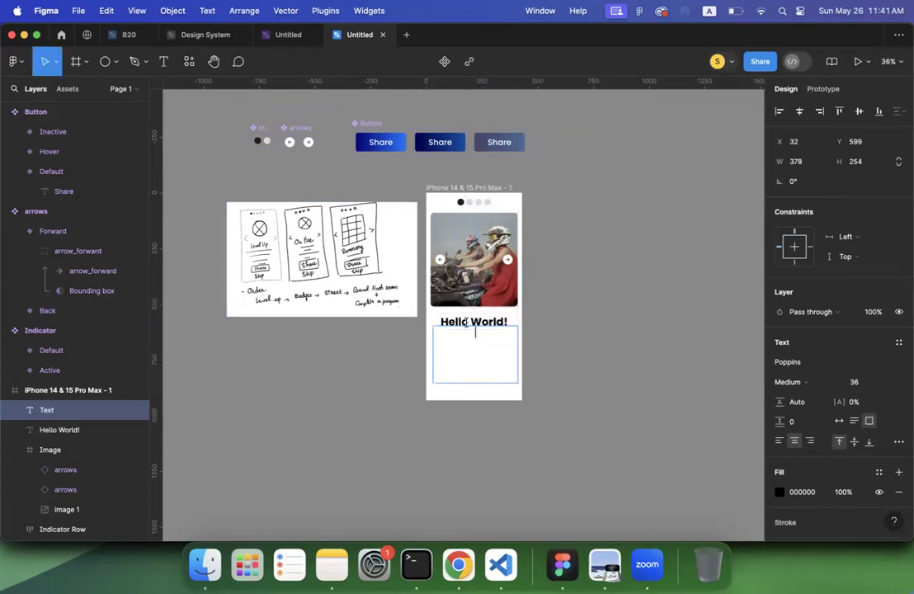
pyautogui.scroll(10, 466, 324)
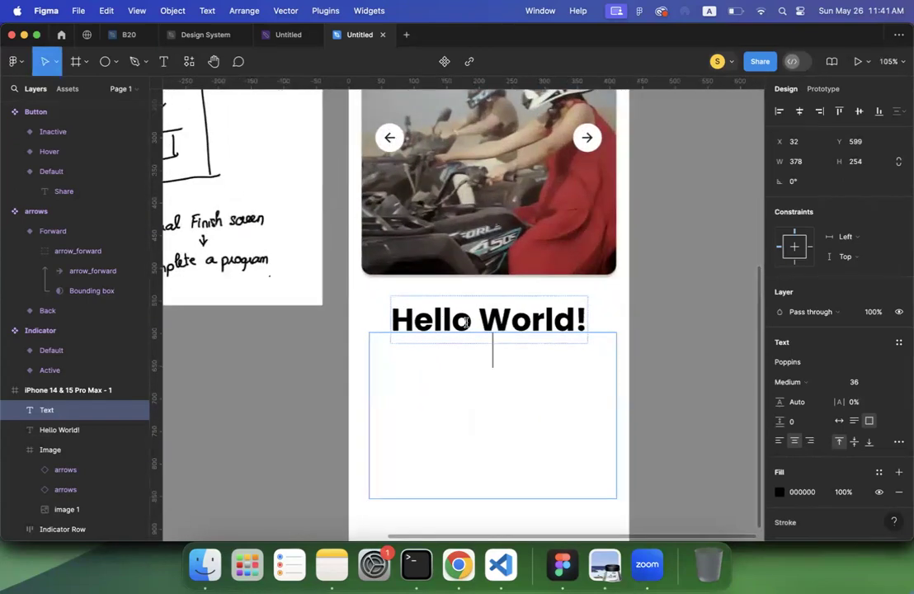
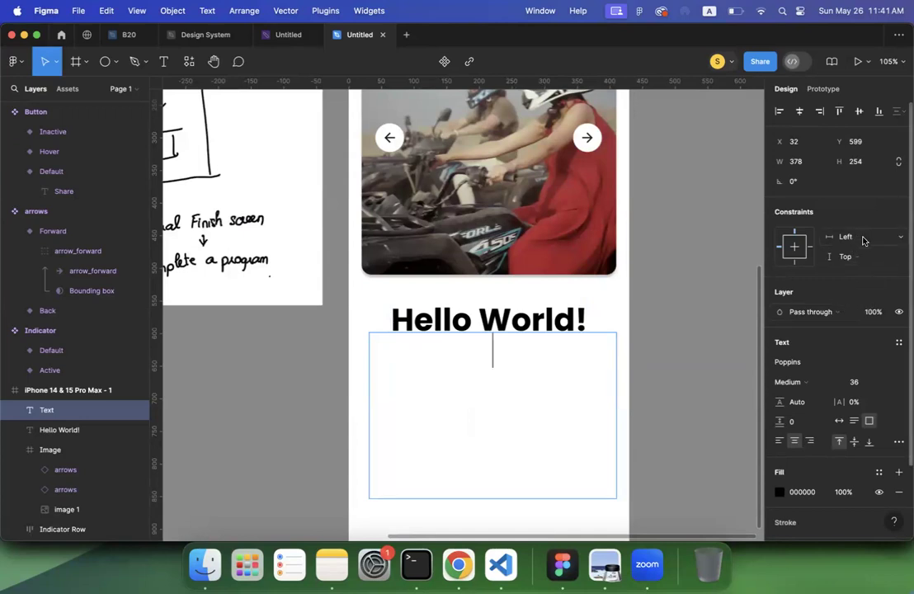
pyautogui.scroll(-1, 681, 227)
pyautogui.scroll(-4, 682, 228)
pyautogui.scroll(2, 681, 228)
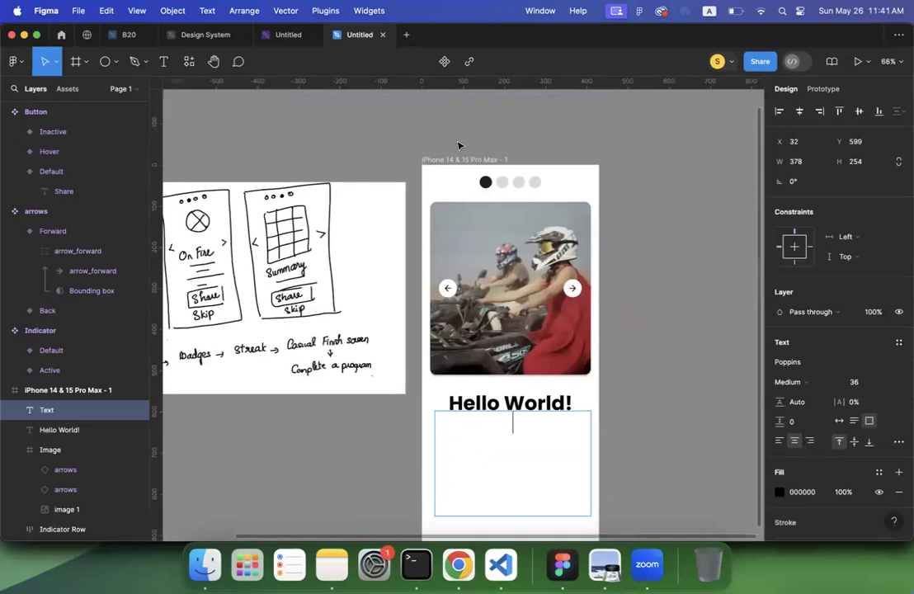
pyautogui.press('Escape')
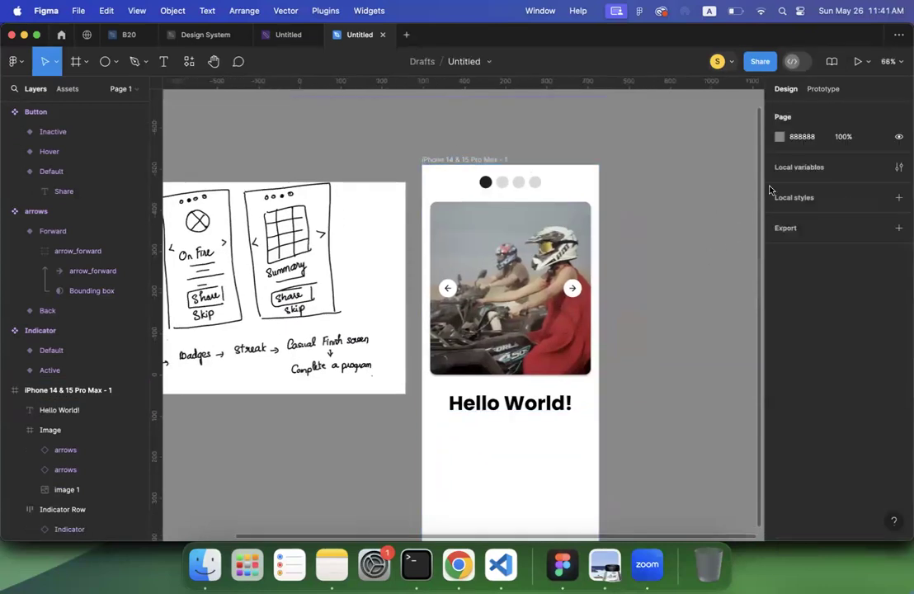
# Add a layout grid to the iPhone 14 & 15 Pro Max frame and switch its type to Columns
pyautogui.click(467, 165)
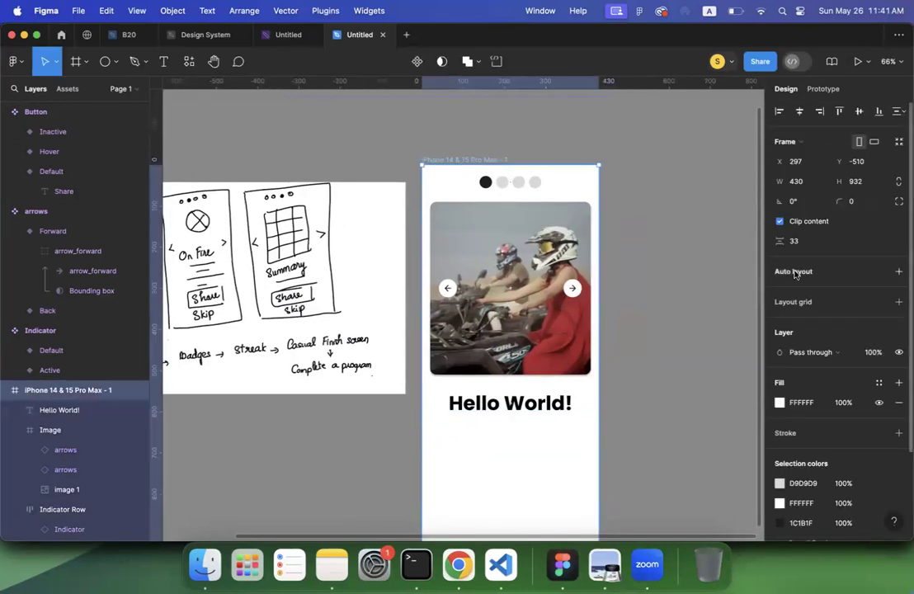
pyautogui.scroll(-1, 796, 271)
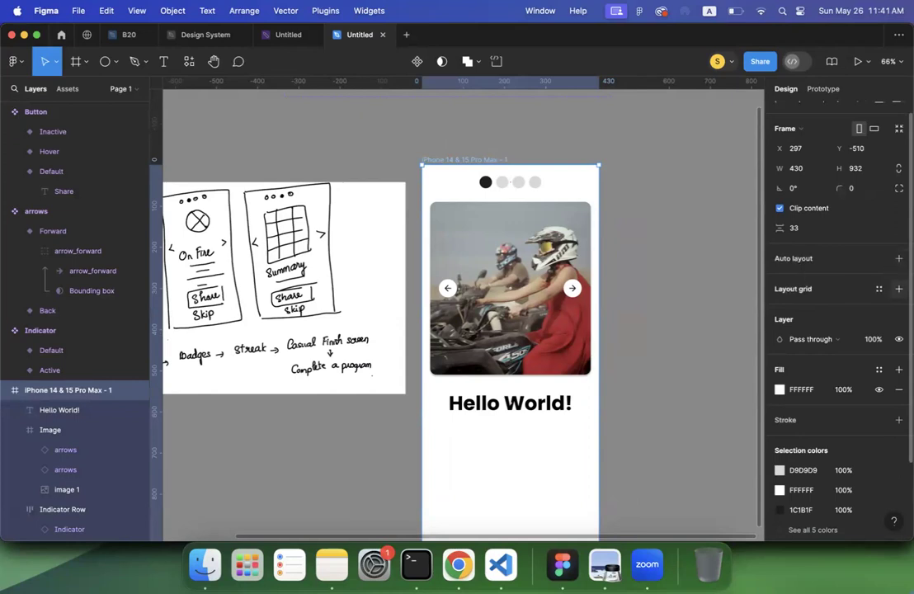
pyautogui.click(899, 288)
pyautogui.click(780, 309)
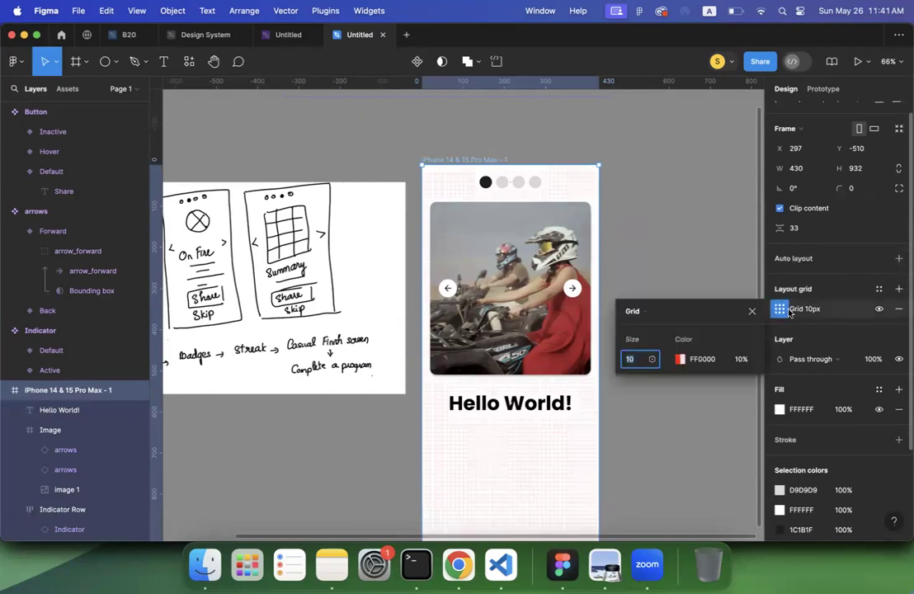
pyautogui.click(645, 311)
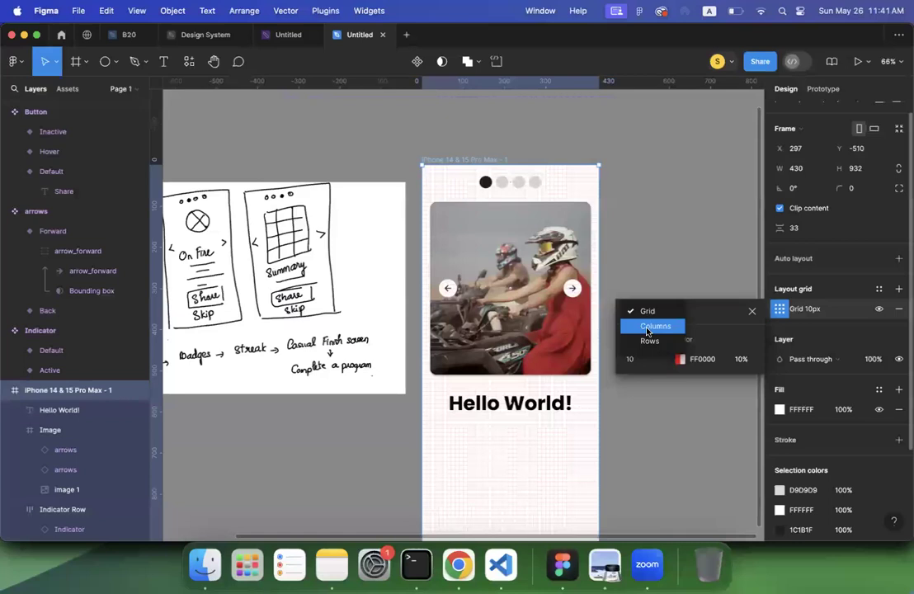
pyautogui.click(648, 329)
pyautogui.click(639, 237)
pyautogui.hscroll(3, 638, 237)
pyautogui.scroll(-2, 638, 237)
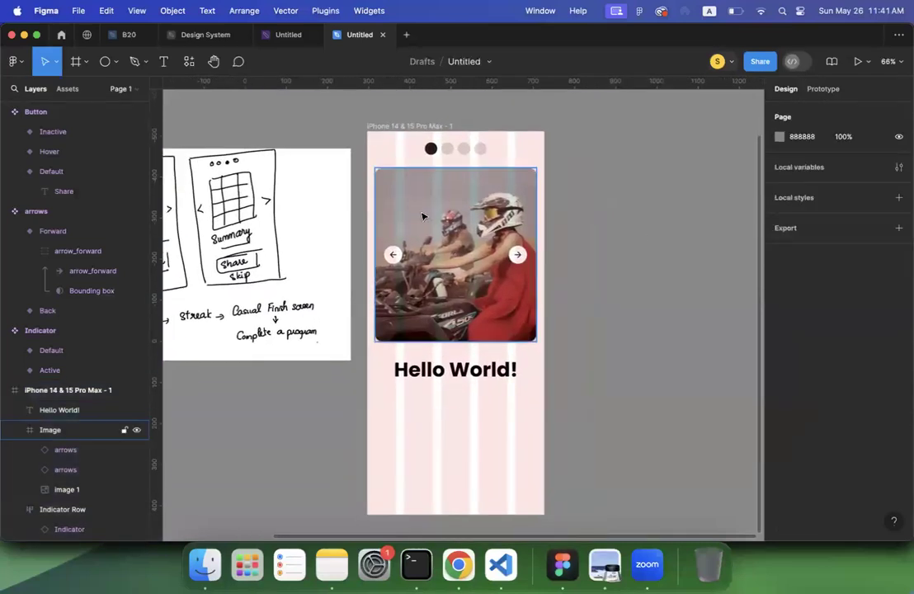
# Set the phone frame's column grid to a count of 4 and a margin of 30
pyautogui.click(384, 126)
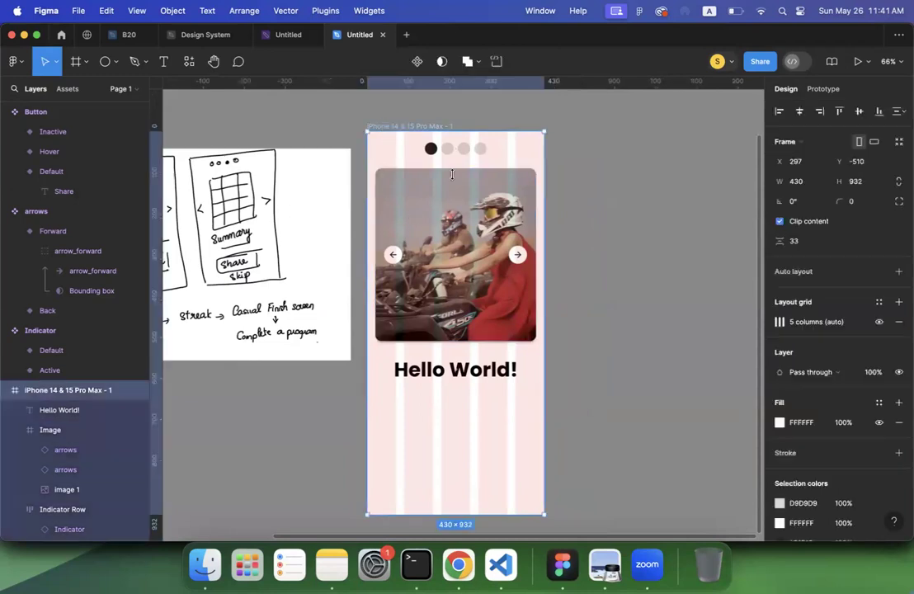
pyautogui.click(778, 322)
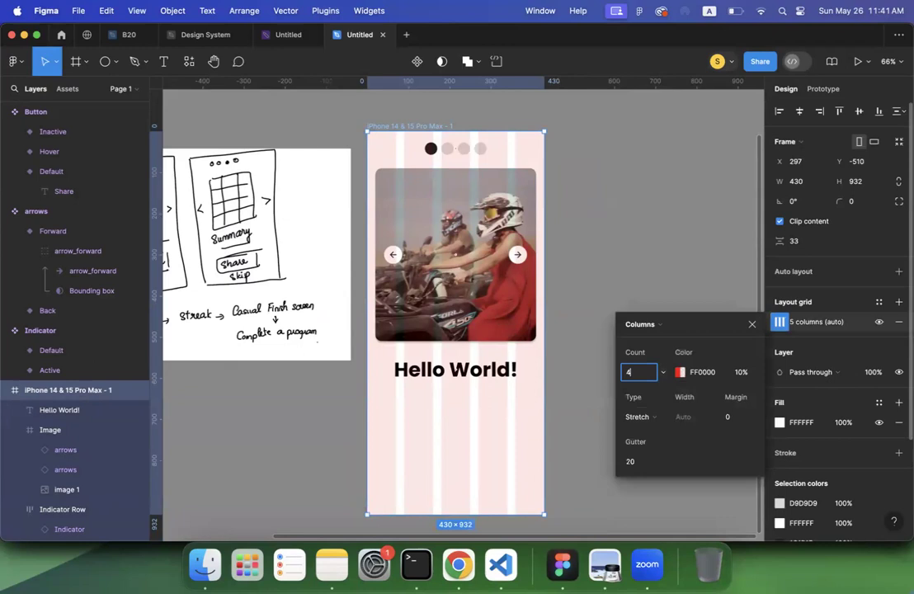
pyautogui.write('4')
pyautogui.press('Return')
pyautogui.click(642, 466)
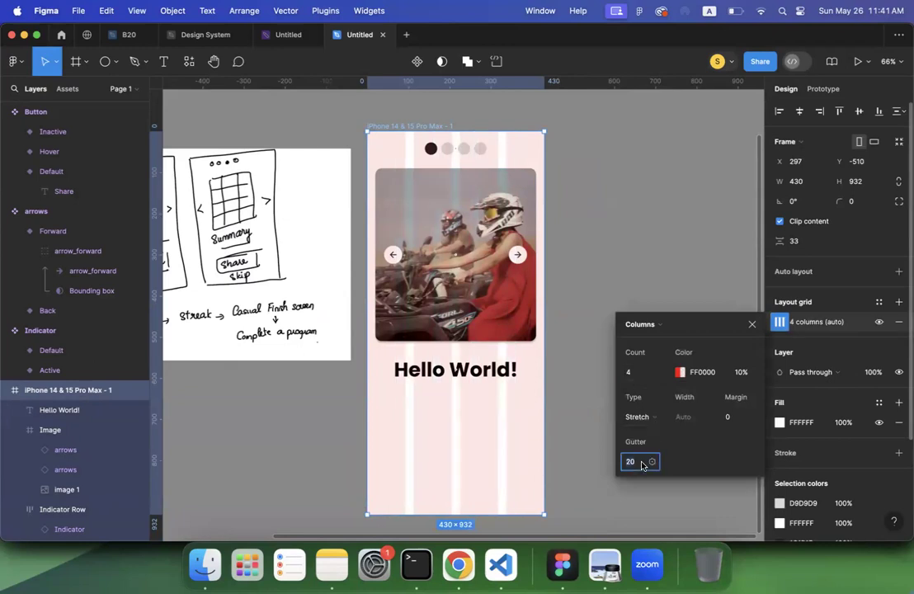
pyautogui.click(731, 418)
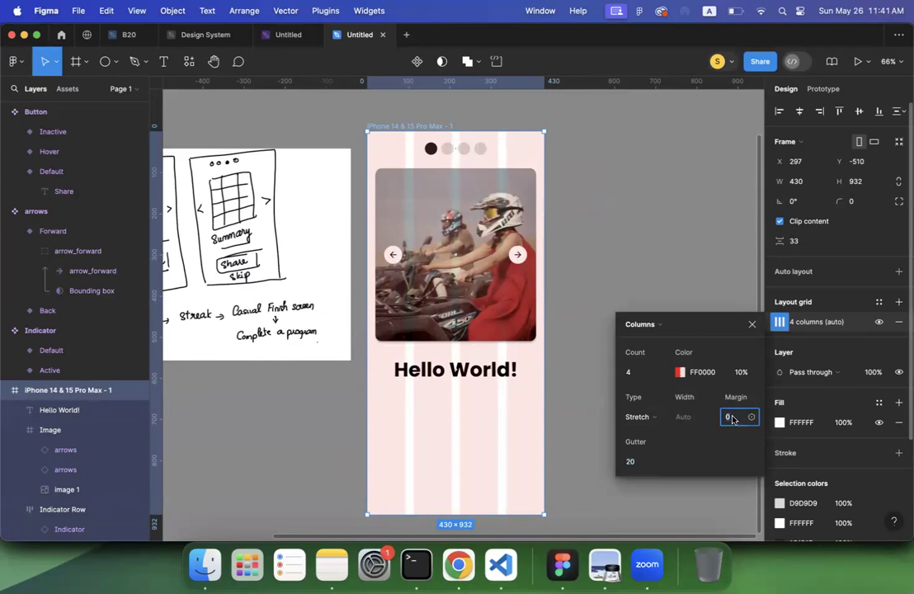
pyautogui.press('Return')
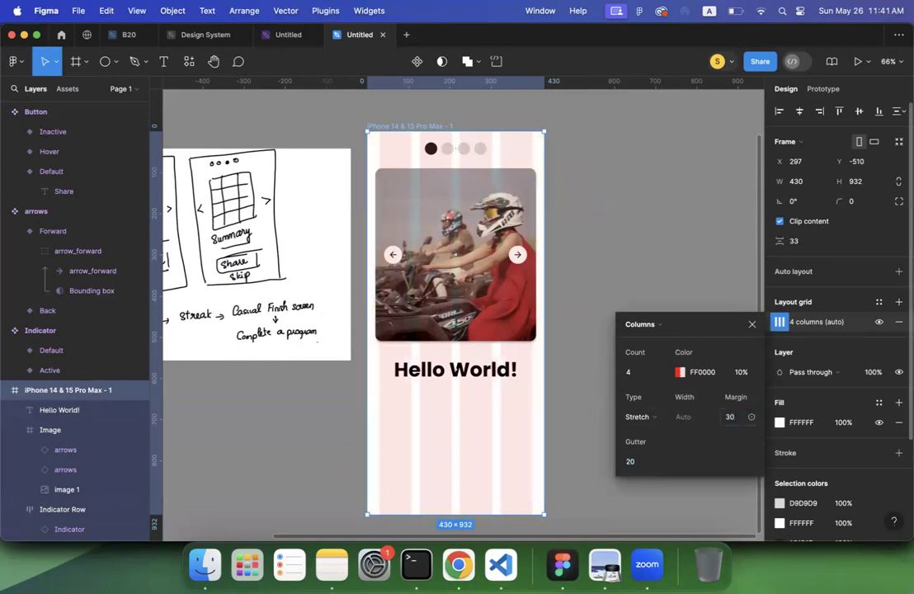
pyautogui.click(598, 216)
# Resize the Image frame to fit the outer grid columns, at X 30 with a width of 370
pyautogui.scroll(5, 598, 217)
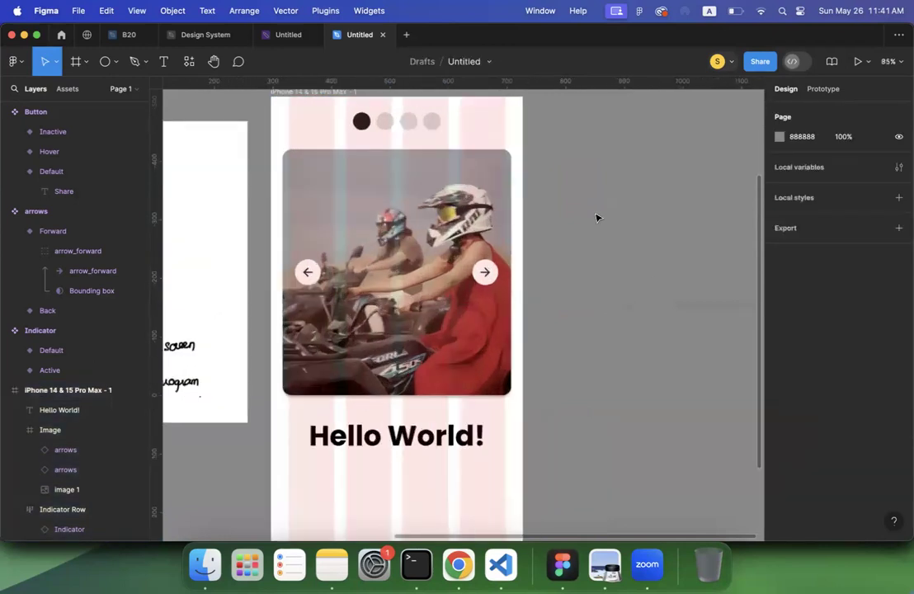
pyautogui.scroll(3, 598, 216)
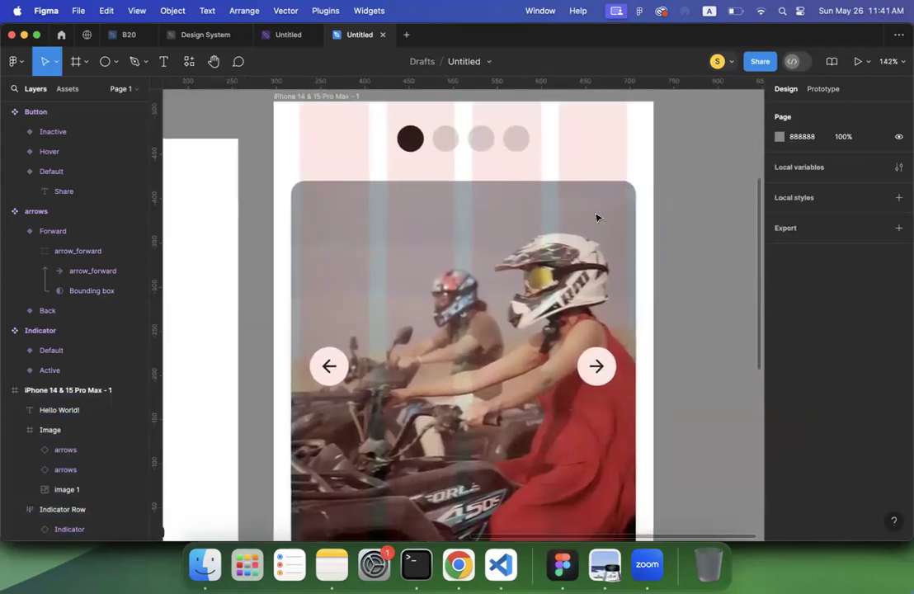
pyautogui.click(296, 230)
pyautogui.moveTo(290, 268); pyautogui.dragTo(299, 268)
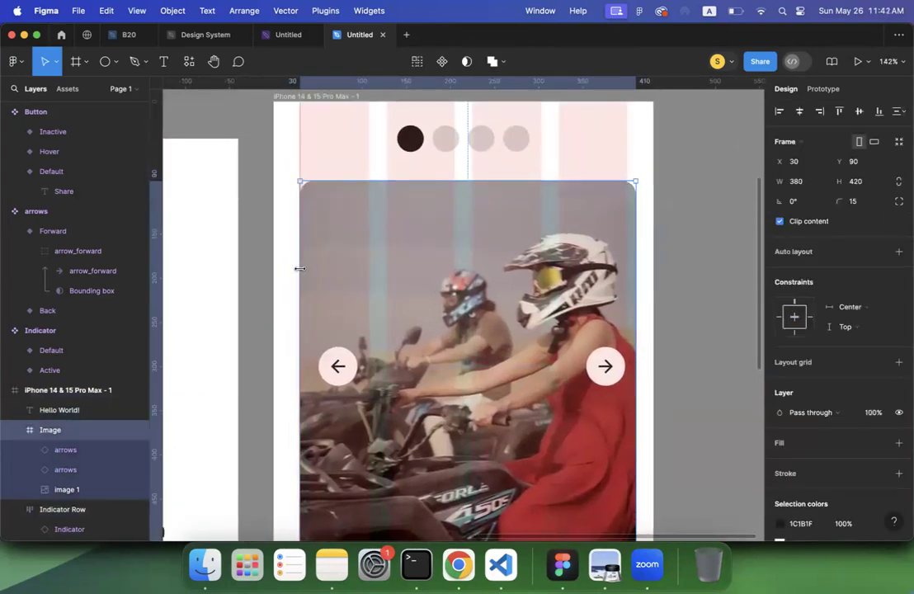
pyautogui.moveTo(637, 286); pyautogui.dragTo(629, 283)
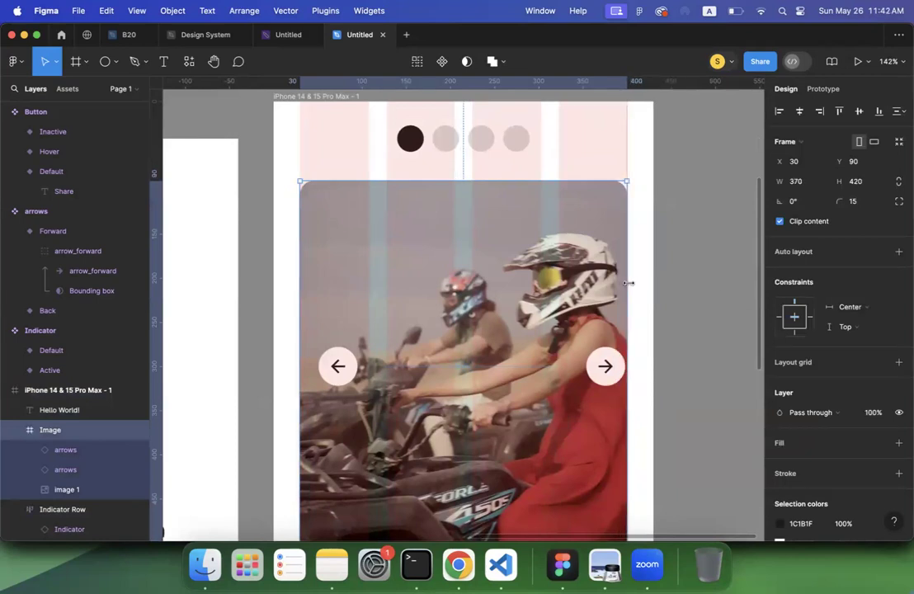
pyautogui.click(726, 284)
# Move both arrow buttons left together so they sit evenly within the narrowed image
pyautogui.click(607, 368)
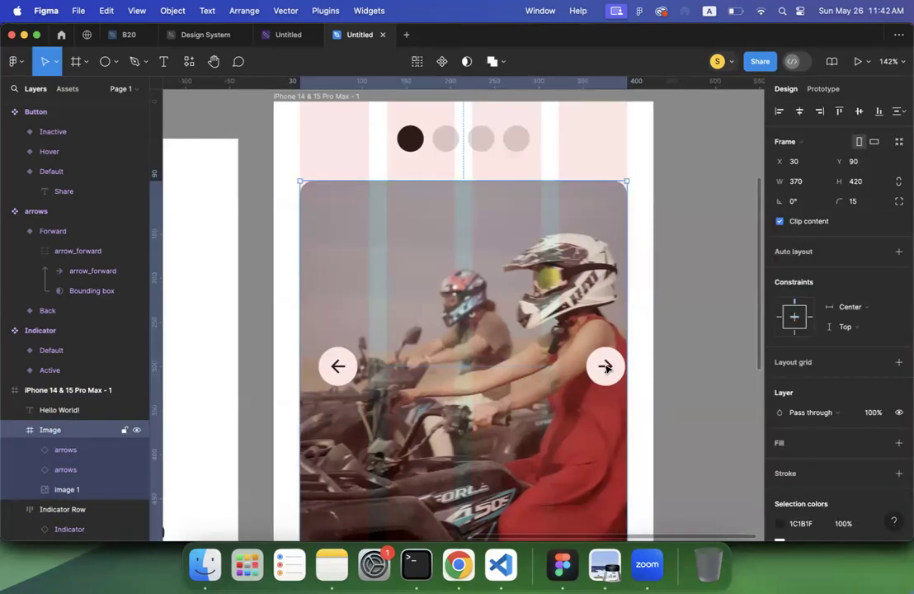
pyautogui.click(607, 367)
pyautogui.keyDown('shift'); pyautogui.click(337, 366); pyautogui.keyUp('shift')
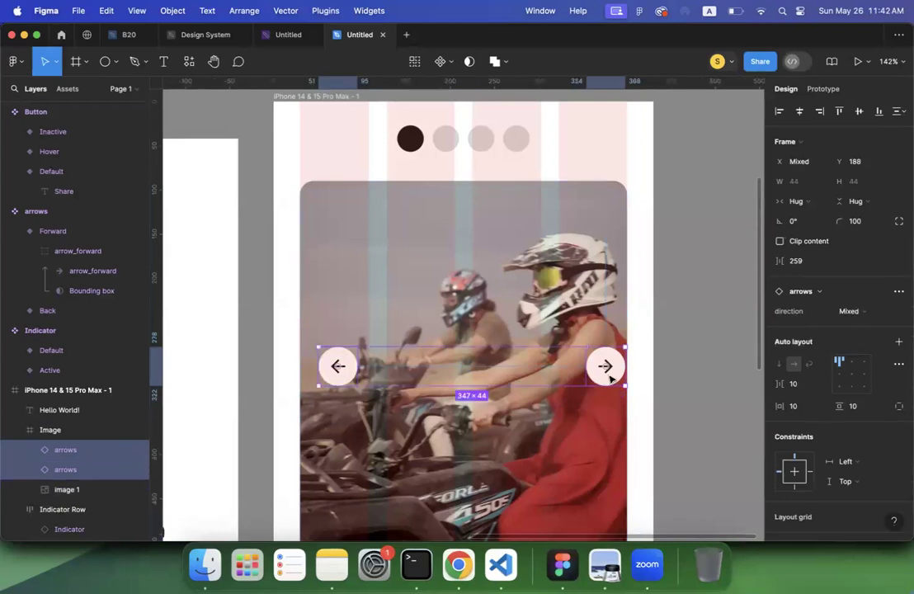
pyautogui.moveTo(611, 378); pyautogui.dragTo(600, 380)
pyautogui.click(733, 288)
# Place vertical guides on the phone frame along the image's left and right edges, at 30 and 400
pyautogui.scroll(-3, 733, 288)
pyautogui.scroll(-2, 731, 289)
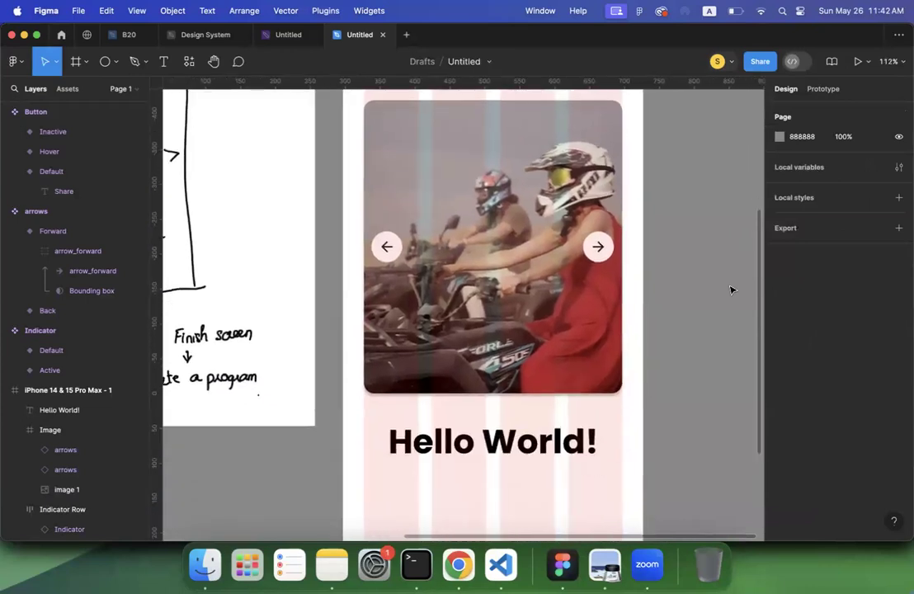
pyautogui.scroll(-3, 731, 290)
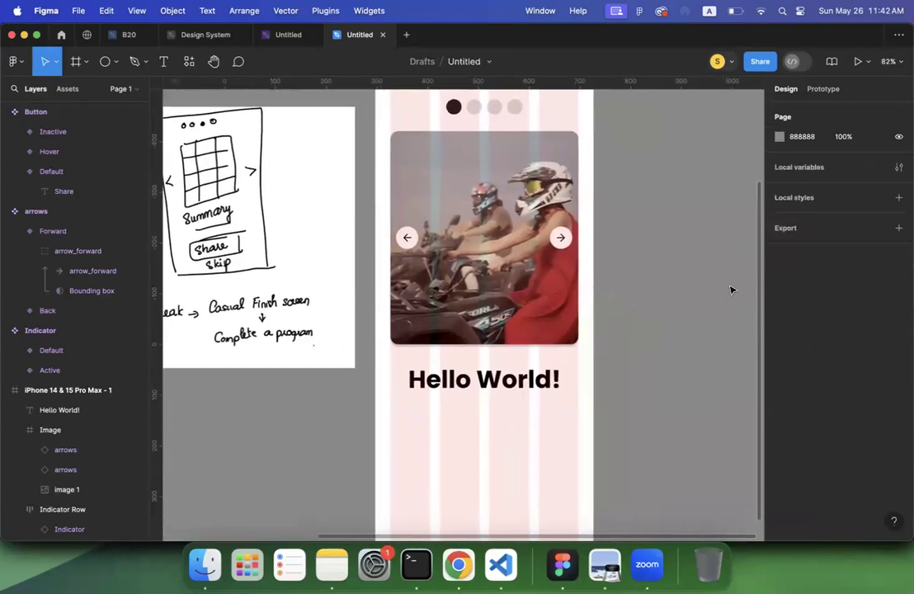
pyautogui.scroll(-2, 731, 290)
pyautogui.hscroll(2, 731, 290)
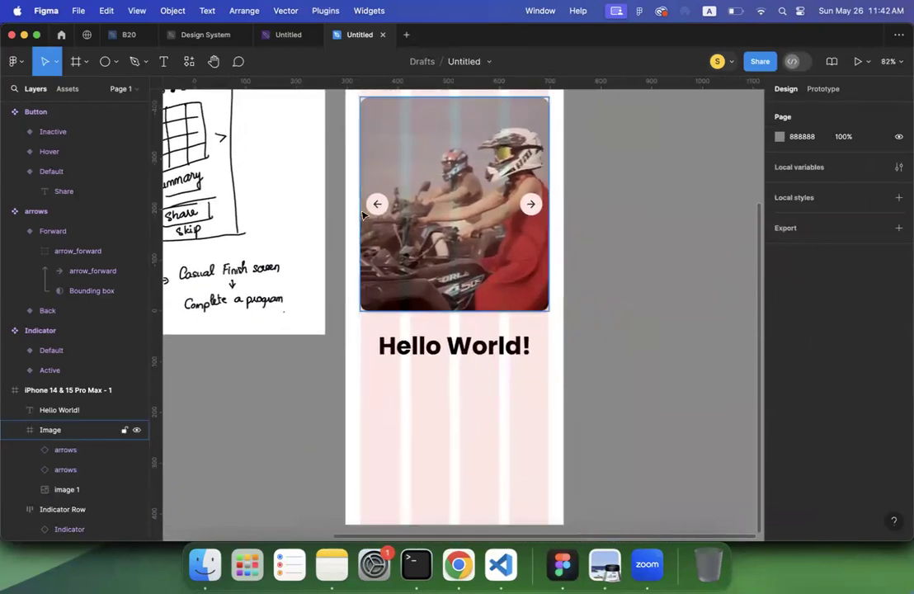
pyautogui.scroll(4, 359, 206)
pyautogui.scroll(-2, 358, 192)
pyautogui.moveTo(156, 300); pyautogui.dragTo(352, 298)
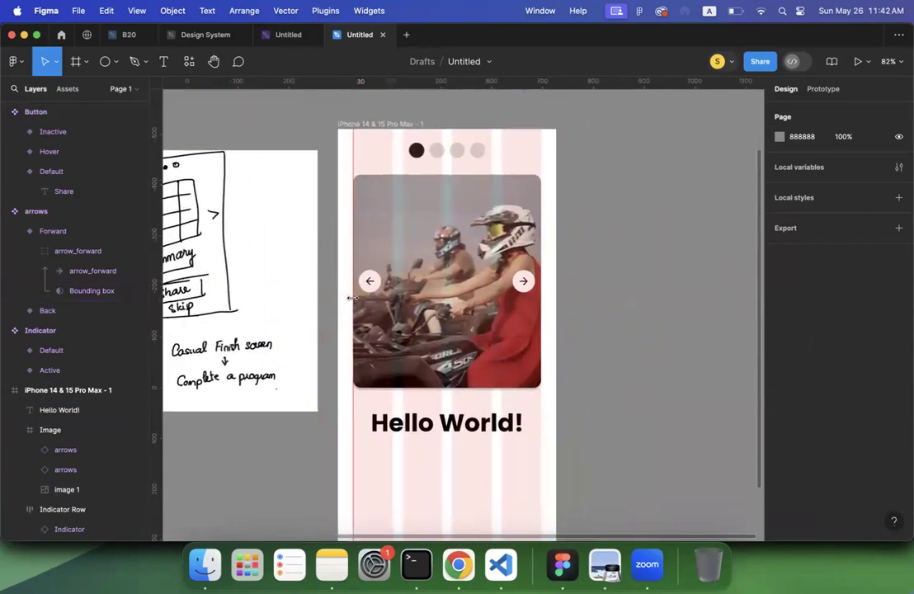
pyautogui.moveTo(154, 356)
pyautogui.mouseDown()
pyautogui.moveTo(558, 357)
pyautogui.moveTo(541, 362)
pyautogui.mouseUp()
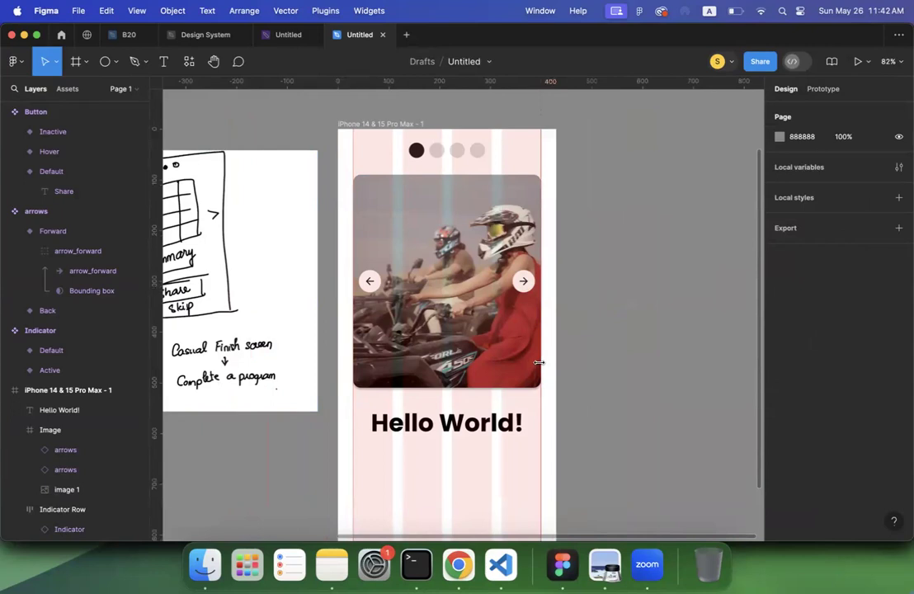
pyautogui.moveTo(157, 413)
pyautogui.mouseDown()
pyautogui.moveTo(345, 410)
pyautogui.moveTo(325, 413)
pyautogui.mouseUp()
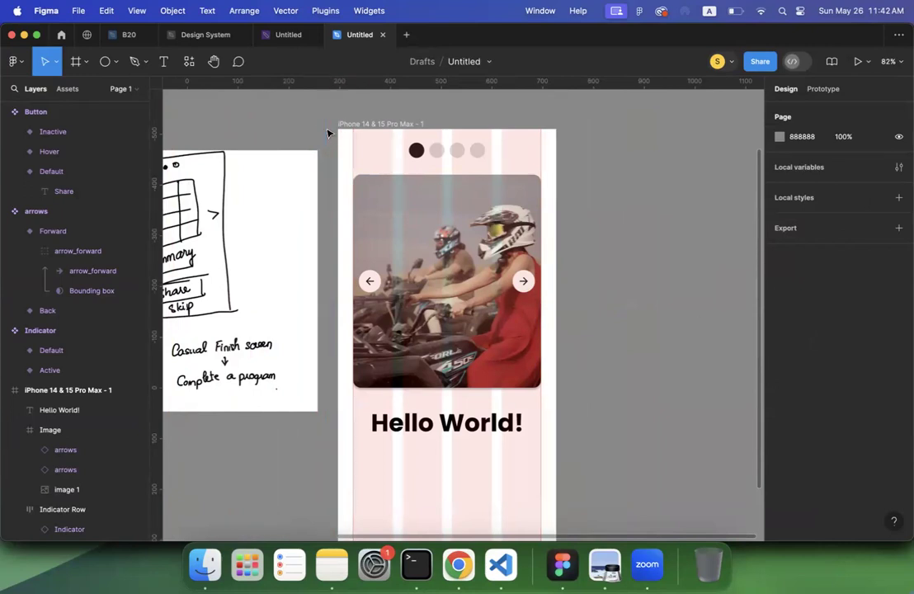
# Draw a text box about 370 by 185 below the "Hello World!" heading, spanning the outer grid columns
pyautogui.scroll(-3, 327, 132)
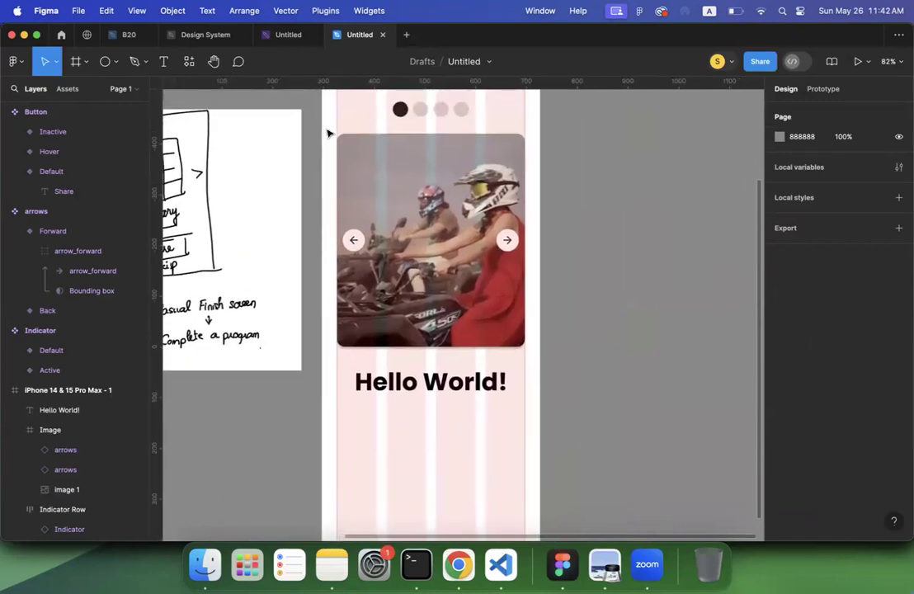
pyautogui.scroll(3, 363, 192)
pyautogui.scroll(-1, 375, 182)
pyautogui.click(414, 149)
pyautogui.click(413, 150)
pyautogui.scroll(-5, 403, 215)
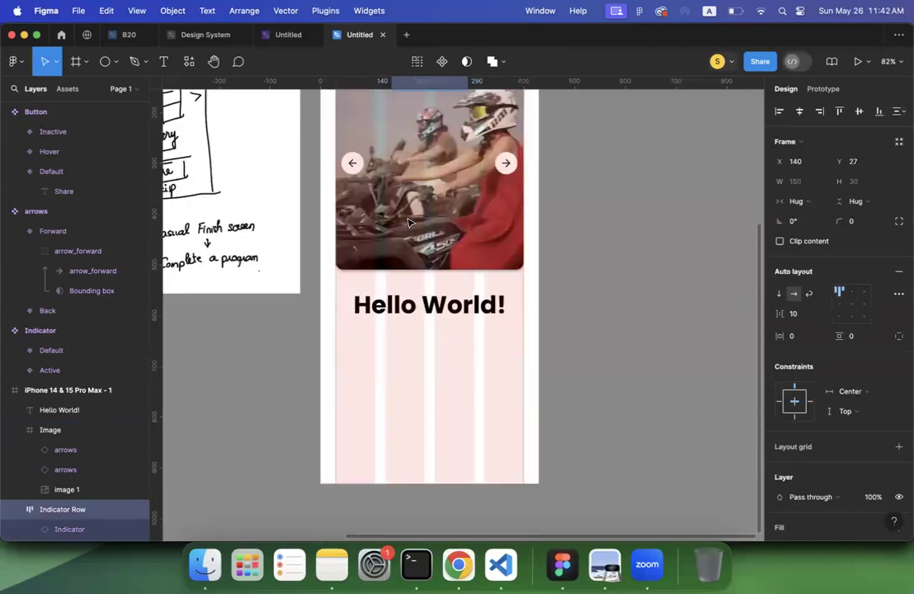
pyautogui.press('t')
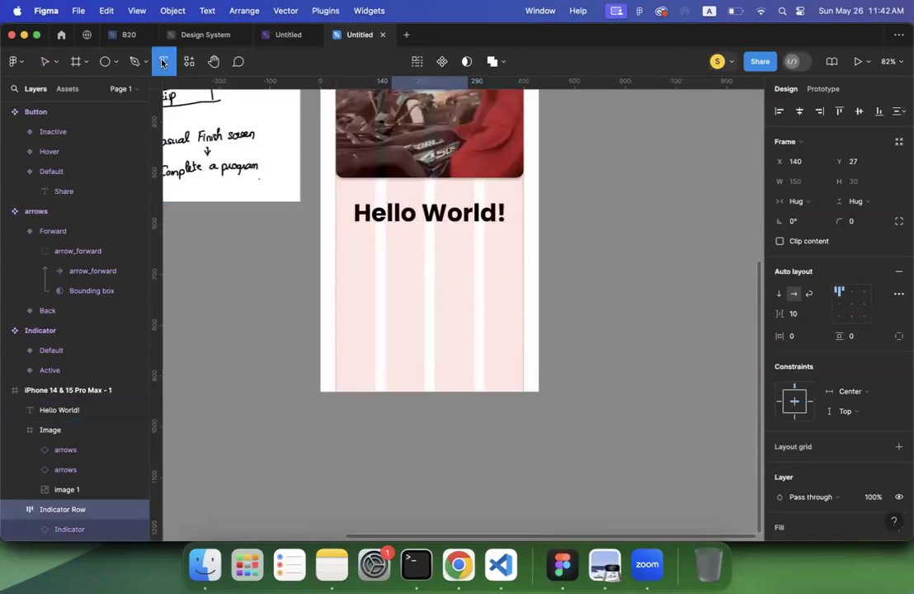
pyautogui.moveTo(335, 230); pyautogui.dragTo(524, 325)
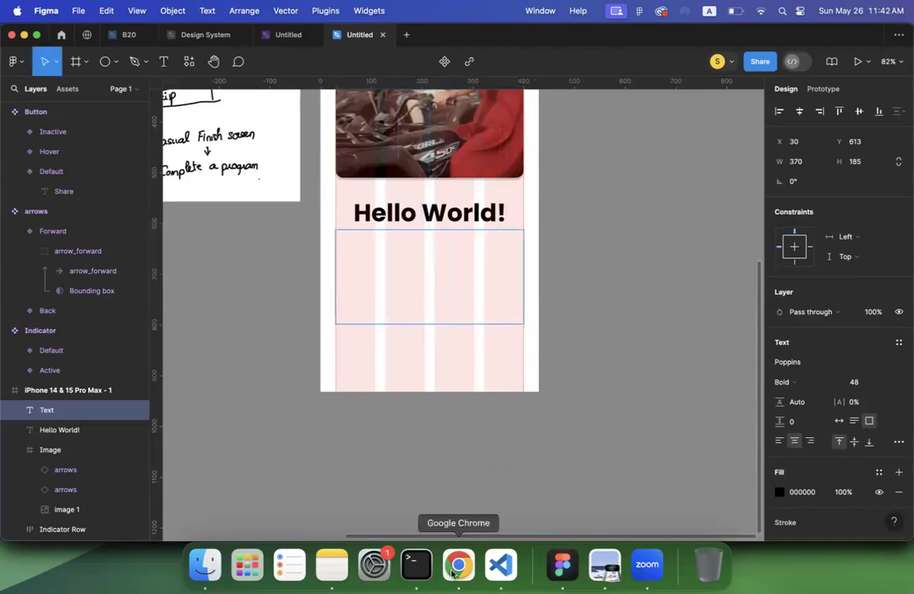
# Switch to Chrome, copy Tripadvisor's sentence "Among our top 1% of places, stays, eats, and experiences—decided by you." and paste it into Figma's new text box
pyautogui.click(459, 565)
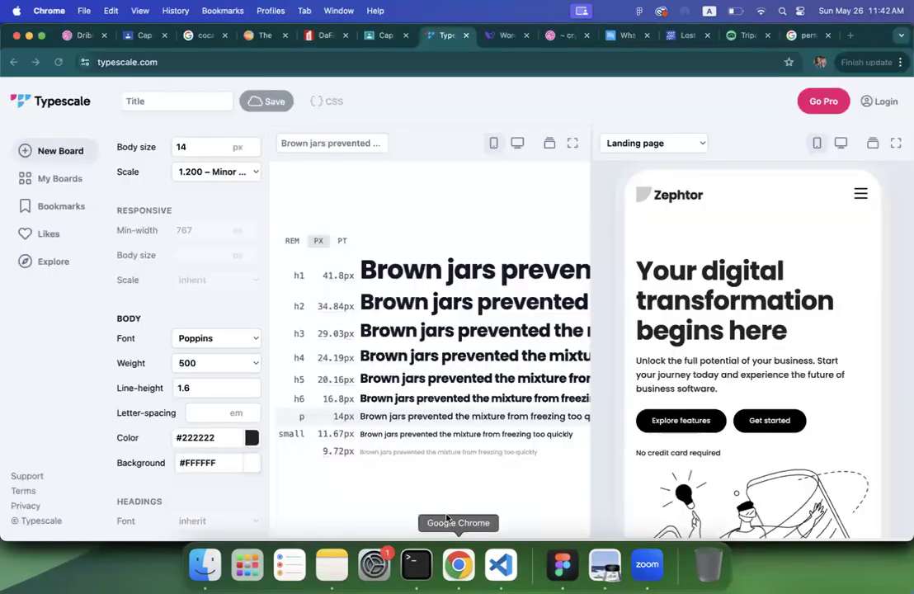
pyautogui.click(557, 38)
pyautogui.click(746, 36)
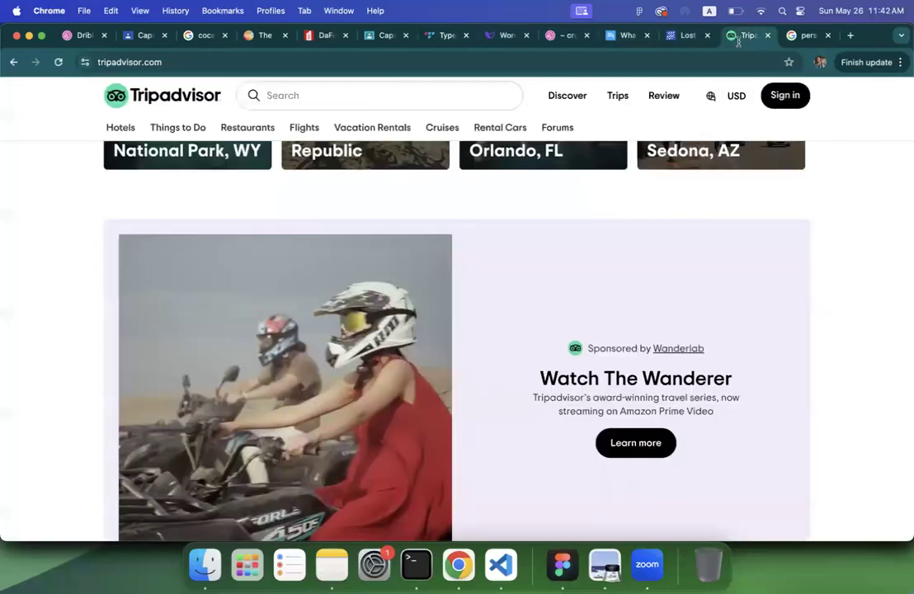
pyautogui.scroll(-3, 405, 285)
pyautogui.scroll(-5, 405, 285)
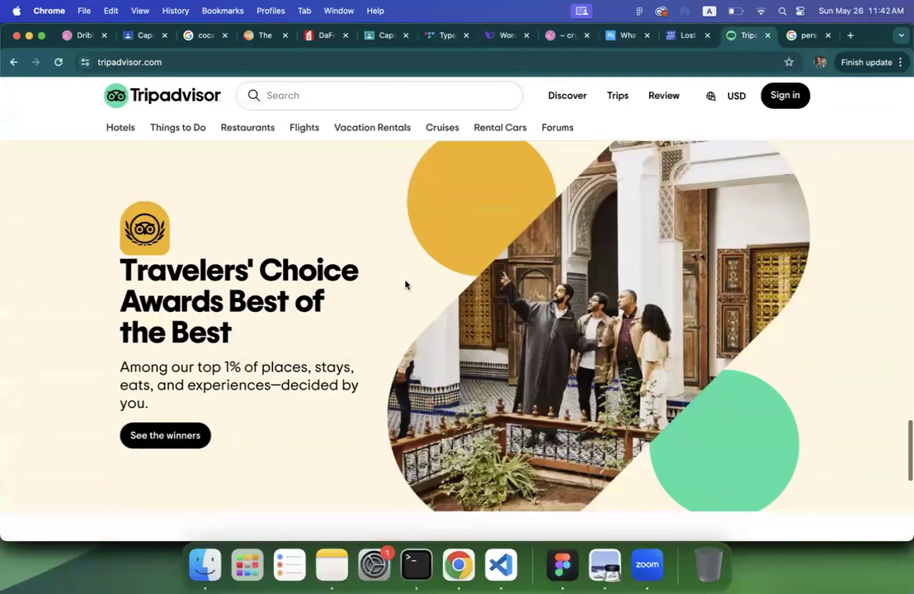
pyautogui.tripleClick(237, 368)
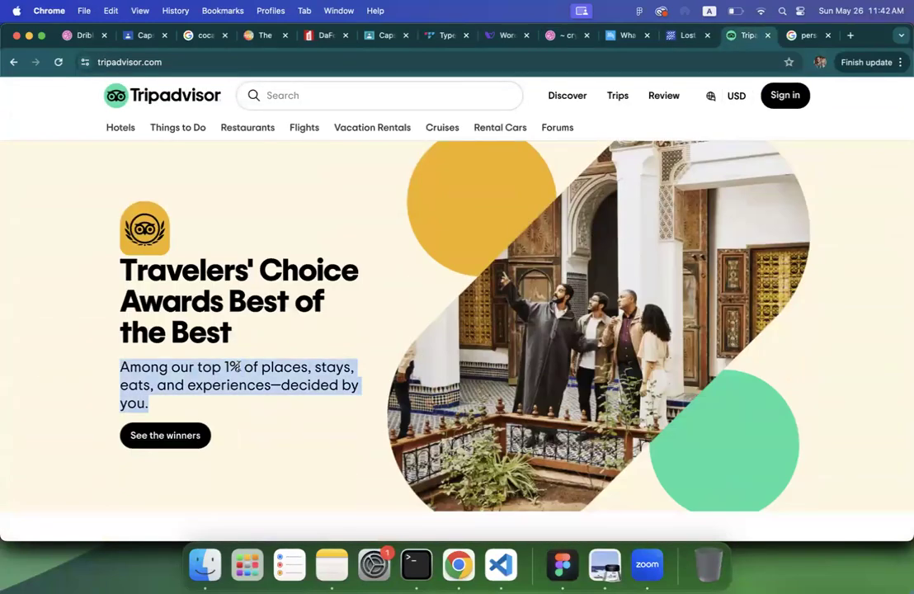
pyautogui.click(567, 569)
pyautogui.press('super+v')
# Set the pasted body text to Regular weight and size 16
pyautogui.press('super+a')
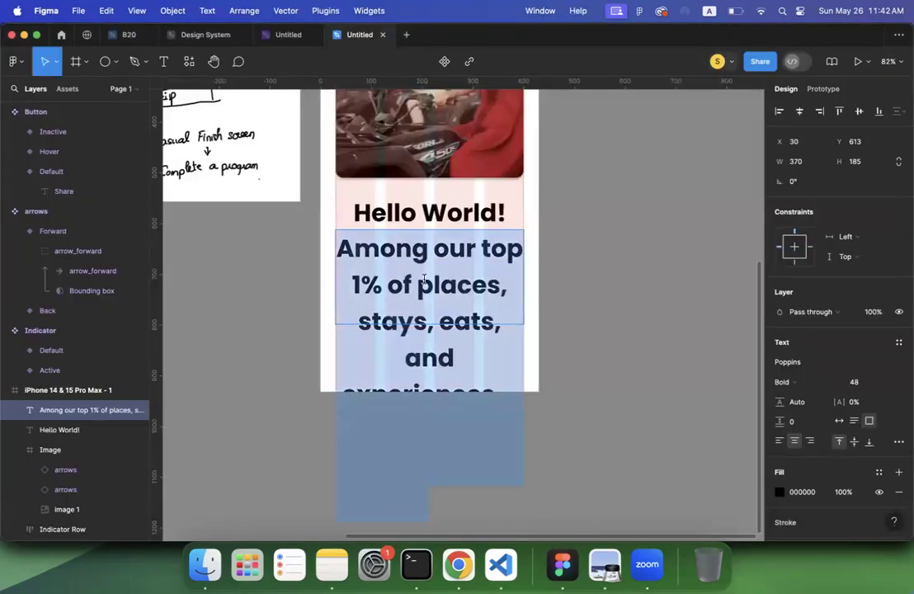
pyautogui.click(809, 382)
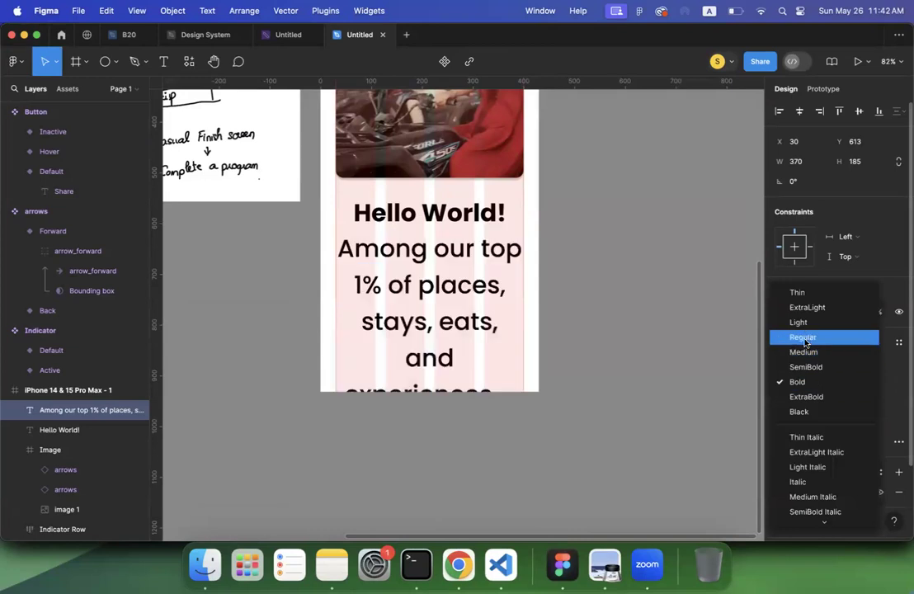
pyautogui.click(806, 339)
pyautogui.click(864, 382)
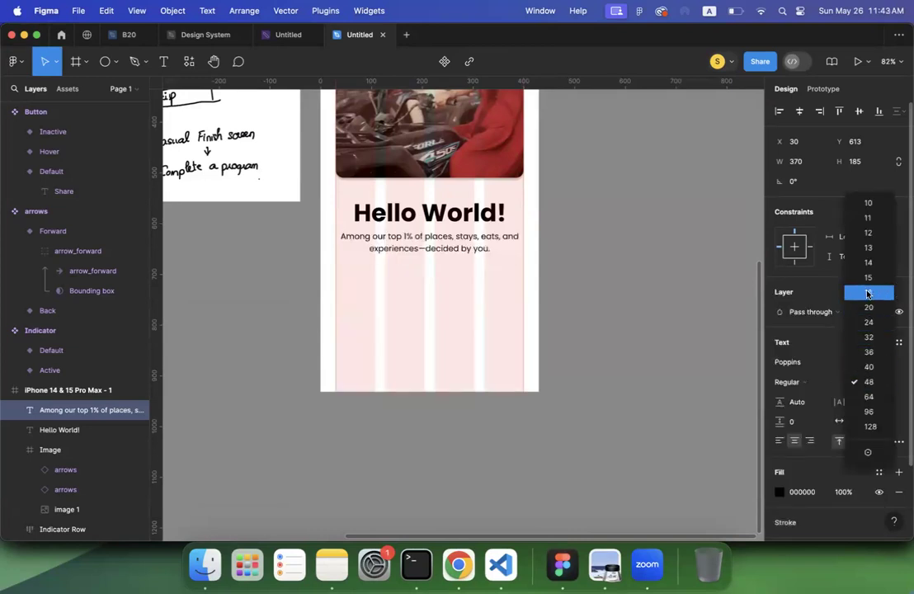
pyautogui.click(868, 294)
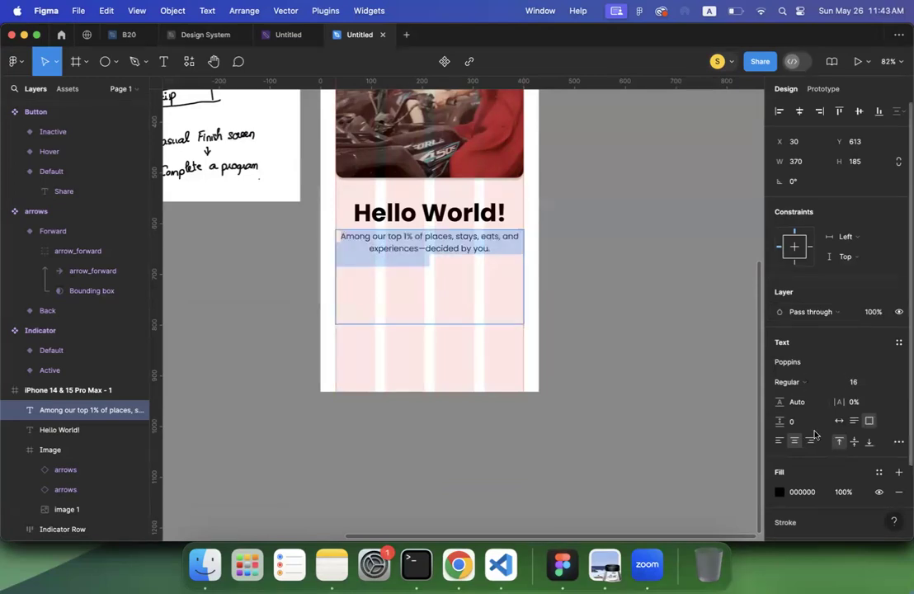
pyautogui.press('Escape')
pyautogui.press('Escape')
# Move the Indicator Row from above the image to just below it, at about Y 513
pyautogui.scroll(5, 600, 296)
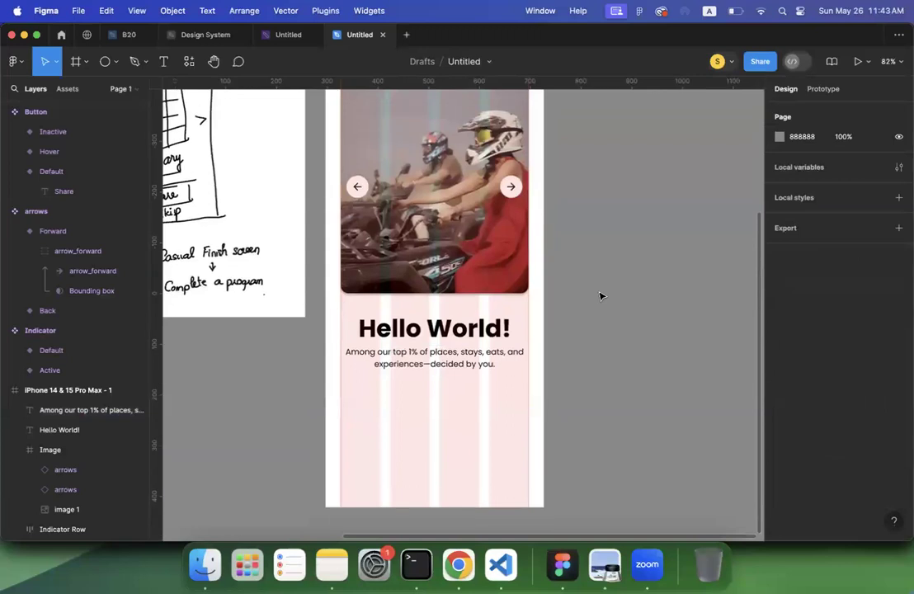
pyautogui.hscroll(3, 600, 296)
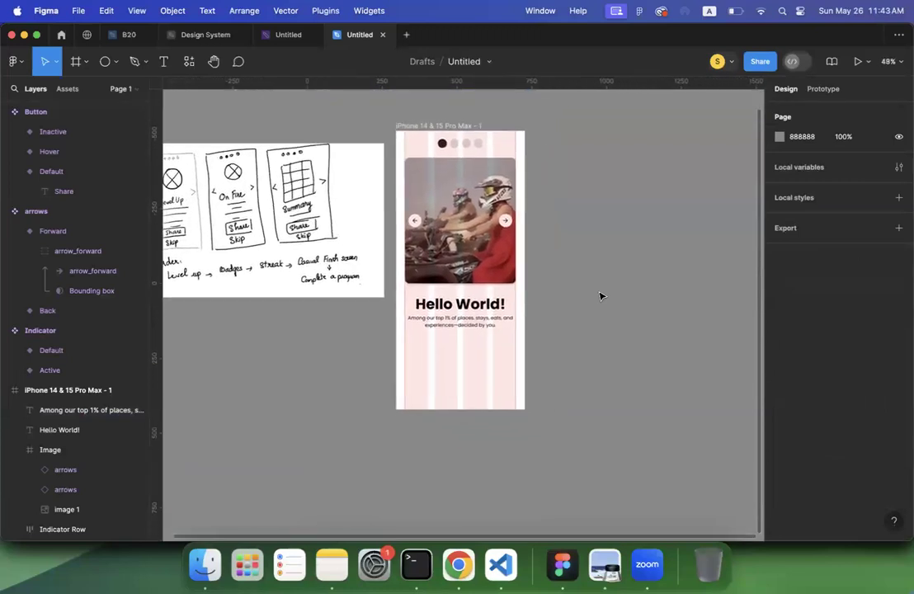
pyautogui.scroll(-3, 600, 297)
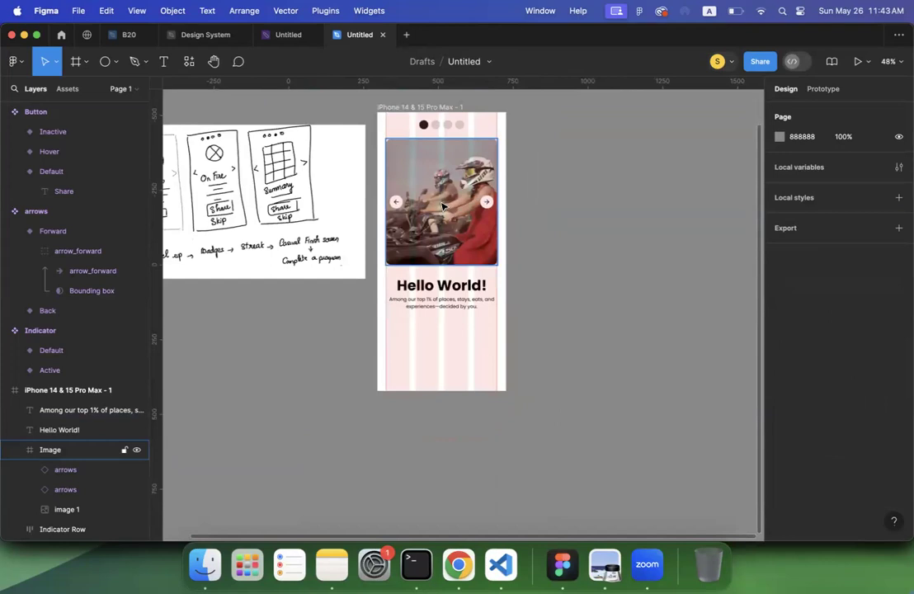
pyautogui.click(438, 121)
pyautogui.moveTo(437, 122); pyautogui.dragTo(440, 268)
# Move the Image frame up the phone screen to Y 40
pyautogui.click(439, 207)
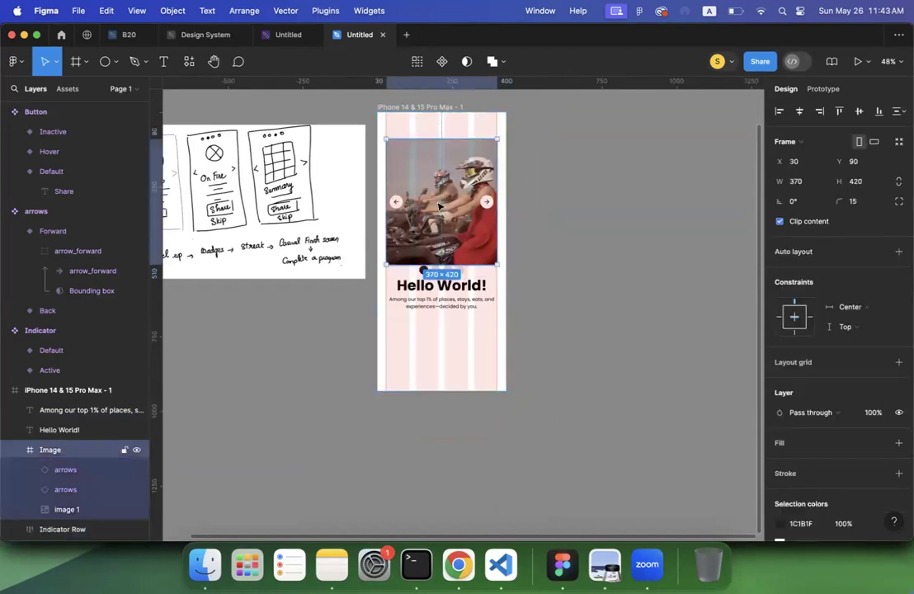
pyautogui.press('Escape')
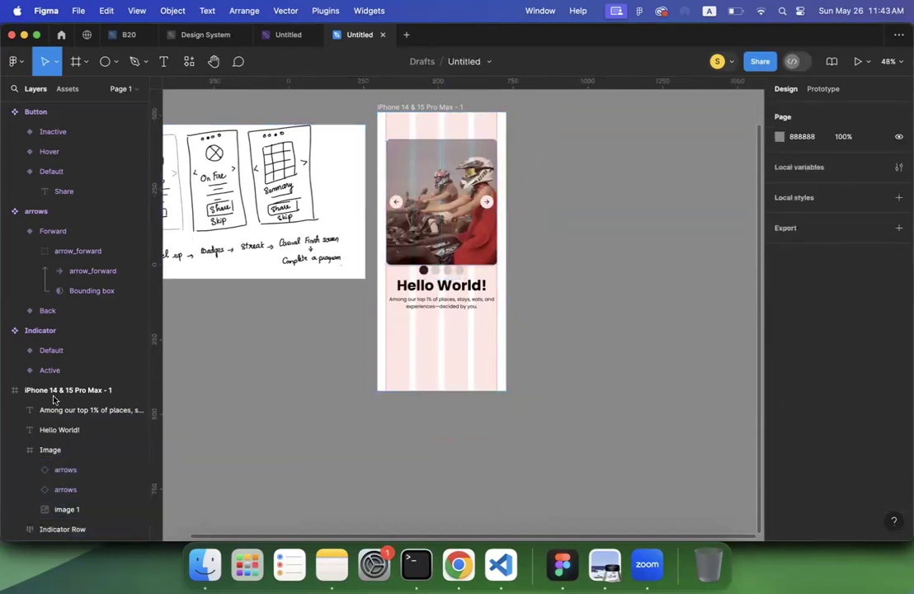
pyautogui.scroll(-3, 39, 479)
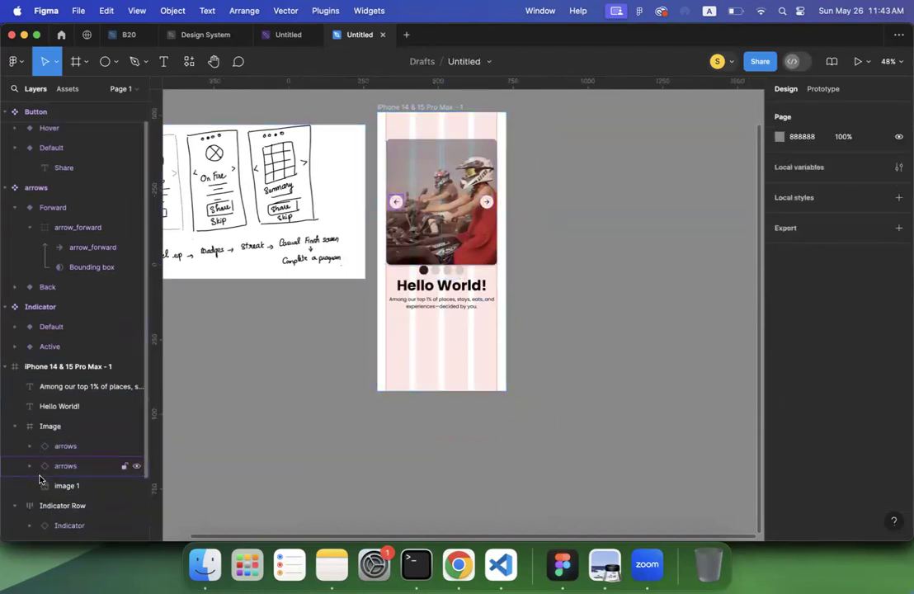
pyautogui.click(50, 427)
pyautogui.click(15, 426)
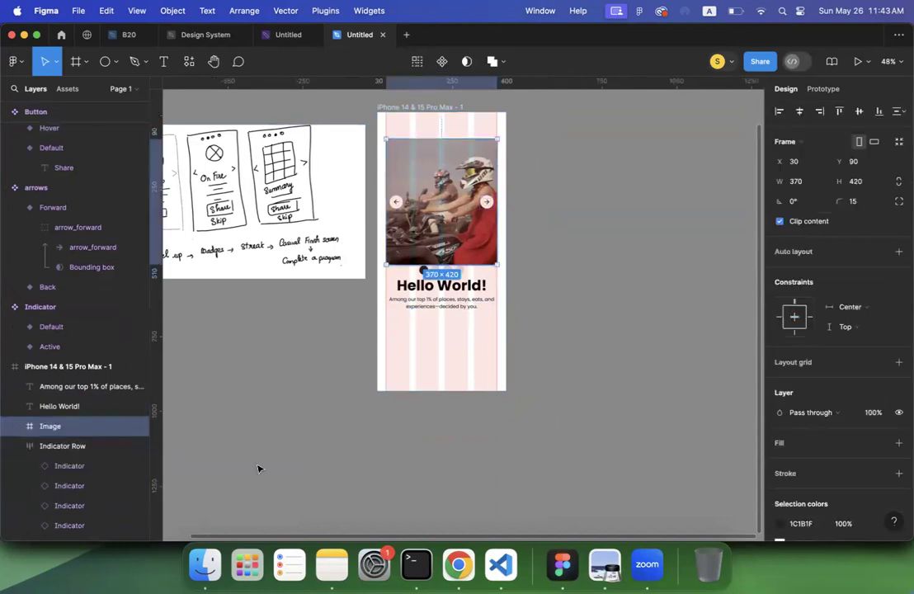
pyautogui.hotkey('shift', 'Up')
pyautogui.hotkey('shift', 'Up')
pyautogui.hotkey('shift', 'Up')
pyautogui.hotkey('shift', 'Up')
pyautogui.hotkey('shift', 'Up')
pyautogui.hotkey('shift', 'Up')
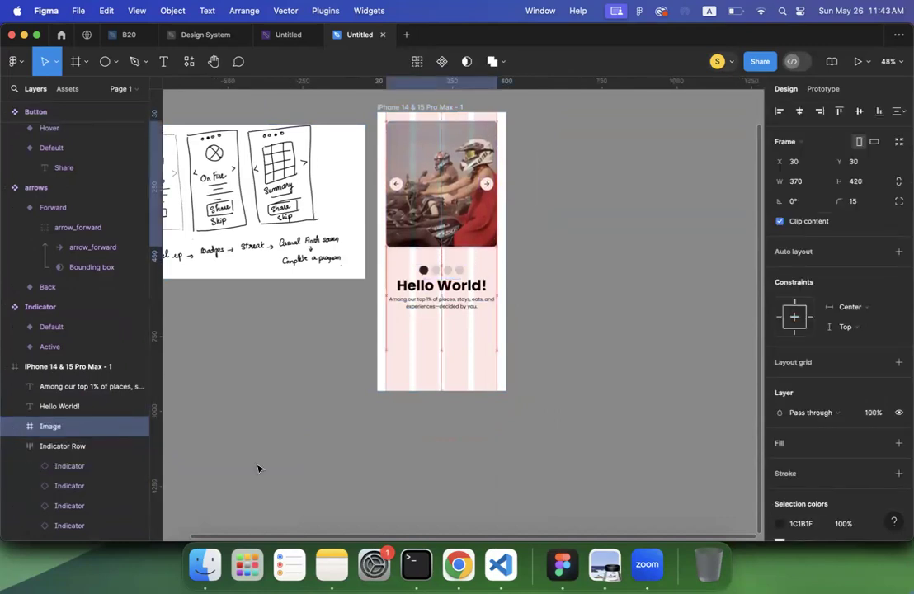
pyautogui.hotkey('shift', 'Down')
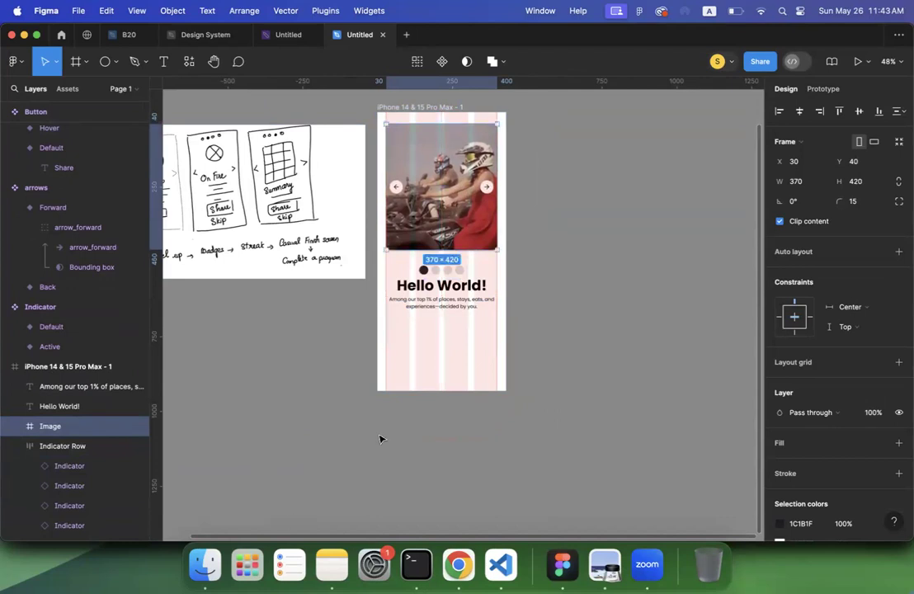
# Nudge the Indicator Row up to Y 483, between the image and the heading
pyautogui.click(438, 266)
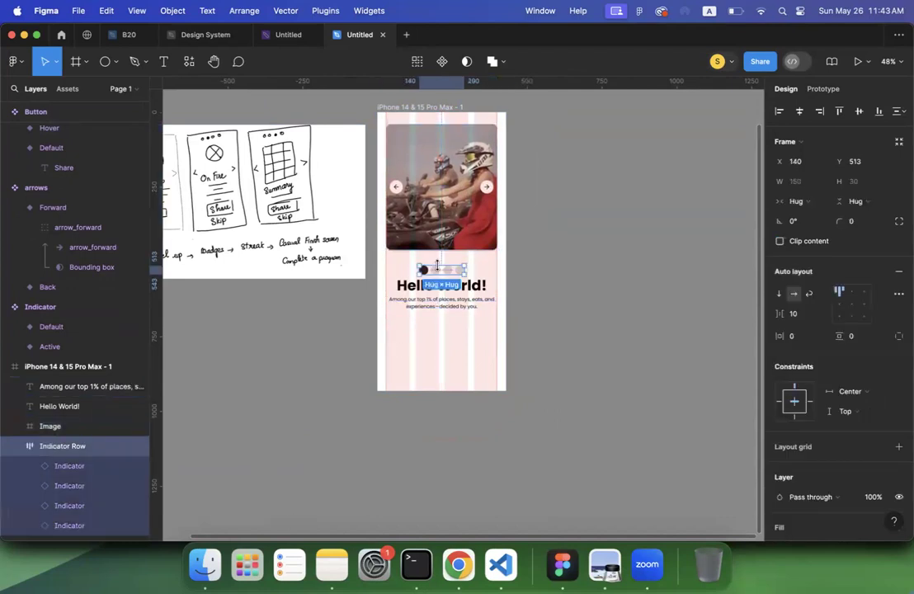
pyautogui.hotkey('shift', 'Up')
pyautogui.hotkey('shift', 'Up')
pyautogui.hotkey('shift', 'Up')
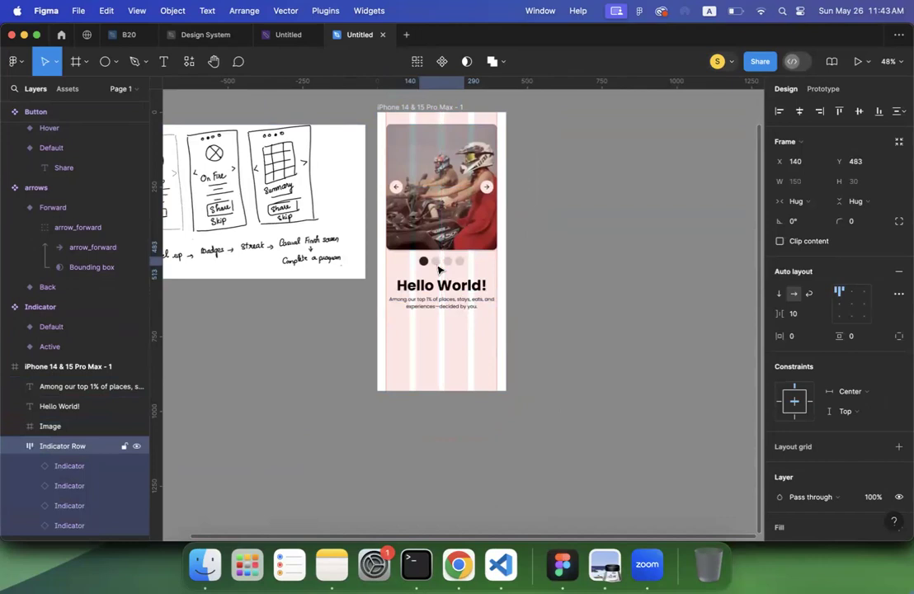
pyautogui.click(622, 273)
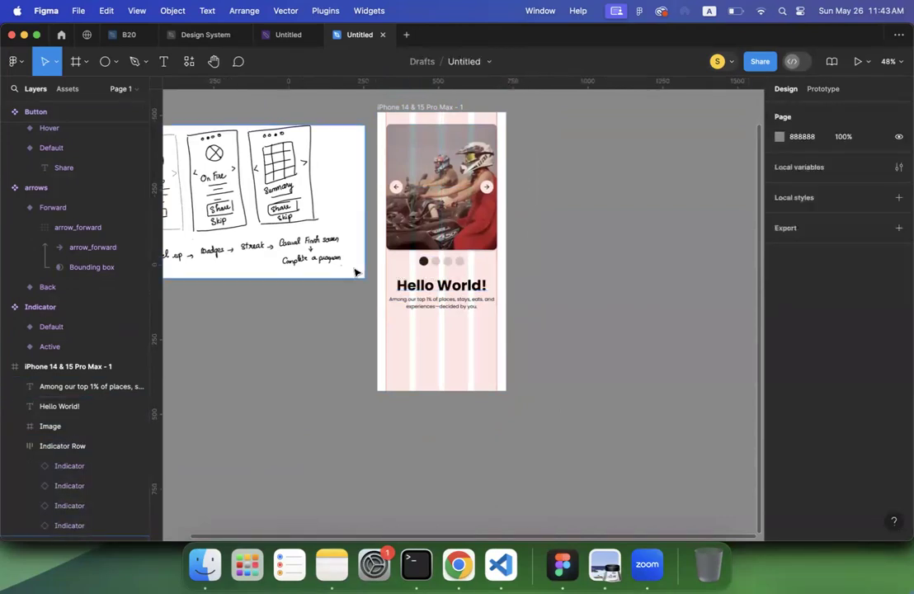
# Place an instance of the local Share Button component below the body text on the phone frame
pyautogui.scroll(5, 355, 273)
pyautogui.scroll(-2, 355, 272)
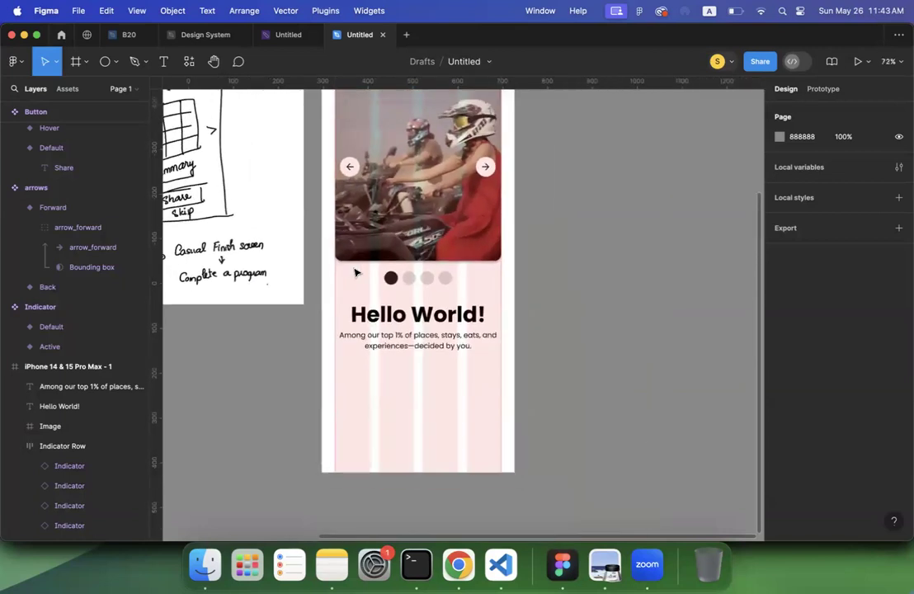
pyautogui.scroll(-1, 354, 272)
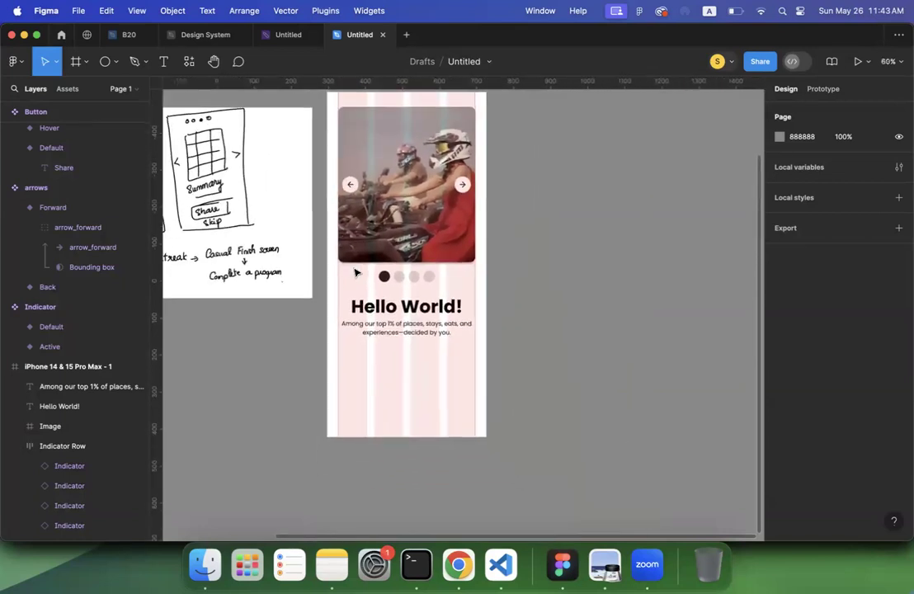
pyautogui.scroll(2, 355, 273)
pyautogui.scroll(-3, 354, 272)
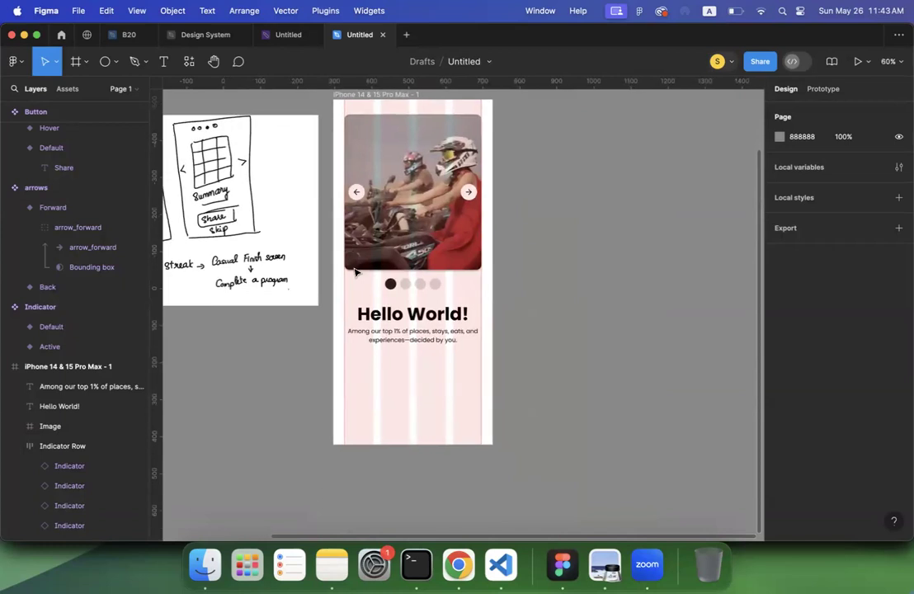
pyautogui.scroll(-2, 354, 271)
pyautogui.scroll(1, 355, 271)
pyautogui.hscroll(-1, 355, 271)
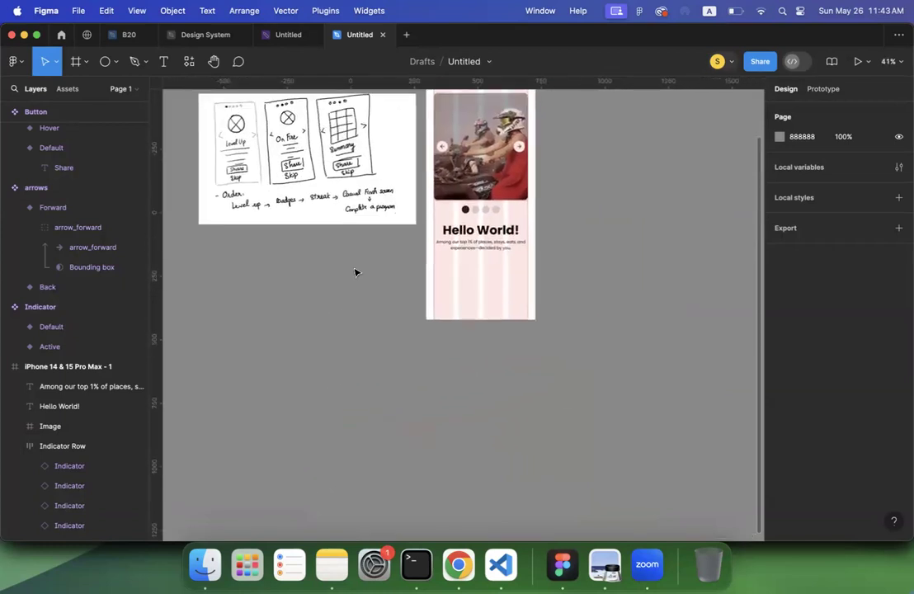
pyautogui.scroll(-2, 421, 303)
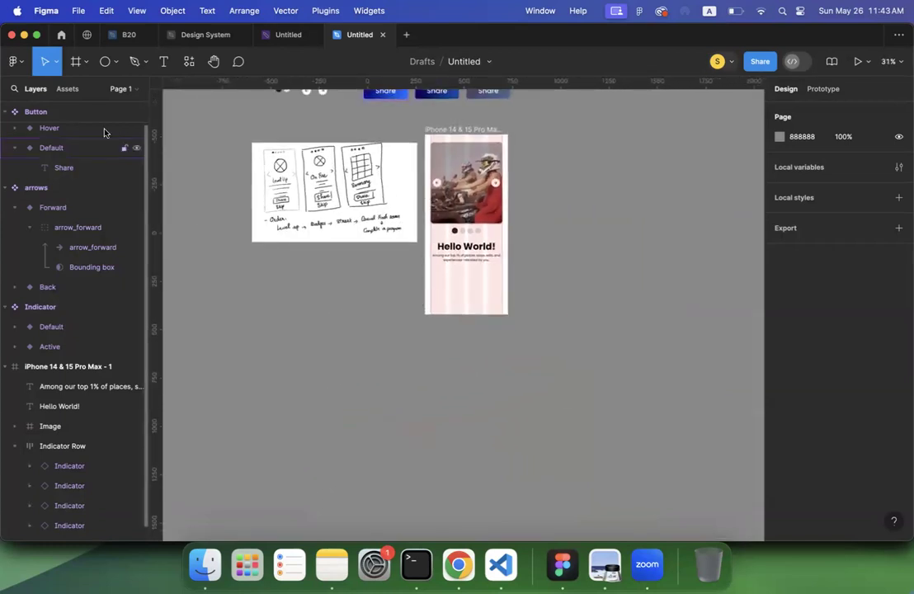
pyautogui.click(70, 92)
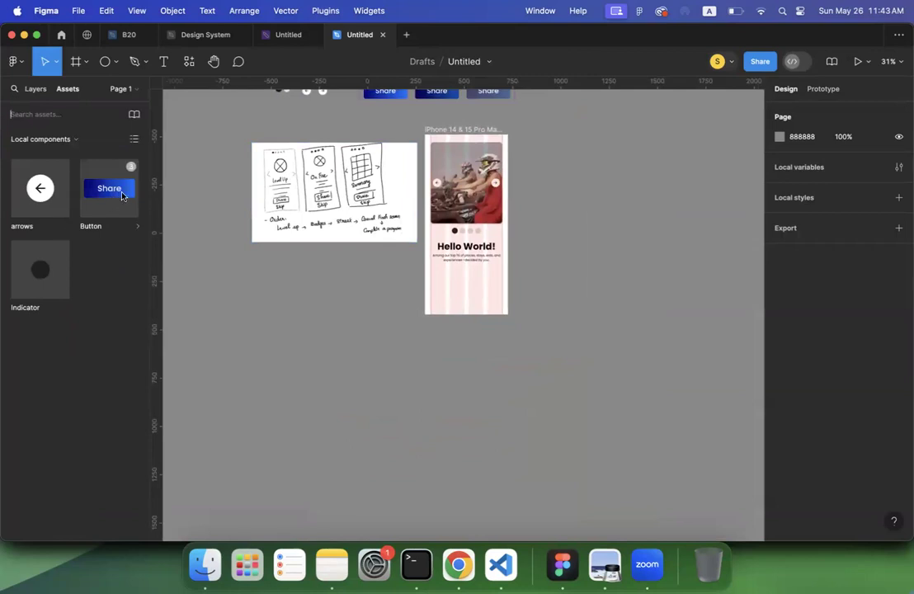
pyautogui.moveTo(110, 194); pyautogui.dragTo(472, 288)
# Center the Share button horizontally in the phone frame, at X 102 and Y 714
pyautogui.scroll(5, 471, 288)
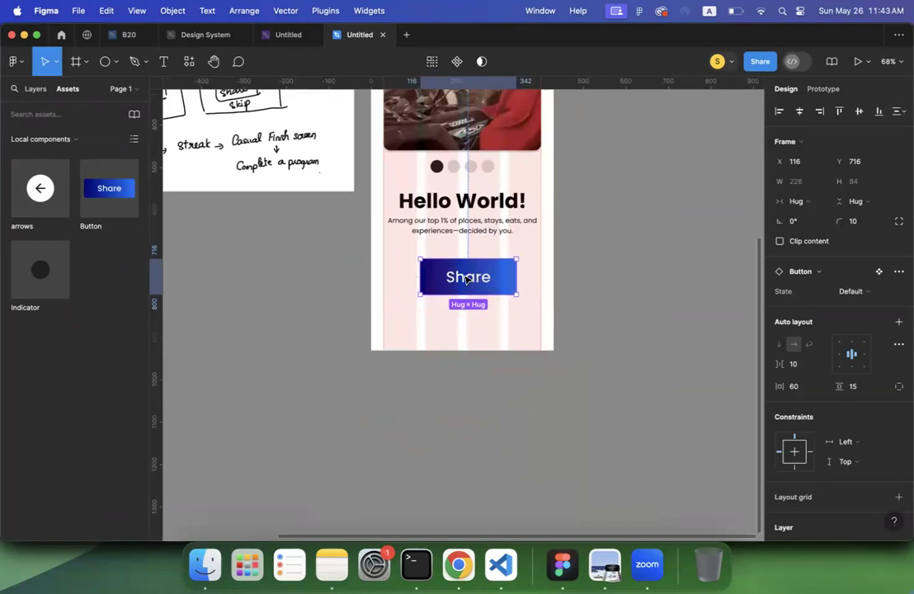
pyautogui.moveTo(460, 279); pyautogui.dragTo(462, 279)
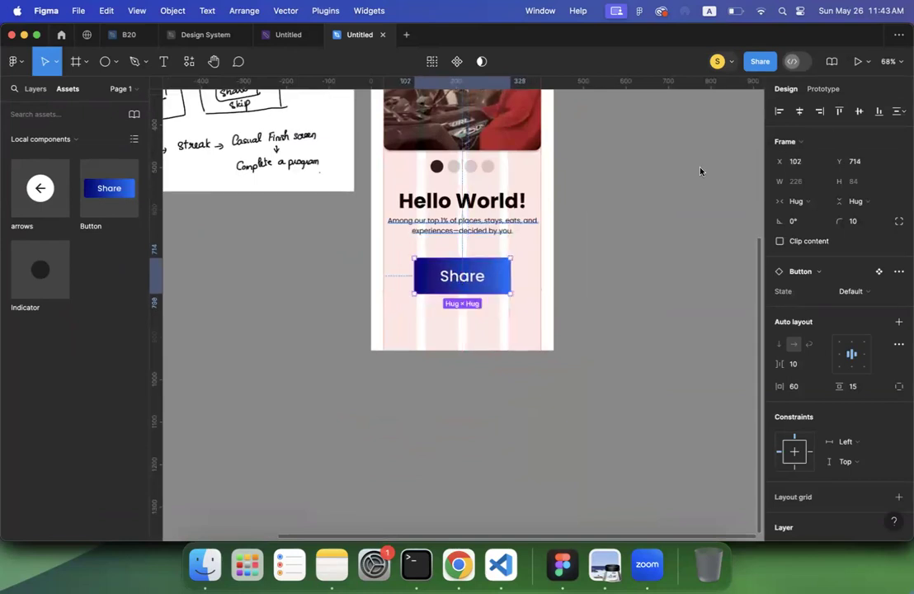
pyautogui.click(799, 113)
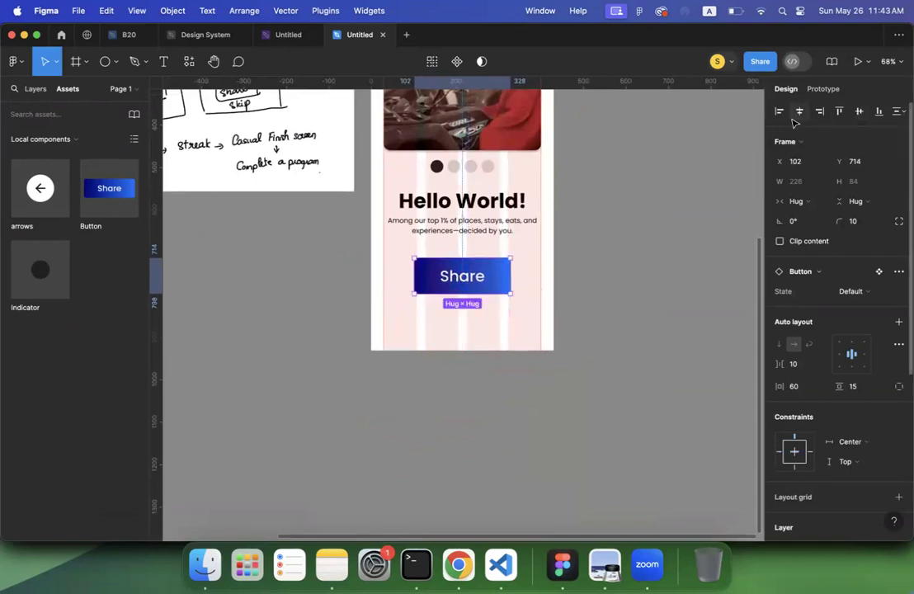
pyautogui.click(608, 297)
# Add a white "Skip" text label on the empty canvas above the Share Button component set
pyautogui.scroll(-2, 608, 296)
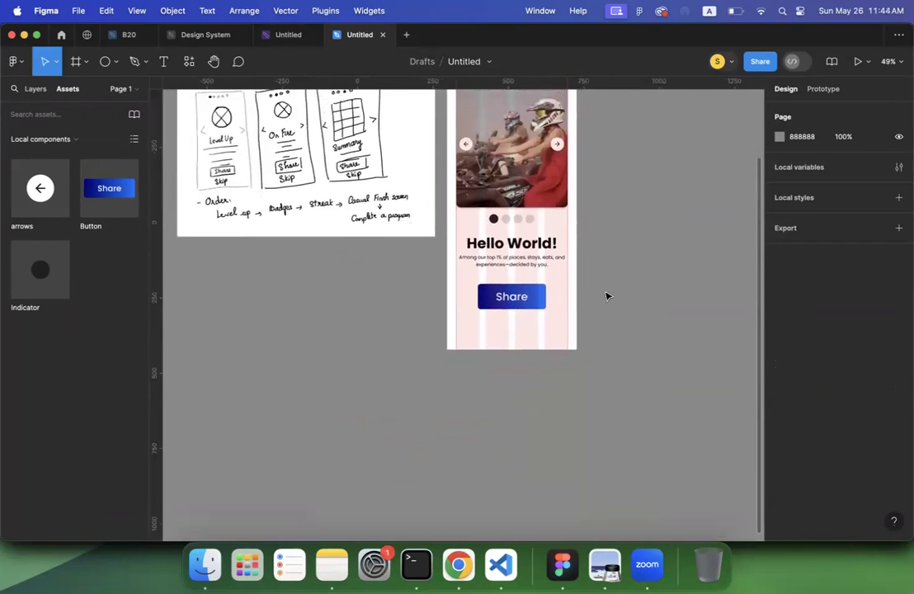
pyautogui.scroll(5, 607, 296)
pyautogui.hscroll(2, 606, 296)
pyautogui.scroll(1, 607, 297)
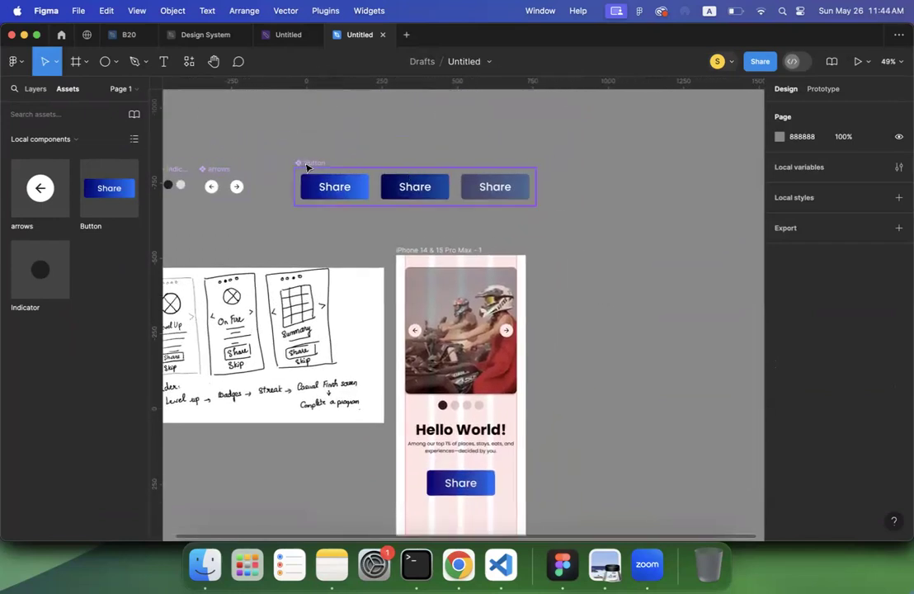
pyautogui.hscroll(2, 306, 168)
pyautogui.scroll(1, 306, 168)
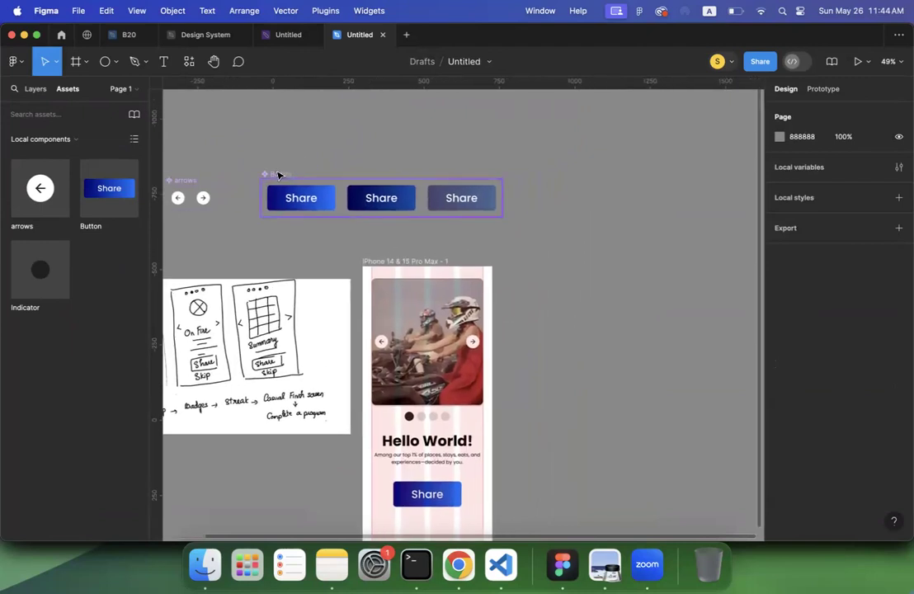
pyautogui.click(163, 61)
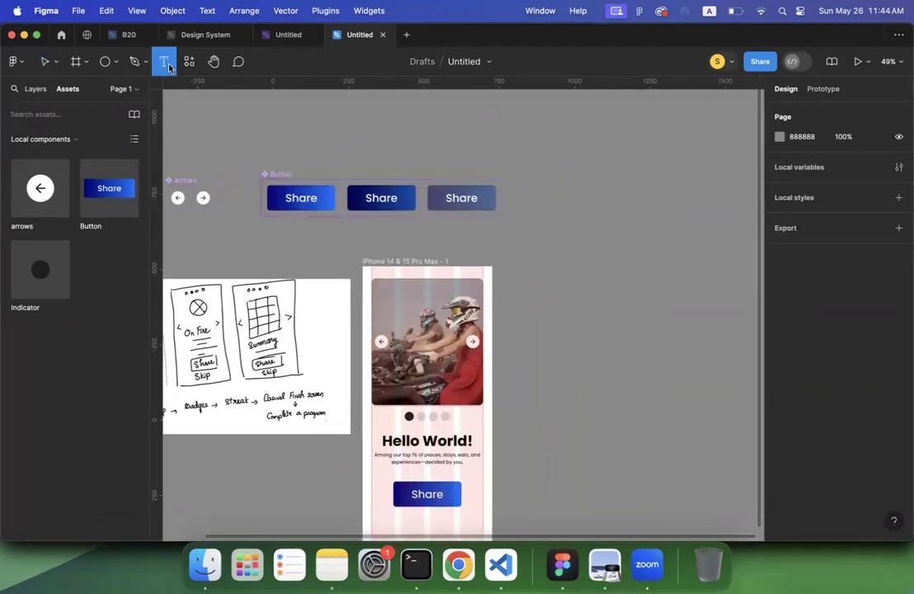
pyautogui.click(342, 129)
pyautogui.write('Skip')
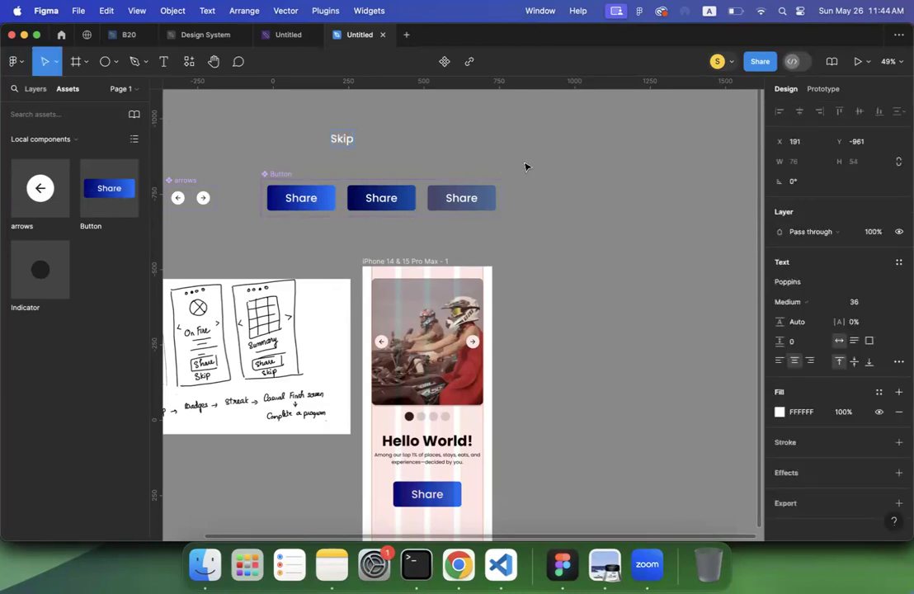
pyautogui.press('Escape')
pyautogui.click(259, 142)
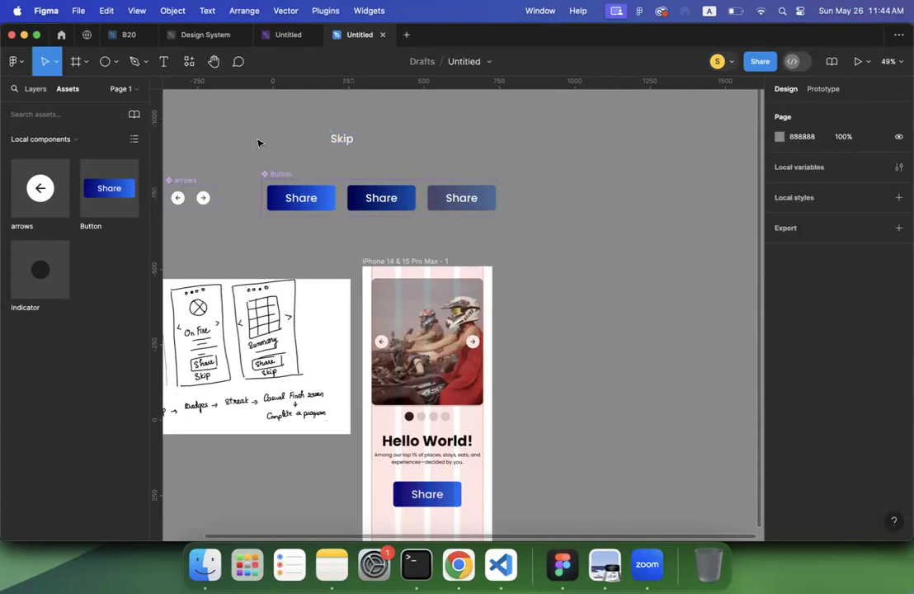
# Move the Skip text above the first Share variant, at X 45, and wrap it in a frame
pyautogui.click(273, 175)
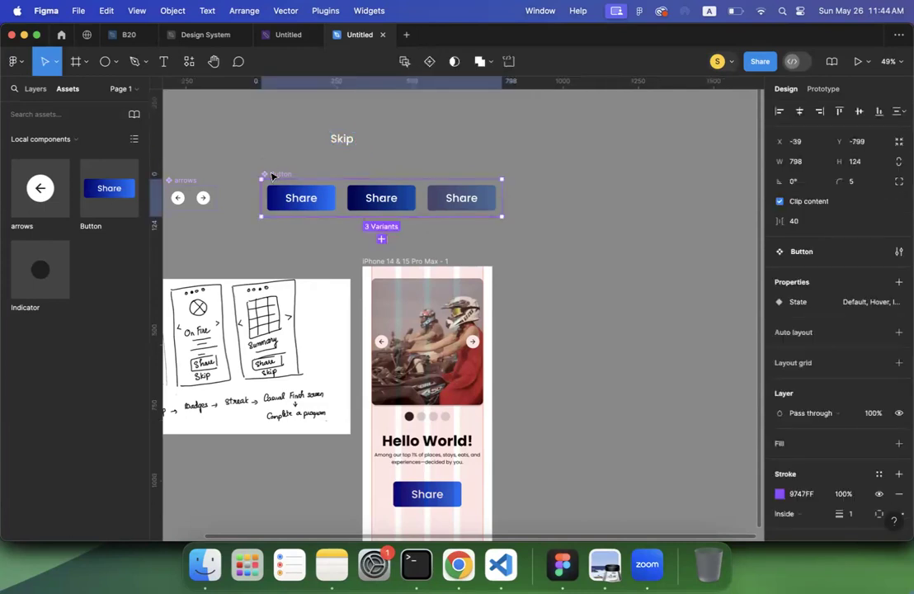
pyautogui.click(34, 89)
pyautogui.moveTo(337, 139); pyautogui.dragTo(297, 141)
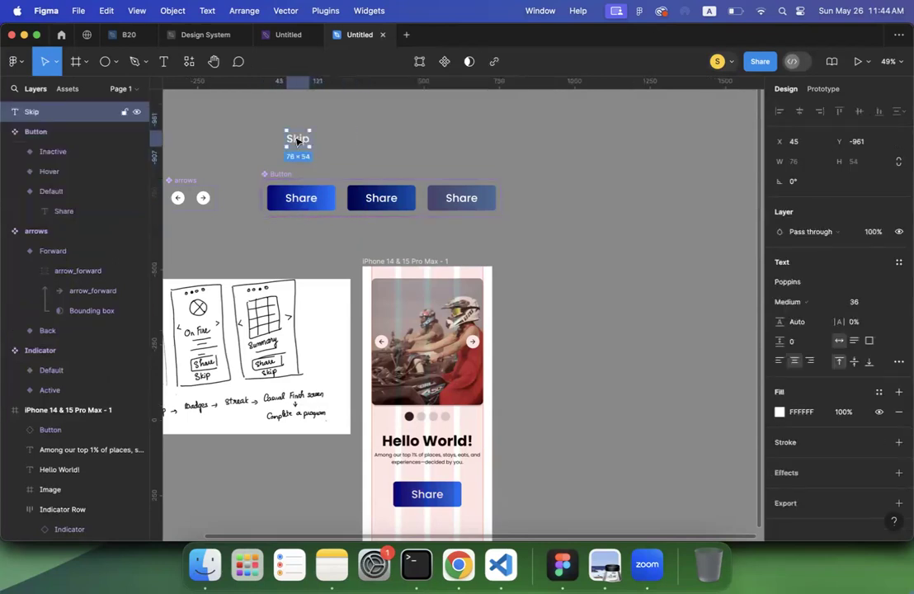
pyautogui.rightClick(295, 140)
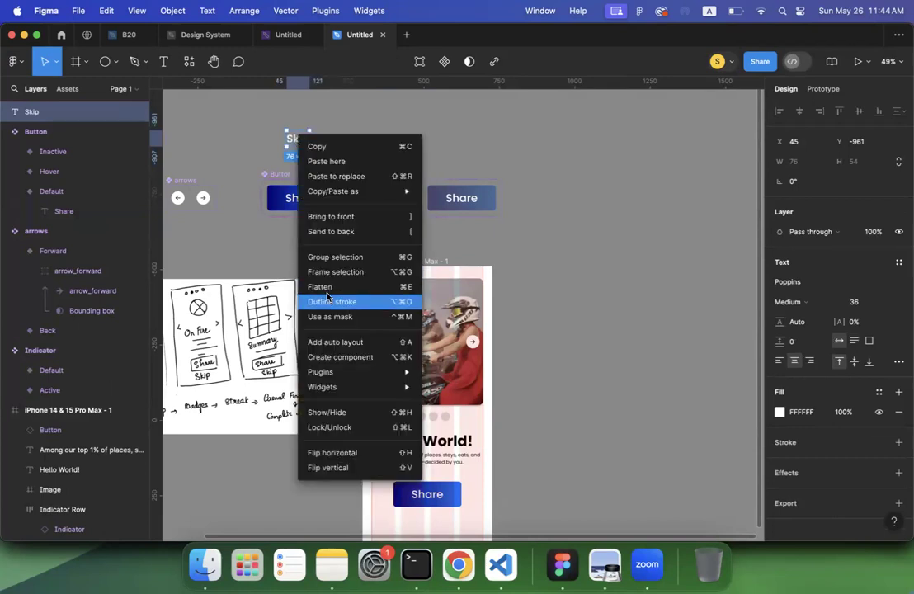
pyautogui.click(335, 271)
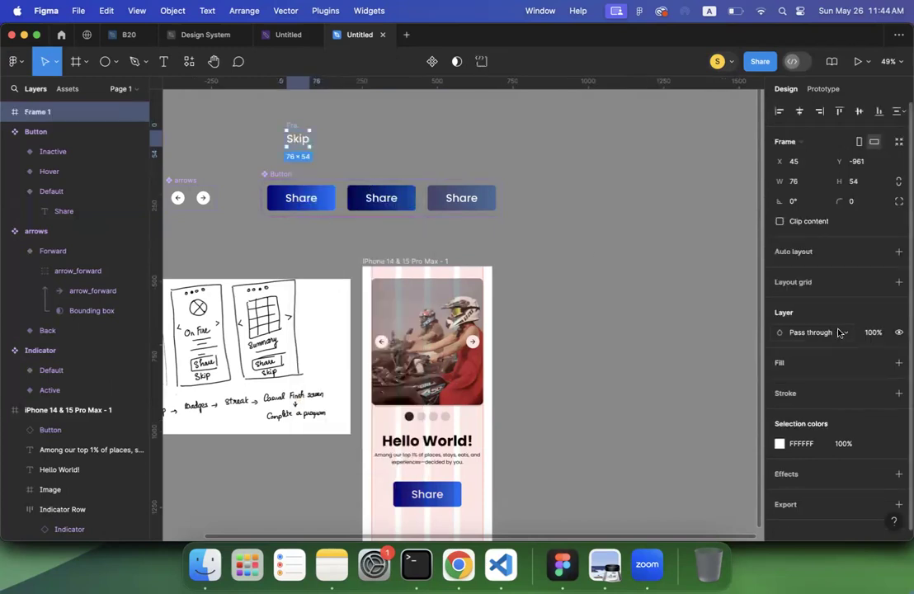
# Give the Skip frame a black 000000 fill at 25% opacity
pyautogui.scroll(-1, 859, 290)
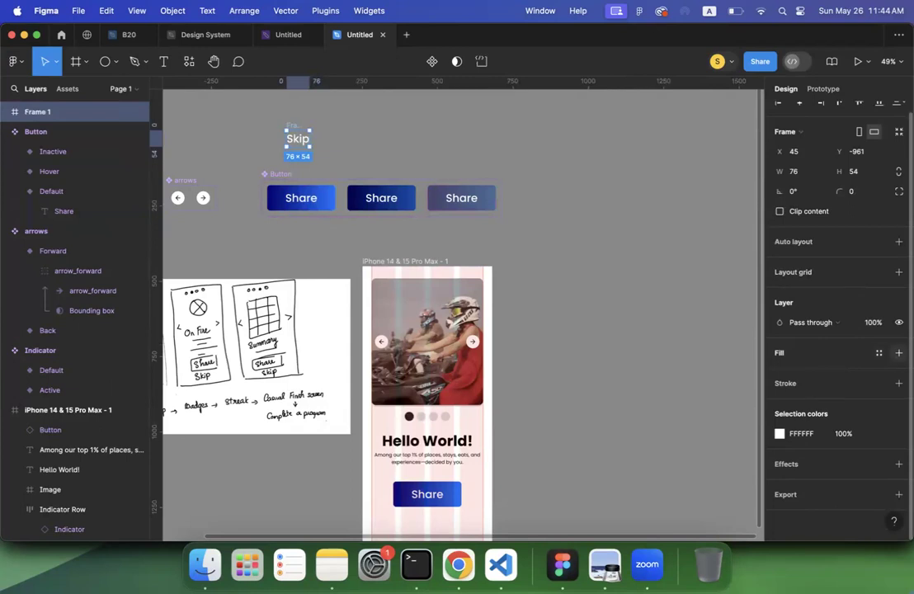
pyautogui.click(899, 352)
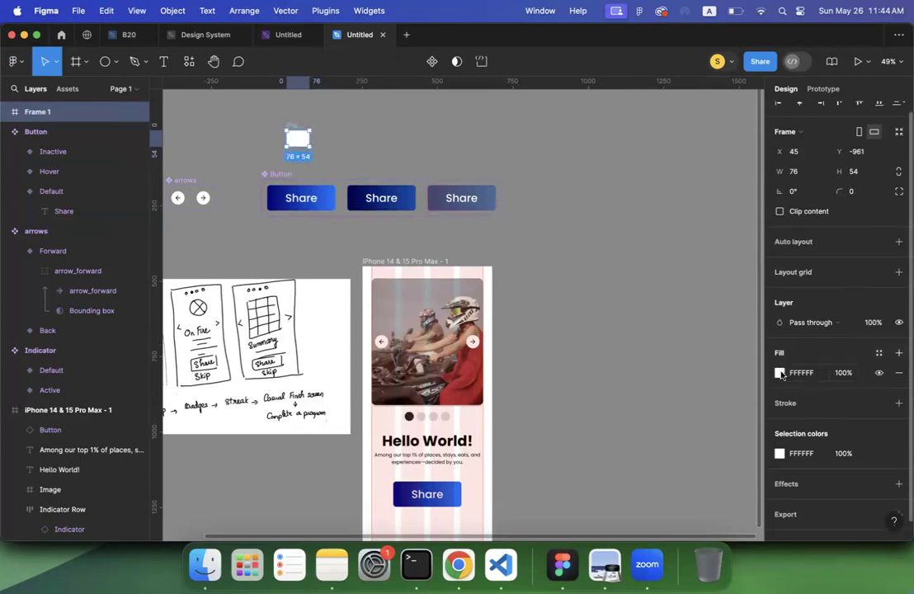
pyautogui.click(781, 373)
pyautogui.click(661, 488)
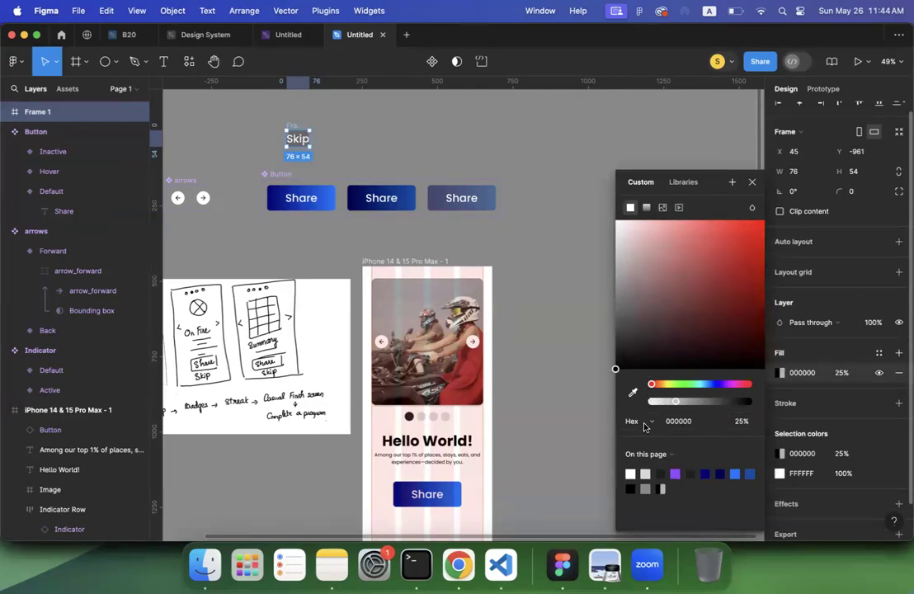
# Add auto layout to the Skip frame with 60 horizontal and 15 vertical padding, matching the Share button
pyautogui.click(321, 200)
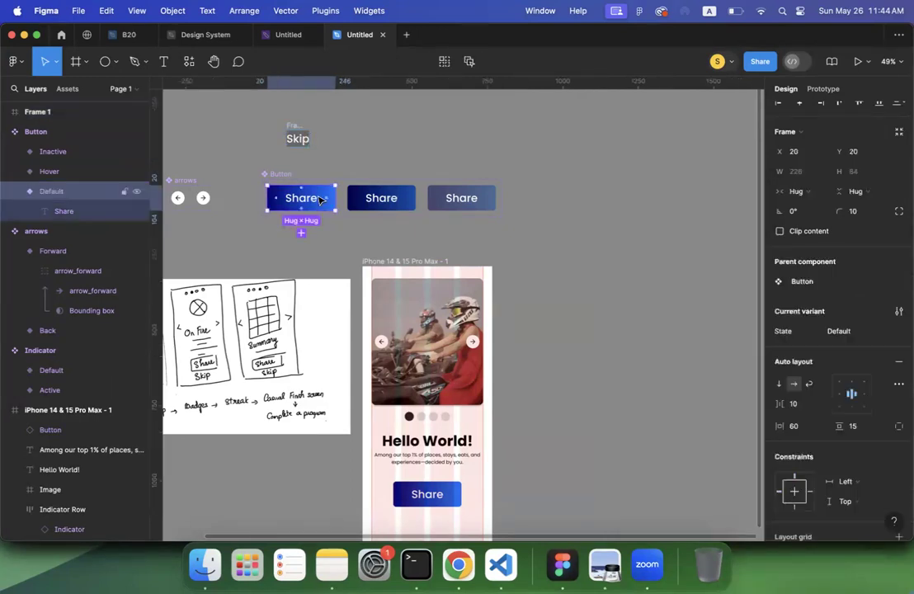
pyautogui.click(294, 134)
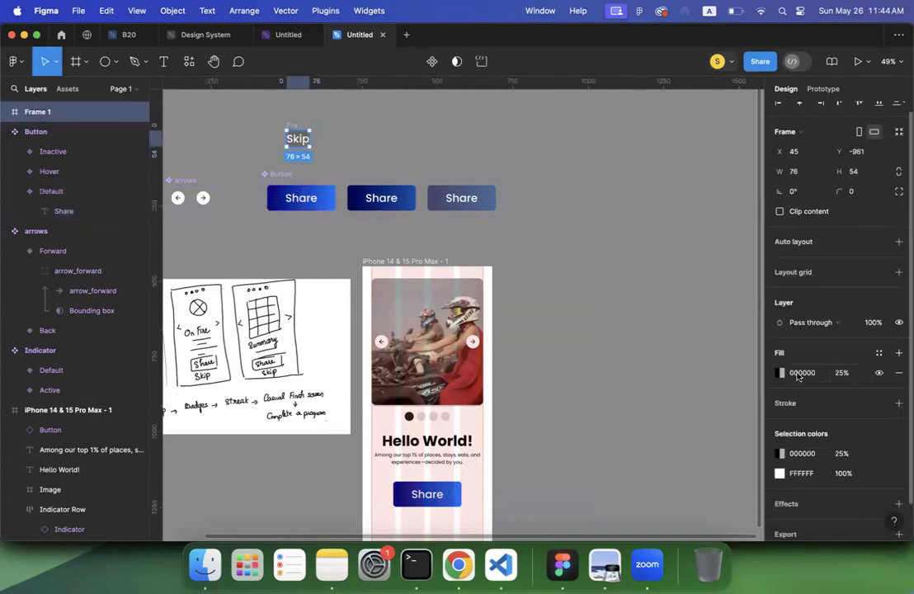
pyautogui.click(899, 242)
pyautogui.write('6')
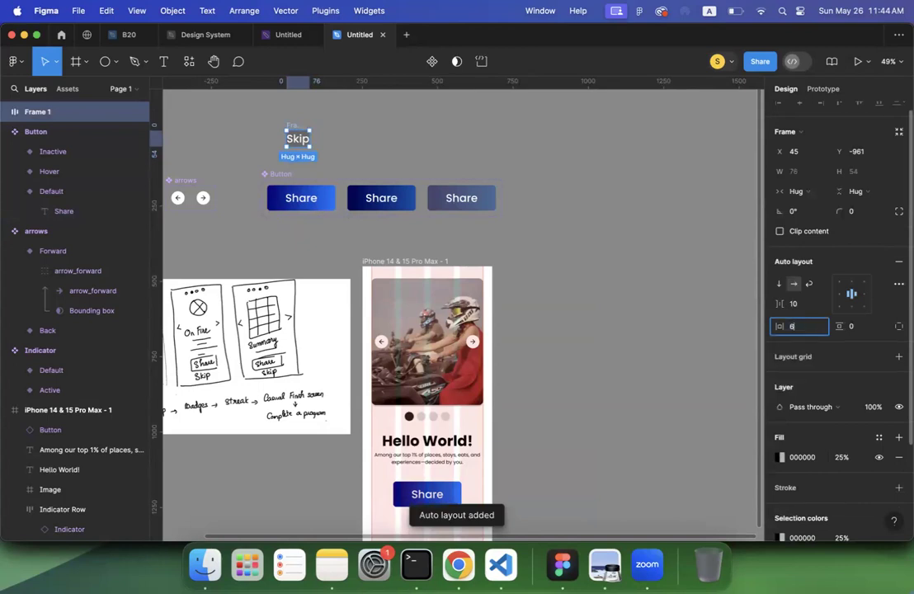
pyautogui.write('0')
pyautogui.press('Tab')
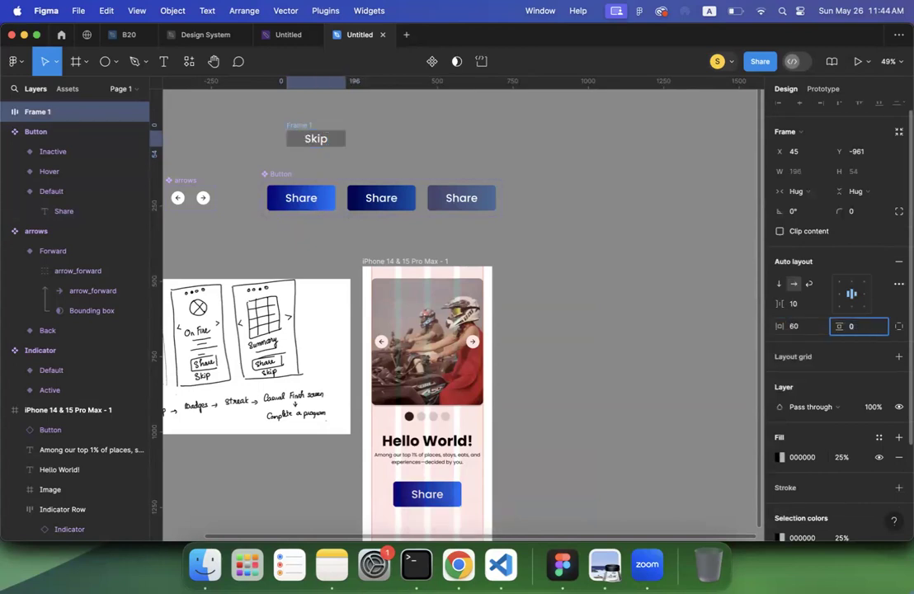
pyautogui.write('15')
pyautogui.press('Return')
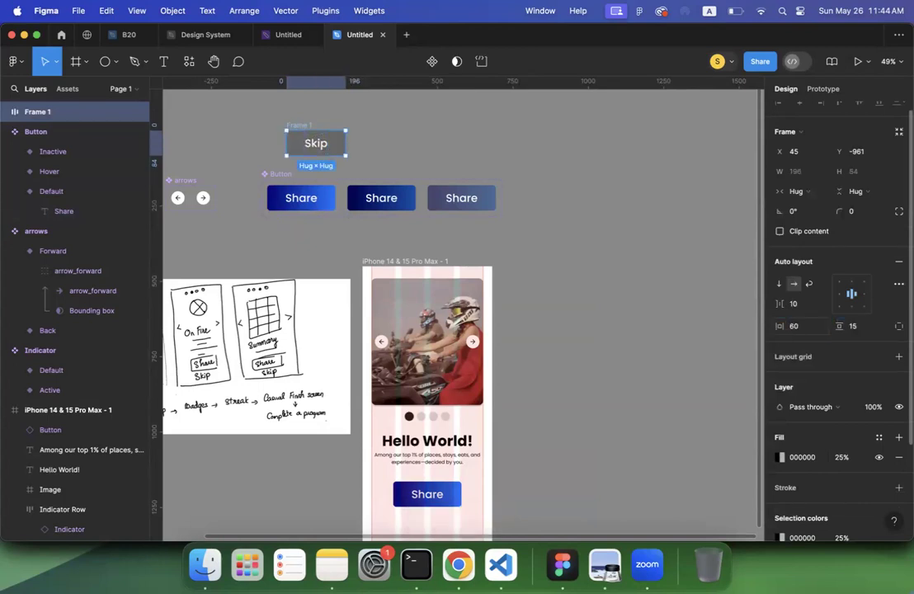
# Set the Skip frame's corner radius to 10
pyautogui.press('1')
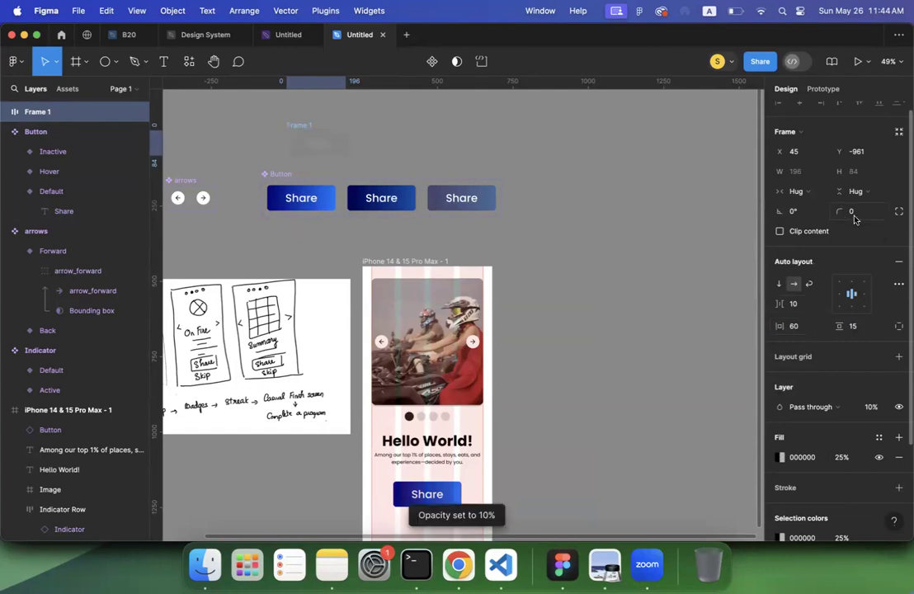
pyautogui.press('super+z')
pyautogui.click(855, 212)
pyautogui.write('1')
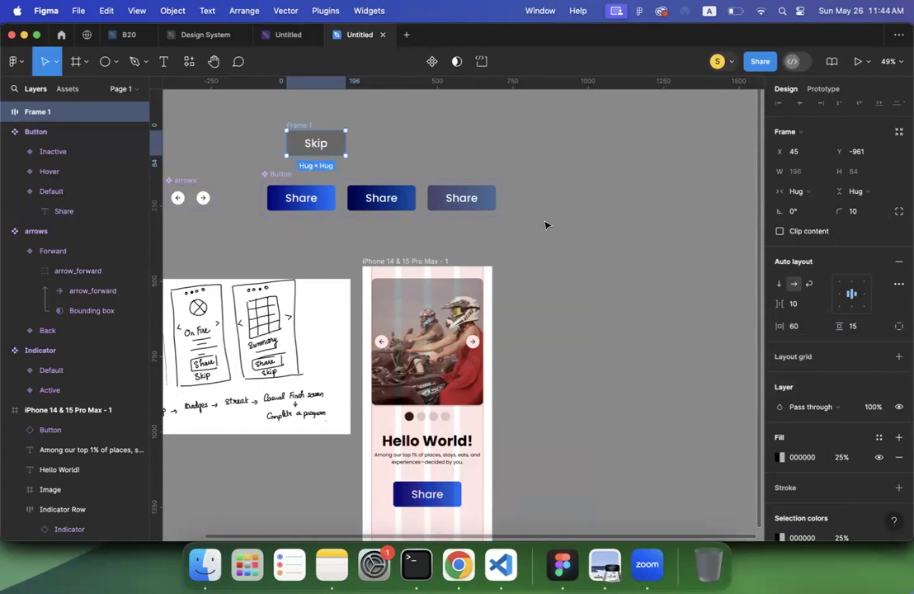
pyautogui.click(545, 223)
# Move the Skip frame to X -23, Y -963 above the Button set and rename it Default
pyautogui.moveTo(301, 128); pyautogui.dragTo(280, 127)
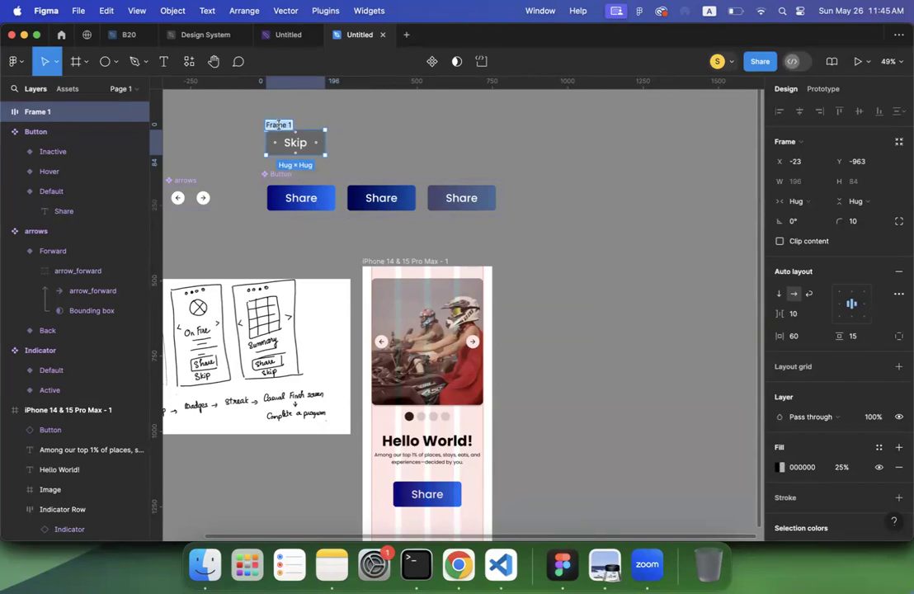
pyautogui.write('Regula')
pyautogui.press('BackSpace')
pyautogui.press('BackSpace')
pyautogui.press('BackSpace')
pyautogui.press('BackSpace')
pyautogui.press('BackSpace')
pyautogui.press('BackSpace')
pyautogui.write('Default')
pyautogui.press('Return')
pyautogui.click(335, 135)
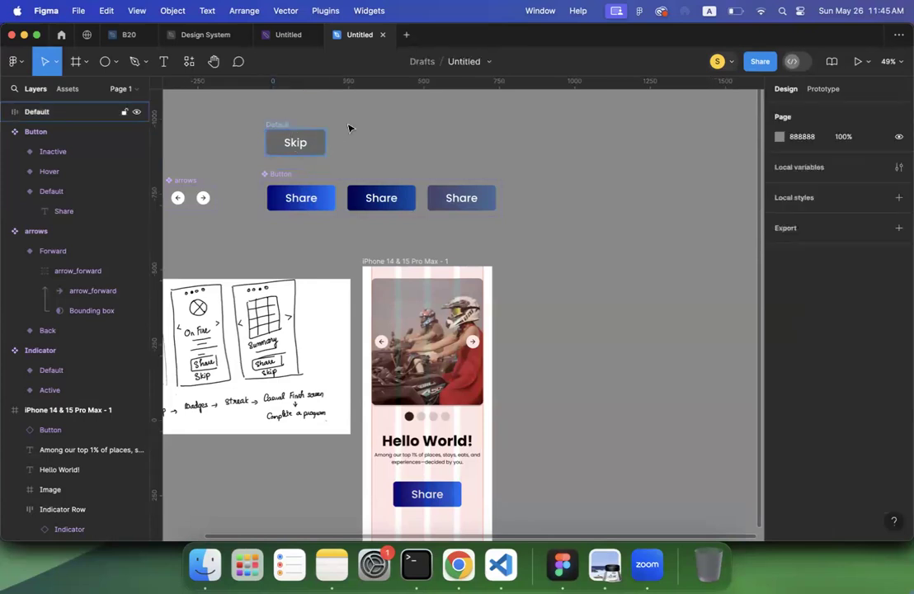
# Duplicate the Default Skip frame beside the original and name the copy Hover
pyautogui.click(321, 137)
pyautogui.press('super+d')
pyautogui.press('super+r')
pyautogui.write('Hover')
pyautogui.press('Return')
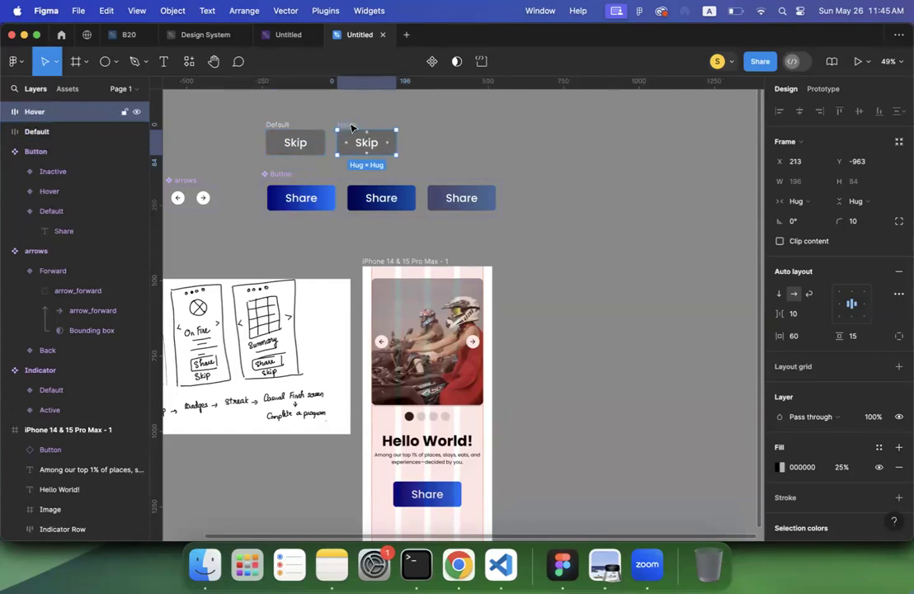
# Duplicate the Hover Skip frame to make a third button and name it Inactive
pyautogui.press('super+d')
pyautogui.doubleClick(417, 125)
pyautogui.write('Inactive')
pyautogui.press('Return')
# Set the Hover Skip frame's black fill to 50% opacity
pyautogui.click(352, 127)
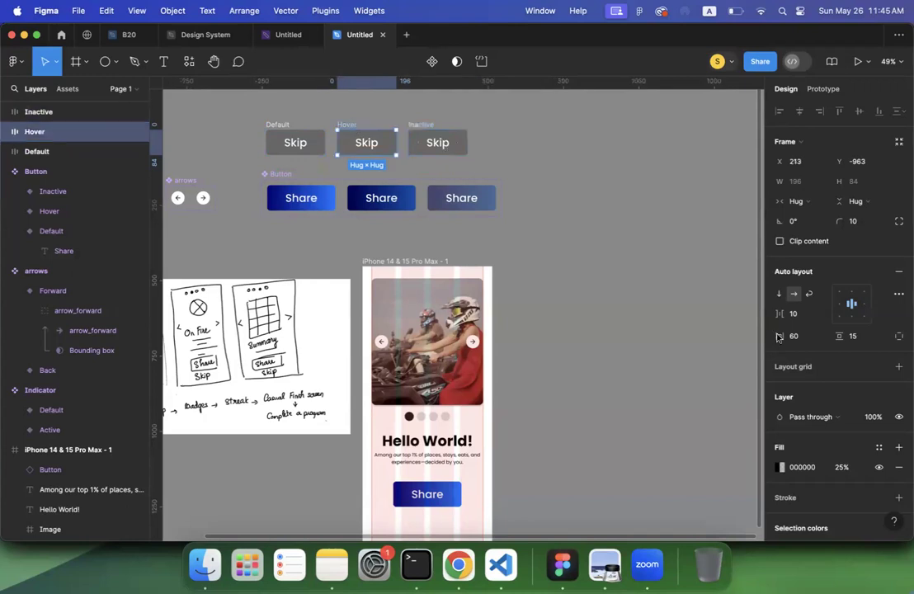
pyautogui.click(841, 470)
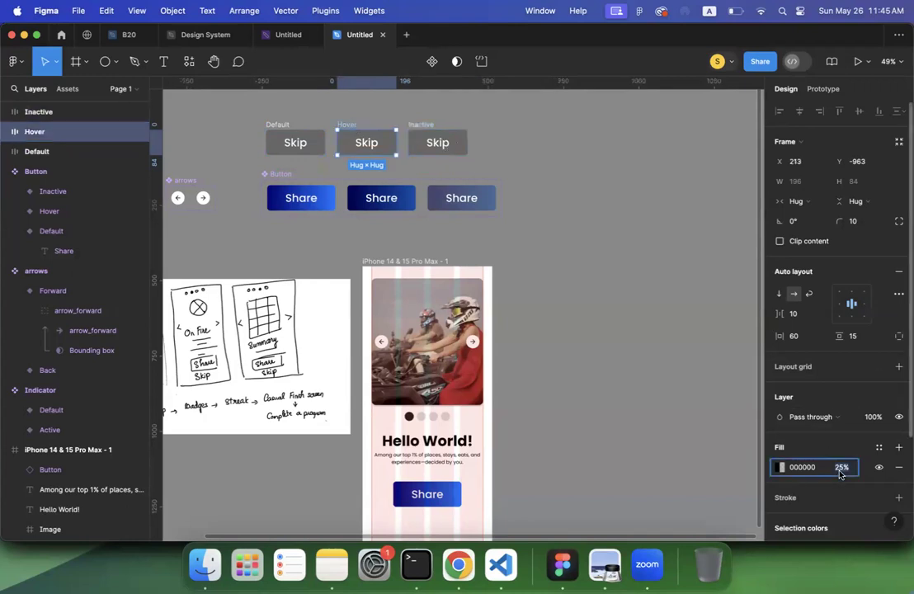
pyautogui.write('5')
pyautogui.press('Return')
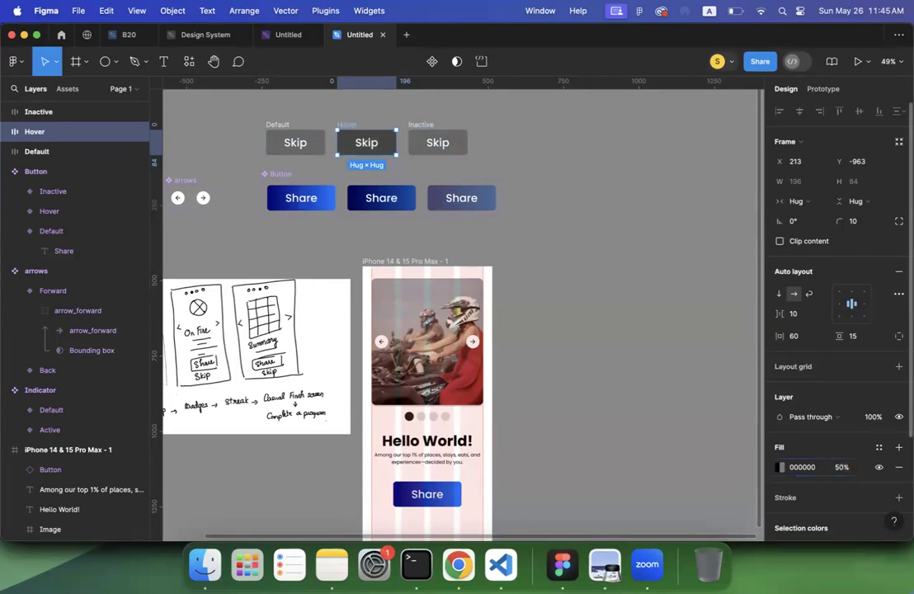
# Set the Inactive Skip frame's fill to 25% opacity and its layer opacity to 50%
pyautogui.click(426, 124)
pyautogui.click(839, 467)
pyautogui.write('0')
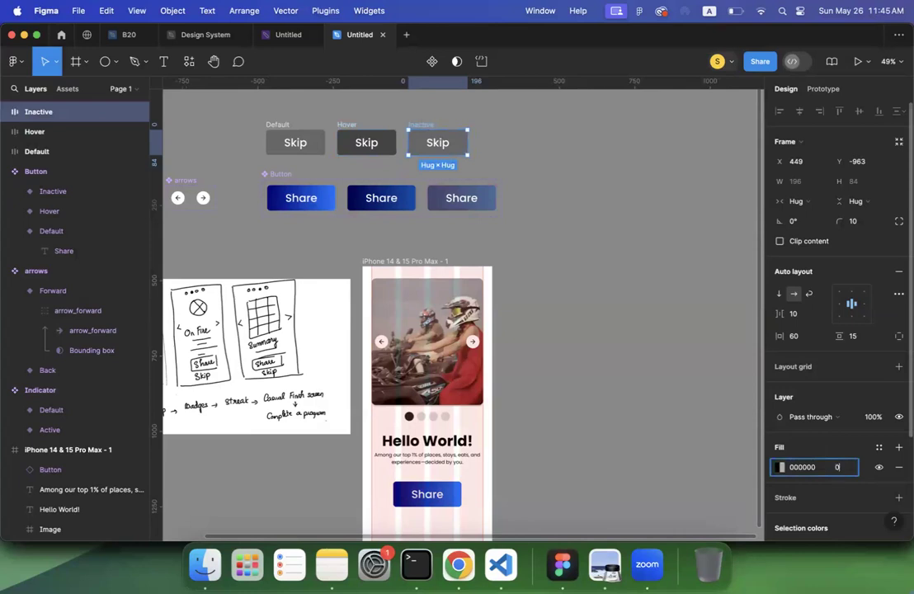
pyautogui.press('Return')
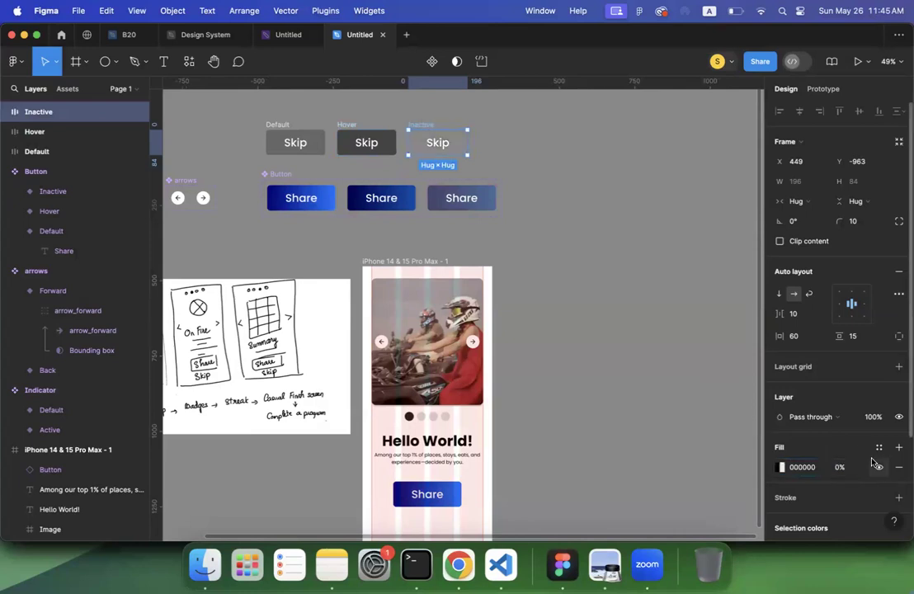
pyautogui.click(842, 468)
pyautogui.write('25')
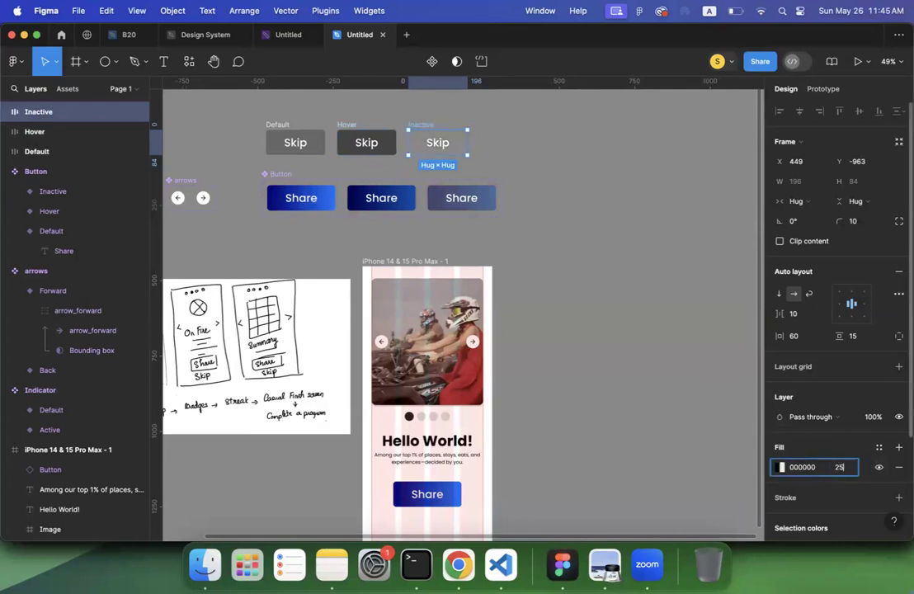
pyautogui.press('Return')
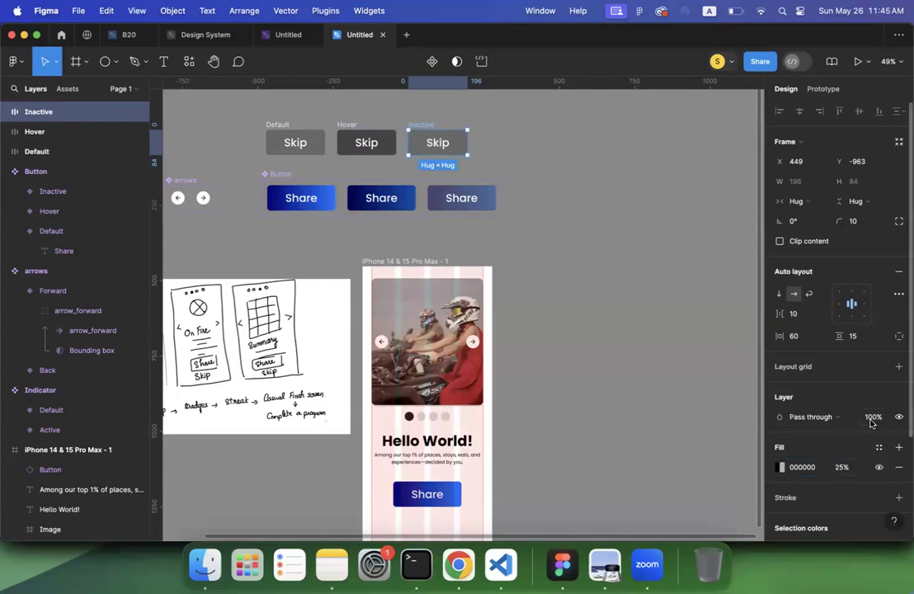
pyautogui.click(872, 419)
pyautogui.write('50')
pyautogui.press('Return')
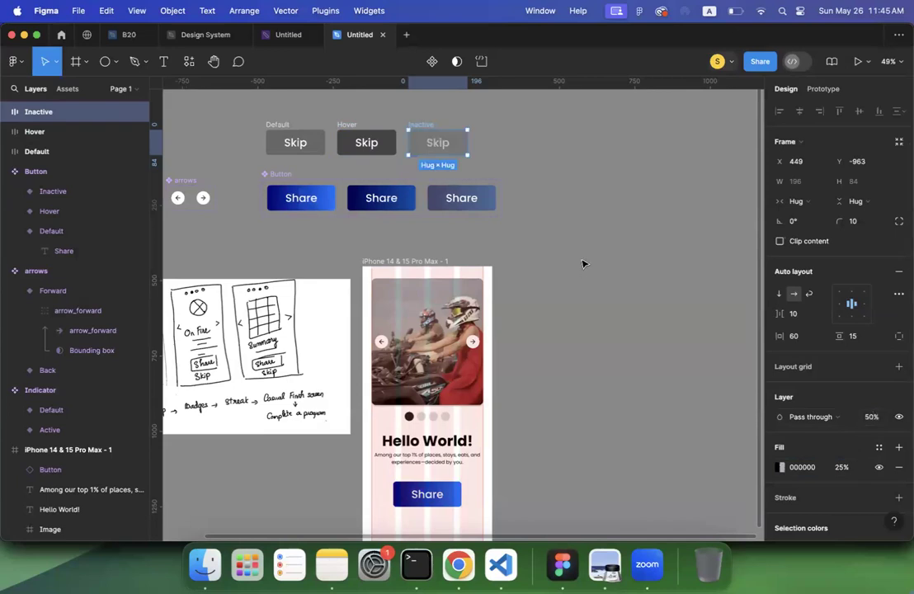
pyautogui.click(583, 262)
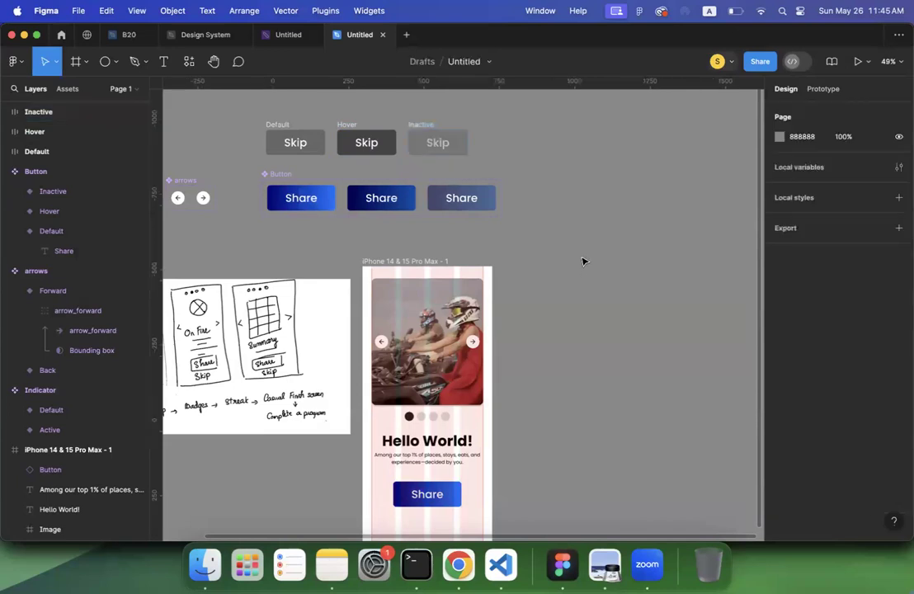
# Shift the three Skip frames together to Y -957 above the Button set and combine them into a component set
pyautogui.moveTo(256, 113); pyautogui.dragTo(480, 168)
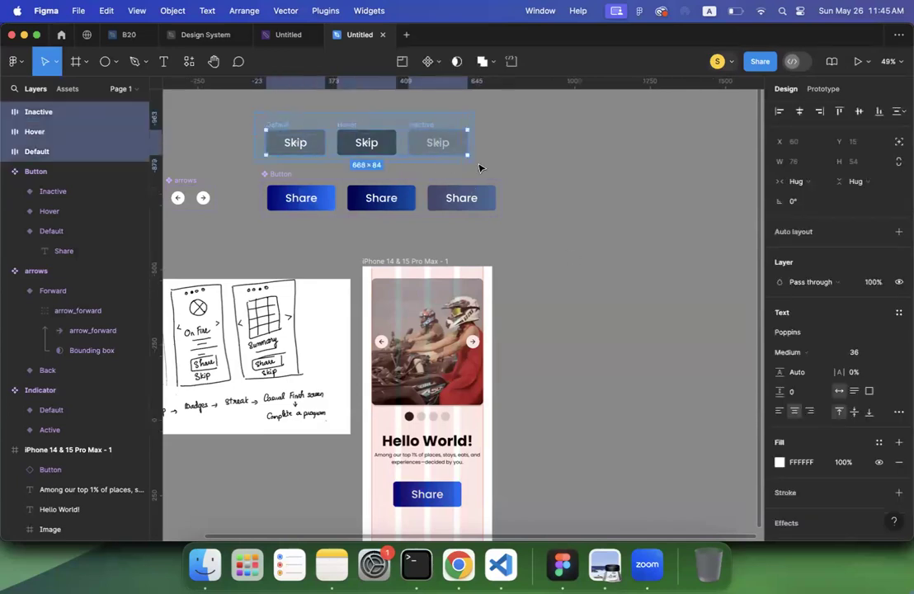
pyautogui.moveTo(279, 127)
pyautogui.mouseDown()
pyautogui.moveTo(521, 164)
pyautogui.moveTo(544, 187)
pyautogui.moveTo(497, 213)
pyautogui.moveTo(318, 131)
pyautogui.moveTo(272, 128)
pyautogui.mouseUp()
pyautogui.click(438, 63)
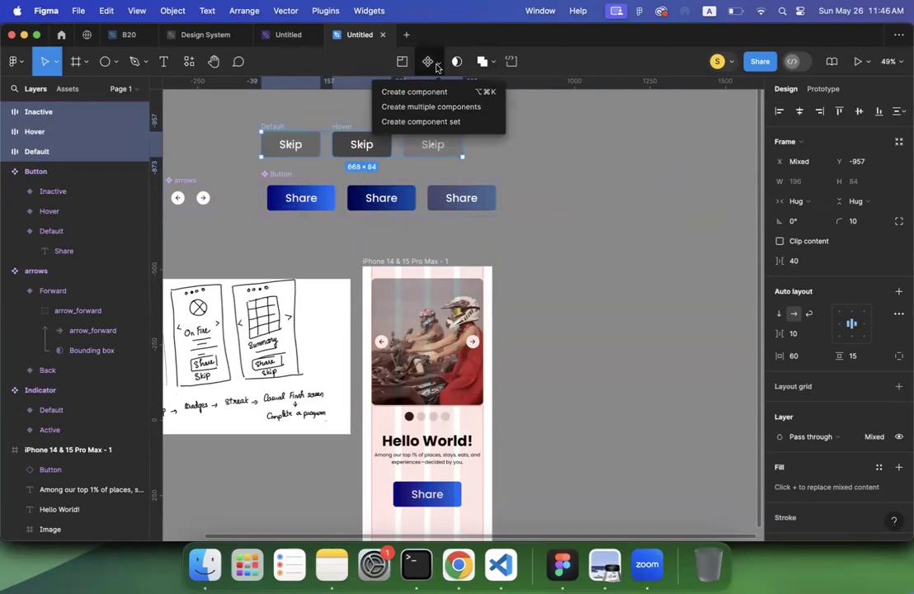
pyautogui.click(437, 121)
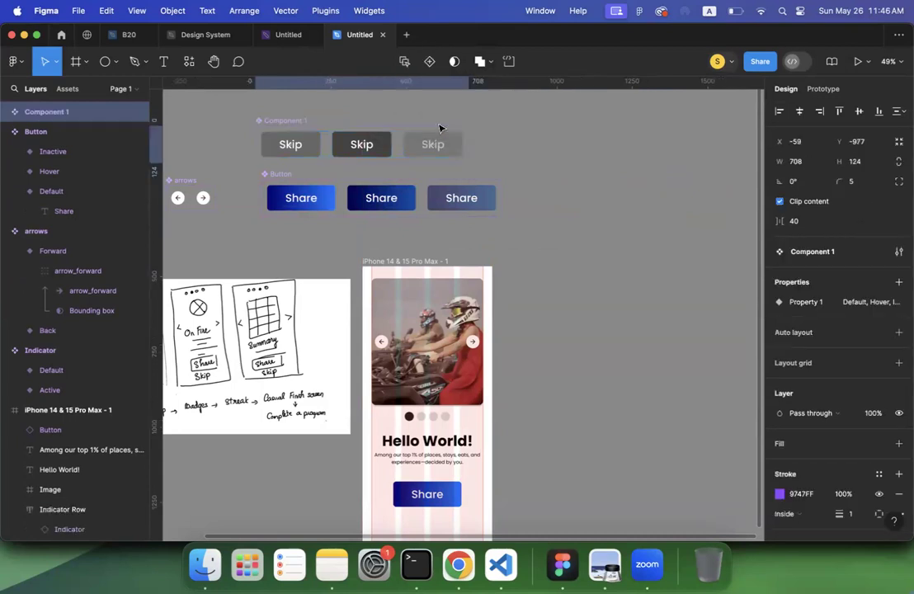
# Rename the Skip component set to Secondary Button
pyautogui.doubleClick(284, 120)
pyautogui.write('S')
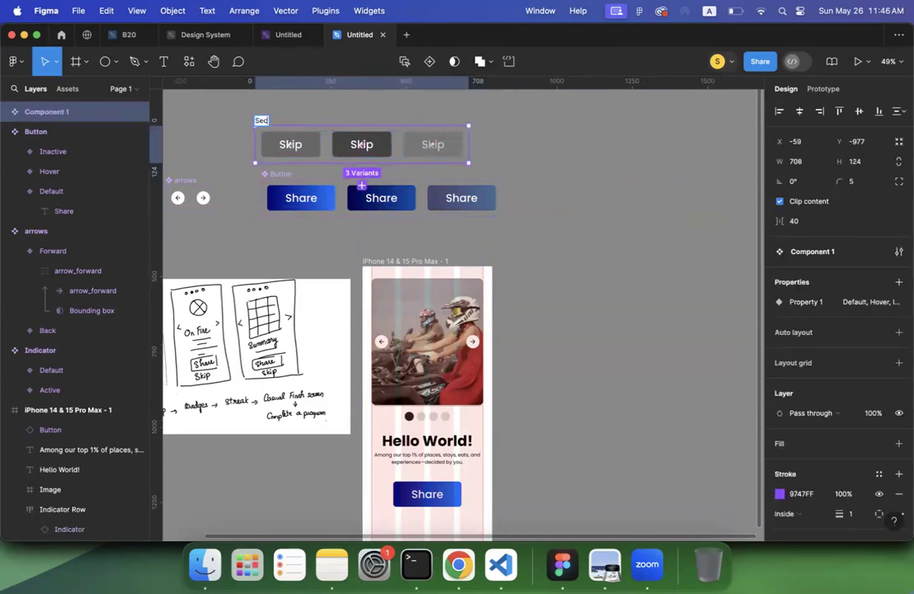
pyautogui.write('econdary Button')
pyautogui.press('Return')
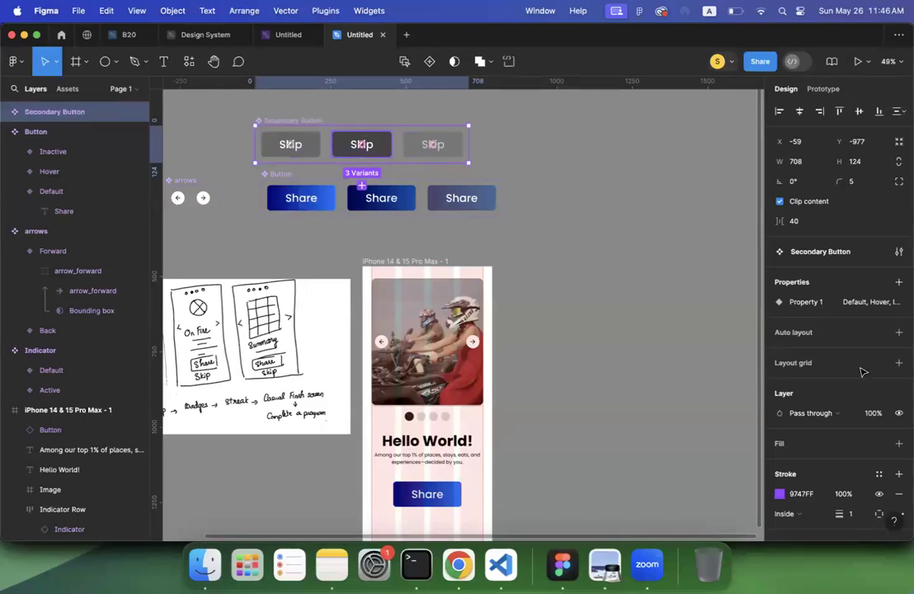
# Rename the Secondary Button set's variant property to State and check the Default, Hover and Inactive variants
pyautogui.doubleClick(807, 302)
pyautogui.write('S')
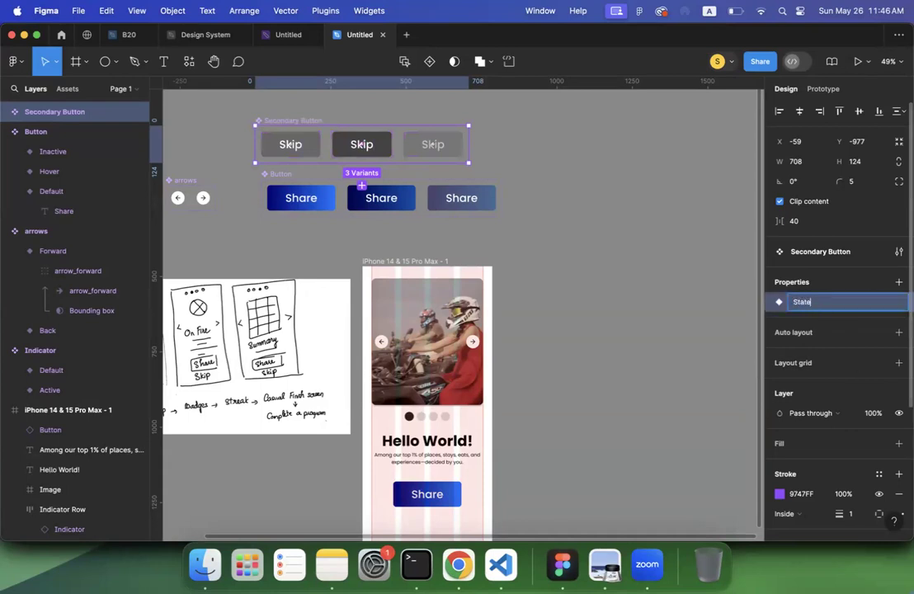
pyautogui.write('tate')
pyautogui.press('Return')
pyautogui.click(303, 155)
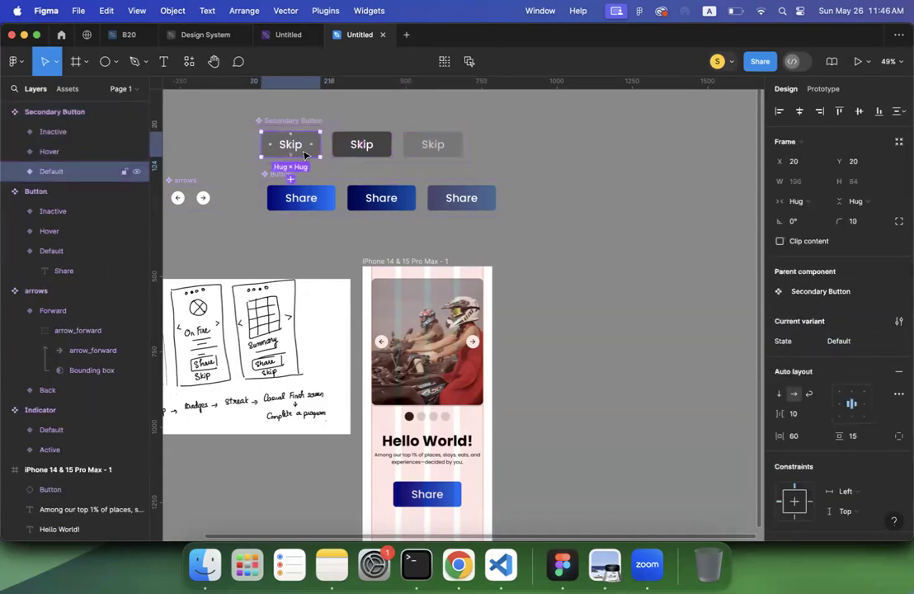
pyautogui.click(353, 153)
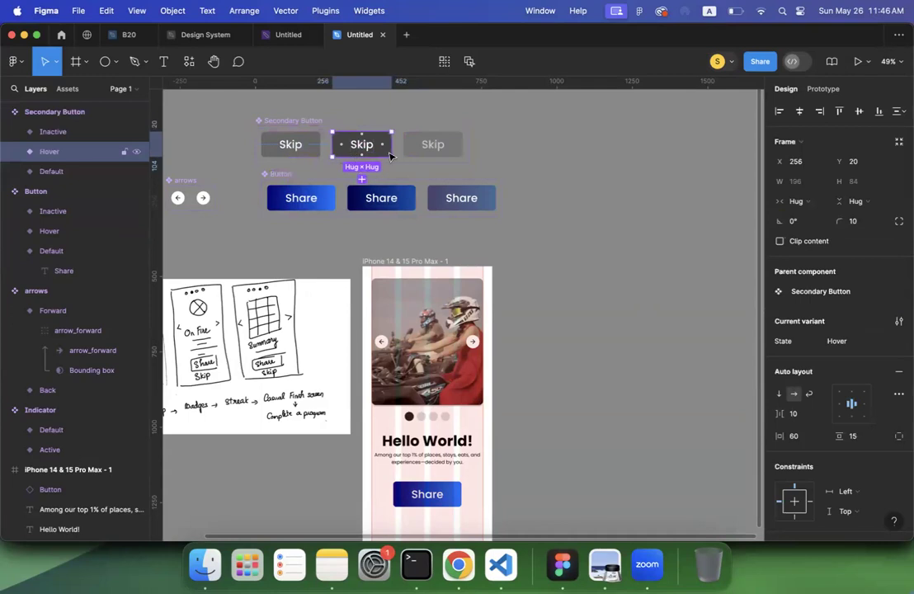
pyautogui.click(434, 144)
pyautogui.click(627, 237)
# Place a Secondary Button instance in the phone frame, centred below the Share button at X 117, Y 821
pyautogui.scroll(-4, 627, 236)
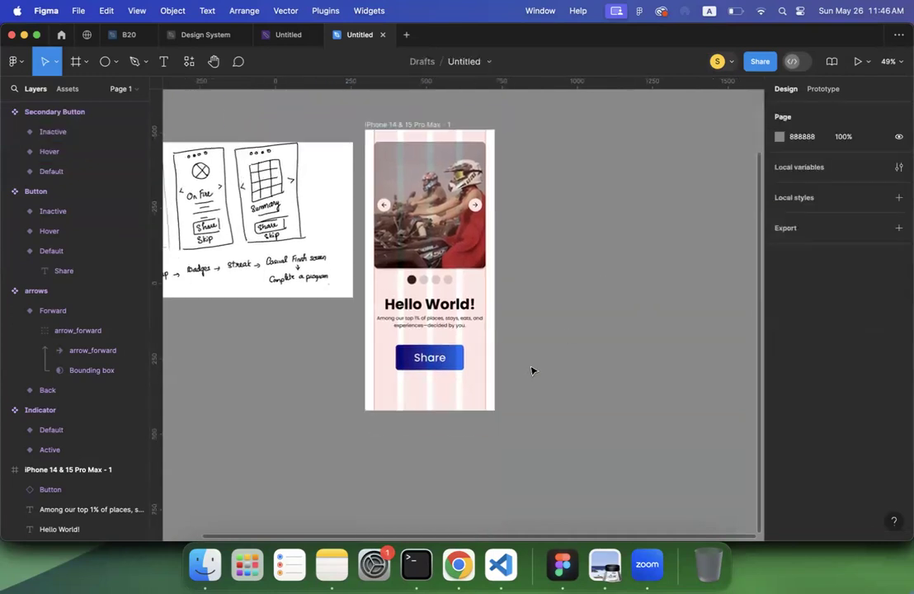
pyautogui.click(439, 370)
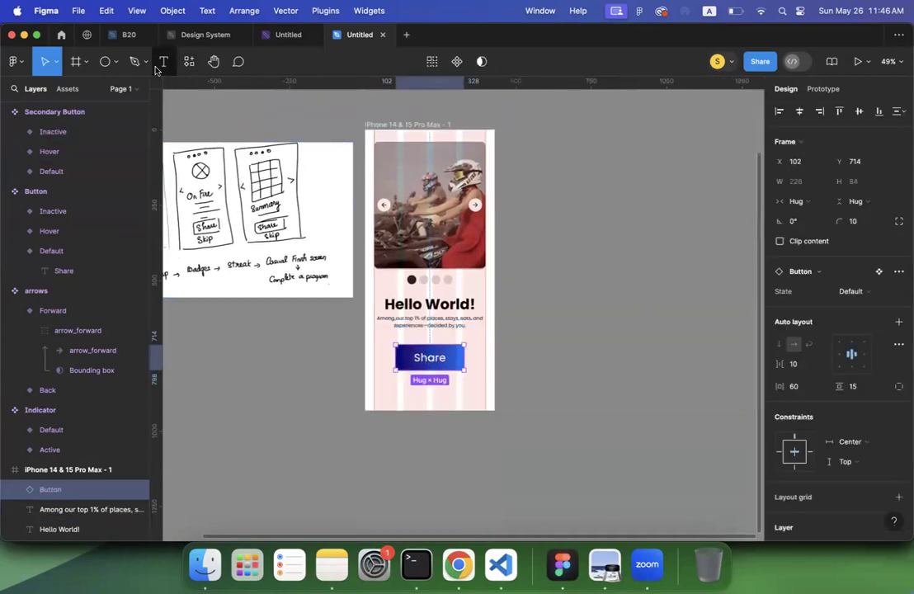
pyautogui.click(69, 89)
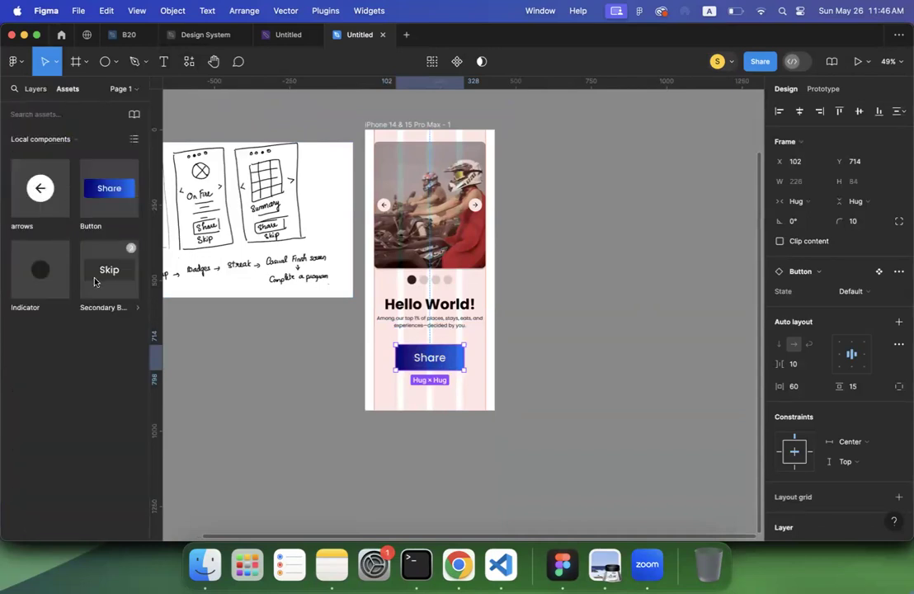
pyautogui.moveTo(246, 309); pyautogui.dragTo(440, 390)
pyautogui.moveTo(442, 389); pyautogui.dragTo(440, 391)
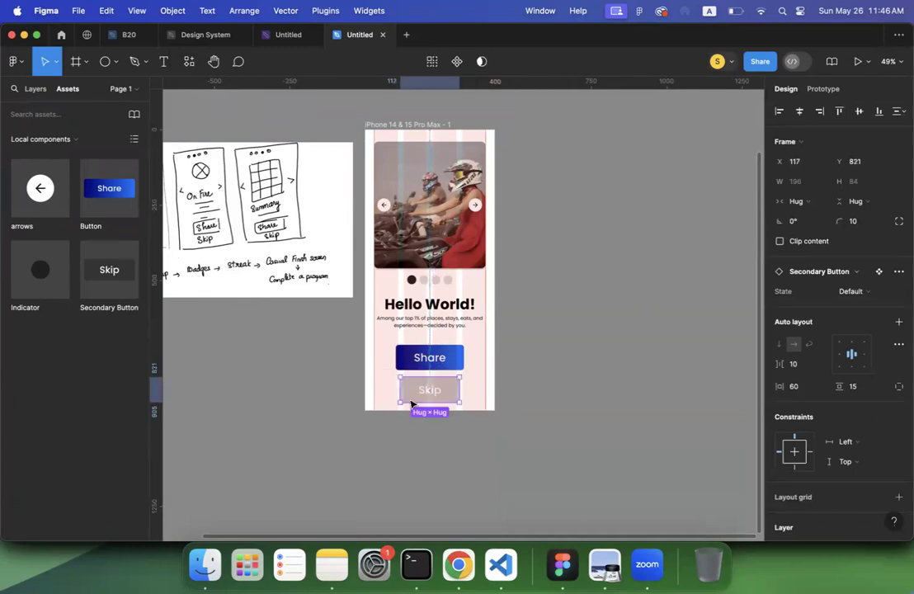
# Widen the Skip button on both sides to 226, starting at X 102, to match the Share button's edges
pyautogui.scroll(5, 373, 404)
pyautogui.scroll(3, 373, 403)
pyautogui.hscroll(3, 374, 404)
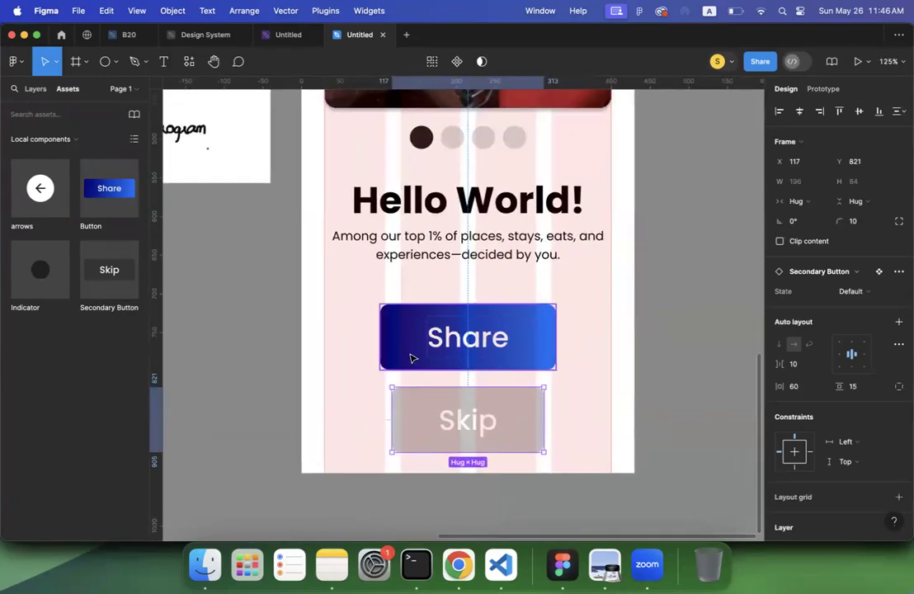
pyautogui.moveTo(392, 401); pyautogui.dragTo(381, 402)
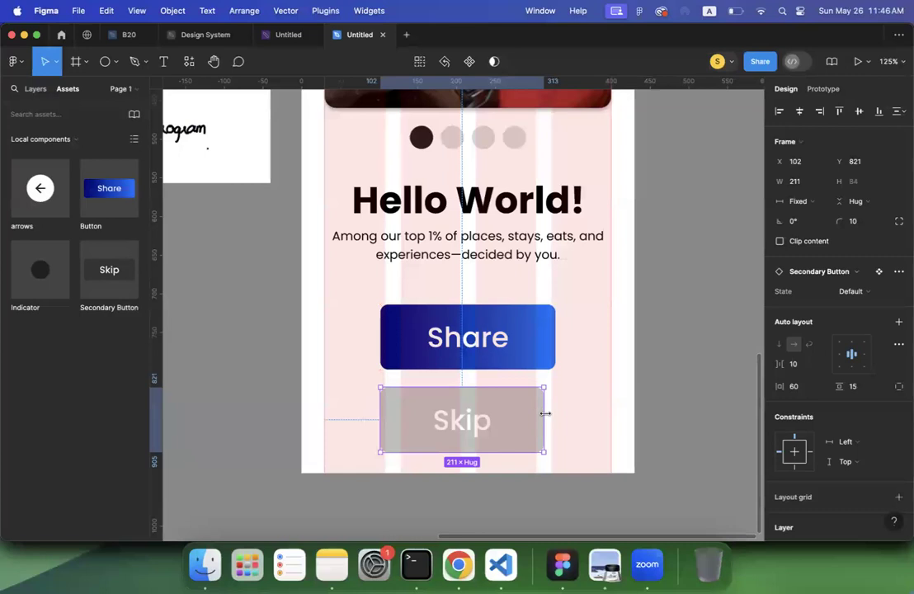
pyautogui.moveTo(546, 413); pyautogui.dragTo(557, 413)
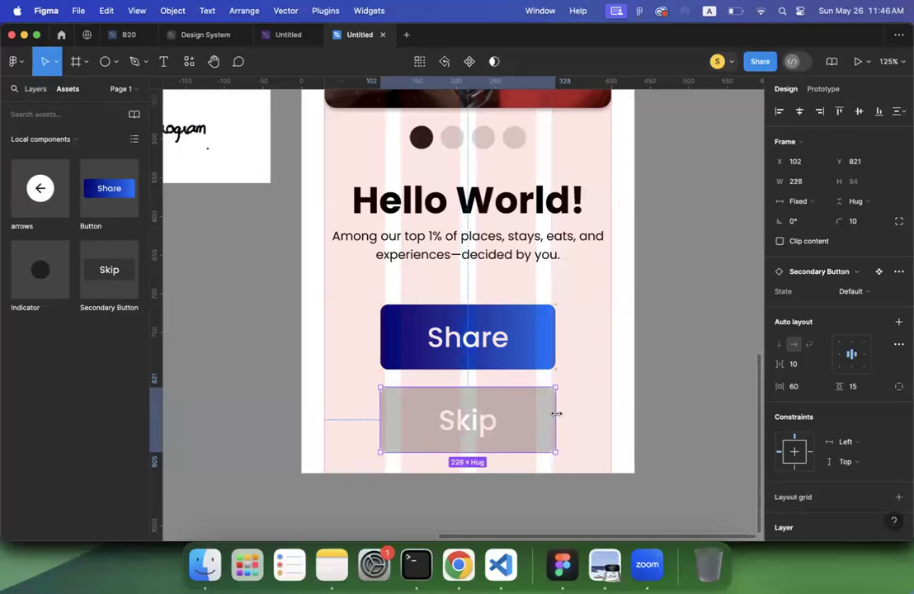
pyautogui.click(692, 411)
# Hide the four-column layout grid on the iPhone 14 & 15 Pro Max frame
pyautogui.scroll(-6, 691, 412)
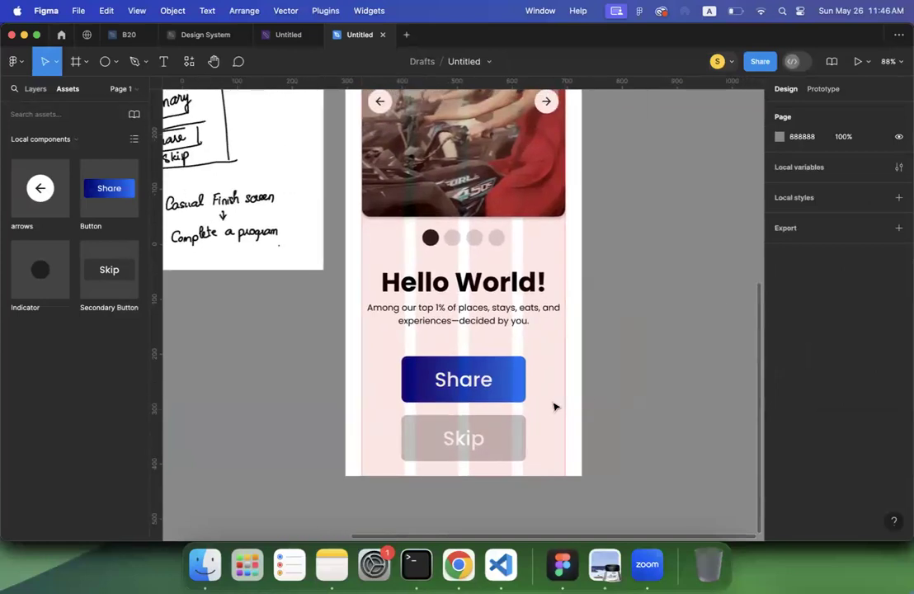
pyautogui.scroll(3, 520, 407)
pyautogui.scroll(-4, 517, 407)
pyautogui.scroll(5, 513, 407)
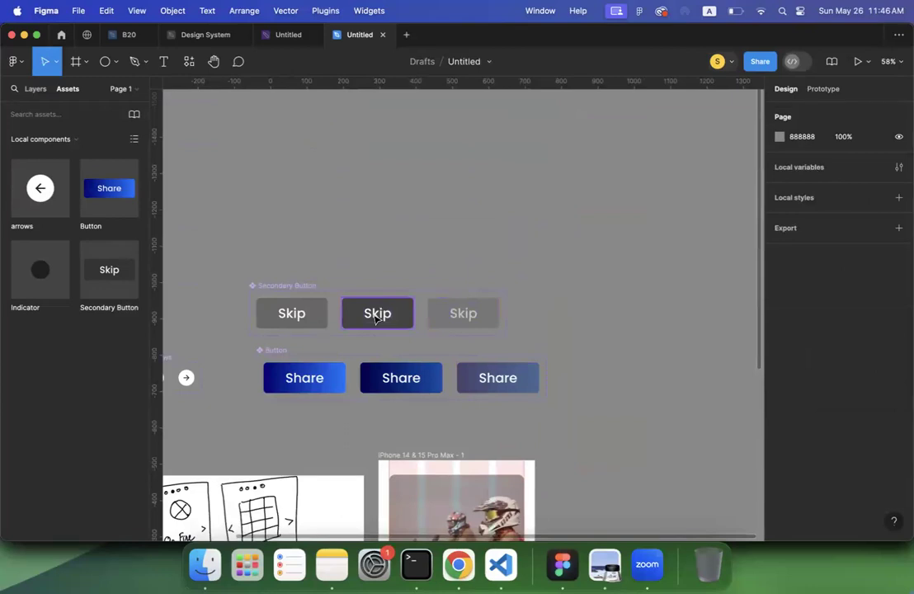
pyautogui.scroll(-10, 376, 318)
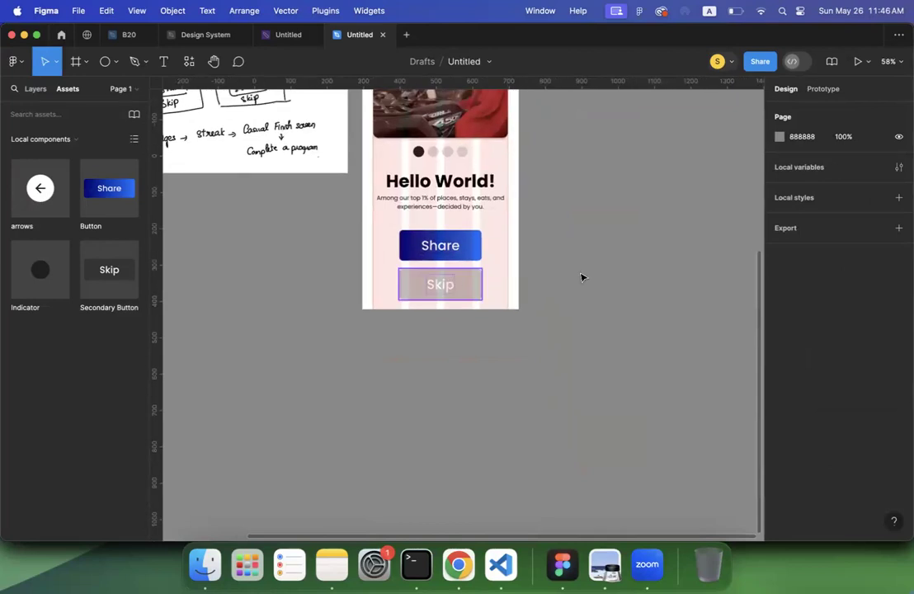
pyautogui.scroll(-5, 581, 278)
pyautogui.scroll(3, 528, 277)
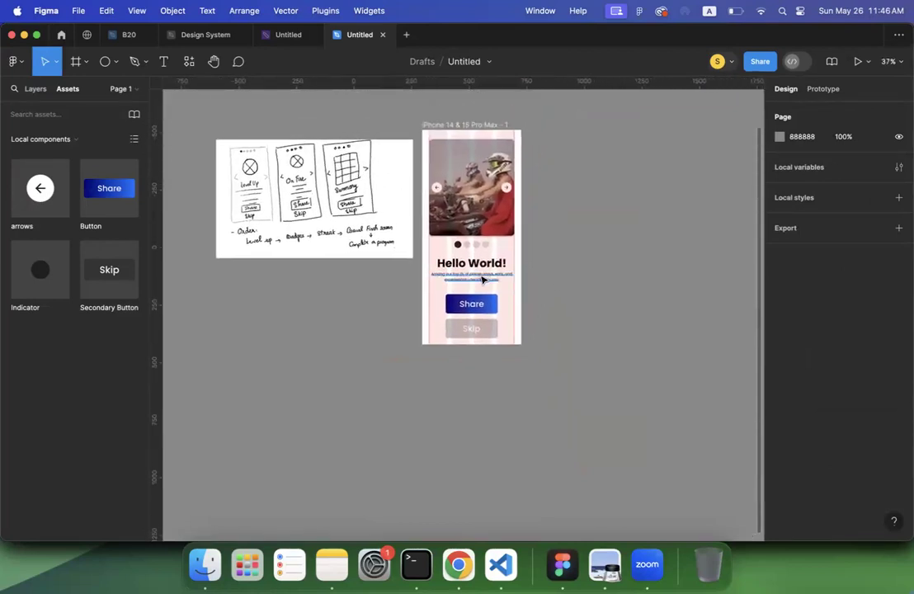
pyautogui.click(457, 125)
pyautogui.click(879, 302)
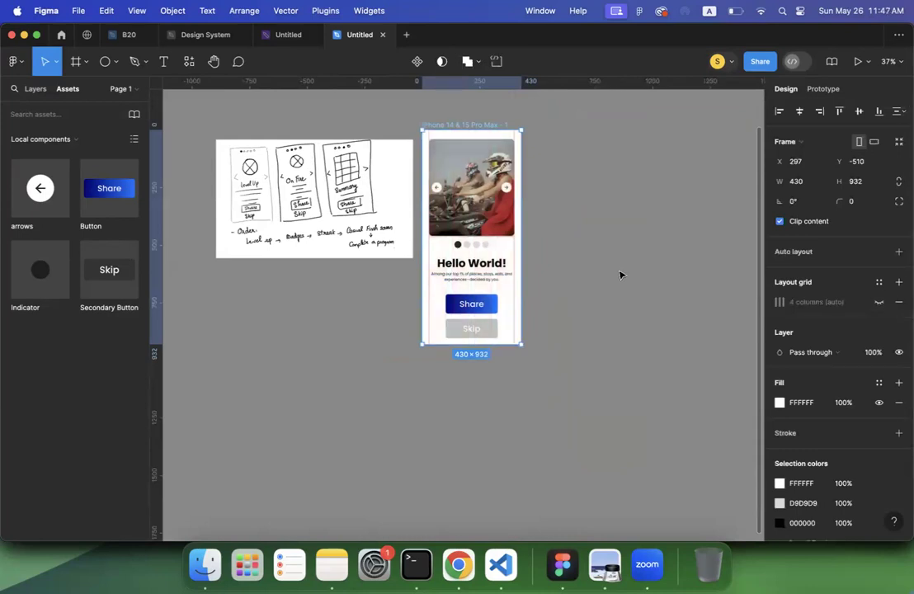
pyautogui.click(621, 273)
# Compare the assembled phone screen with the hand-drawn wireframes, checking its heading, indicators and buttons
pyautogui.scroll(1, 620, 274)
pyautogui.scroll(5, 621, 273)
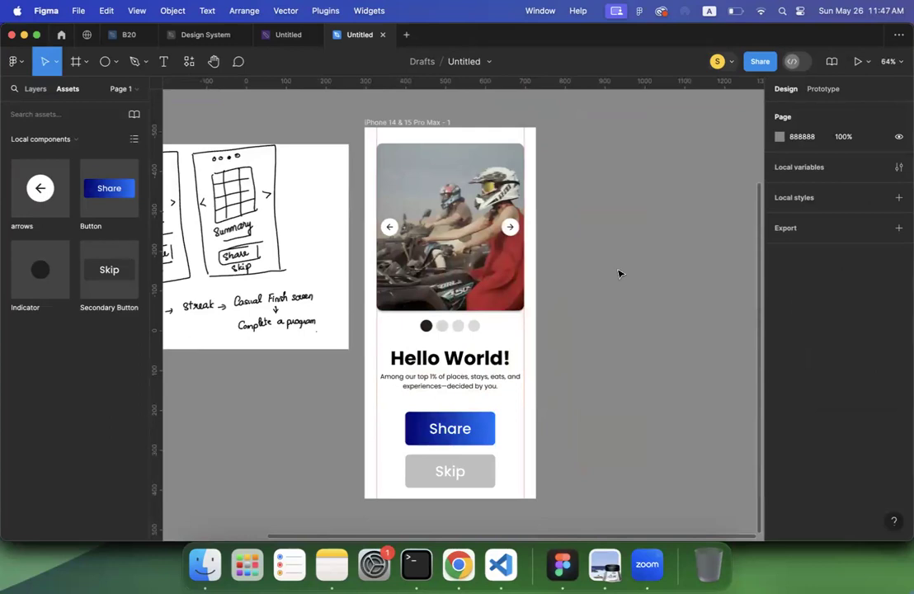
pyautogui.scroll(-2, 620, 273)
pyautogui.hscroll(-5, 619, 272)
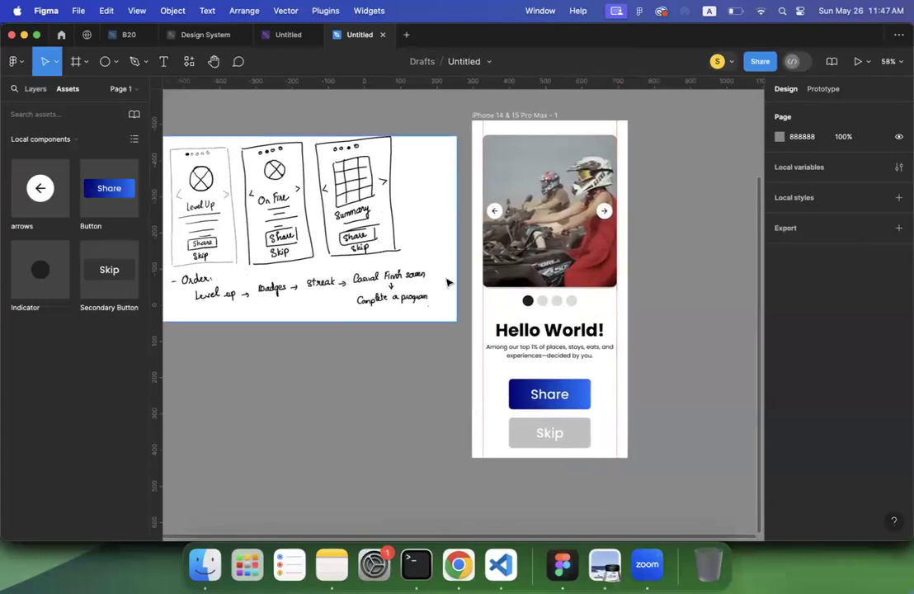
pyautogui.hscroll(3, 446, 282)
pyautogui.scroll(-1, 447, 283)
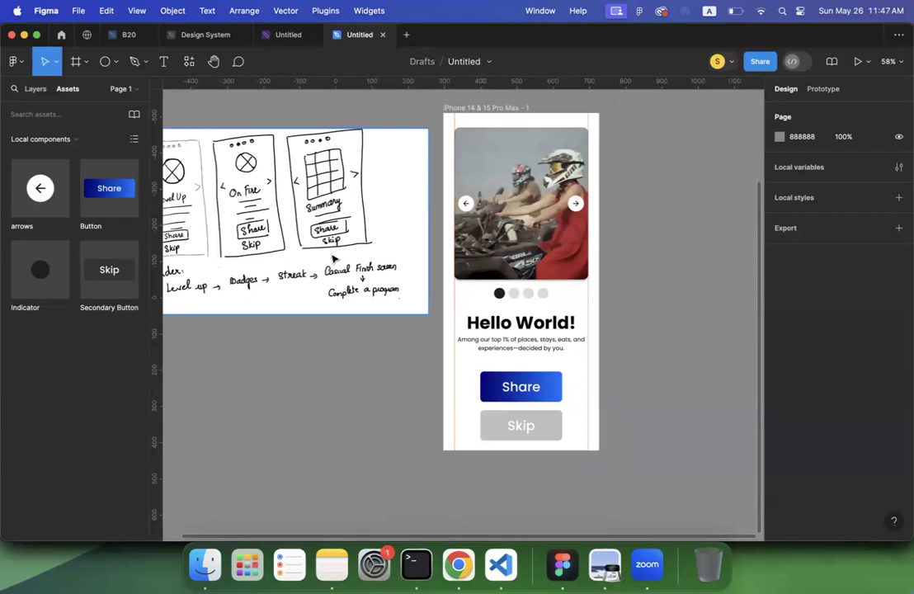
pyautogui.click(505, 107)
pyautogui.hscroll(5, 503, 108)
pyautogui.hscroll(2, 503, 108)
pyautogui.scroll(1, 503, 108)
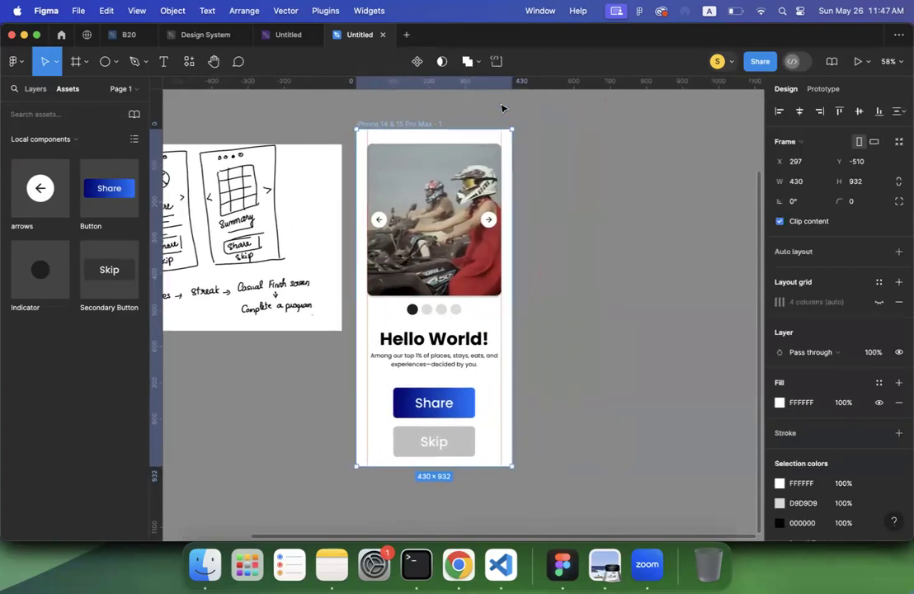
pyautogui.doubleClick(417, 340)
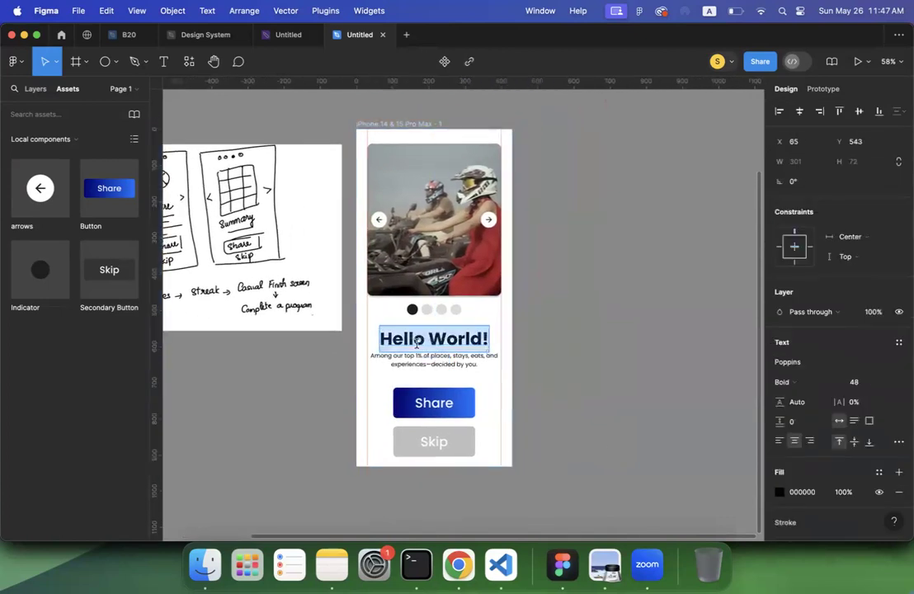
pyautogui.press('Escape')
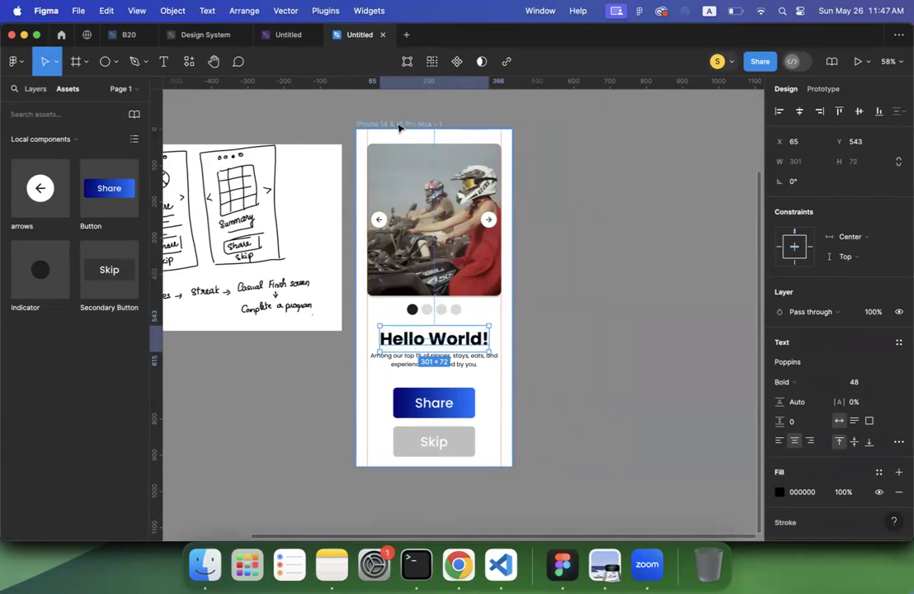
# Duplicate the phone frame beside the original and name the original 1 and the copy 2
pyautogui.click(398, 128)
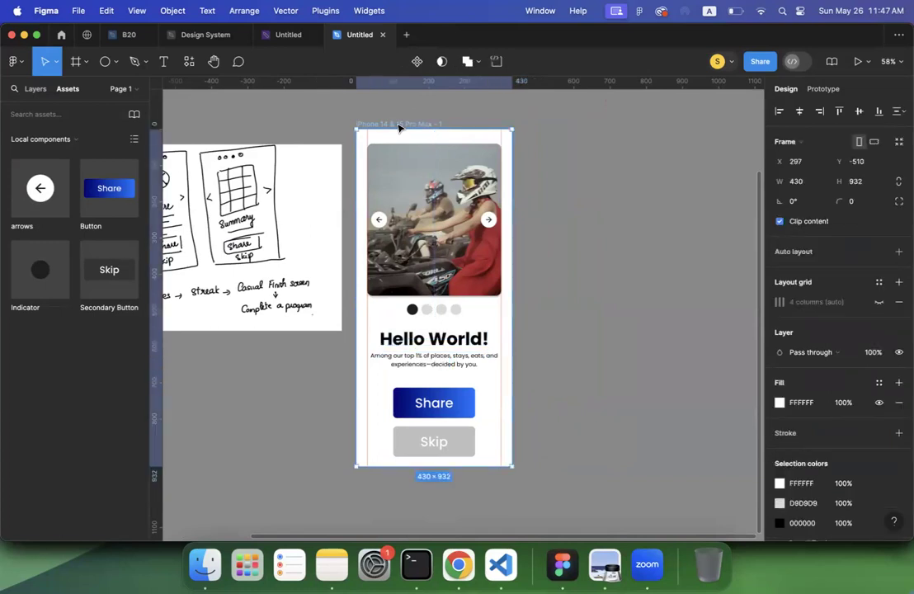
pyautogui.press('super+d')
pyautogui.click(406, 128)
pyautogui.write('1')
pyautogui.doubleClick(542, 129)
pyautogui.write('2')
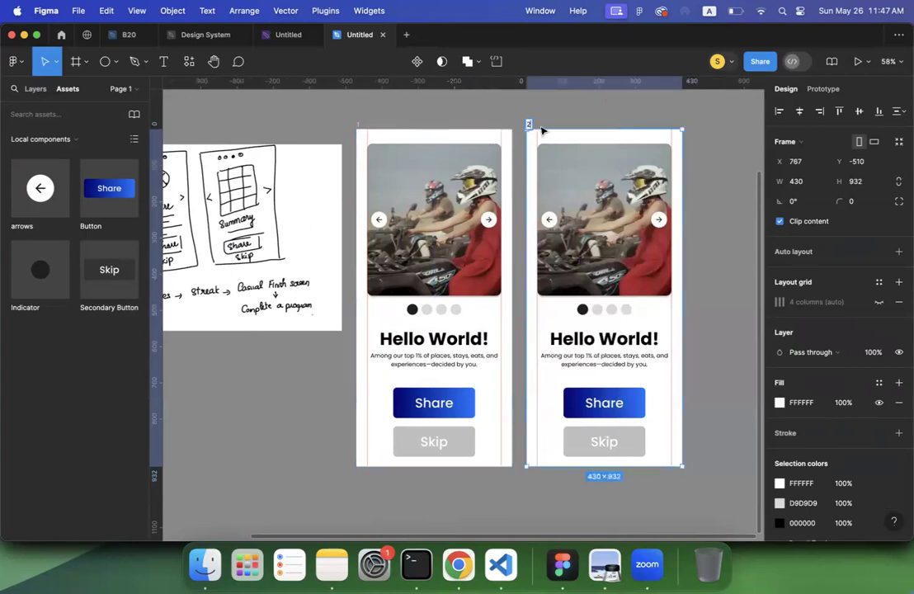
pyautogui.click(472, 115)
# Switch the first indicator dot in frame 2 to the Default state
pyautogui.click(595, 312)
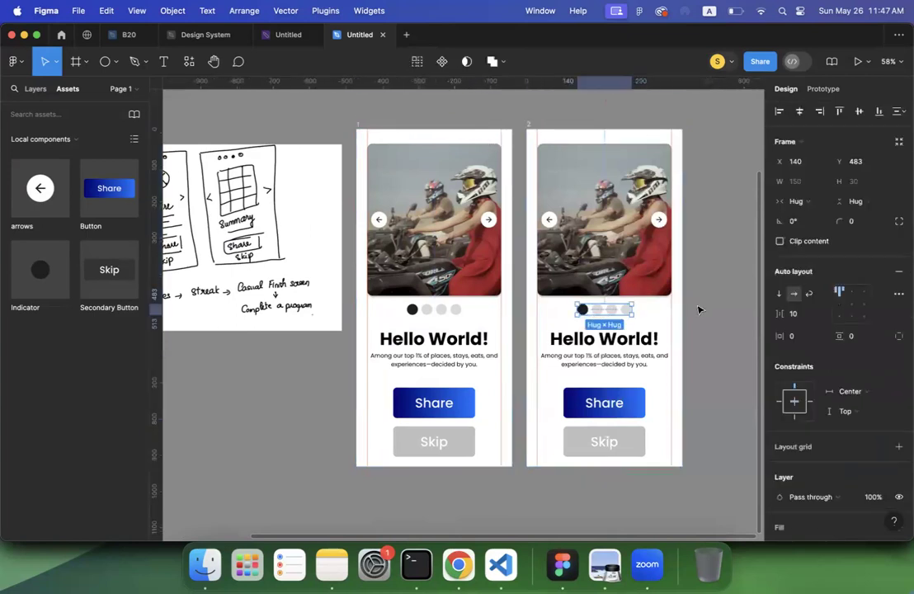
pyautogui.click(582, 310)
pyautogui.click(791, 291)
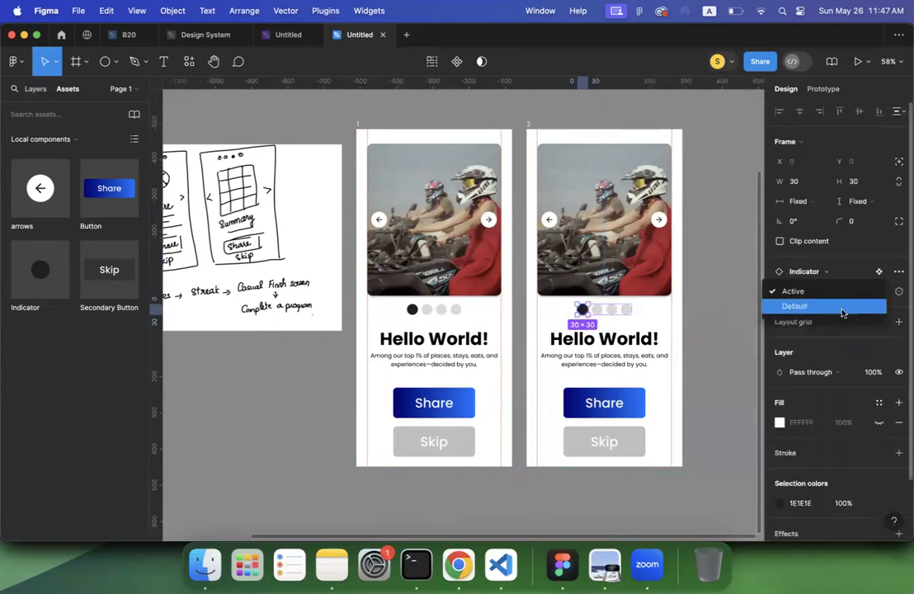
pyautogui.click(842, 307)
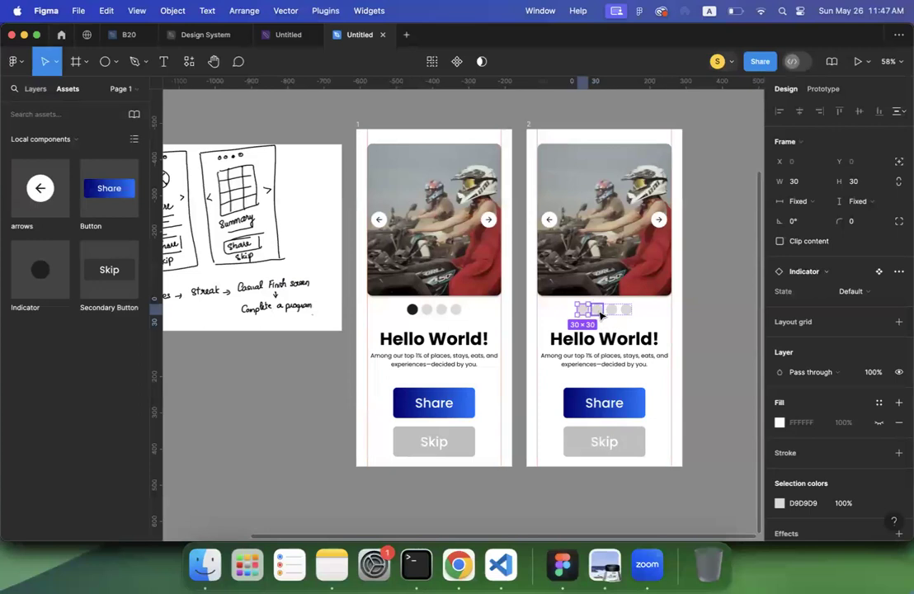
# On screen 2, set the second page indicator's state to Active and change the heading to "Step2"
pyautogui.click(597, 311)
pyautogui.click(850, 291)
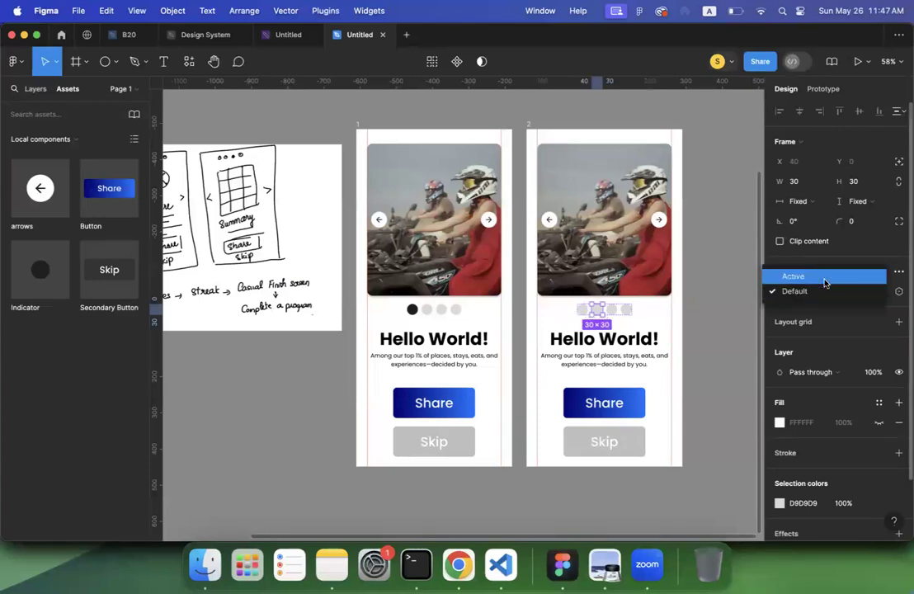
pyautogui.click(826, 278)
pyautogui.doubleClick(609, 339)
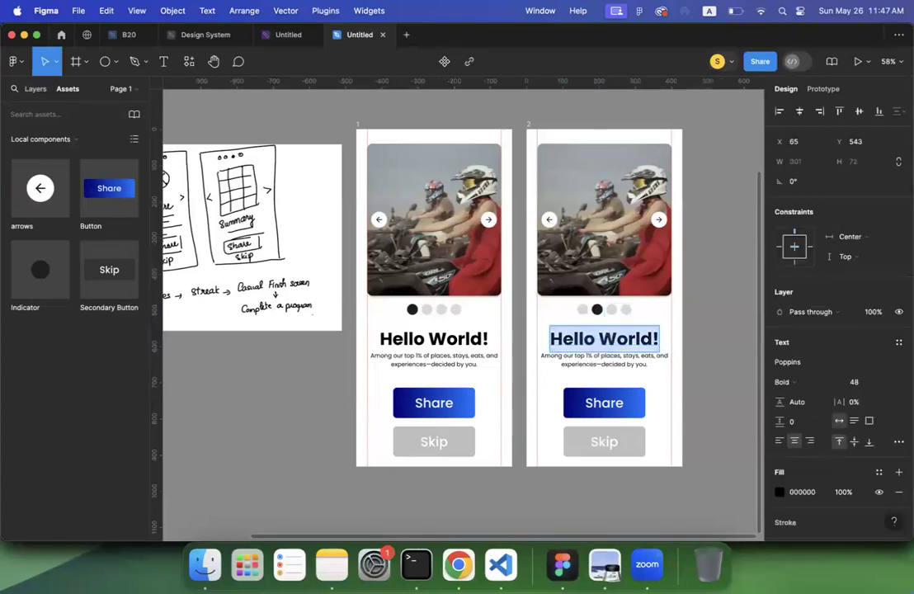
pyautogui.write('Step2')
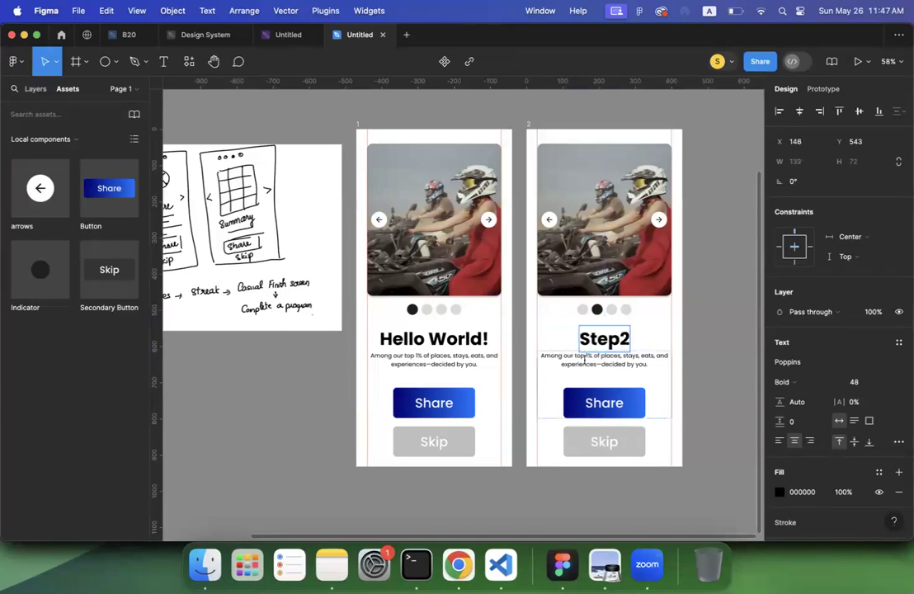
pyautogui.click(583, 360)
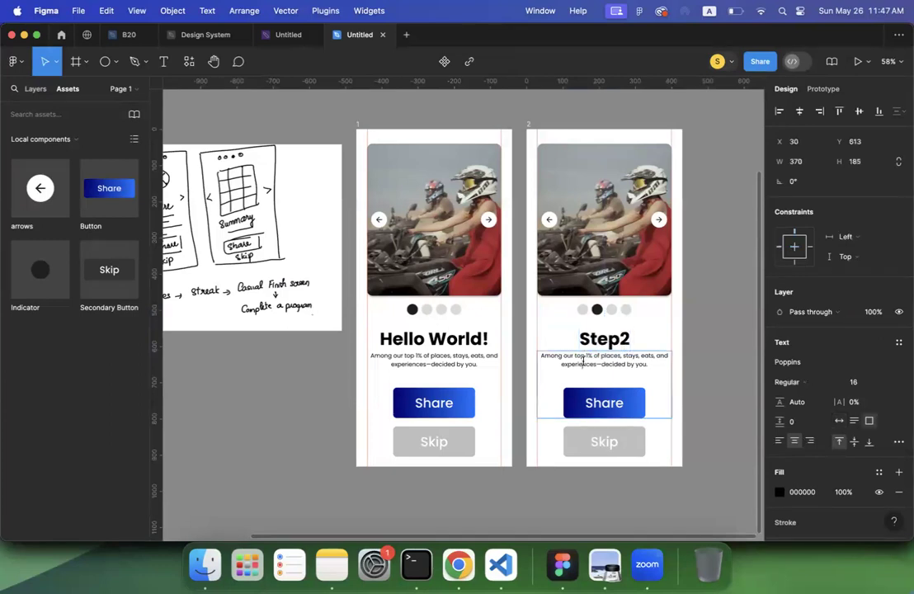
# Switch to Chrome and copy the Yellowstone National Park picture from Tripadvisor's top destinations
pyautogui.click(616, 249)
pyautogui.click(458, 564)
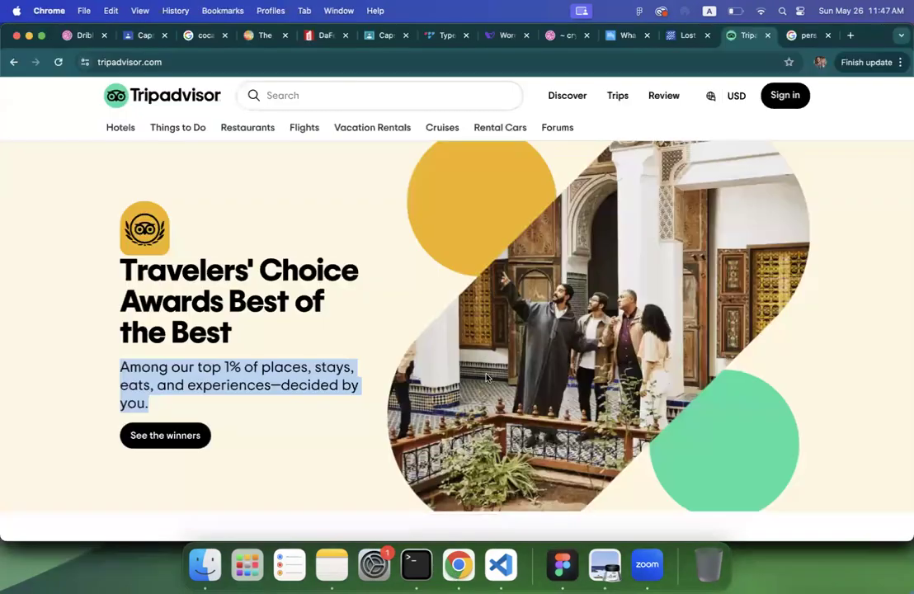
pyautogui.rightClick(528, 323)
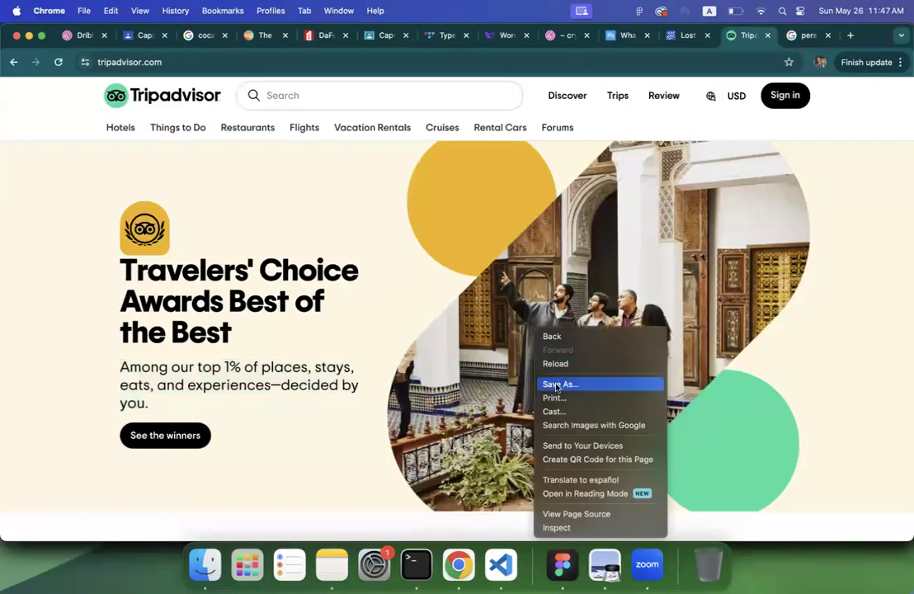
pyautogui.click(342, 312)
pyautogui.scroll(-10, 342, 312)
pyautogui.scroll(3, 343, 312)
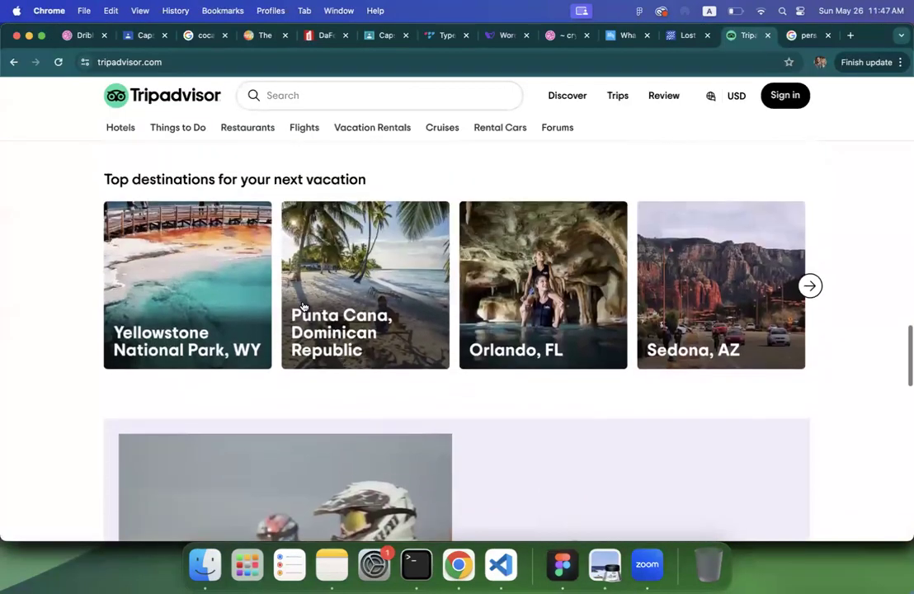
pyautogui.rightClick(198, 247)
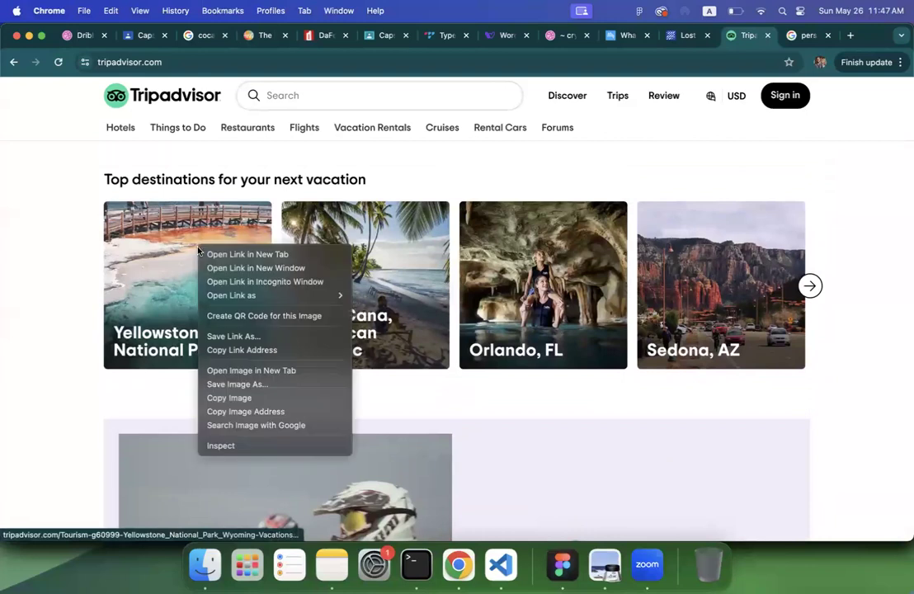
pyautogui.click(230, 399)
# Return to Figma and replace the picture in screen 2's "image 1" layer with the copied Yellowstone image
pyautogui.click(562, 565)
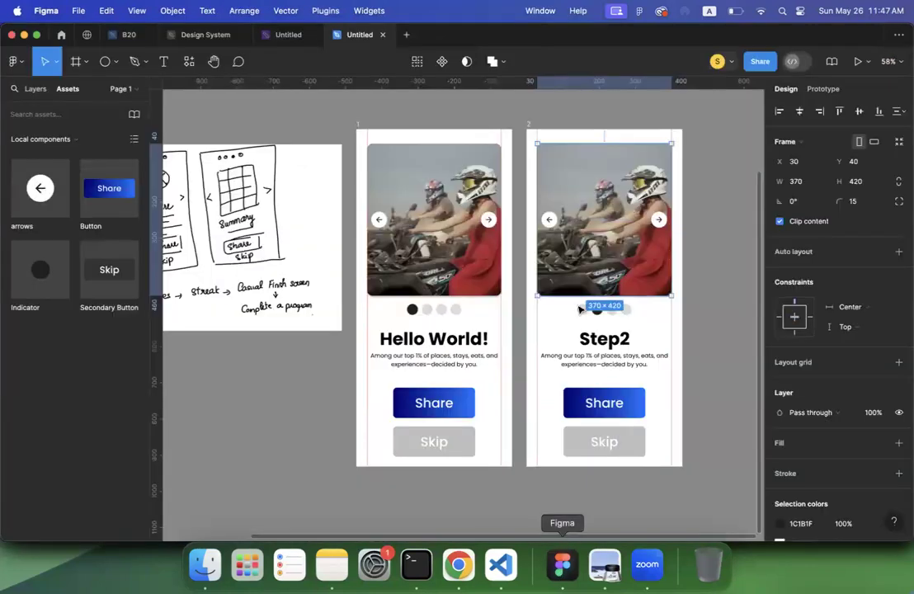
pyautogui.press('super+v')
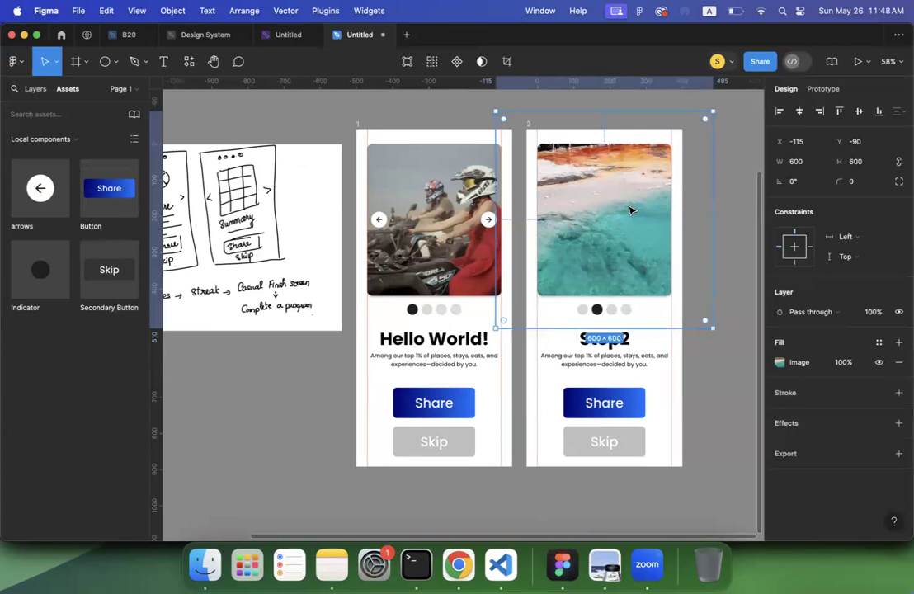
pyautogui.click(35, 89)
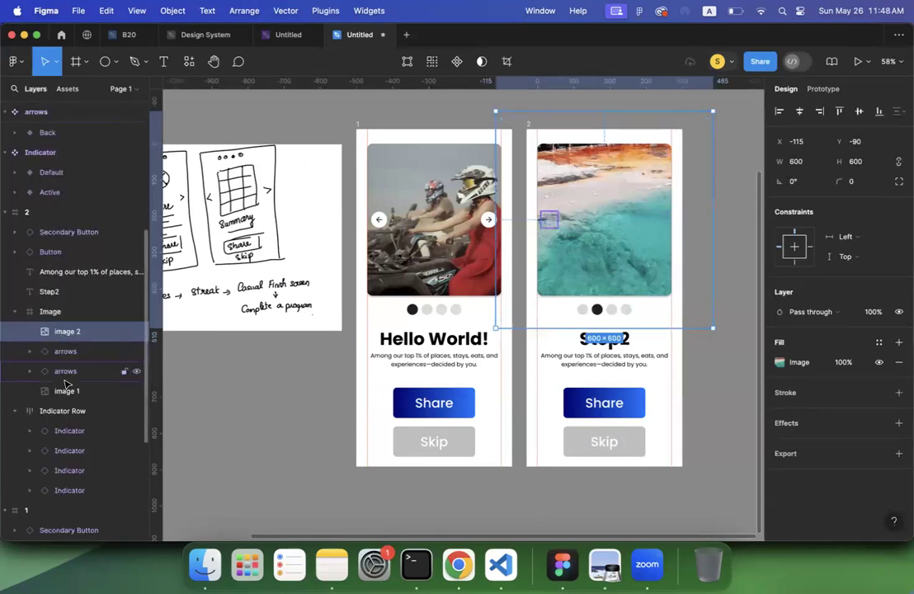
pyautogui.press('Delete')
pyautogui.click(66, 373)
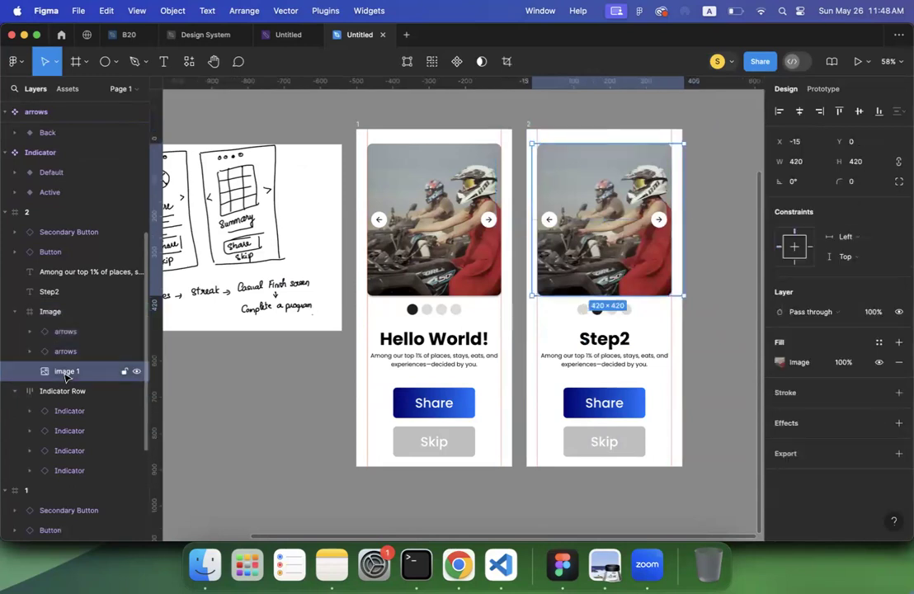
pyautogui.press('super+v')
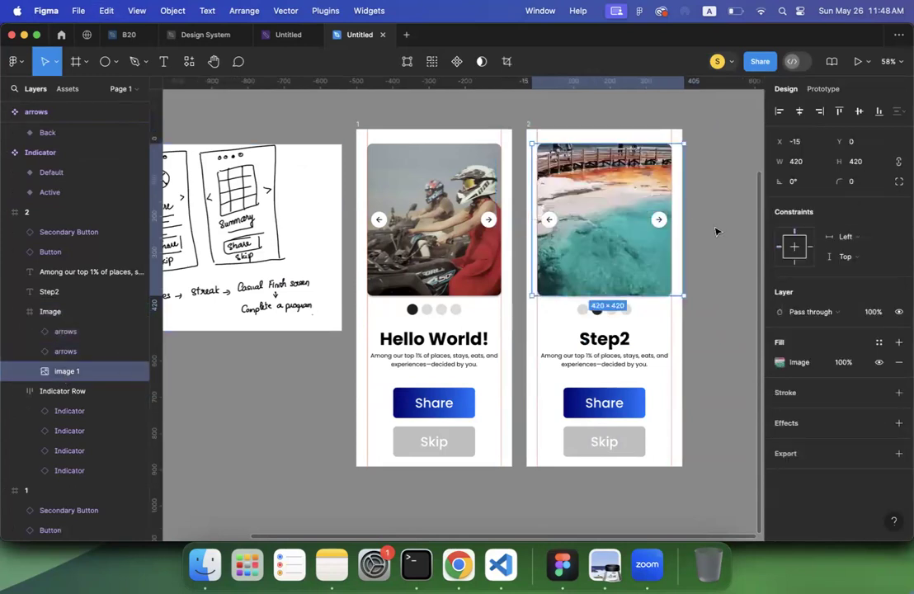
# Duplicate the whole frame 2 to create a third screen beside it
pyautogui.click(715, 231)
pyautogui.hscroll(3, 716, 231)
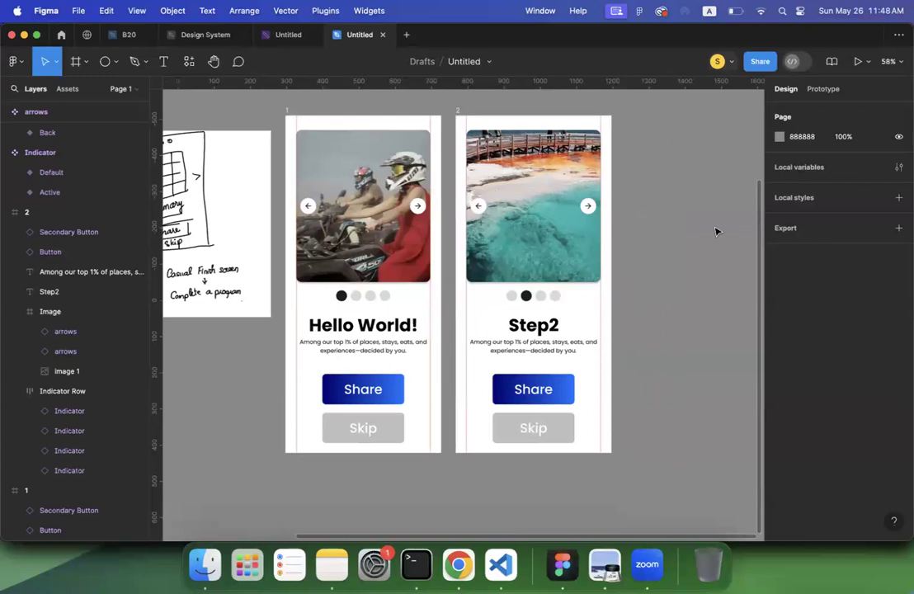
pyautogui.hscroll(2, 716, 231)
pyautogui.scroll(2, 715, 231)
pyautogui.click(421, 141)
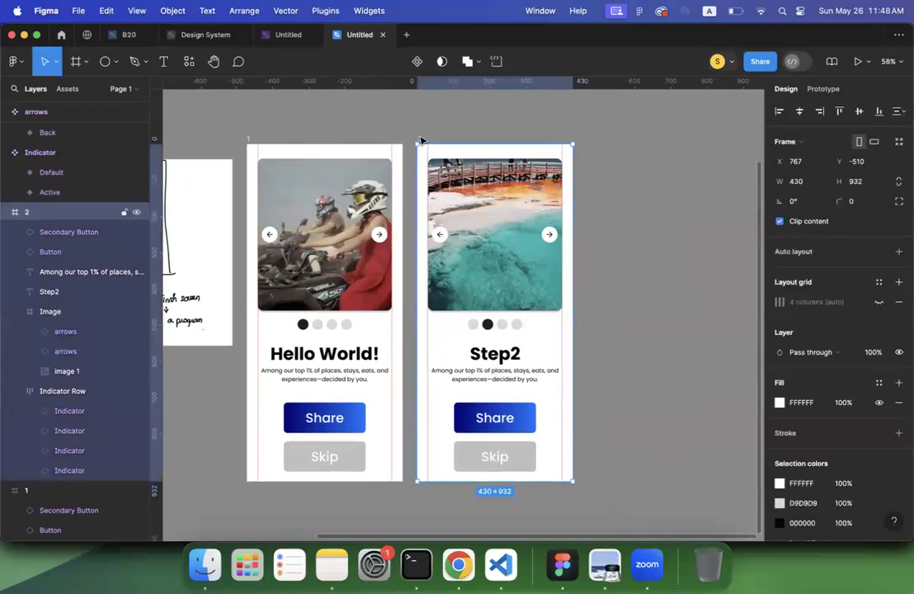
pyautogui.press('super+d')
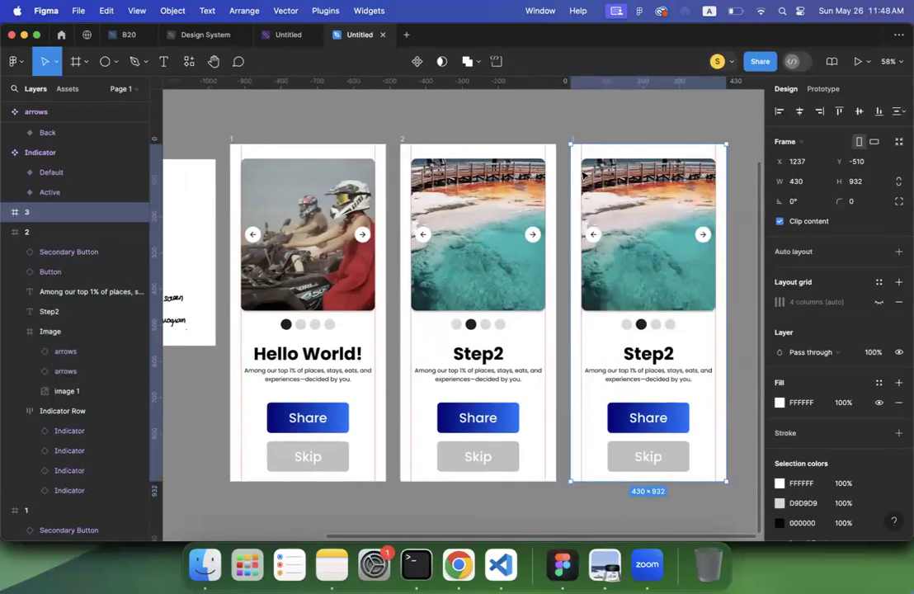
# Change the heading on the third screen to "Step3"
pyautogui.doubleClick(661, 353)
pyautogui.click(670, 353)
pyautogui.press('BackSpace')
pyautogui.write('3')
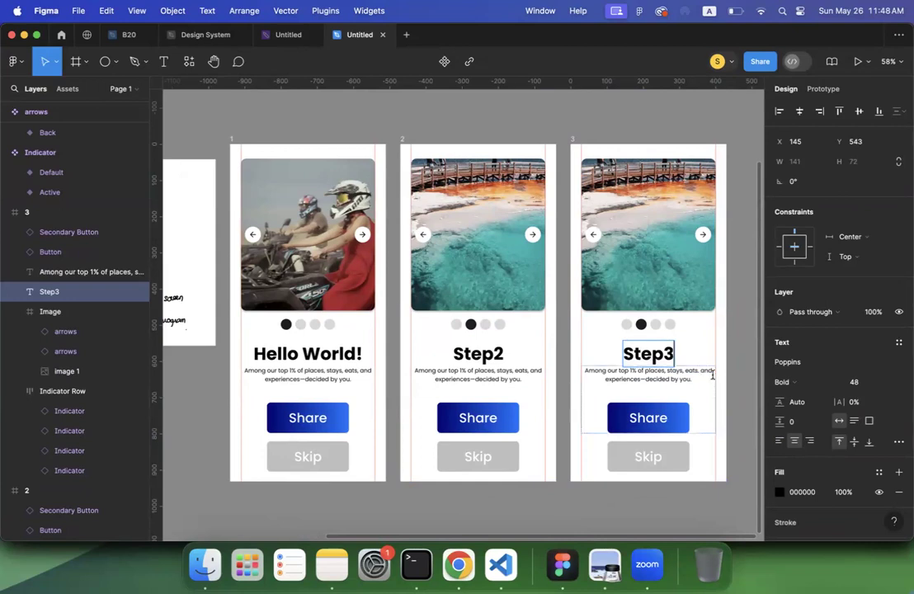
pyautogui.press('Escape')
pyautogui.hscroll(3, 734, 381)
pyautogui.scroll(-1, 735, 381)
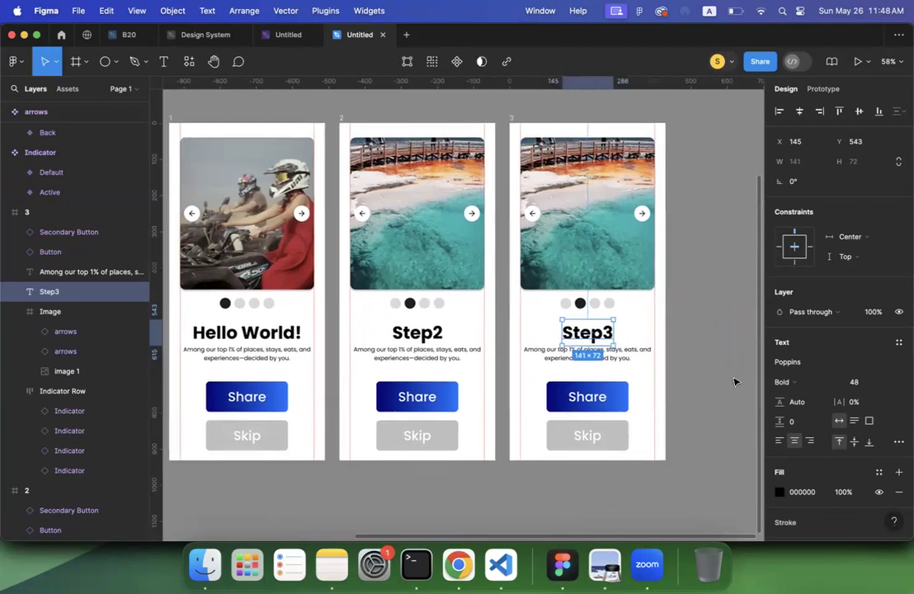
# Switch to Chrome and copy the Punta Cana, Dominican Republic picture from the Tripadvisor page
pyautogui.click(563, 242)
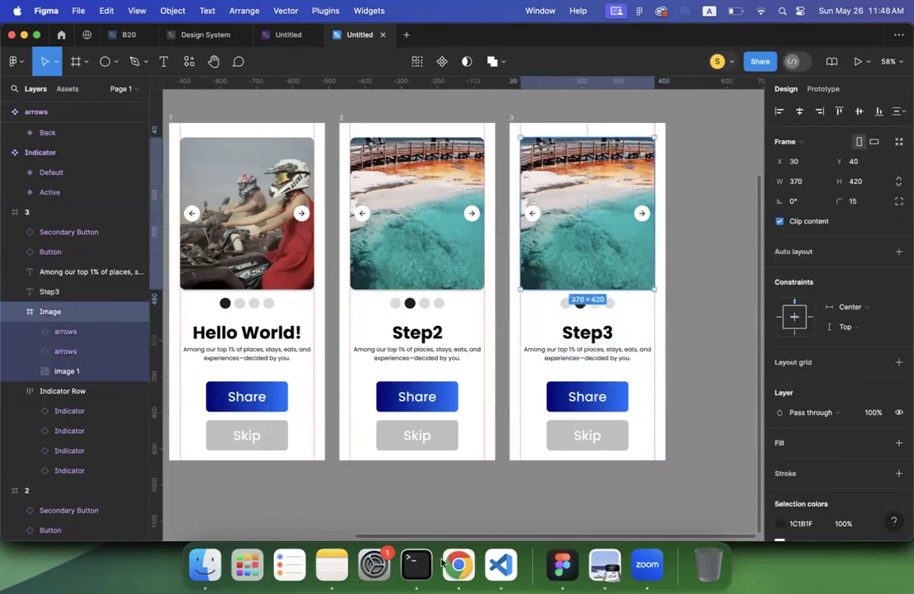
pyautogui.click(458, 565)
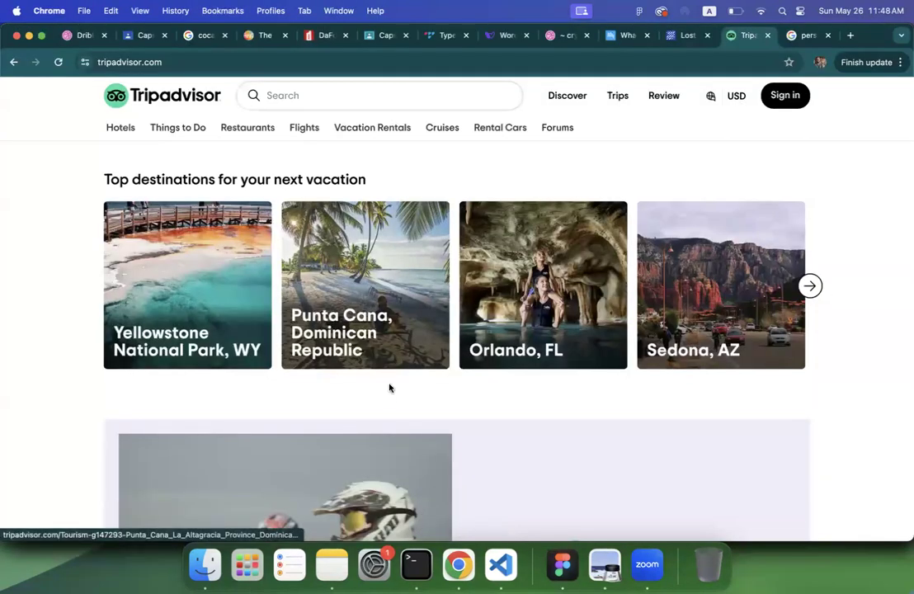
pyautogui.rightClick(364, 260)
pyautogui.click(394, 410)
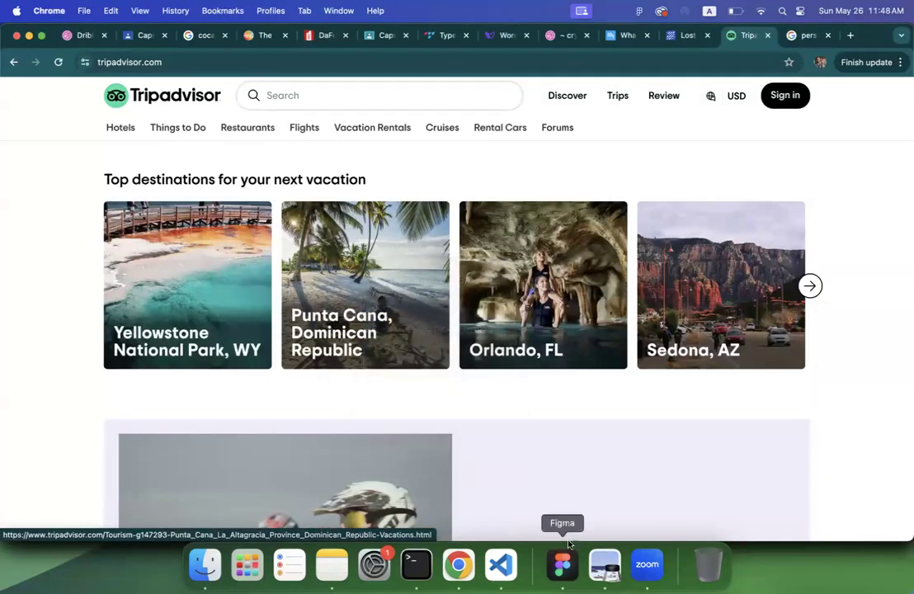
# Return to Figma and replace the picture in screen 3's "image 1" layer with the copied Punta Cana image
pyautogui.click(563, 566)
pyautogui.click(66, 372)
pyautogui.press('super+v')
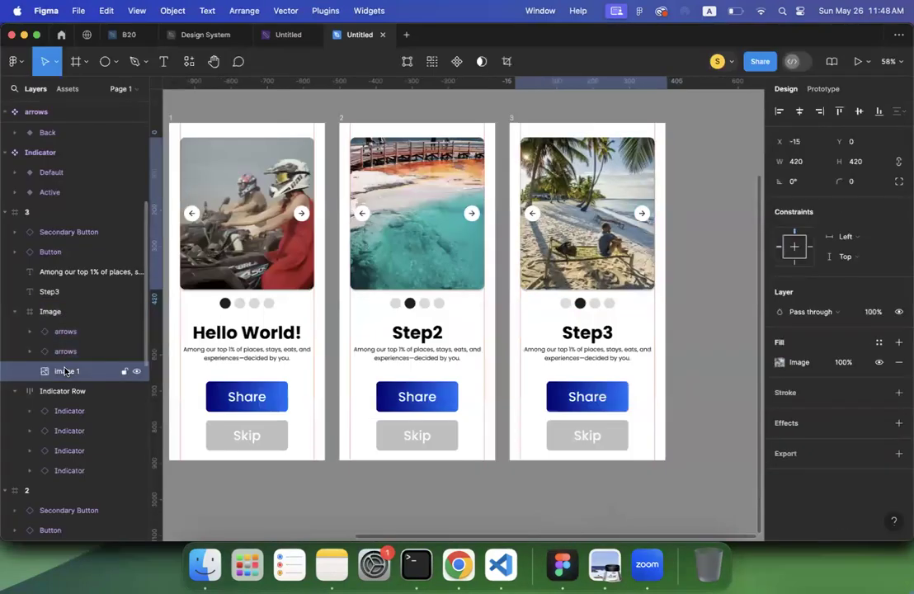
# Duplicate the whole frame 3 to create a fourth screen beside it
pyautogui.click(523, 321)
pyautogui.hscroll(2, 523, 321)
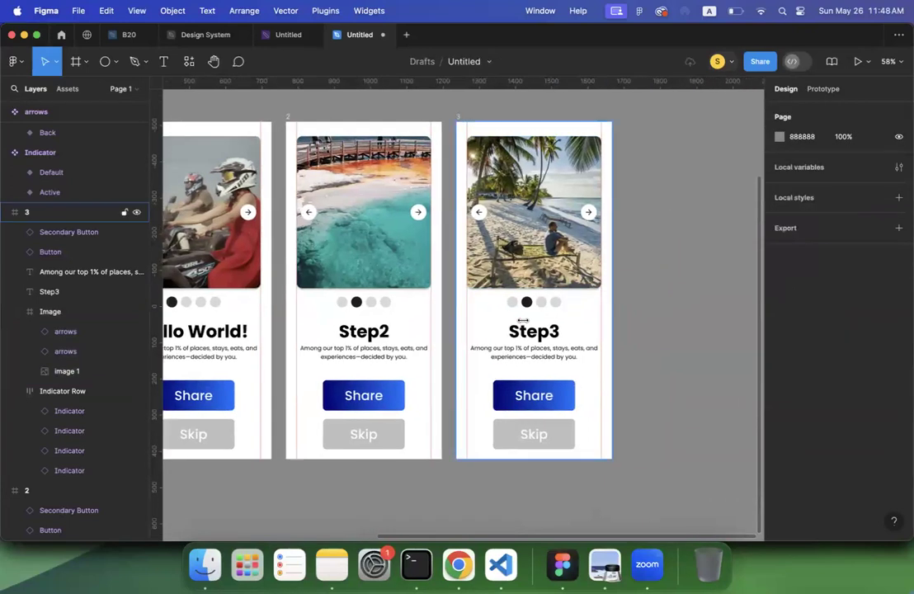
pyautogui.click(523, 321)
pyautogui.press('super+d')
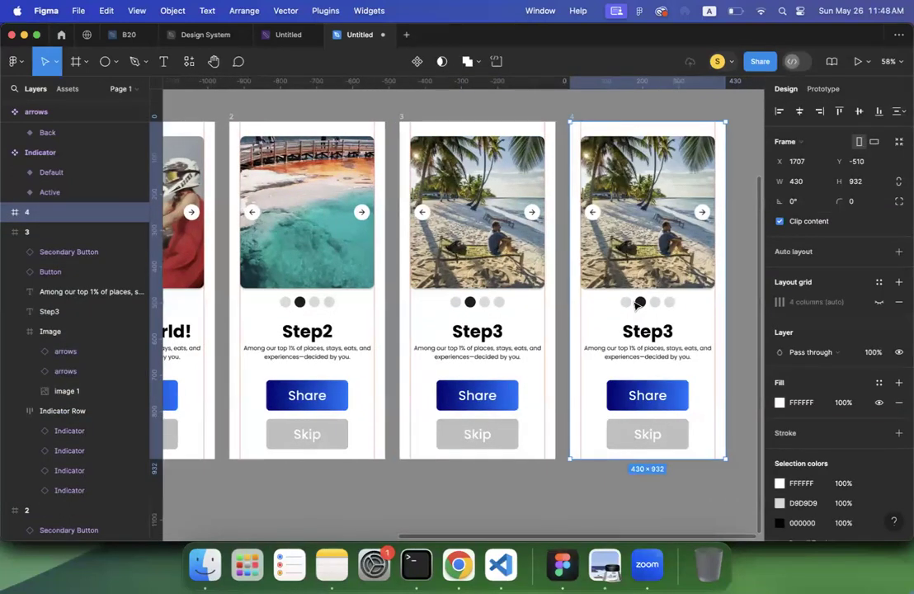
# Change the heading on the fourth screen to "Step4"
pyautogui.doubleClick(671, 333)
pyautogui.press('Right')
pyautogui.press('BackSpace')
pyautogui.write('4')
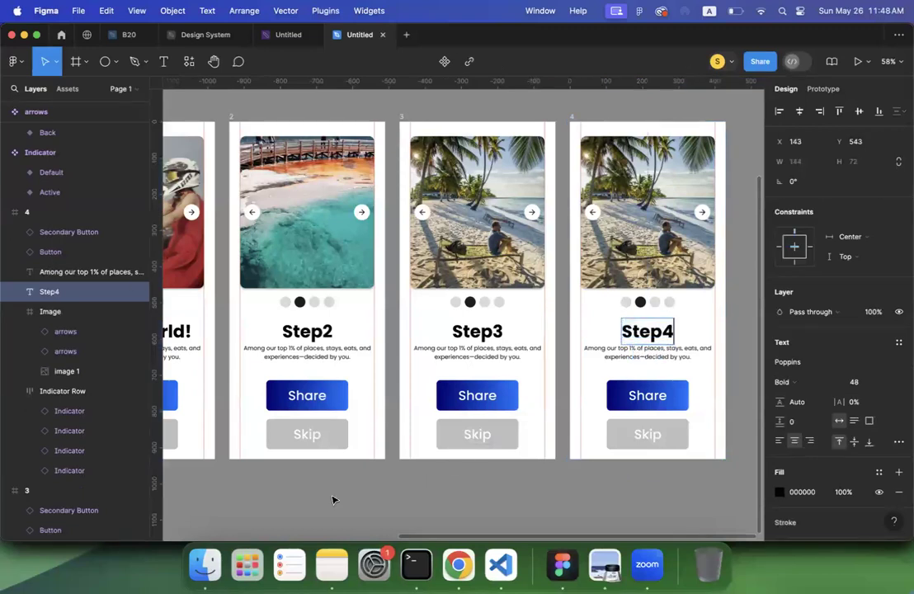
pyautogui.press('Escape')
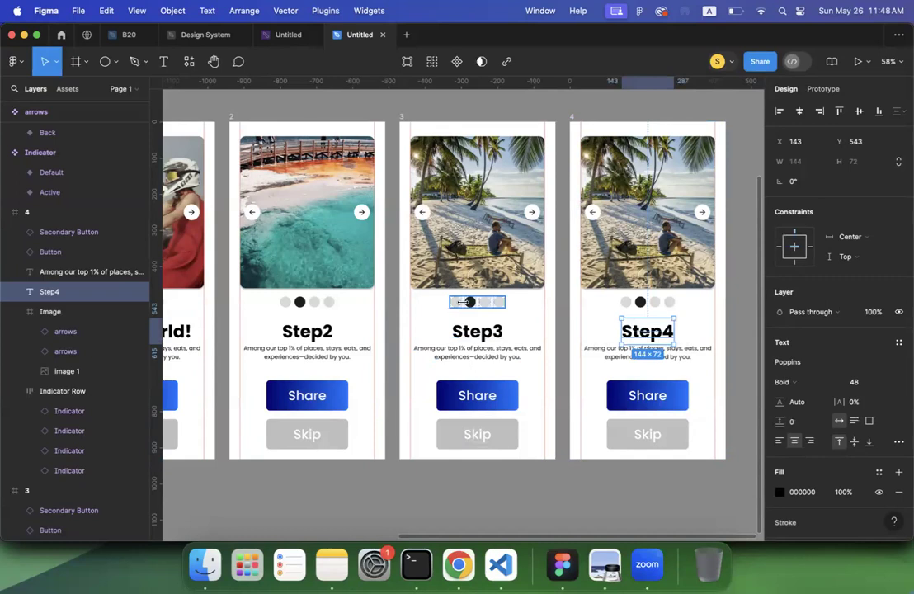
# On screen 3, set the second page indicator to Default and the third one to Active
pyautogui.click(470, 303)
pyautogui.click(469, 303)
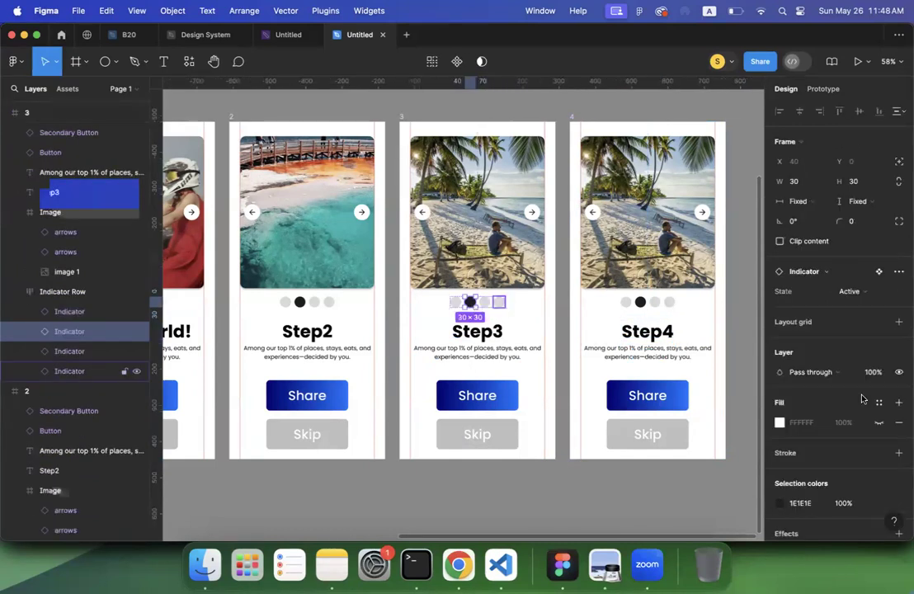
pyautogui.click(843, 297)
pyautogui.press('Return')
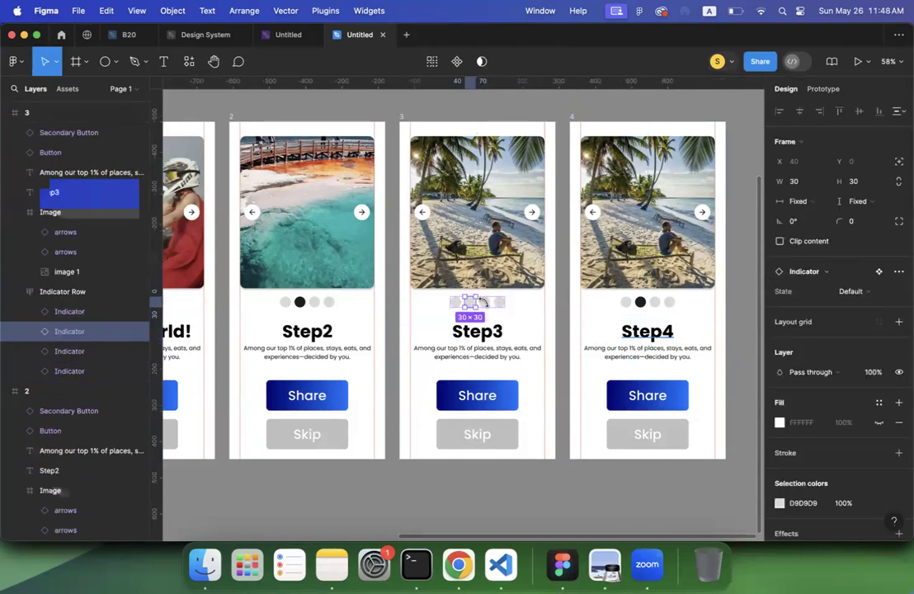
pyautogui.click(69, 351)
pyautogui.click(850, 293)
pyautogui.click(819, 277)
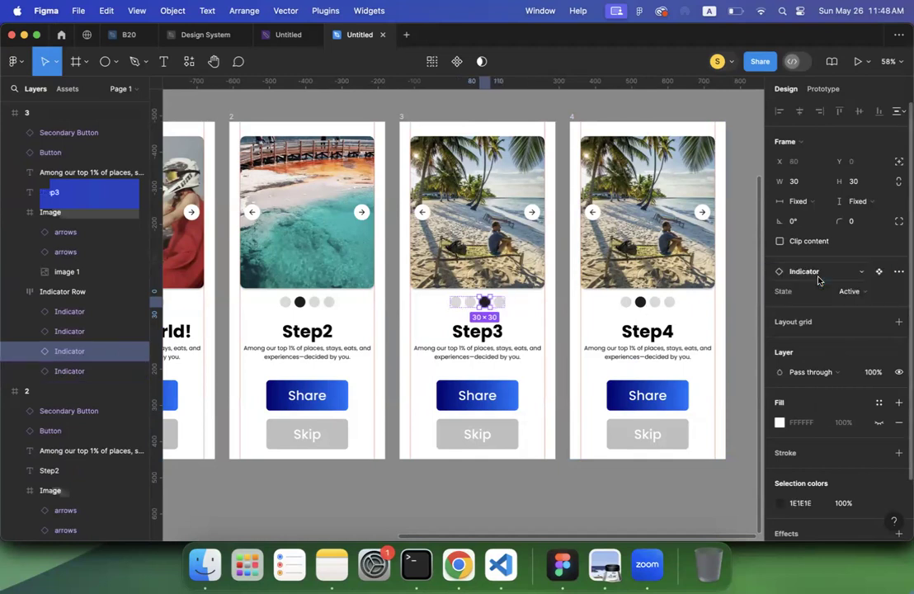
# On screen 4, set the second page indicator to Default and the fourth one to Active
pyautogui.click(641, 303)
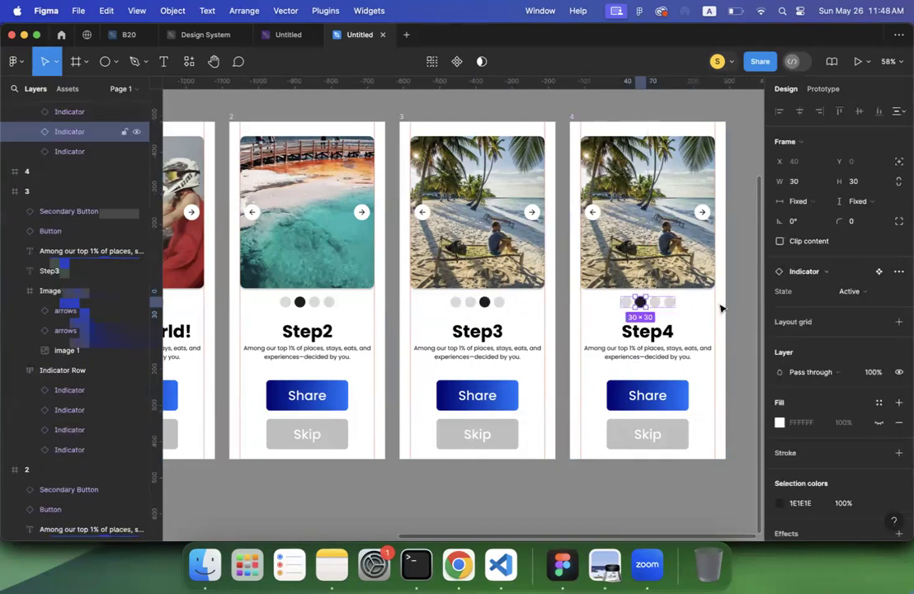
pyautogui.click(852, 292)
pyautogui.click(849, 306)
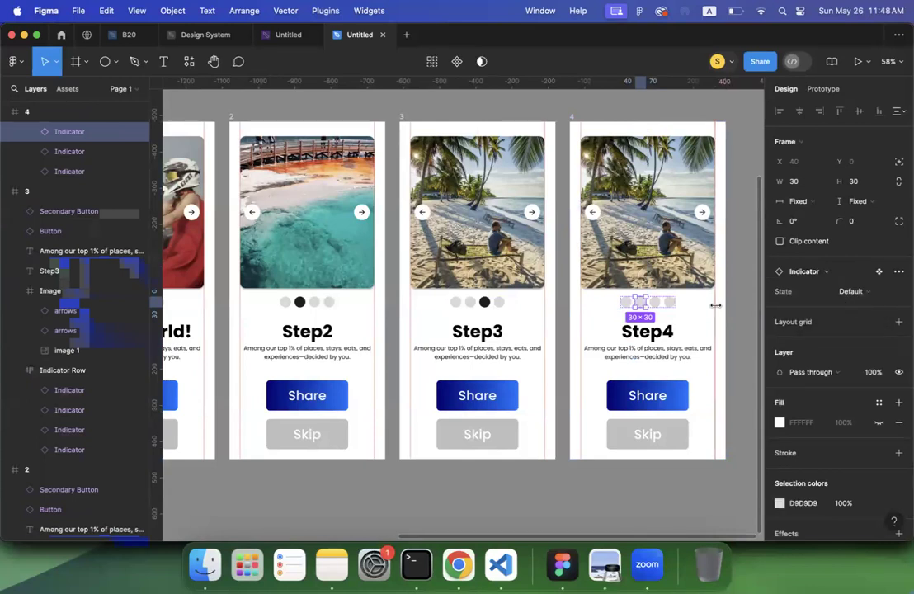
pyautogui.click(669, 304)
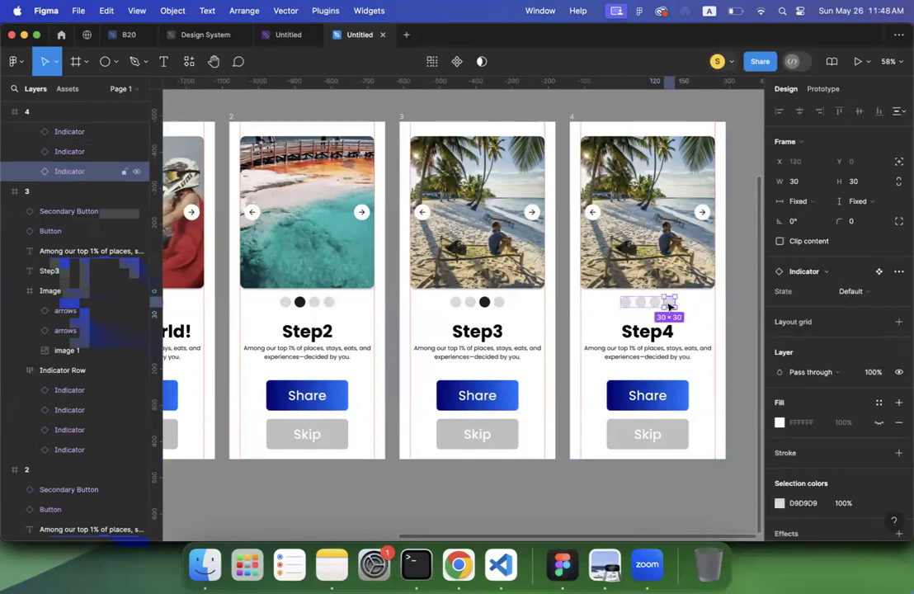
pyautogui.click(850, 293)
pyautogui.click(827, 281)
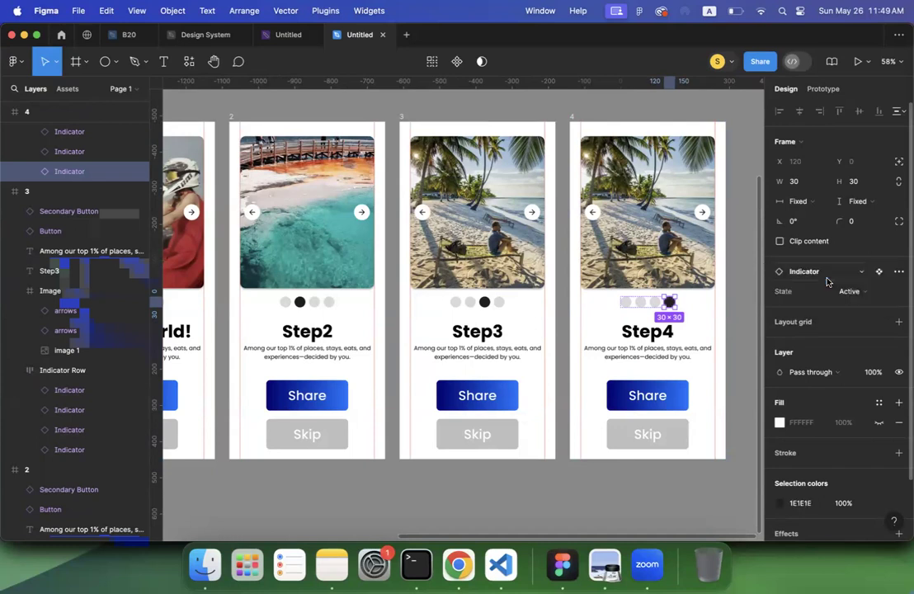
pyautogui.press('XF86AudioRaiseVolume')
pyautogui.click(686, 490)
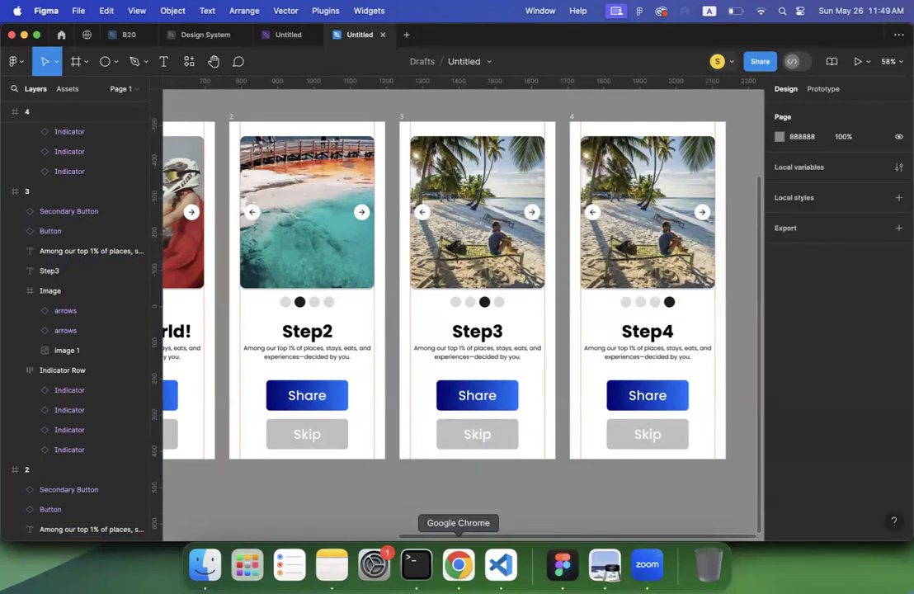
# Switch to the Tripadvisor page in Chrome, copy the Sedona, AZ picture, and return to Figma
pyautogui.click(458, 565)
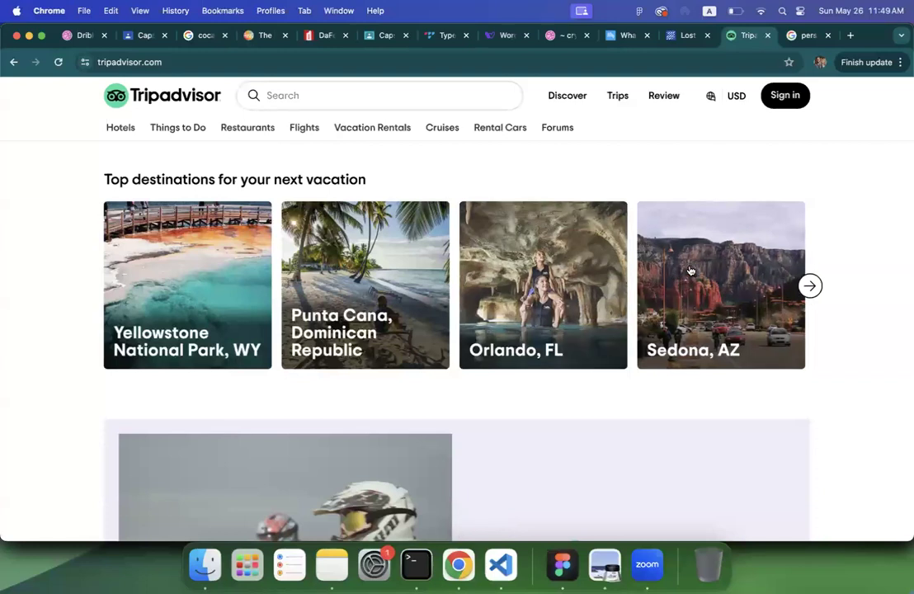
pyautogui.rightClick(694, 270)
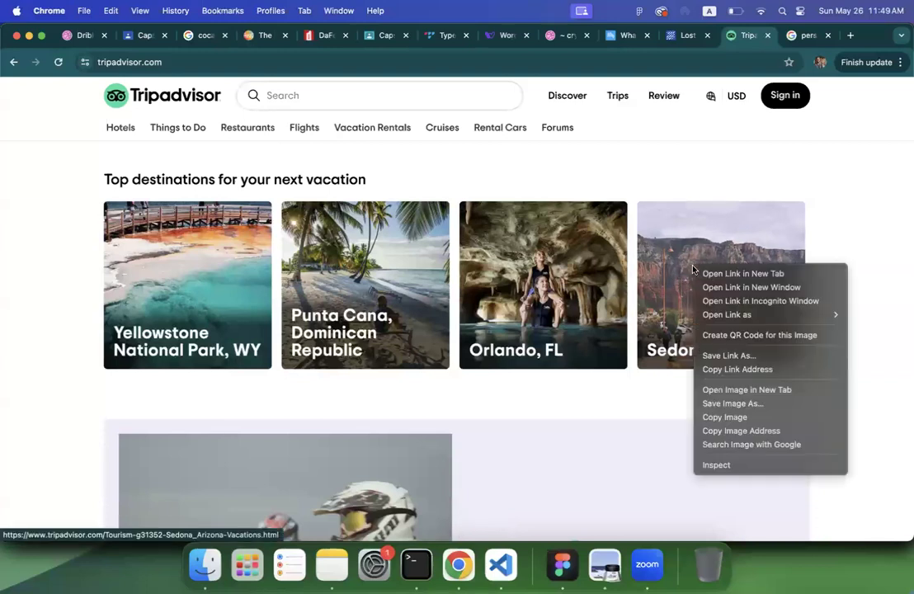
pyautogui.click(727, 418)
pyautogui.click(562, 565)
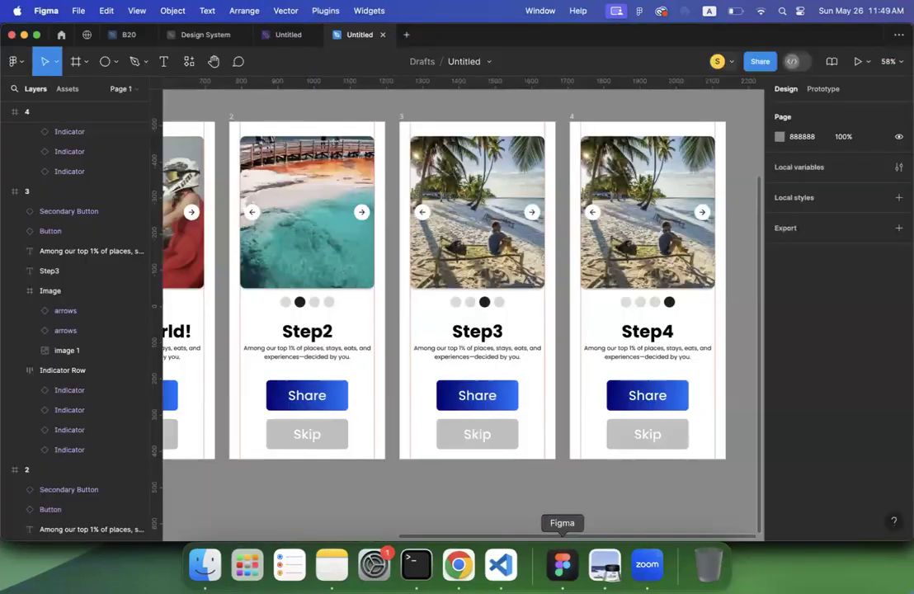
# Try to paste the copied picture onto screen 4's Image frame and undo it
pyautogui.click(654, 244)
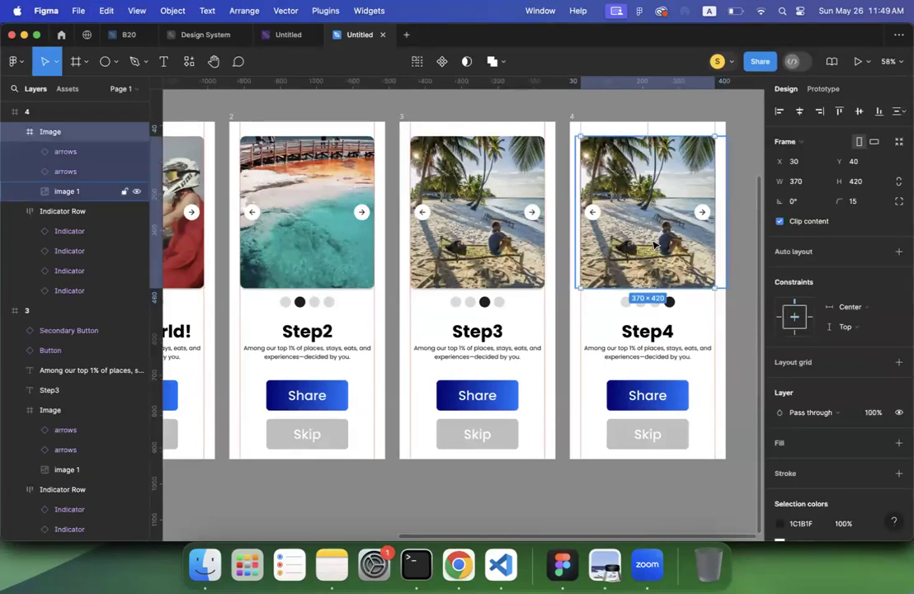
pyautogui.press('super+v')
pyautogui.press('super+z')
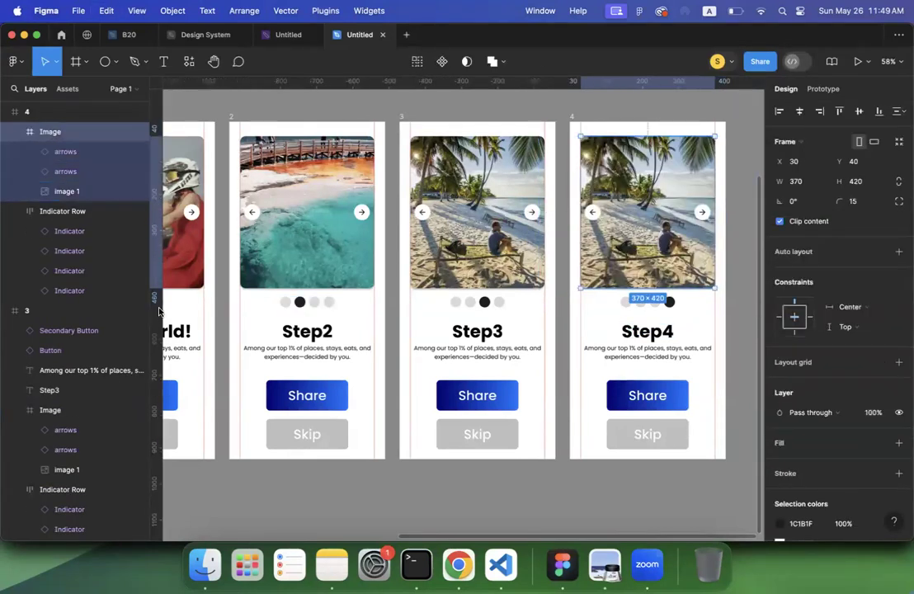
# Replace the fill of image 1 on screen 4 with the copied Sedona picture
pyautogui.click(66, 191)
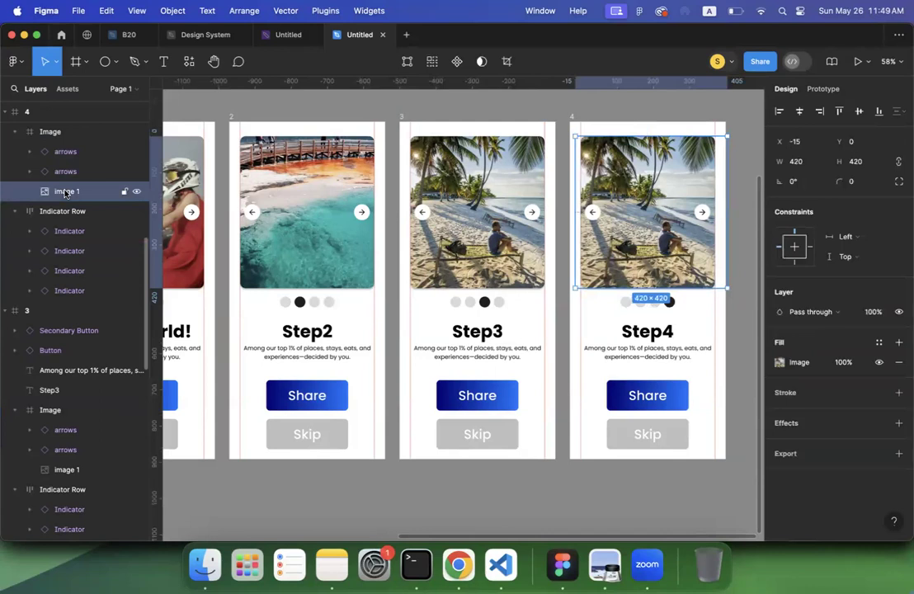
pyautogui.scroll(2, 66, 193)
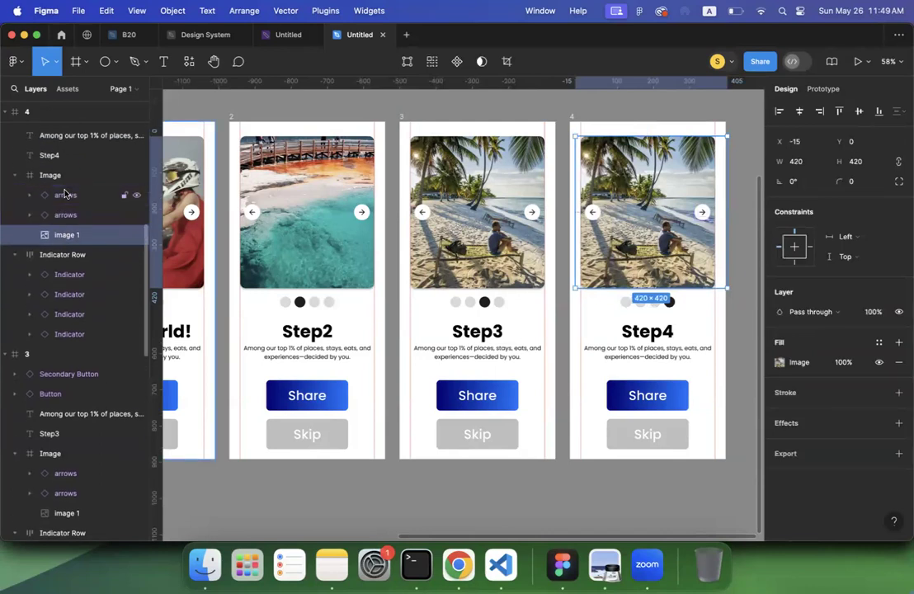
pyautogui.press('super+v')
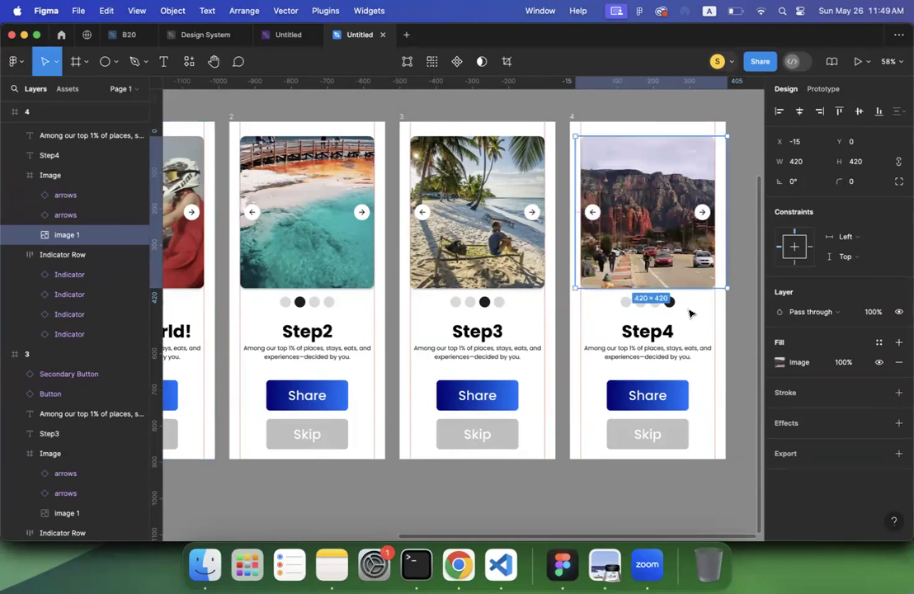
pyautogui.click(747, 344)
# Compare the four carousel screens with the hand-drawn sketch and the component sets
pyautogui.scroll(-3, 749, 343)
pyautogui.scroll(-3, 748, 343)
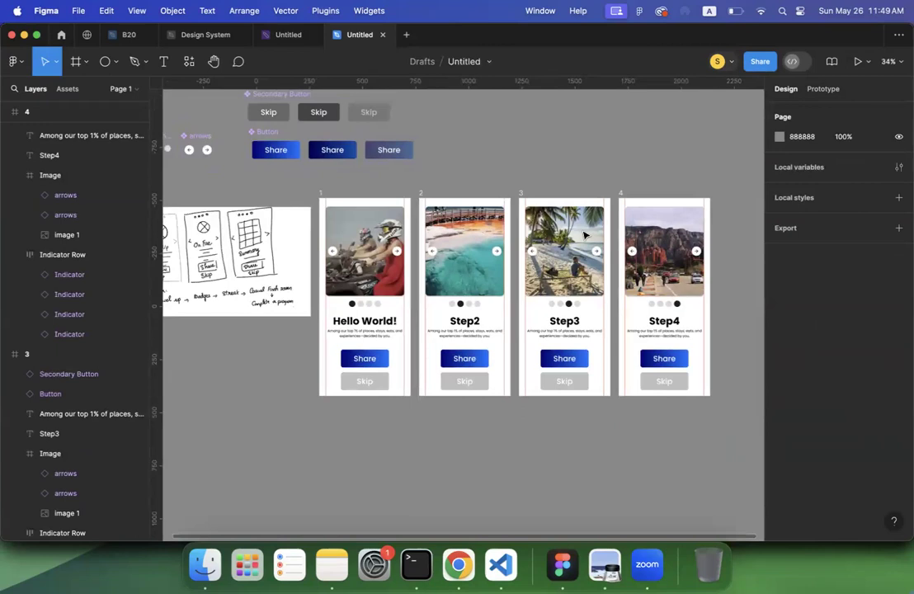
pyautogui.click(293, 247)
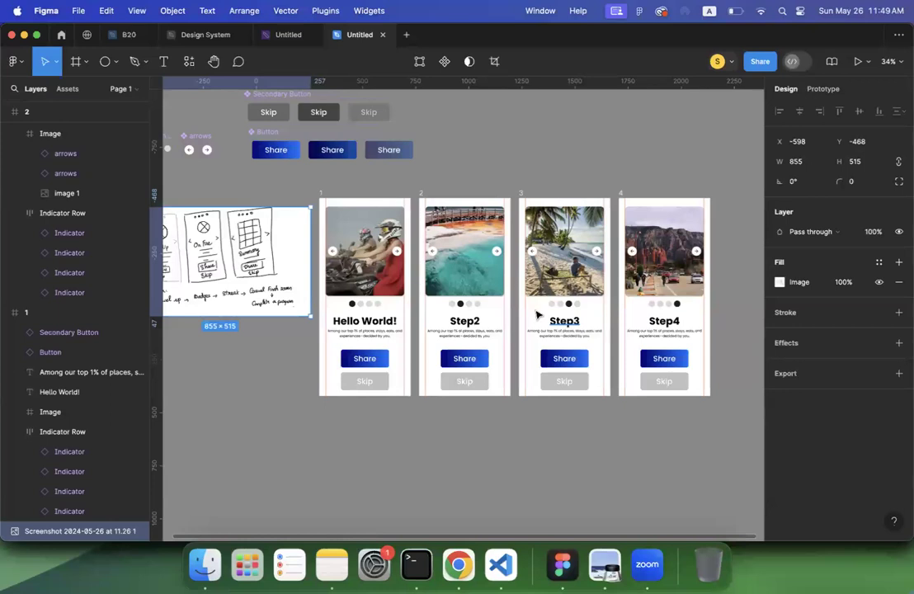
pyautogui.scroll(2, 536, 316)
pyautogui.hscroll(-1, 536, 316)
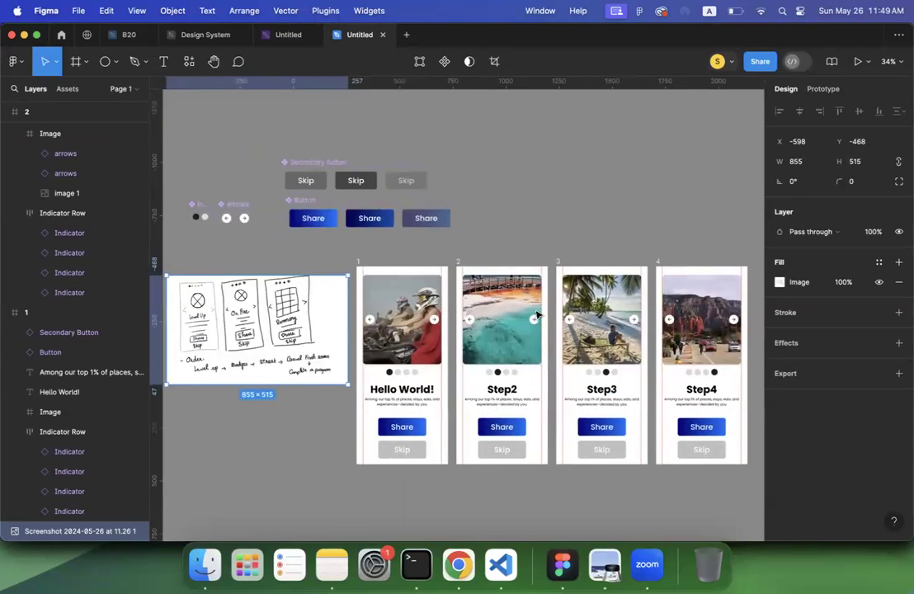
pyautogui.hscroll(-1, 536, 315)
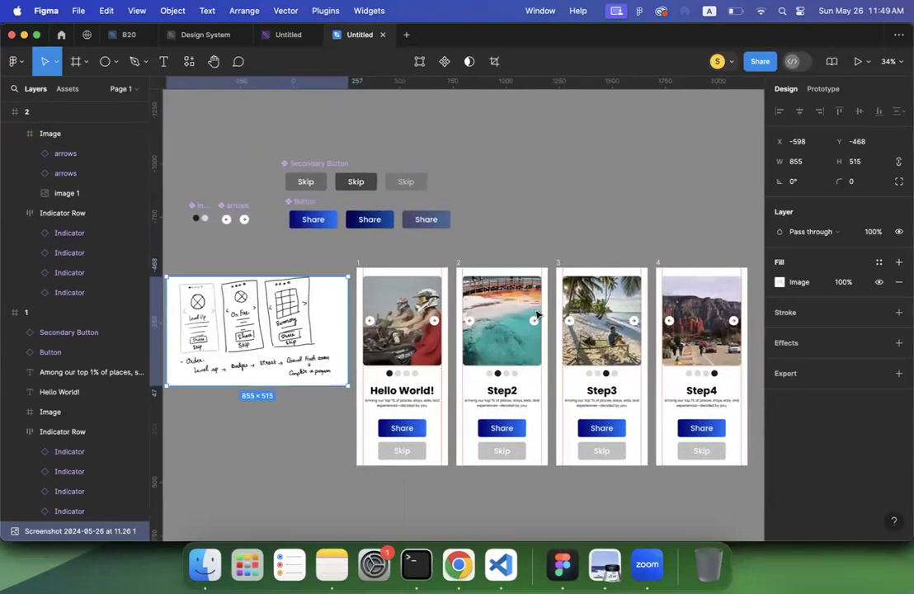
pyautogui.hscroll(5, 537, 315)
pyautogui.scroll(-2, 536, 314)
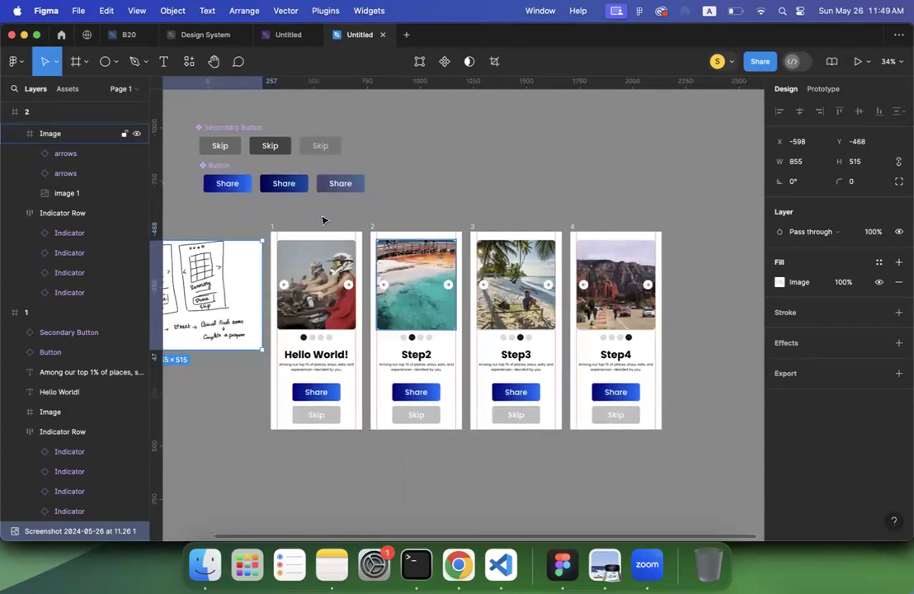
pyautogui.click(287, 222)
pyautogui.hscroll(1, 288, 223)
pyautogui.scroll(-1, 287, 223)
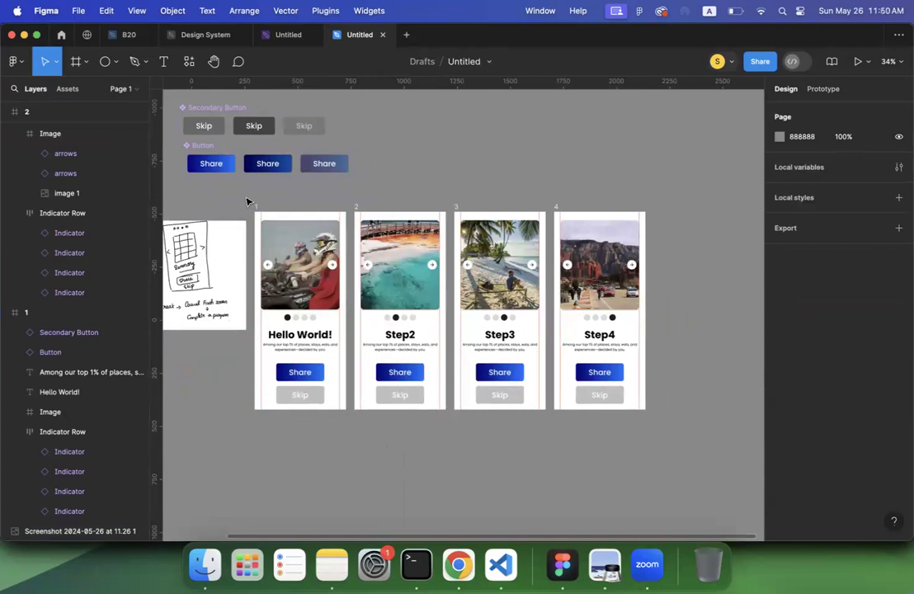
pyautogui.hscroll(-4, 451, 214)
pyautogui.scroll(3, 452, 214)
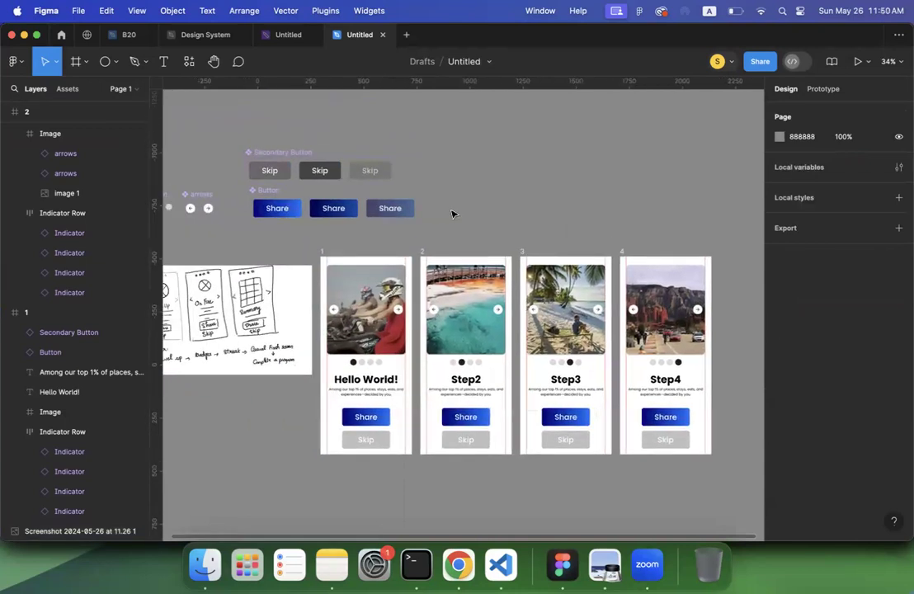
# Move the hand-drawn sketch image well above the component sets and the four screens
pyautogui.scroll(2, 451, 214)
pyautogui.hscroll(-1, 452, 214)
pyautogui.scroll(-5, 627, 273)
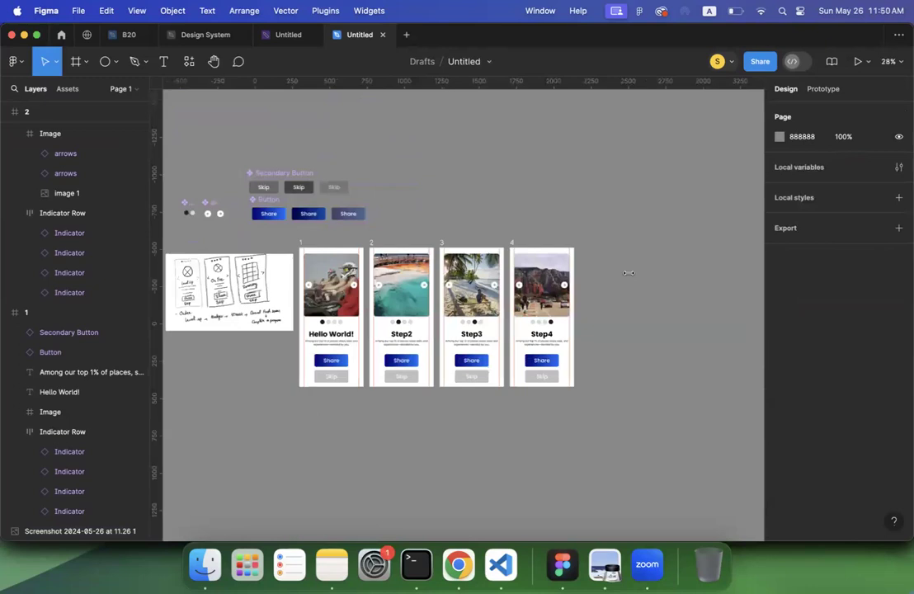
pyautogui.hscroll(-1, 472, 154)
pyautogui.moveTo(351, 325)
pyautogui.mouseDown()
pyautogui.moveTo(405, 156)
pyautogui.moveTo(434, 137)
pyautogui.mouseUp()
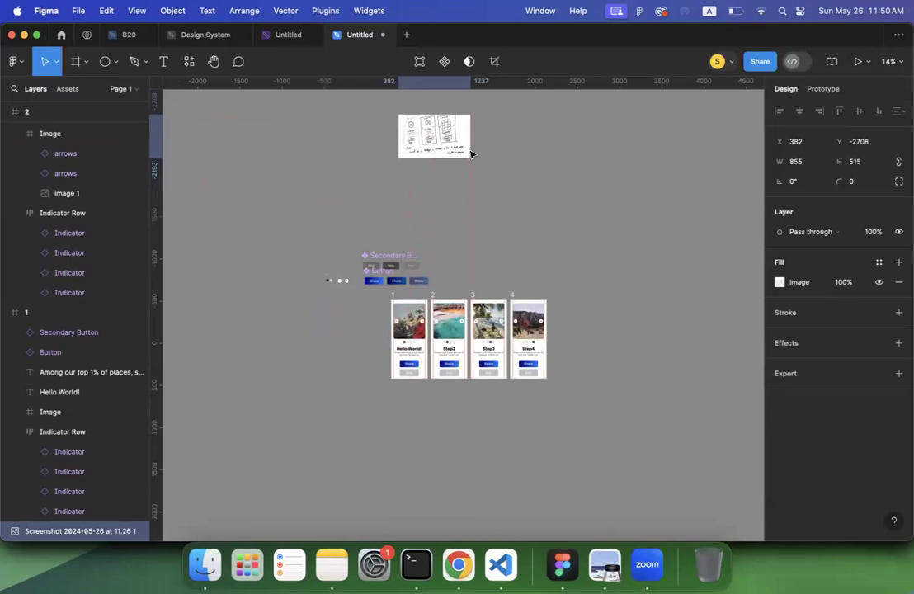
pyautogui.moveTo(434, 137); pyautogui.dragTo(432, 137)
# Move all the component sets together into the gap between the sketch and the four screens
pyautogui.moveTo(297, 241); pyautogui.dragTo(455, 289)
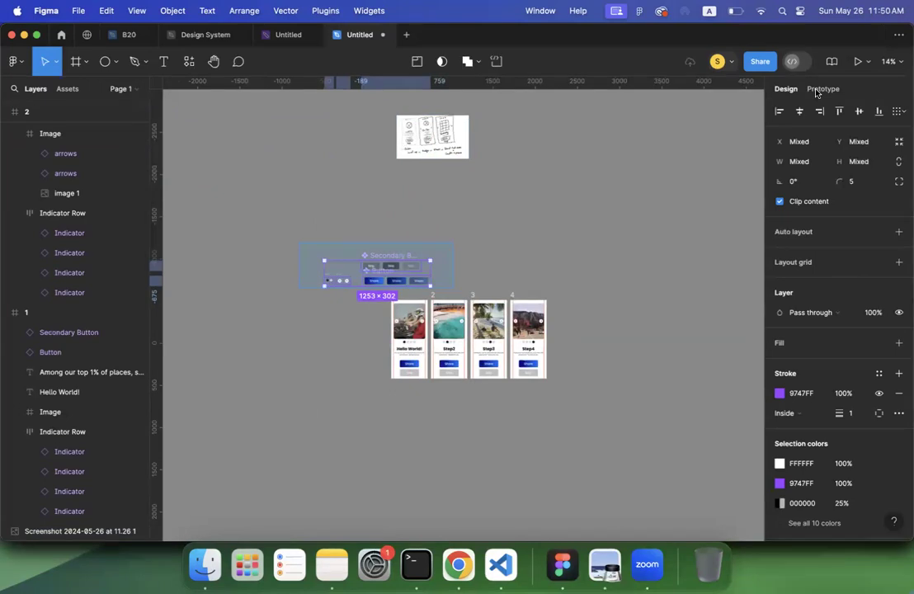
pyautogui.moveTo(378, 274); pyautogui.dragTo(444, 230)
pyautogui.click(201, 149)
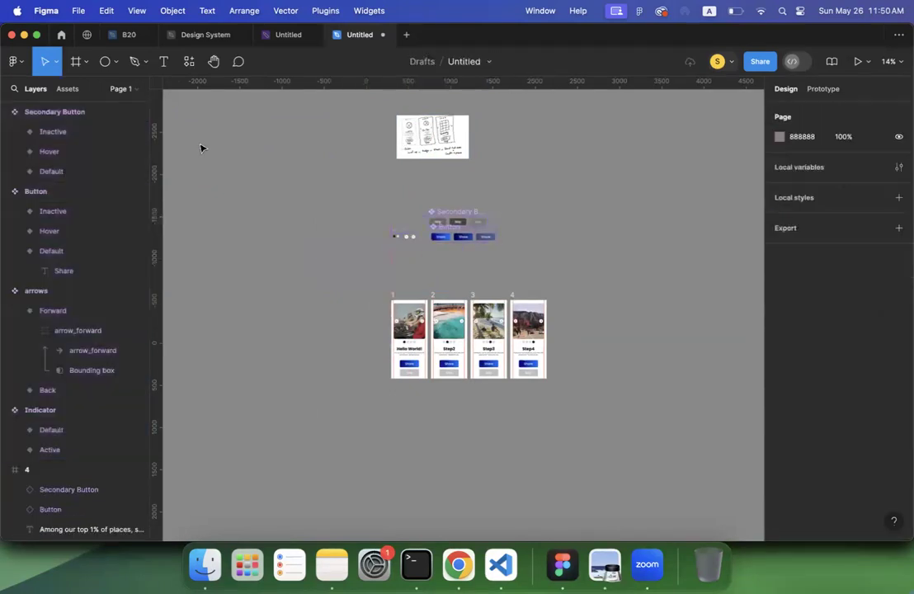
# Make frame 1 the prototype's flow starting point and name the flow "Onboarding"
pyautogui.scroll(5, 225, 180)
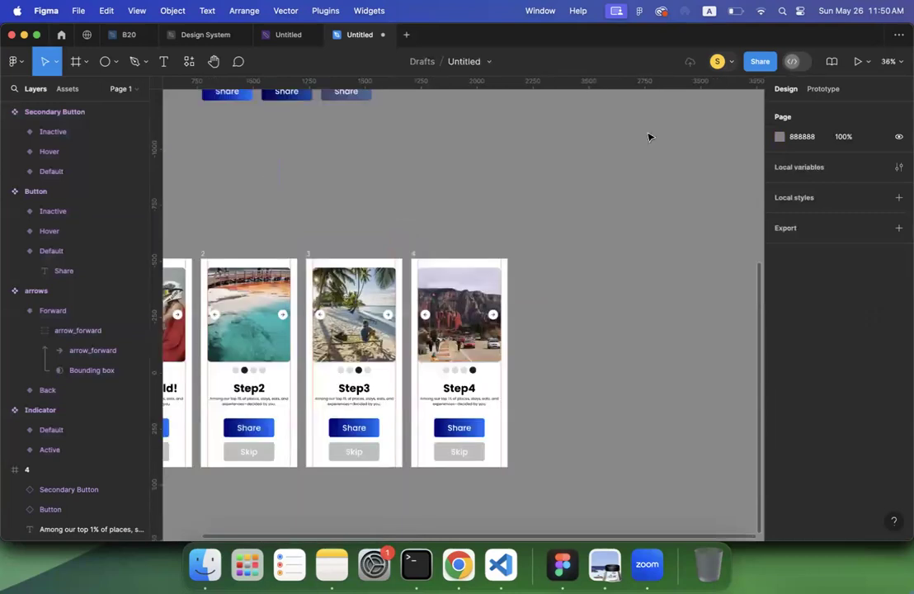
pyautogui.hscroll(-4, 650, 137)
pyautogui.scroll(-2, 649, 137)
pyautogui.hscroll(1, 445, 285)
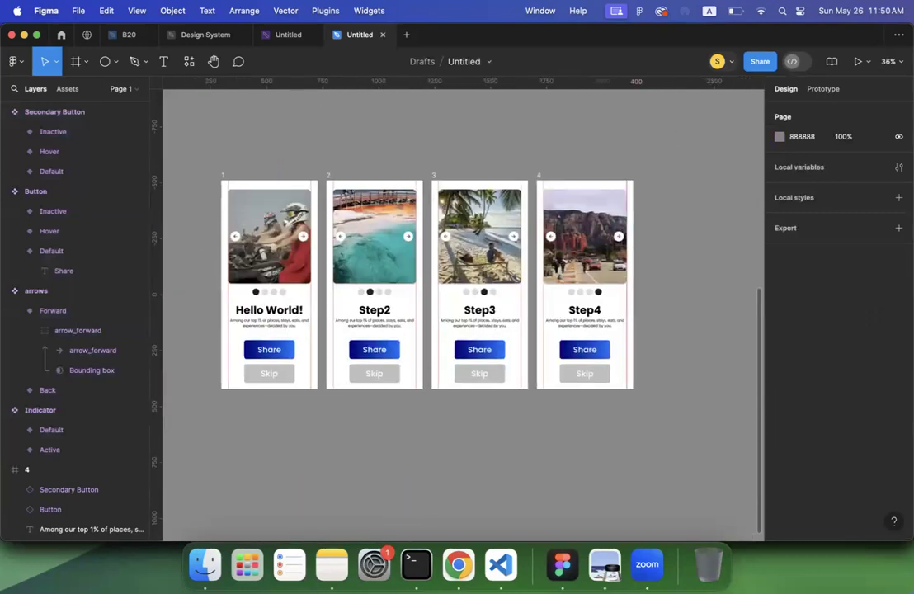
pyautogui.click(223, 176)
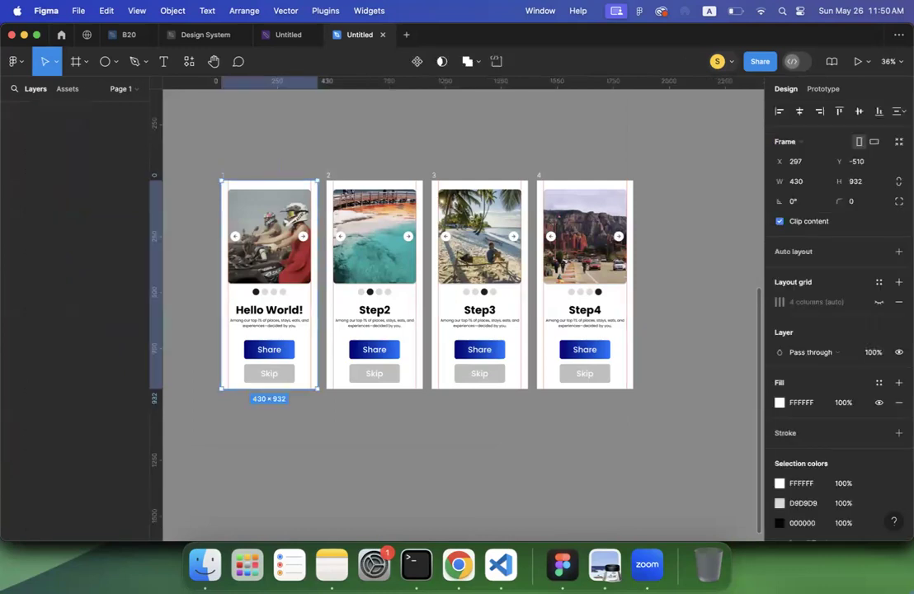
pyautogui.press('Escape')
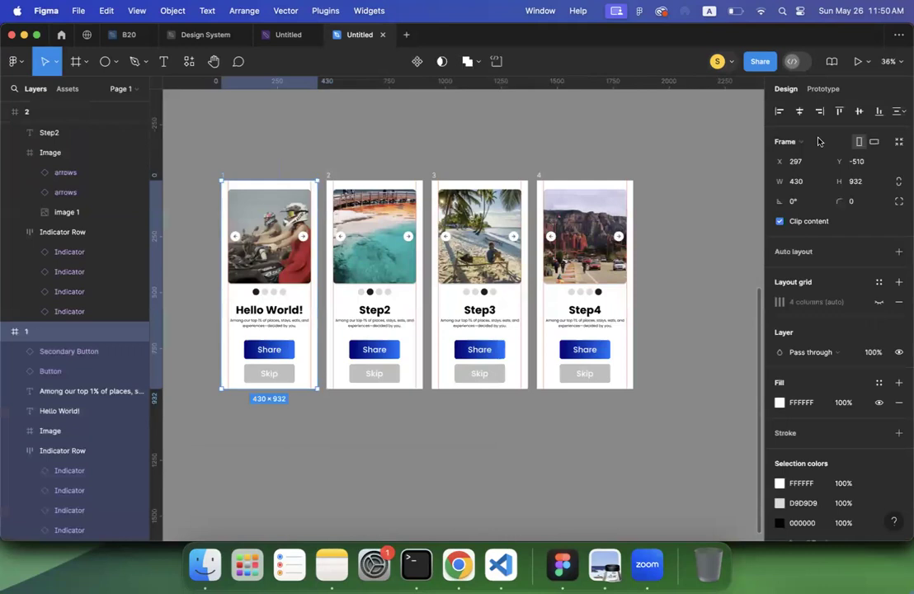
pyautogui.click(824, 89)
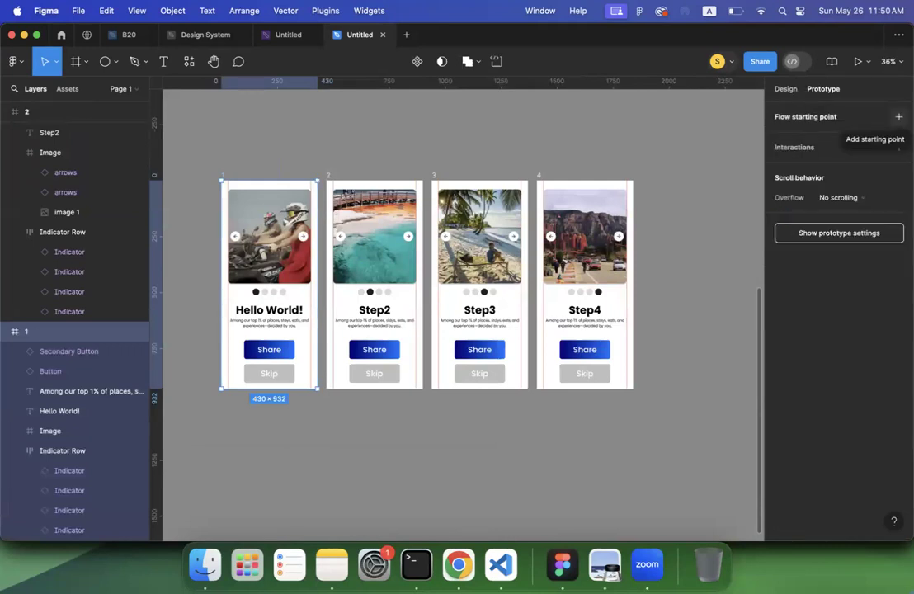
pyautogui.click(898, 117)
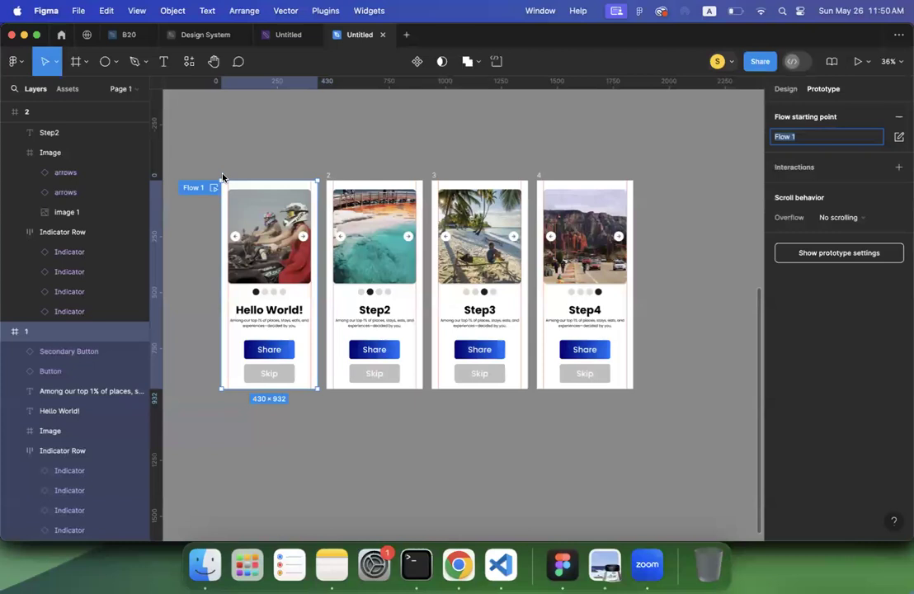
pyautogui.write('Onboarding')
pyautogui.press('Return')
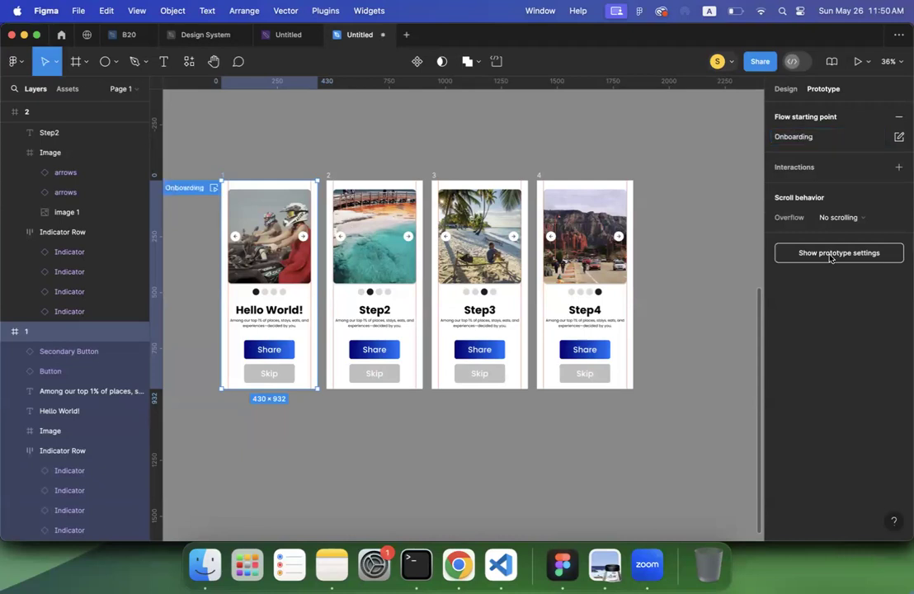
# Try White Titanium as the iPhone 15 Pro Max model in the prototype settings and undo it
pyautogui.press('Escape')
pyautogui.click(807, 174)
pyautogui.click(803, 158)
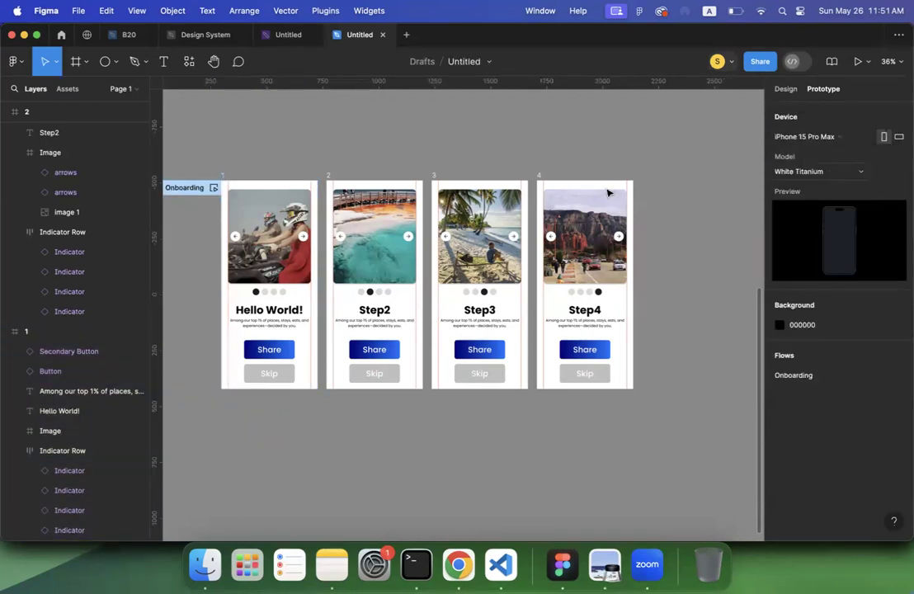
pyautogui.press('super+z')
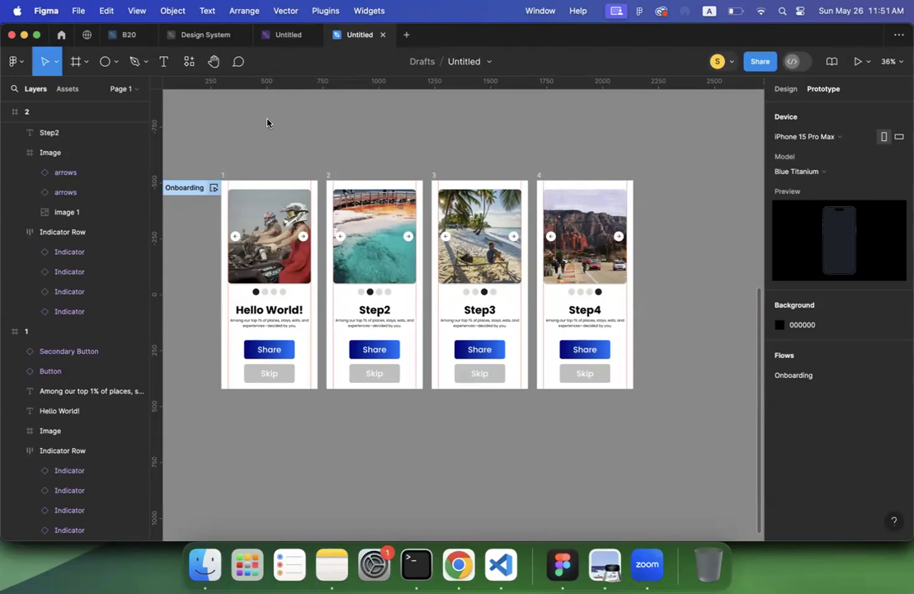
# Preview the Onboarding flow's first screen in the inline device preview and close the preview
pyautogui.hotkey('shift', 'space')
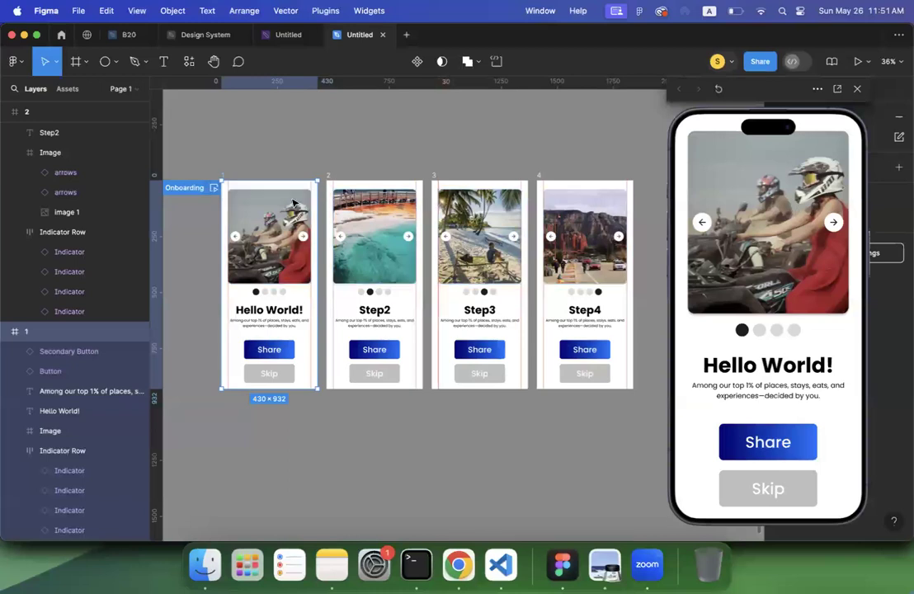
pyautogui.press('super+z')
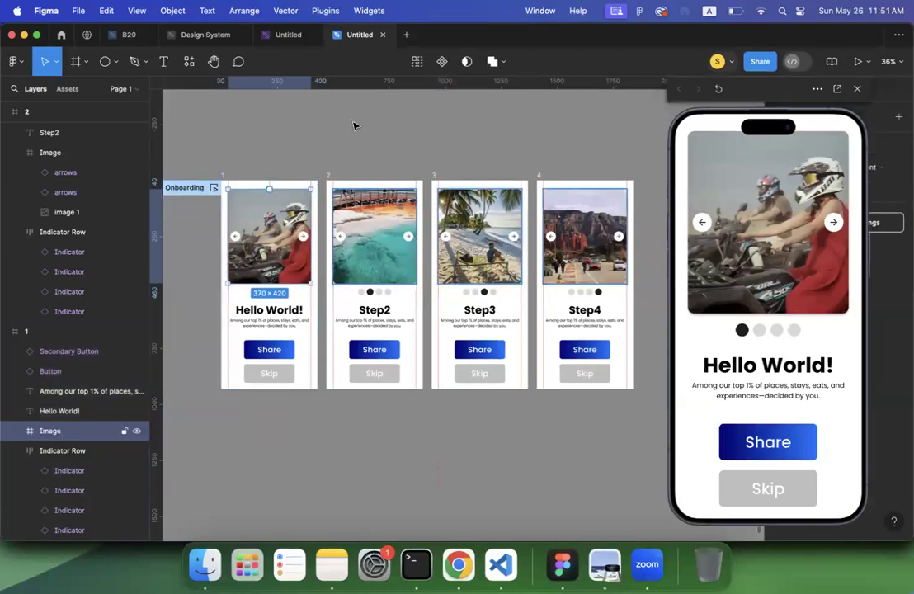
pyautogui.click(541, 145)
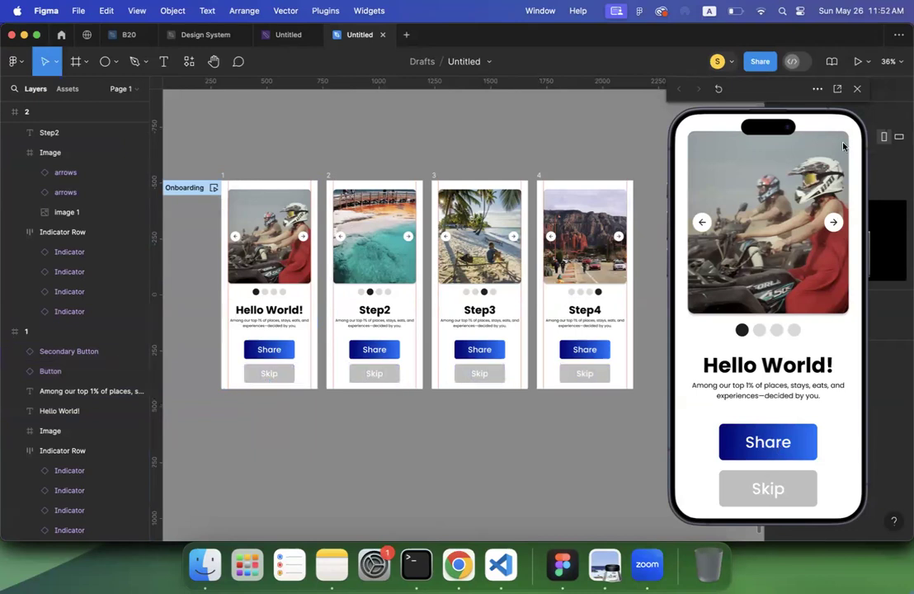
pyautogui.scroll(2, 332, 272)
pyautogui.scroll(2, 388, 190)
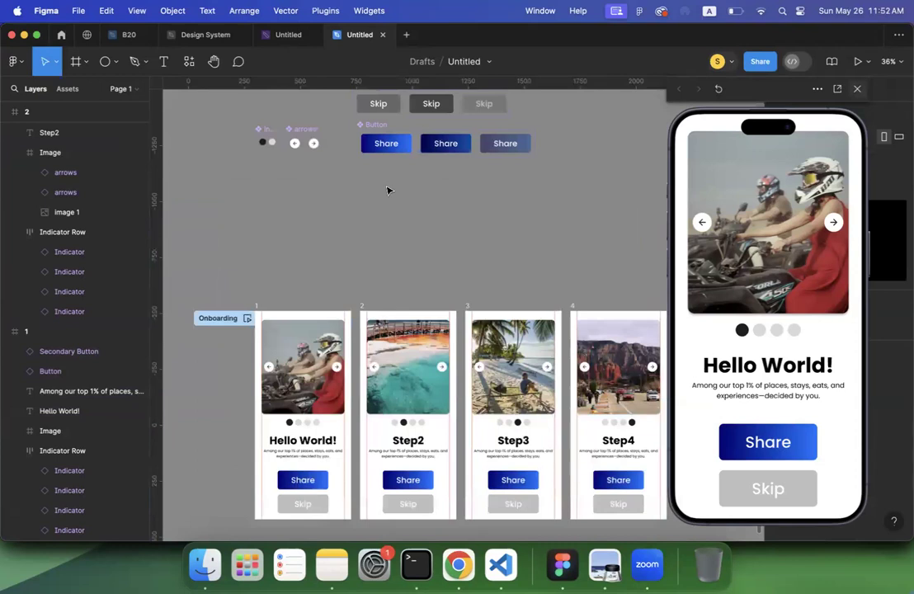
pyautogui.hotkey('shift', 'space')
# Make the Secondary Button's Default variant change to the Hover state while hovering, with an instant transition
pyautogui.scroll(2, 384, 202)
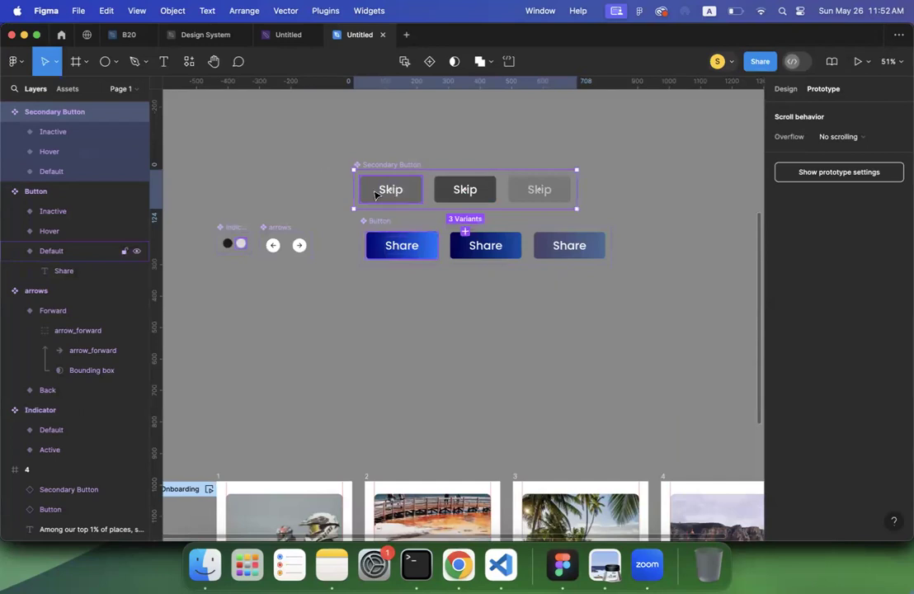
pyautogui.click(375, 195)
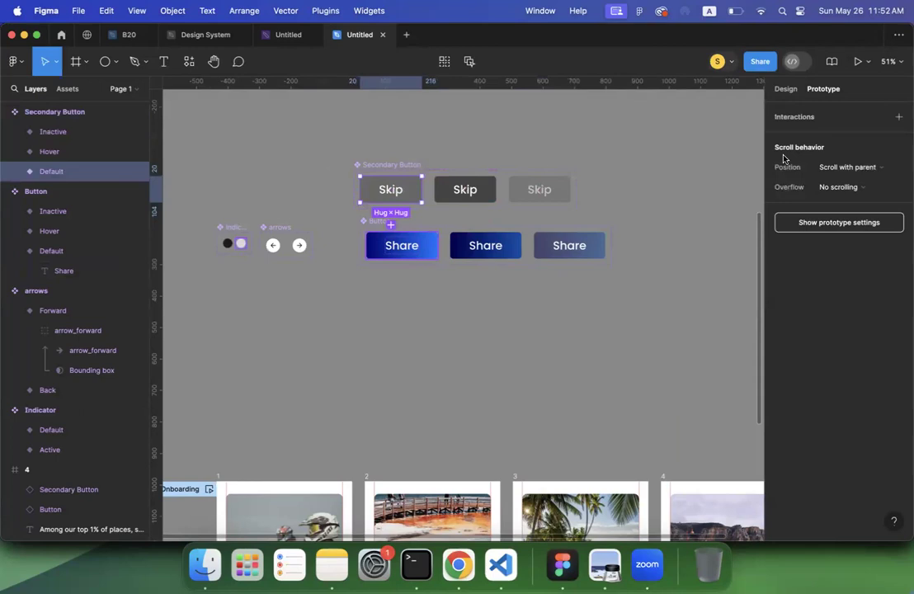
pyautogui.click(898, 118)
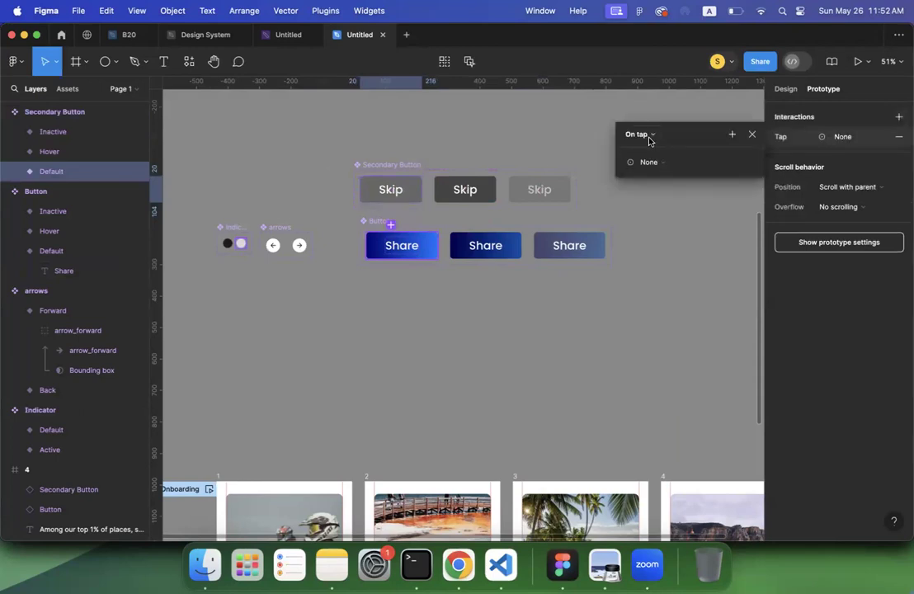
pyautogui.click(642, 135)
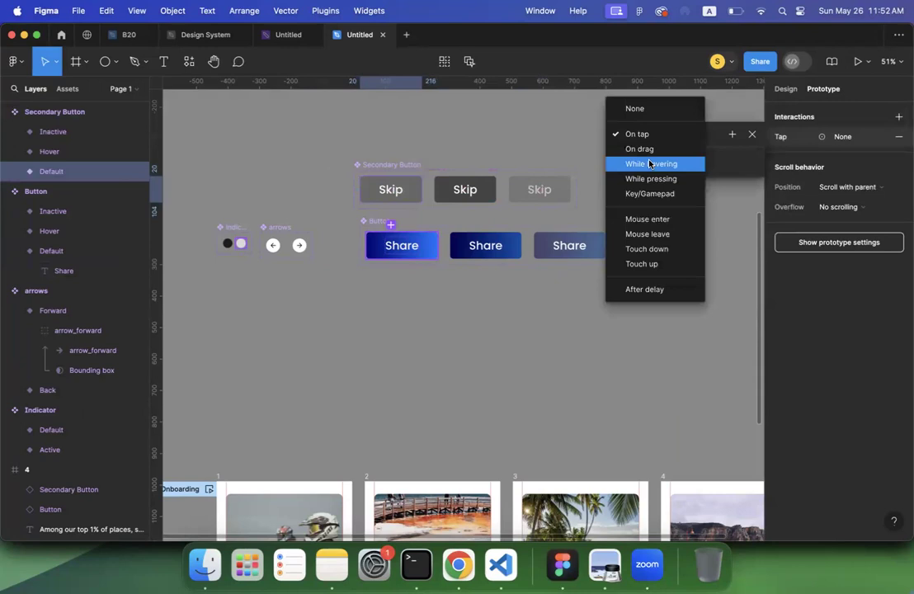
pyautogui.click(650, 164)
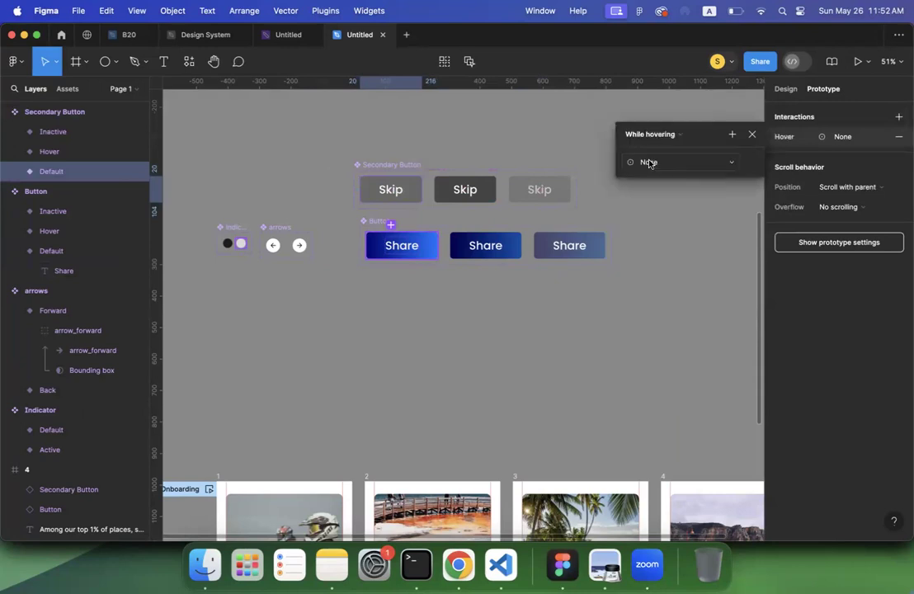
pyautogui.click(649, 162)
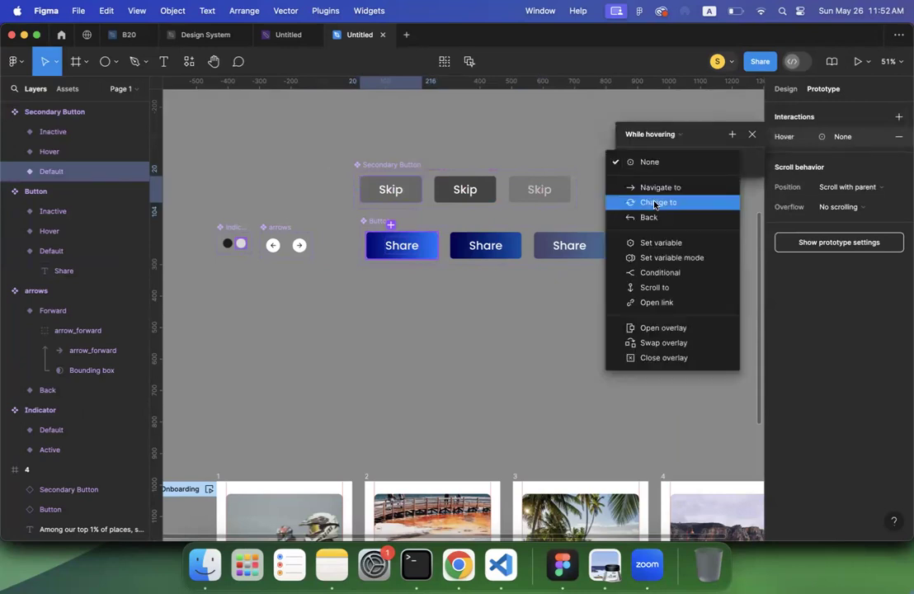
pyautogui.click(707, 198)
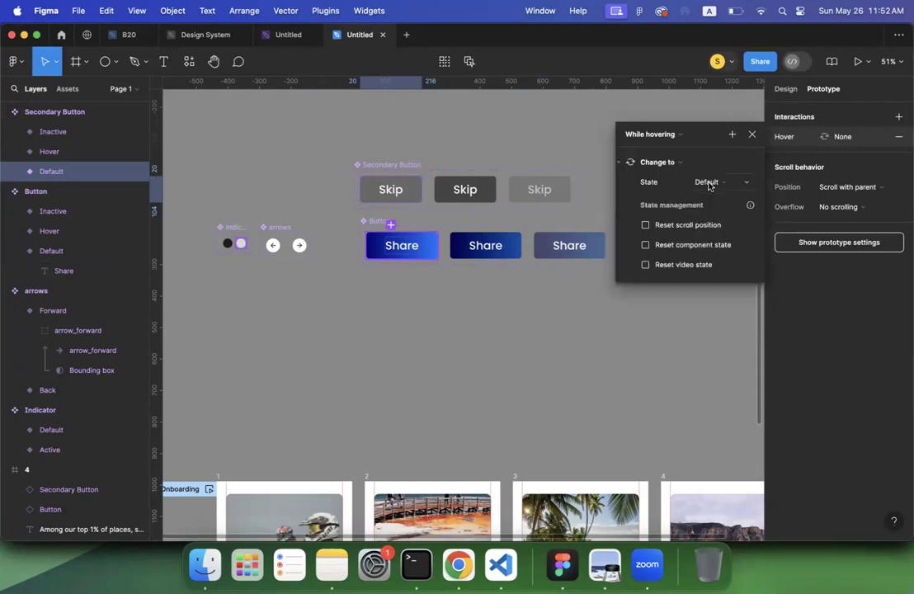
pyautogui.click(710, 185)
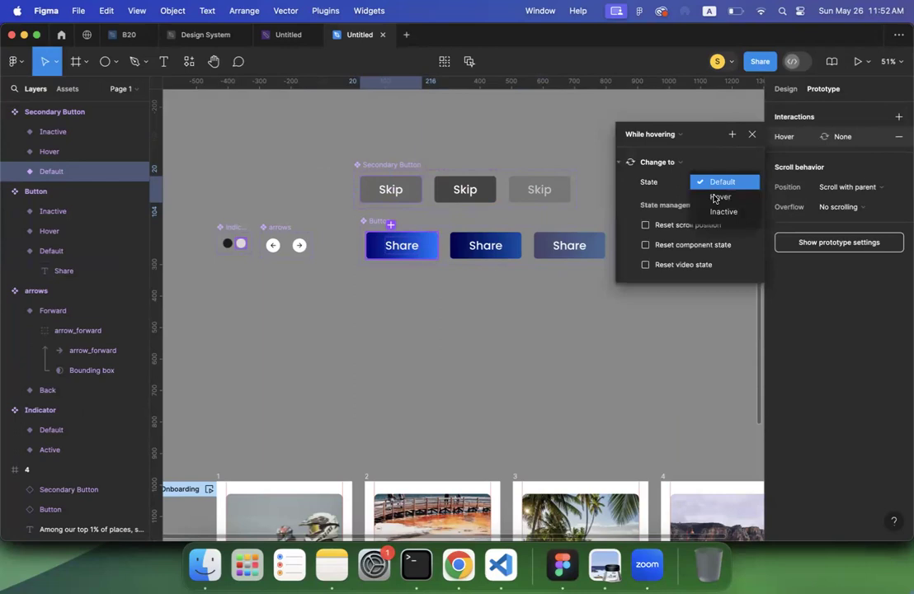
pyautogui.click(715, 197)
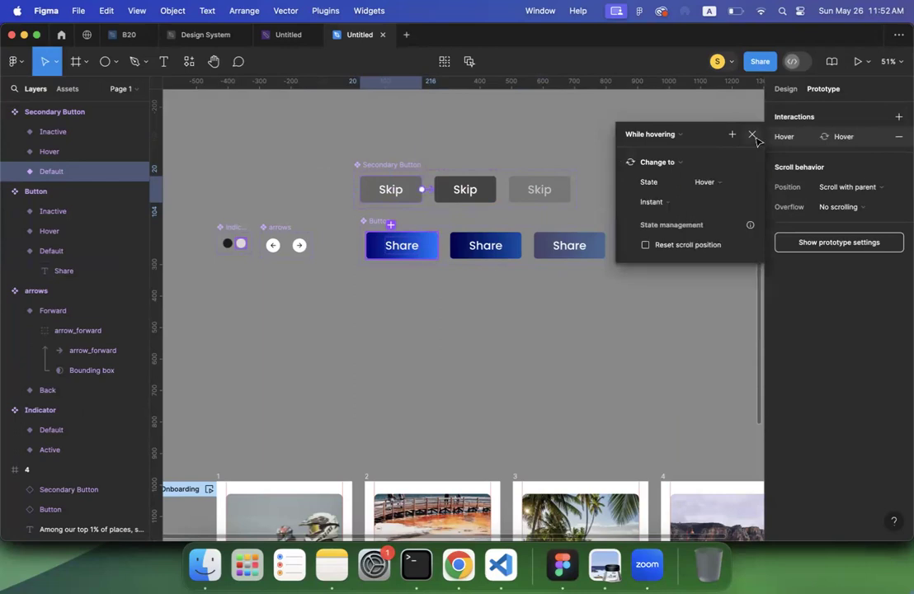
pyautogui.click(752, 134)
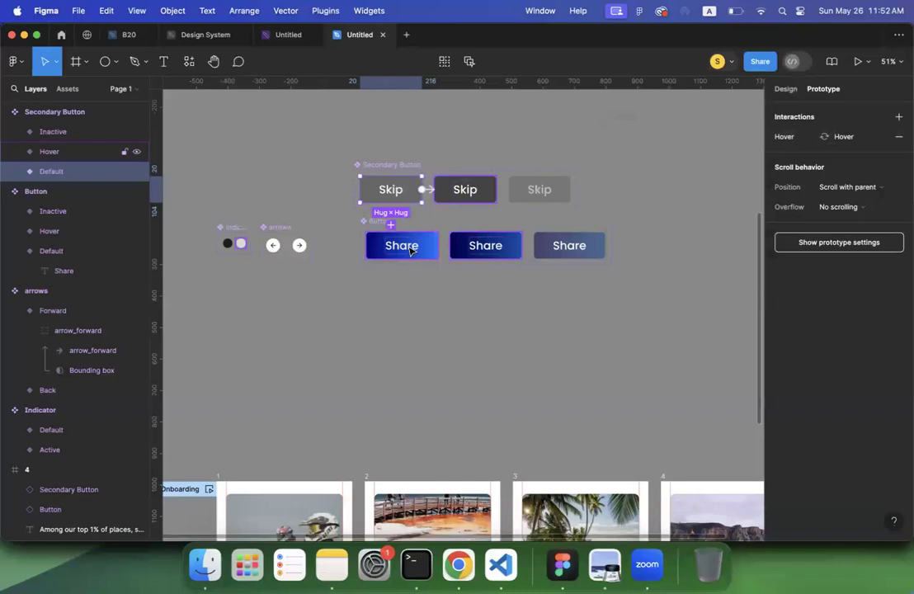
# Add a While hovering interaction to the Share Button's Default variant that changes it to the Hover state
pyautogui.click(393, 247)
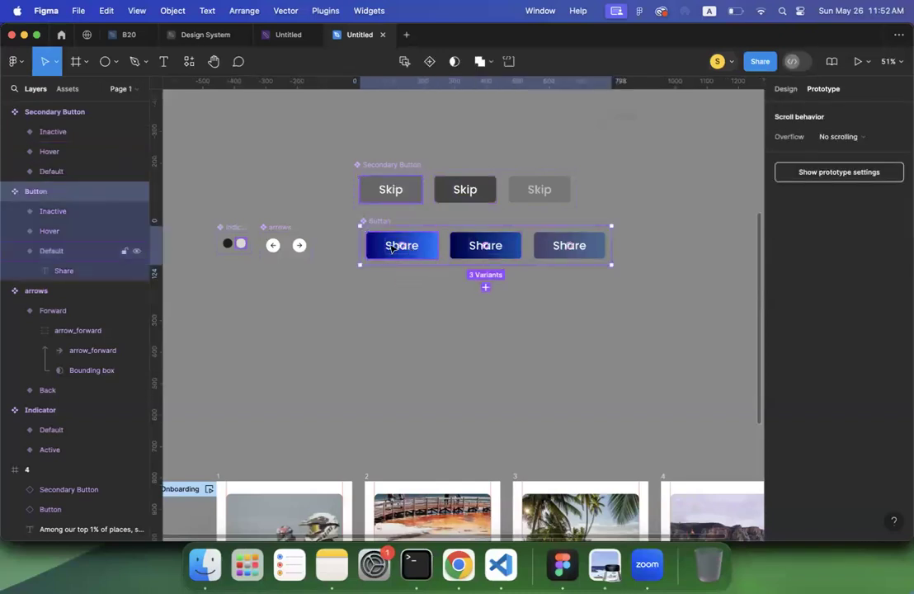
pyautogui.click(393, 248)
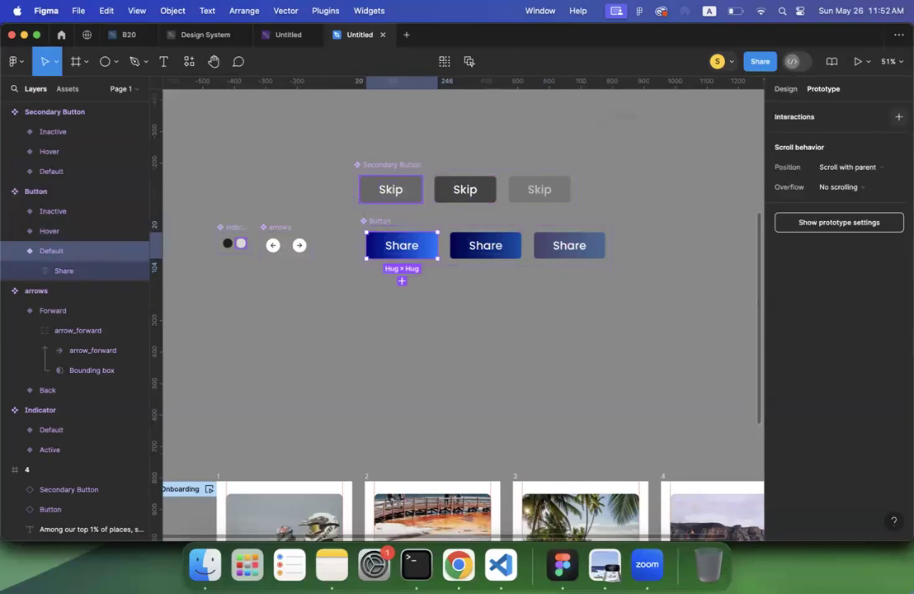
pyautogui.click(899, 117)
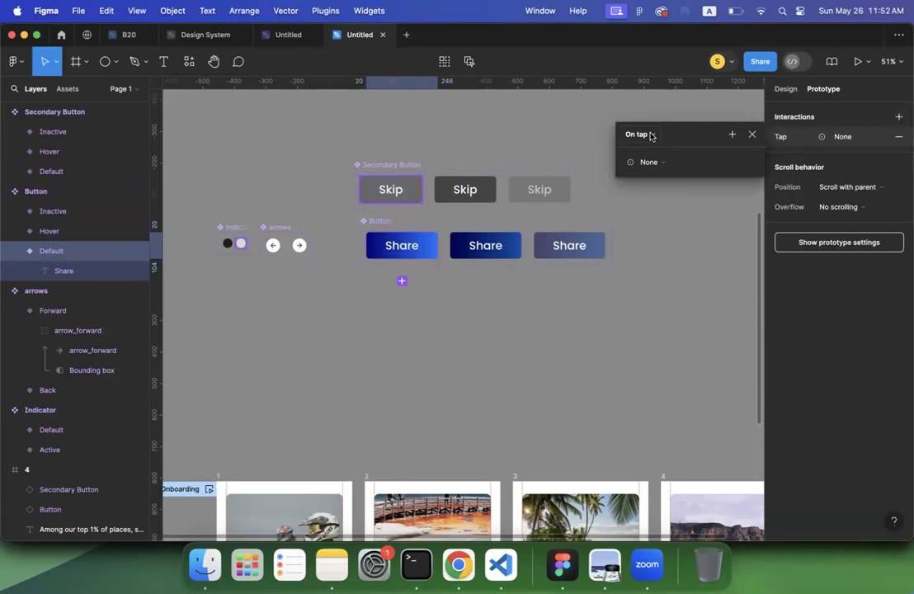
pyautogui.click(651, 136)
pyautogui.click(664, 161)
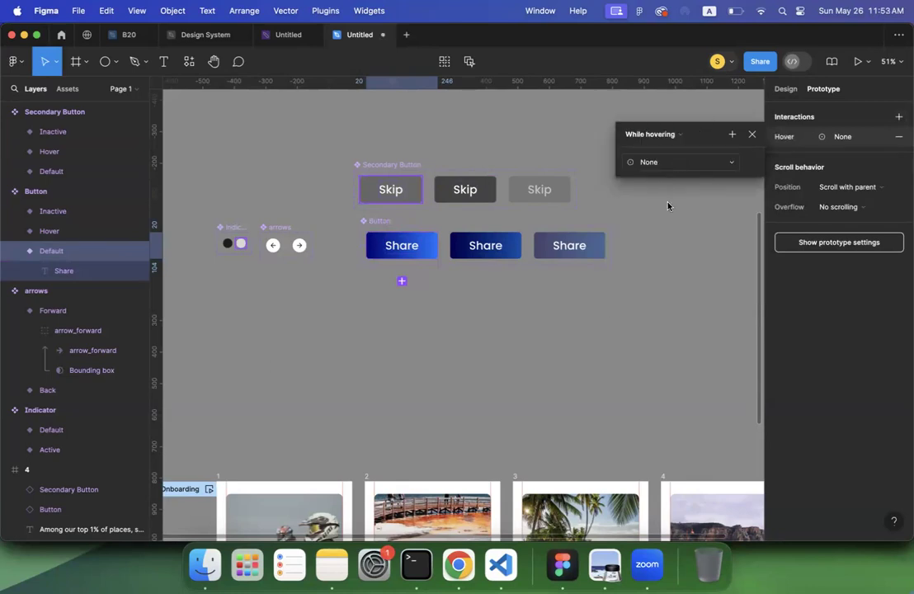
pyautogui.click(723, 182)
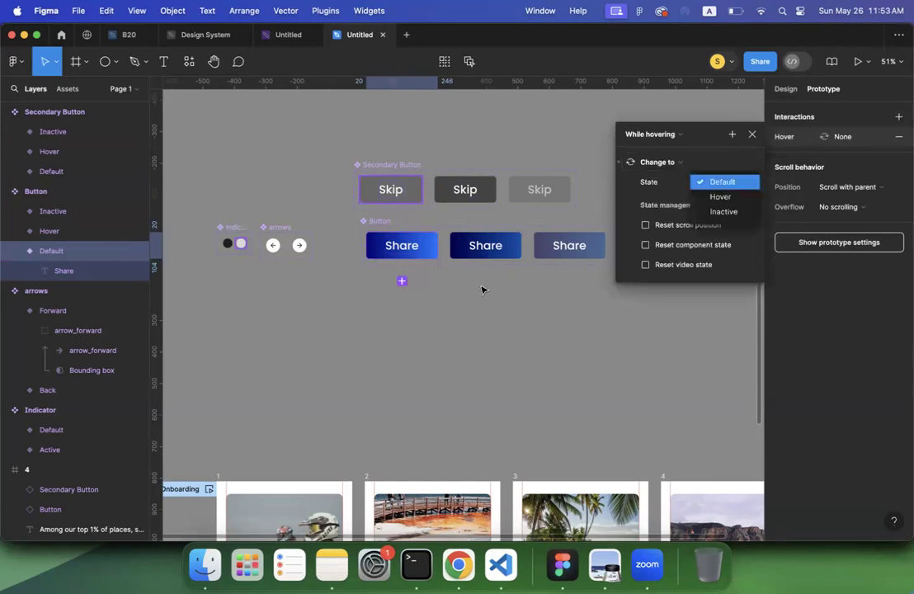
pyautogui.click(721, 197)
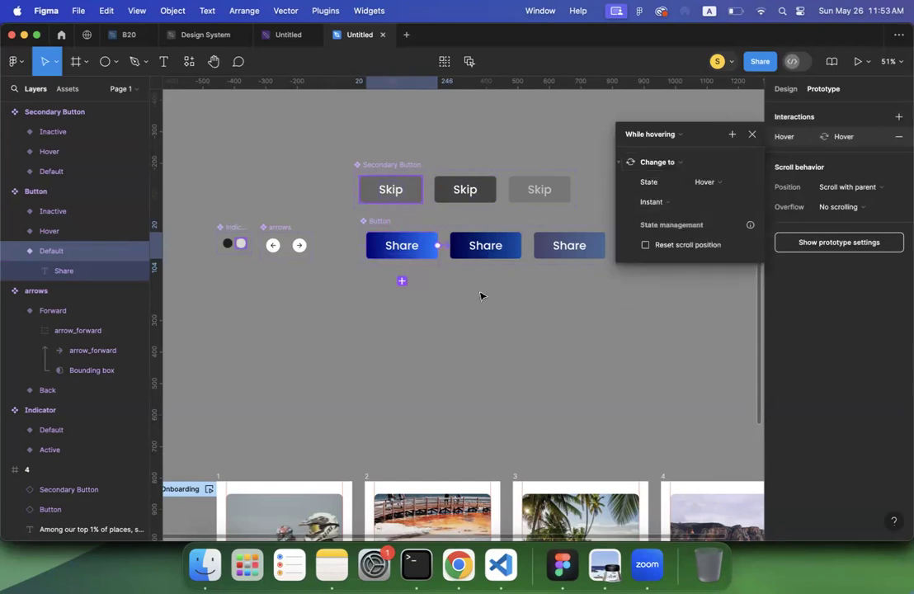
pyautogui.click(455, 365)
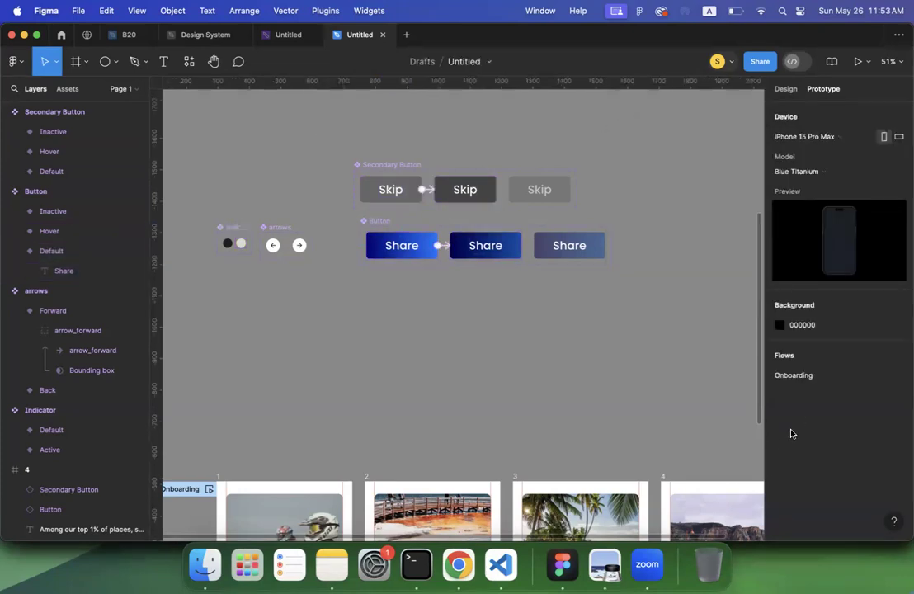
# Preview screen 1 in the inline device preview to check the button hover states, and close the preview
pyautogui.scroll(-5, 696, 439)
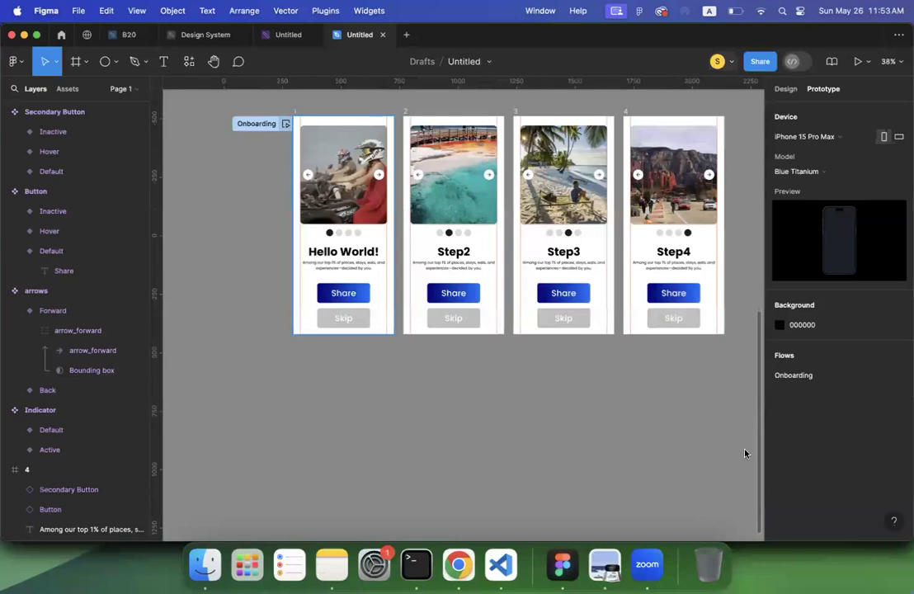
pyautogui.hotkey('shift', 'space')
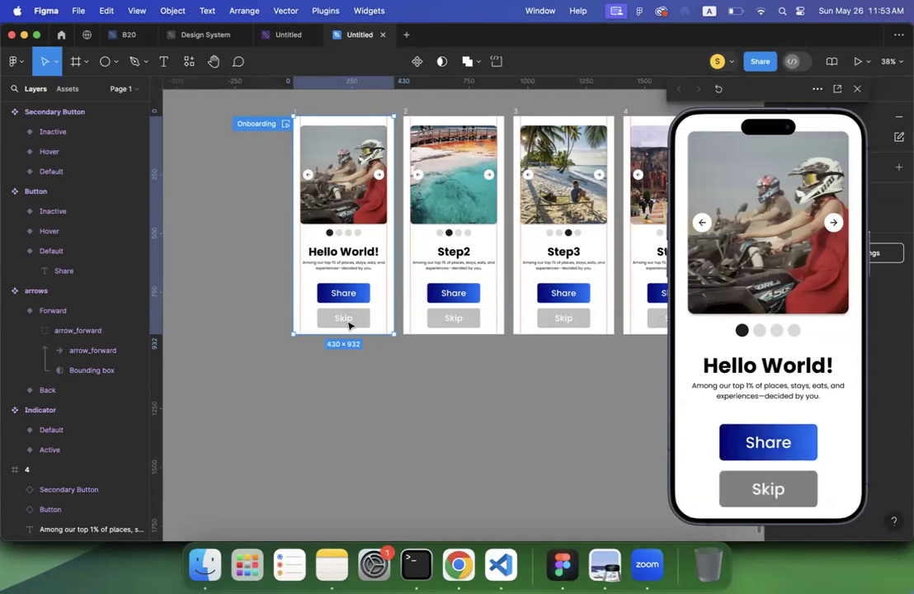
pyautogui.press('Escape')
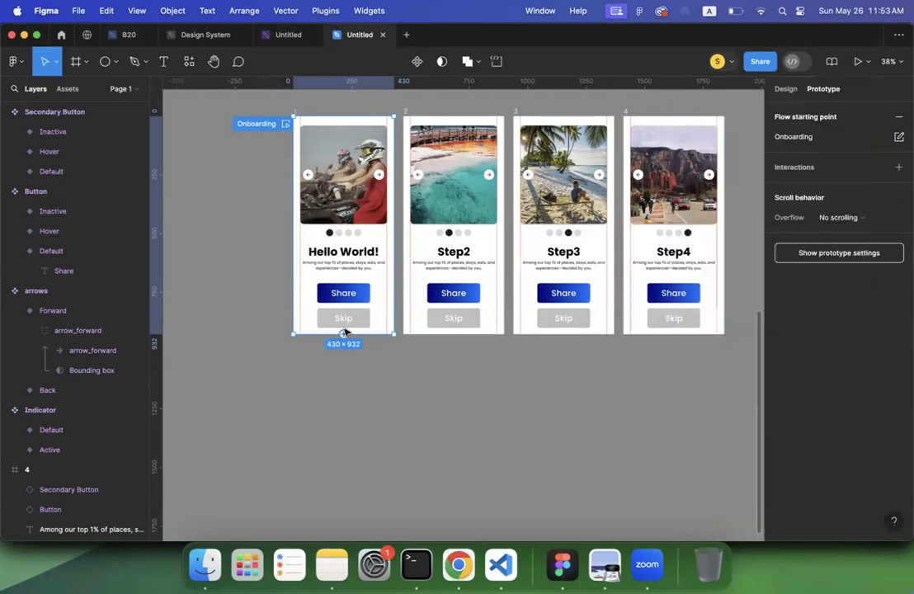
# Try an on-tap Navigate to link from screen 1's Skip button to frame 2 and undo it
pyautogui.click(343, 325)
pyautogui.moveTo(371, 317); pyautogui.dragTo(424, 289)
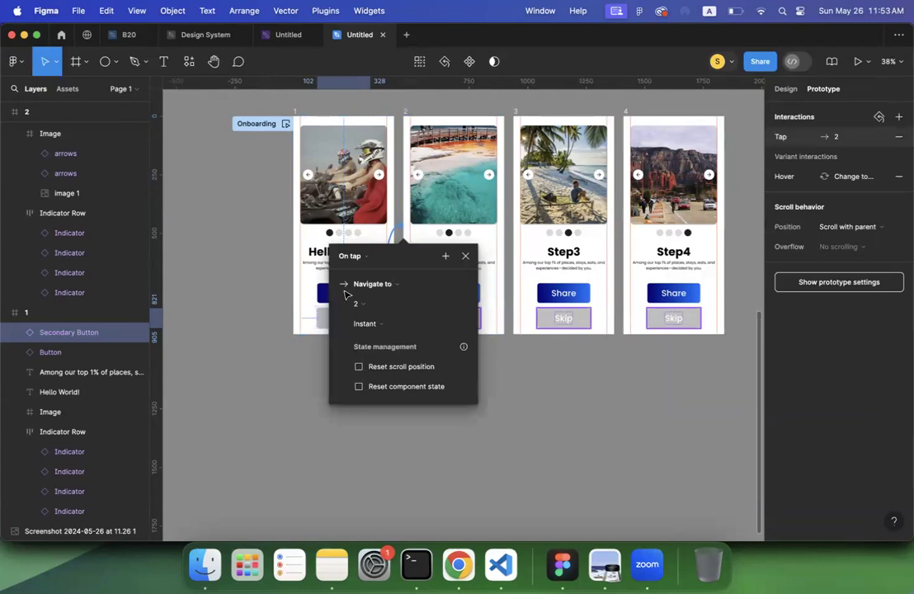
pyautogui.hscroll(2, 347, 295)
pyautogui.press('Escape')
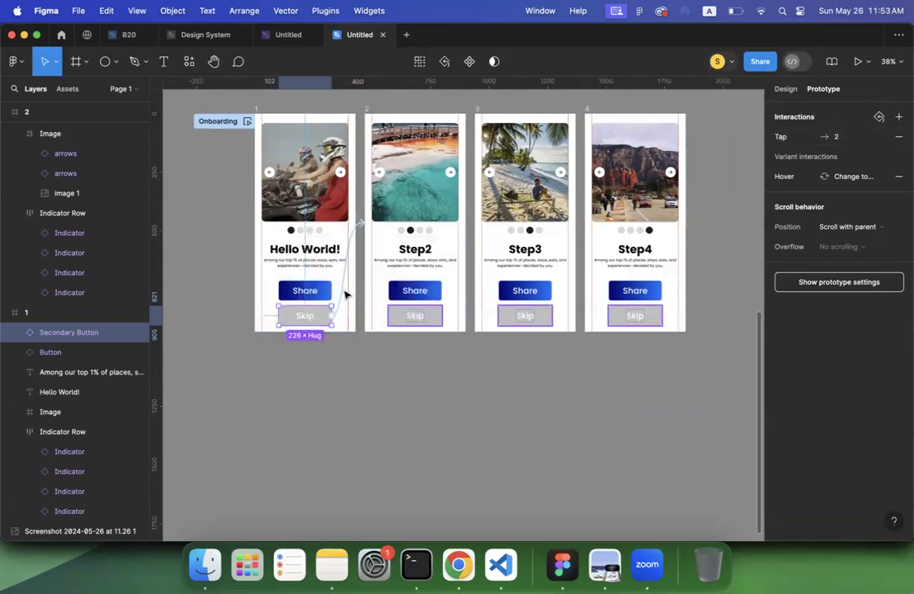
pyautogui.click(342, 304)
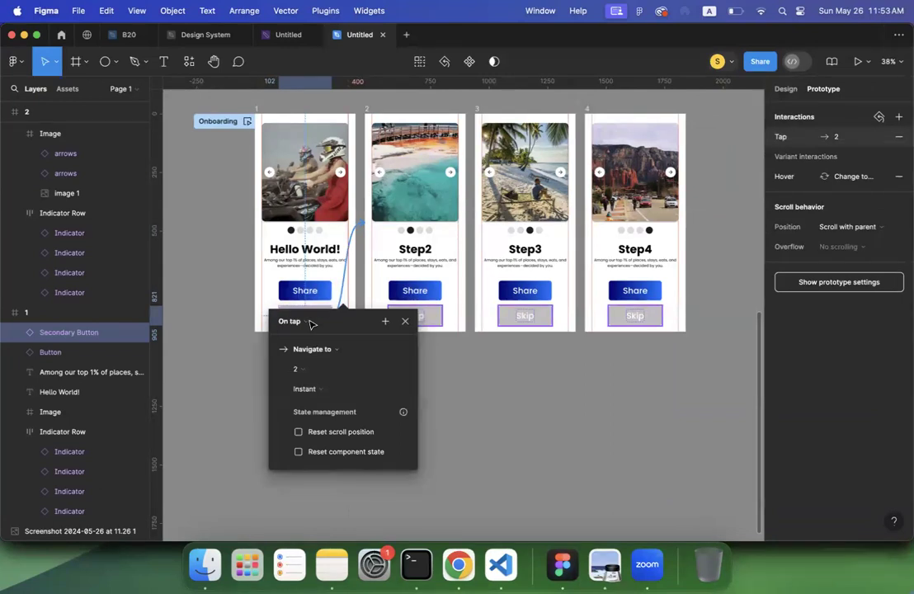
pyautogui.press('super+z')
# Connect the Skip button on screen 1 to frame 2 with a prototype link
pyautogui.keyDown('super'); pyautogui.scroll(3, 329, 310); pyautogui.keyUp('super')
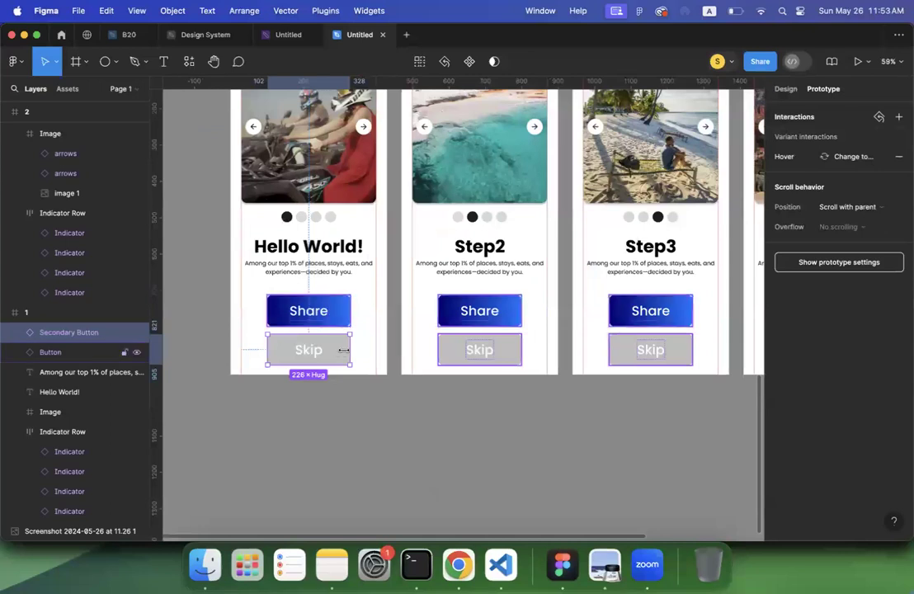
pyautogui.keyDown('super'); pyautogui.scroll(-2, 348, 350); pyautogui.keyUp('super')
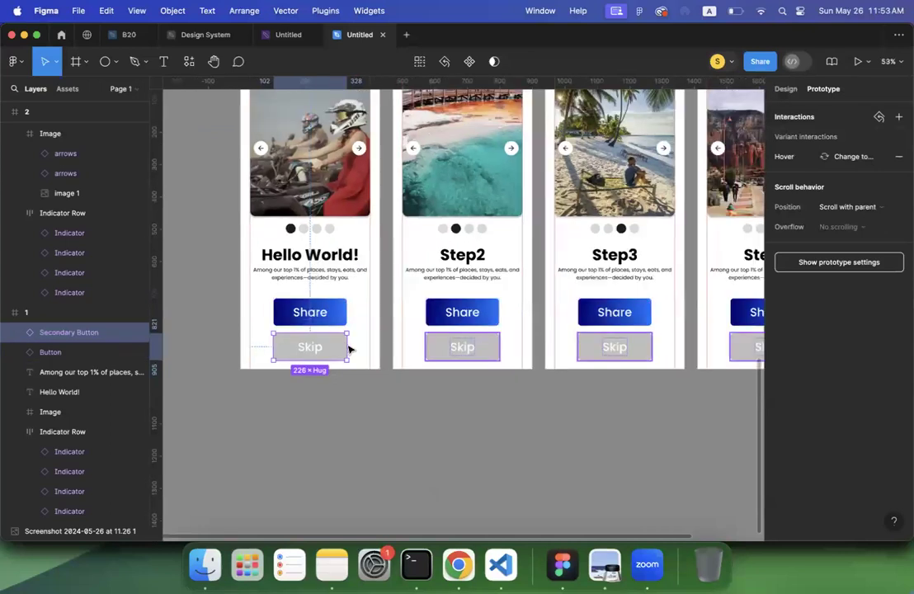
pyautogui.moveTo(347, 346); pyautogui.dragTo(418, 331)
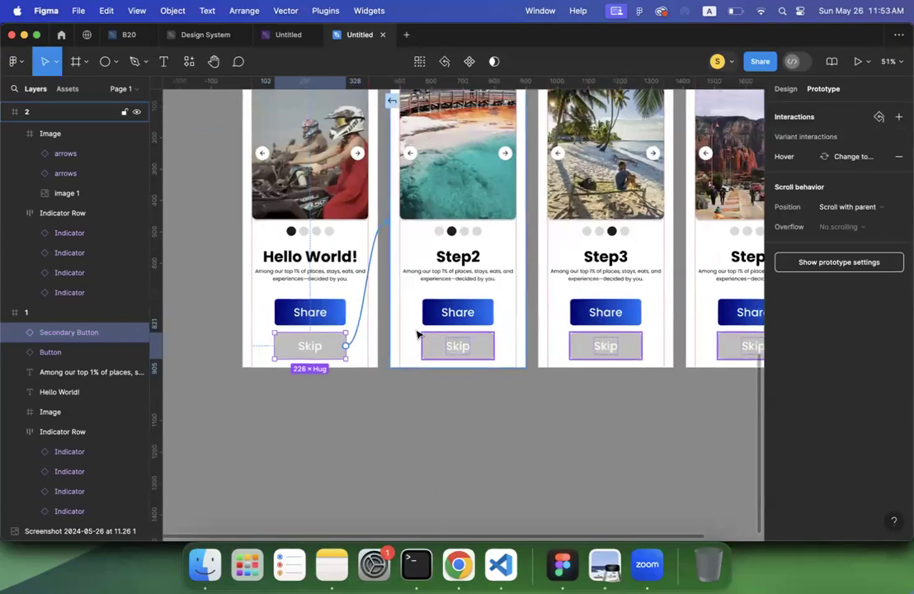
pyautogui.click(280, 414)
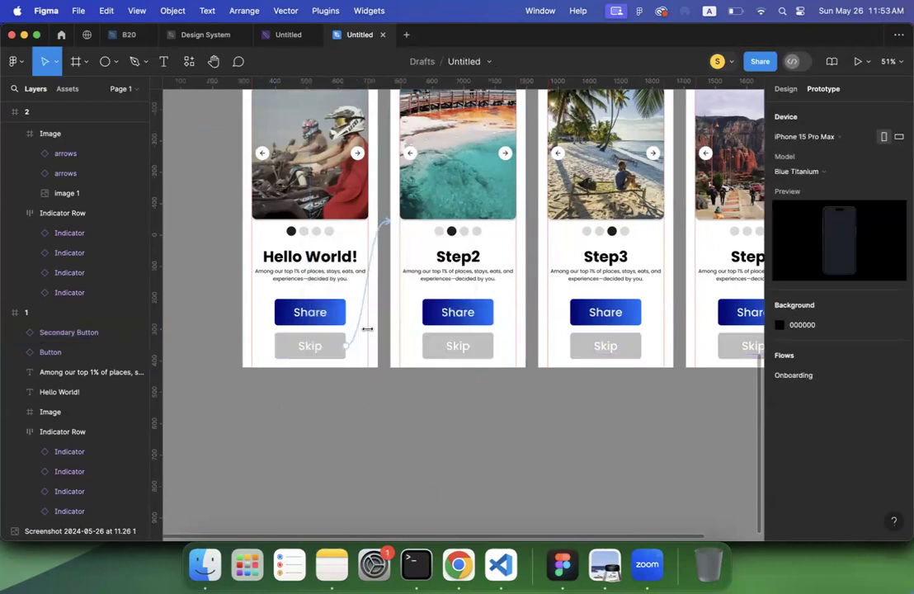
pyautogui.click(377, 246)
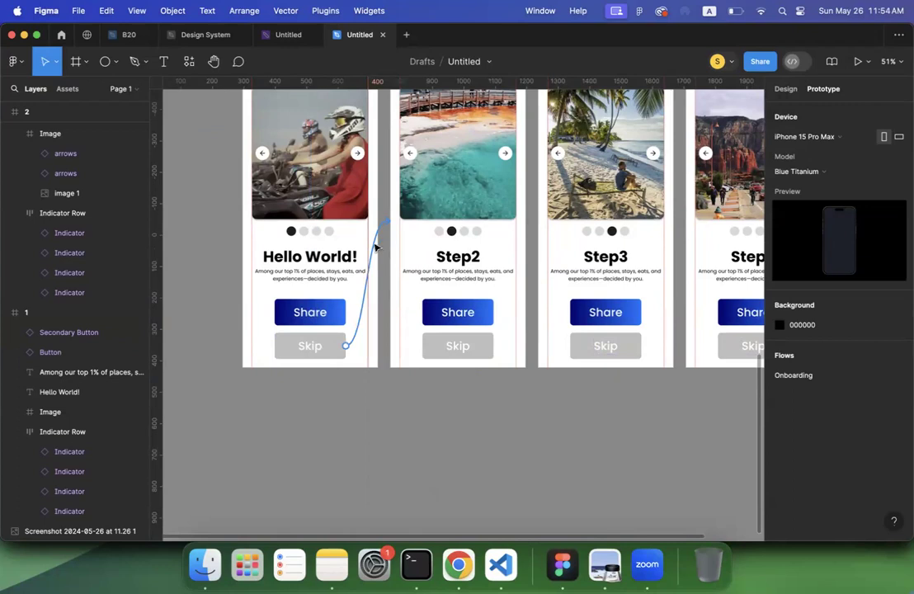
pyautogui.click(208, 326)
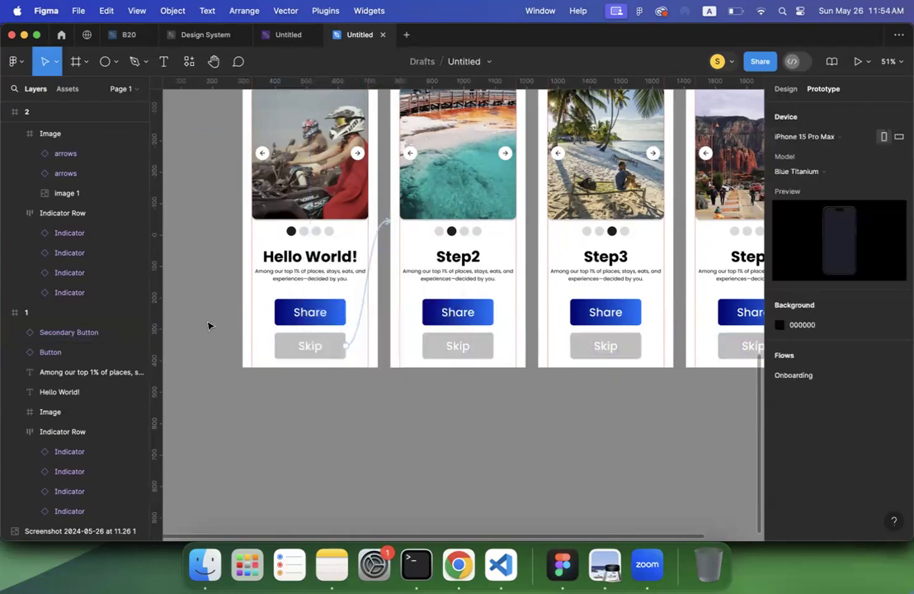
# Link the second indicator dot on screen 1 to frame 2 with an instant on-tap Navigate to interaction
pyautogui.scroll(-3, 294, 296)
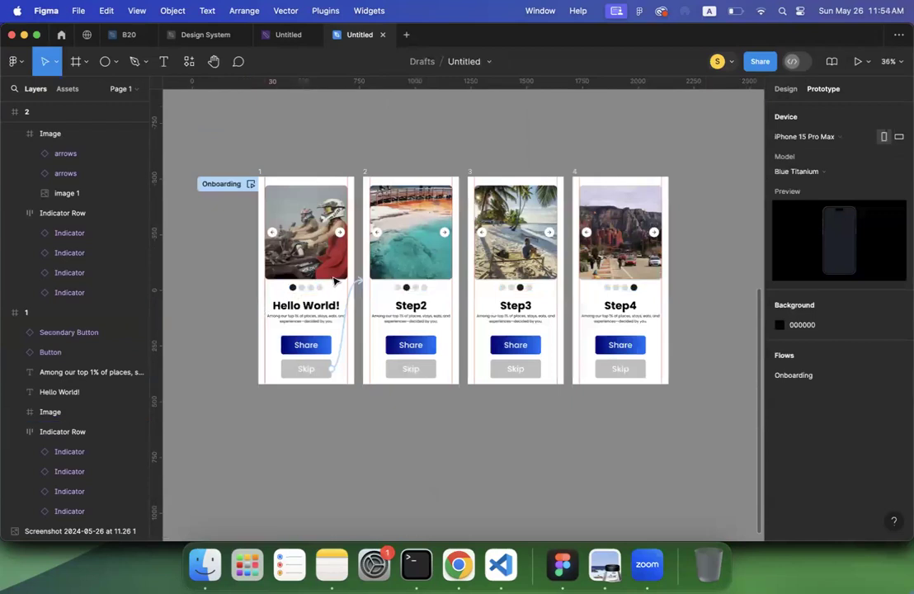
pyautogui.scroll(5, 334, 281)
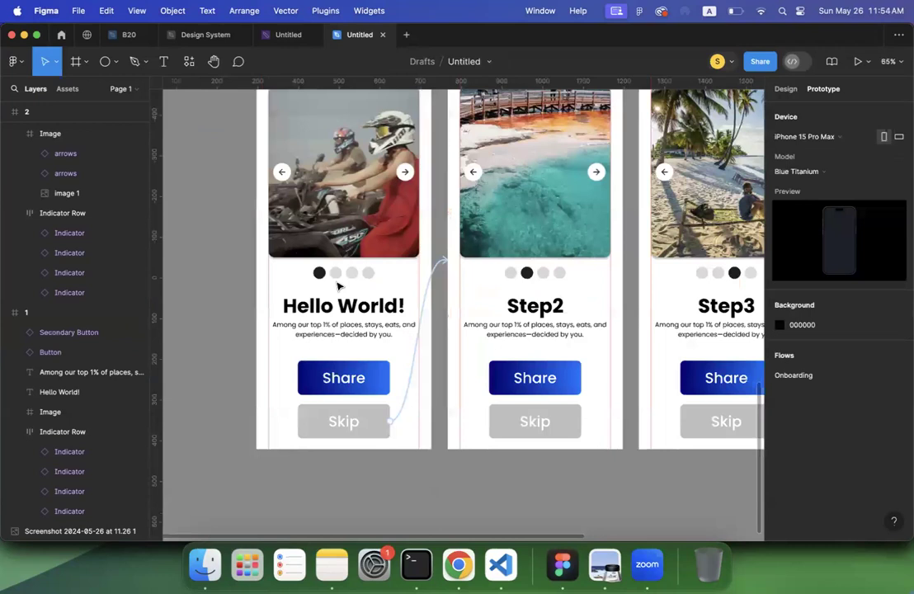
pyautogui.click(337, 279)
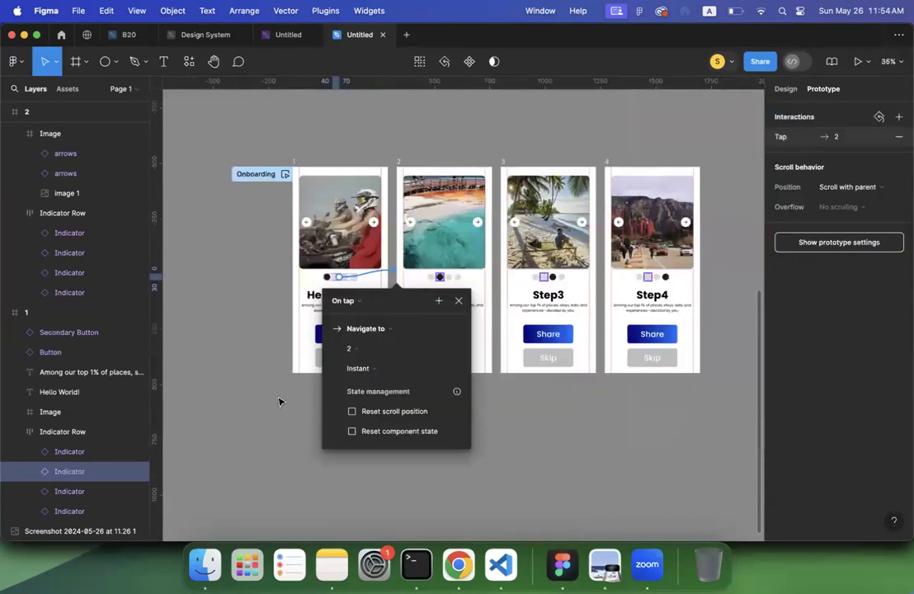
# Link the third indicator dot on screen 1 to frame 3 with an instant on-tap Navigate to interaction
pyautogui.scroll(10, 300, 362)
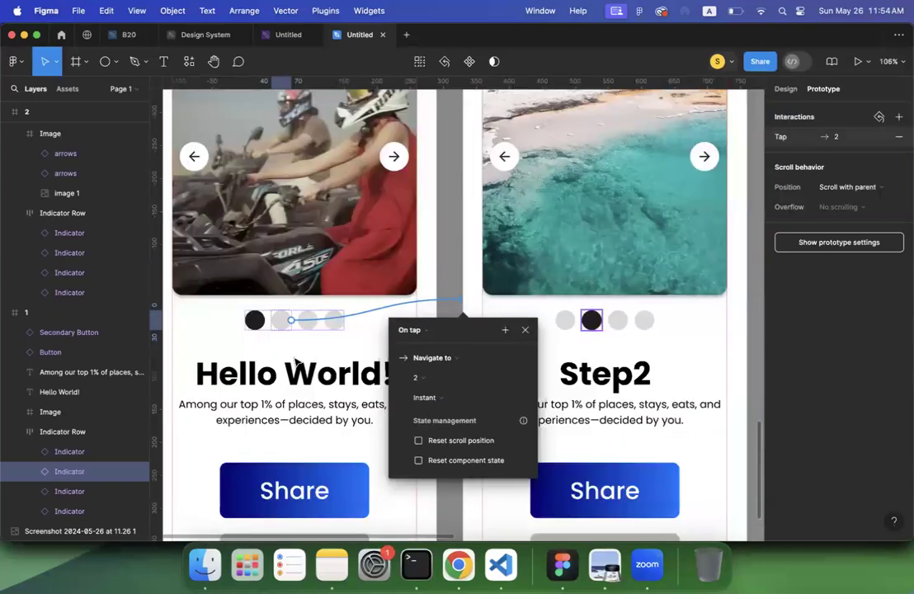
pyautogui.scroll(-5, 295, 361)
pyautogui.click(296, 361)
pyautogui.moveTo(295, 360); pyautogui.dragTo(552, 261)
pyautogui.scroll(-5, 396, 279)
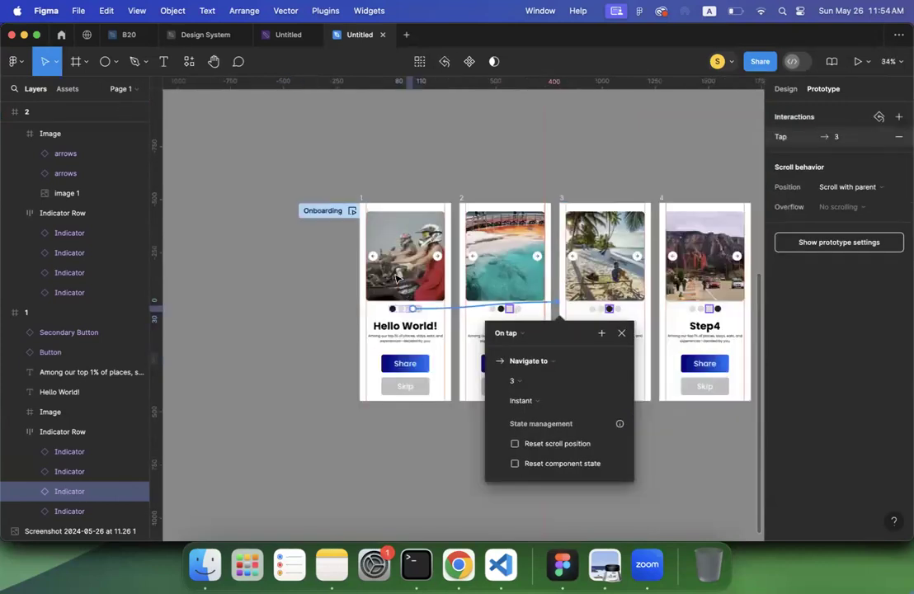
pyautogui.scroll(5, 396, 298)
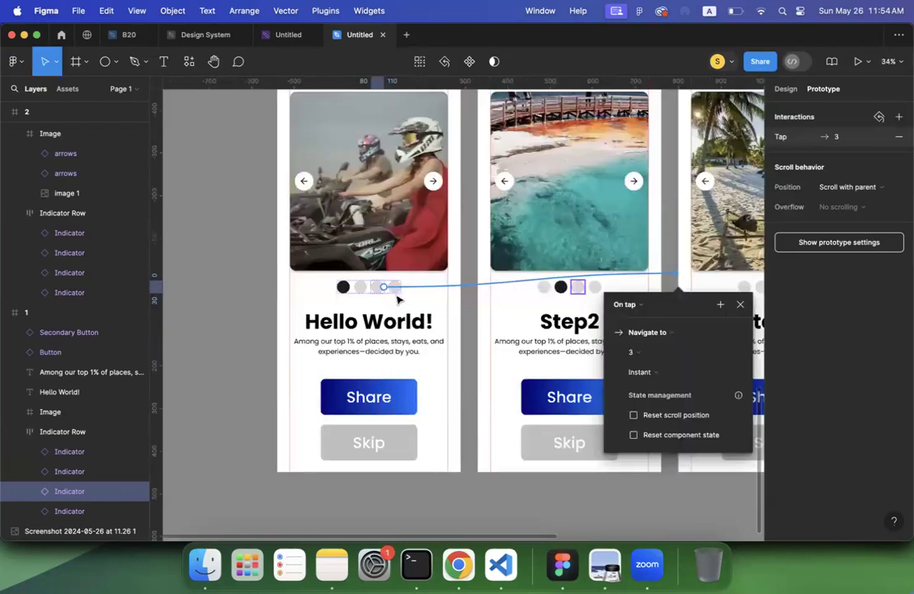
# Link the fourth indicator dot on screen 1 to frame 4 with an instant on-tap Navigate to interaction
pyautogui.click(396, 291)
pyautogui.scroll(-3, 396, 298)
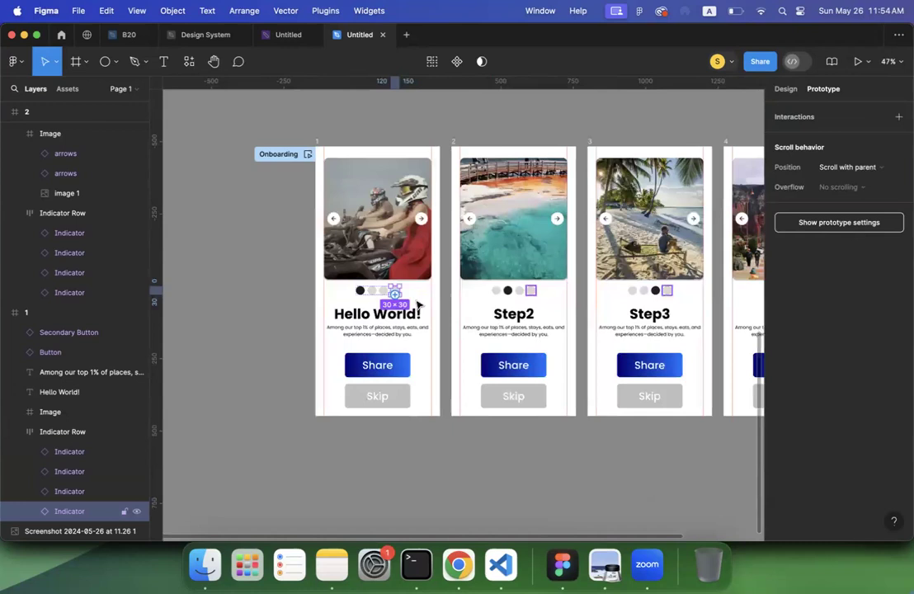
pyautogui.hscroll(2, 396, 301)
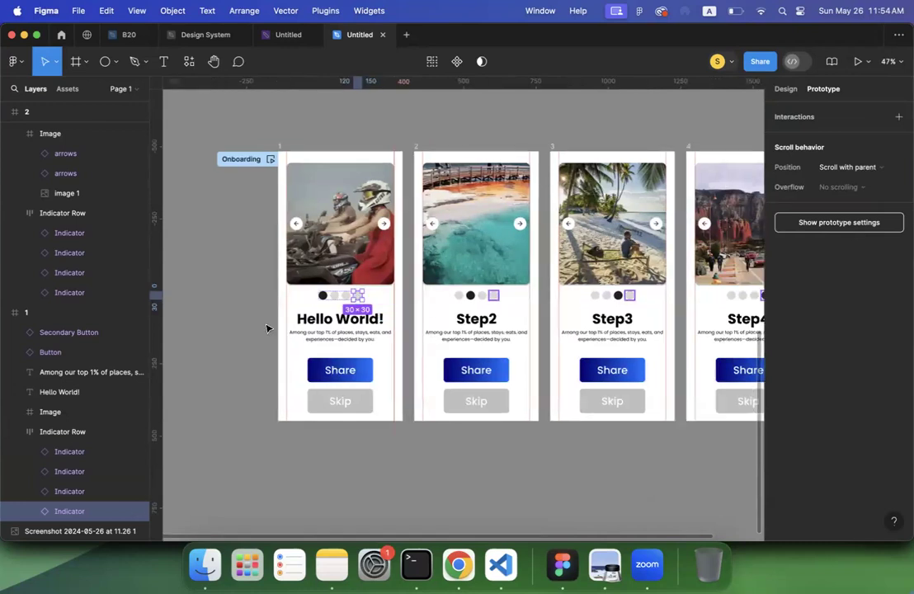
pyautogui.hscroll(5, 267, 328)
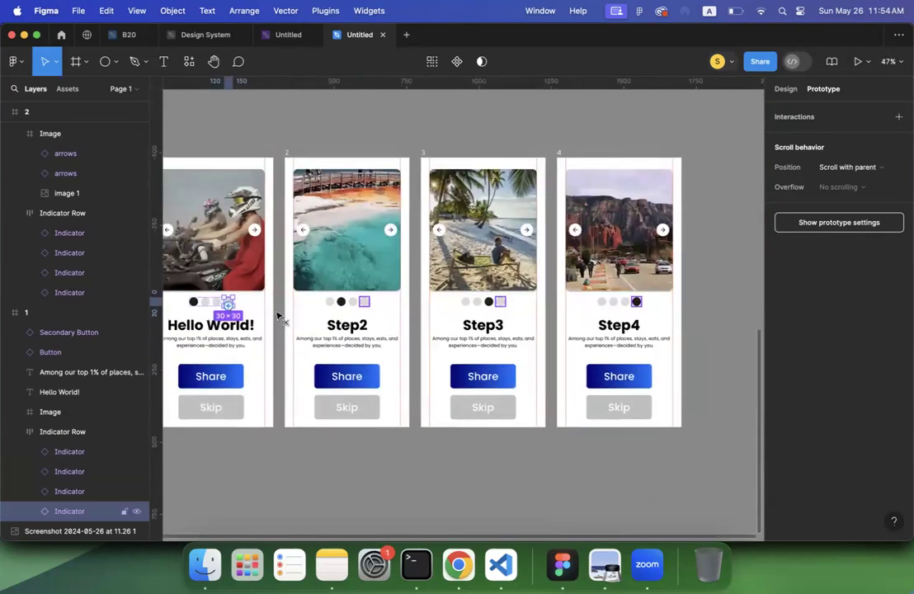
pyautogui.moveTo(228, 303); pyautogui.dragTo(600, 341)
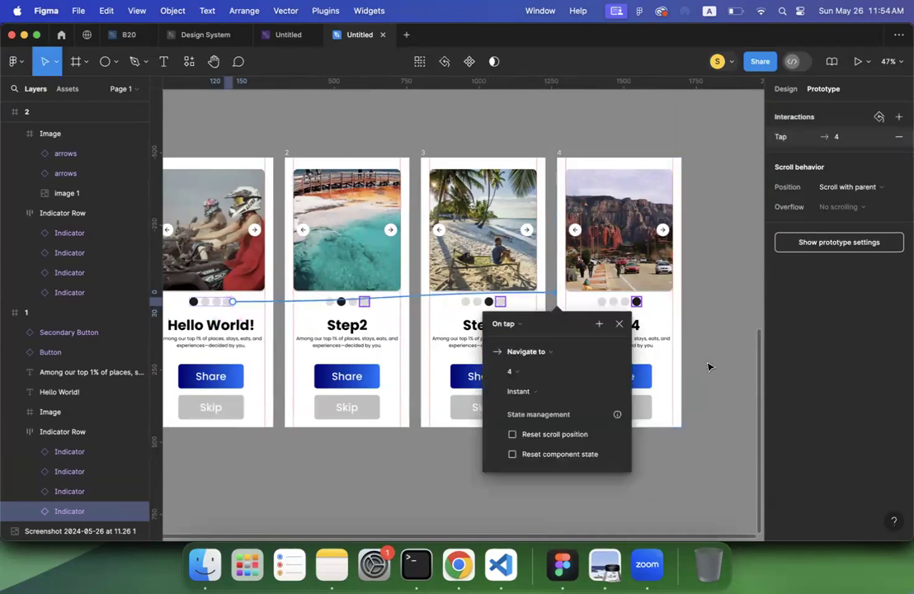
pyautogui.click(707, 366)
# Preview the Onboarding flow and test screen 1's second, third and fourth indicator dots, restarting the prototype between tests, and close the preview
pyautogui.scroll(-5, 706, 363)
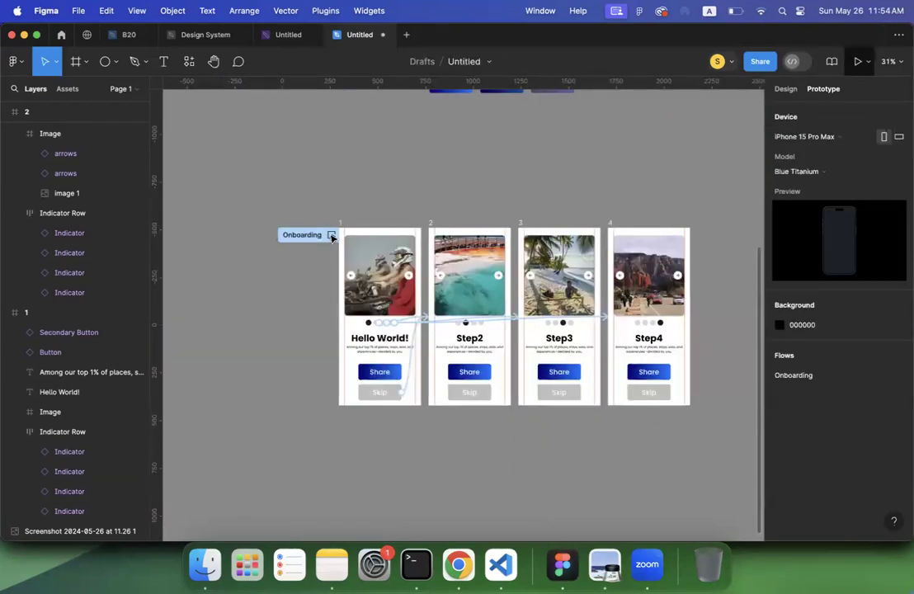
pyautogui.click(794, 376)
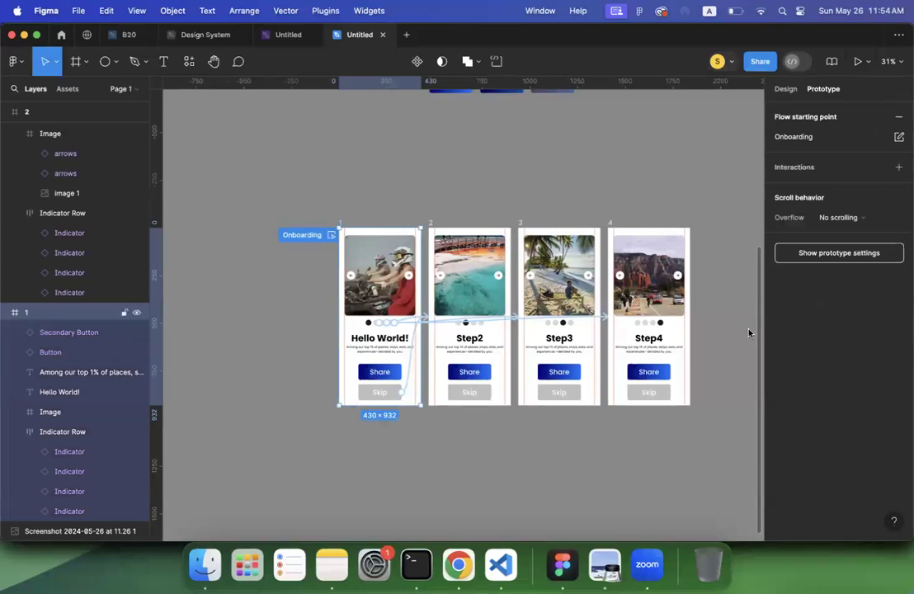
pyautogui.hotkey('shift', 'space')
pyautogui.click(742, 334)
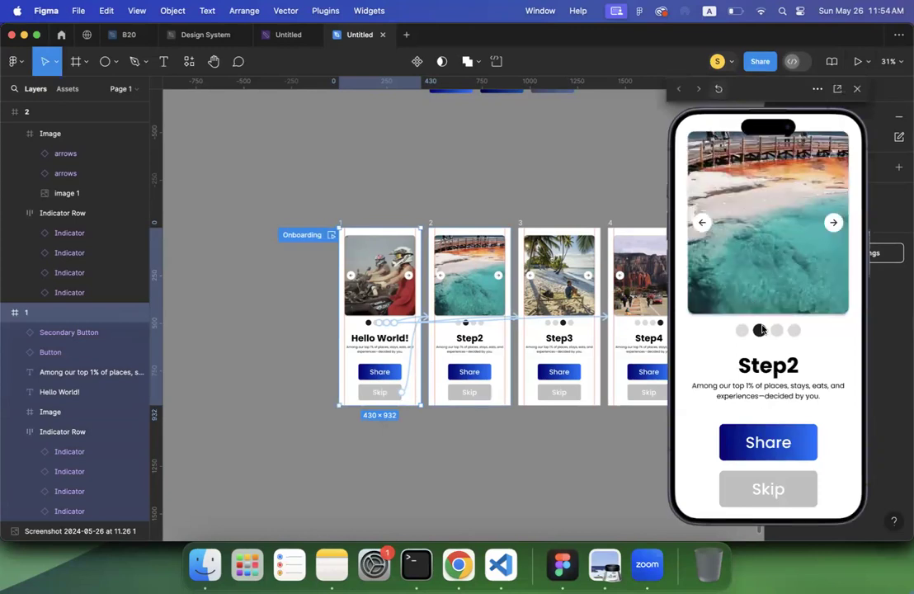
pyautogui.click(719, 89)
pyautogui.click(777, 331)
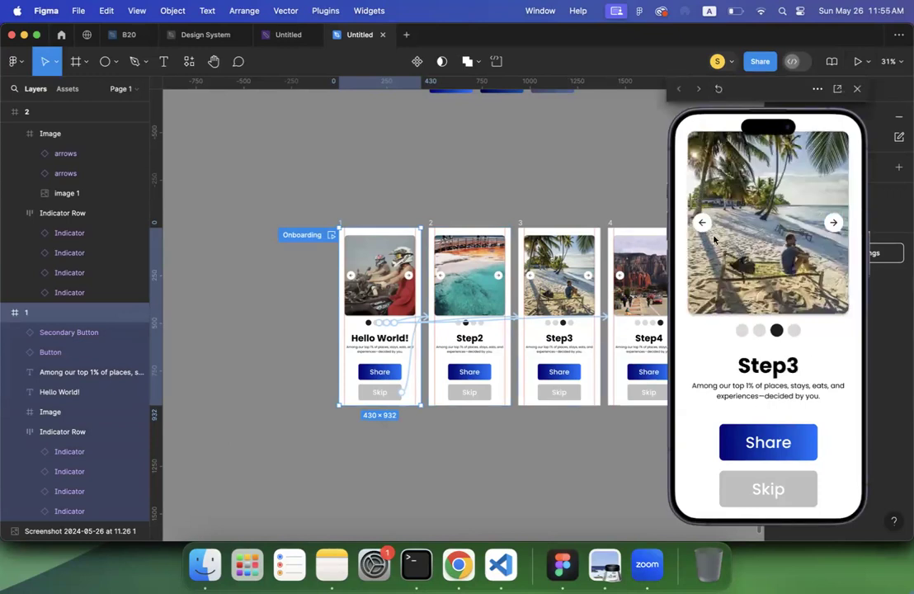
pyautogui.click(719, 89)
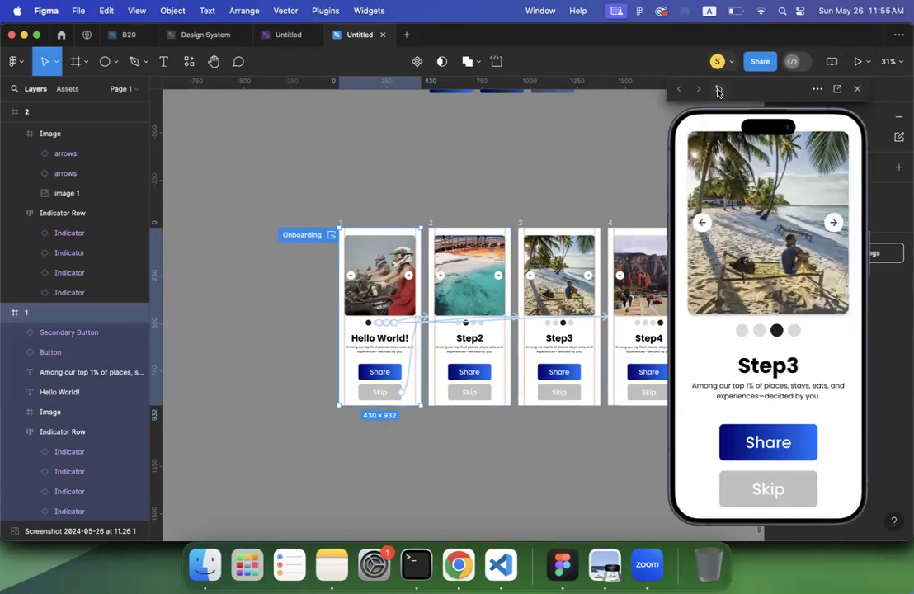
pyautogui.click(795, 331)
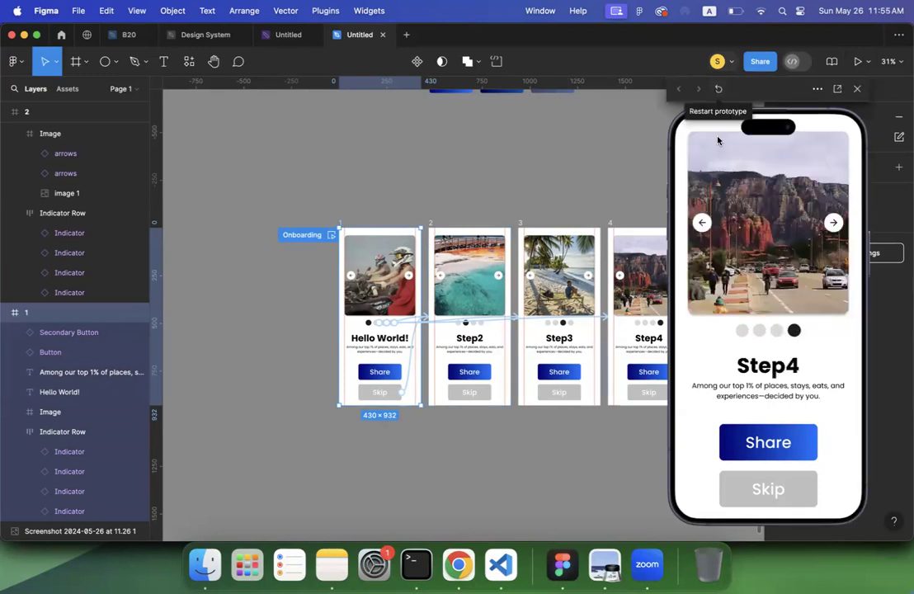
pyautogui.click(857, 90)
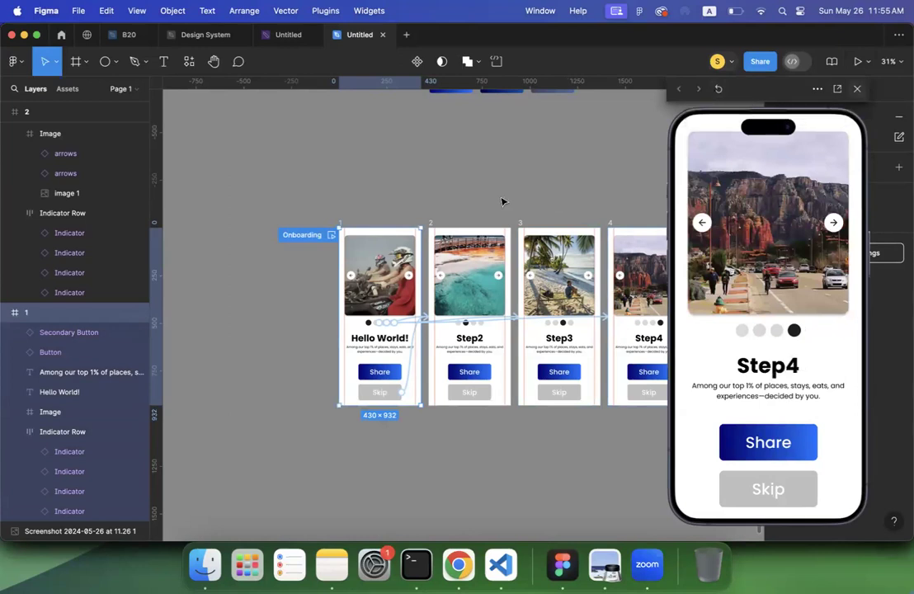
pyautogui.click(458, 214)
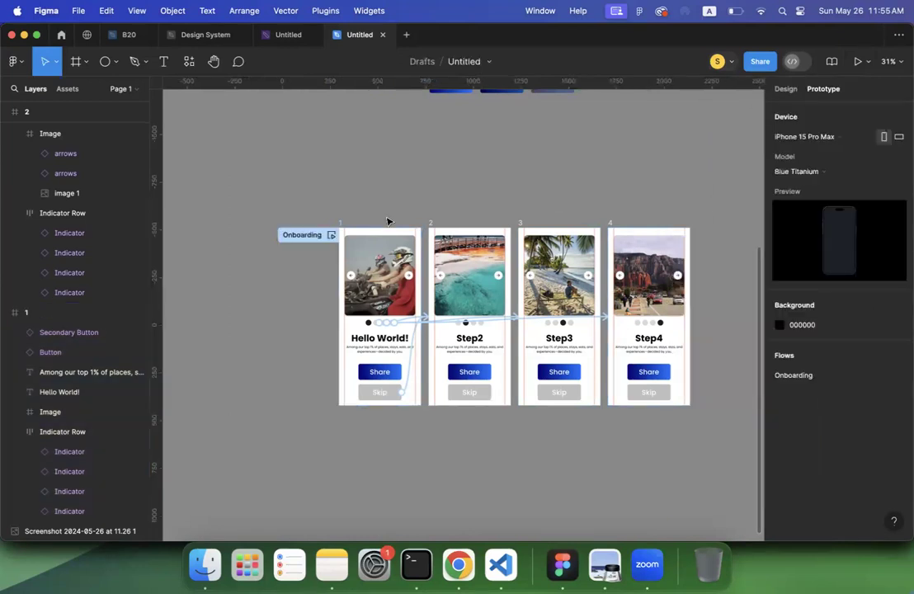
# Link the first indicator dot on screen 2 to frame 1 with an instant on-tap Navigate to interaction
pyautogui.scroll(5, 435, 274)
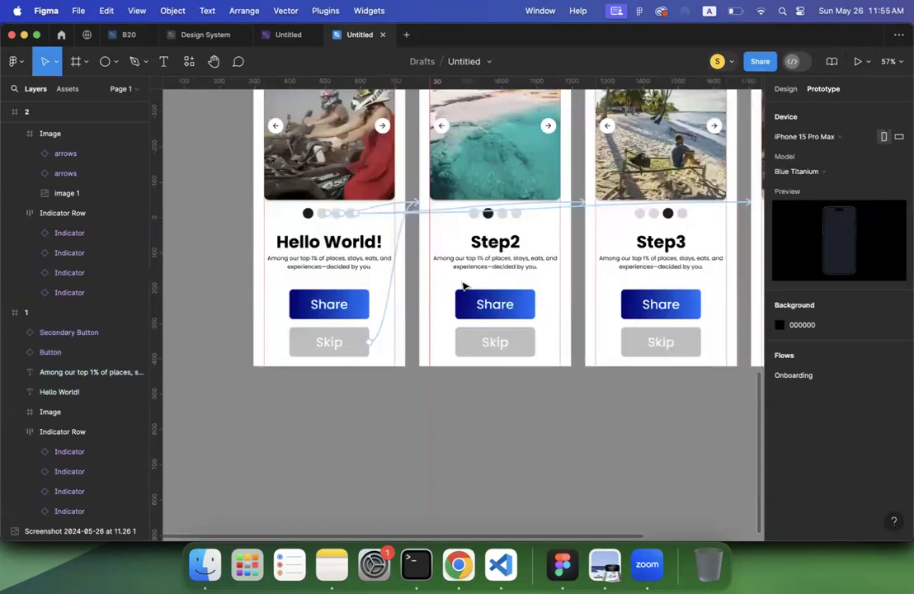
pyautogui.scroll(3, 462, 283)
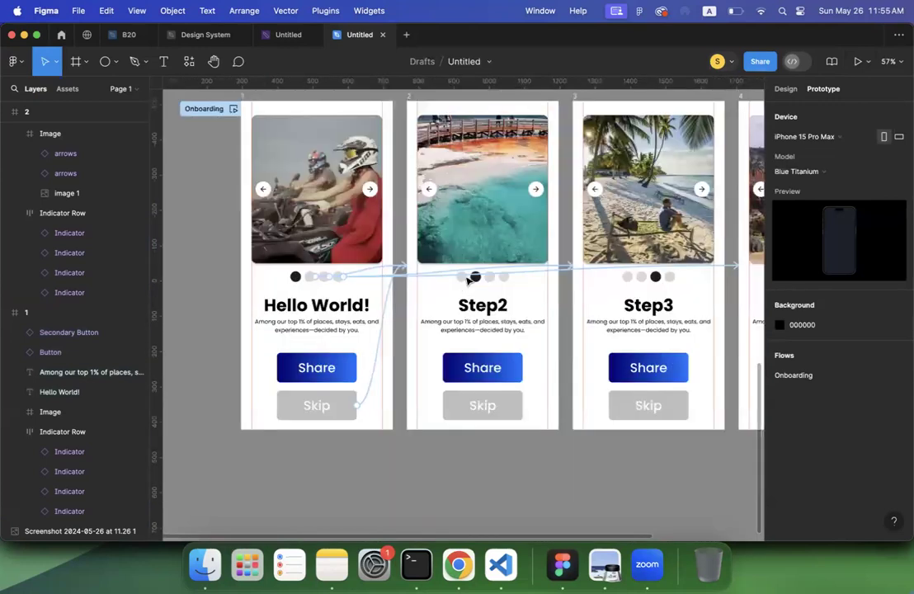
pyautogui.click(462, 281)
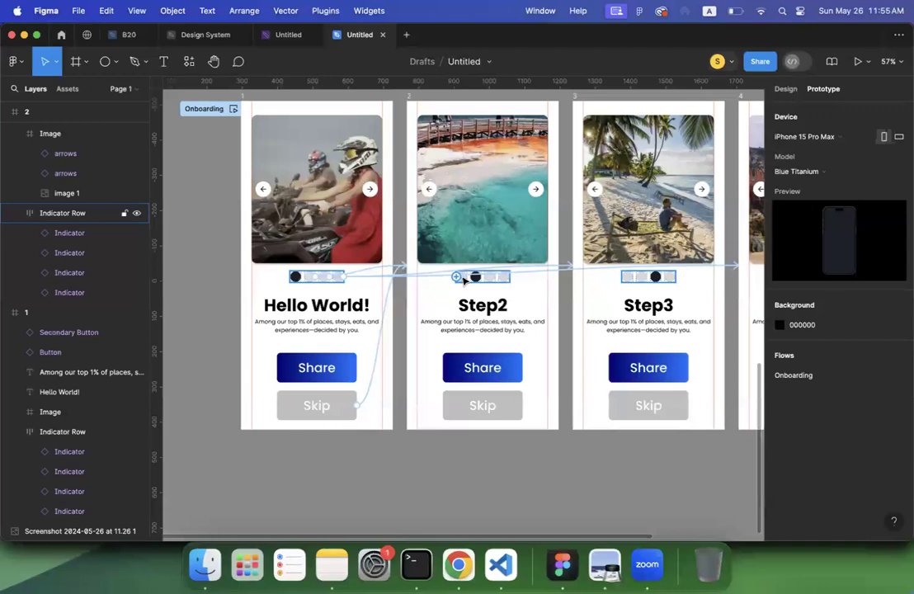
pyautogui.click(463, 282)
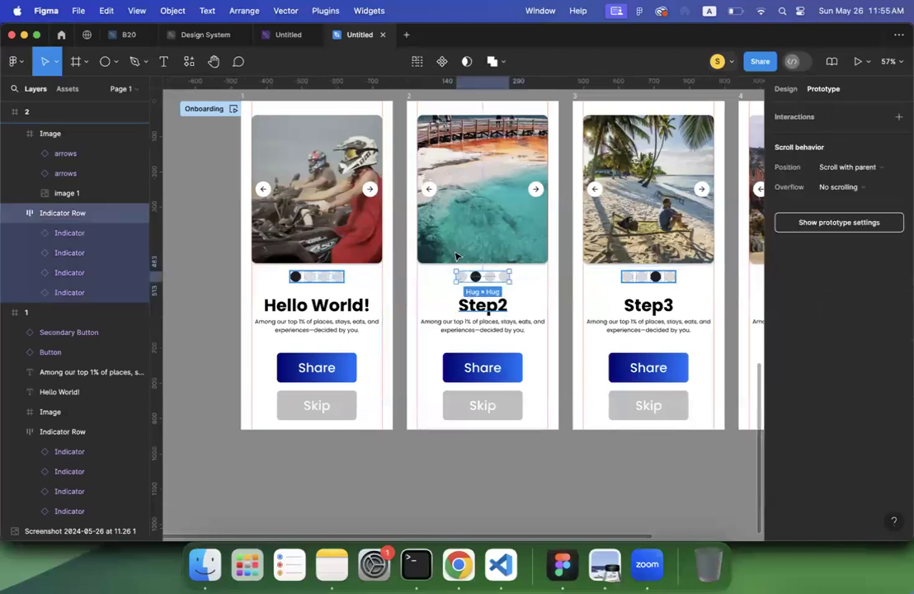
pyautogui.scroll(5, 457, 257)
pyautogui.click(453, 261)
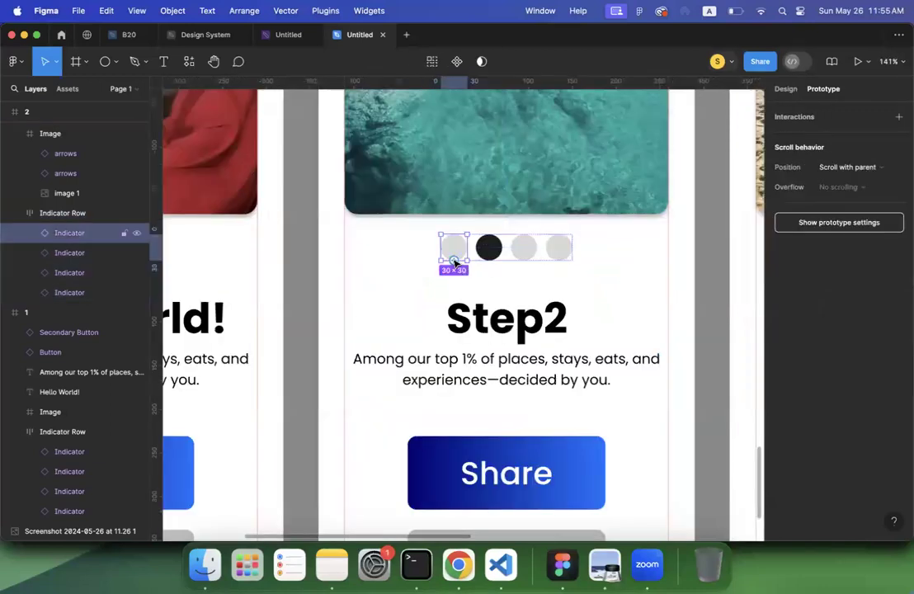
pyautogui.moveTo(271, 307); pyautogui.dragTo(256, 309)
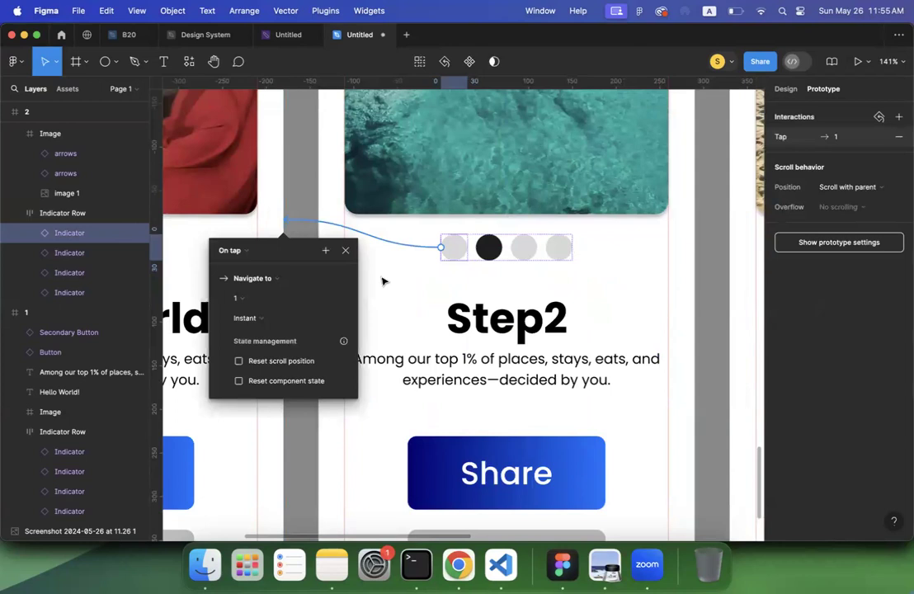
# Link screen 2's third indicator dot to frame 3 and its fourth dot to frame 4 with on-tap Navigate to interactions
pyautogui.hscroll(3, 306, 241)
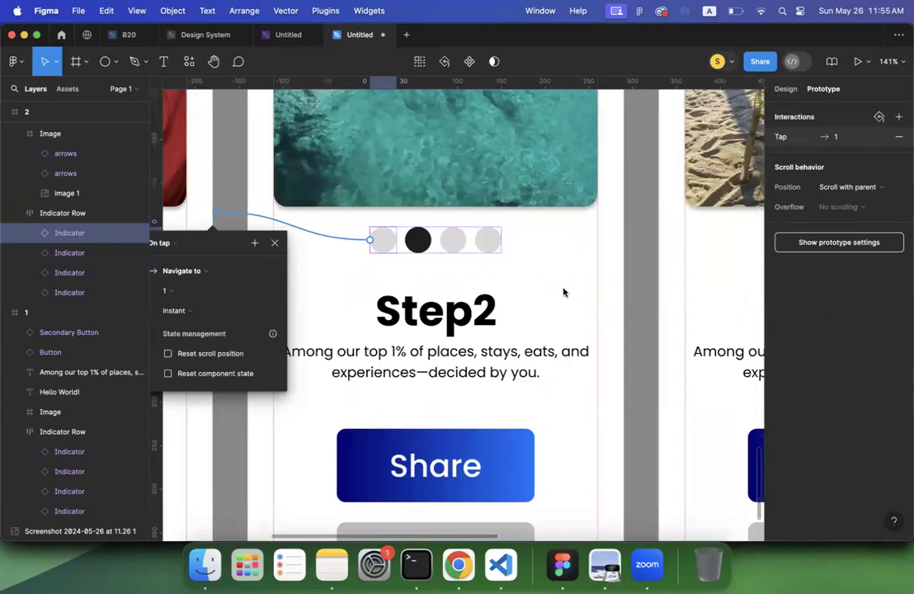
pyautogui.hscroll(4, 425, 273)
pyautogui.click(310, 239)
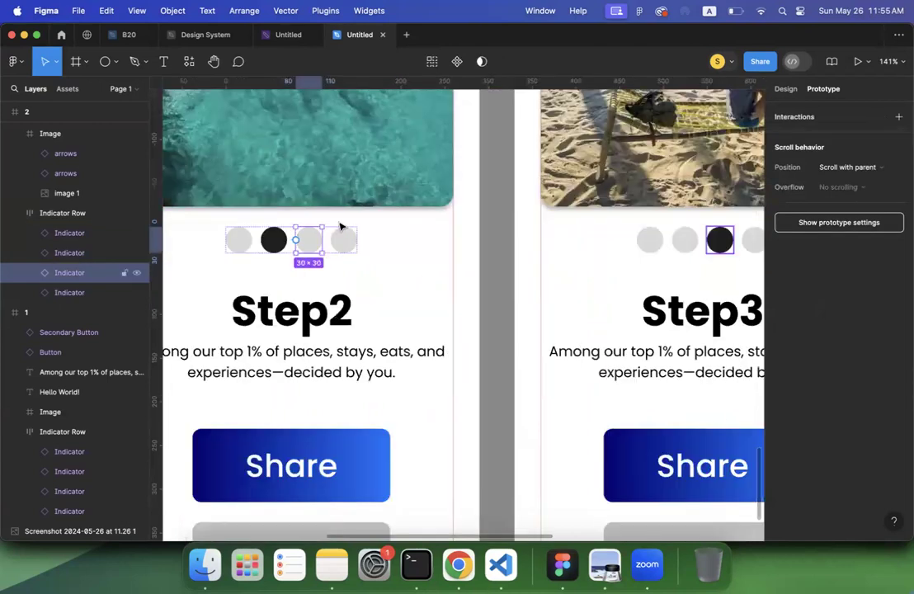
pyautogui.moveTo(324, 239); pyautogui.dragTo(561, 290)
pyautogui.scroll(-3, 561, 291)
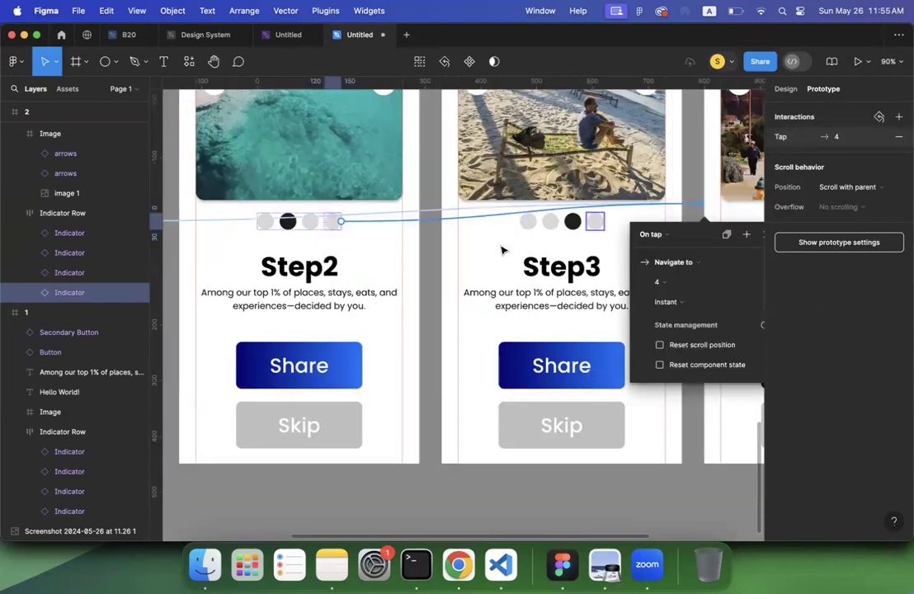
pyautogui.click(501, 250)
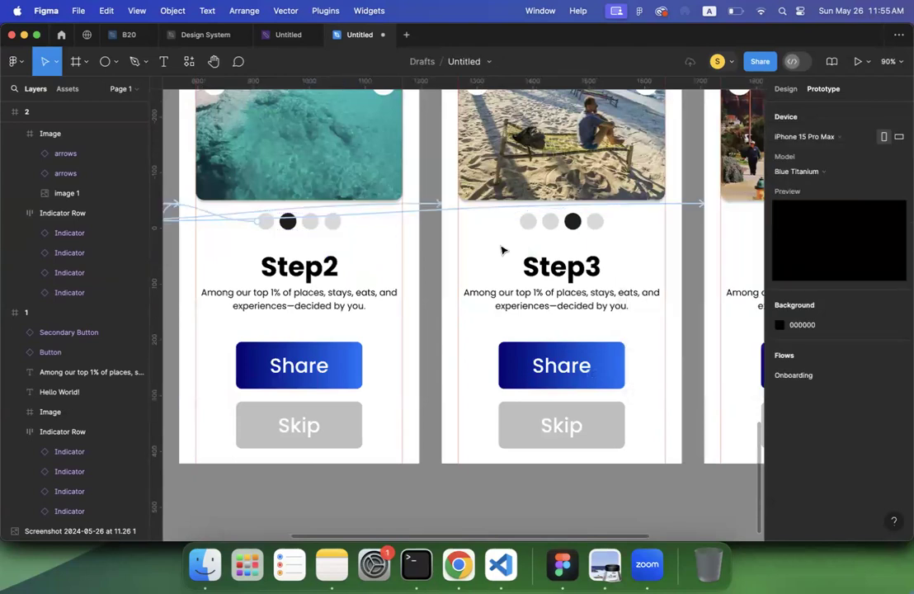
# Link the first indicator dot on screen 3 to frame 1 with an on-tap interaction
pyautogui.scroll(-3, 500, 250)
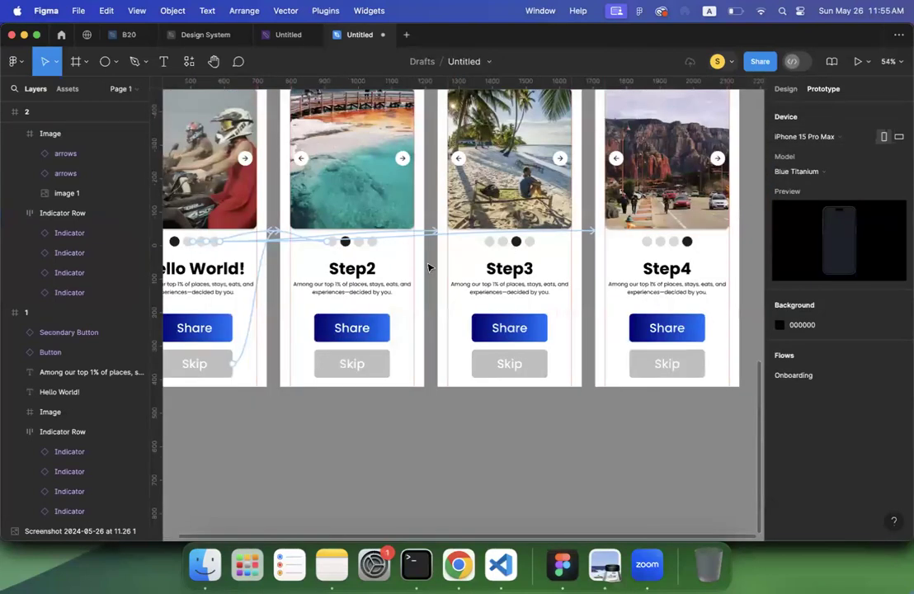
pyautogui.scroll(5, 482, 239)
pyautogui.click(524, 249)
pyautogui.doubleClick(497, 244)
pyautogui.scroll(-5, 501, 245)
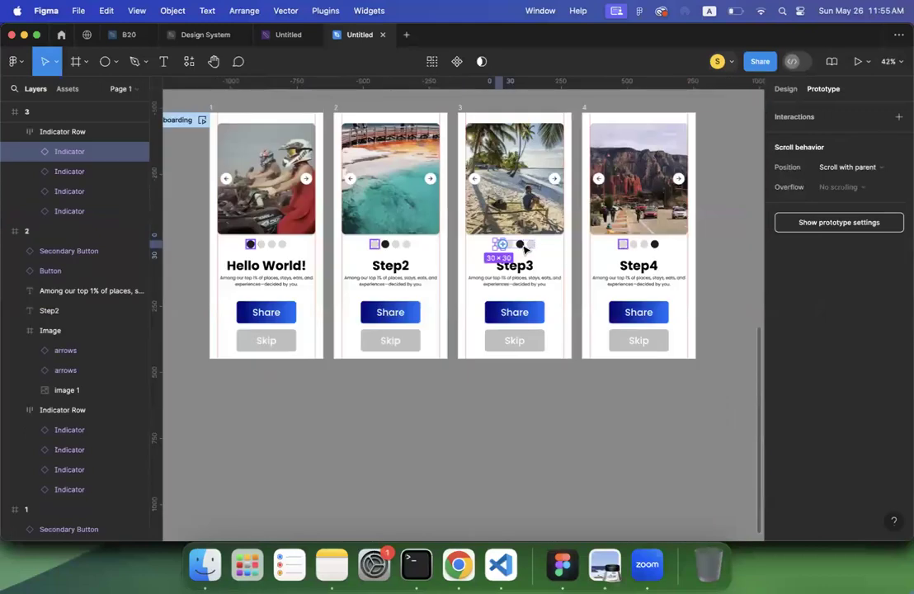
pyautogui.moveTo(502, 244); pyautogui.dragTo(272, 248)
pyautogui.click(389, 396)
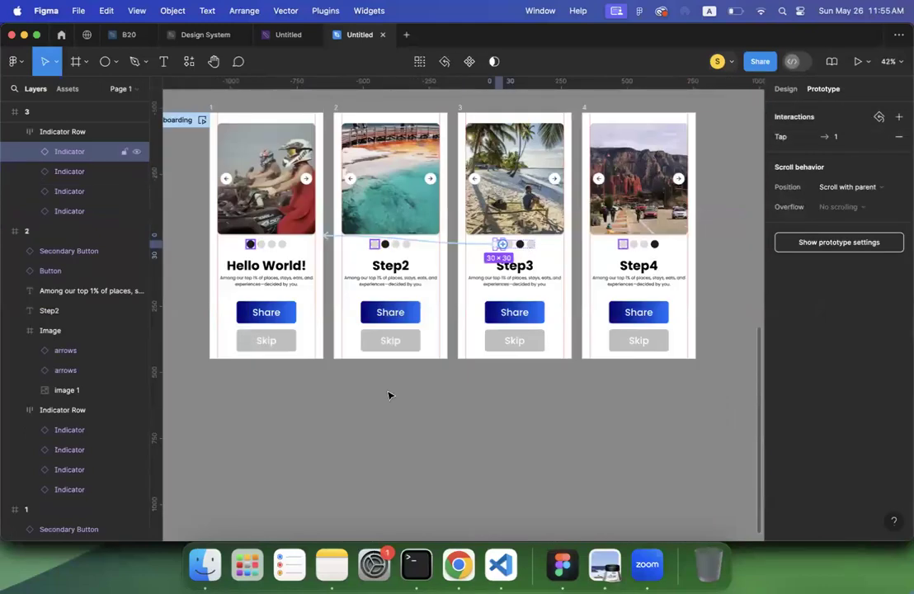
# Link the fourth indicator dot on screen 3 to frame 4
pyautogui.click(530, 244)
pyautogui.moveTo(535, 244); pyautogui.dragTo(620, 248)
pyautogui.press('Escape')
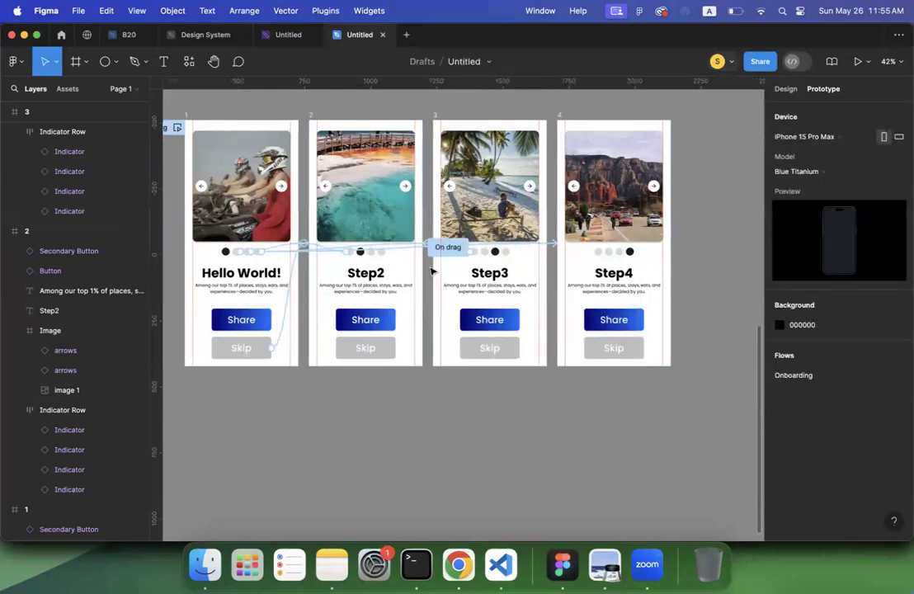
# Inspect the trigger options of the on-drag interaction linking screen 3's first indicator dot to frame 2
pyautogui.hscroll(1, 432, 271)
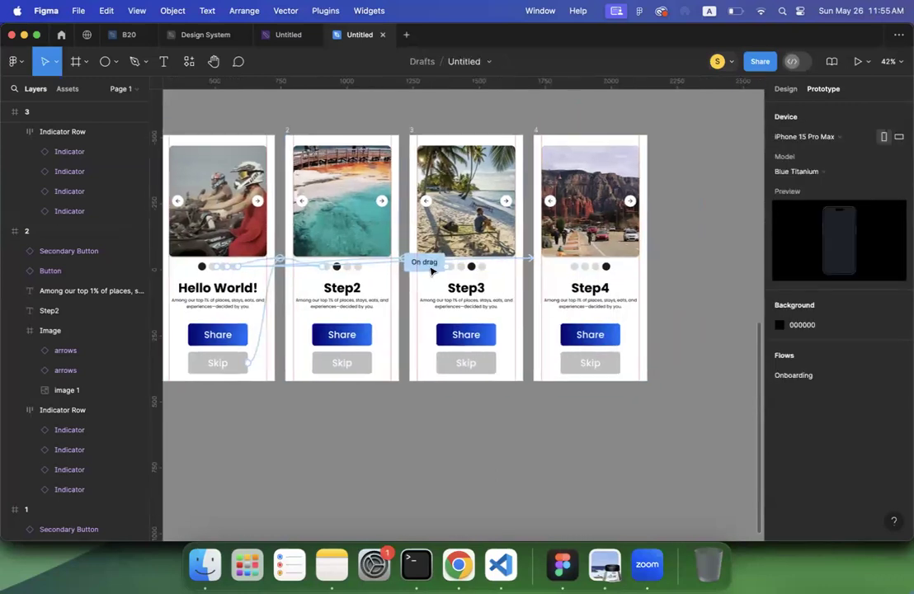
pyautogui.click(430, 269)
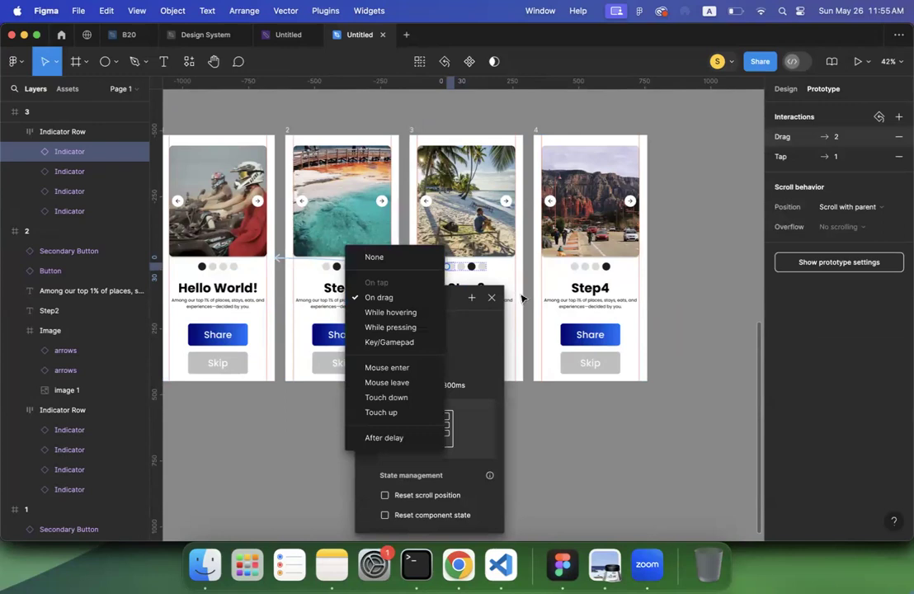
pyautogui.click(528, 367)
pyautogui.click(528, 366)
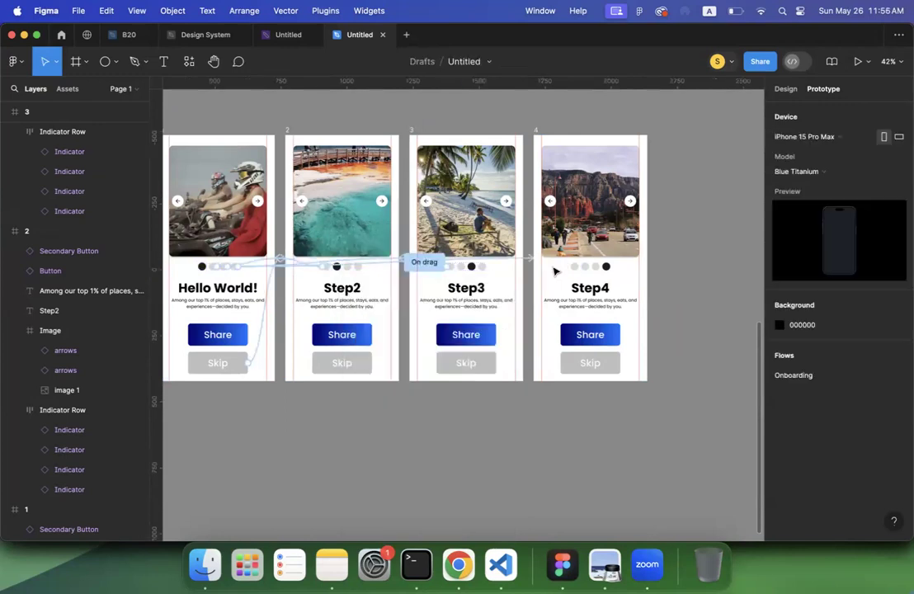
# Link the first indicator dot on screen 4 to frame 1 with an instant on-tap Navigate to interaction
pyautogui.click(569, 267)
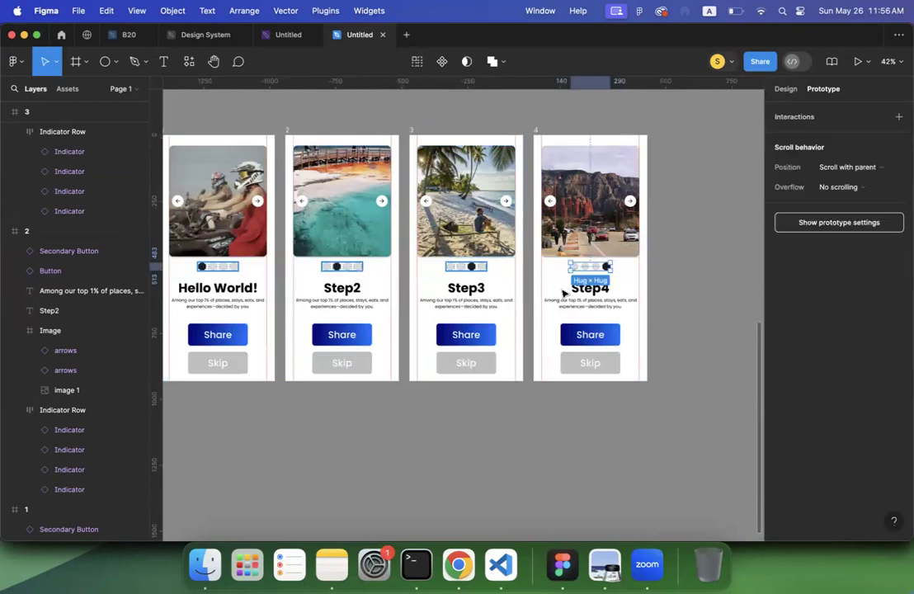
pyautogui.scroll(2, 570, 285)
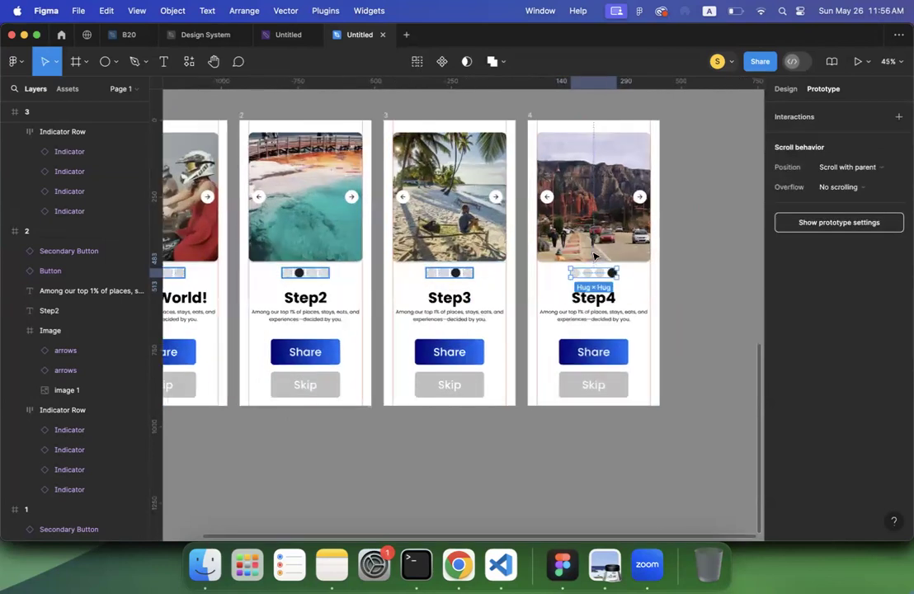
pyautogui.scroll(5, 596, 256)
pyautogui.doubleClick(594, 255)
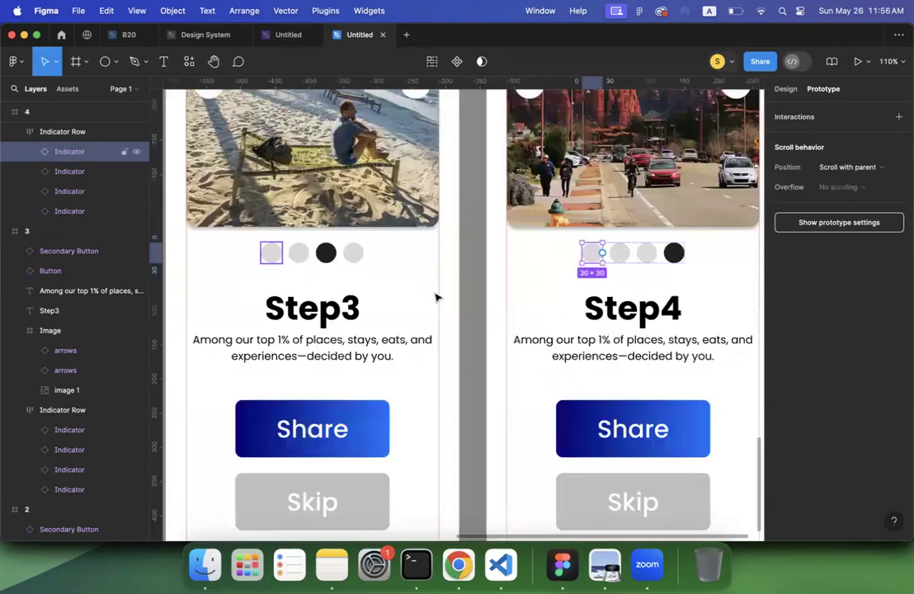
pyautogui.scroll(-5, 330, 307)
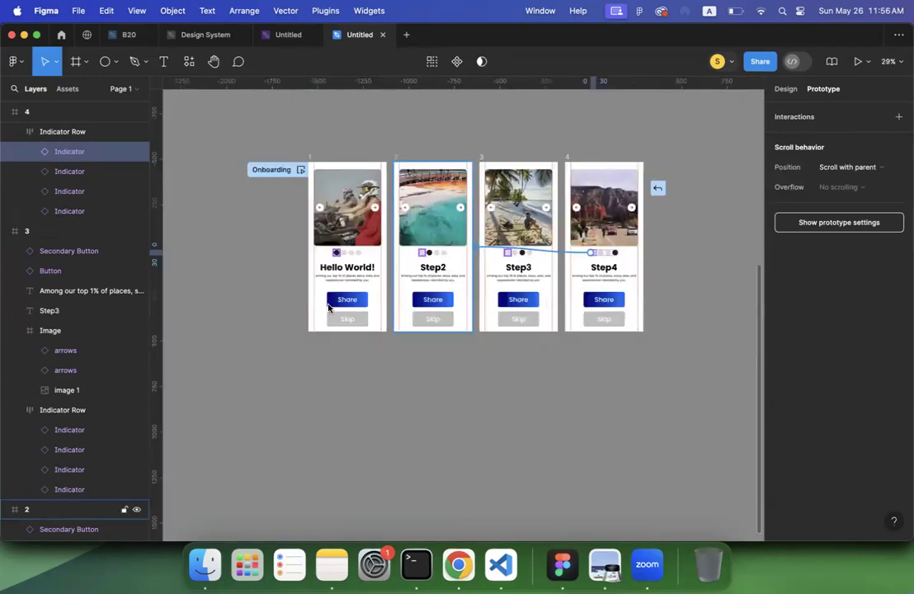
pyautogui.moveTo(328, 307); pyautogui.dragTo(328, 307)
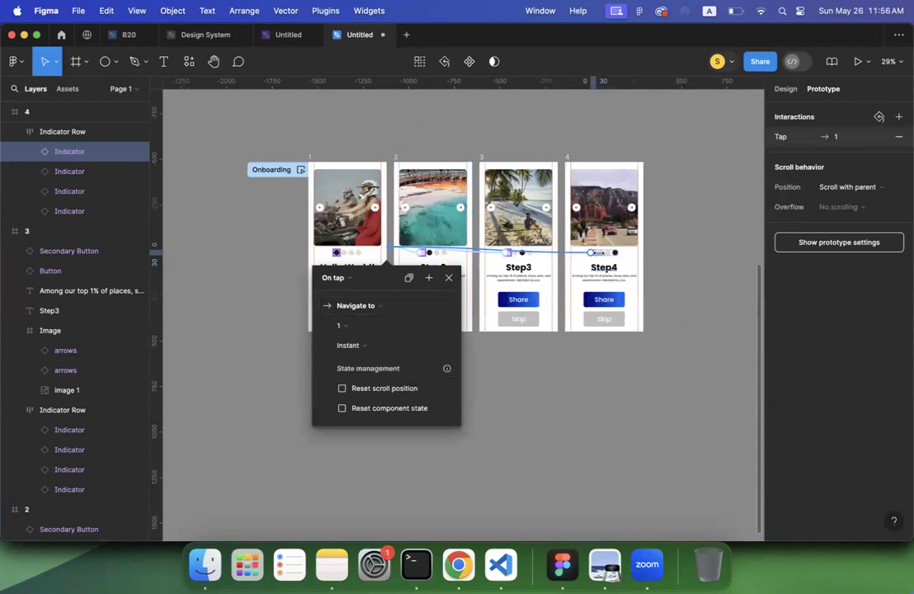
pyautogui.press('Escape')
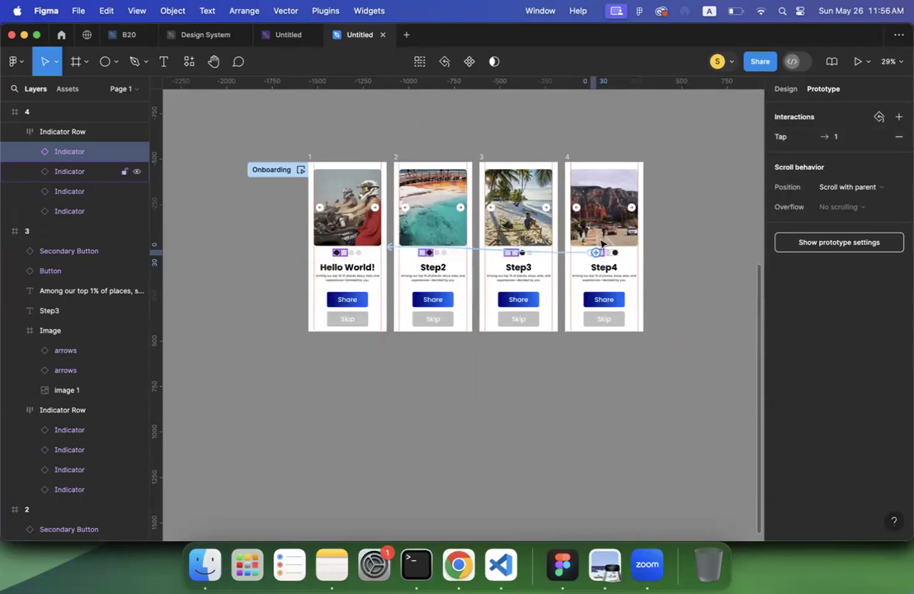
# Link the second indicator dot on screen 4 to frame 2 with an instant on-tap Navigate to interaction
pyautogui.moveTo(602, 242); pyautogui.dragTo(433, 239)
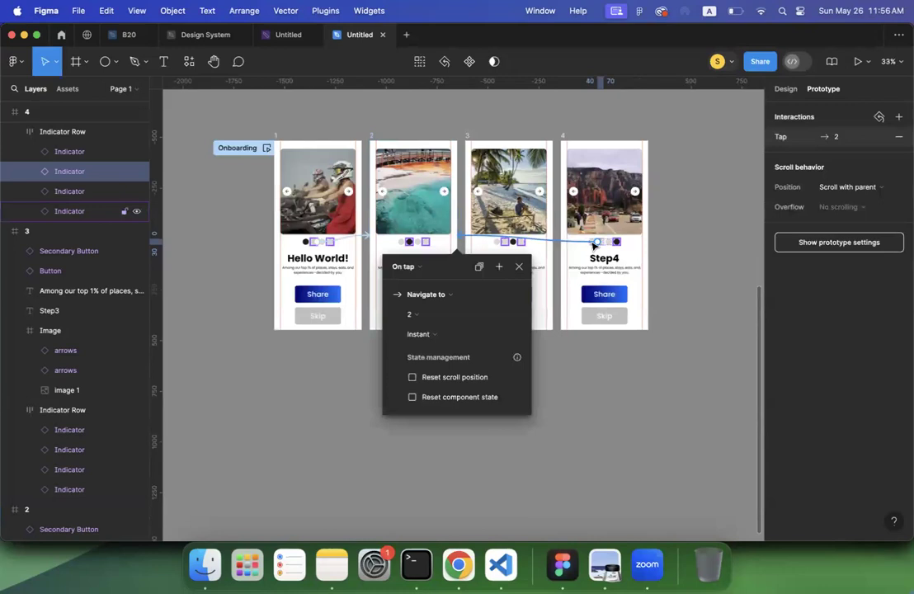
pyautogui.click(519, 267)
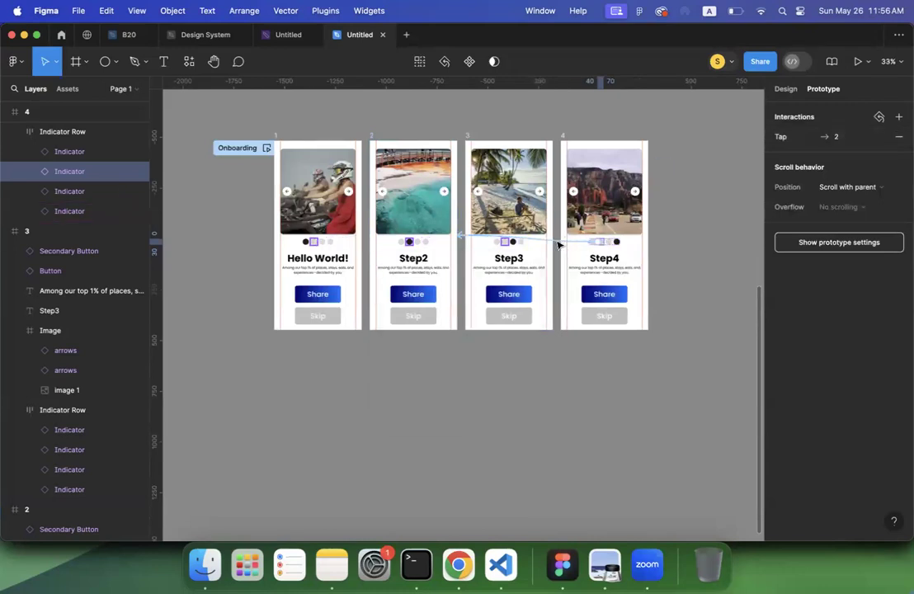
pyautogui.scroll(5, 567, 241)
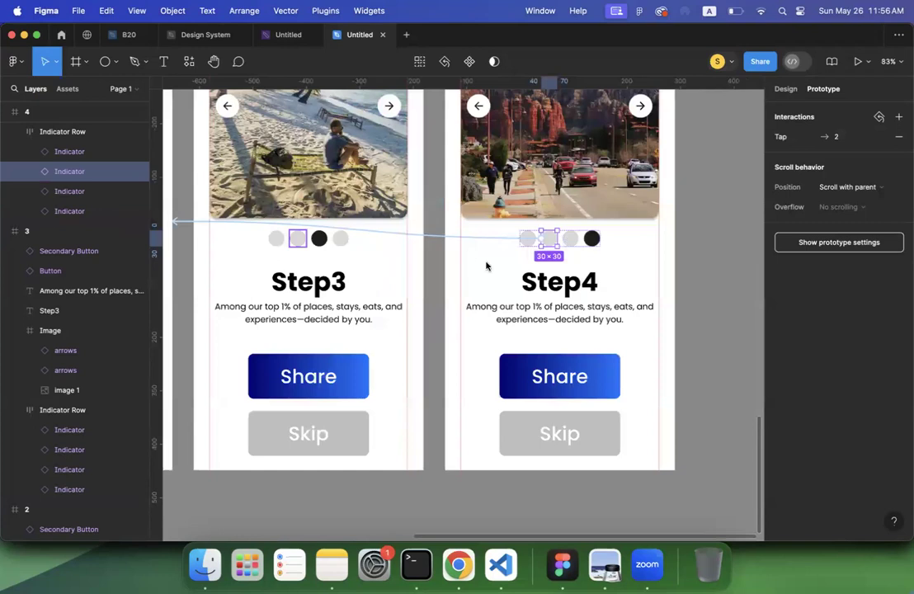
pyautogui.click(705, 288)
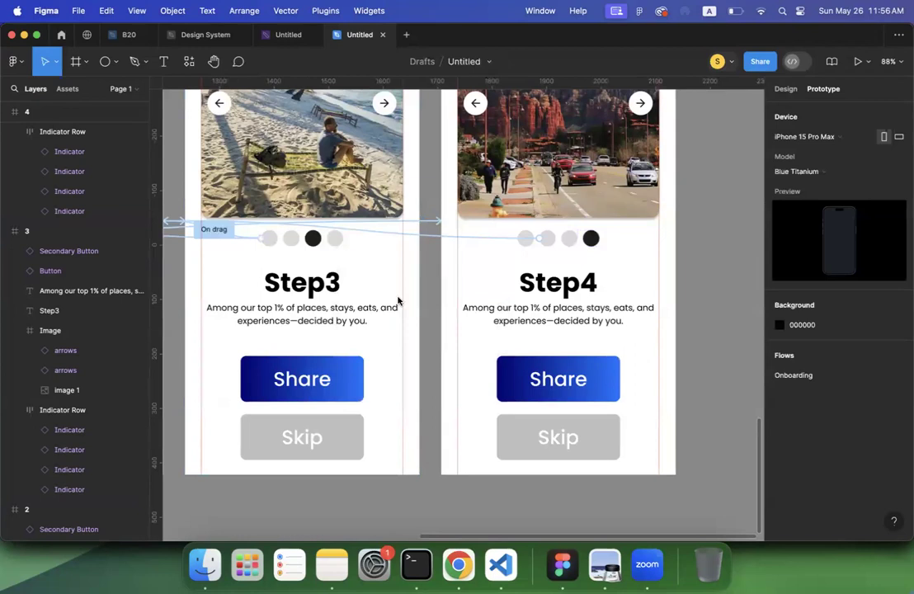
# Detach the on-drag connection that links screen 3's first indicator dot to frame 2
pyautogui.hotkey('shift', '1')
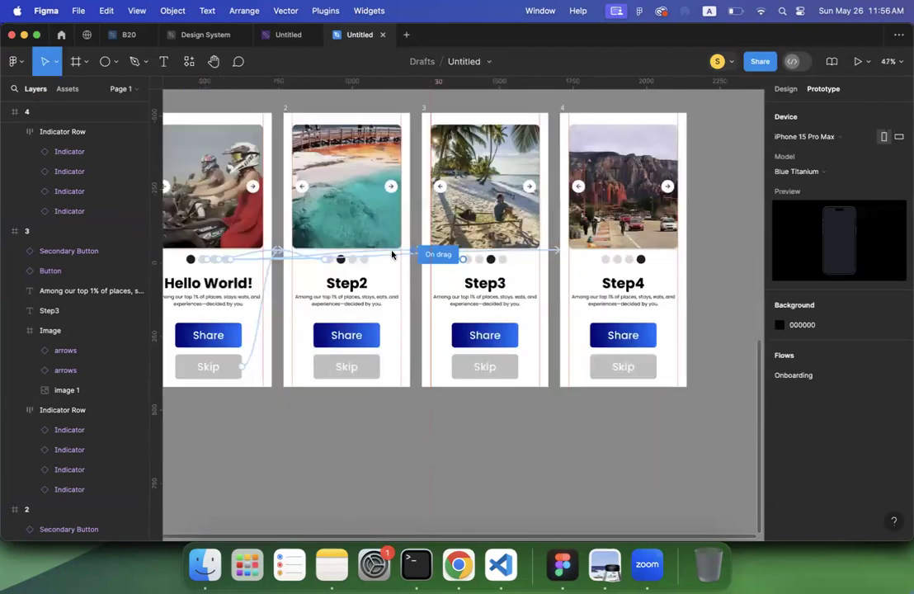
pyautogui.click(428, 261)
pyautogui.click(387, 247)
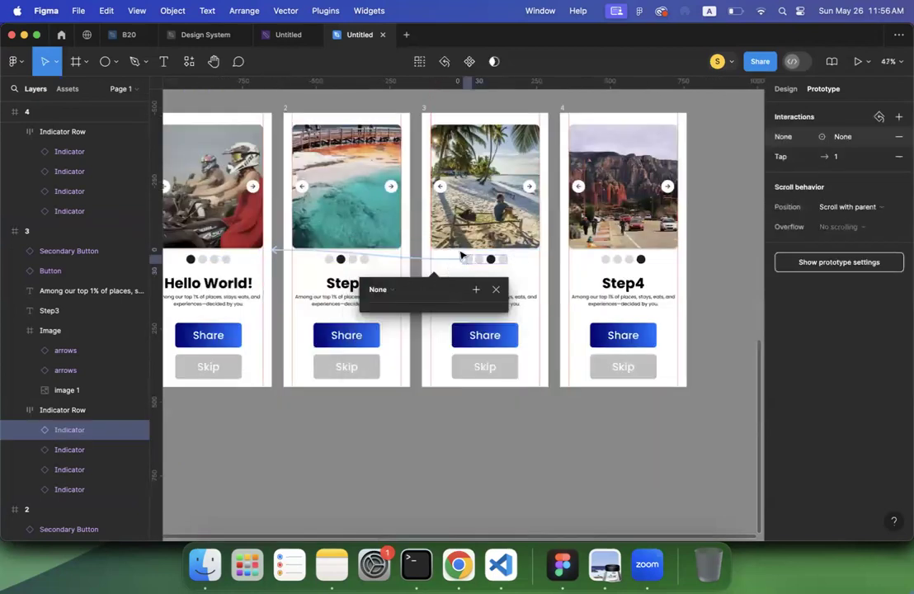
pyautogui.scroll(5, 460, 255)
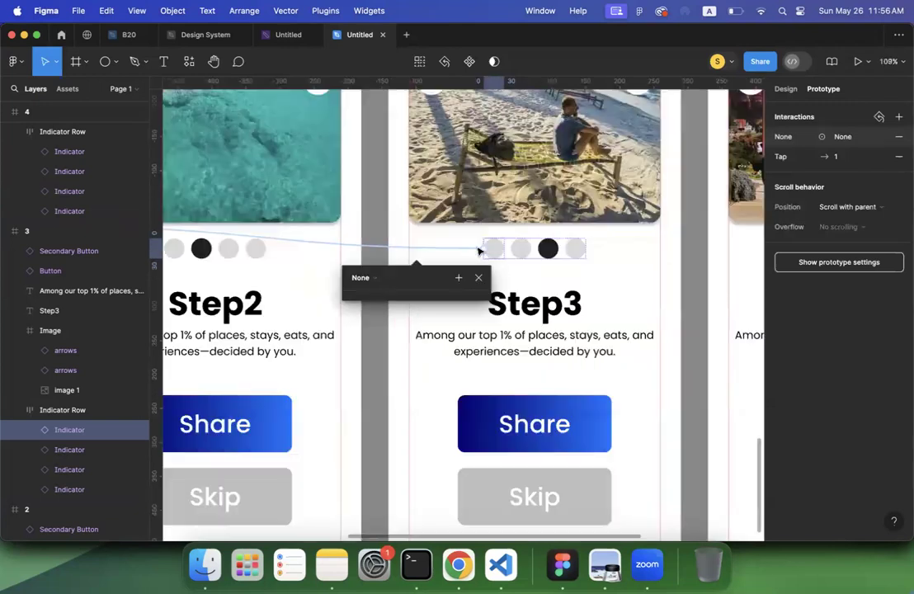
# Link the second indicator dot on screen 3 to frame 2 with an instant on-tap Navigate to interaction
pyautogui.click(522, 248)
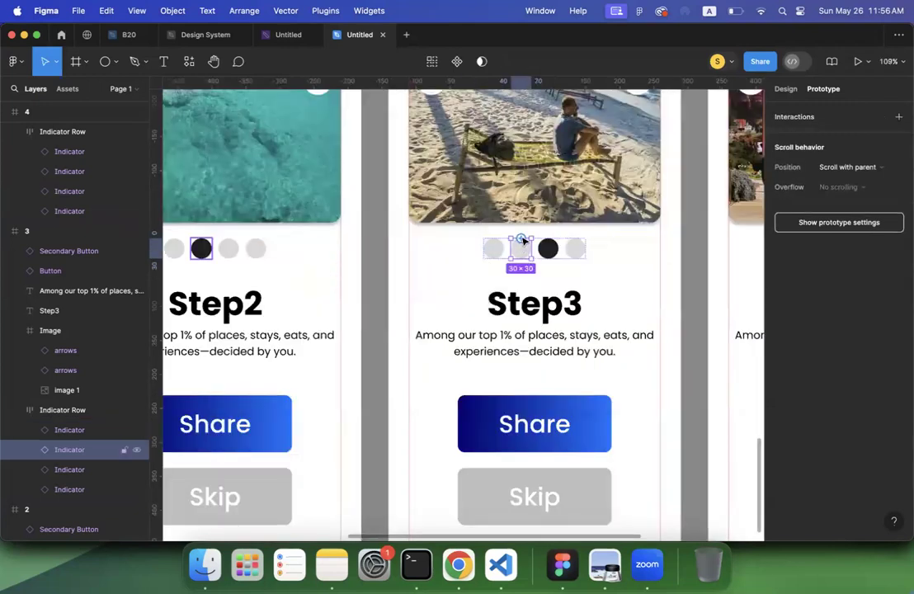
pyautogui.scroll(-3, 394, 259)
pyautogui.moveTo(521, 239); pyautogui.dragTo(324, 394)
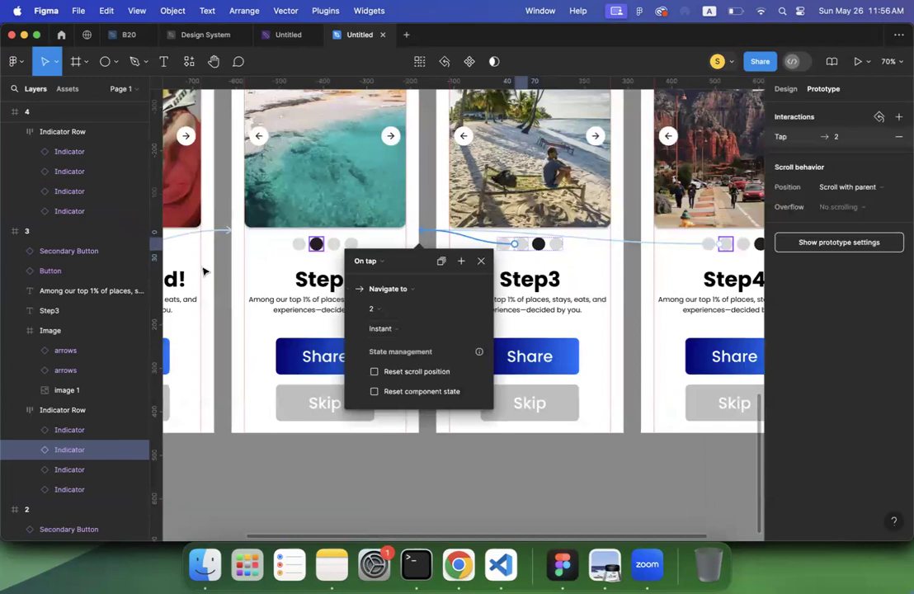
pyautogui.press('Escape')
pyautogui.scroll(-5, 200, 234)
# Preview the Onboarding flow and test the indicator dots and forward arrow across the four screens
pyautogui.click(205, 232)
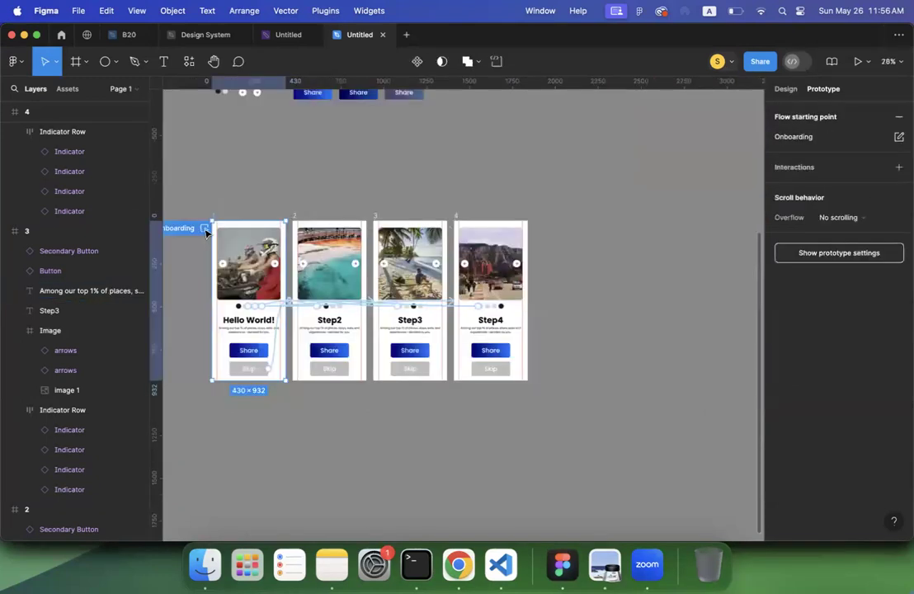
pyautogui.click(205, 229)
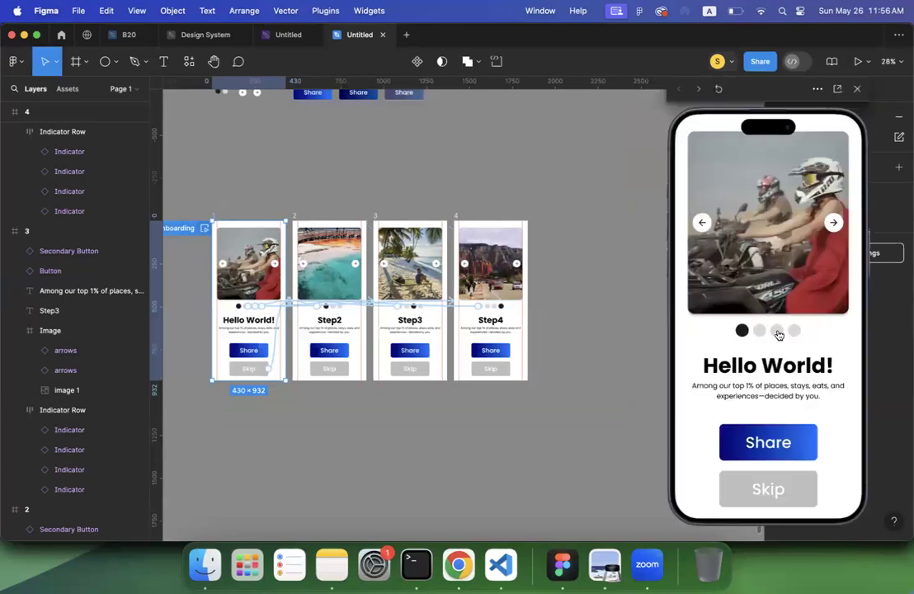
pyautogui.click(778, 332)
pyautogui.click(764, 332)
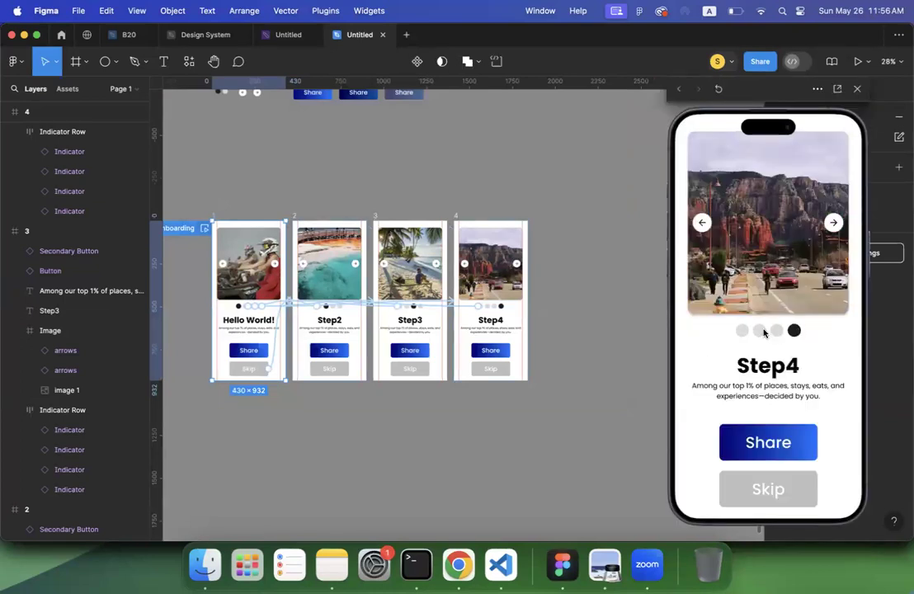
pyautogui.click(763, 332)
pyautogui.click(764, 332)
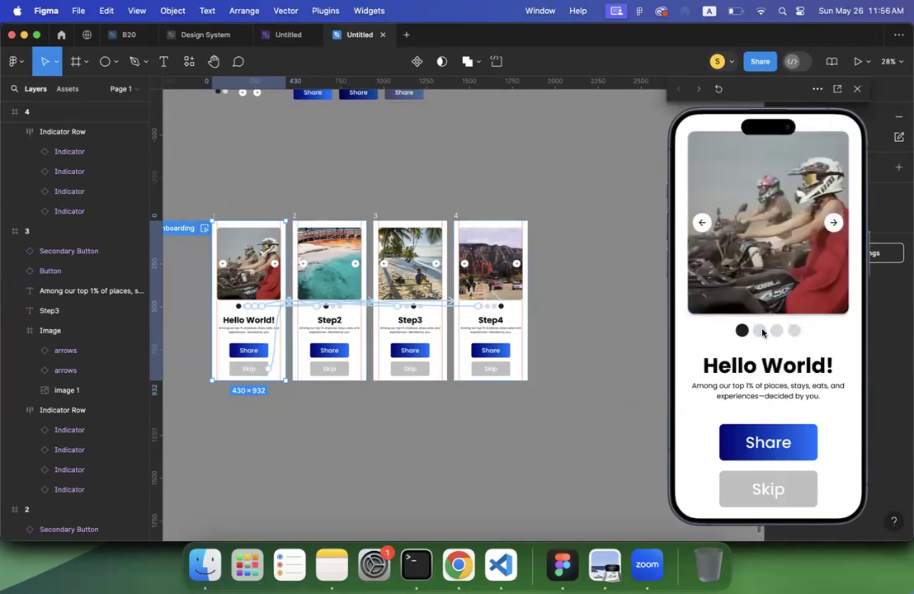
pyautogui.click(782, 332)
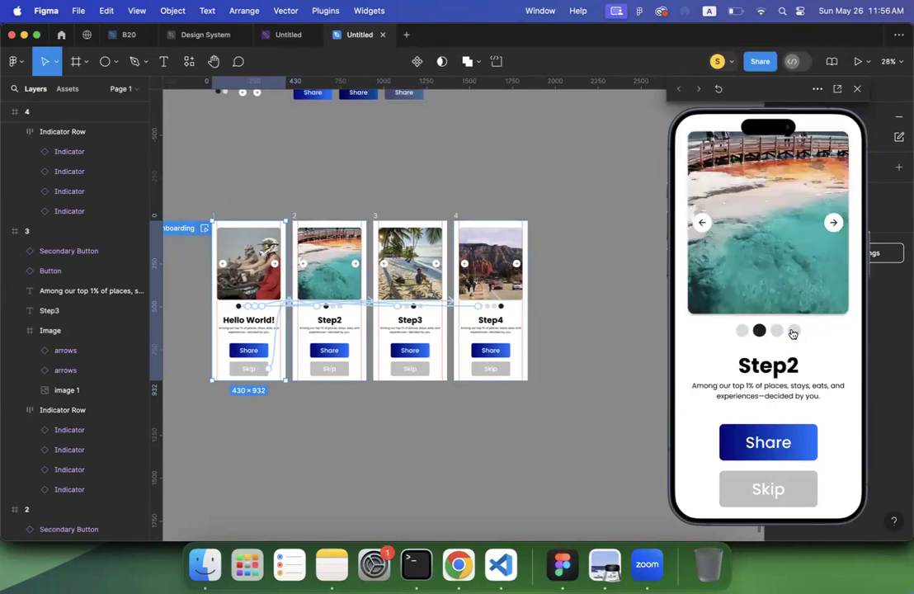
pyautogui.click(792, 331)
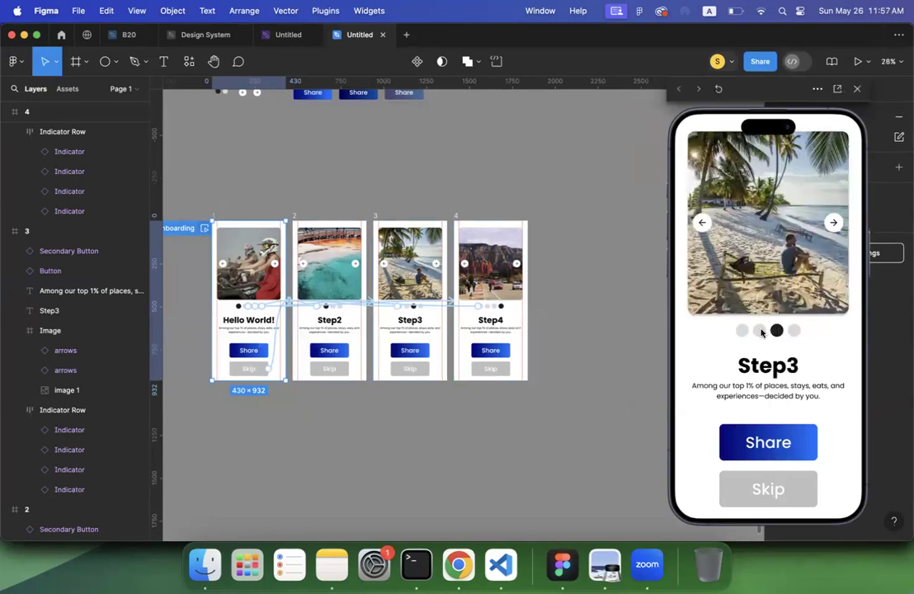
pyautogui.click(763, 333)
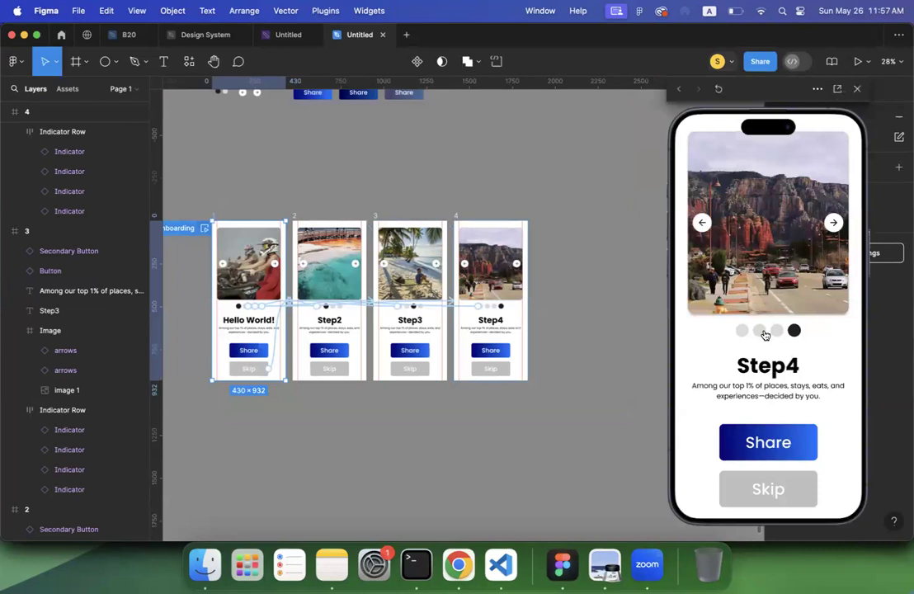
pyautogui.click(743, 332)
pyautogui.click(835, 226)
pyautogui.click(793, 331)
pyautogui.click(550, 370)
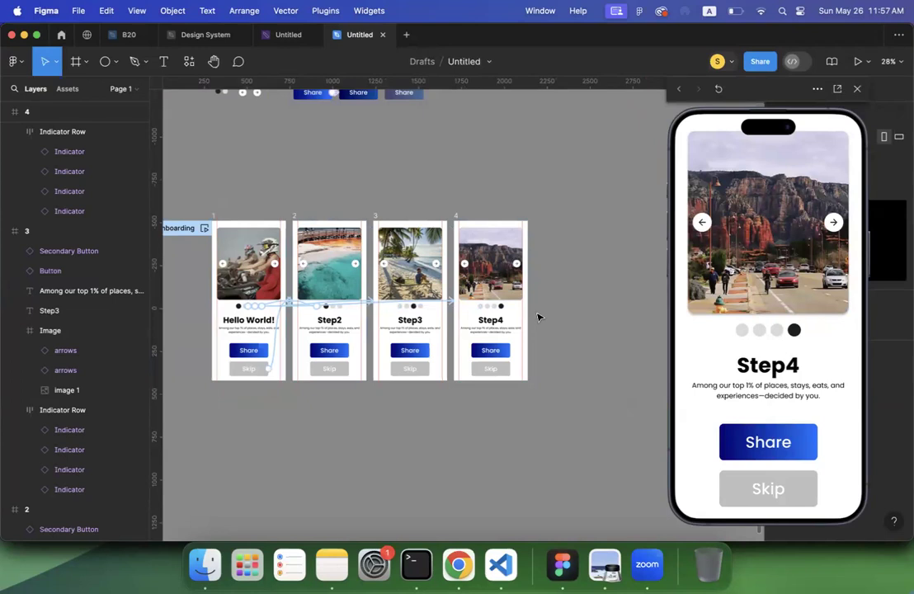
pyautogui.hscroll(-5, 293, 317)
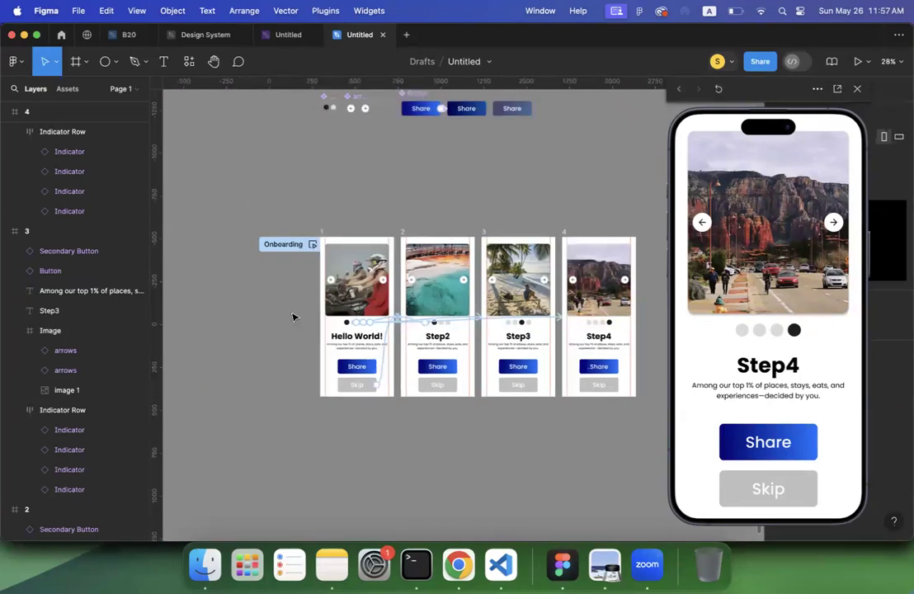
pyautogui.hotkey('ctrl', 'Tab')
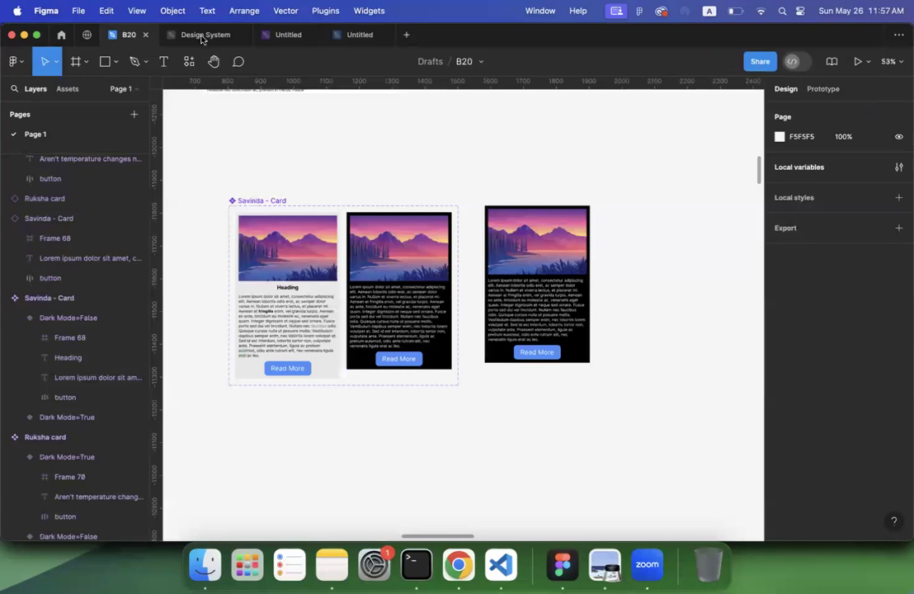
pyautogui.hotkey('ctrl', 'shift', 'Tab')
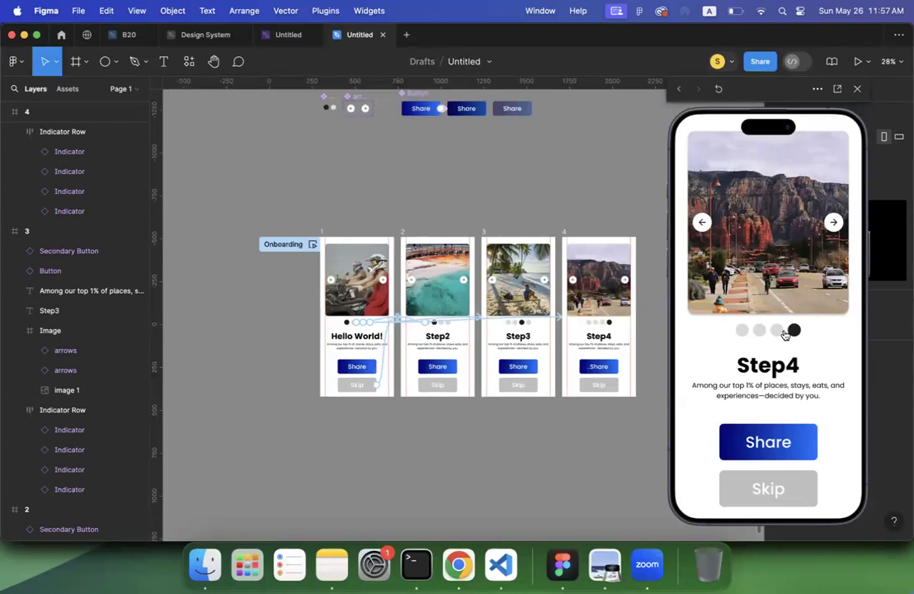
# Test the first indicator dot on the previewed Step4 screen and close the preview
pyautogui.click(740, 333)
pyautogui.click(740, 333)
pyautogui.click(740, 333)
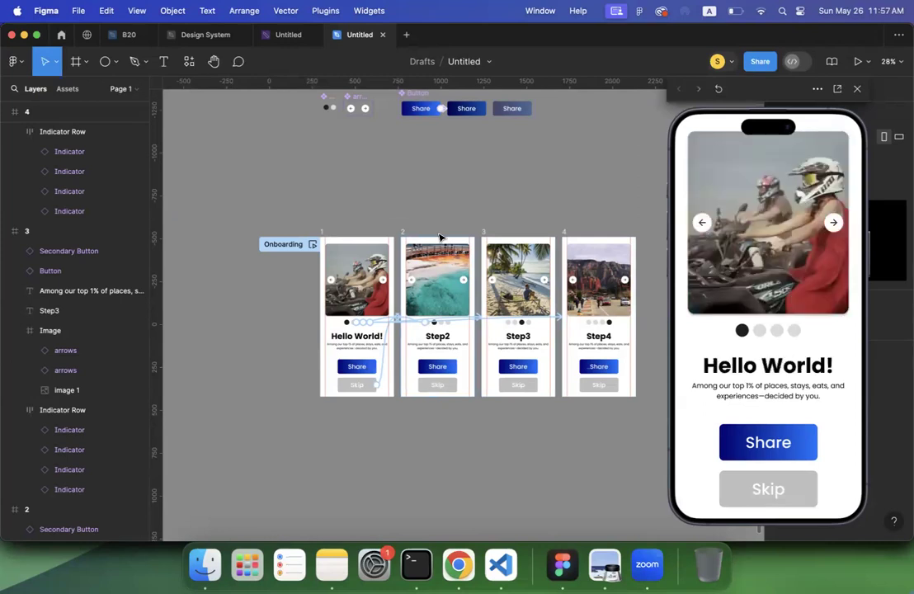
pyautogui.scroll(2, 440, 238)
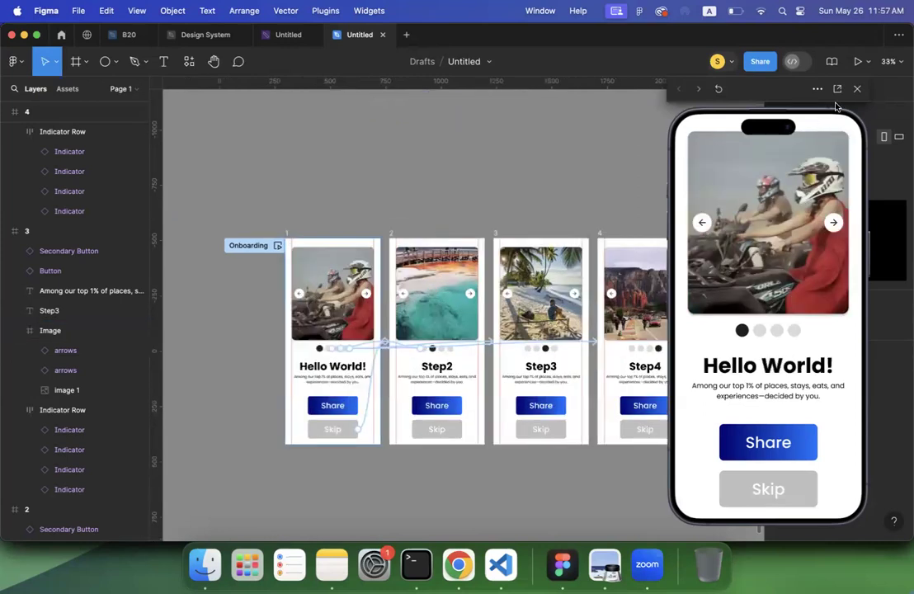
pyautogui.scroll(5, 509, 375)
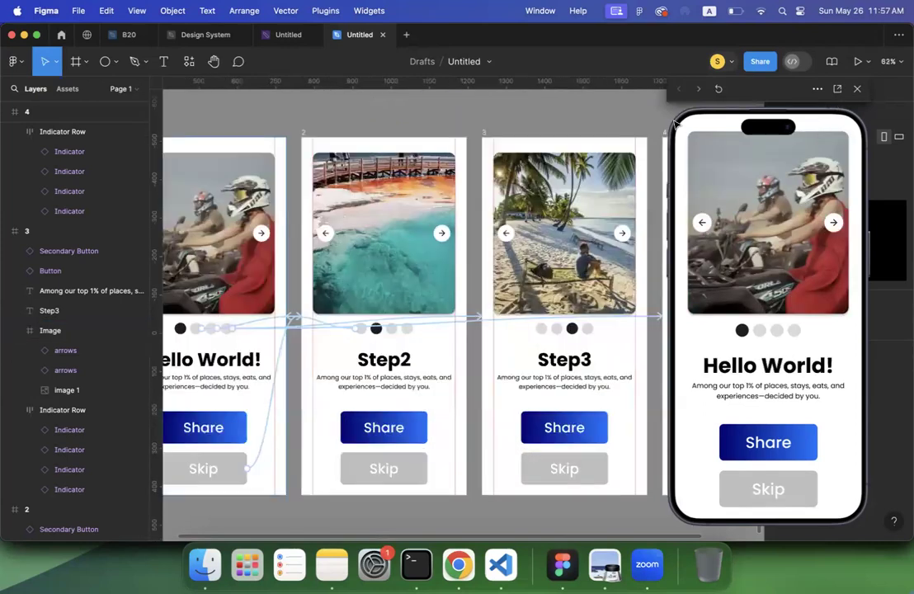
pyautogui.press('Escape')
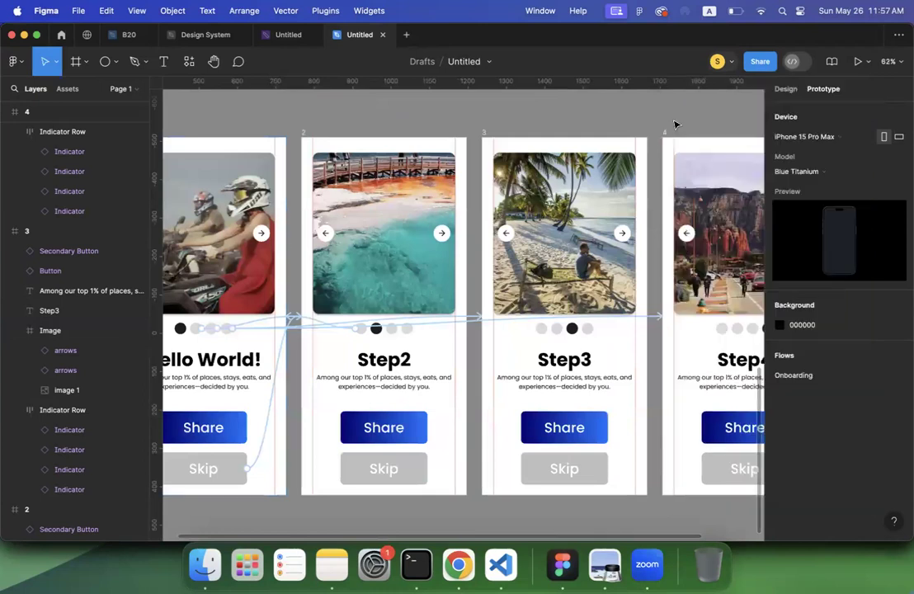
# Add an iPhone 14 & 15 Pro Max frame above and beyond screen 4, beside the button components, and name it Dashboard
pyautogui.hscroll(5, 674, 125)
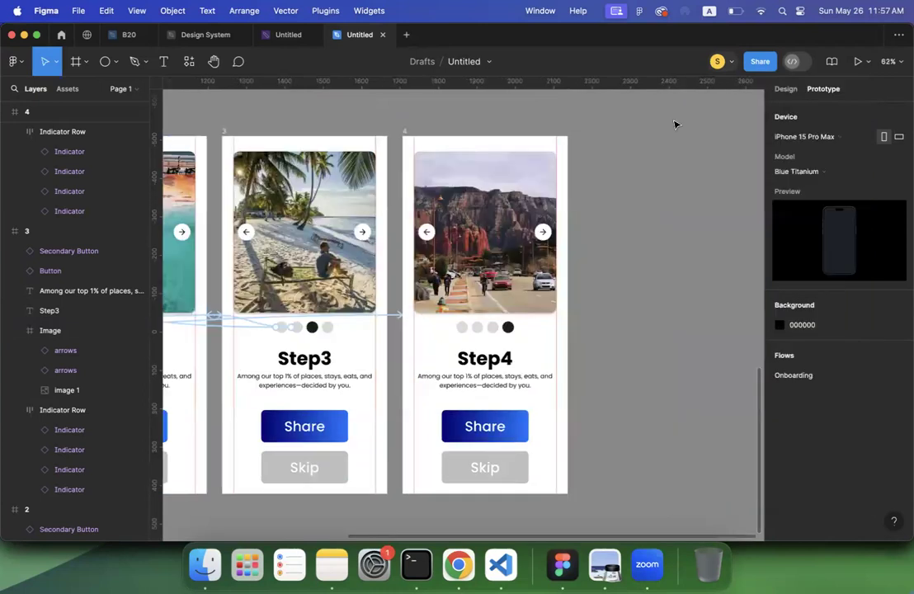
pyautogui.scroll(-5, 674, 125)
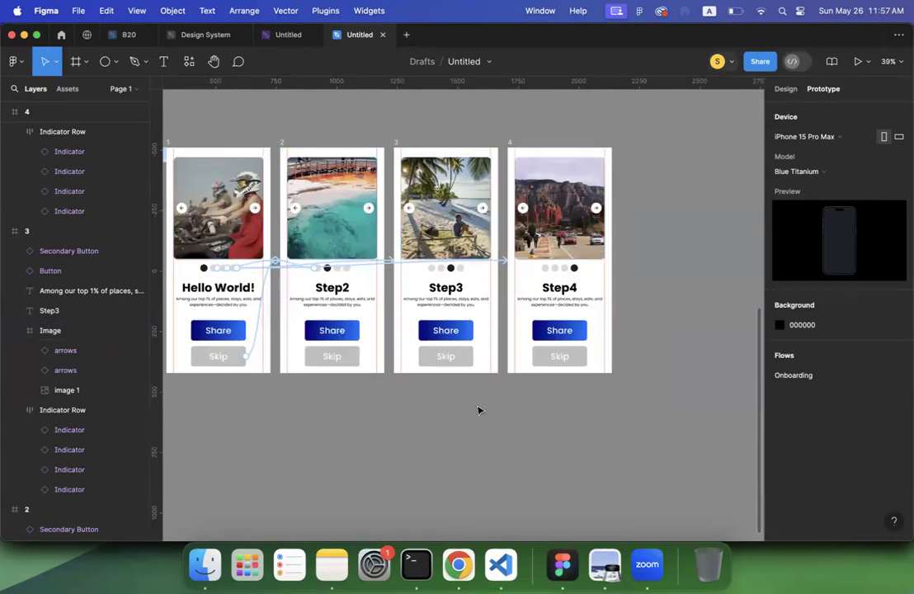
pyautogui.scroll(-3, 480, 410)
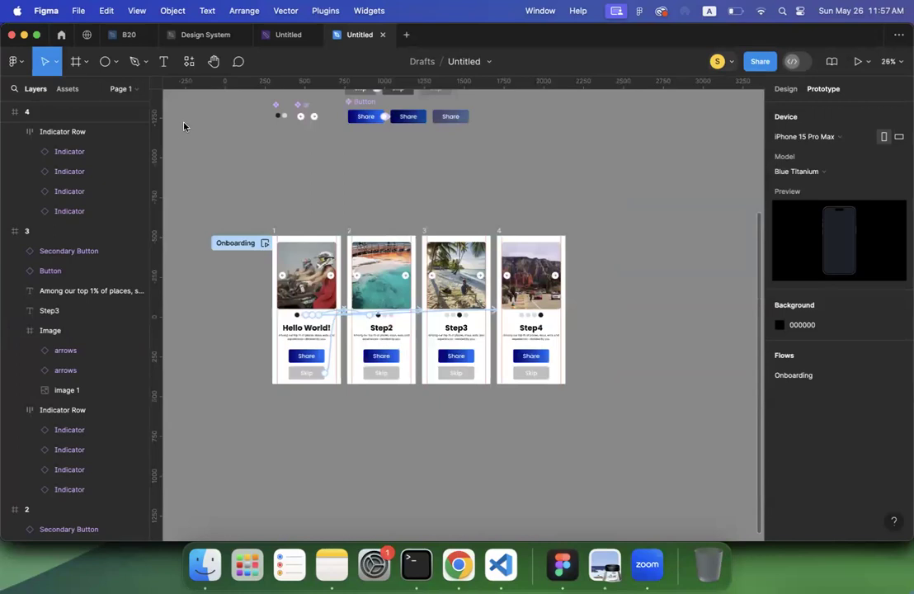
pyautogui.scroll(3, 173, 115)
pyautogui.hscroll(3, 173, 116)
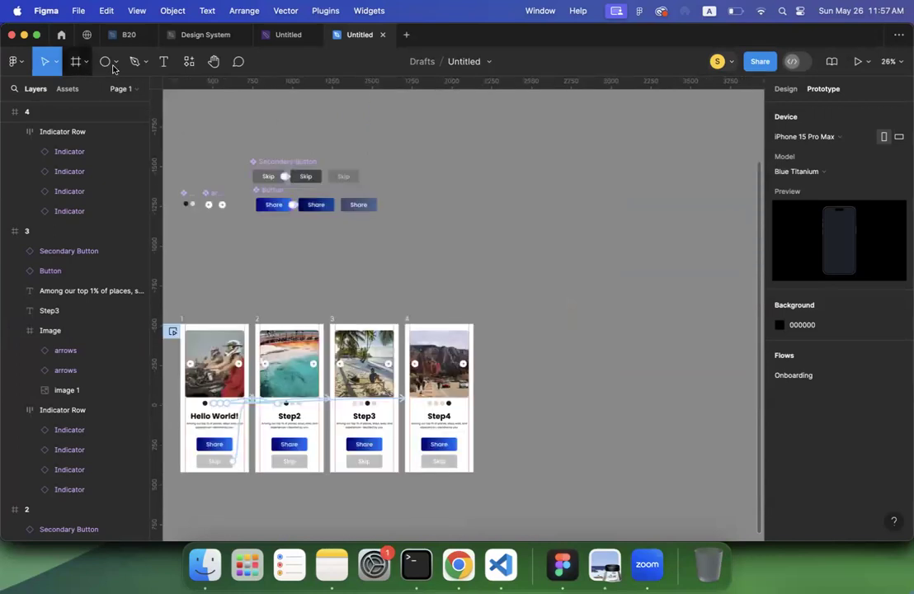
pyautogui.press('f')
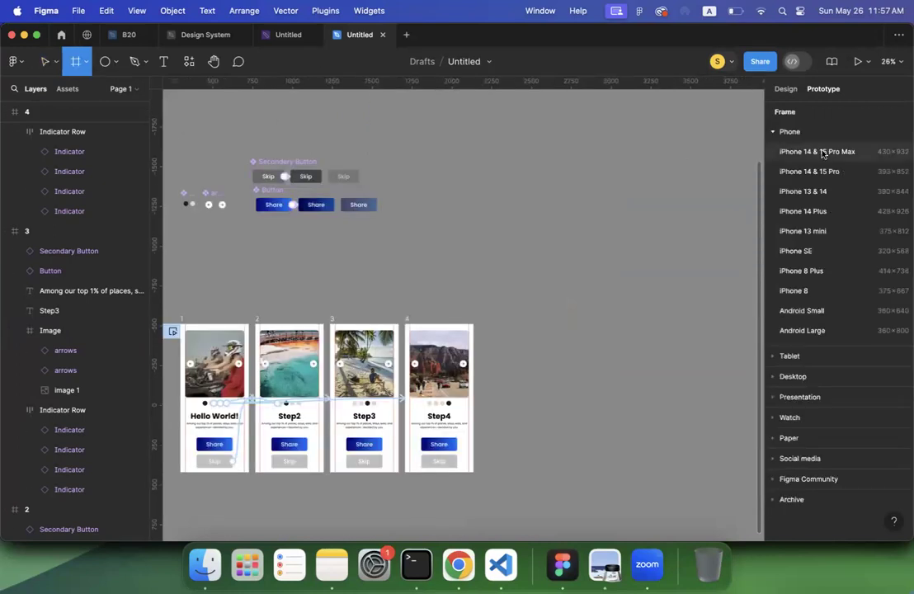
pyautogui.click(501, 232)
pyautogui.moveTo(501, 232); pyautogui.dragTo(534, 143)
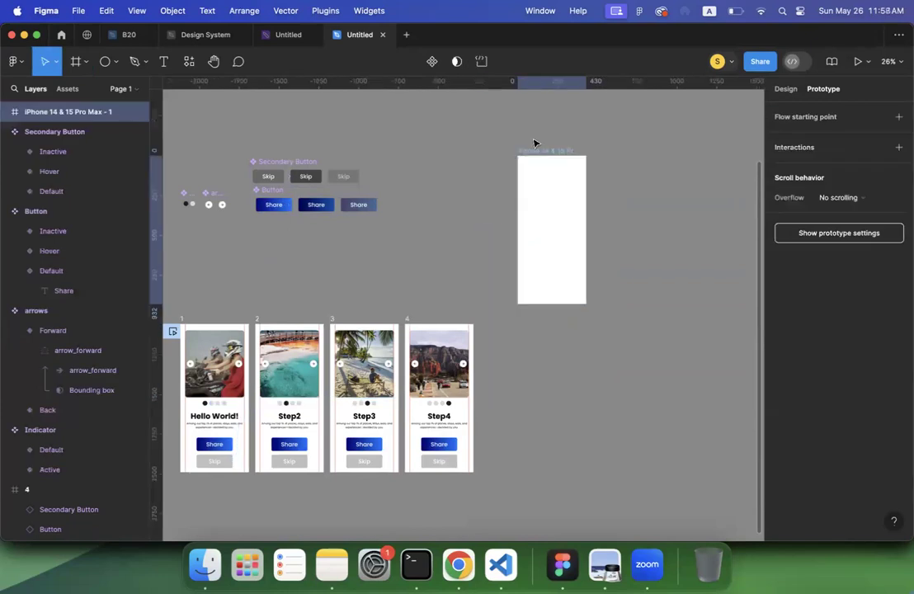
pyautogui.doubleClick(534, 142)
pyautogui.write('Dashboard')
pyautogui.press('Return')
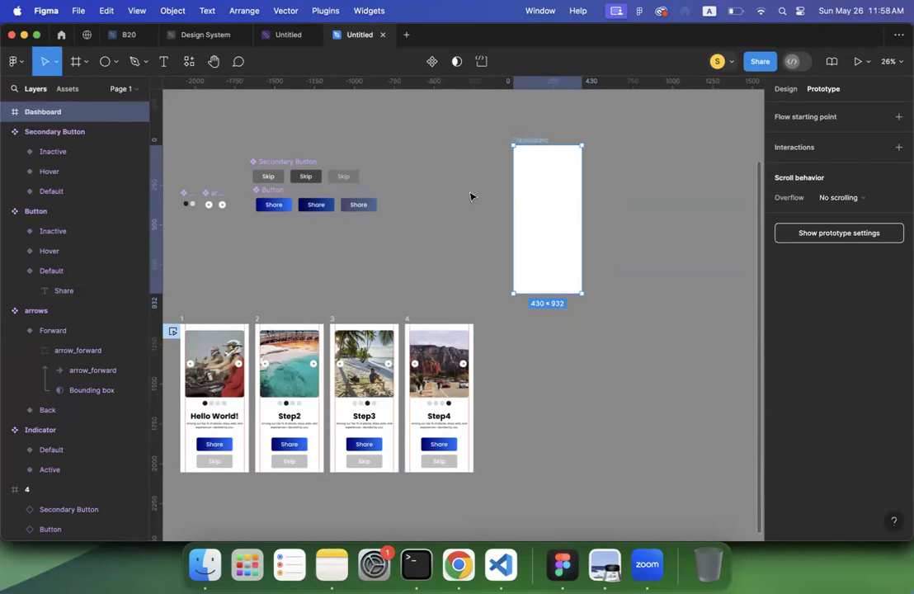
# Draw a small square frame inside the Dashboard screen near its upper-right corner
pyautogui.click(471, 196)
pyautogui.scroll(5, 470, 196)
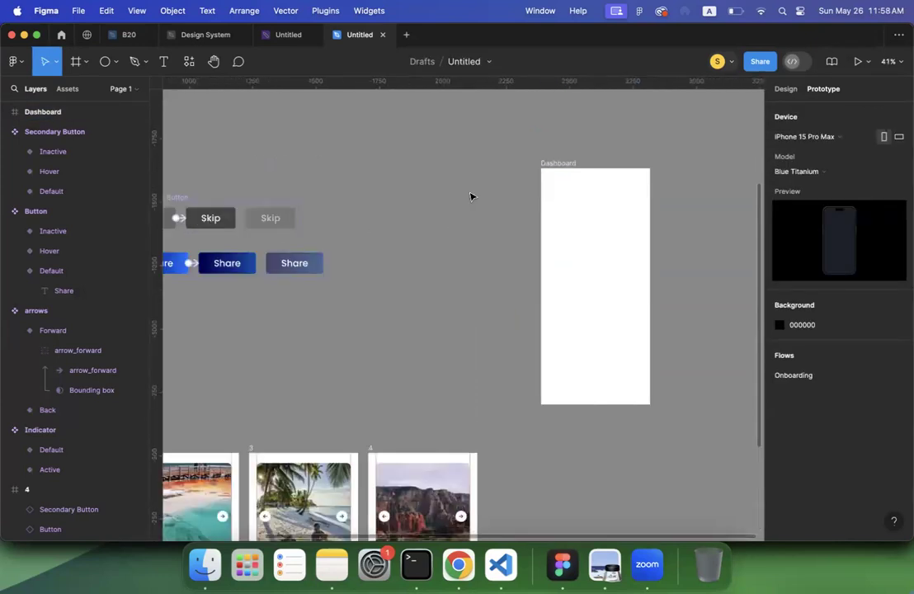
pyautogui.hscroll(5, 470, 197)
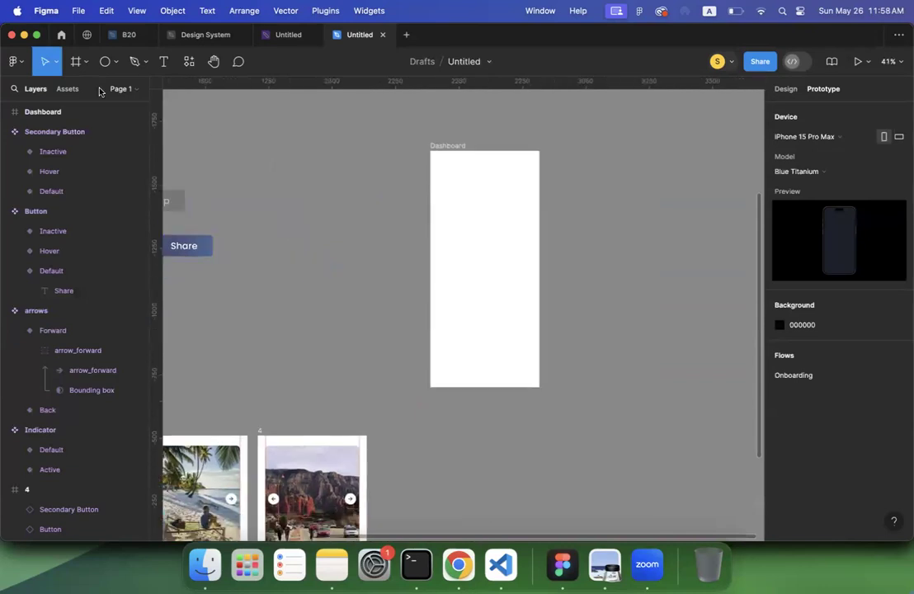
pyautogui.press('f')
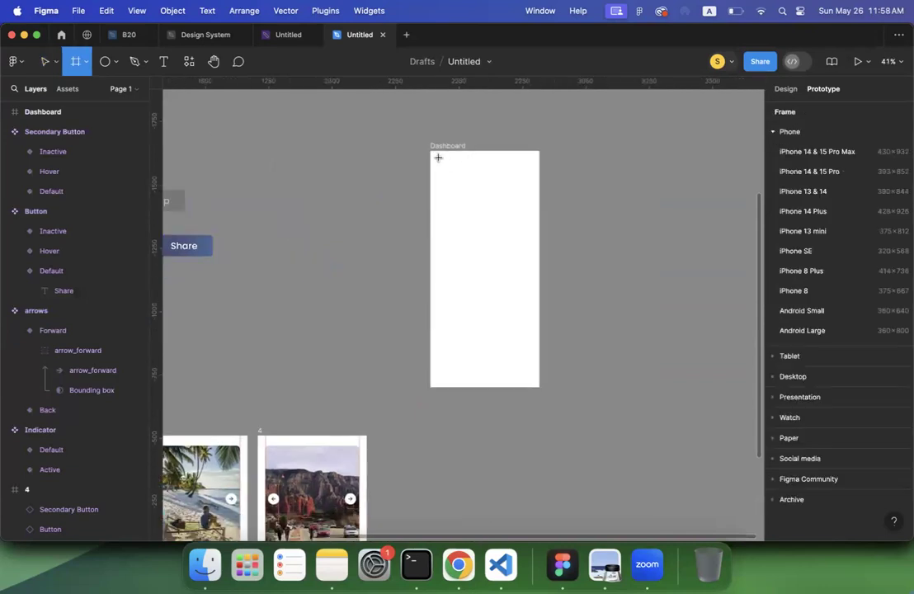
pyautogui.moveTo(510, 158); pyautogui.dragTo(532, 181)
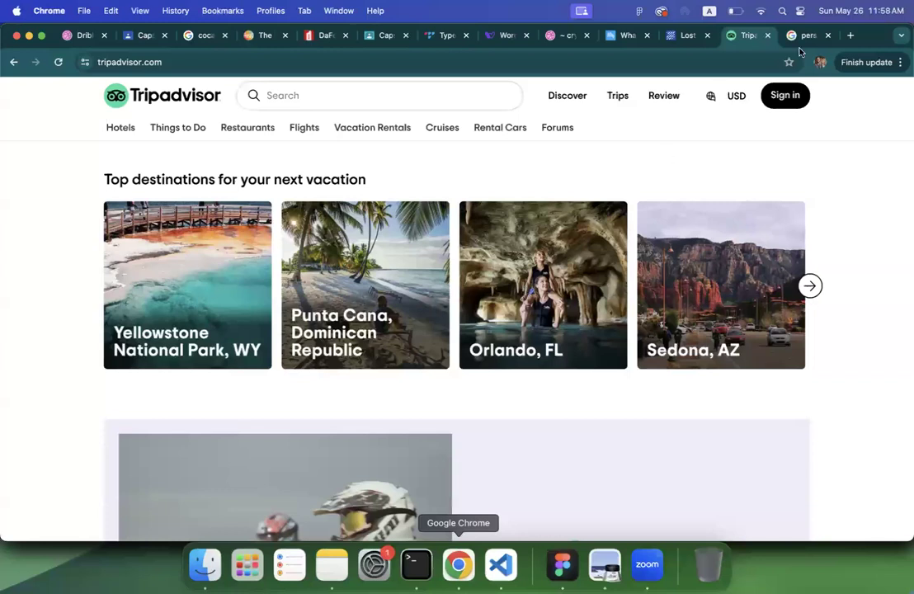
# Search Google Images for "headshot" and open the portrait of the man in a blue suit and tie
pyautogui.scroll(-5, 680, 61)
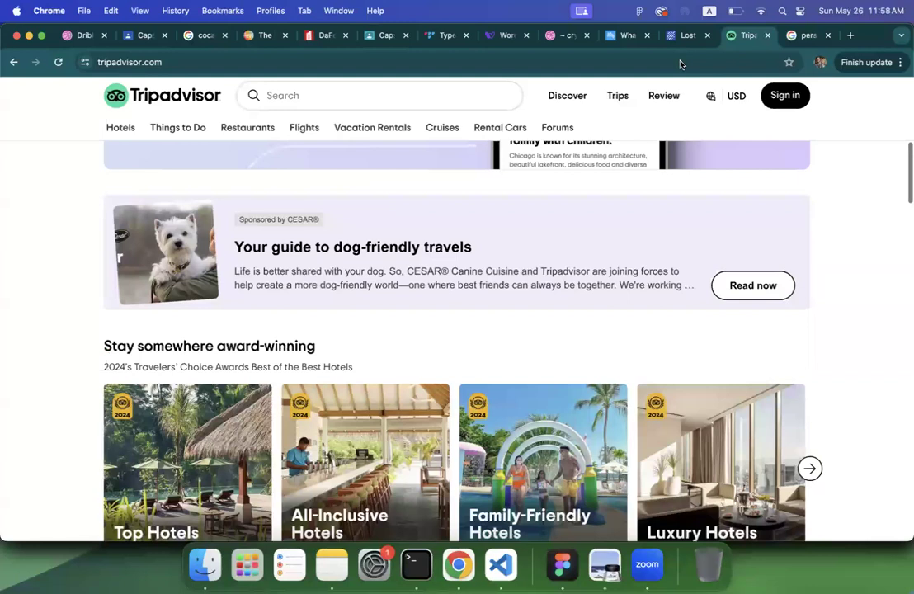
pyautogui.hotkey('ctrl', 'Tab')
pyautogui.press('super+l')
pyautogui.write('hea')
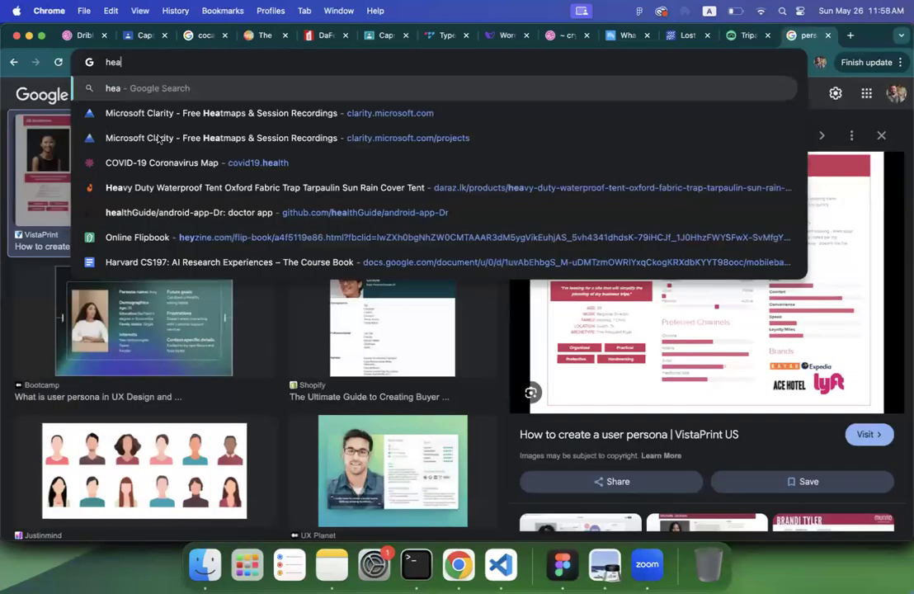
pyautogui.write('dshot')
pyautogui.press('Return')
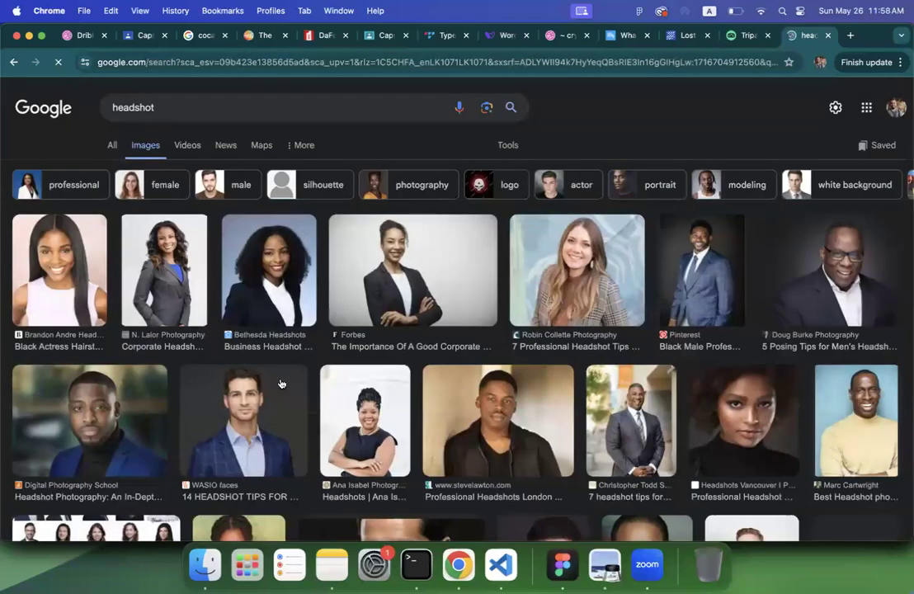
pyautogui.click(708, 232)
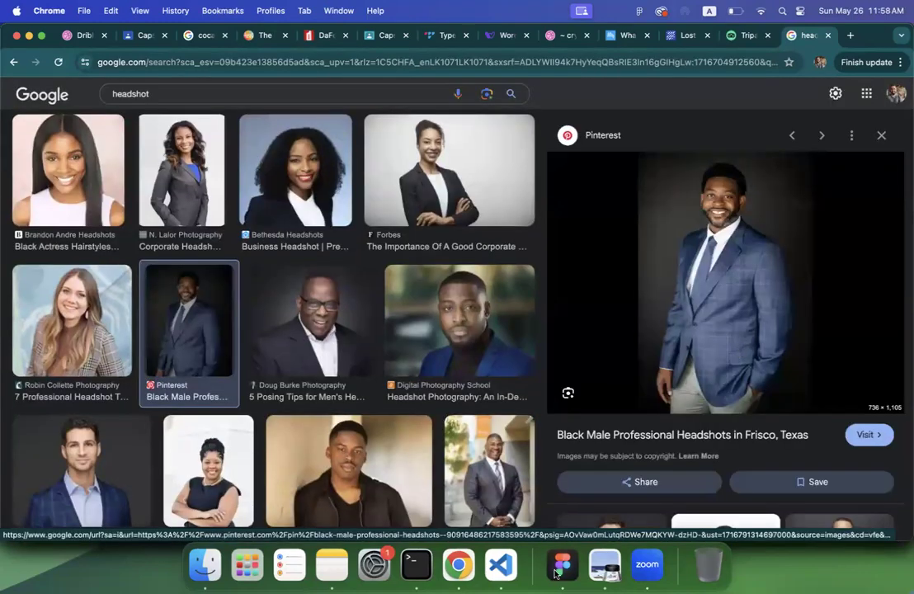
# Switch to Figma, paste the headshot into the Dashboard screen and scale it to about 117 × 176 over the small square frame
pyautogui.click(561, 566)
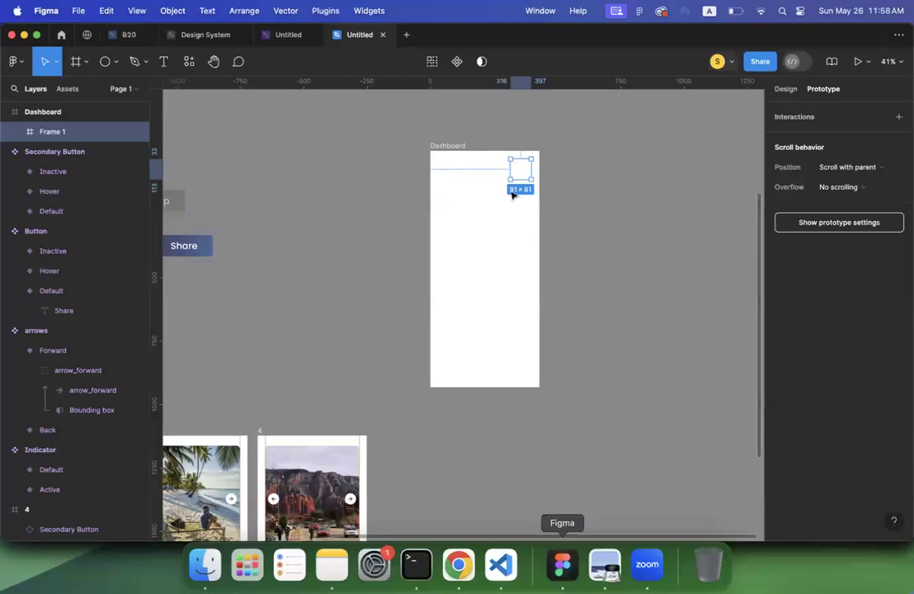
pyautogui.press('super+v')
pyautogui.scroll(-5, 509, 190)
pyautogui.moveTo(470, 110); pyautogui.dragTo(511, 172)
pyautogui.moveTo(563, 249); pyautogui.dragTo(505, 188)
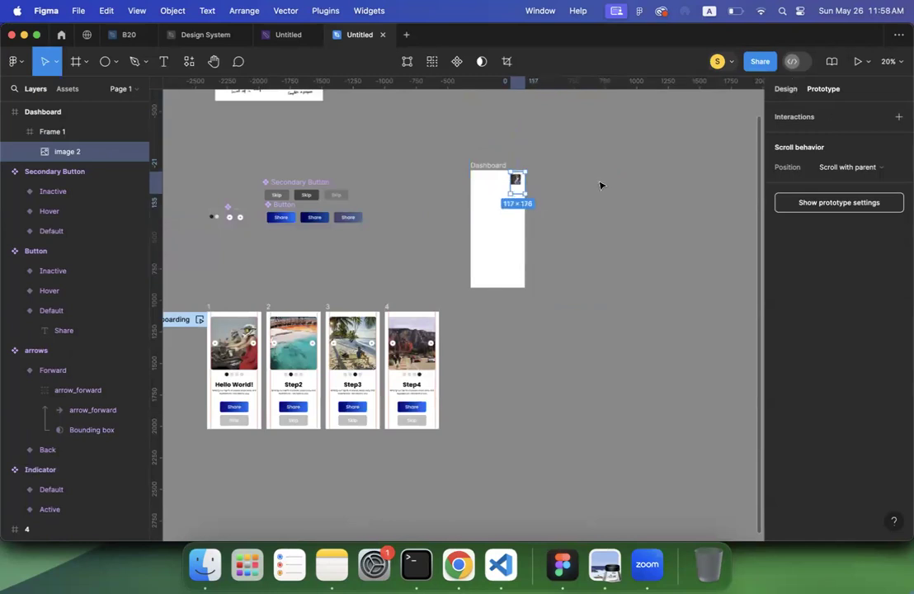
# Reposition the headshot inside the small square frame so the man's head and shoulders fill it
pyautogui.scroll(5, 452, 182)
pyautogui.hscroll(3, 451, 182)
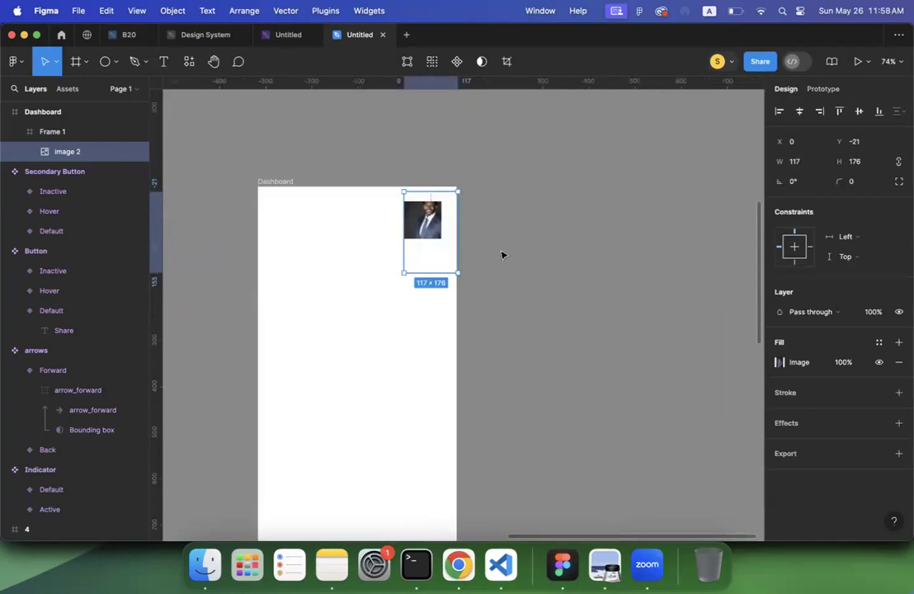
pyautogui.scroll(5, 503, 255)
pyautogui.hscroll(-2, 495, 256)
pyautogui.moveTo(491, 268); pyautogui.dragTo(489, 269)
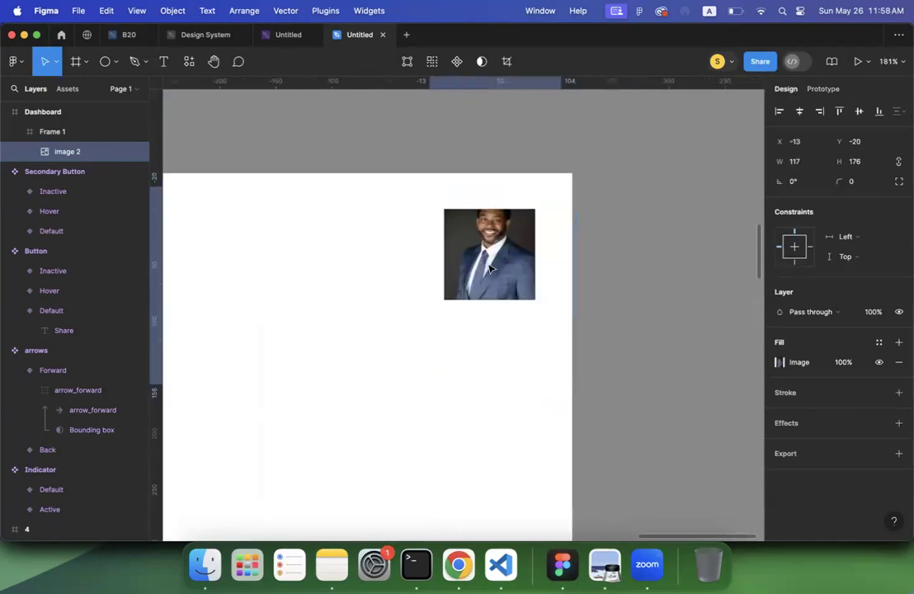
pyautogui.press('Escape')
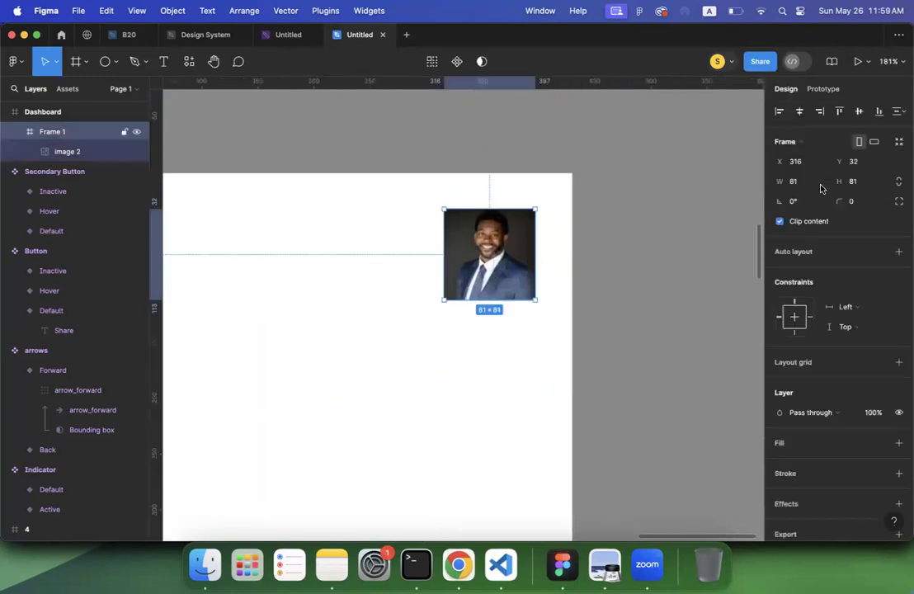
# Round the headshot frame with a corner radius of 100 and shift it slightly toward the Dashboard's right edge
pyautogui.click(859, 204)
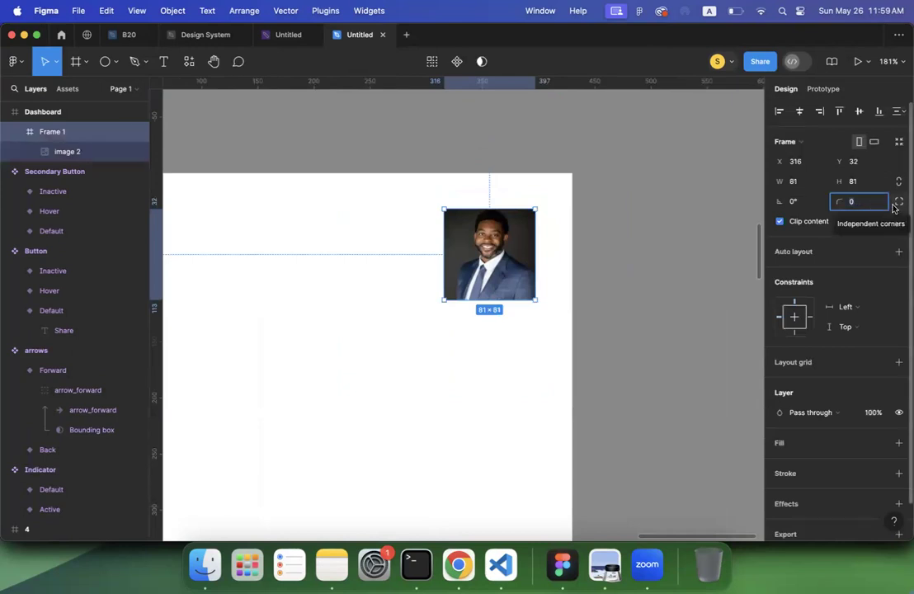
pyautogui.write('100')
pyautogui.press('Return')
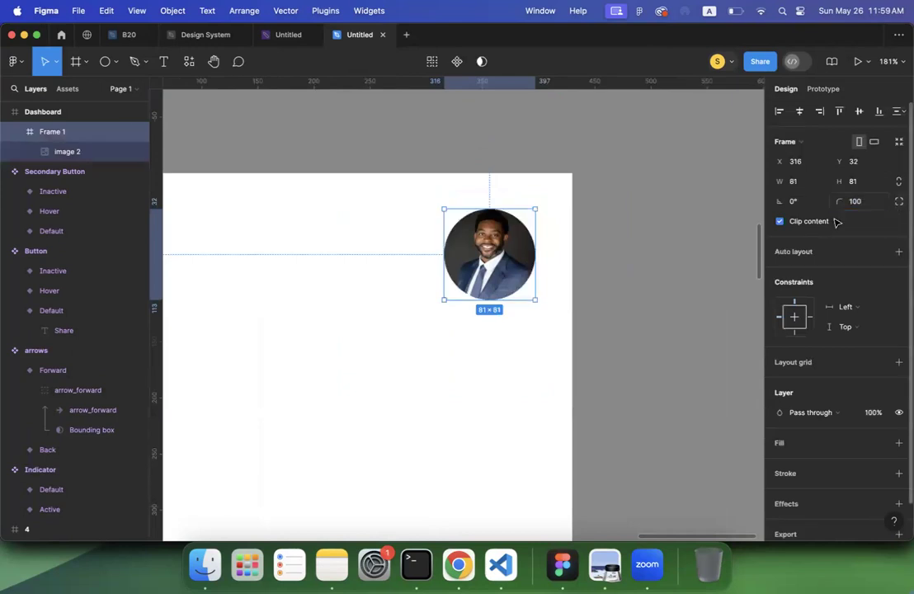
pyautogui.click(629, 267)
pyautogui.scroll(-3, 627, 270)
pyautogui.scroll(-3, 627, 270)
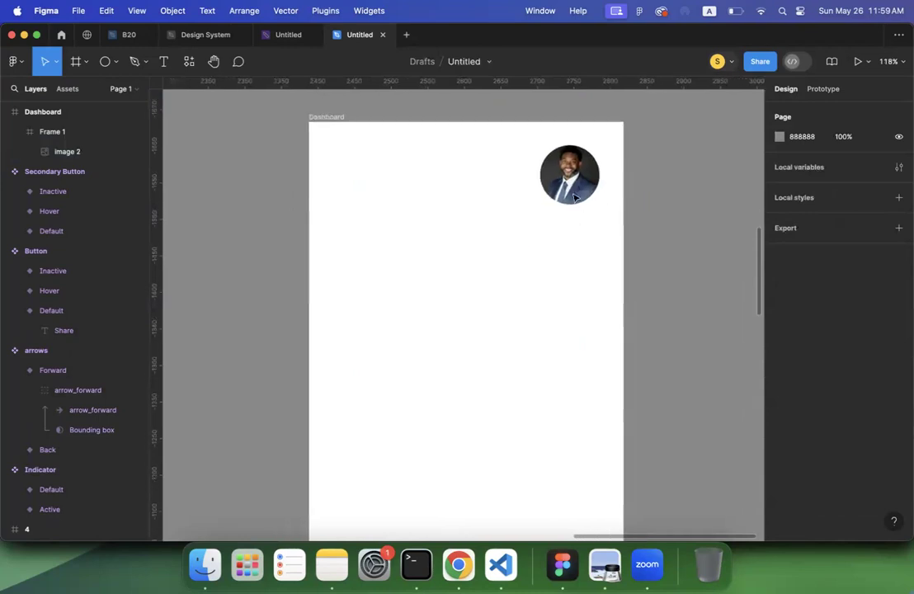
pyautogui.moveTo(573, 184)
pyautogui.mouseDown()
pyautogui.moveTo(368, 181)
pyautogui.moveTo(581, 184)
pyautogui.mouseUp()
pyautogui.click(650, 210)
# Copy the Step2 heading from screen 2 and place the copy near the Dashboard screen's upper-left corner
pyautogui.scroll(-5, 650, 210)
pyautogui.scroll(-2, 649, 211)
pyautogui.hscroll(-2, 649, 211)
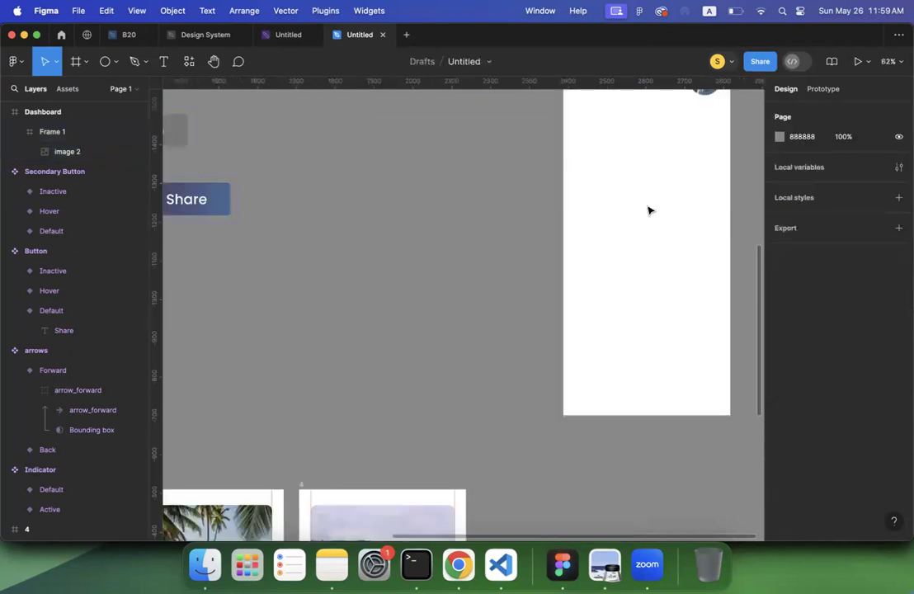
pyautogui.scroll(-4, 649, 211)
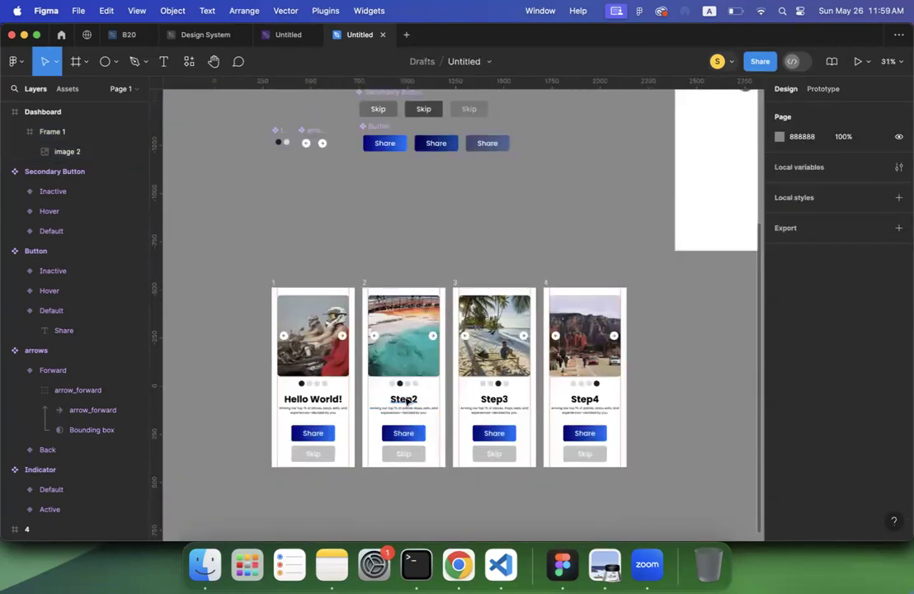
pyautogui.click(406, 400)
pyautogui.scroll(8, 605, 282)
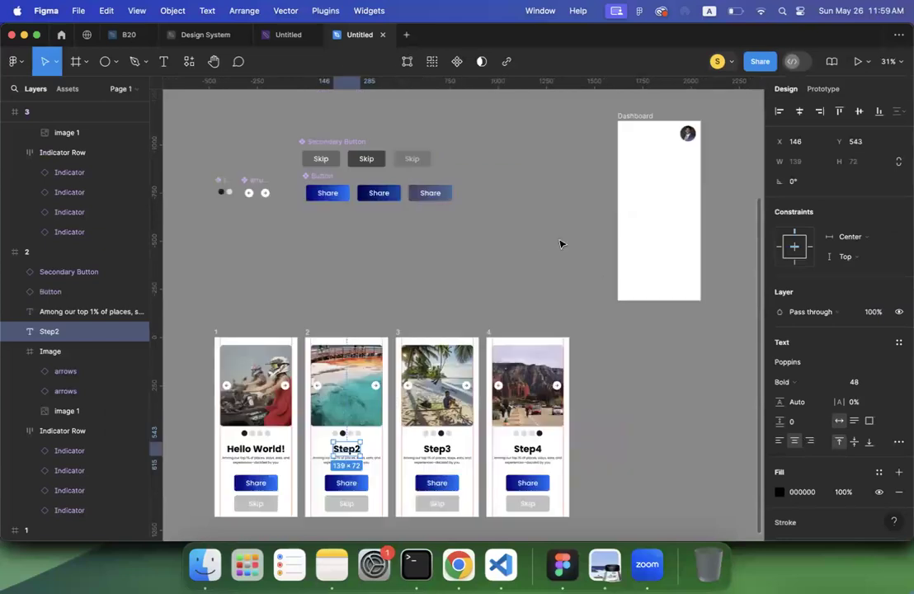
pyautogui.click(532, 190)
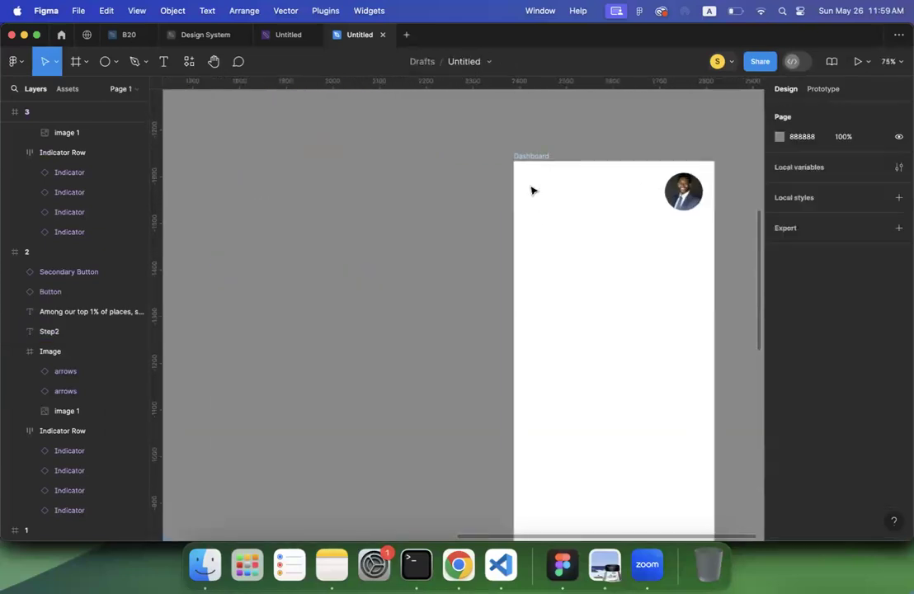
pyautogui.hotkey('ctrl', 'v')
pyautogui.moveTo(449, 312); pyautogui.dragTo(552, 193)
# Change the copied heading's text to "Welcome"
pyautogui.doubleClick(551, 193)
pyautogui.write('Welco')
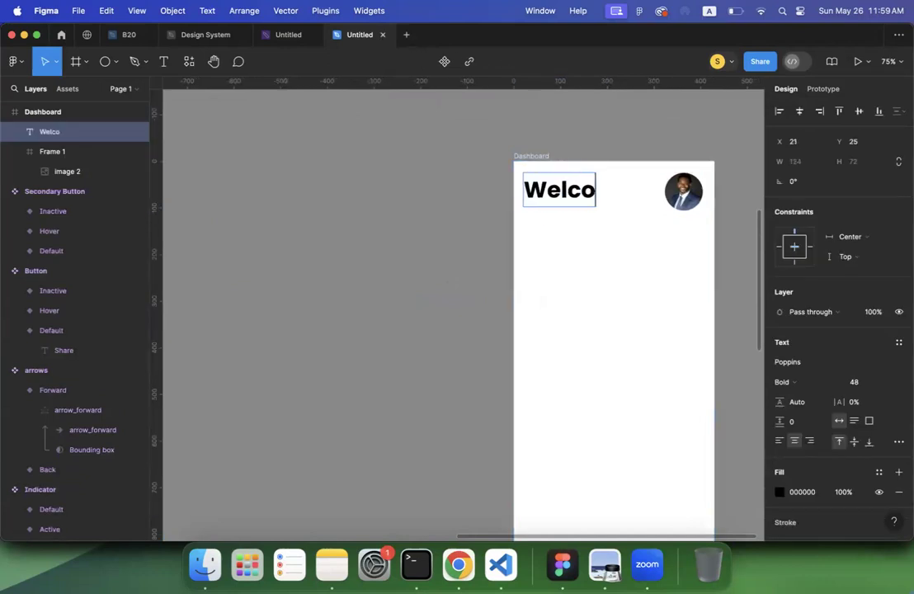
pyautogui.write('me')
# Left-align the Welcome text and move the heading to X 30, Y 25 on the Dashboard
pyautogui.press('super+a')
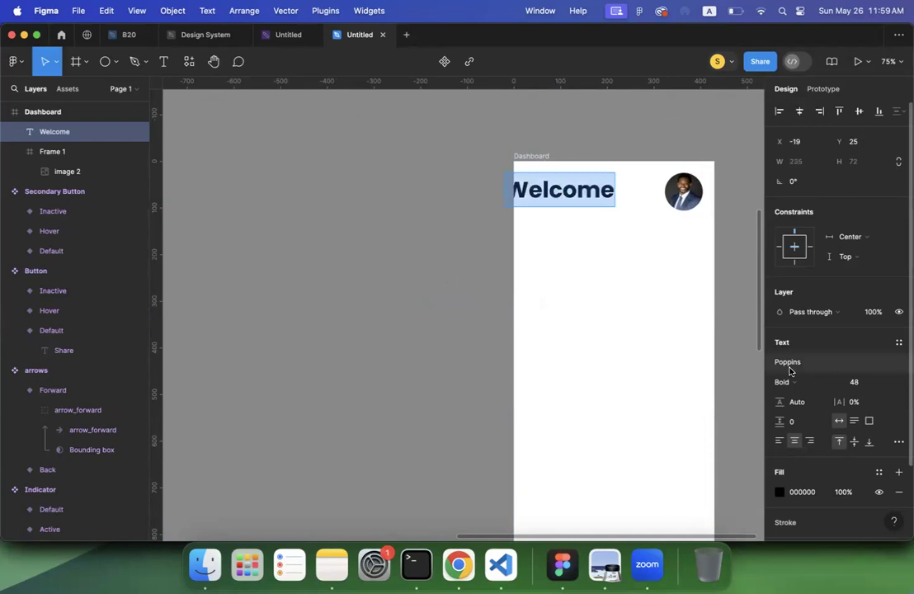
pyautogui.click(779, 441)
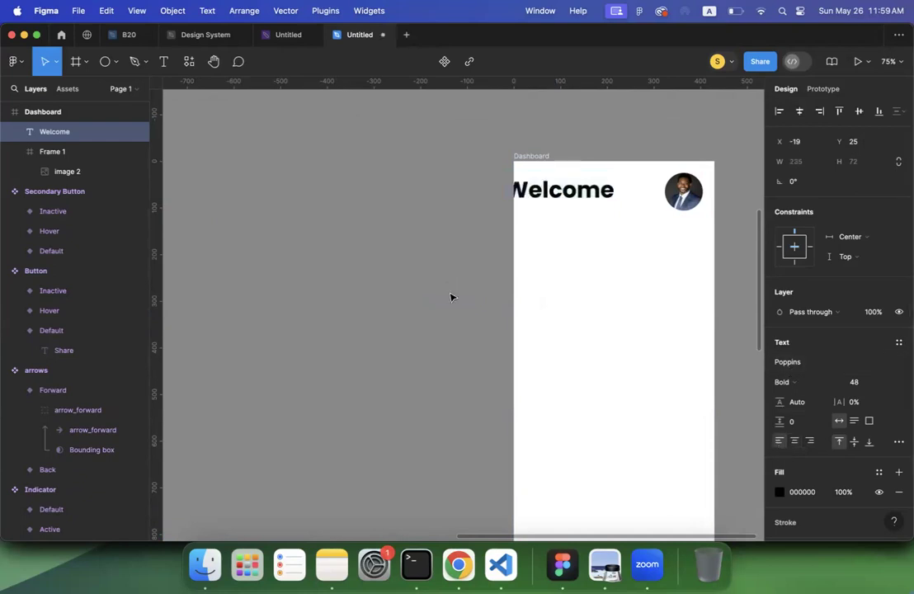
pyautogui.press('Escape')
pyautogui.moveTo(528, 170); pyautogui.dragTo(551, 165)
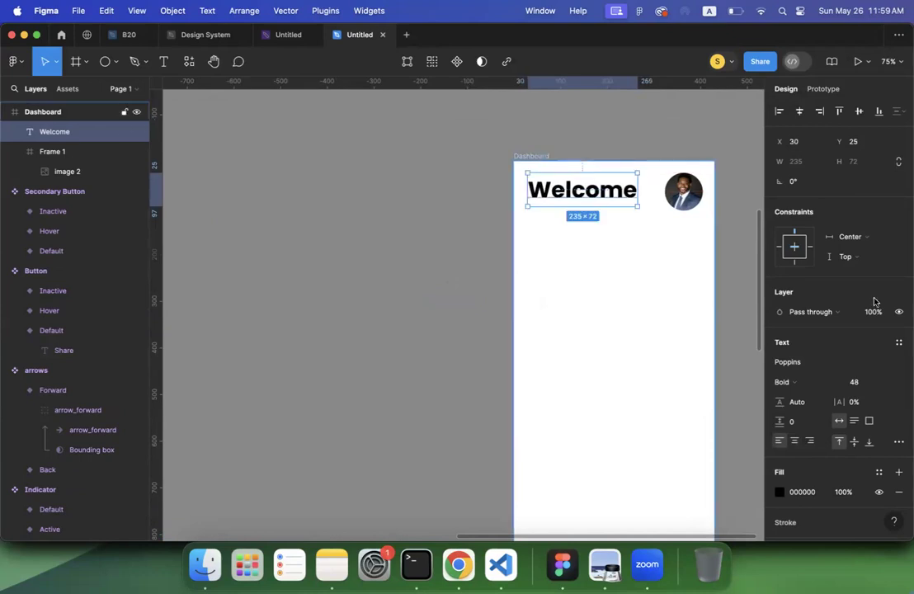
# Add a column layout grid to the Dashboard frame with 4 columns and a margin of 30
pyautogui.click(652, 280)
pyautogui.click(898, 302)
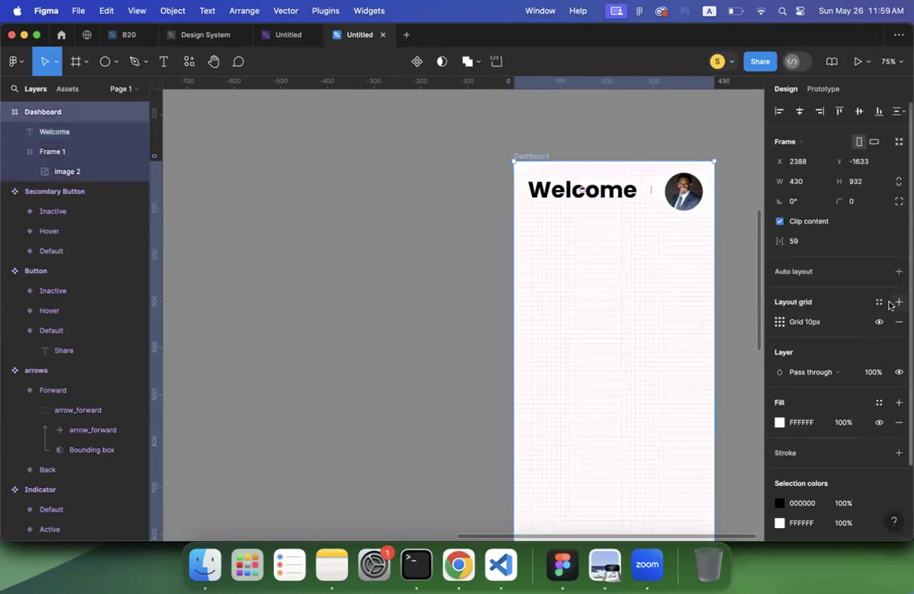
pyautogui.click(780, 322)
pyautogui.click(657, 327)
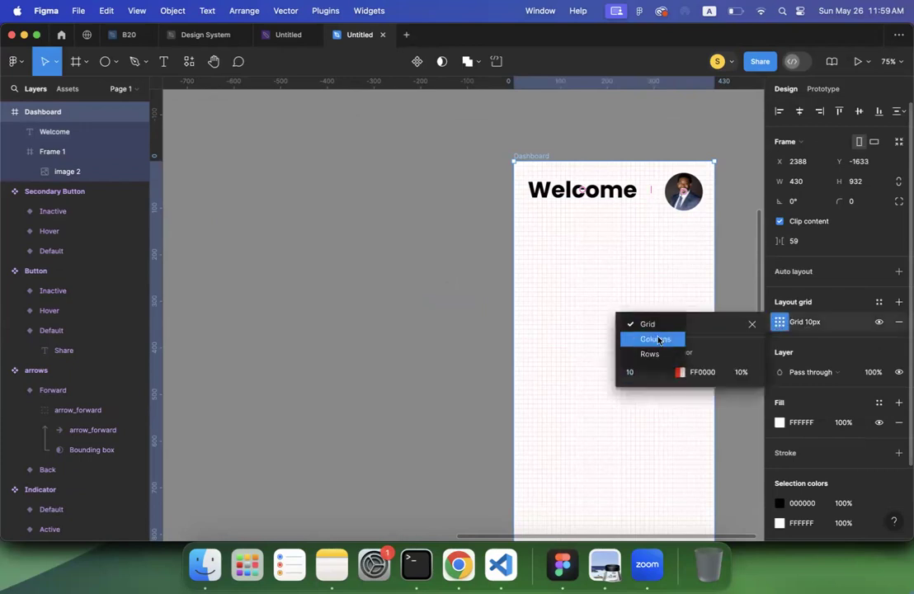
pyautogui.click(656, 339)
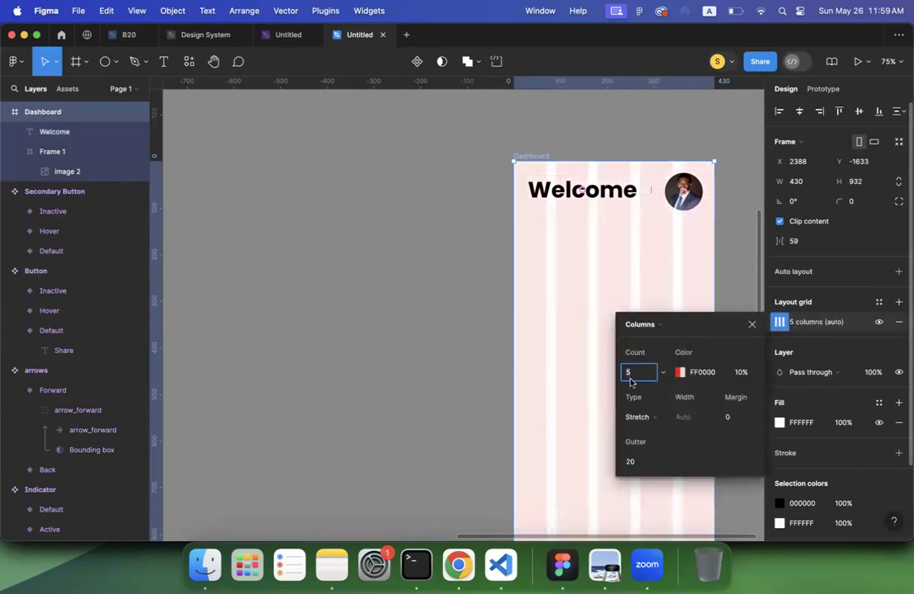
pyautogui.write('4')
pyautogui.press('Return')
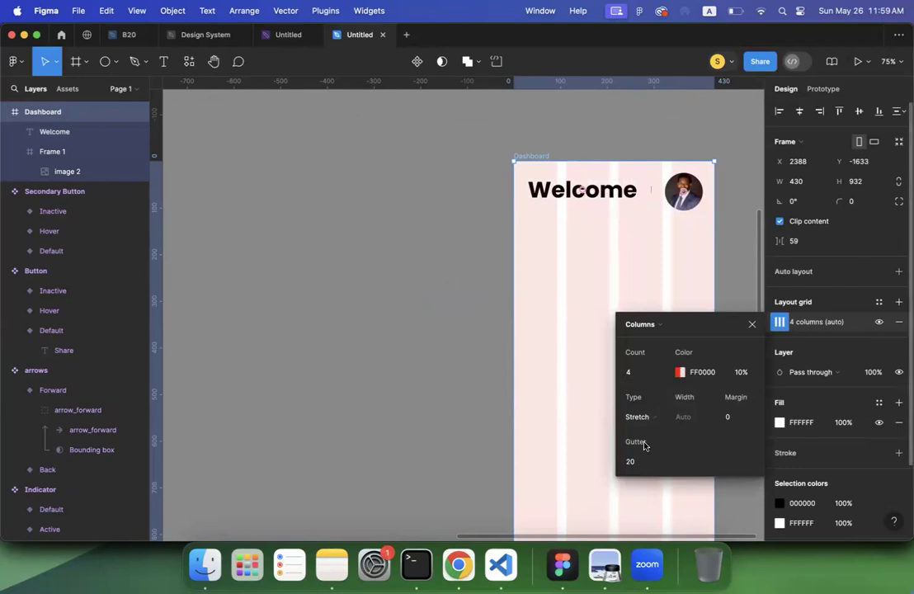
pyautogui.click(737, 419)
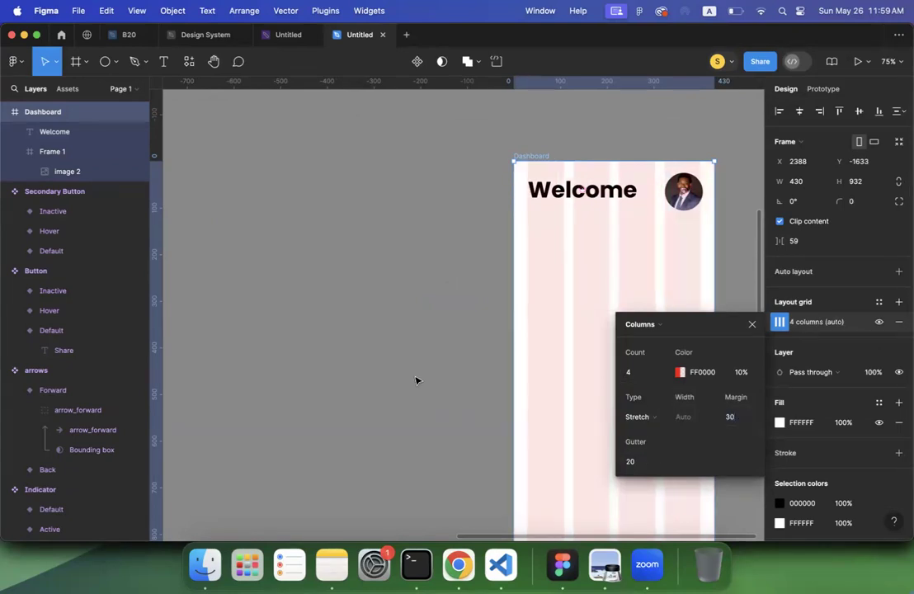
pyautogui.click(463, 292)
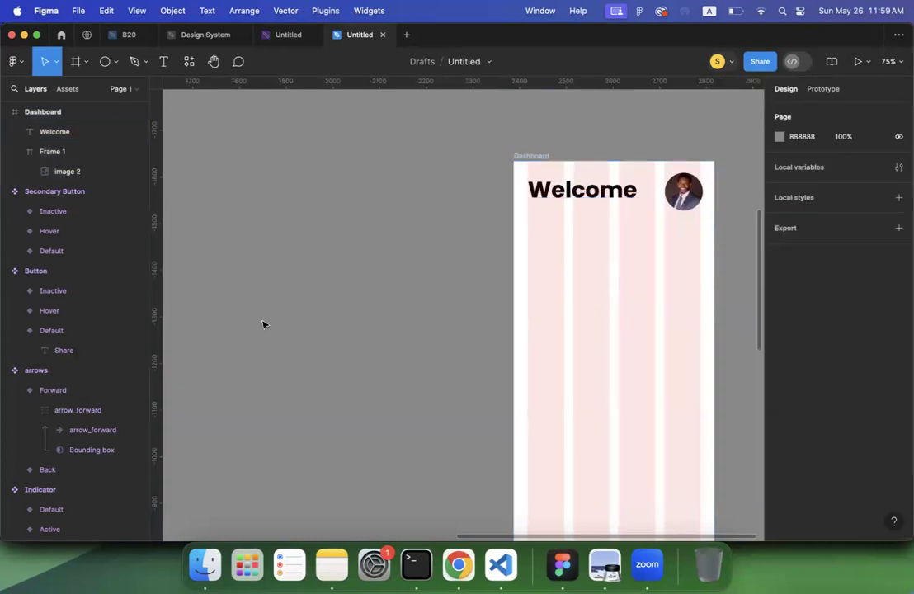
# Place vertical guides at 30 and 400 along the outer edges of the Dashboard's column grid
pyautogui.moveTo(167, 308); pyautogui.dragTo(522, 308)
pyautogui.moveTo(531, 310); pyautogui.dragTo(527, 310)
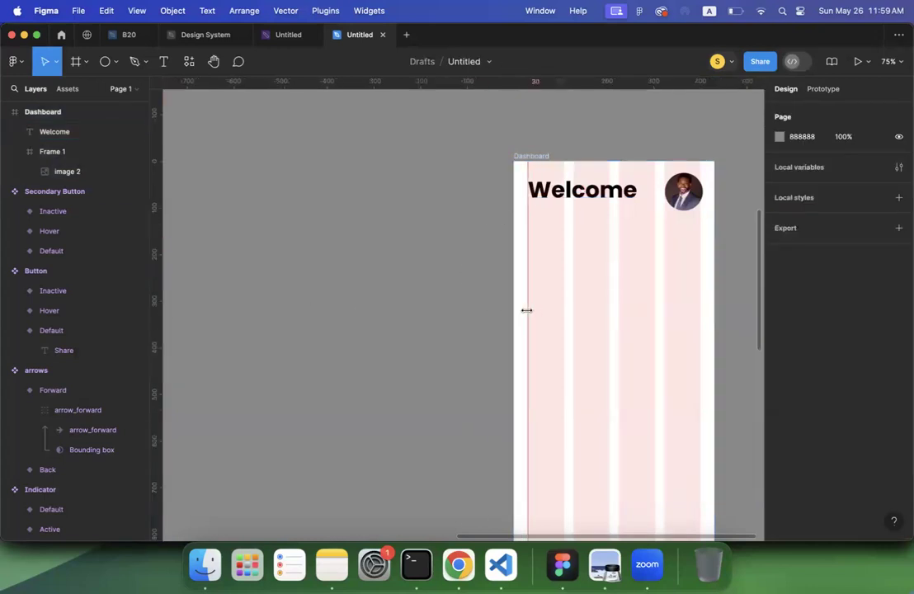
pyautogui.moveTo(159, 356)
pyautogui.mouseDown()
pyautogui.moveTo(712, 308)
pyautogui.moveTo(699, 308)
pyautogui.mouseUp()
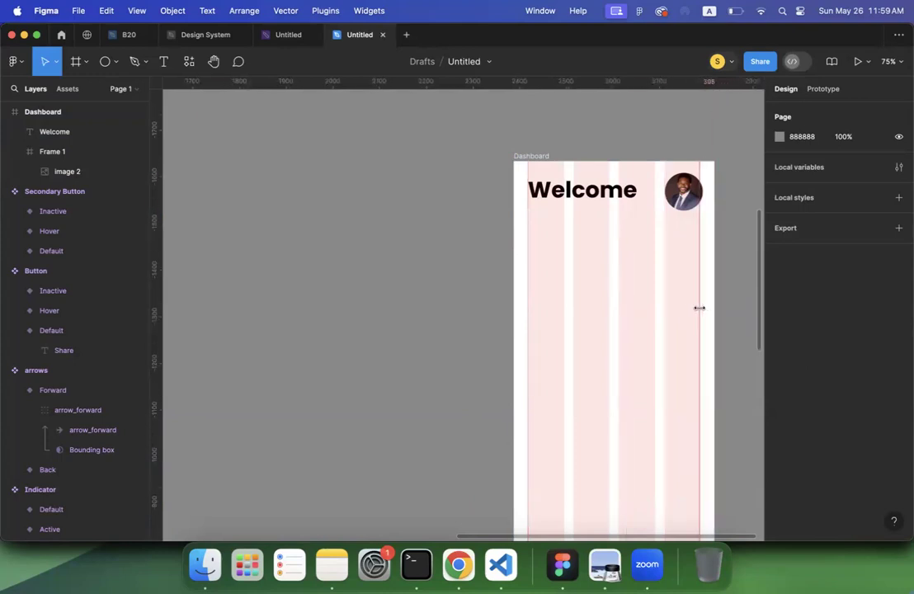
pyautogui.scroll(10, 700, 307)
pyautogui.moveTo(701, 302); pyautogui.dragTo(706, 302)
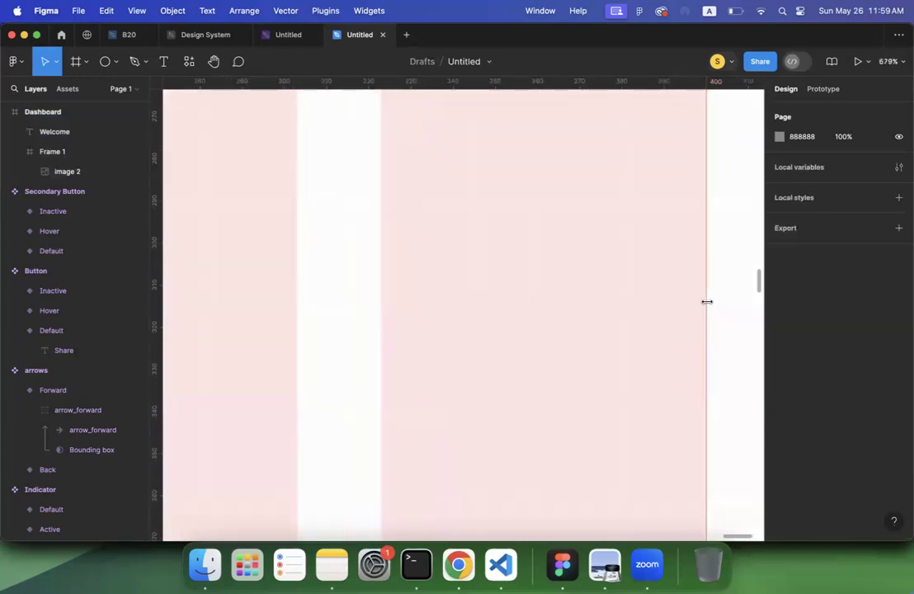
# Nudge the round headshot to X 319 so its right edge meets the guide at 400
pyautogui.scroll(-5, 619, 311)
pyautogui.scroll(5, 619, 311)
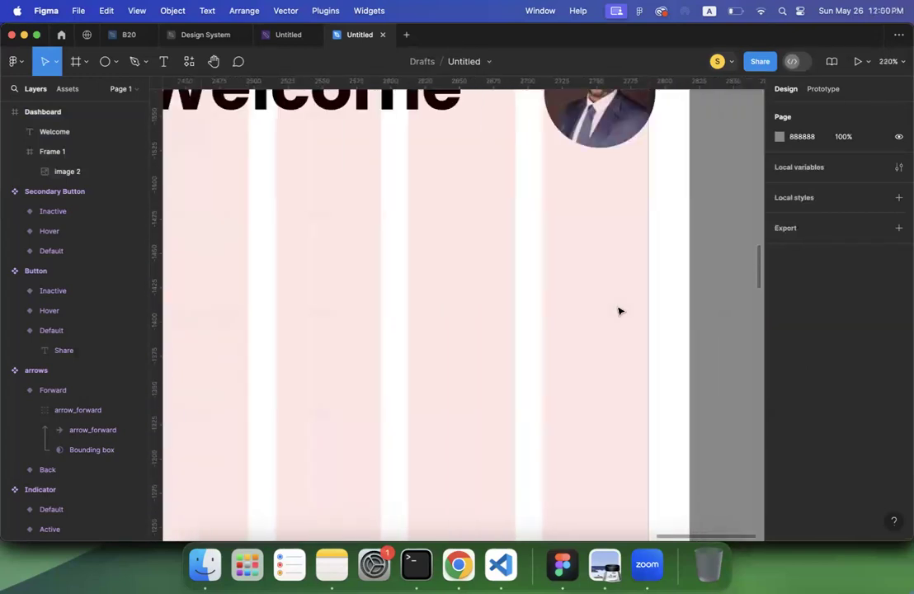
pyautogui.click(598, 234)
pyautogui.press('Left')
pyautogui.press('Left')
pyautogui.press('Left')
pyautogui.press('Left')
pyautogui.press('Left')
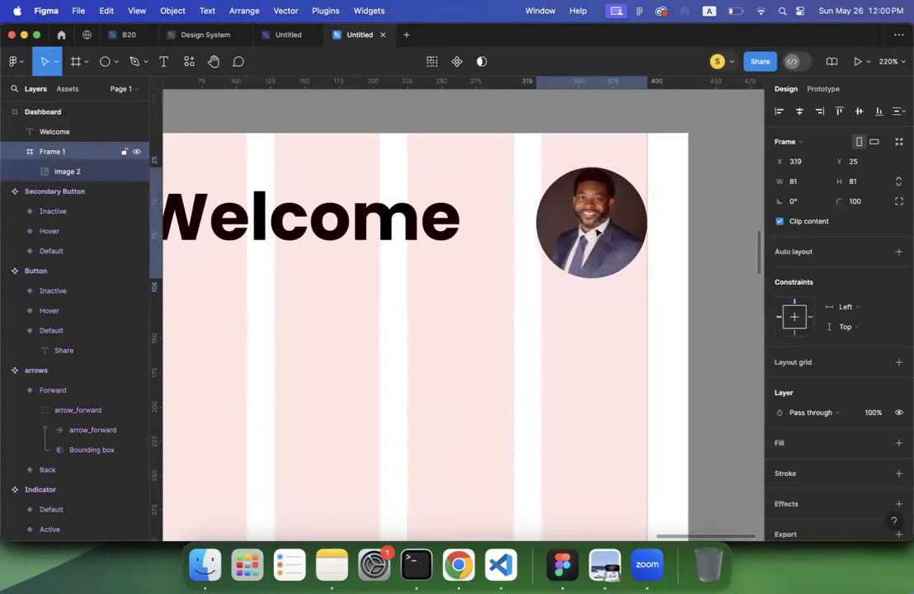
# Check the Welcome heading against the left margin guide and review the Dashboard beside the onboarding screens
pyautogui.hscroll(-5, 471, 226)
pyautogui.click(401, 214)
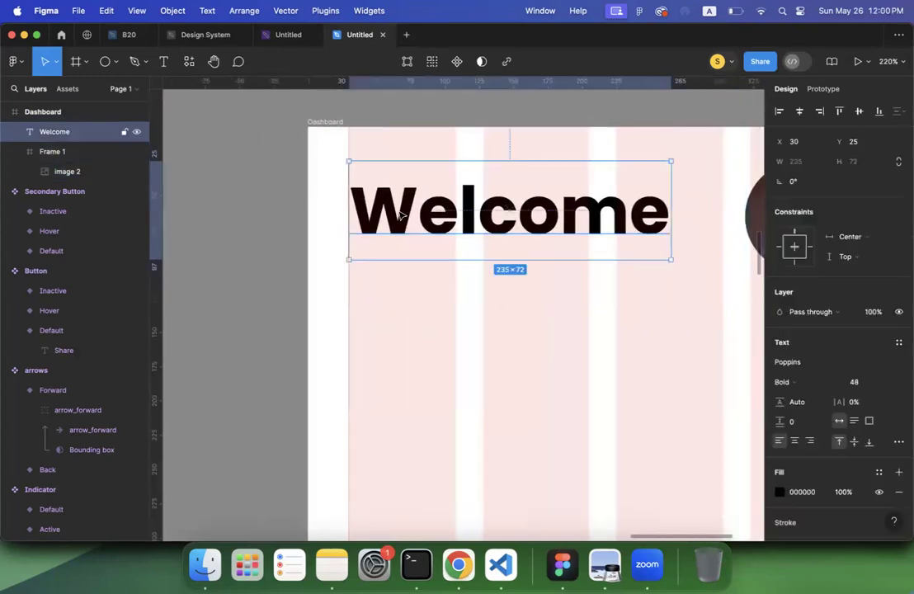
pyautogui.click(235, 241)
pyautogui.scroll(-5, 234, 241)
pyautogui.scroll(-5, 234, 242)
pyautogui.scroll(-5, 234, 241)
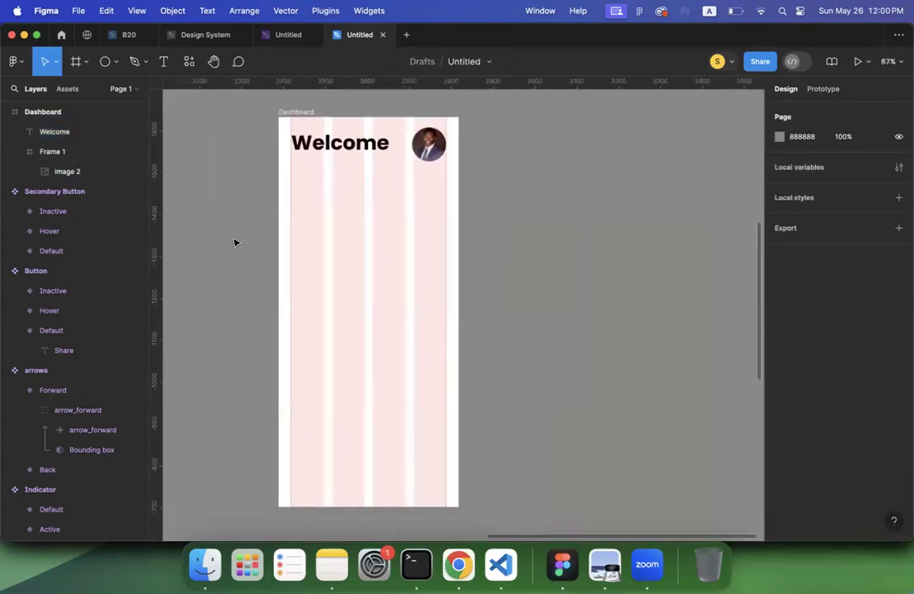
pyautogui.hscroll(-5, 234, 241)
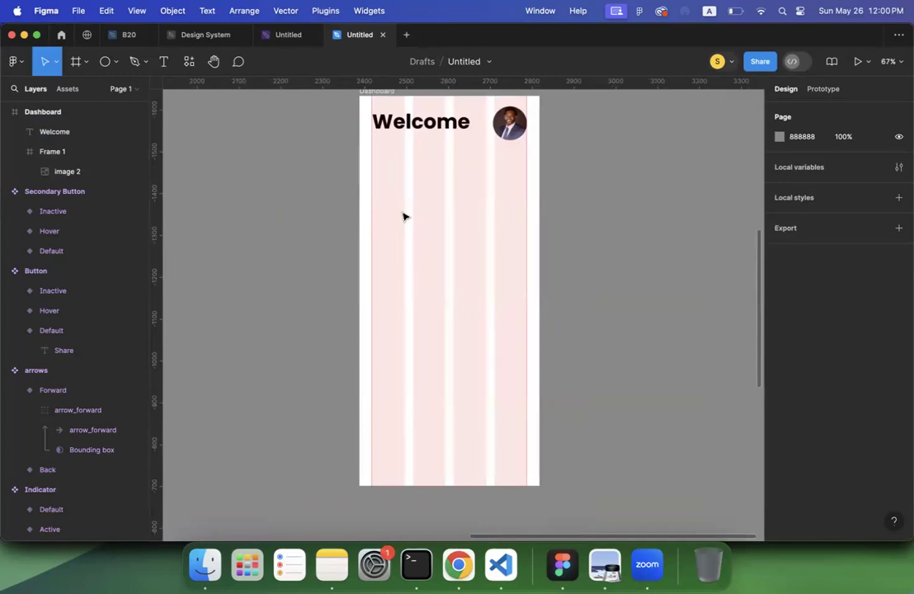
pyautogui.scroll(-5, 403, 216)
pyautogui.hscroll(-3, 402, 216)
pyautogui.scroll(-5, 402, 216)
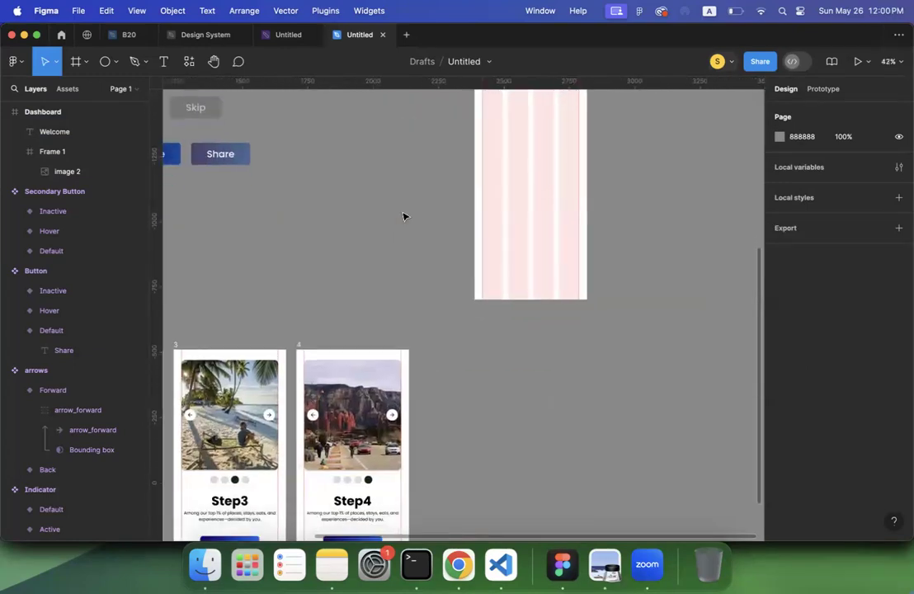
# Draw a frame about 416 by 374 beside the Dashboard frame and rename it Image
pyautogui.scroll(-1, 403, 216)
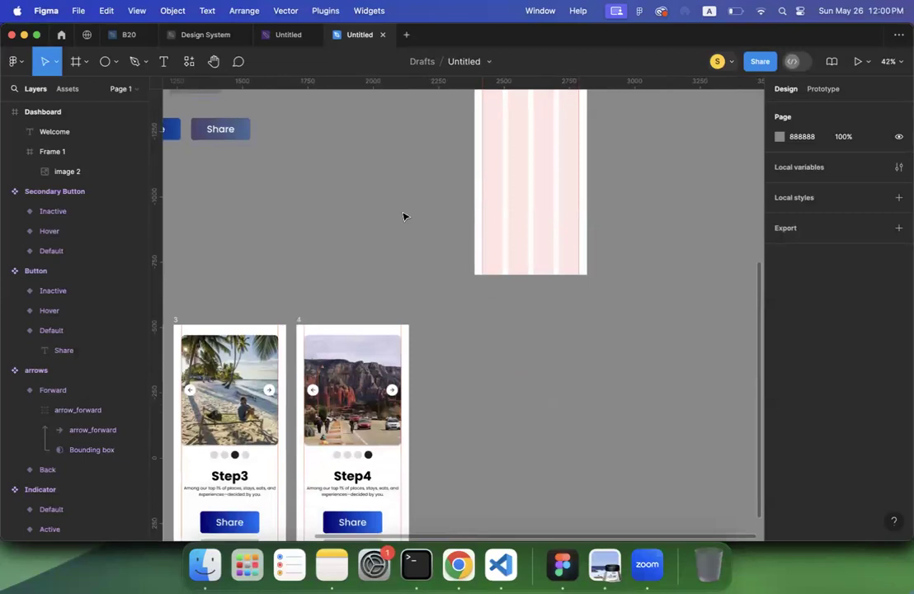
pyautogui.scroll(5, 403, 217)
pyautogui.hscroll(4, 402, 216)
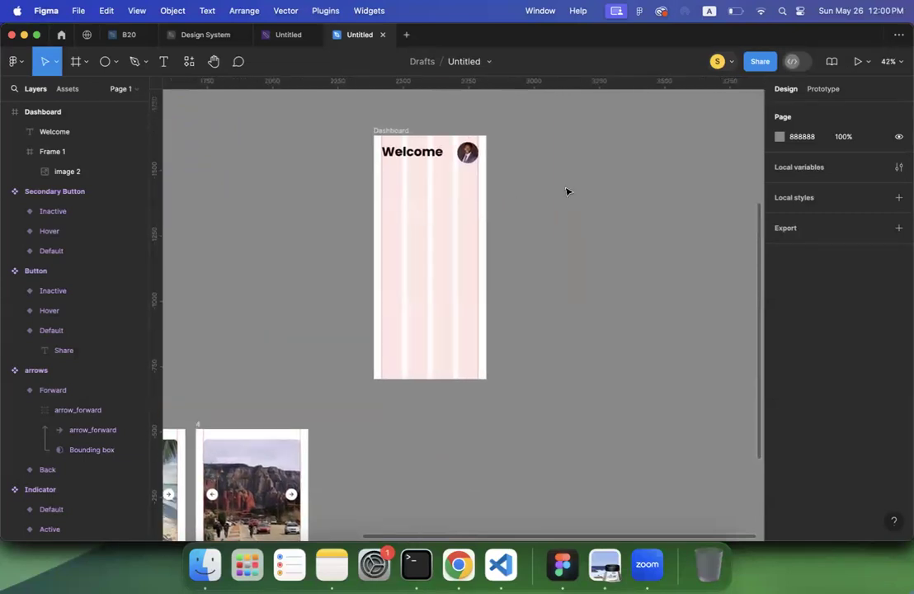
pyautogui.click(76, 63)
pyautogui.moveTo(561, 134); pyautogui.dragTo(670, 232)
pyautogui.doubleClick(580, 132)
pyautogui.write('Image')
pyautogui.press('Return')
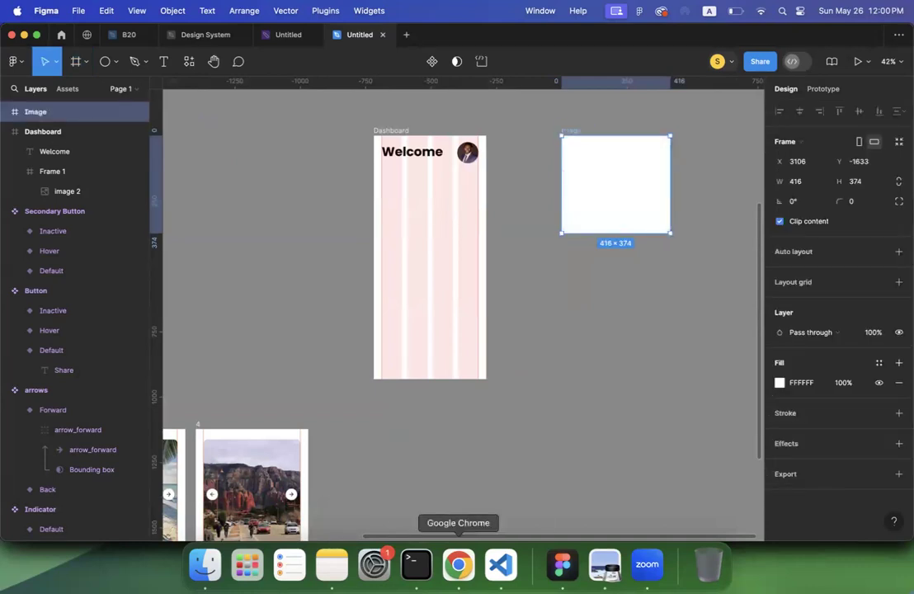
# Switch to Chrome and copy the Prague springtime photo from the More to explore section of the Tripadvisor page
pyautogui.click(458, 564)
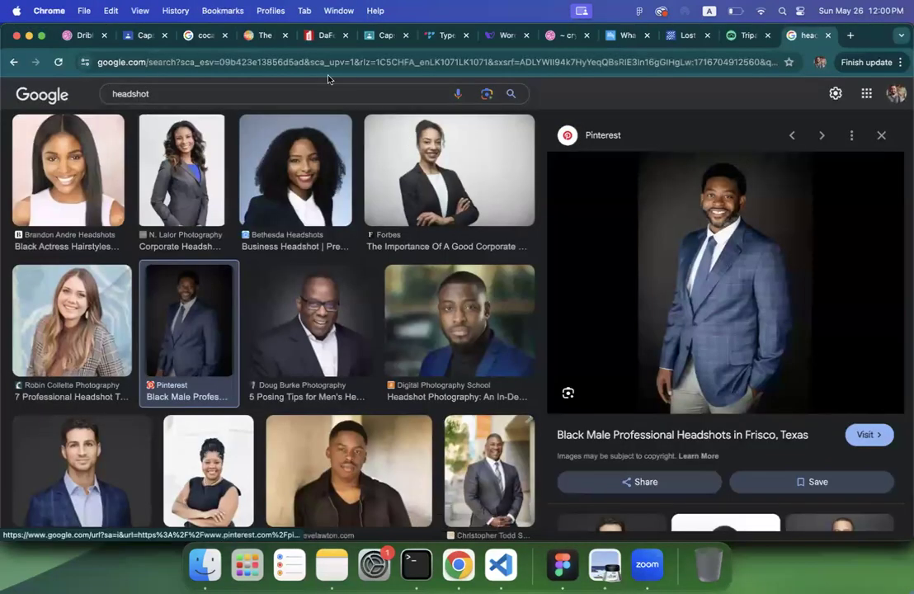
pyautogui.click(280, 83)
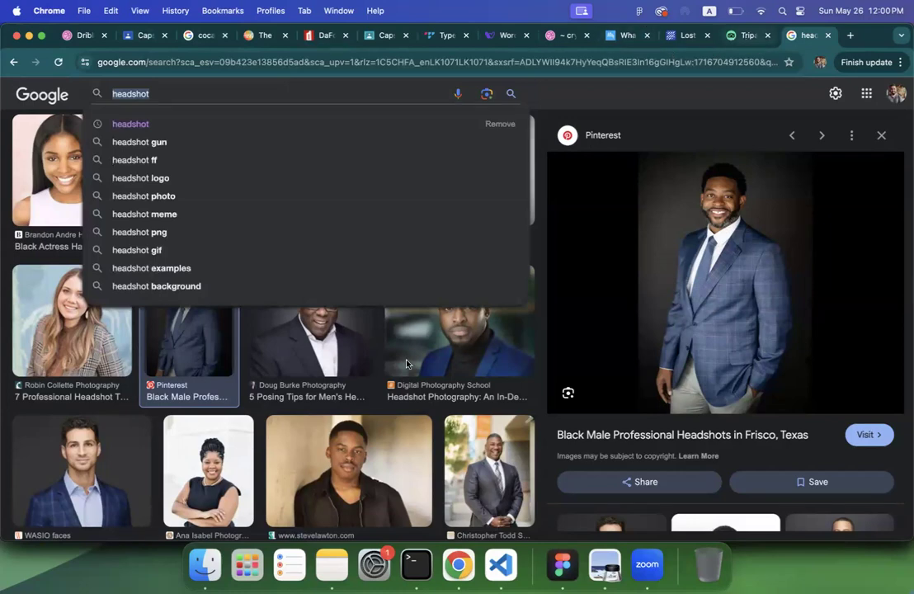
pyautogui.hotkey('ctrl', 'shift', 'Tab')
pyautogui.scroll(-5, 569, 296)
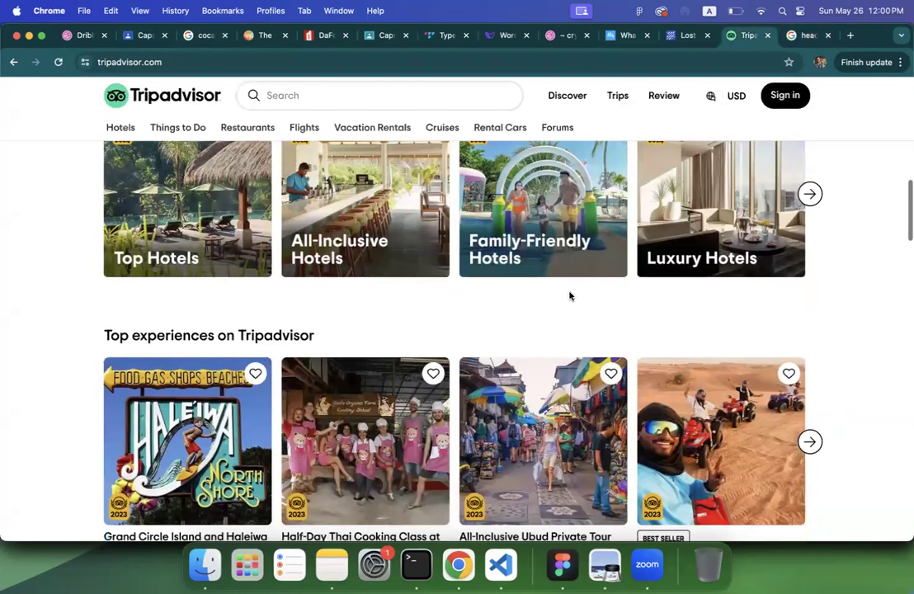
pyautogui.scroll(-10, 569, 295)
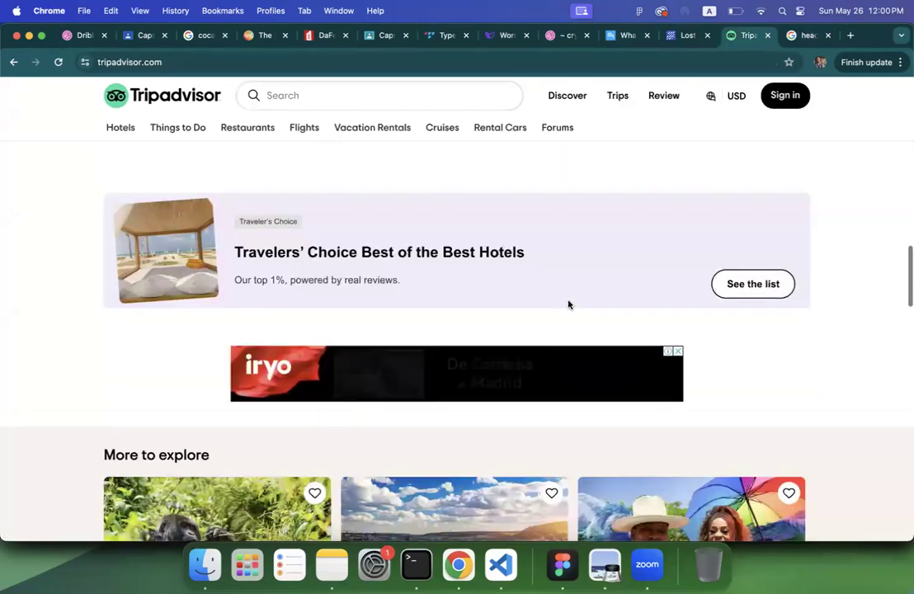
pyautogui.scroll(-3, 568, 305)
pyautogui.scroll(-4, 415, 224)
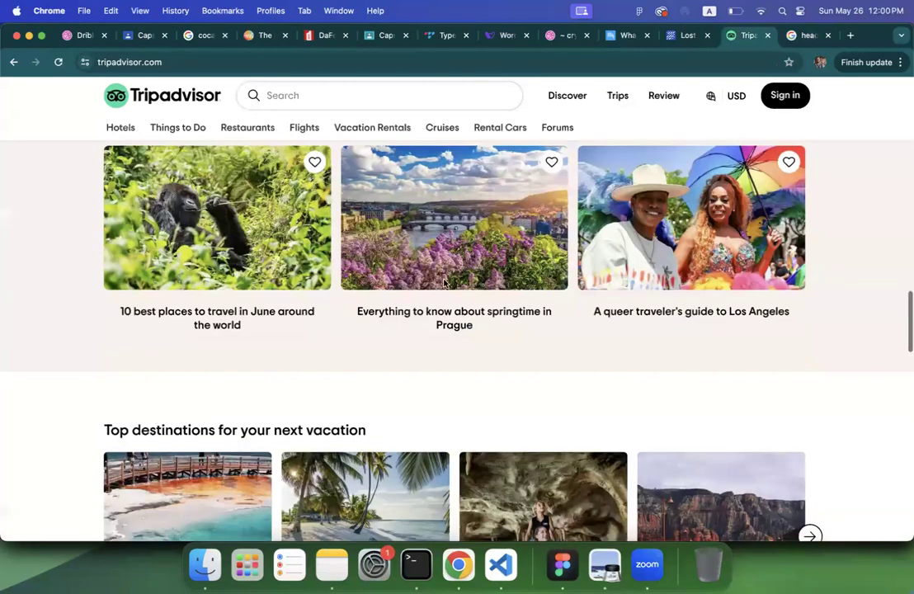
pyautogui.rightClick(415, 218)
pyautogui.click(444, 373)
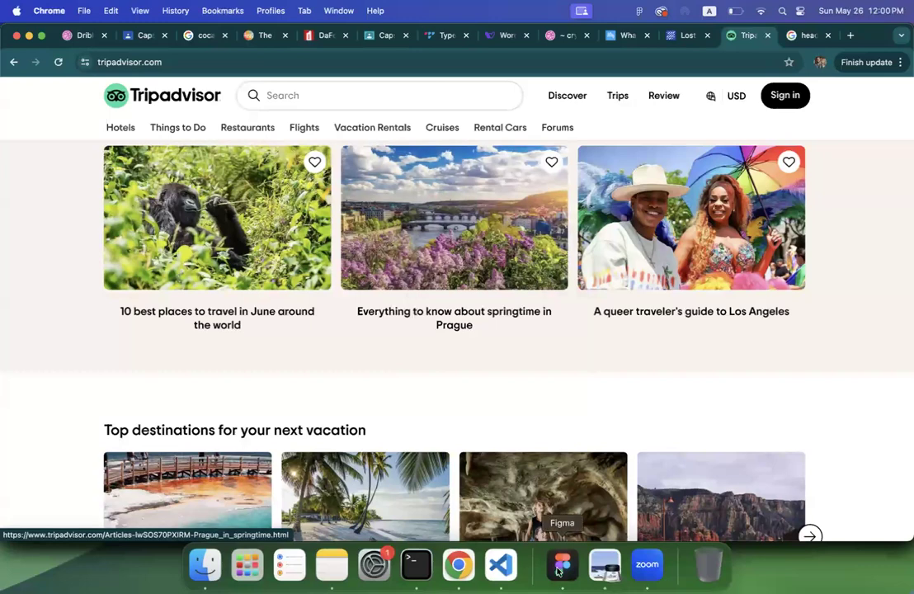
# Return to Figma, paste the Prague photo into the Image frame and scale it to about 676 by 395 so it covers the frame
pyautogui.click(558, 568)
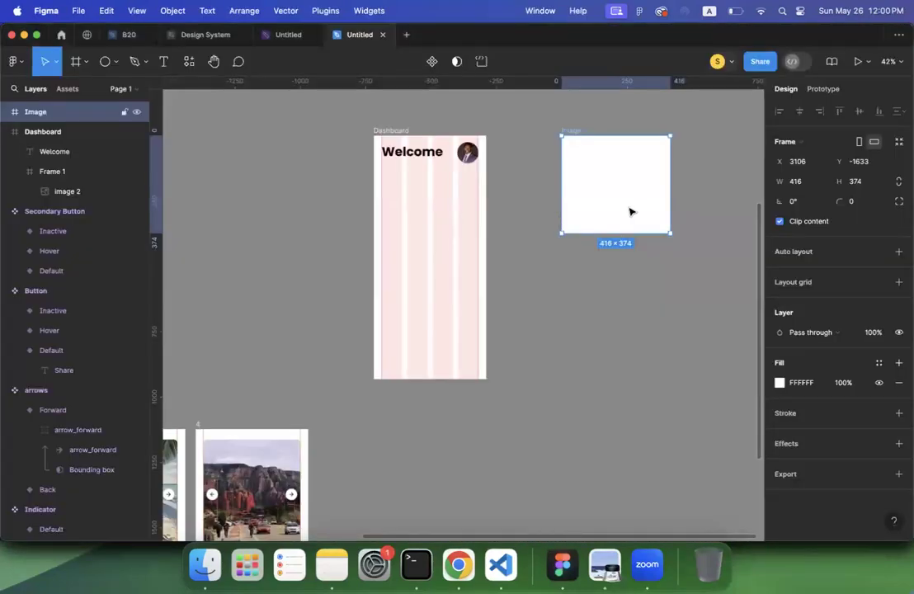
pyautogui.press('super+v')
pyautogui.scroll(-3, 582, 205)
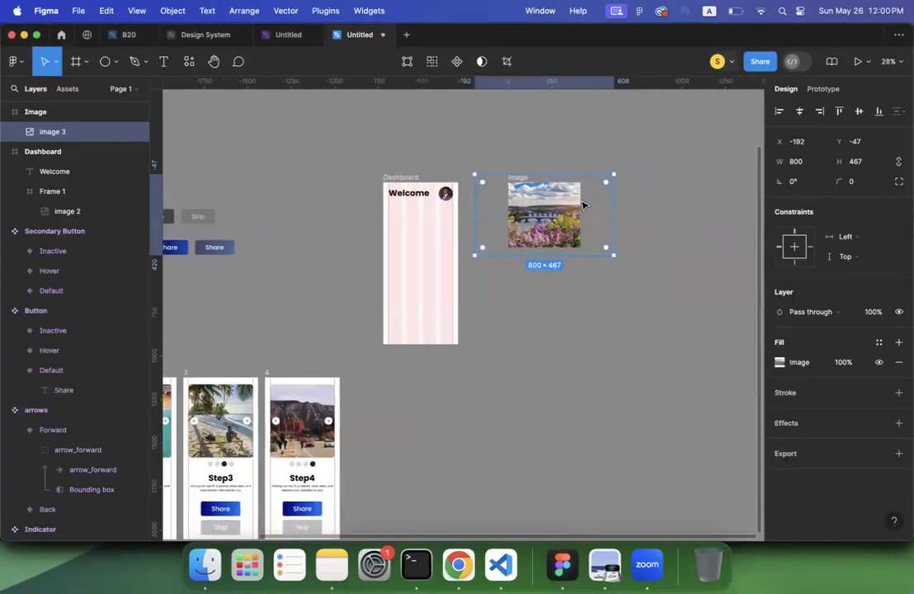
pyautogui.scroll(6, 582, 204)
pyautogui.moveTo(317, 141); pyautogui.dragTo(343, 162)
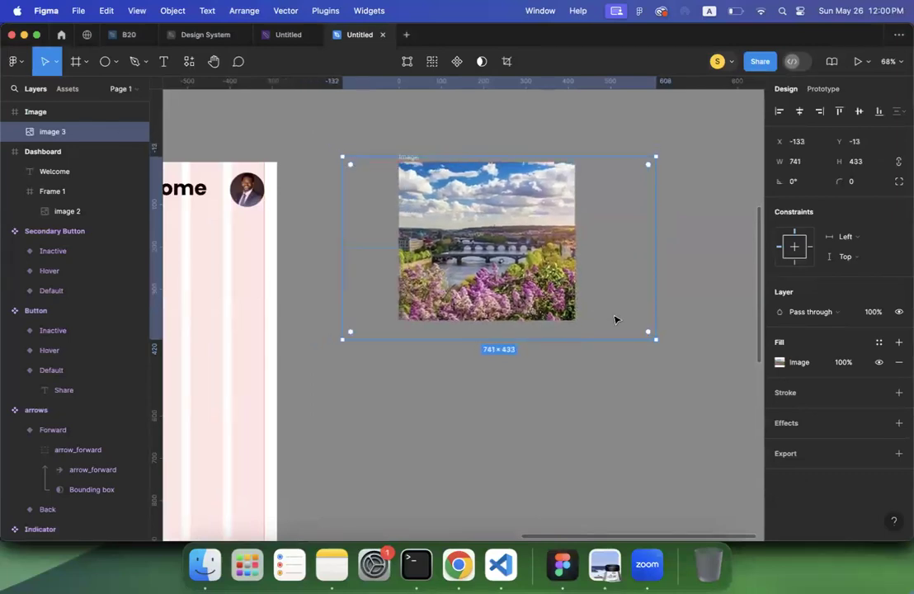
pyautogui.moveTo(656, 339); pyautogui.dragTo(622, 323)
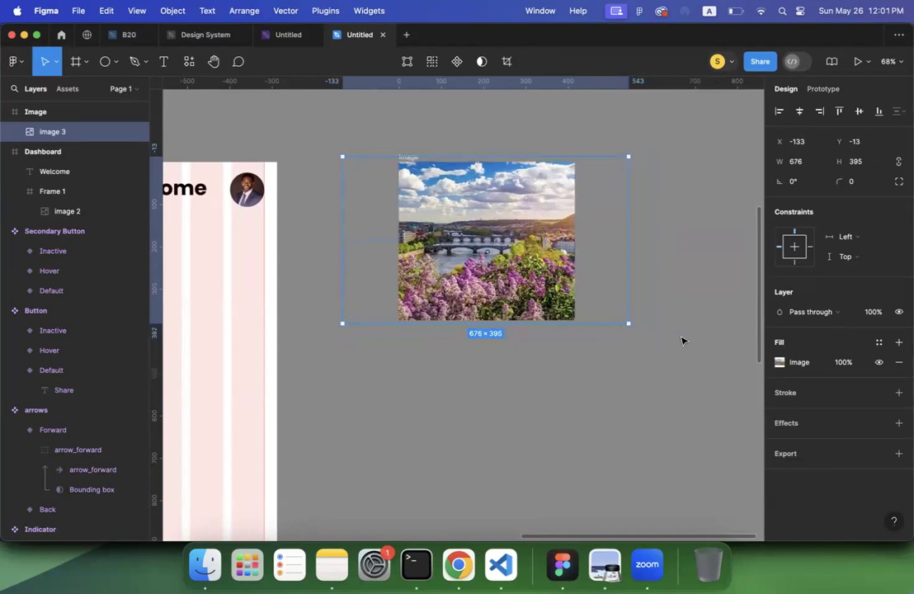
# Try the Crop and Tile modes on the Prague photo's image fill and set it back to Fill
pyautogui.click(780, 363)
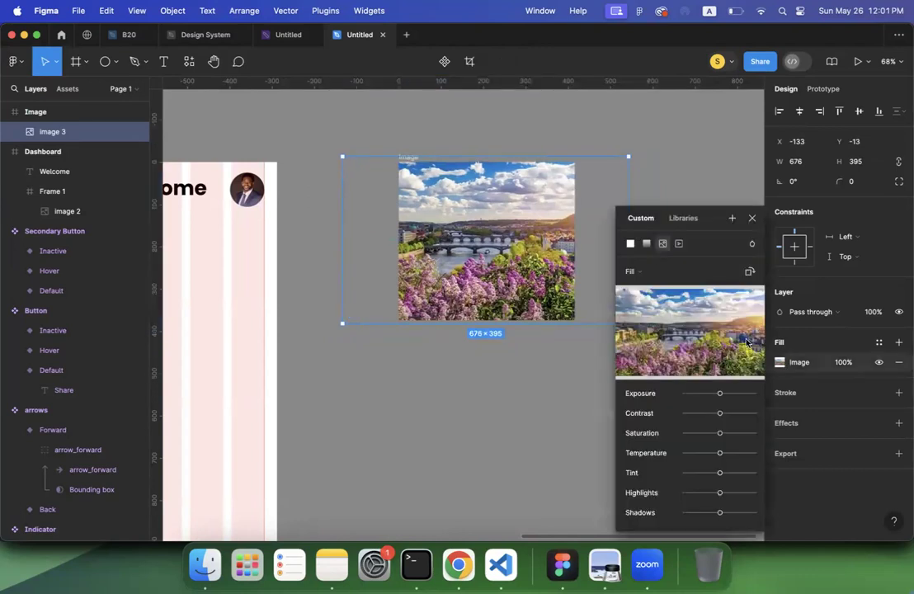
pyautogui.click(638, 278)
pyautogui.click(645, 288)
pyautogui.click(644, 272)
pyautogui.click(645, 287)
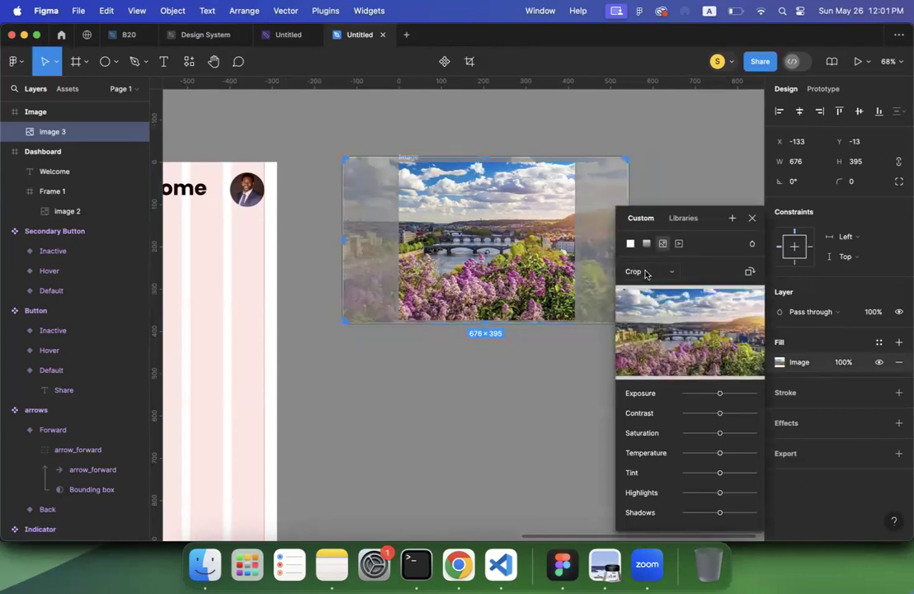
pyautogui.click(645, 271)
pyautogui.click(648, 287)
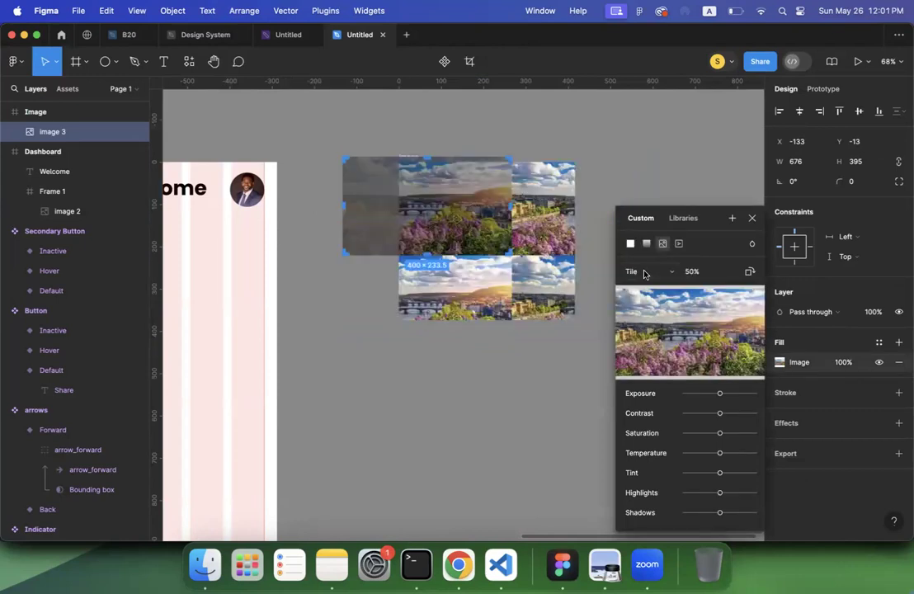
pyautogui.click(645, 273)
pyautogui.click(644, 228)
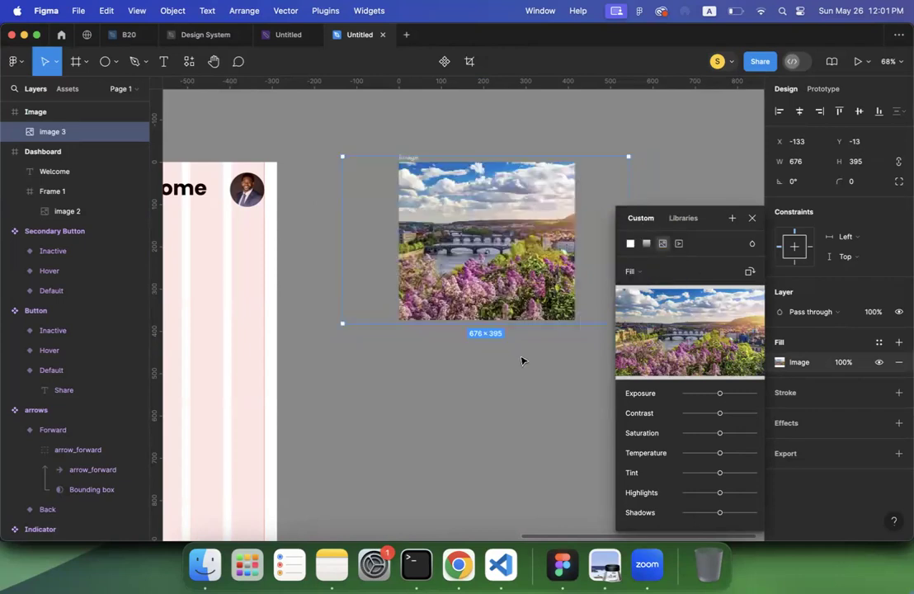
pyautogui.click(521, 362)
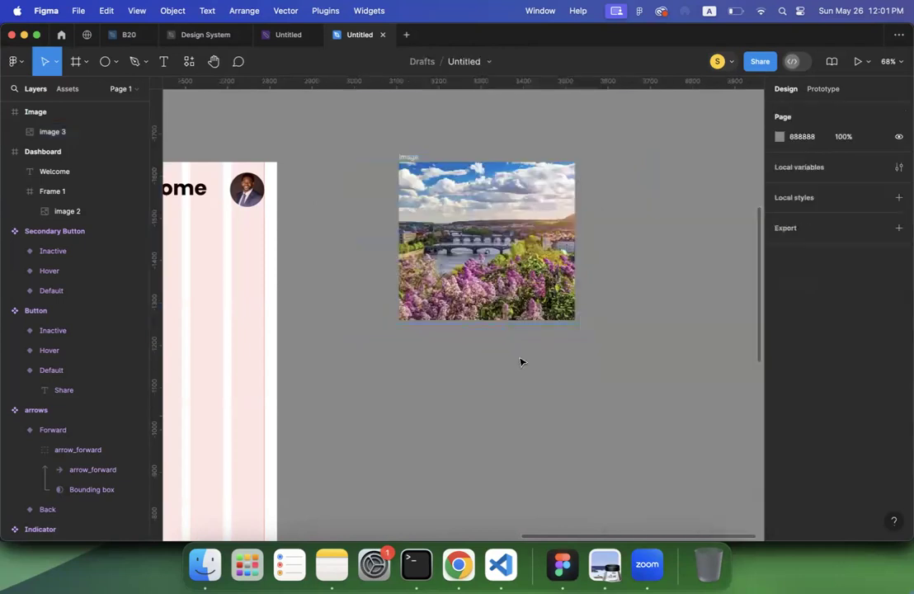
# Round the Image frame's corners with a radius of 15
pyautogui.hscroll(-5, 521, 361)
pyautogui.click(525, 161)
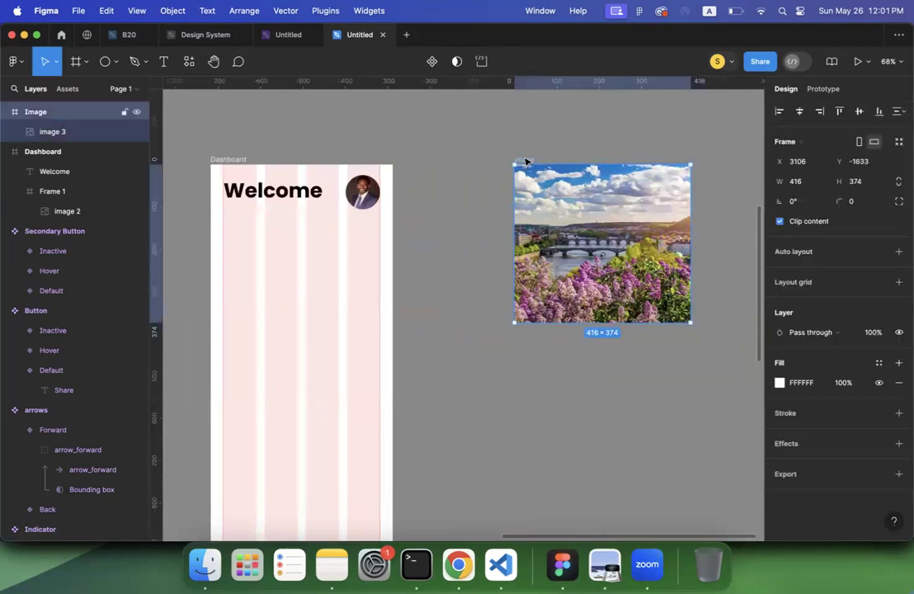
pyautogui.click(859, 200)
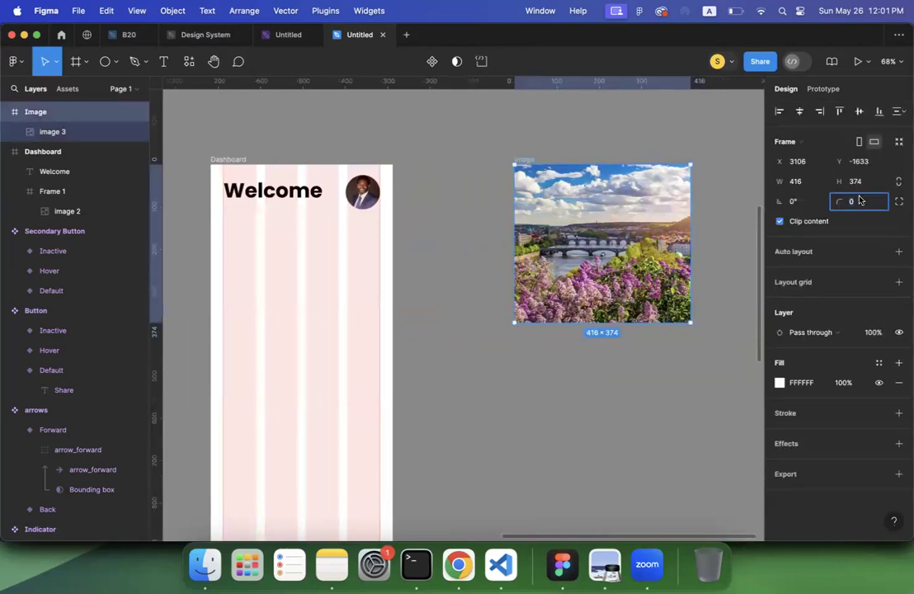
pyautogui.write('15')
pyautogui.press('Return')
pyautogui.click(578, 368)
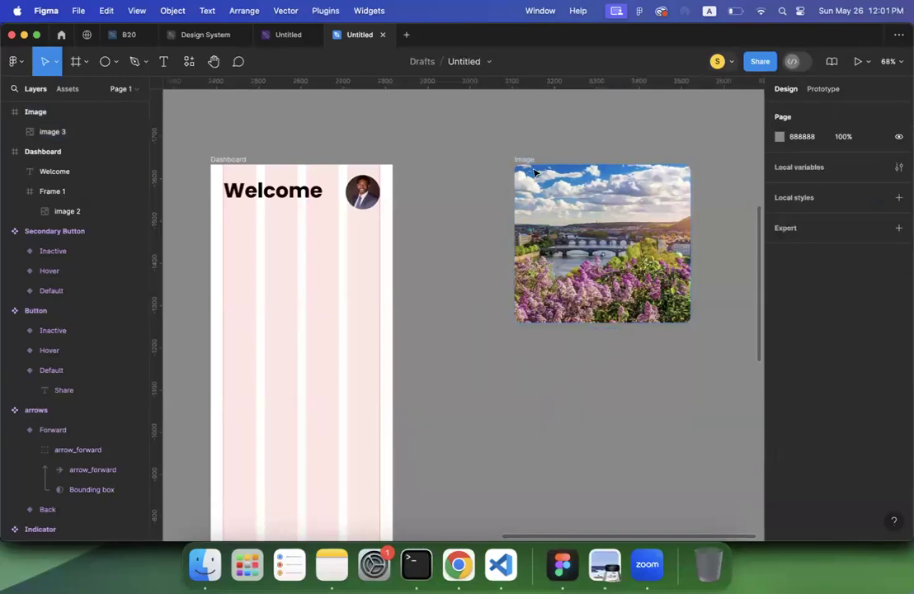
# Move the Image frame closer to the Dashboard frame
pyautogui.moveTo(526, 161); pyautogui.dragTo(493, 159)
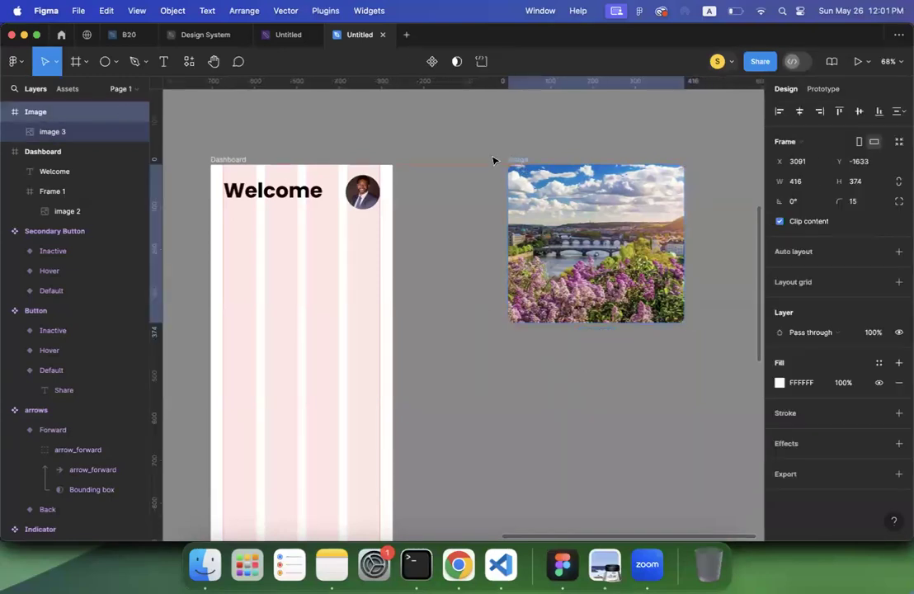
pyautogui.click(540, 410)
pyautogui.scroll(-1, 541, 410)
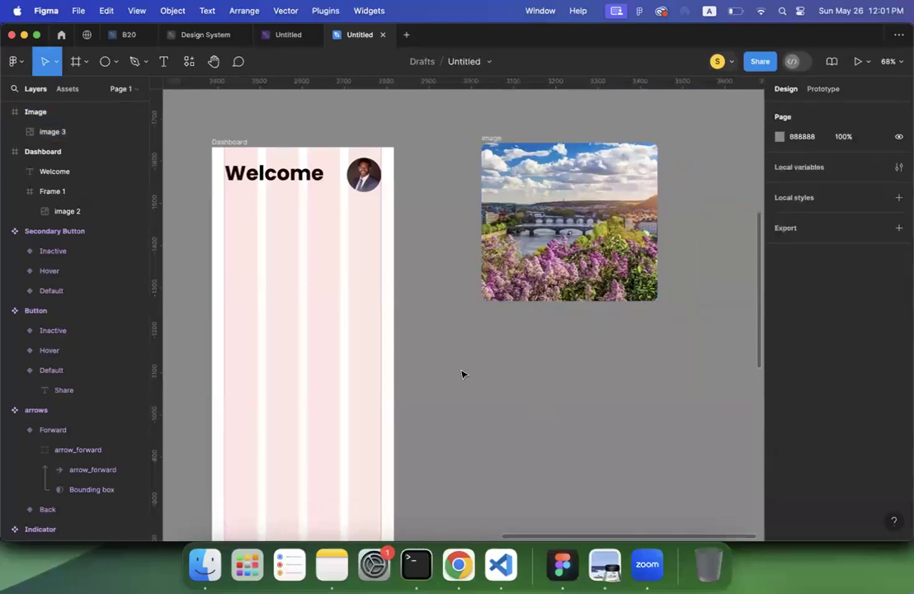
# Duplicate the Welcome heading below the Prague photo and copy the headline "Everything to know about springtime in Prague" from Tripadvisor in Chrome
pyautogui.click(260, 178)
pyautogui.moveTo(261, 178); pyautogui.dragTo(529, 324)
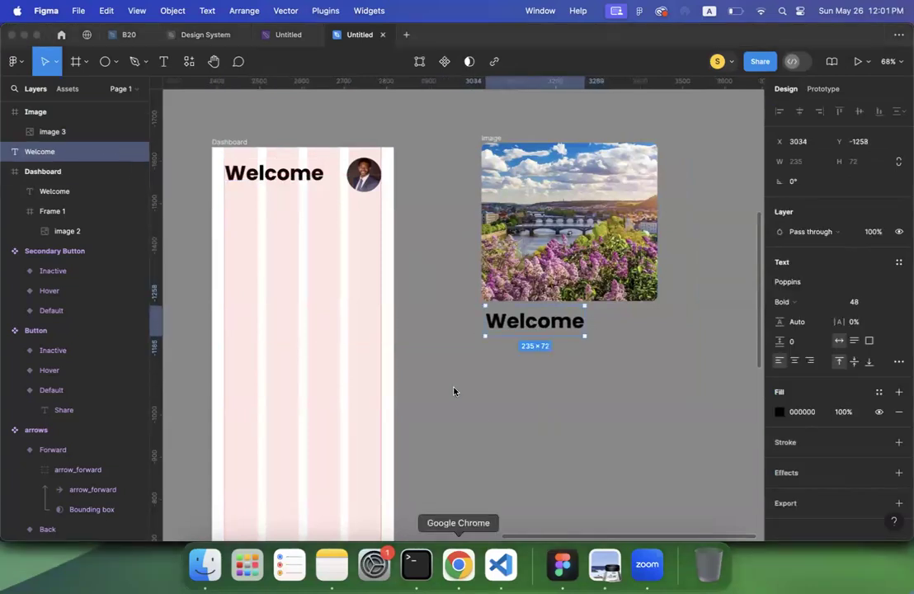
pyautogui.press('super+Tab')
pyautogui.moveTo(350, 315); pyautogui.dragTo(480, 326)
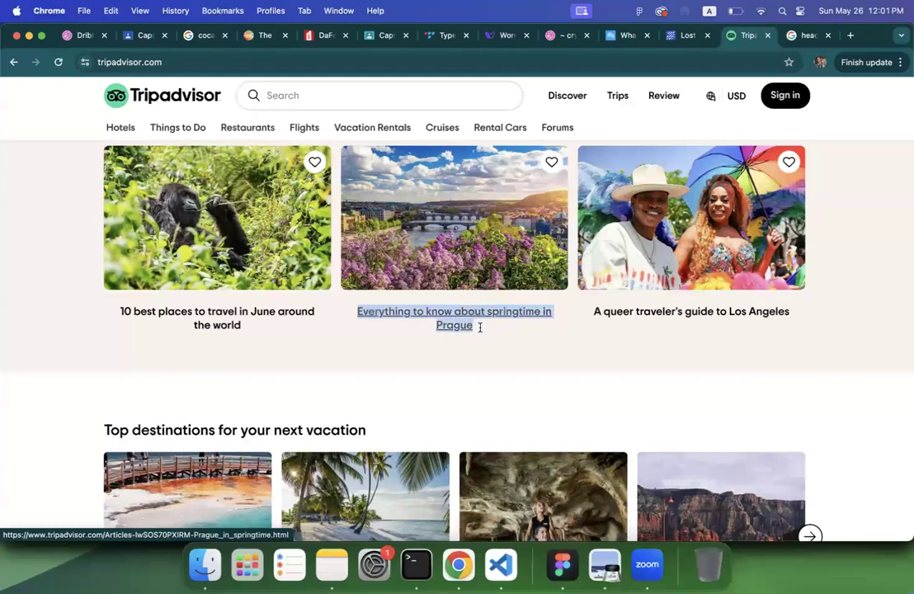
pyautogui.press('super+Tab')
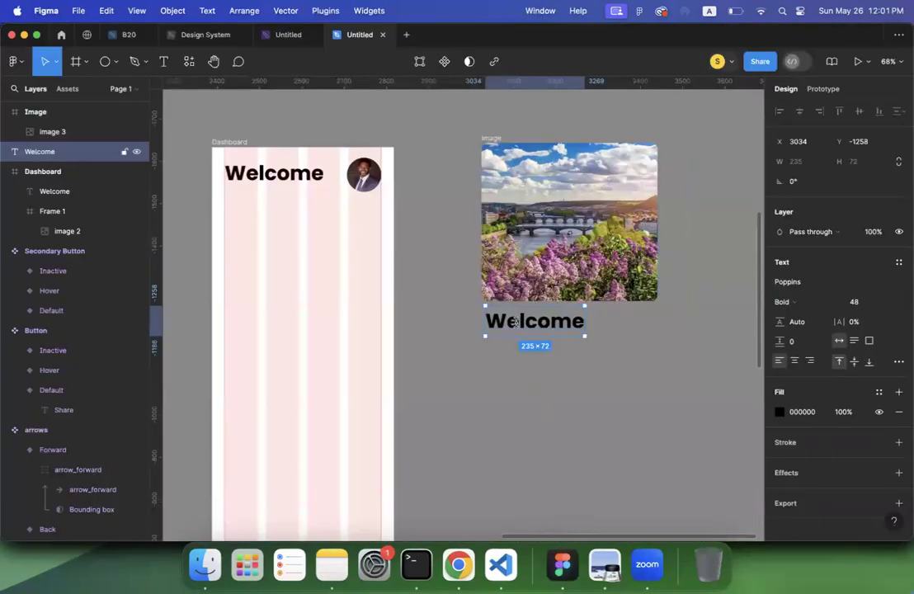
# Replace the duplicated heading's text with the copied headline shortened to "Springtime in Prague"
pyautogui.press('super+v')
pyautogui.moveTo(759, 323); pyautogui.dragTo(443, 322)
pyautogui.press('BackSpace')
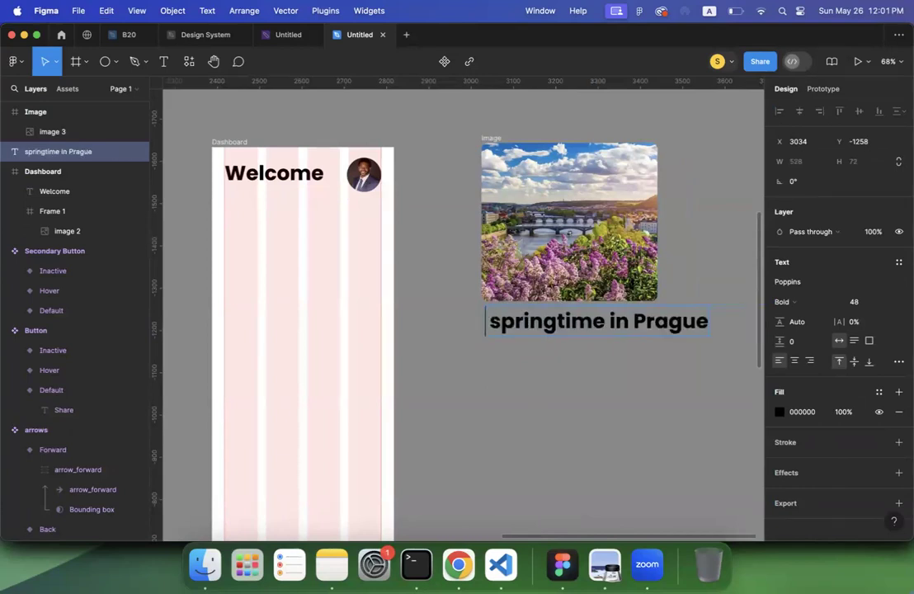
pyautogui.write('S')
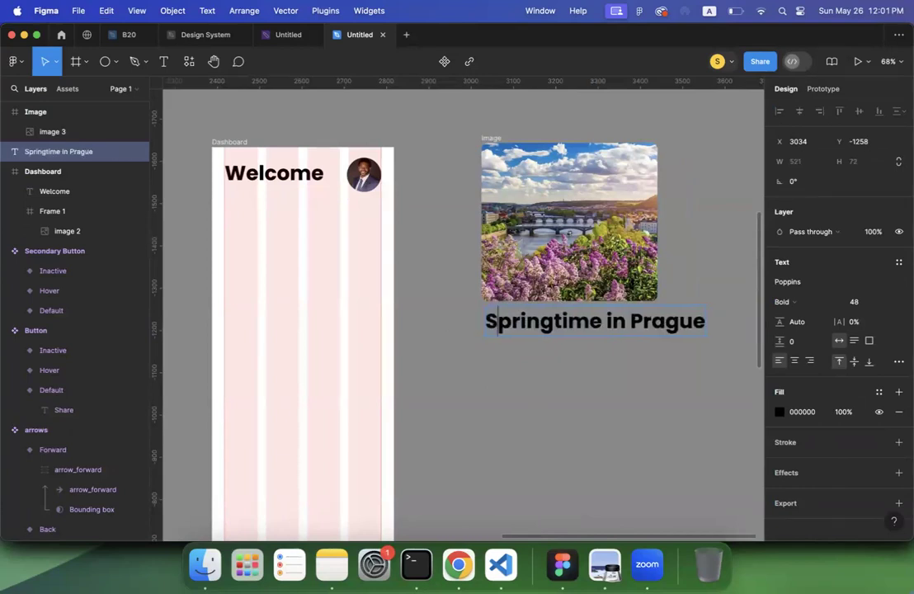
pyautogui.press('Escape')
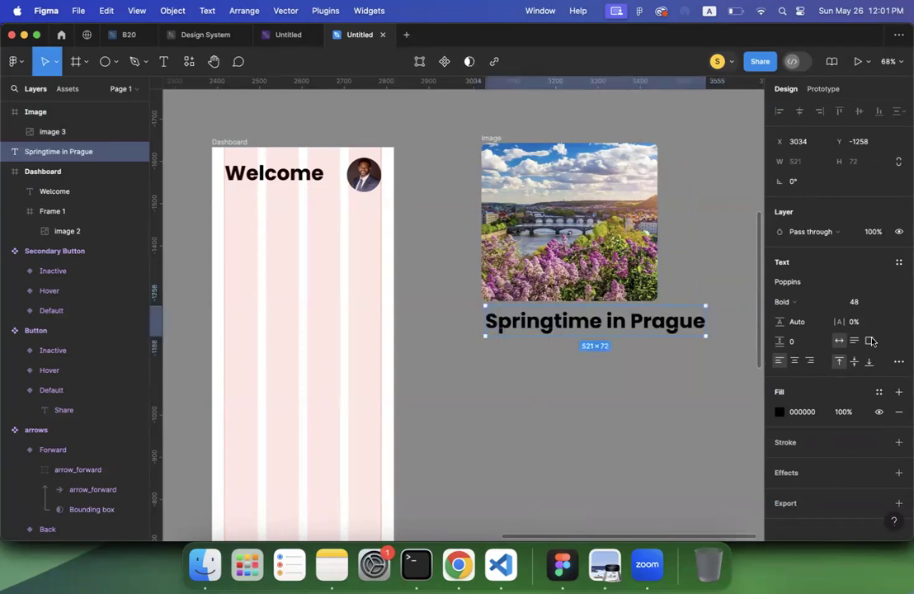
# Set the font size of the "Springtime in Prague" title to 32
pyautogui.click(891, 304)
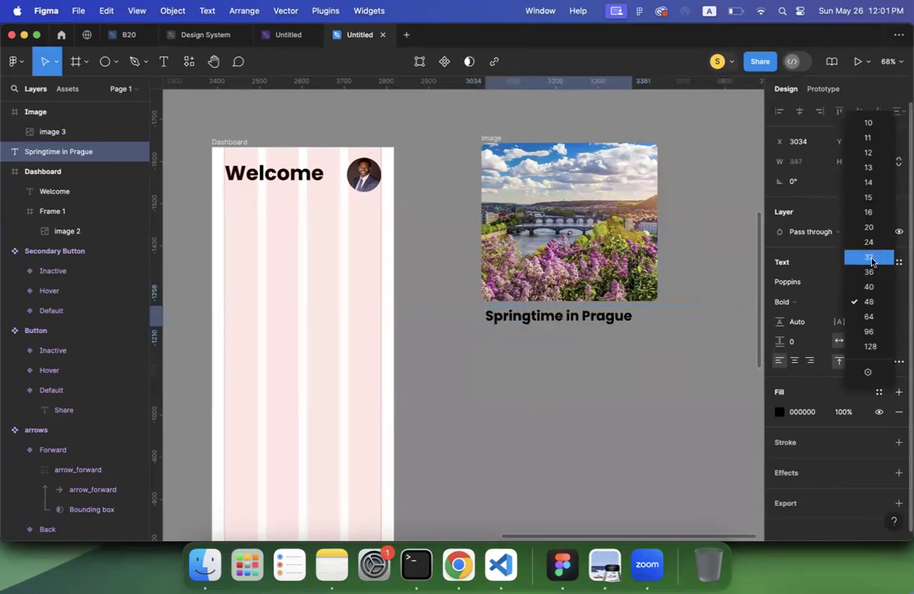
pyautogui.click(873, 261)
pyautogui.click(620, 400)
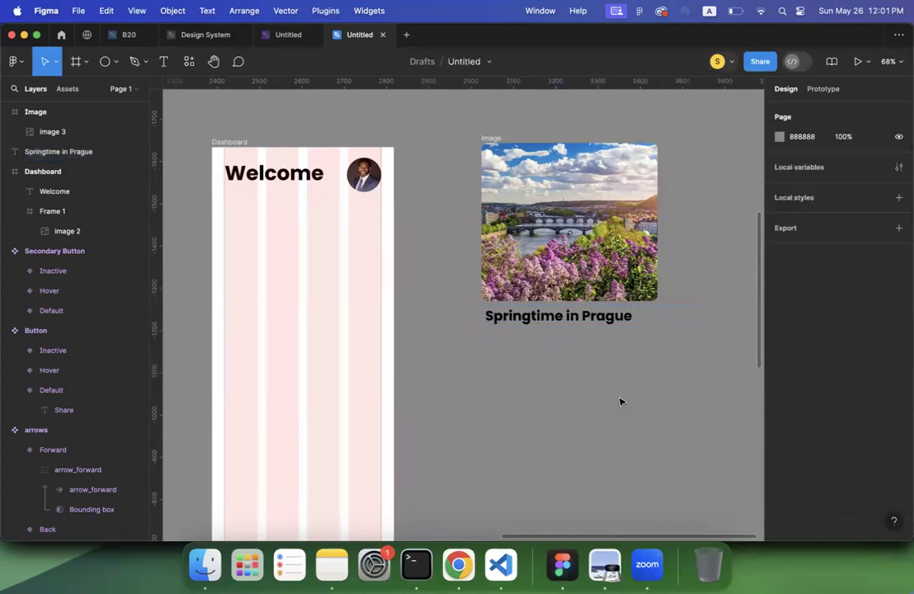
# Duplicate the "Springtime in Prague" title just below the original
pyautogui.hscroll(3, 620, 400)
pyautogui.moveTo(466, 335); pyautogui.dragTo(458, 370)
pyautogui.press('super+d')
# Switch to Chrome, open the Prague springtime article on Tripadvisor and copy its opening paragraph
pyautogui.click(458, 564)
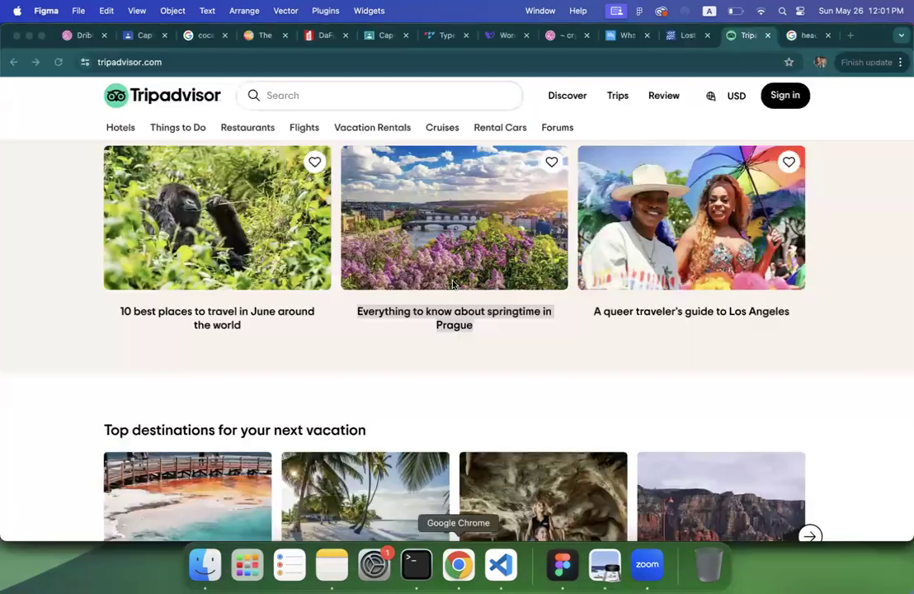
pyautogui.click(424, 303)
pyautogui.scroll(-5, 358, 323)
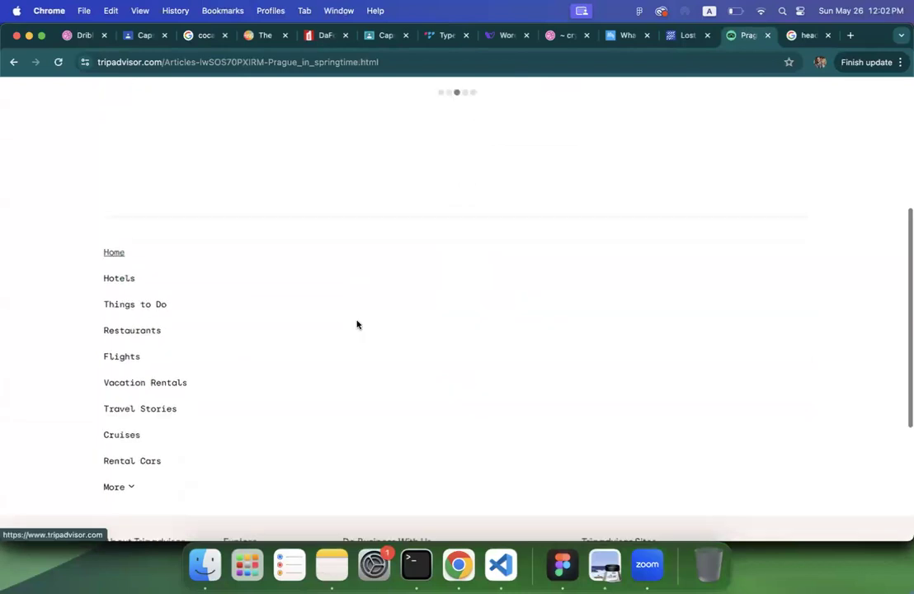
pyautogui.scroll(-8, 329, 269)
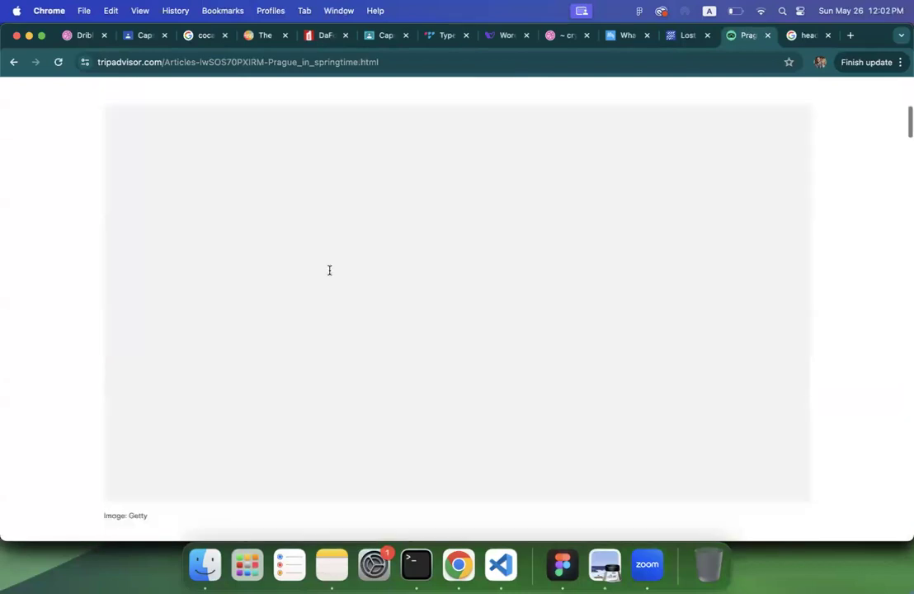
pyautogui.tripleClick(306, 206)
pyautogui.press('super+c')
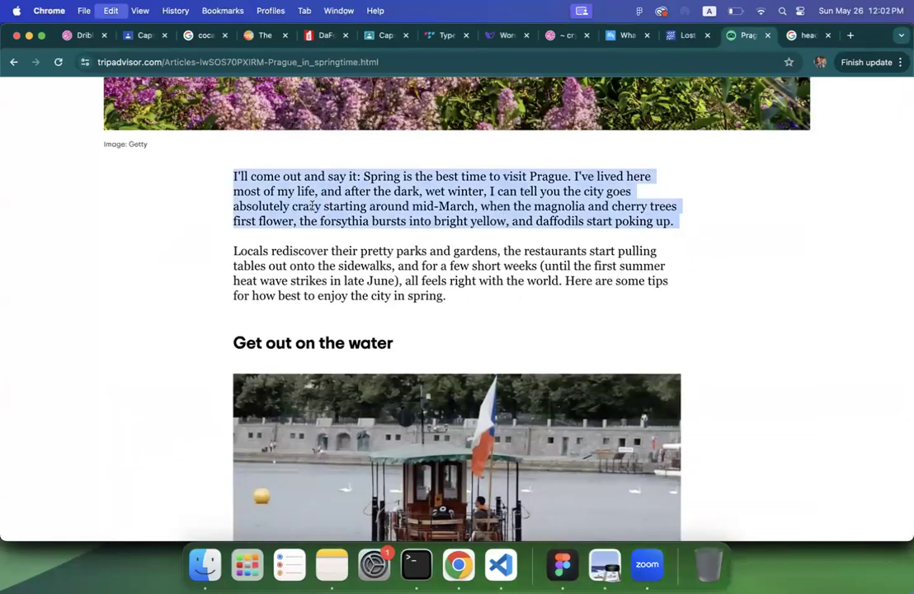
# Switch back to Figma and delete the duplicate "Springtime in Prague" title below the original
pyautogui.click(566, 569)
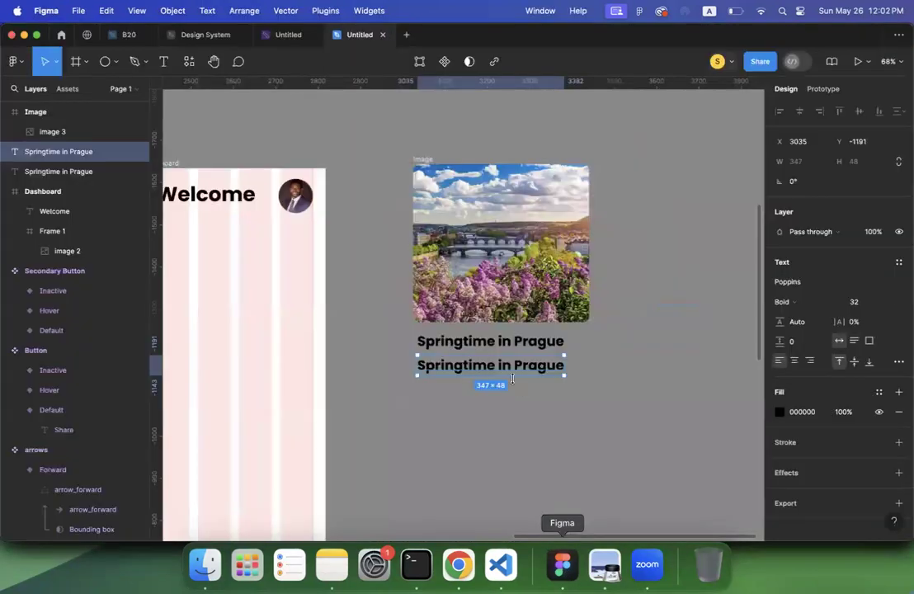
pyautogui.click(531, 430)
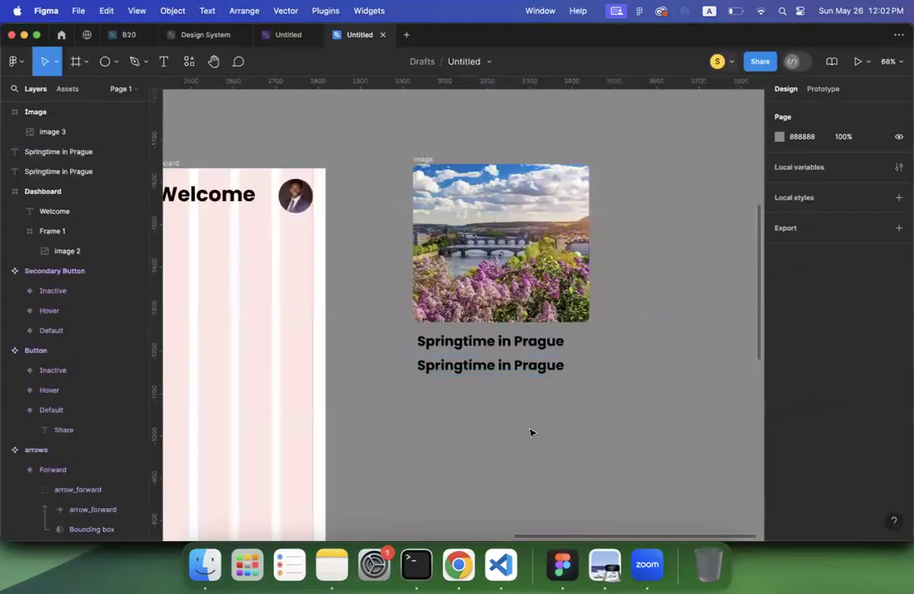
pyautogui.click(521, 370)
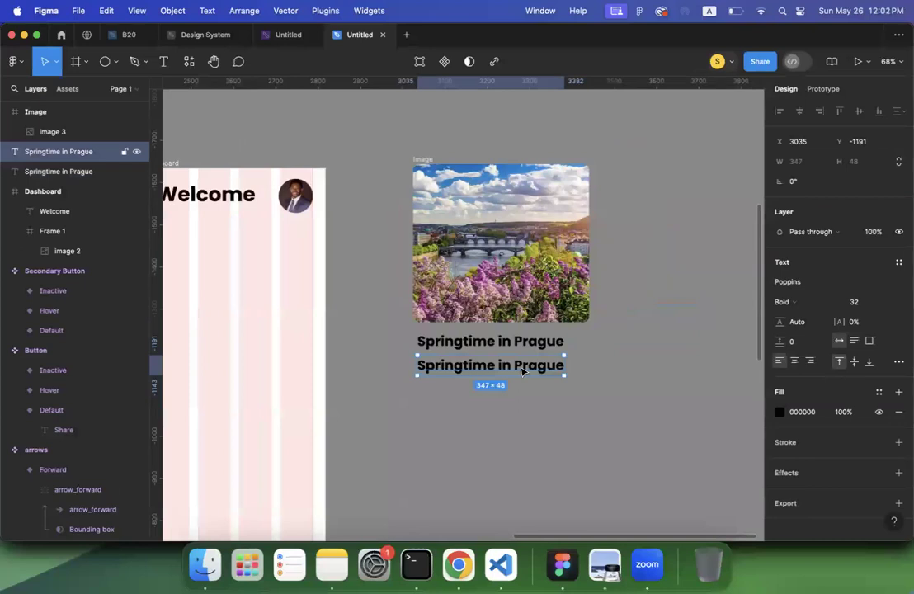
pyautogui.press('Delete')
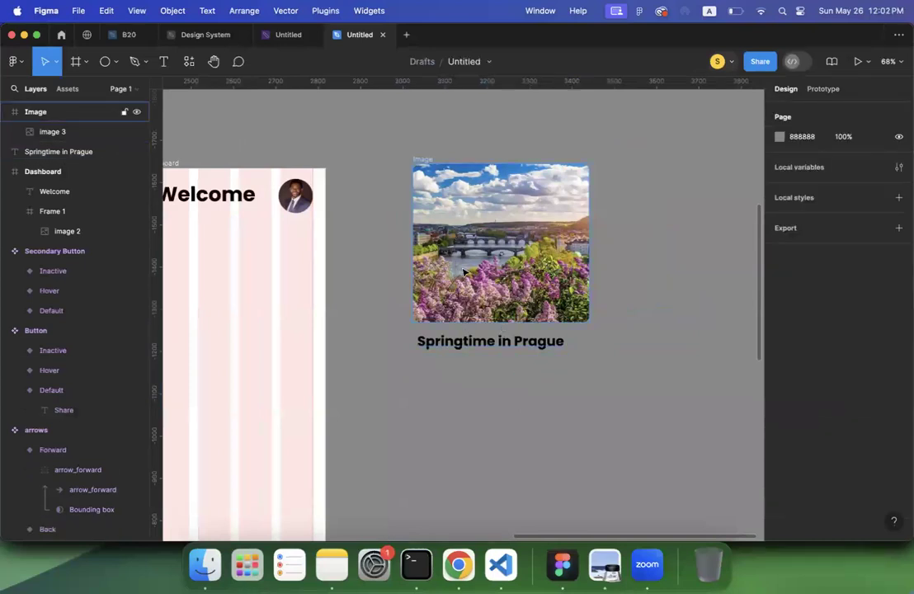
# Add a text box about 479 × 225 below the "Springtime in Prague" title and paste the copied article paragraph into it
pyautogui.hscroll(-3, 464, 272)
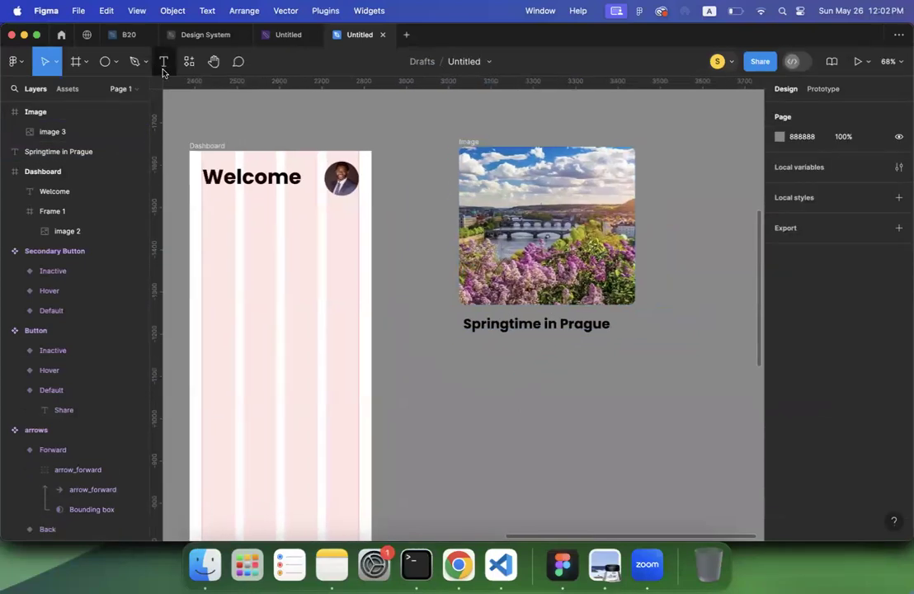
pyautogui.click(162, 62)
pyautogui.moveTo(462, 344); pyautogui.dragTo(665, 443)
pyautogui.press('super+v')
pyautogui.press('super+a')
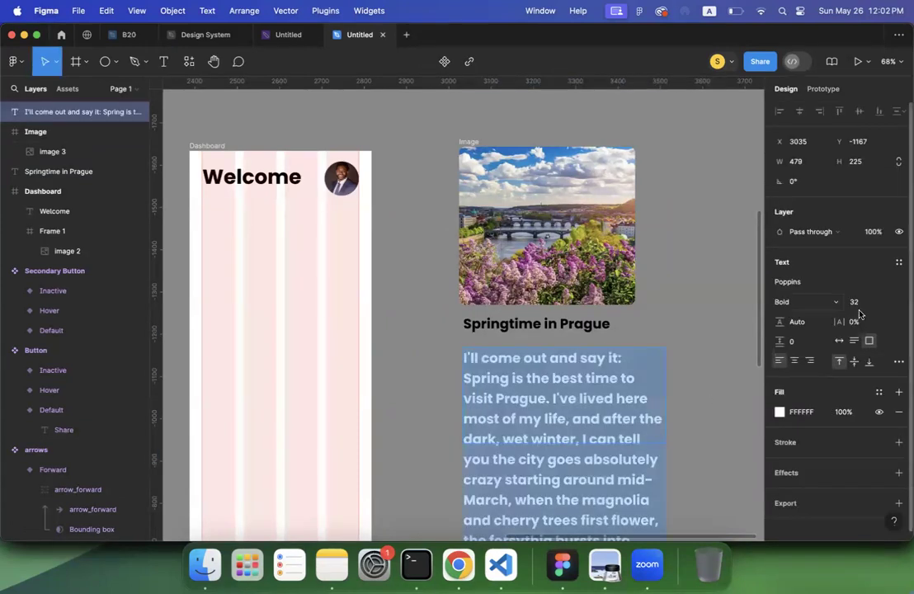
# Set the pasted paragraph's font size to 16 and its weight to Regular
pyautogui.click(889, 302)
pyautogui.click(862, 256)
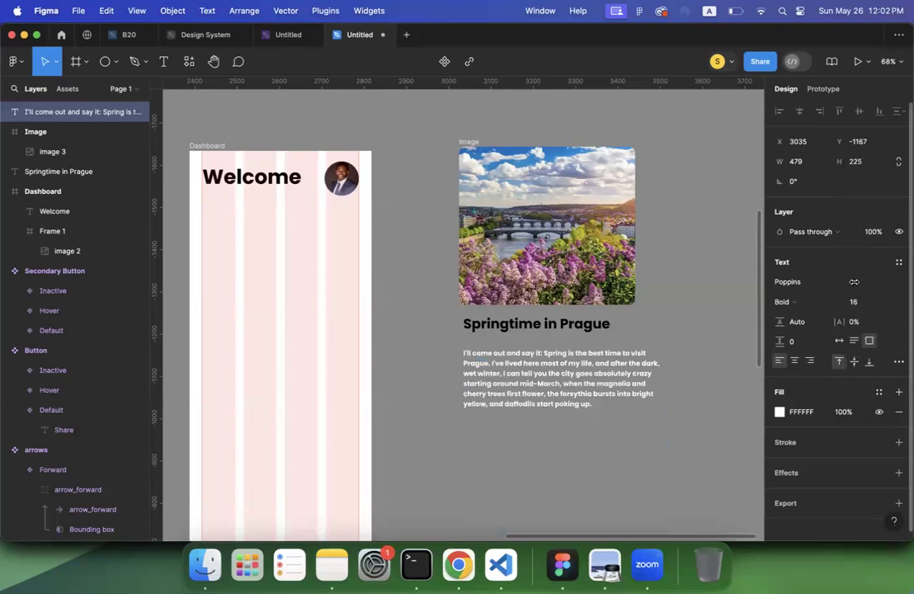
pyautogui.click(788, 302)
pyautogui.click(800, 259)
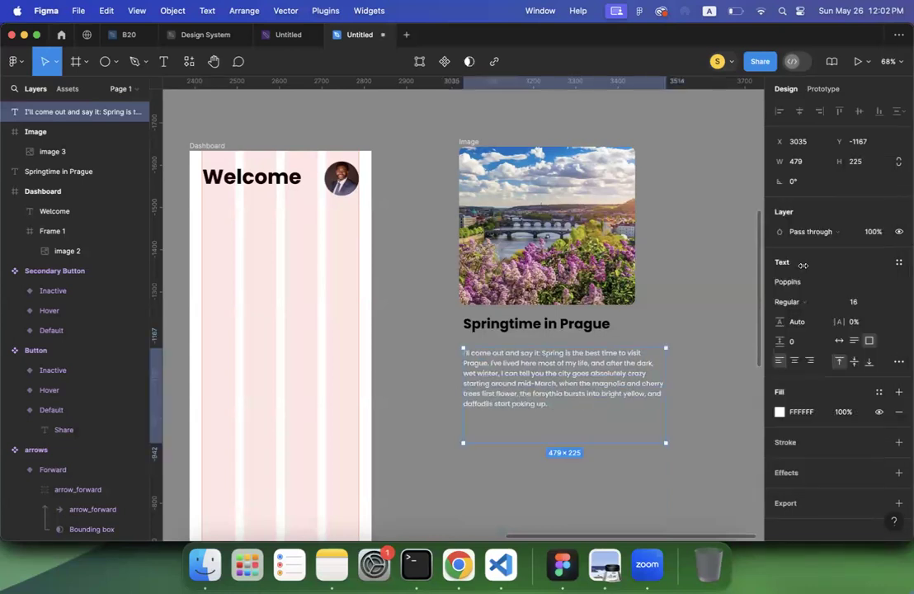
# Move the Prague image frame into the Dashboard below the Welcome header at X 30, Y 150 and resize it to 370 × 370
pyautogui.hscroll(-3, 495, 272)
pyautogui.click(35, 131)
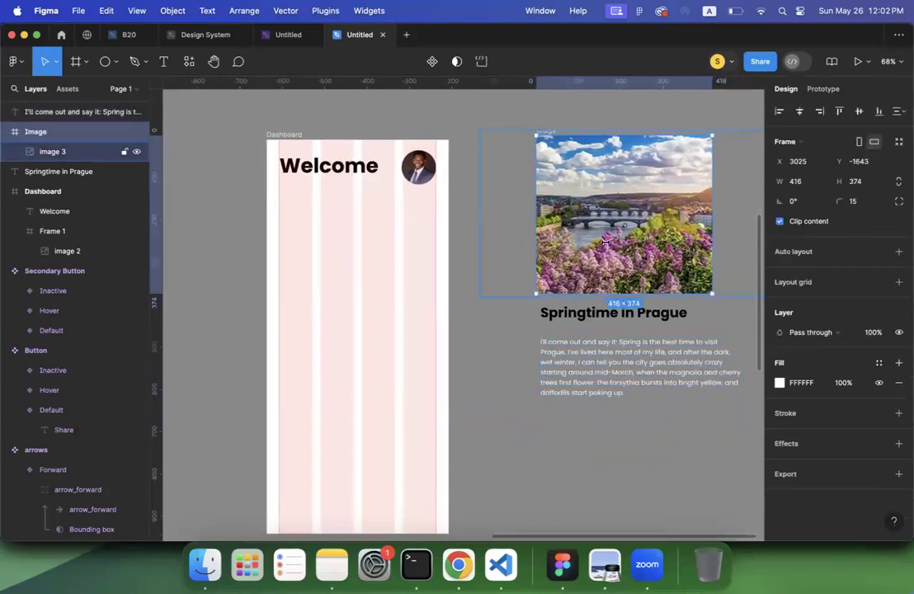
pyautogui.moveTo(595, 195); pyautogui.dragTo(338, 262)
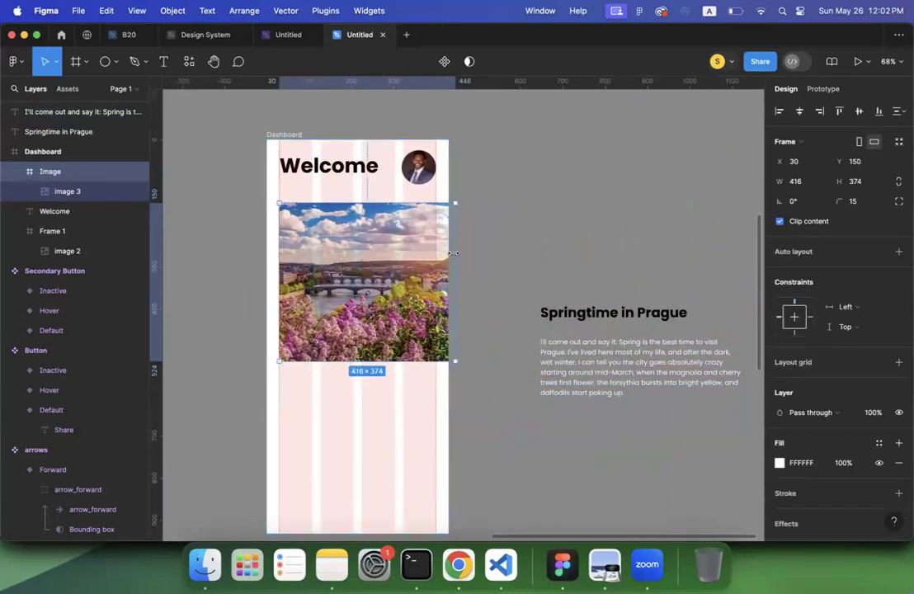
pyautogui.moveTo(449, 255); pyautogui.dragTo(435, 255)
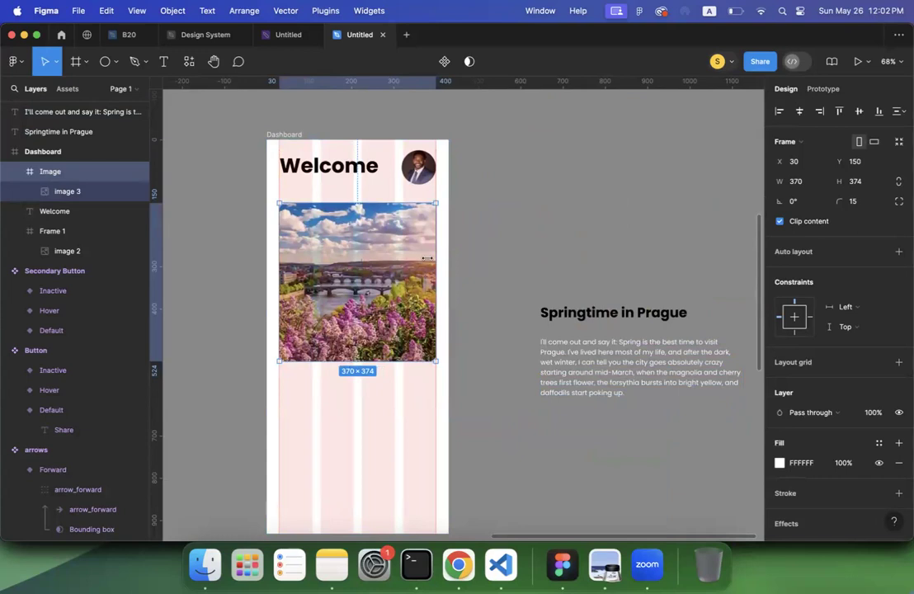
pyautogui.click(868, 187)
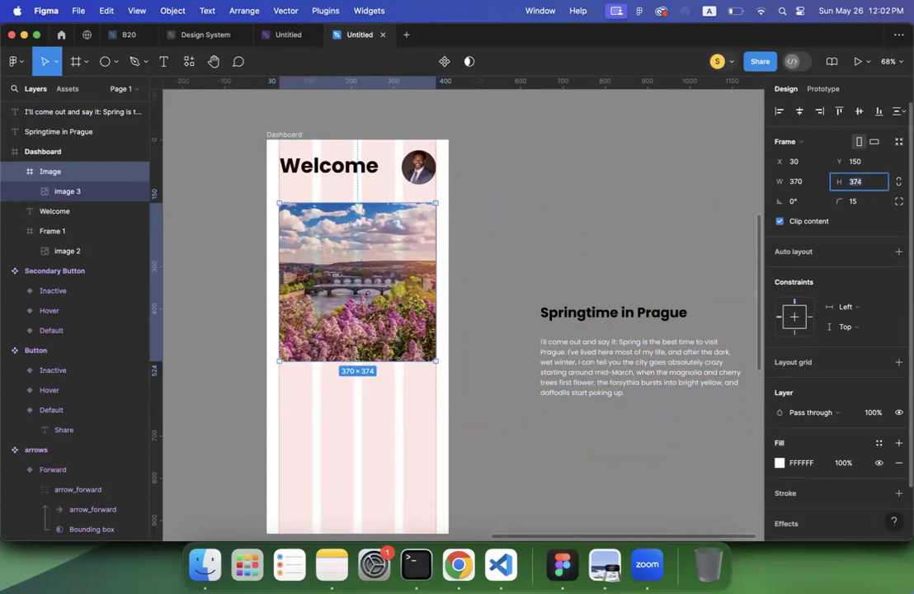
pyautogui.write('370')
pyautogui.press('Return')
# Shift the Prague photo to the left inside its image frame
pyautogui.doubleClick(380, 253)
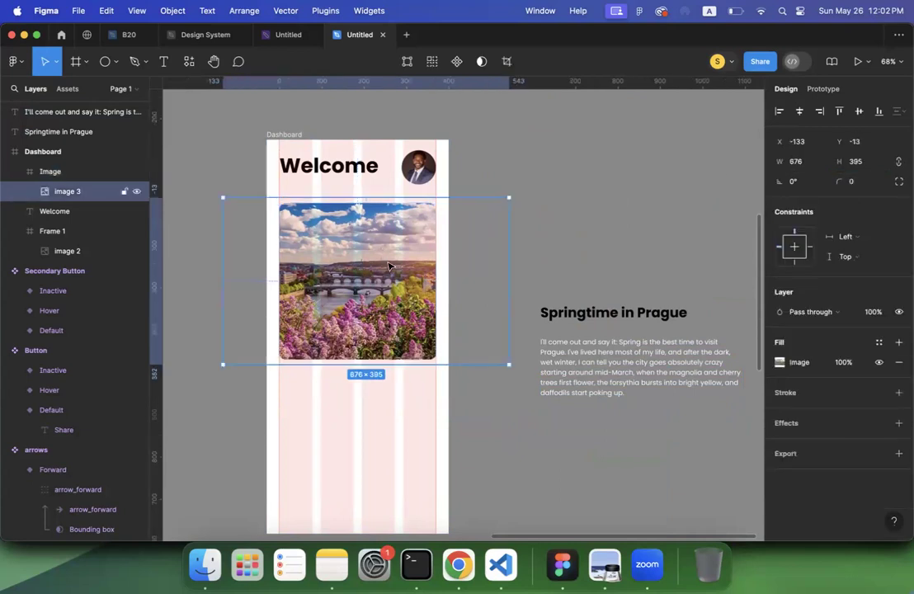
pyautogui.hotkey('shift', 'Left')
pyautogui.hotkey('shift', 'Left')
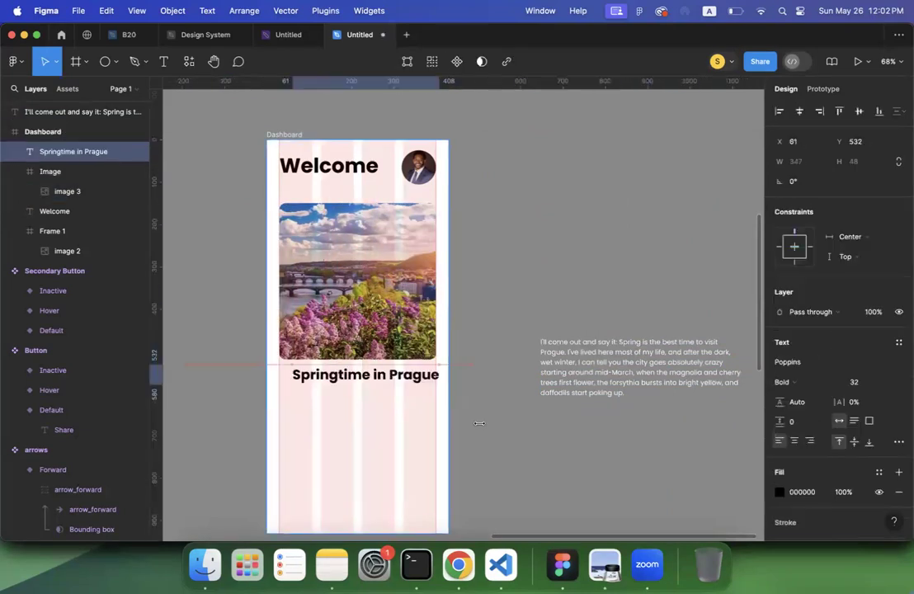
# Position the "Springtime in Prague" title below the Dashboard image at X 30, Y 541
pyautogui.moveTo(492, 423); pyautogui.dragTo(479, 423)
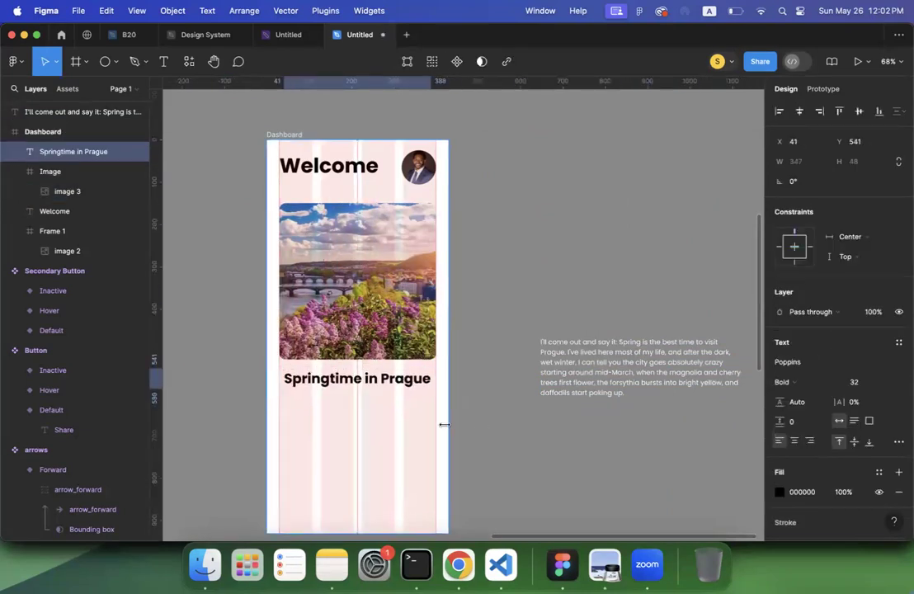
pyautogui.hotkey('shift', 'Up')
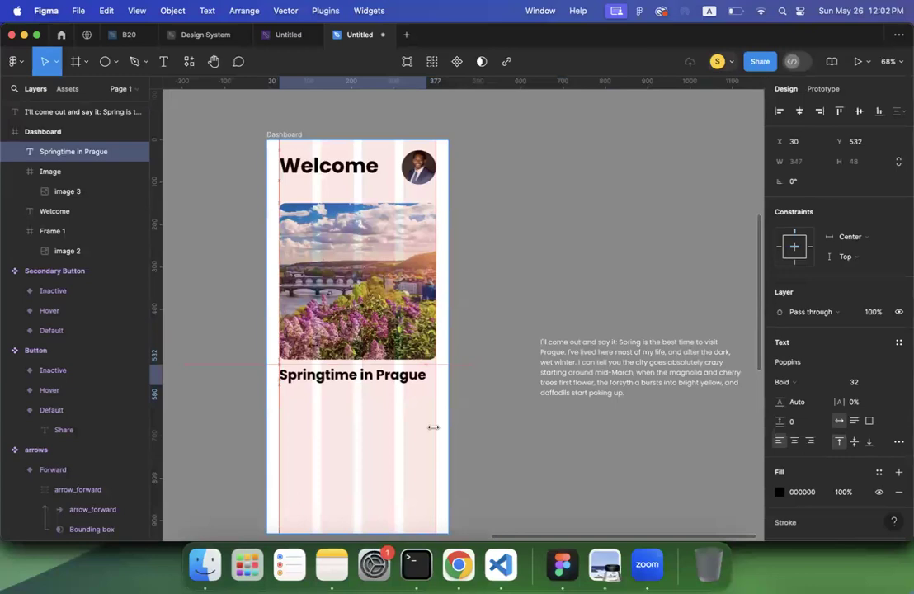
pyautogui.hotkey('shift', 'Down')
pyautogui.press('Up')
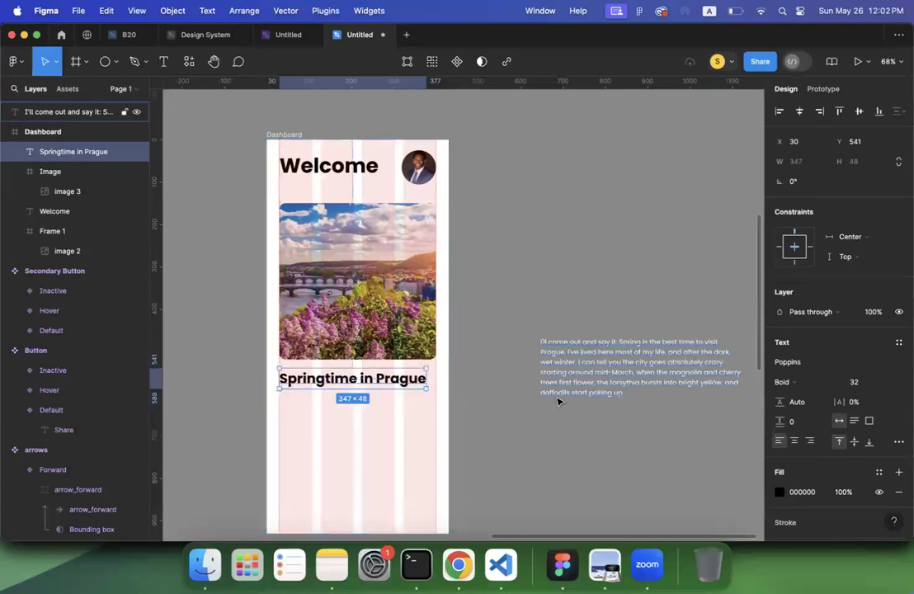
# Recolour the article paragraph to black (000000) and place it in the Dashboard below the title at X 30, Y 610
pyautogui.moveTo(559, 401); pyautogui.dragTo(375, 421)
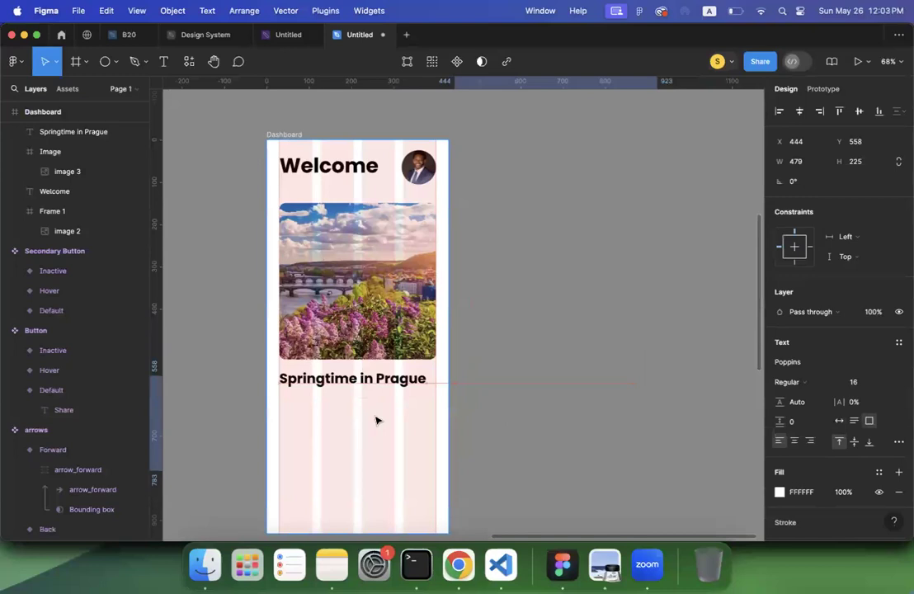
pyautogui.press('super+z')
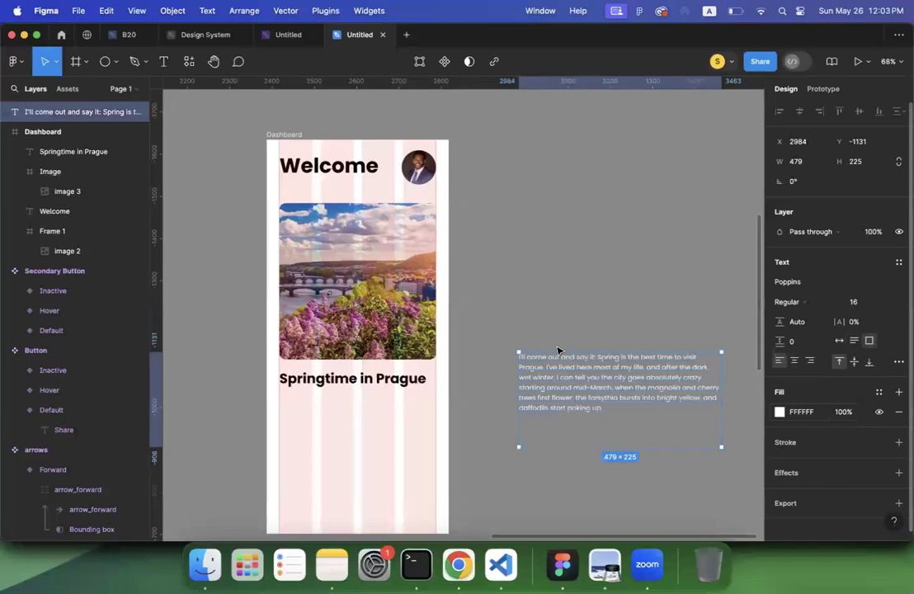
pyautogui.click(608, 338)
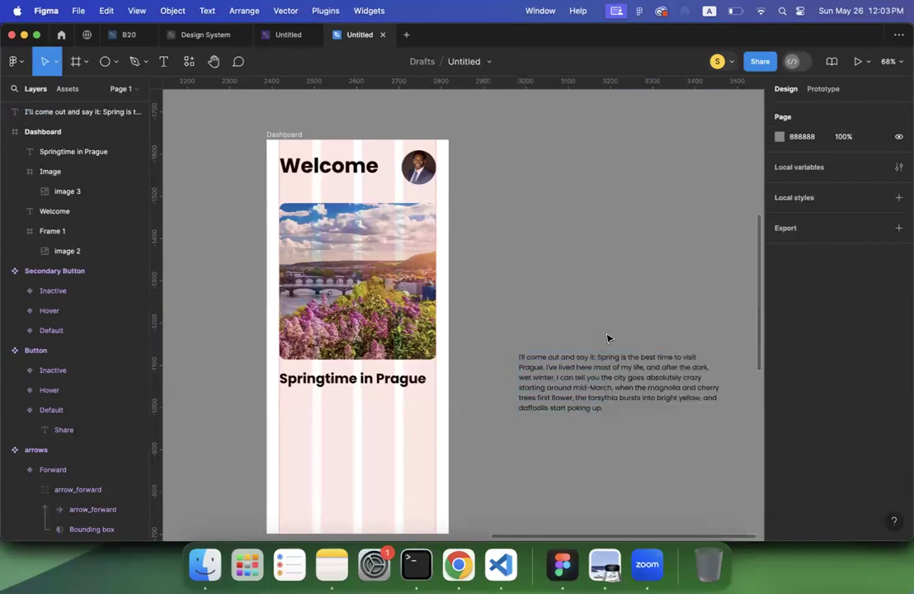
pyautogui.moveTo(607, 373); pyautogui.dragTo(392, 404)
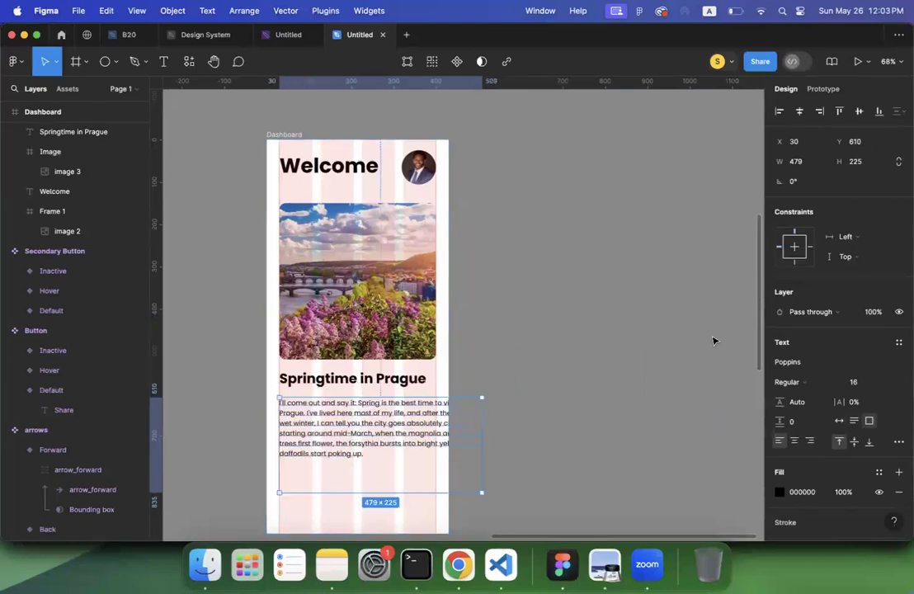
# Resize the paragraph's text box to 370 × 203 so it fits the Dashboard's layout columns
pyautogui.moveTo(482, 446); pyautogui.dragTo(449, 445)
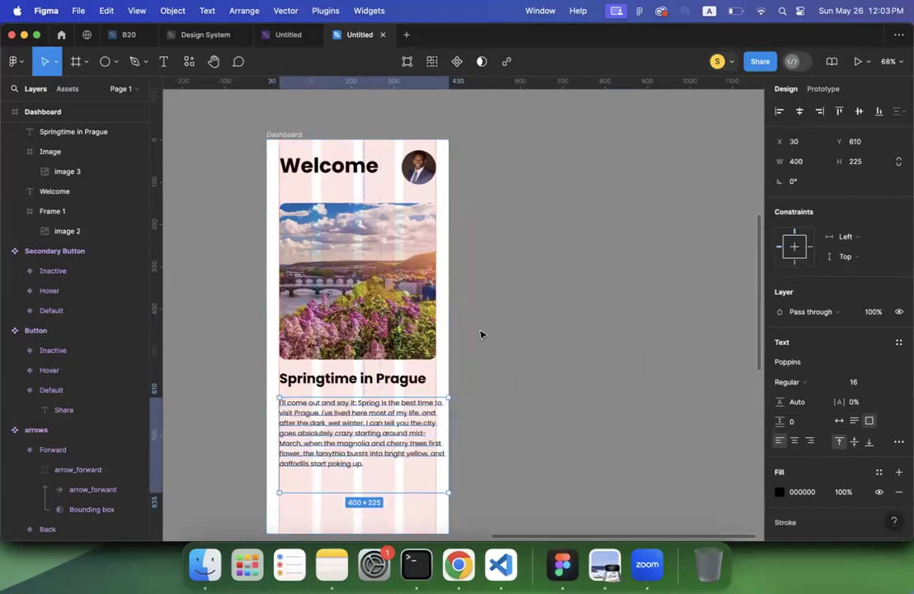
pyautogui.moveTo(449, 446); pyautogui.dragTo(436, 445)
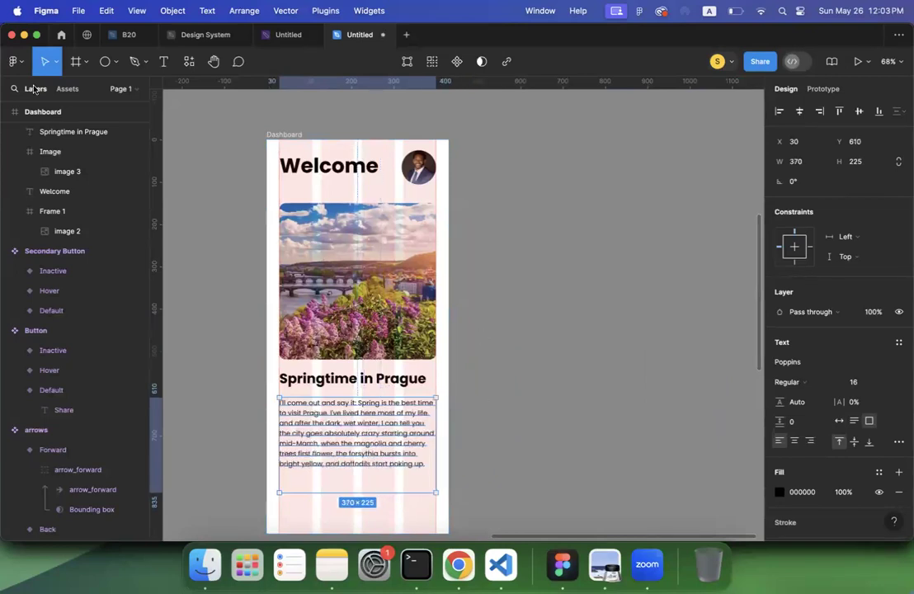
pyautogui.scroll(-2, 540, 236)
pyautogui.moveTo(388, 412); pyautogui.dragTo(388, 403)
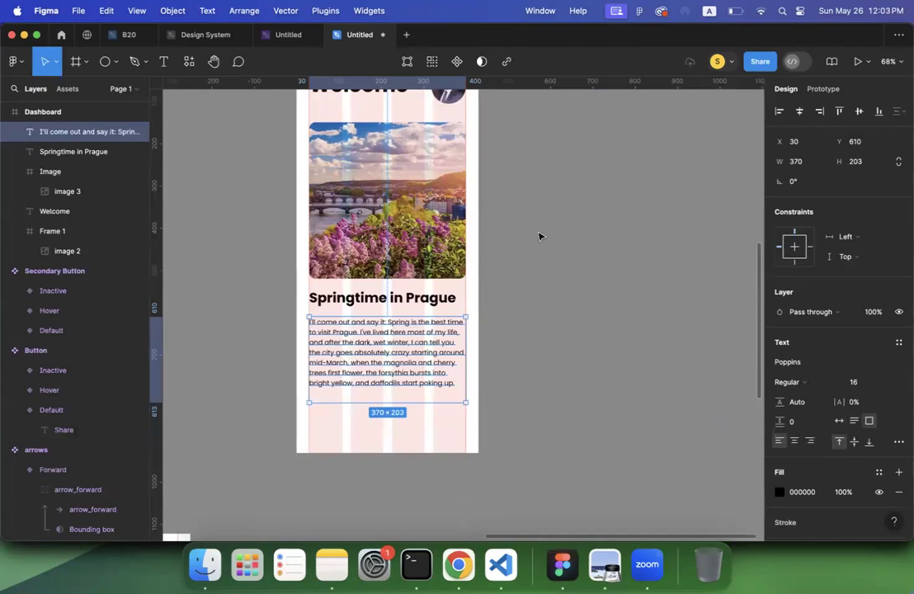
# Place a Share button component below the paragraph and centre it horizontally in the Dashboard
pyautogui.click(553, 263)
pyautogui.scroll(-5, 553, 262)
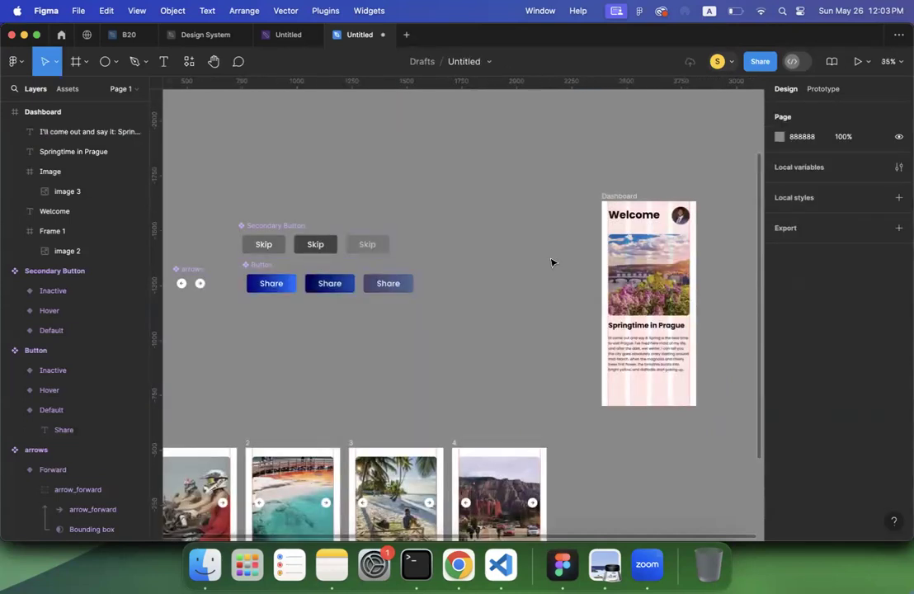
pyautogui.click(34, 116)
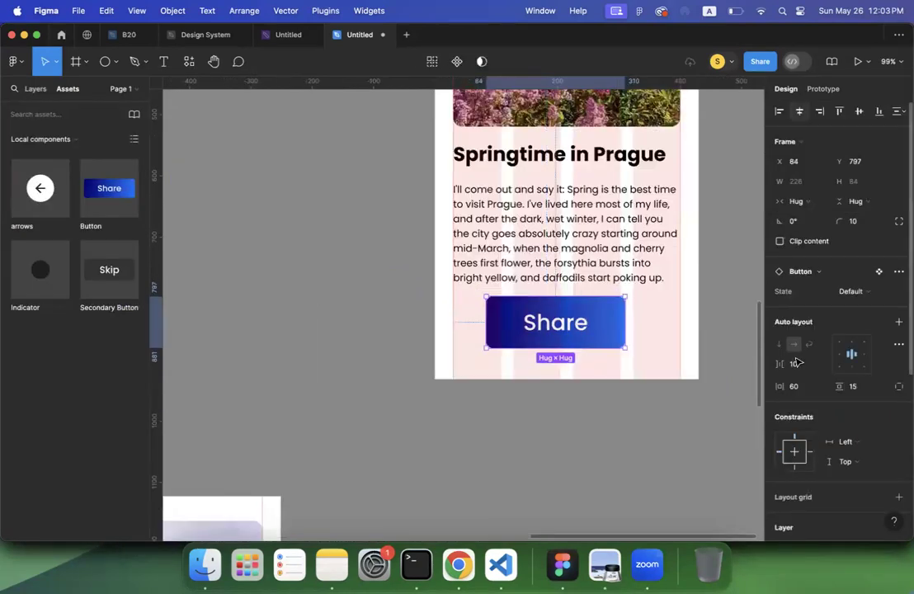
pyautogui.hotkey('alt', 'h')
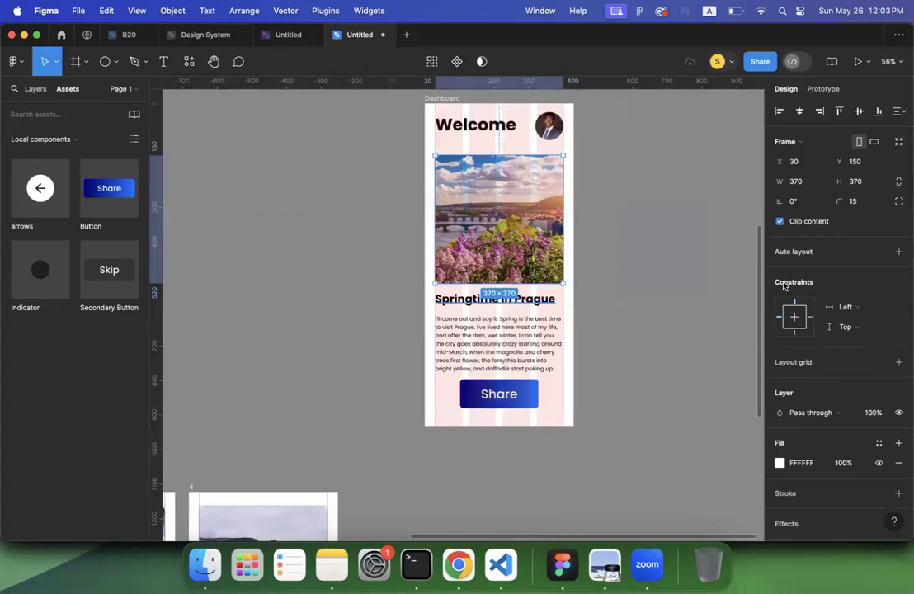
# Take the image, title, paragraph and Share button out of the Dashboard and place them together on the empty canvas beside it
pyautogui.press('super+z')
pyautogui.press('super+z')
pyautogui.press('super+z')
pyautogui.press('super+z')
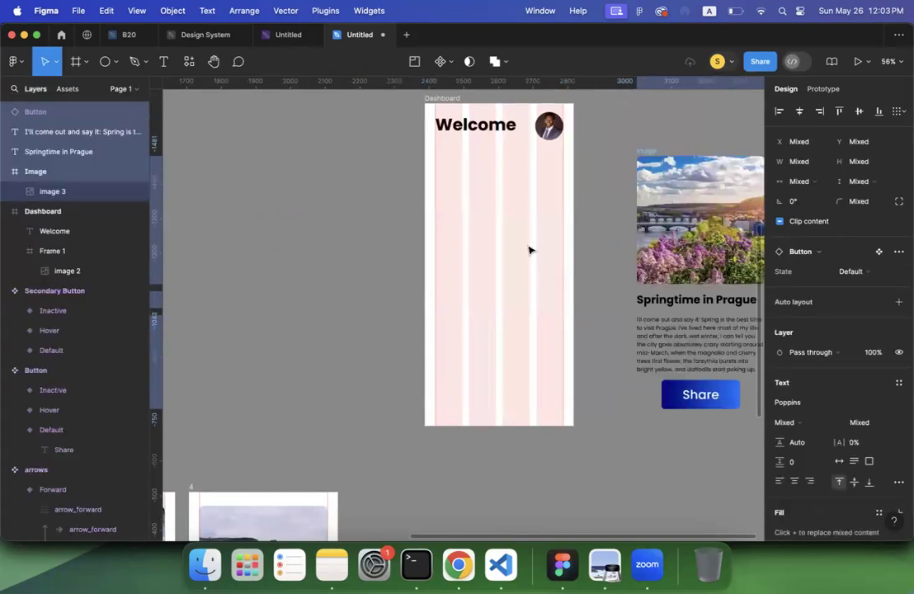
pyautogui.hscroll(5, 492, 255)
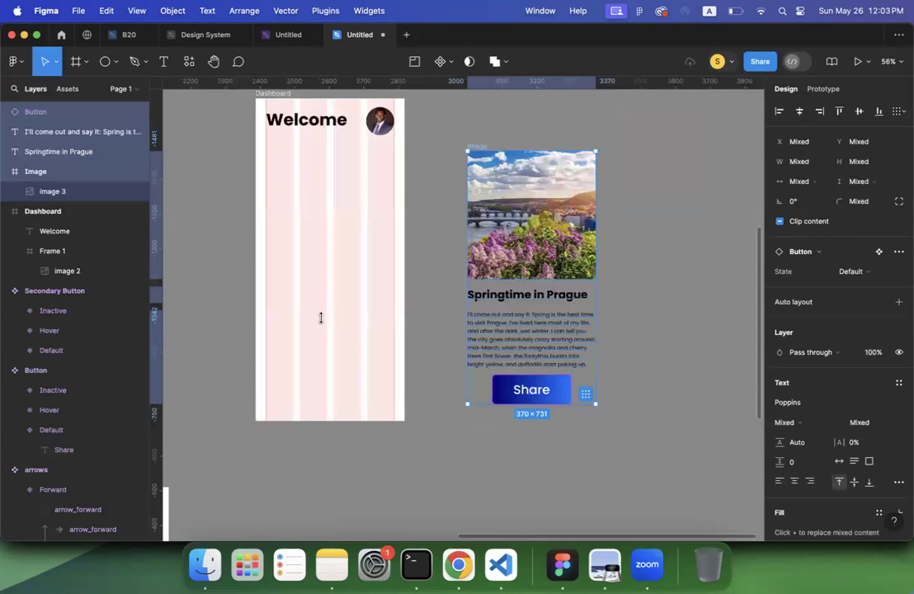
# Wrap the selected elements in a frame named Card, with a white FFFFFF fill and a corner radius of 15
pyautogui.rightClick(524, 343)
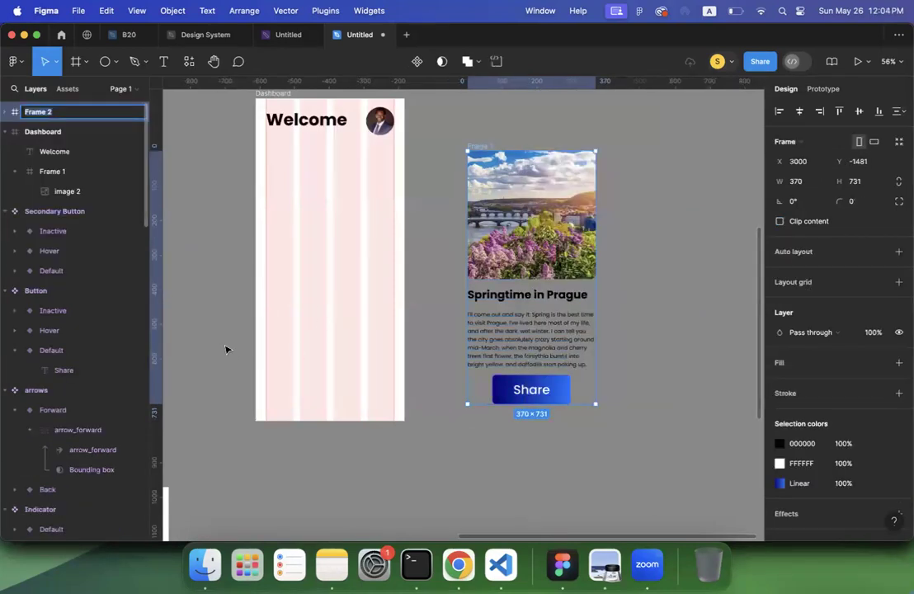
pyautogui.write('Card')
pyautogui.press('Return')
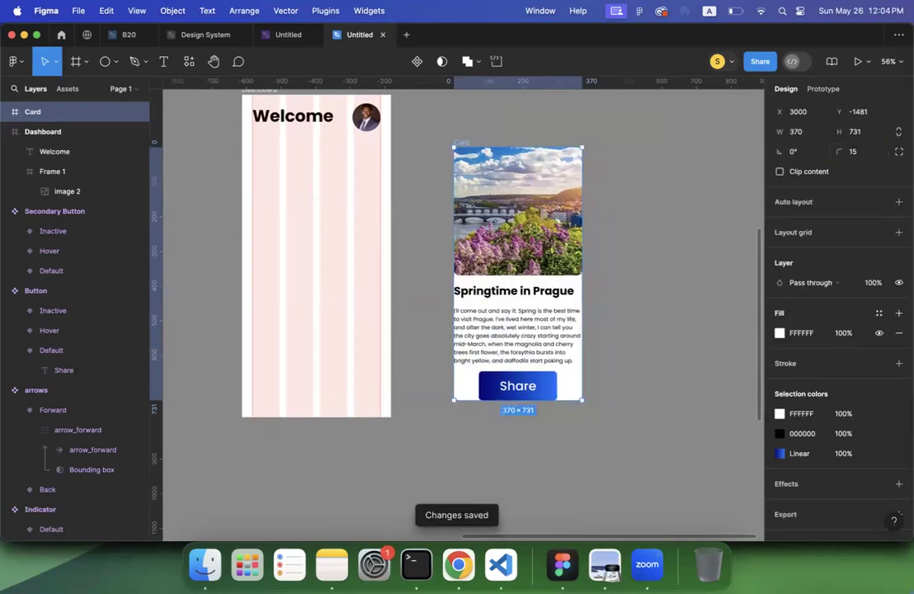
# Square the image's bottom corners and frame the Card's title, paragraph and Share button together as Content
pyautogui.click(518, 210)
pyautogui.click(73, 170)
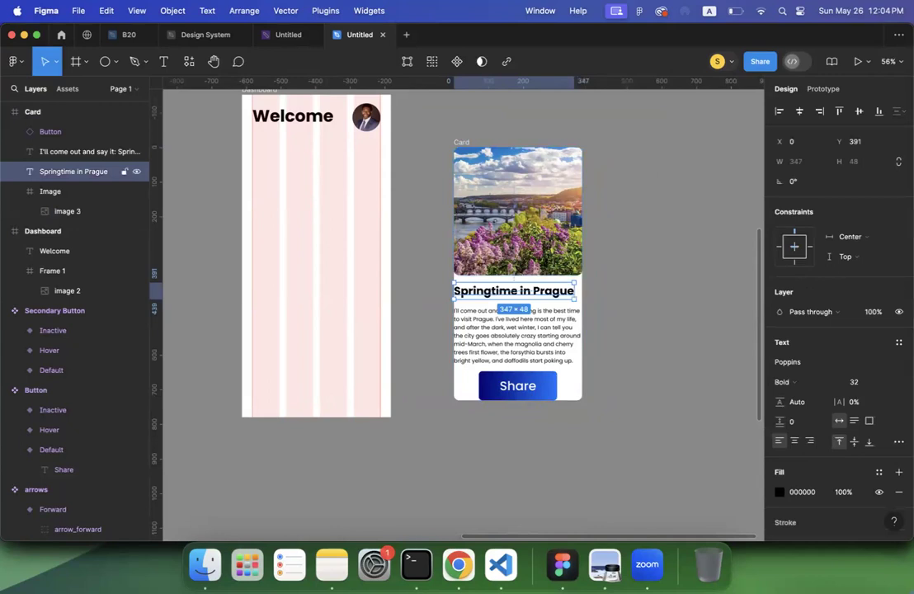
pyautogui.scroll(5, 528, 245)
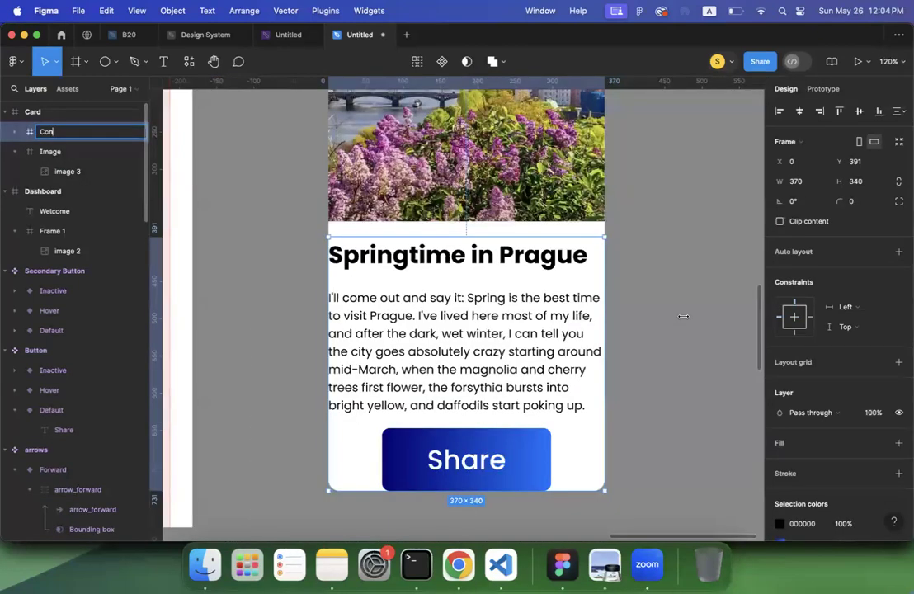
pyautogui.press('Tab')
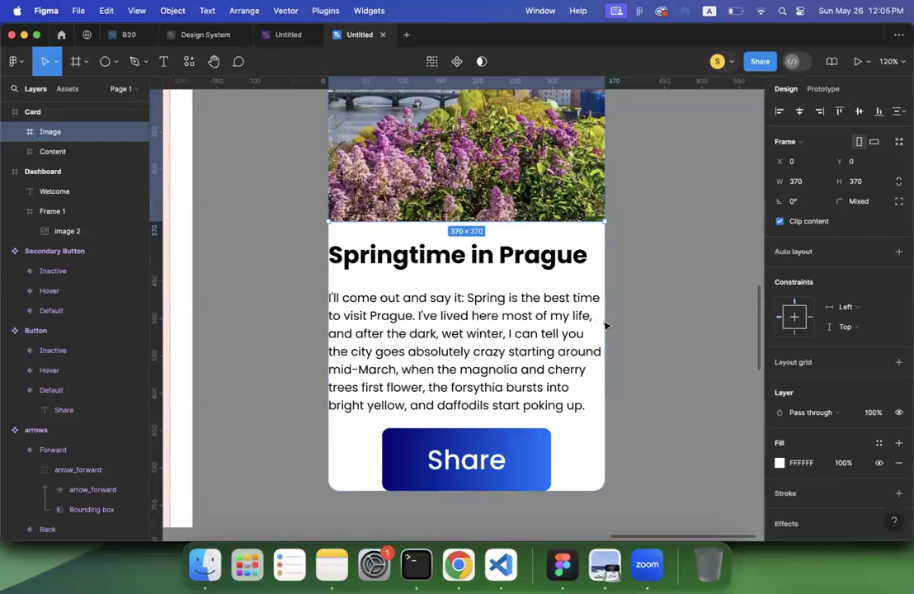
pyautogui.hotkey('shift', 'Tab')
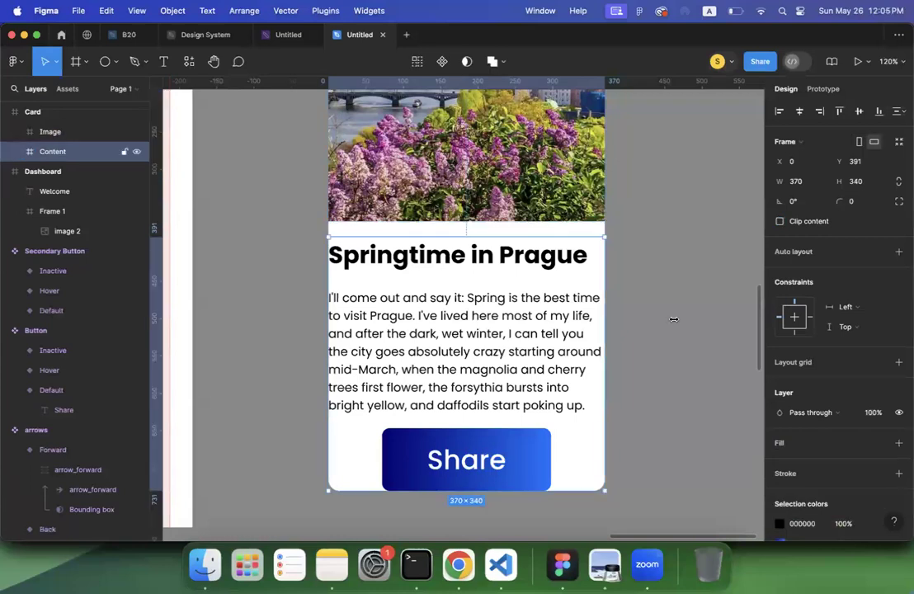
# Apply vertical auto layout to the Content frame with a spacing of 0 and a horizontal padding of 30
pyautogui.hotkey('shift', 'a')
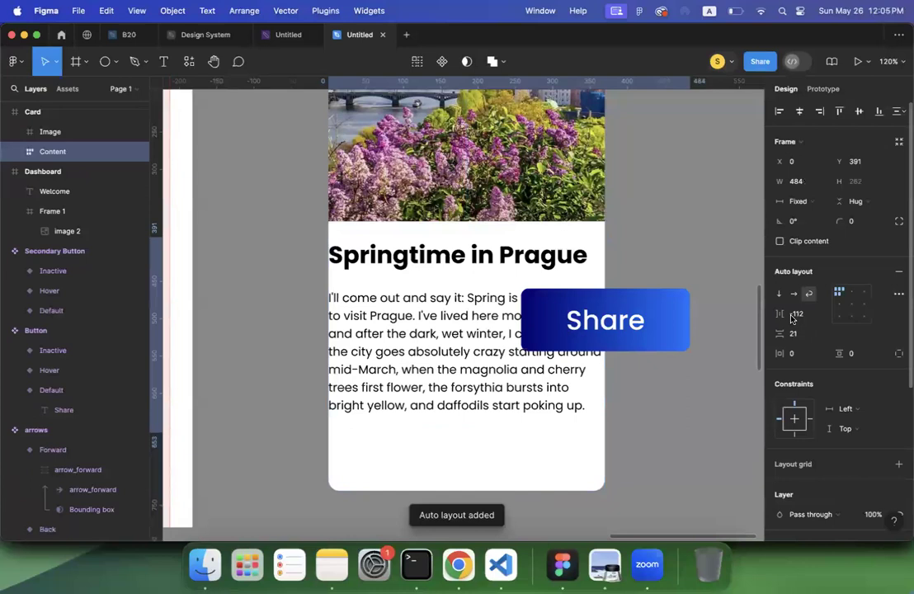
pyautogui.click(779, 294)
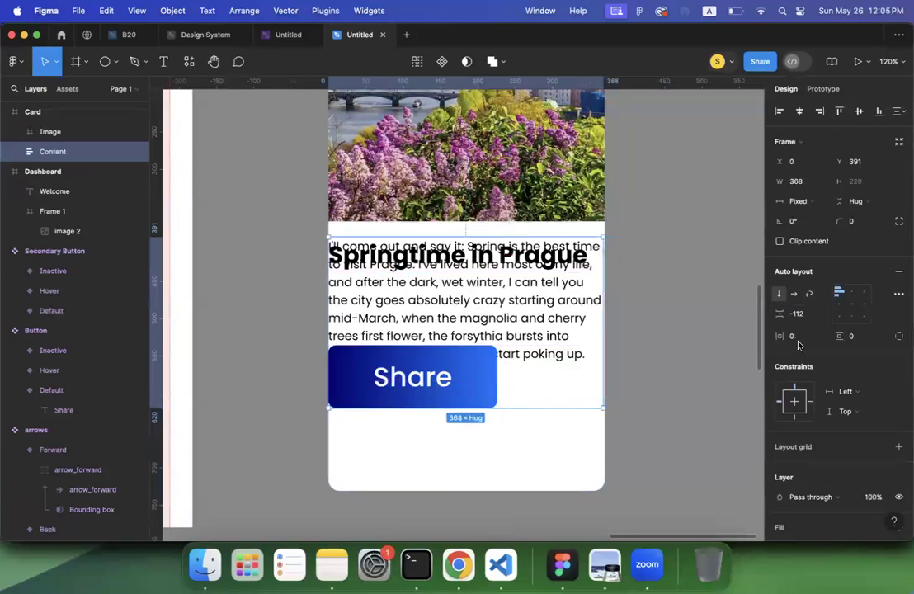
pyautogui.click(796, 314)
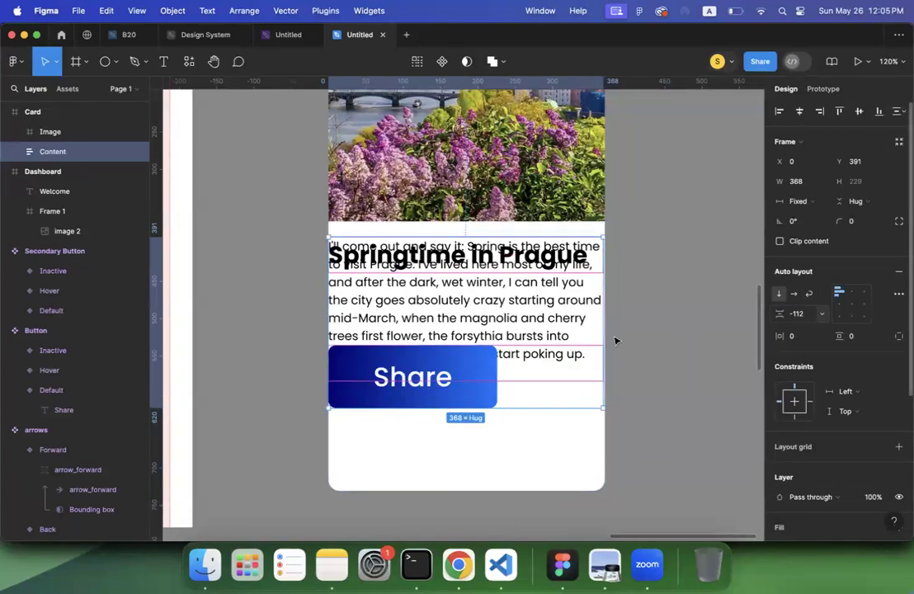
pyautogui.write('0')
pyautogui.press('Return')
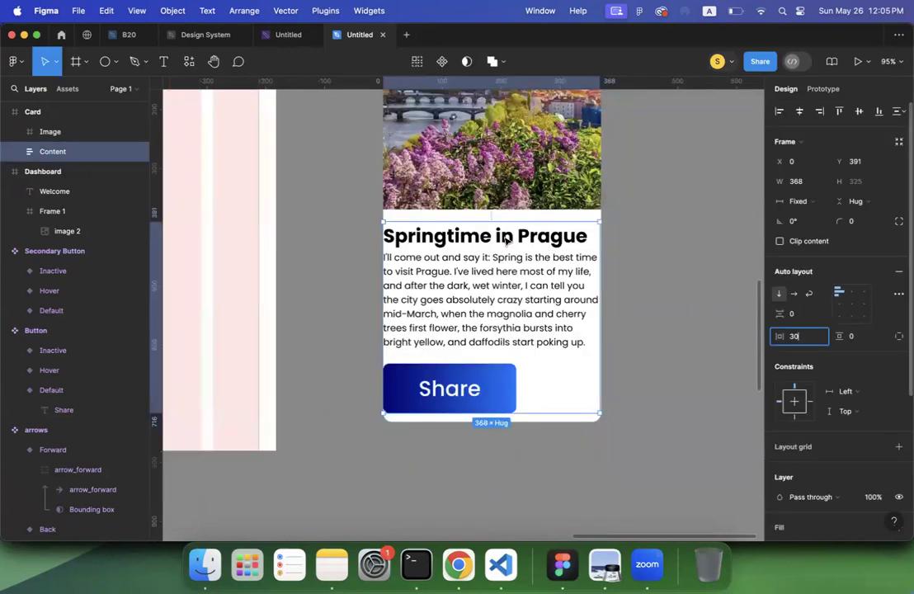
pyautogui.press('Return')
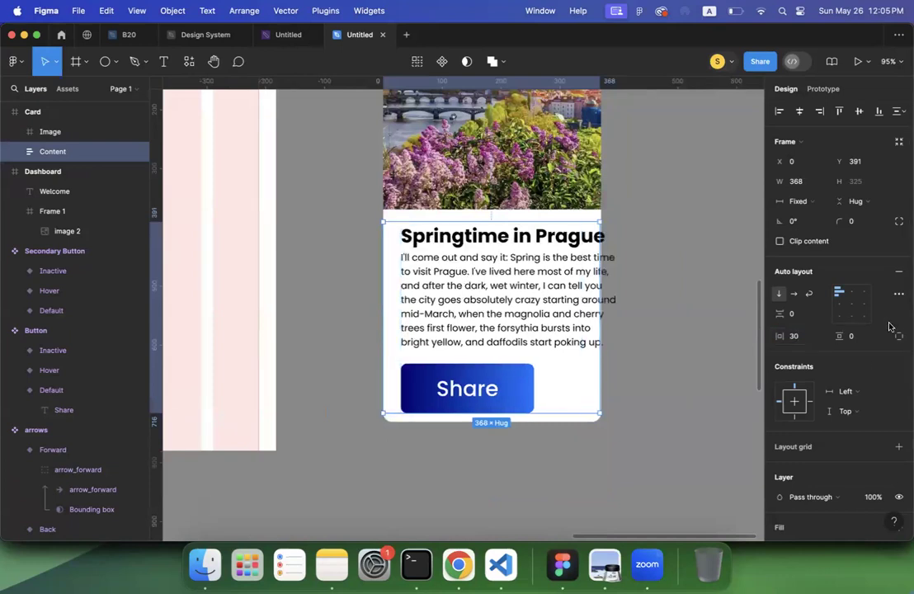
# Set the font size of the Springtime in Prague title to 24 and of the paragraph below it to 14
pyautogui.click(469, 242)
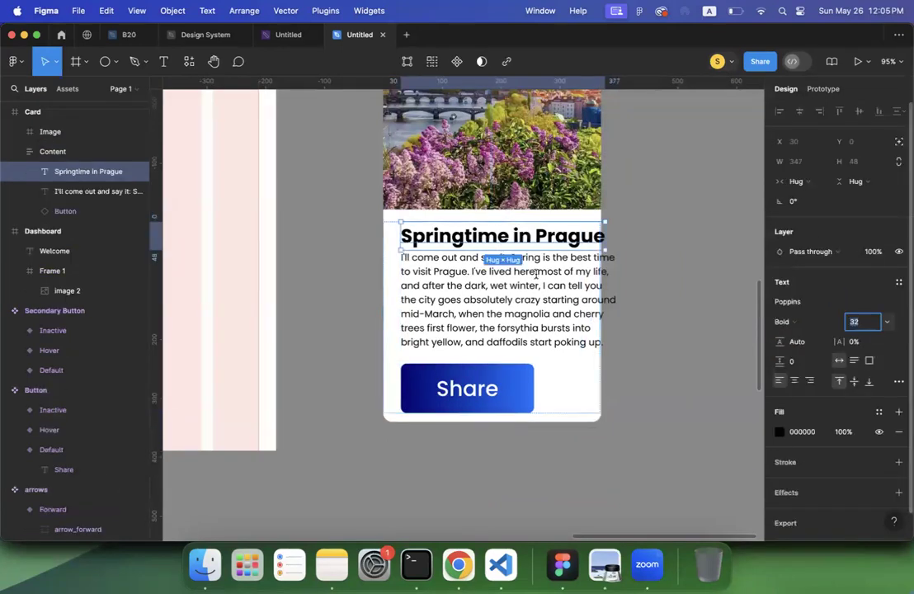
pyautogui.write('24')
pyautogui.press('Return')
pyautogui.press('Tab')
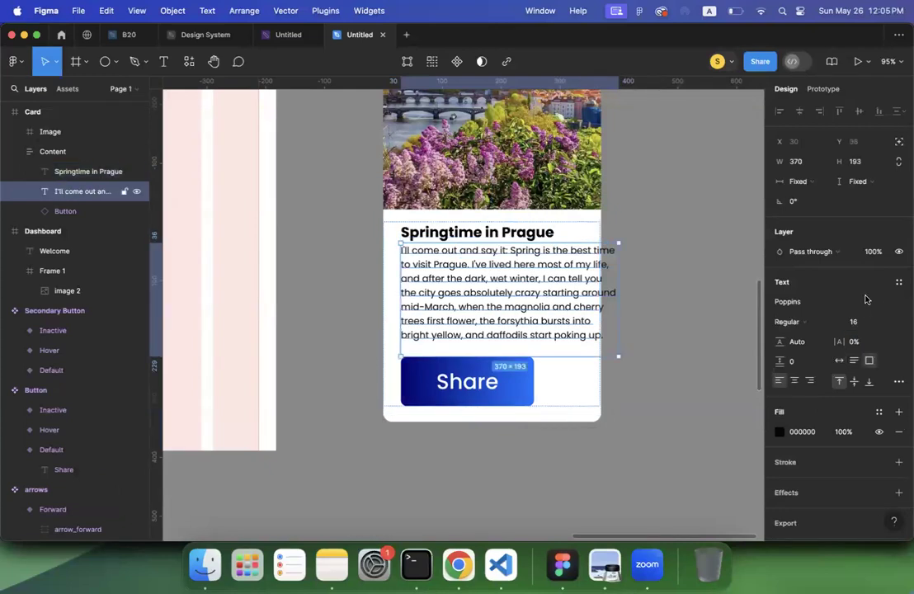
pyautogui.press('Return')
pyautogui.press('super+z')
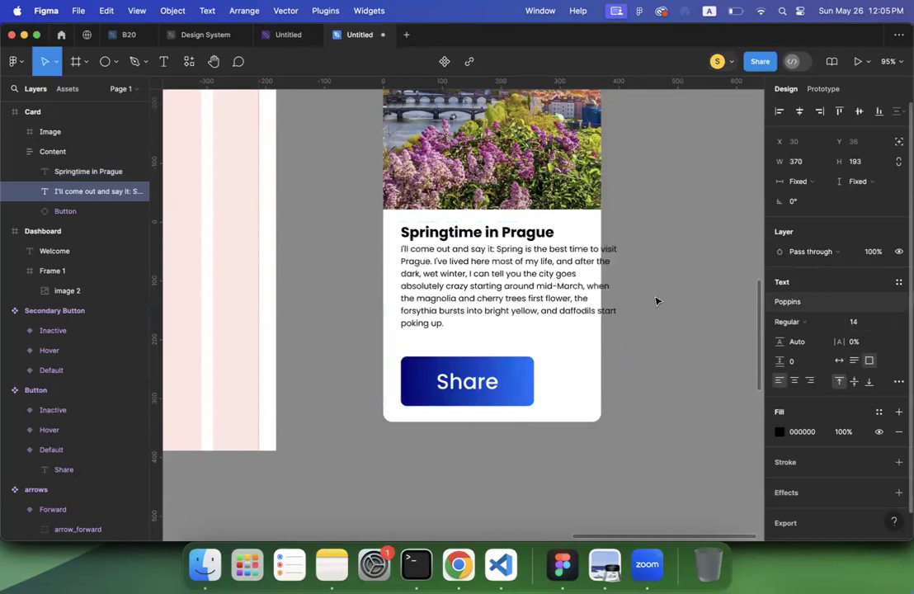
# Try narrowing the paragraph's text box by hand to about 299 wide, and undo the resizing
pyautogui.click(657, 302)
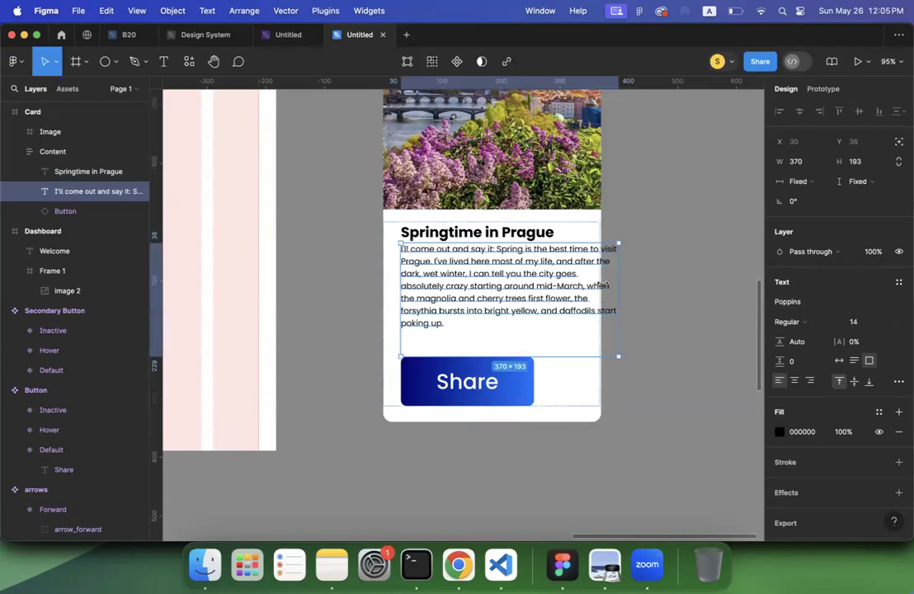
pyautogui.moveTo(603, 284); pyautogui.dragTo(594, 307)
pyautogui.click(595, 306)
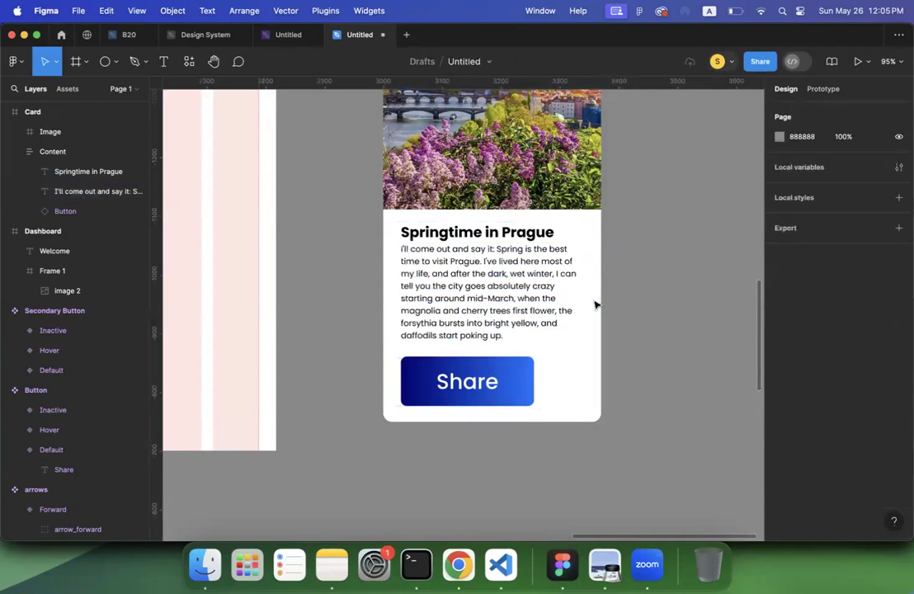
pyautogui.doubleClick(573, 306)
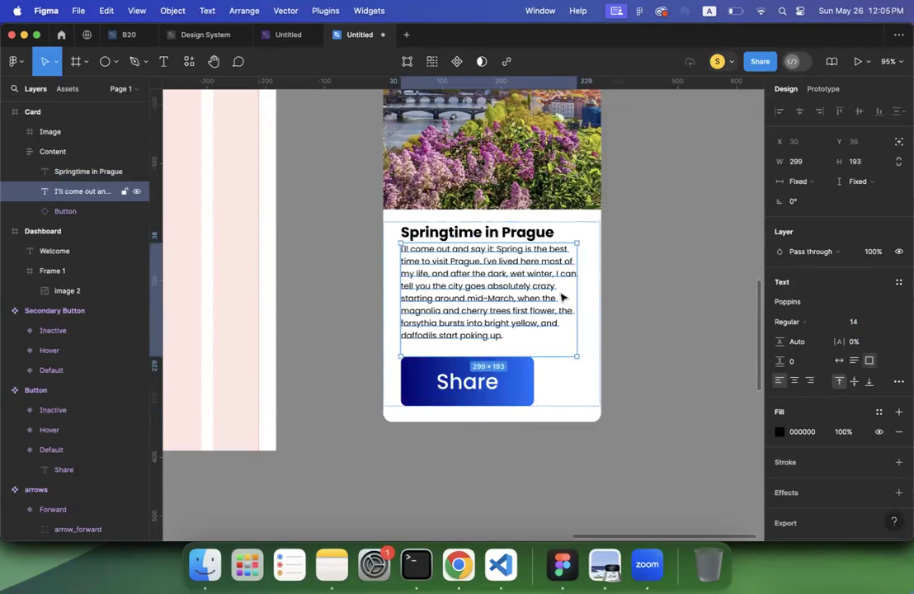
pyautogui.press('super+z')
pyautogui.press('super+z')
pyautogui.press('super+z')
pyautogui.press('super+z')
pyautogui.press('super+z')
pyautogui.press('super+z')
pyautogui.press('shift+super+z')
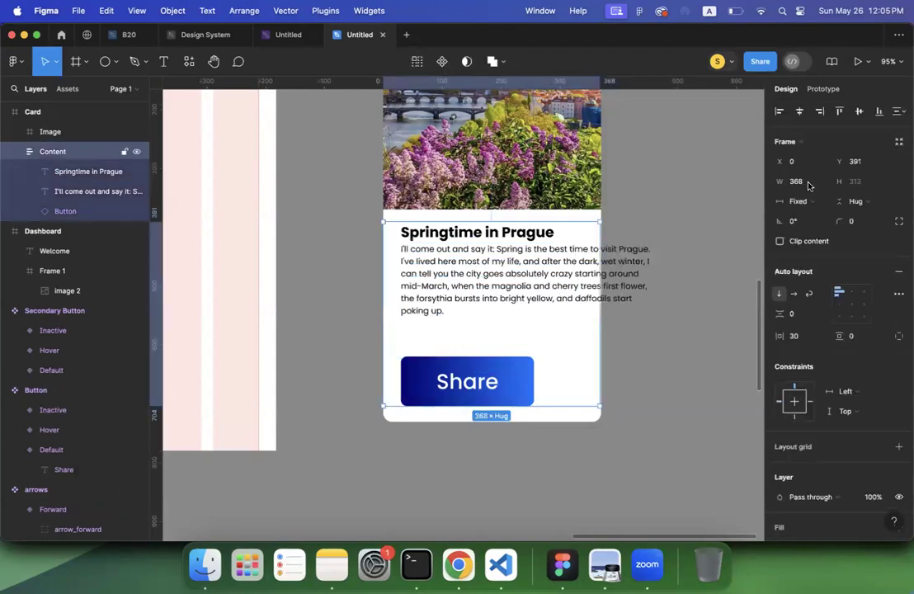
pyautogui.press('shift+super+z')
# Set the width of both the paragraph and the Springtime in Prague title to Fill container within Content
pyautogui.click(807, 182)
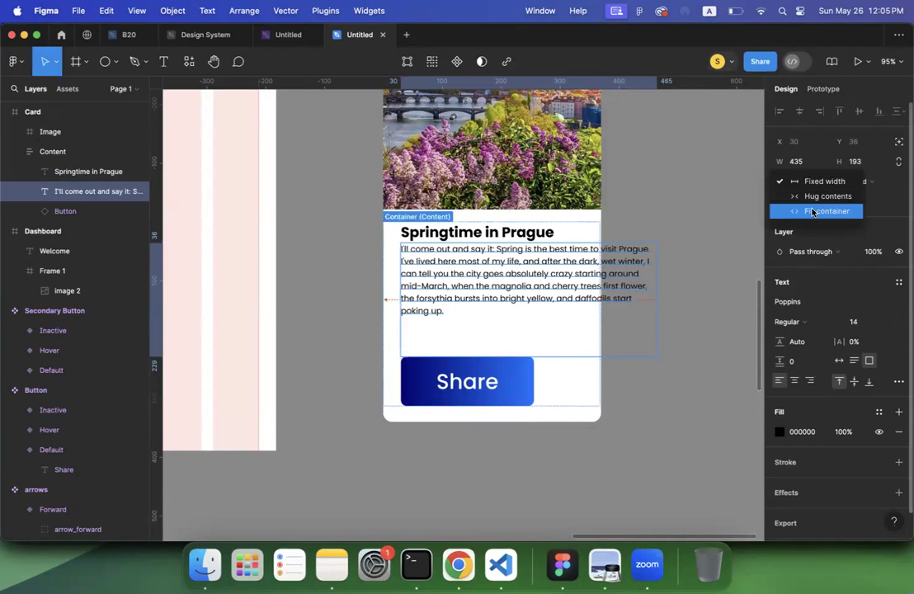
pyautogui.click(812, 212)
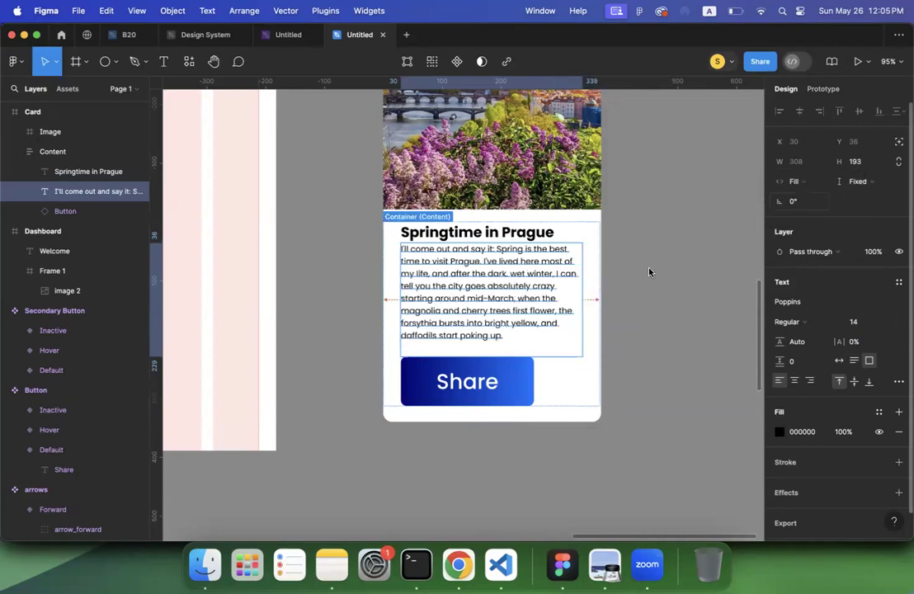
pyautogui.click(795, 181)
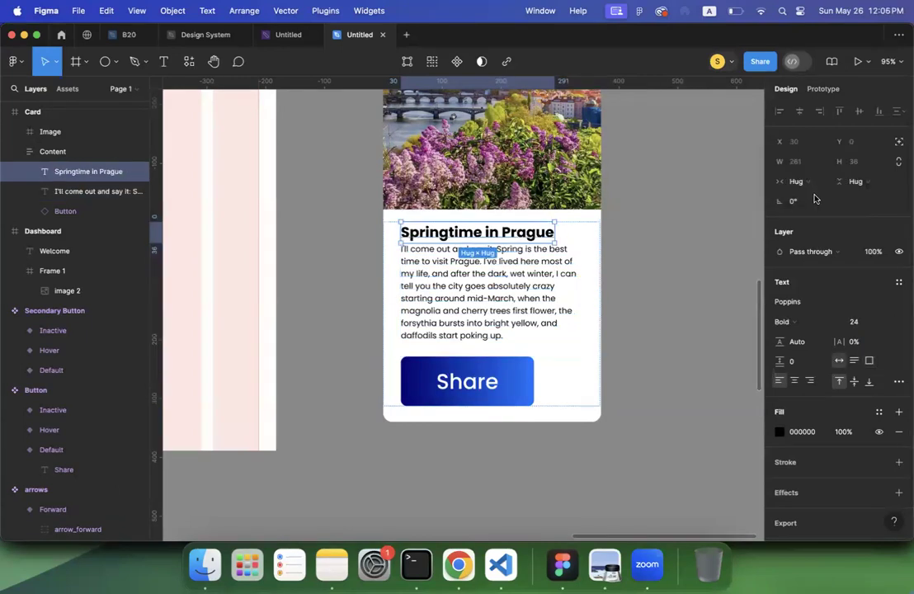
pyautogui.click(796, 181)
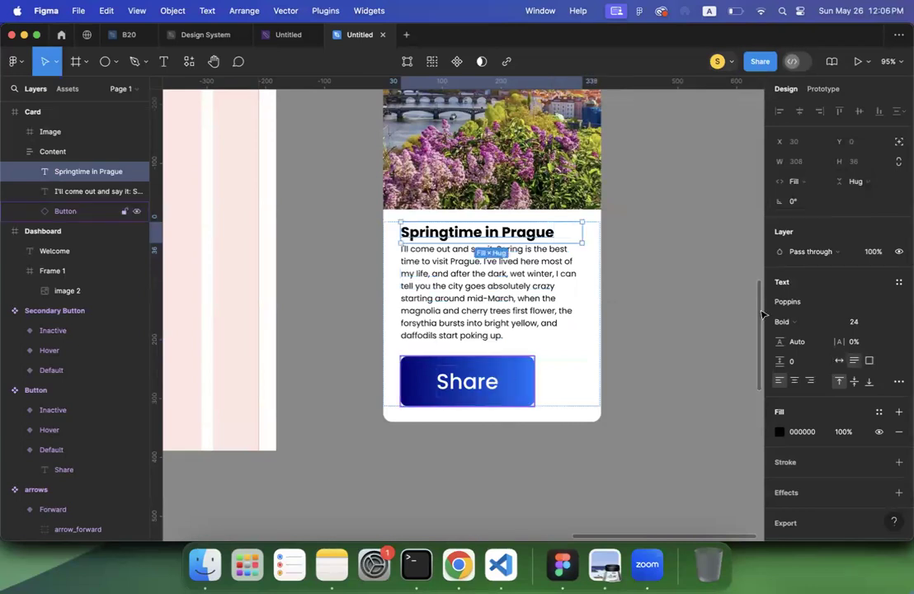
pyautogui.click(489, 381)
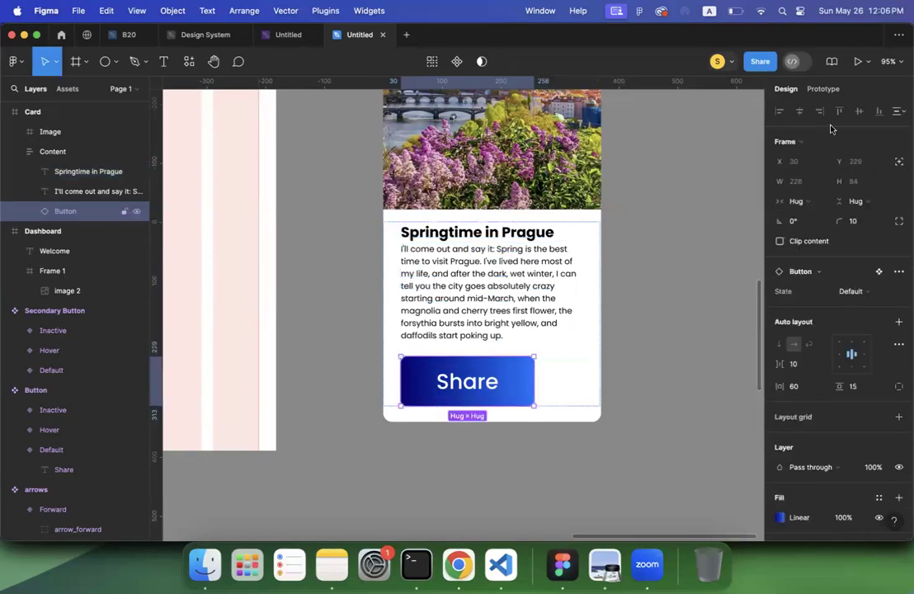
pyautogui.click(643, 397)
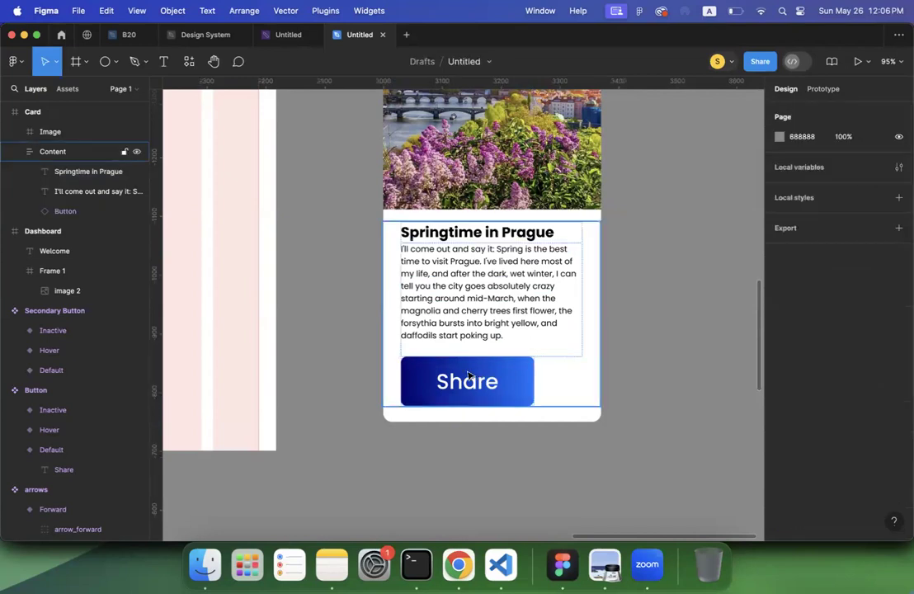
pyautogui.click(468, 375)
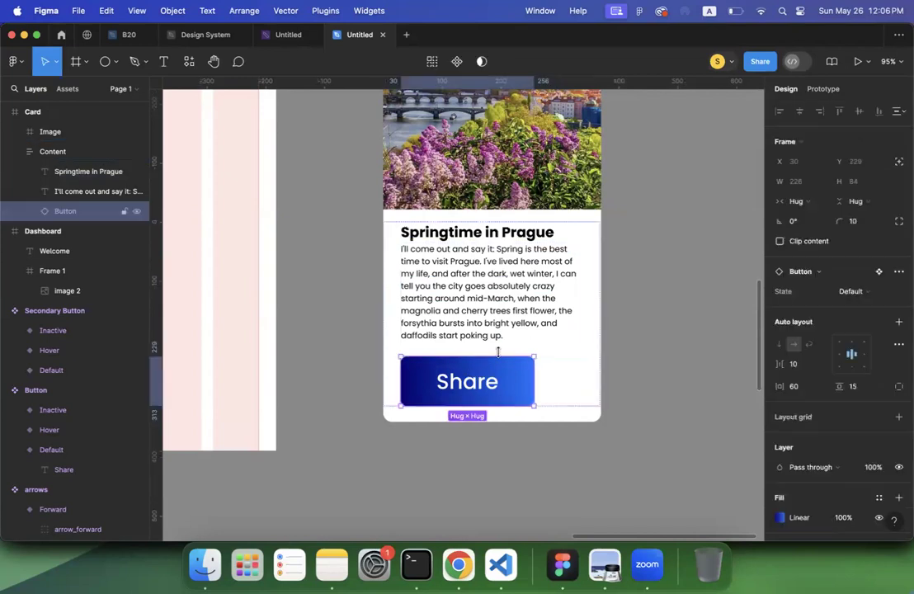
pyautogui.click(698, 341)
# Set the Share label's font size to 24 in the Default and Hover variants of the main Button component
pyautogui.scroll(-3, 698, 342)
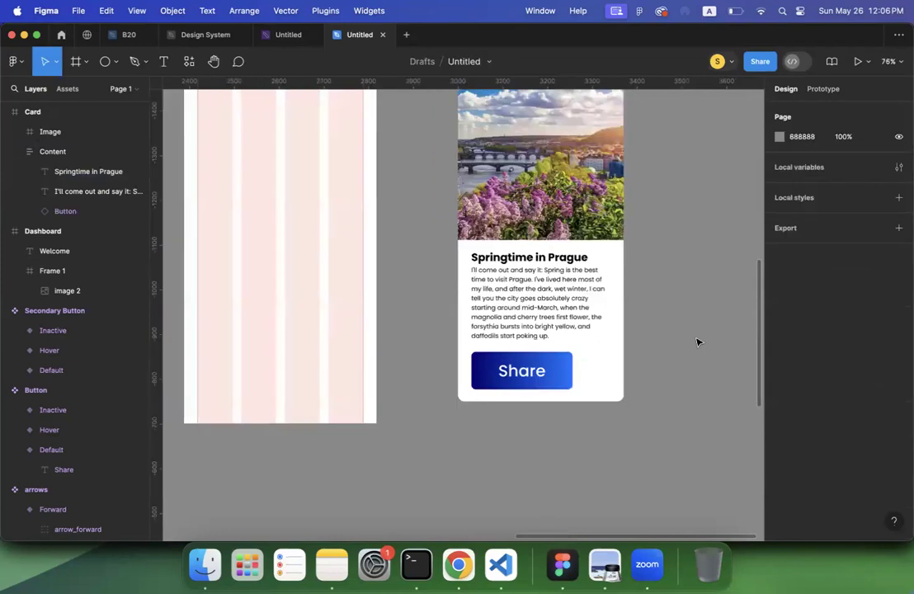
pyautogui.scroll(-2, 698, 341)
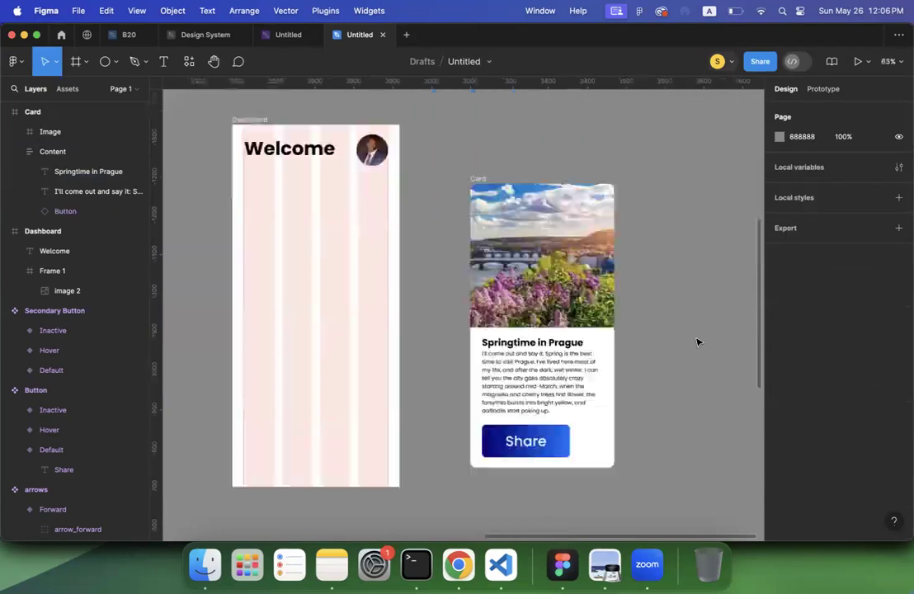
pyautogui.scroll(-8, 472, 363)
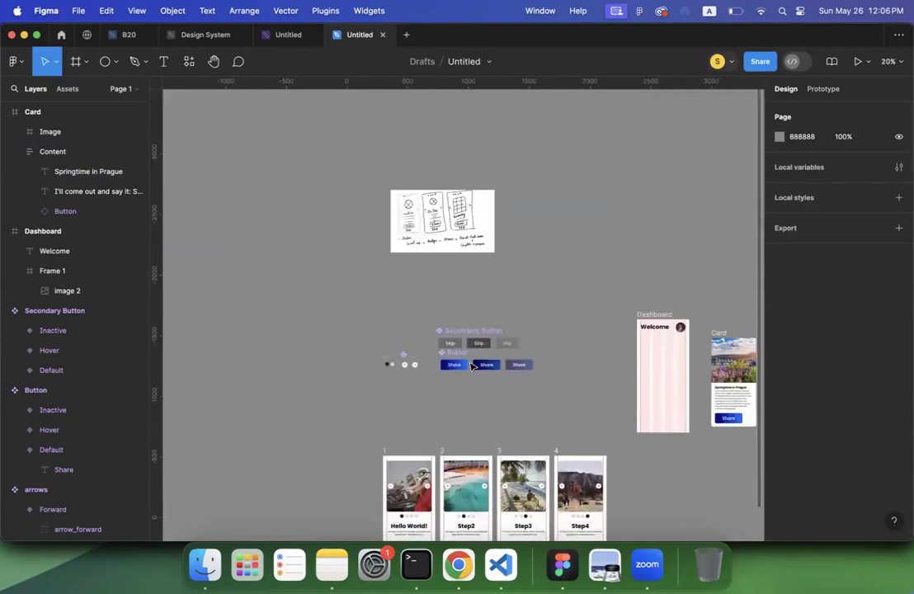
pyautogui.scroll(10, 471, 366)
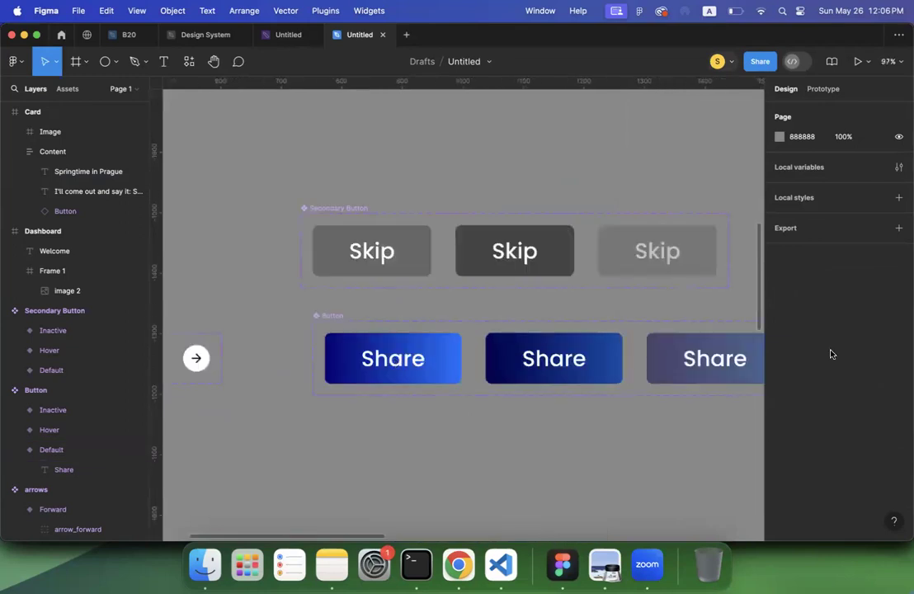
pyautogui.press('Return')
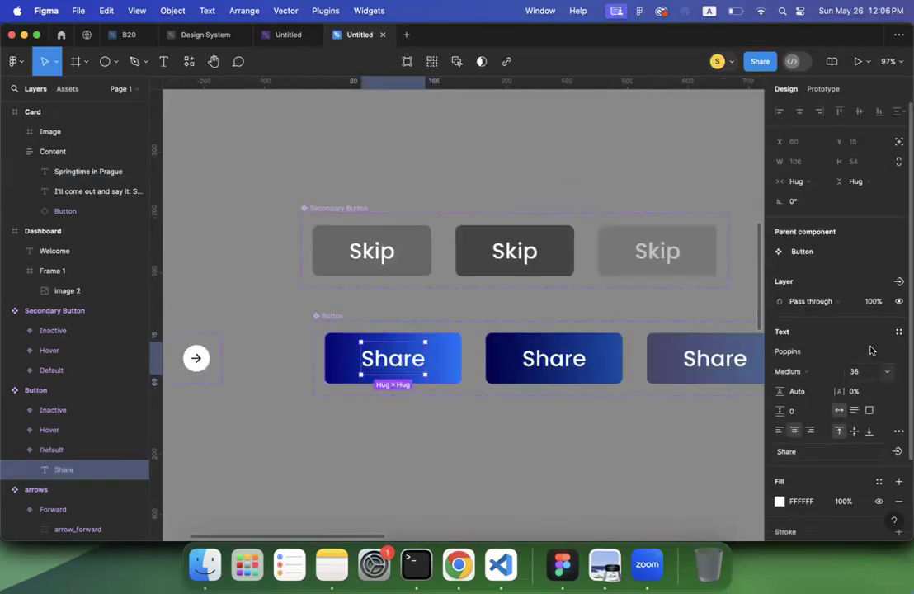
pyautogui.click(858, 371)
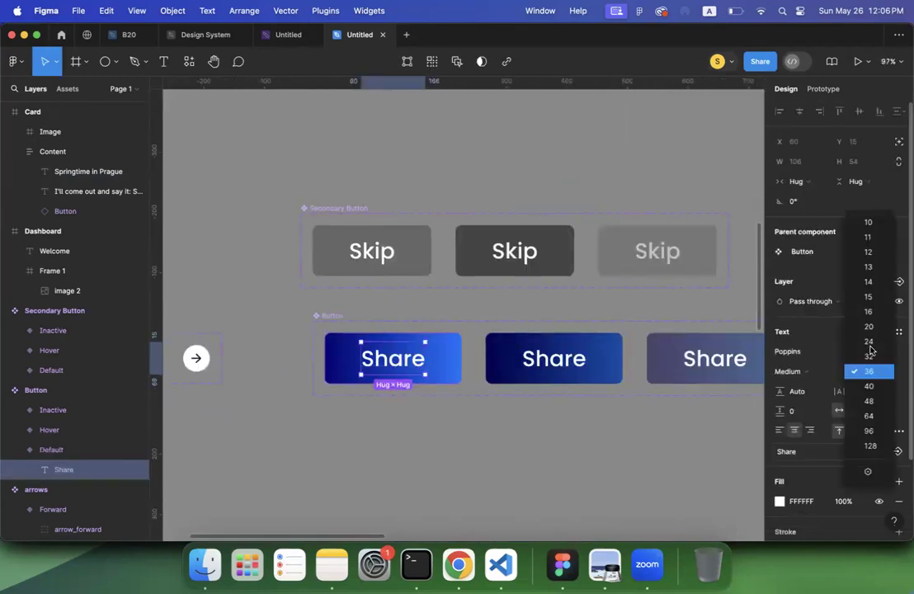
pyautogui.doubleClick(561, 364)
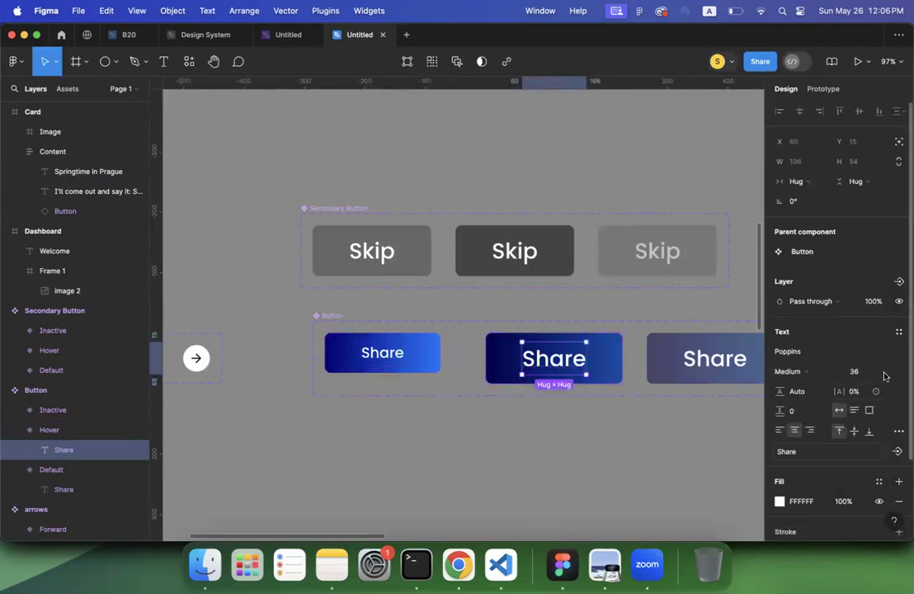
pyautogui.click(881, 370)
pyautogui.click(863, 352)
# Set the Share label's font size to 24 in the Button component's Inactive variant
pyautogui.click(678, 356)
pyautogui.click(678, 356)
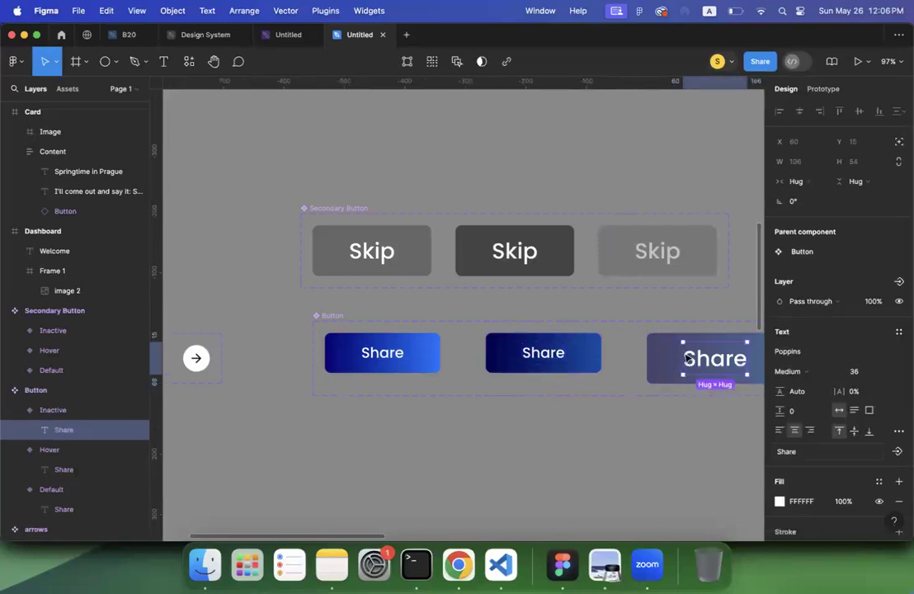
pyautogui.click(867, 373)
pyautogui.write('2')
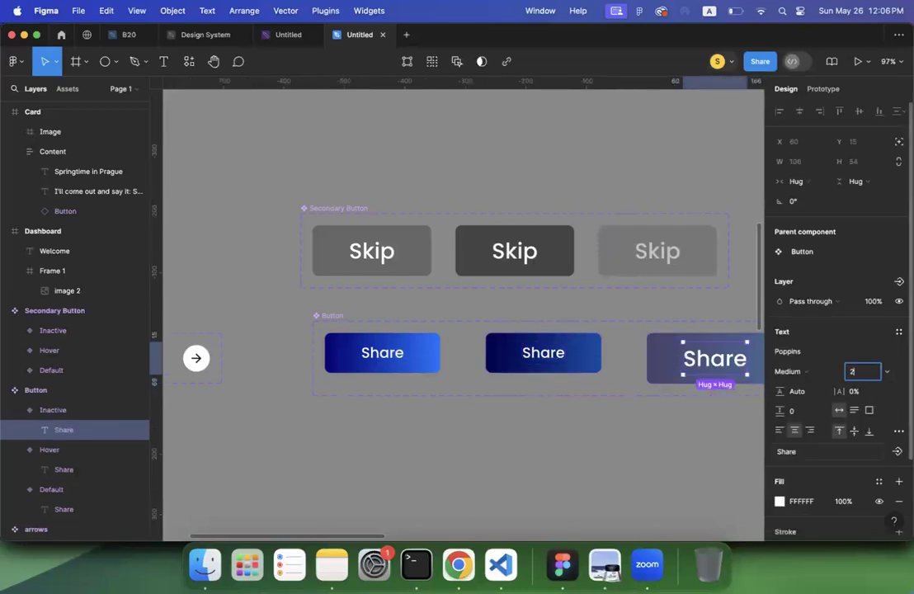
pyautogui.write('4')
pyautogui.press('Return')
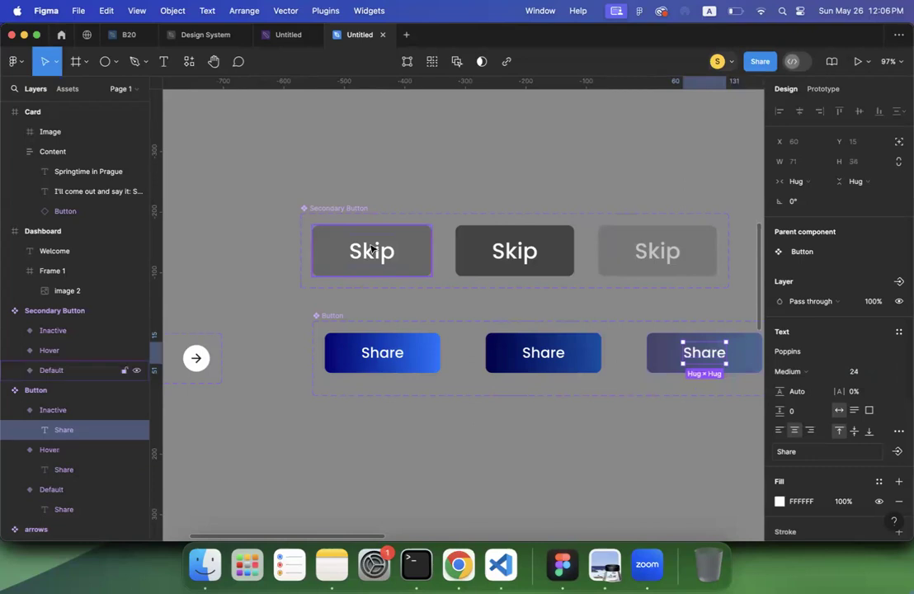
# Set the Skip label's font size to 24 in the Default, Hover and Inactive variants of the Secondary Button component
pyautogui.doubleClick(371, 249)
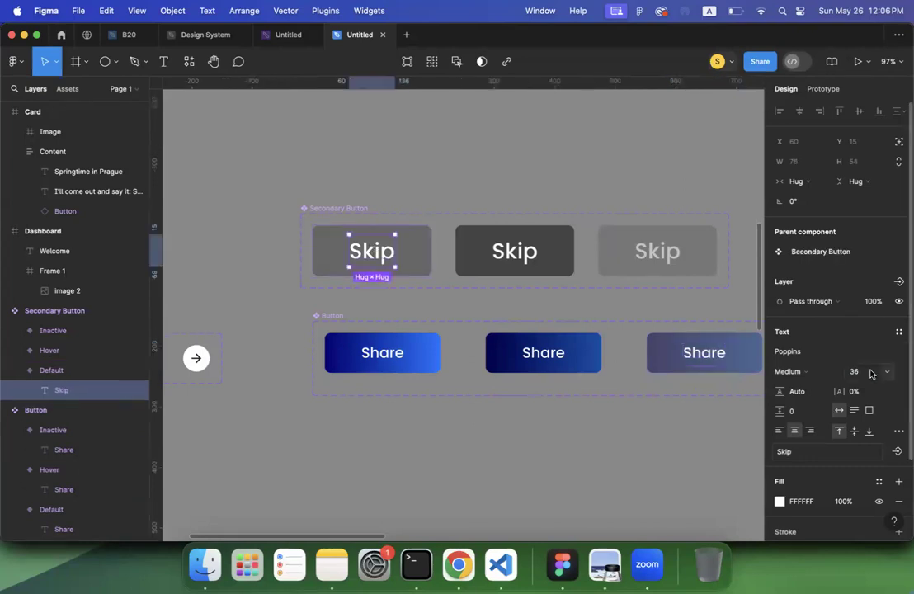
pyautogui.click(873, 373)
pyautogui.write('24')
pyautogui.click(515, 251)
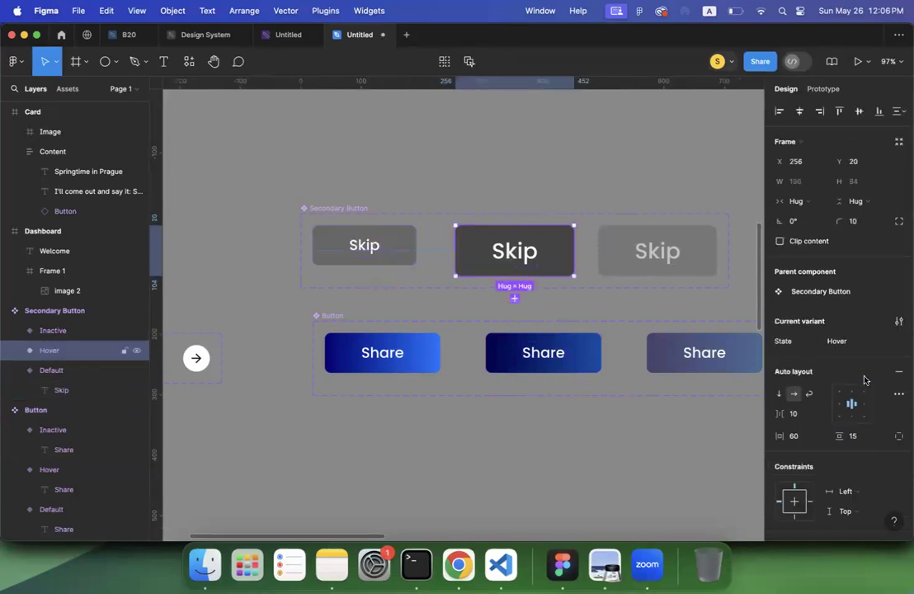
pyautogui.click(865, 379)
pyautogui.write('24')
pyautogui.doubleClick(657, 251)
pyautogui.click(858, 373)
pyautogui.write('24')
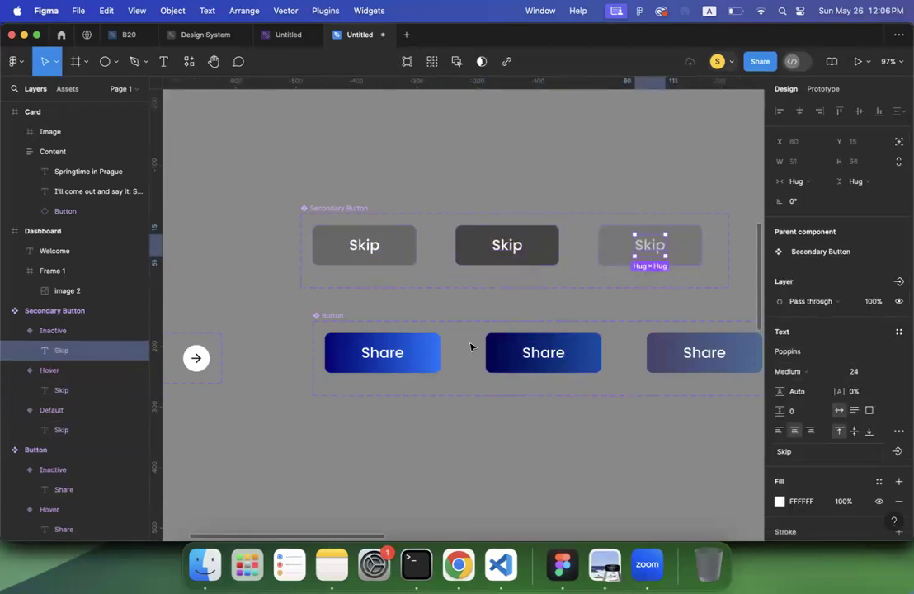
# Set the Skip buttons on onboarding screens 1 and 2 to Hug width and centre them horizontally in their frames
pyautogui.click(473, 346)
pyautogui.scroll(-3, 480, 342)
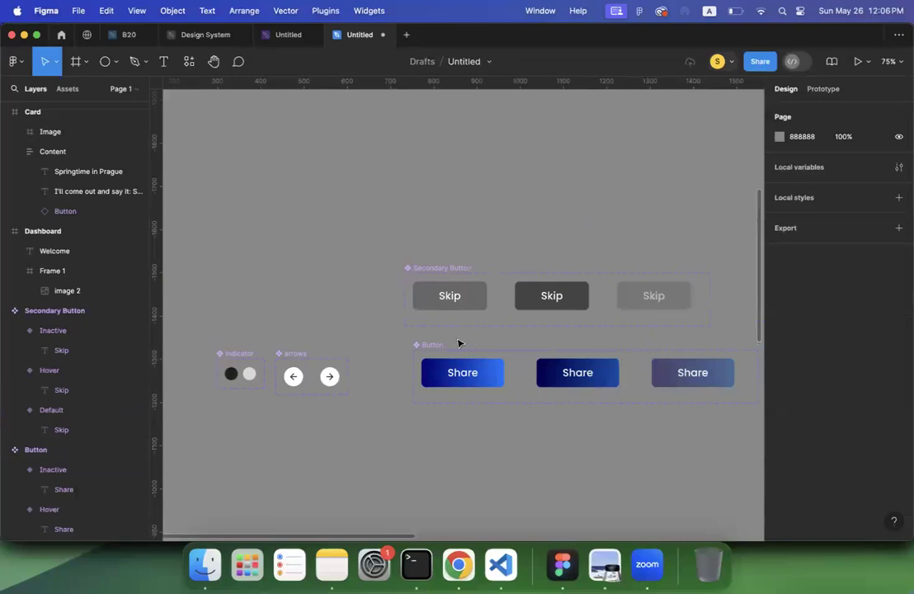
pyautogui.scroll(-2, 459, 342)
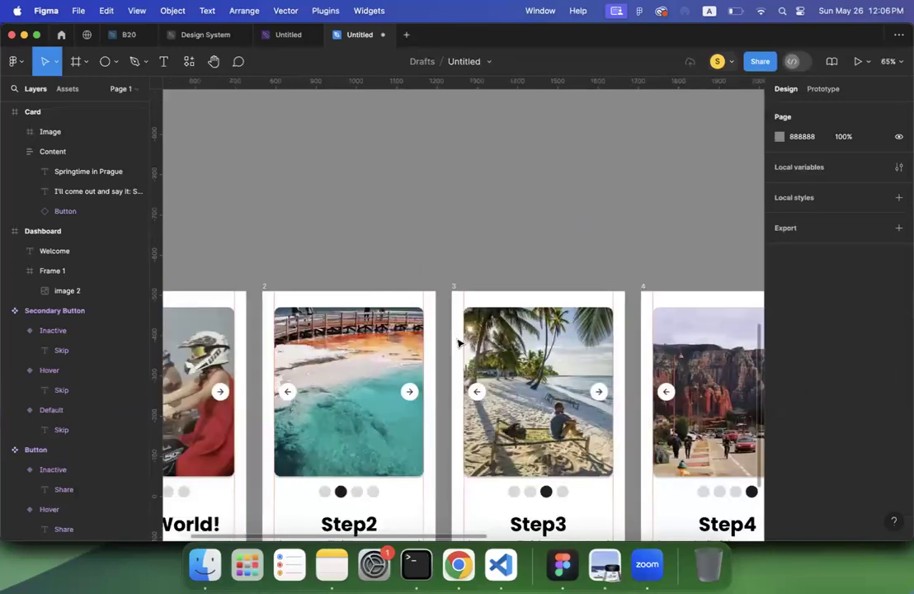
pyautogui.scroll(-5, 460, 342)
pyautogui.hscroll(-4, 460, 343)
pyautogui.click(435, 337)
pyautogui.click(431, 296)
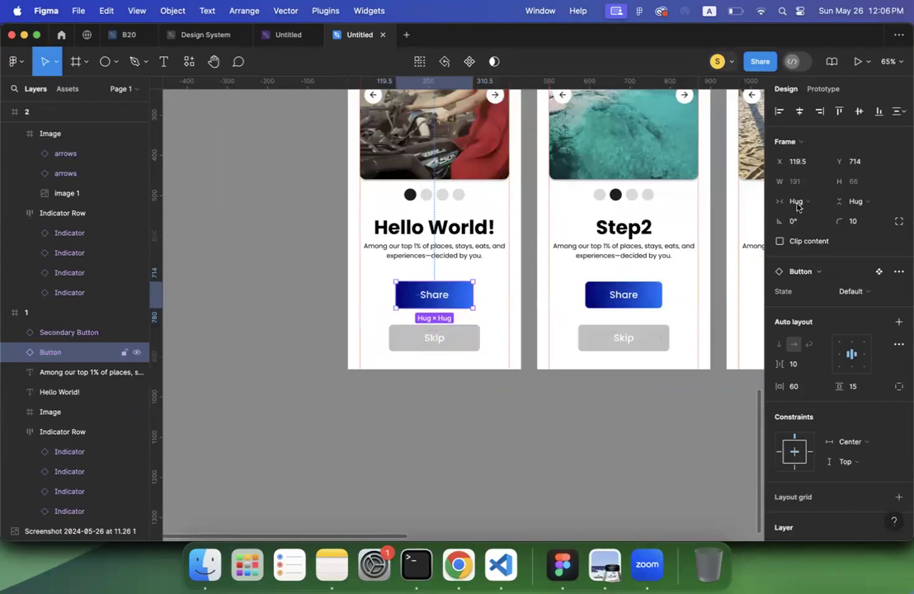
pyautogui.click(648, 340)
pyautogui.press('super+z')
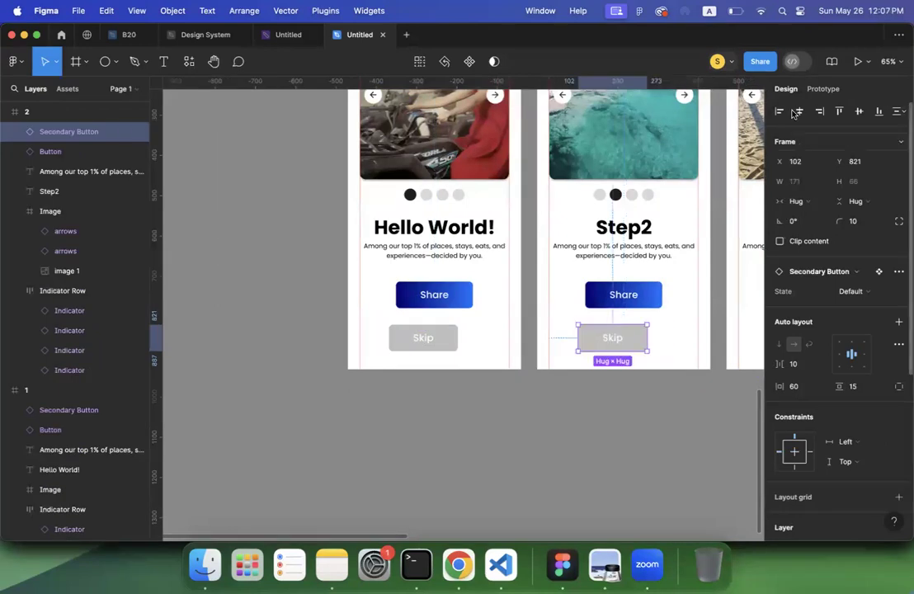
pyautogui.click(799, 110)
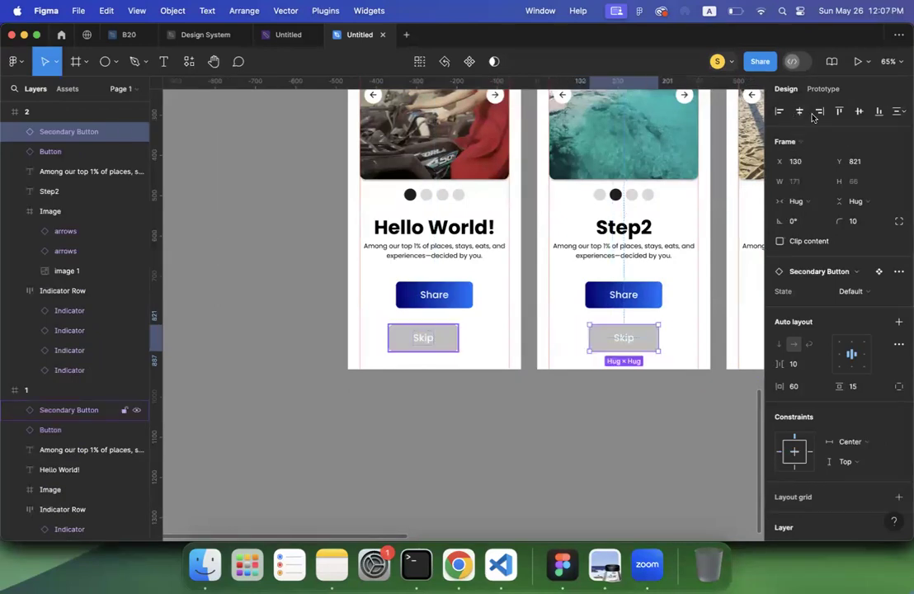
pyautogui.click(423, 338)
pyautogui.click(799, 111)
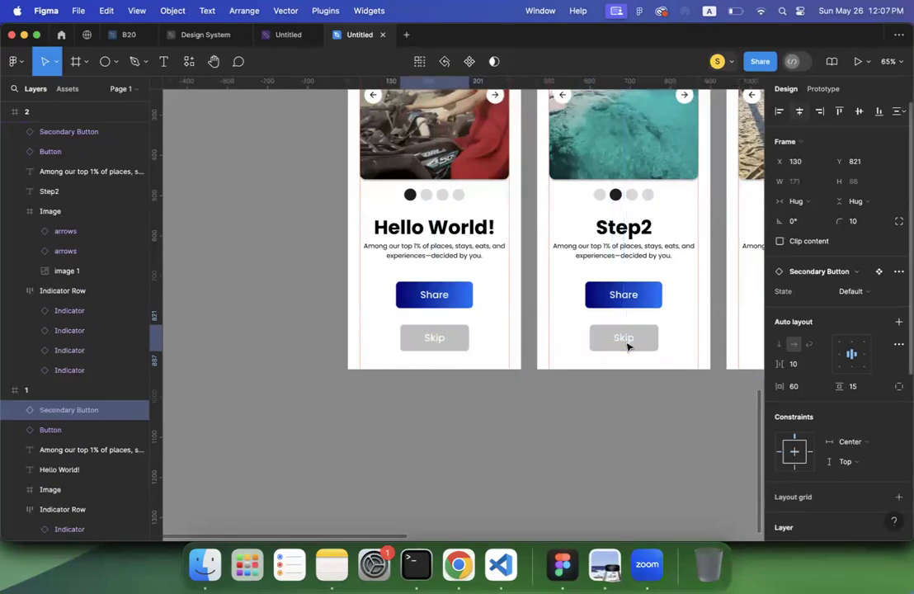
# Set the Skip buttons on onboarding screens 3 and 4 to Hug width and centre them horizontally in their frames
pyautogui.hscroll(5, 611, 337)
pyautogui.click(526, 331)
pyautogui.click(809, 201)
pyautogui.click(815, 222)
pyautogui.click(798, 110)
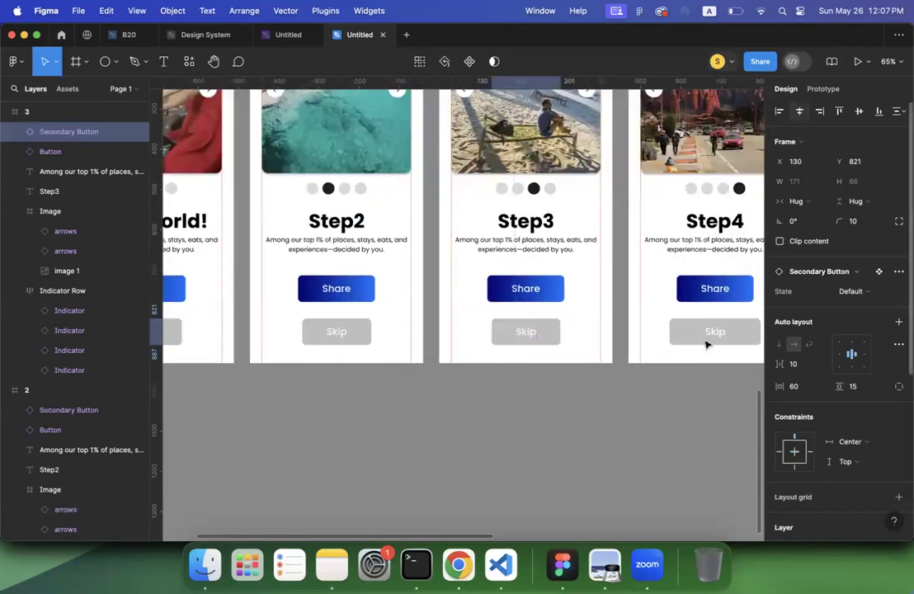
pyautogui.click(715, 332)
pyautogui.click(797, 200)
pyautogui.click(821, 214)
pyautogui.click(799, 111)
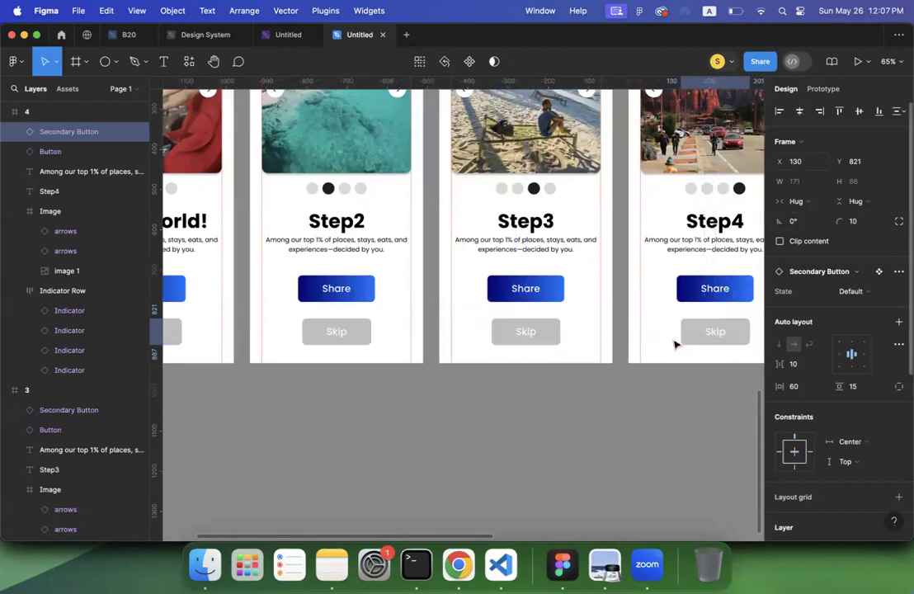
# Review the onboarding screens, and check the Prague card's layout and Share button beside the Dashboard
pyautogui.hscroll(5, 674, 344)
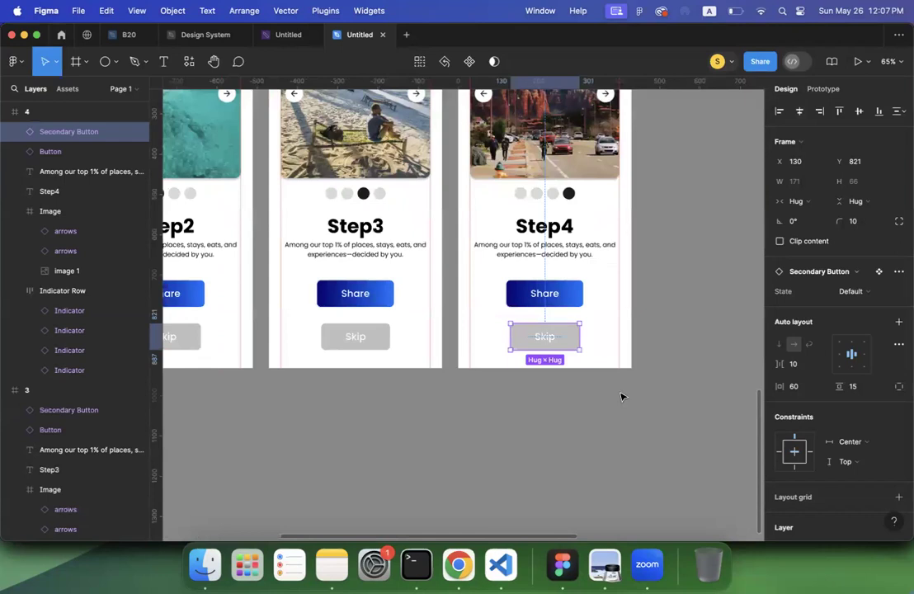
pyautogui.scroll(-5, 621, 397)
pyautogui.scroll(3, 621, 397)
pyautogui.click(621, 397)
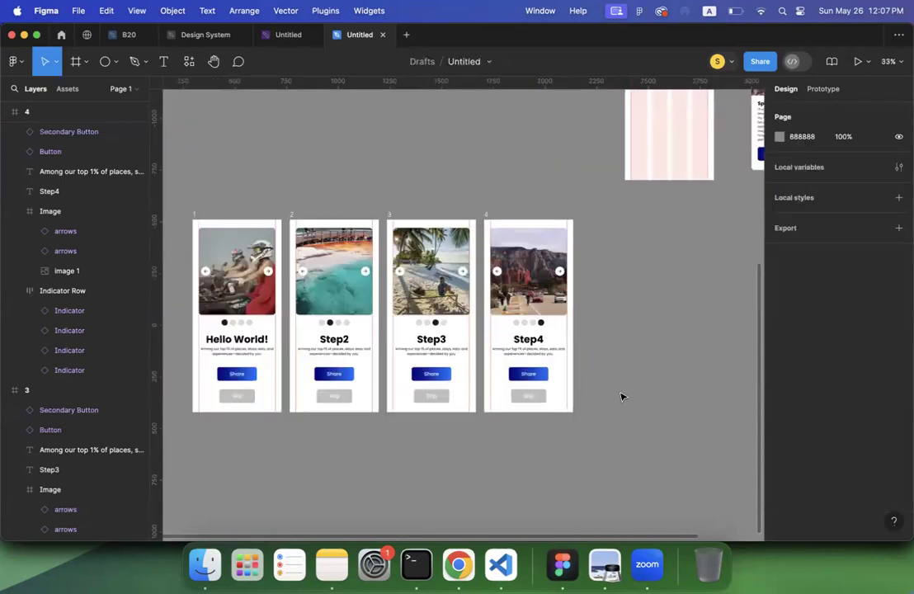
pyautogui.hscroll(5, 539, 312)
pyautogui.scroll(3, 539, 311)
pyautogui.scroll(5, 538, 314)
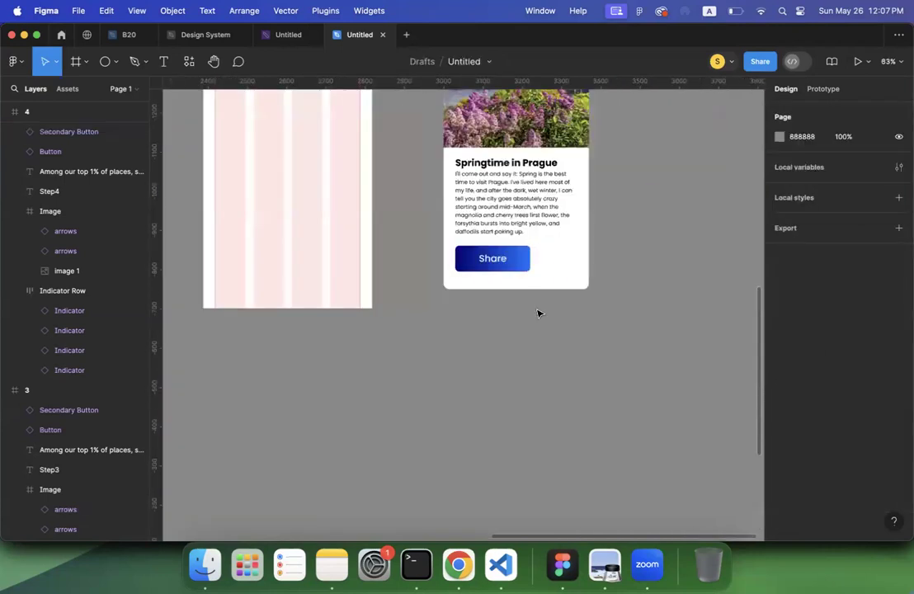
pyautogui.scroll(3, 538, 314)
pyautogui.scroll(1, 514, 390)
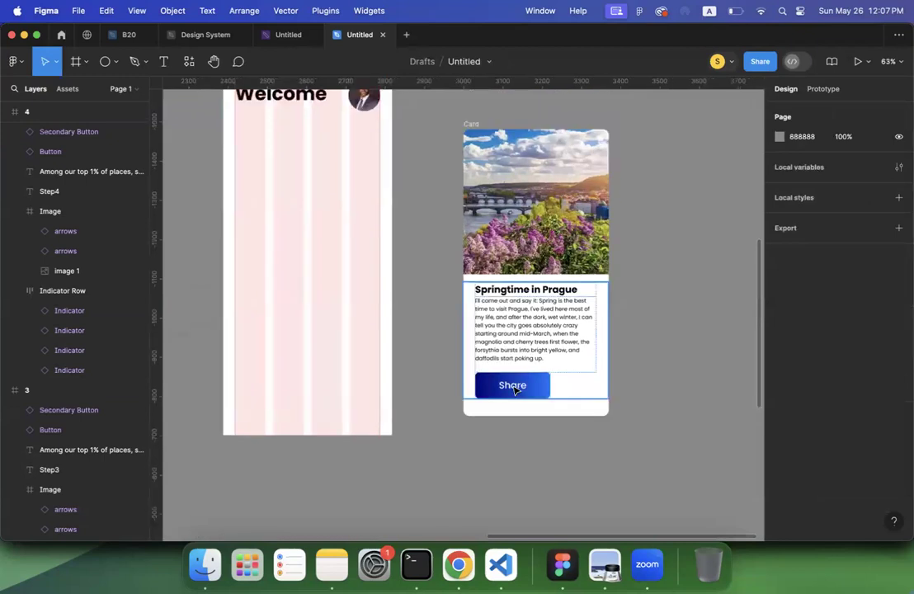
pyautogui.click(514, 391)
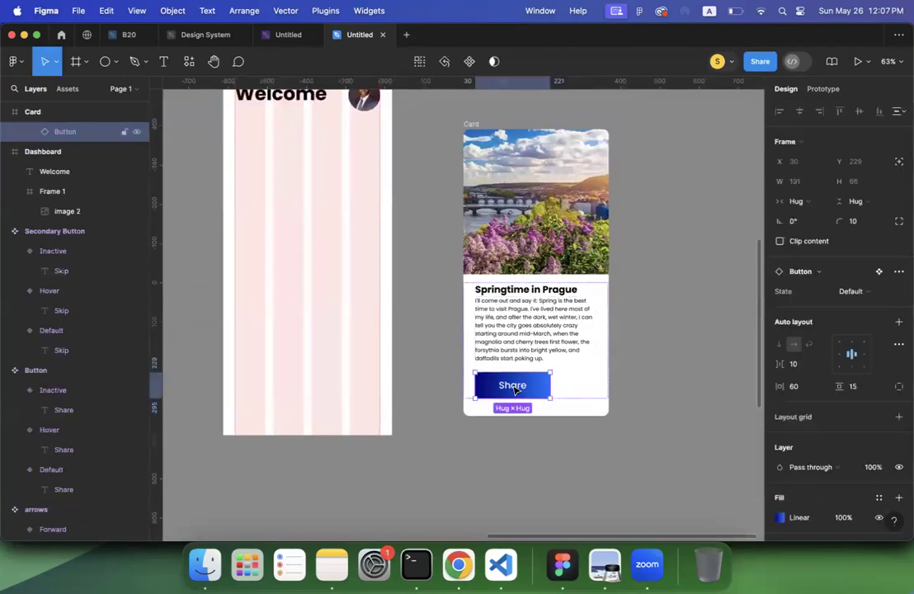
pyautogui.click(669, 331)
pyautogui.scroll(-2, 669, 331)
pyautogui.hscroll(2, 627, 324)
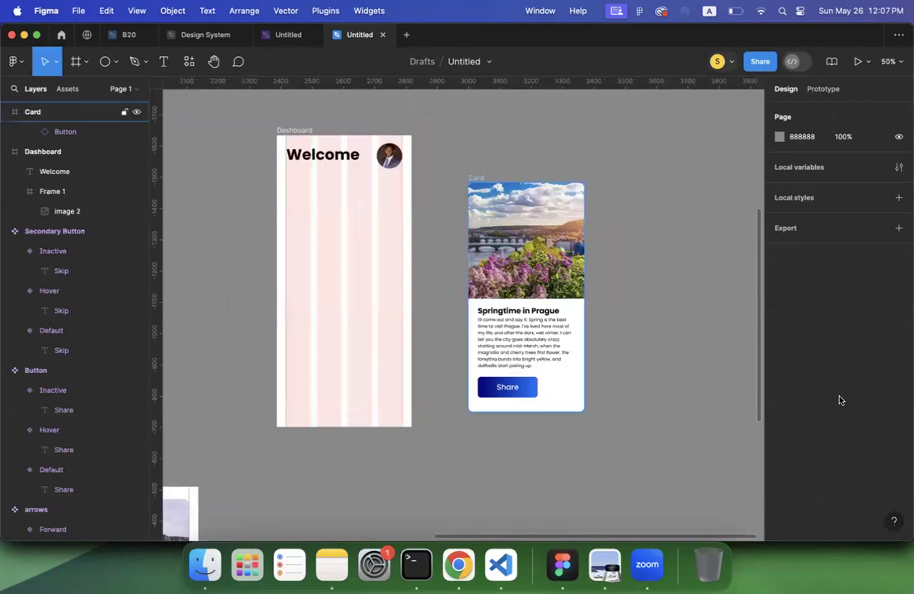
pyautogui.click(476, 179)
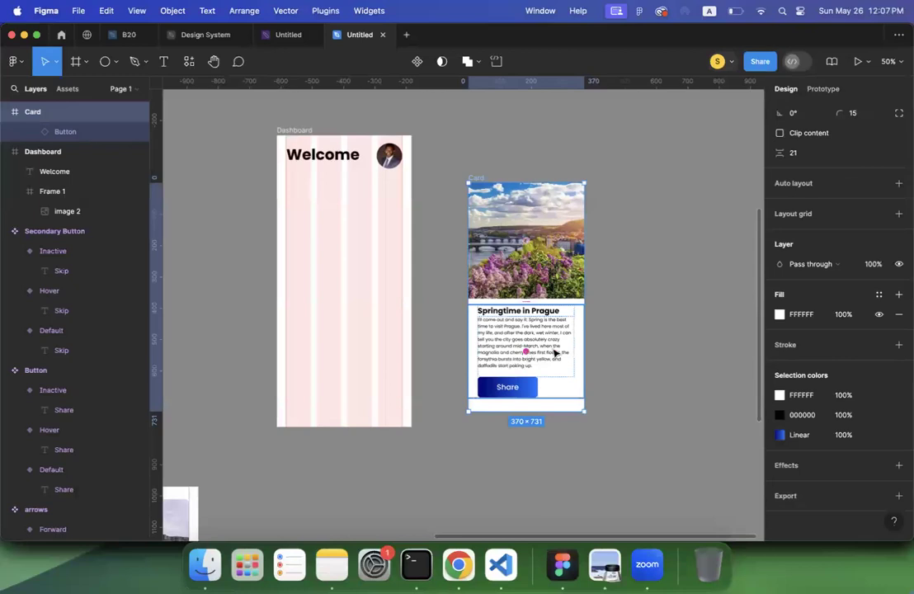
pyautogui.click(659, 355)
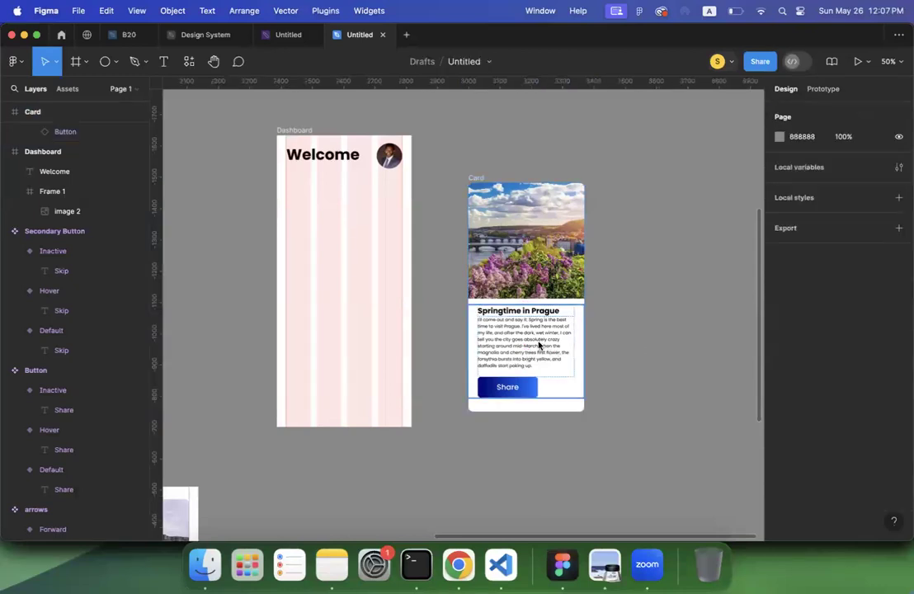
# Set the vertical spacing between the items of the card's Content auto layout to 10
pyautogui.click(541, 347)
pyautogui.click(797, 320)
pyautogui.write('10')
pyautogui.press('Return')
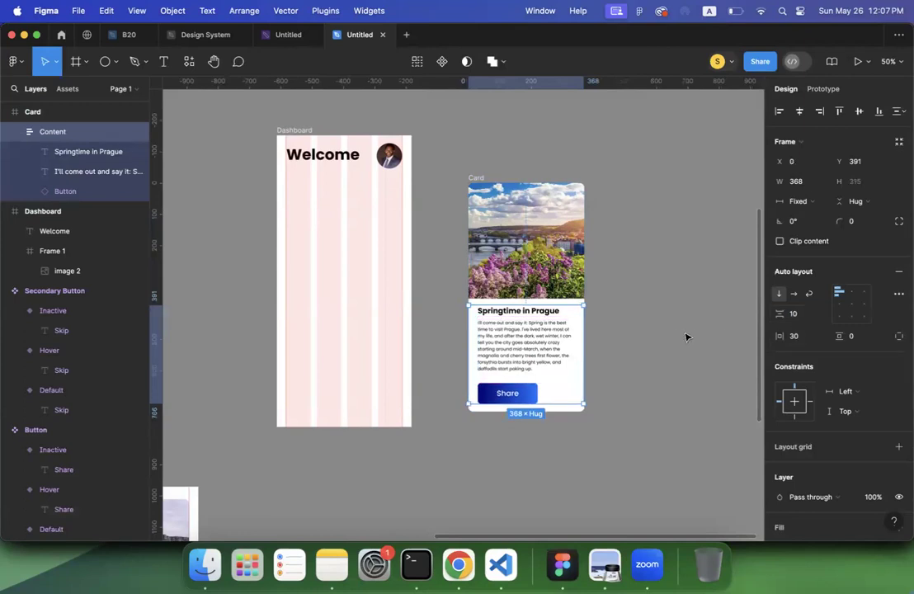
pyautogui.press('Escape')
# Shorten the Prague paragraph's text box to a height of about 168
pyautogui.doubleClick(501, 369)
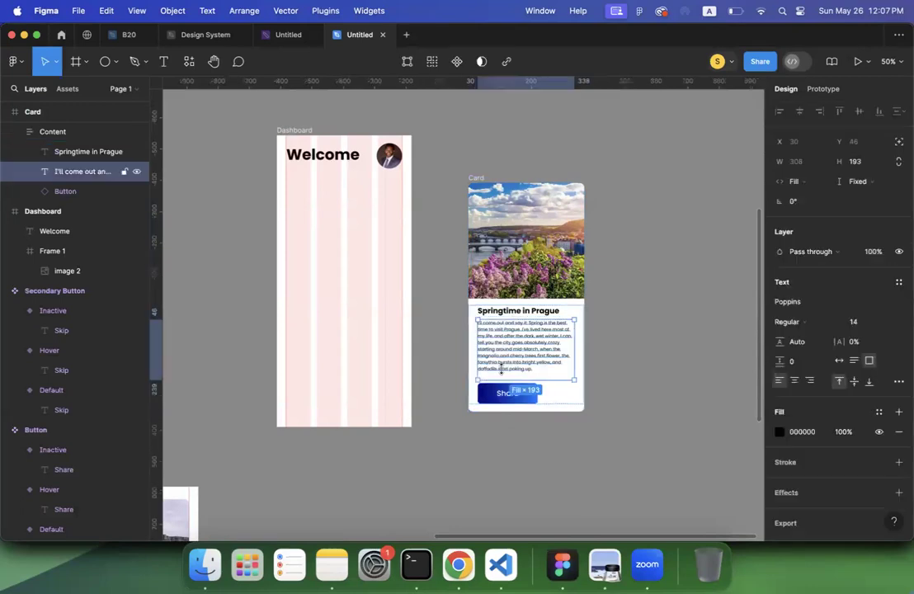
pyautogui.moveTo(504, 377); pyautogui.dragTo(503, 372)
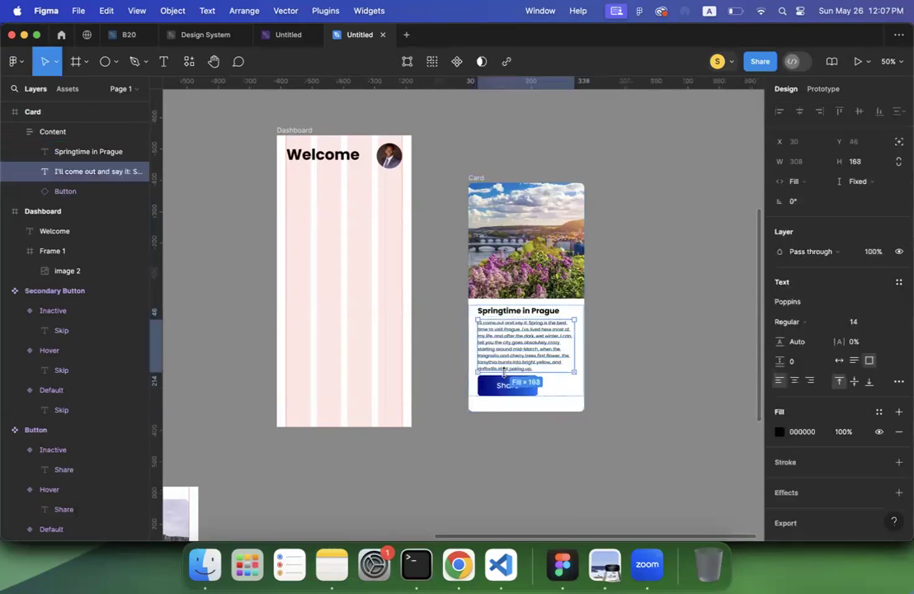
pyautogui.press('Escape')
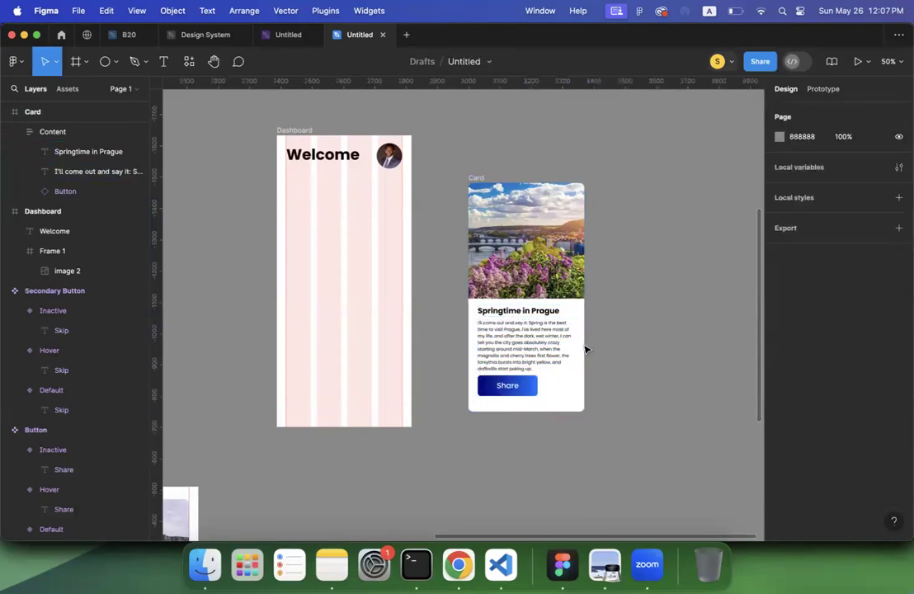
# Extend the Prague paragraph's text box downward to widen the gap above the Share button
pyautogui.scroll(5, 494, 264)
pyautogui.scroll(-2, 495, 268)
pyautogui.click(497, 277)
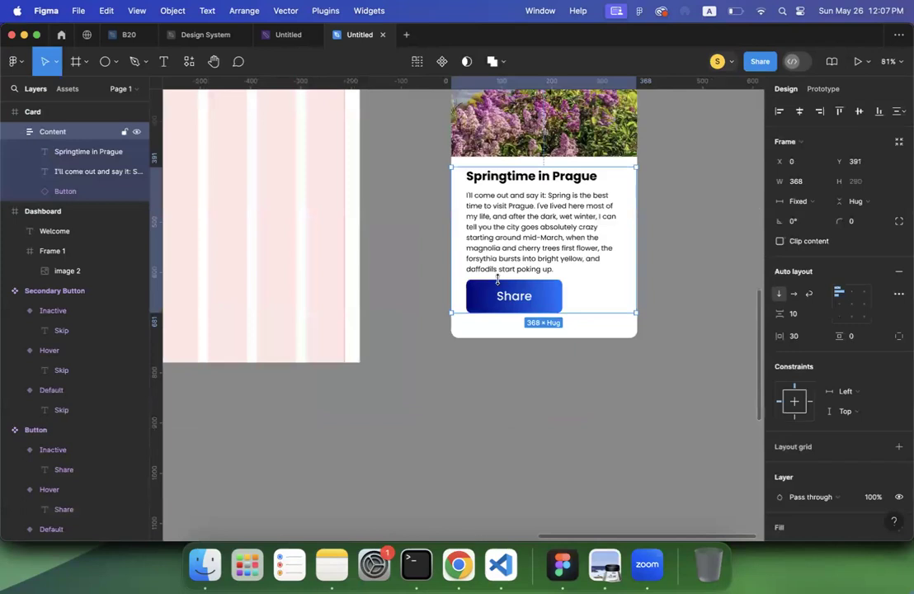
pyautogui.click(498, 269)
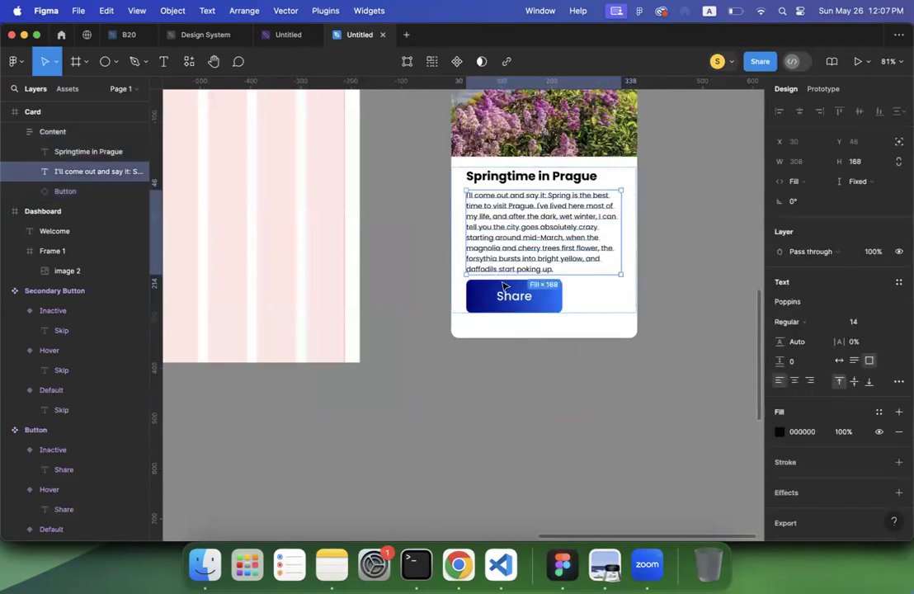
pyautogui.click(559, 290)
pyautogui.click(538, 269)
pyautogui.moveTo(539, 273); pyautogui.dragTo(539, 287)
pyautogui.click(700, 281)
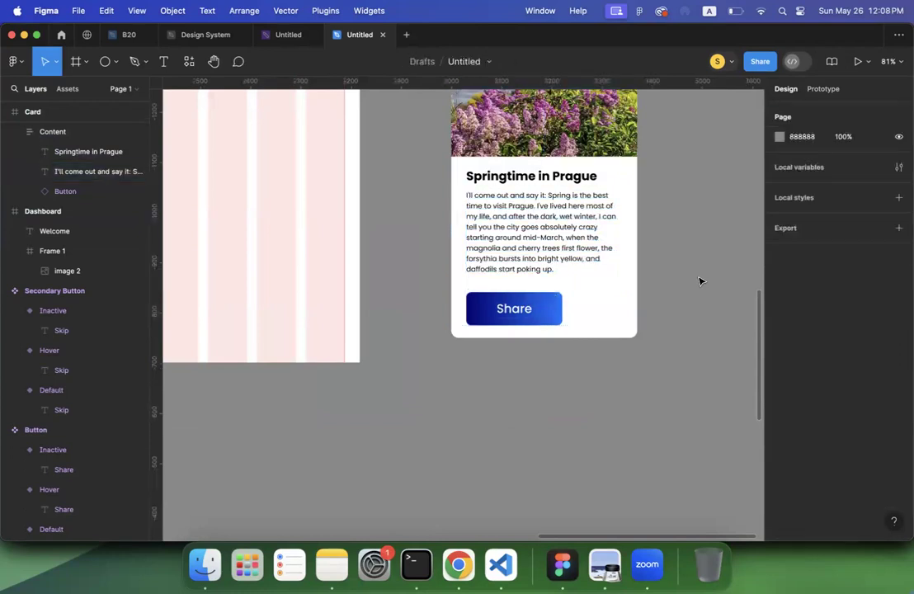
# Add an effect to the whole Card frame
pyautogui.scroll(-3, 692, 266)
pyautogui.scroll(2, 733, 438)
pyautogui.click(441, 139)
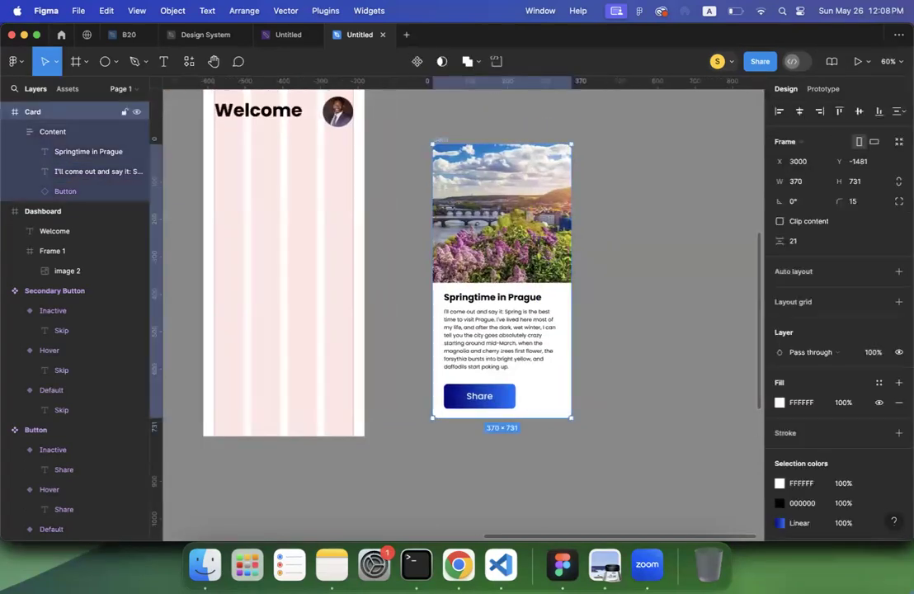
pyautogui.scroll(-3, 834, 477)
pyautogui.click(898, 465)
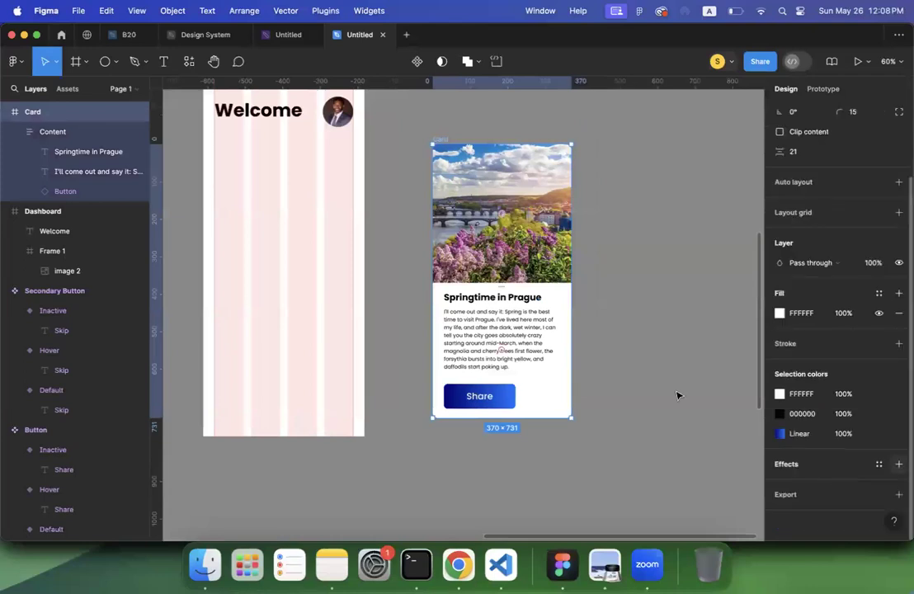
pyautogui.click(632, 390)
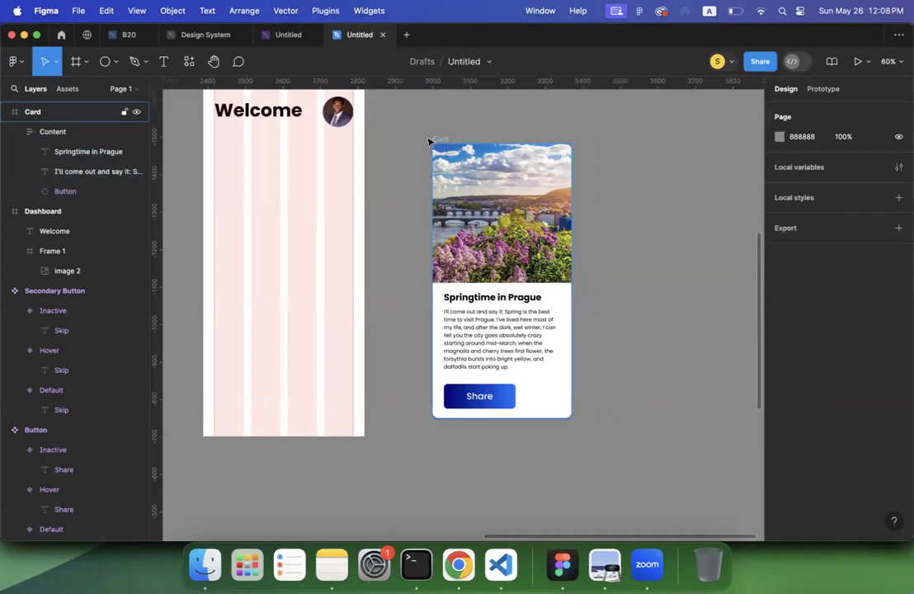
# Reposition the Card frame on the canvas beside the Dashboard, at about X 3056, Y -1464
pyautogui.moveTo(428, 142); pyautogui.dragTo(395, 146)
pyautogui.moveTo(225, 144); pyautogui.dragTo(459, 142)
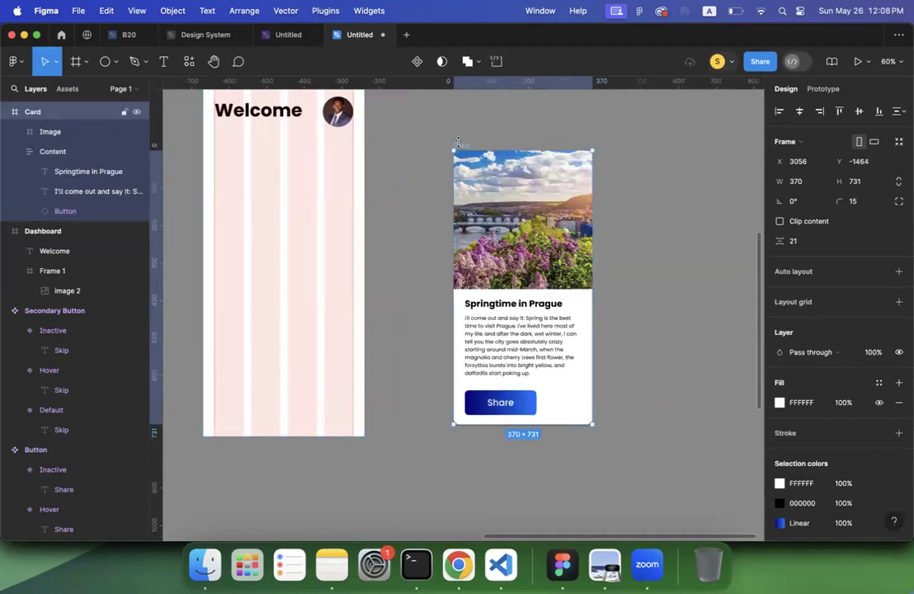
pyautogui.hscroll(3, 385, 149)
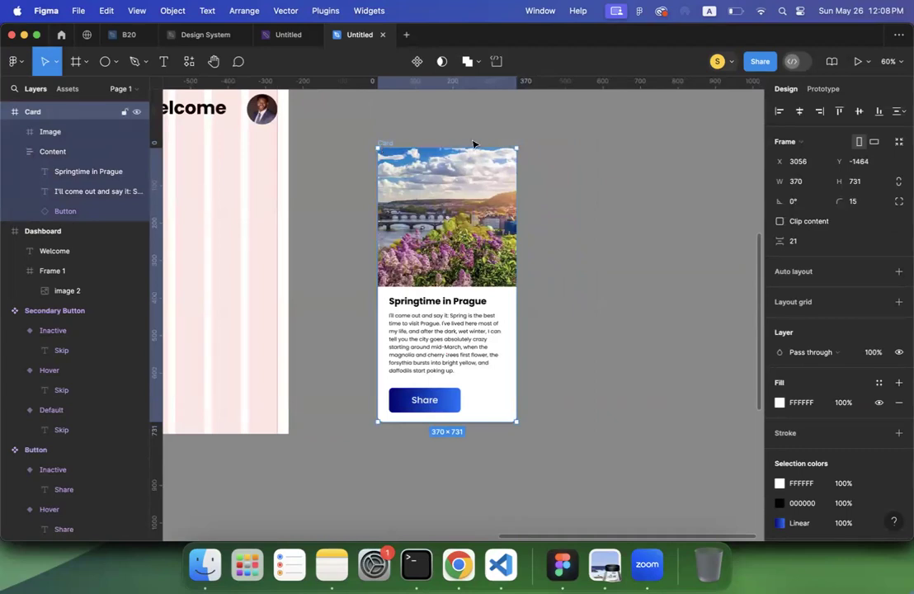
# Duplicate the Card and spread the two copies apart in one row, at about X 3020 and X 4036
pyautogui.press('super+d')
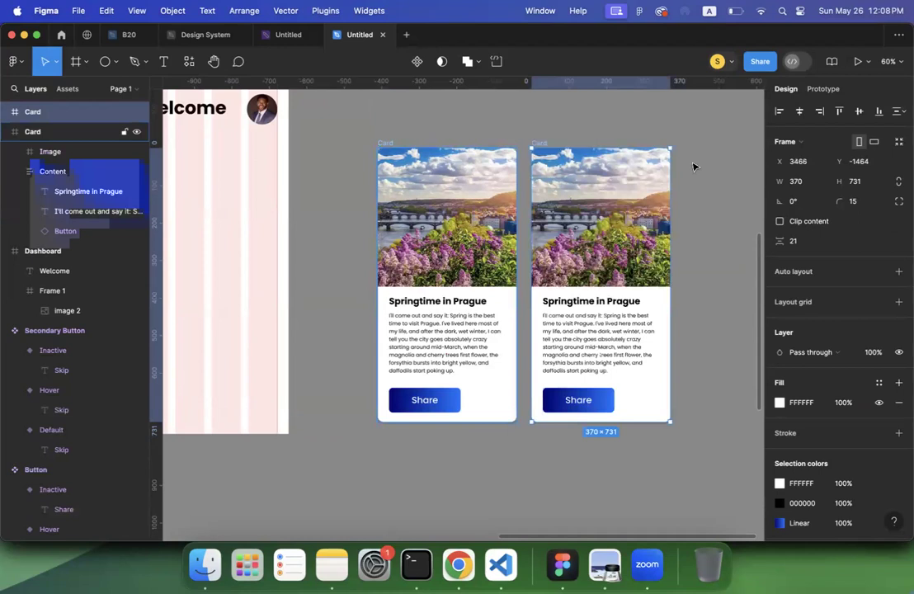
pyautogui.moveTo(695, 167); pyautogui.dragTo(745, 146)
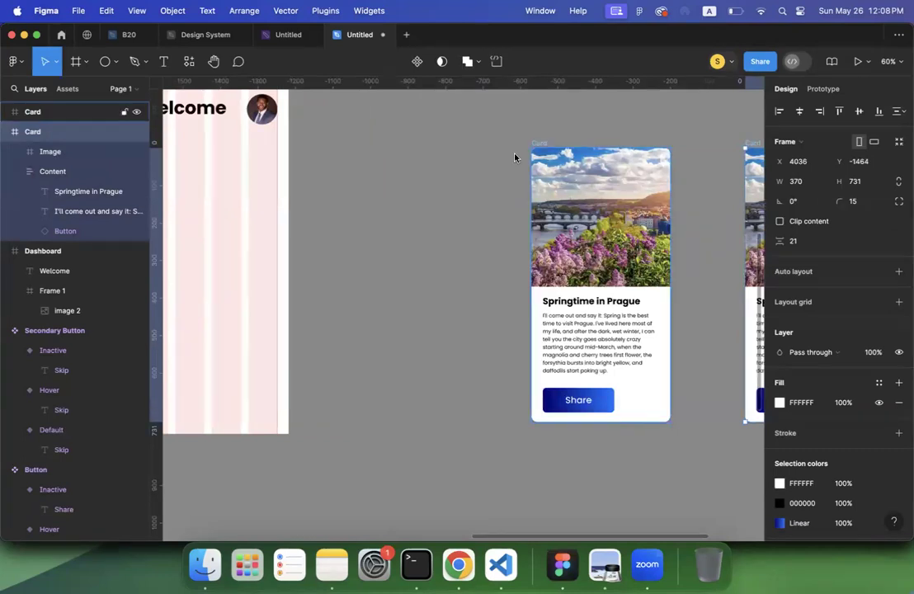
pyautogui.moveTo(541, 143); pyautogui.dragTo(373, 144)
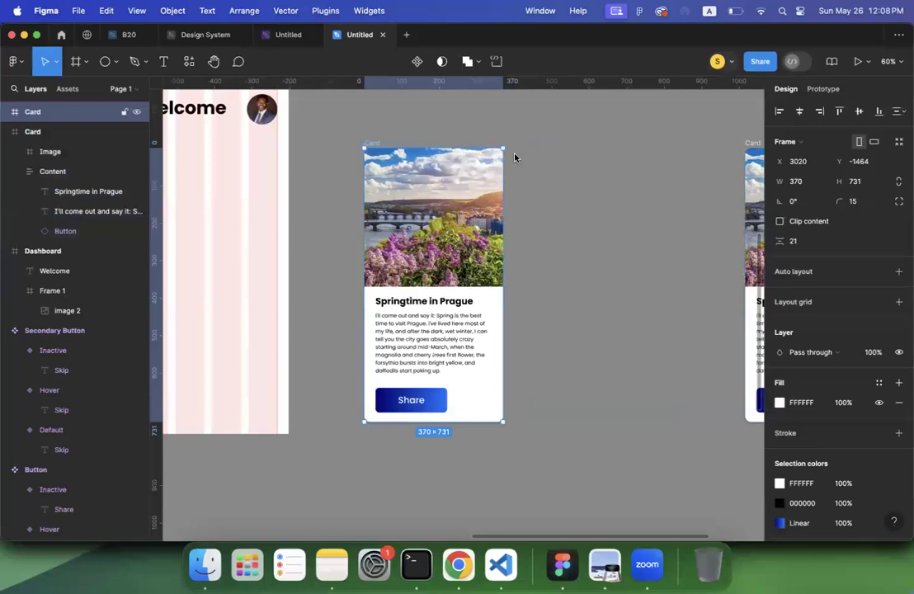
pyautogui.rightClick(371, 143)
pyautogui.click(591, 161)
pyautogui.click(592, 161)
# Move the far Card next to the first one at about X 3417 and duplicate it to make a third card
pyautogui.scroll(-3, 596, 158)
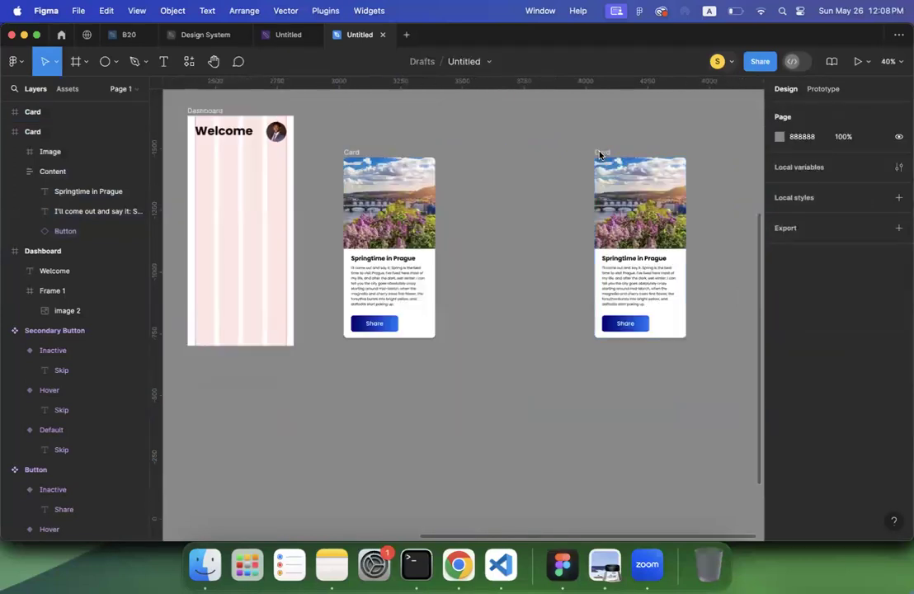
pyautogui.moveTo(521, 155); pyautogui.dragTo(448, 158)
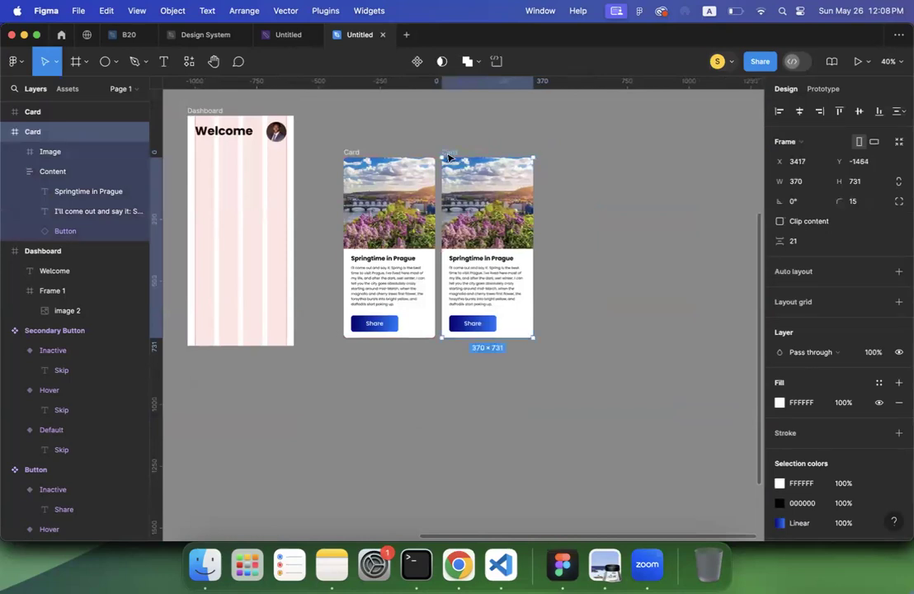
pyautogui.scroll(3, 448, 156)
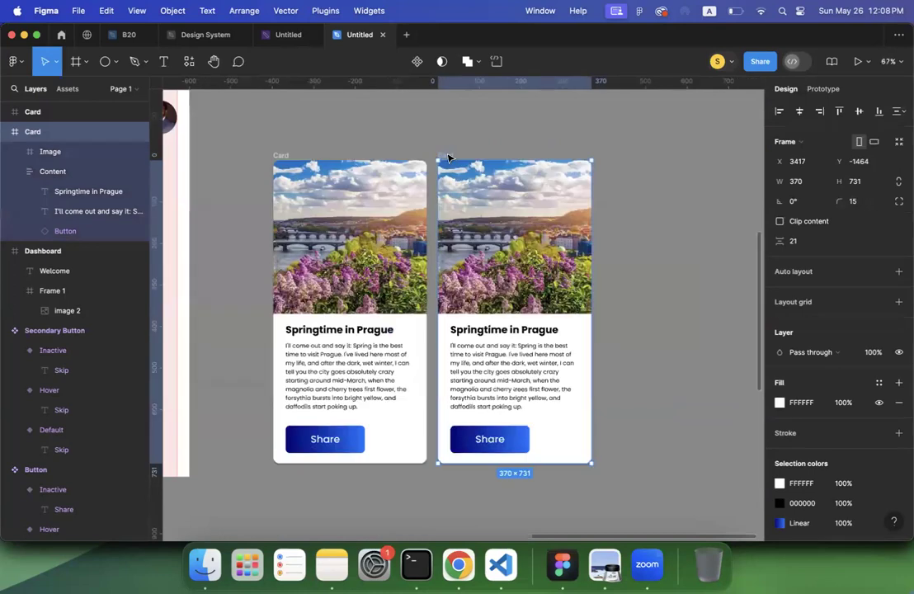
pyautogui.press('super+d')
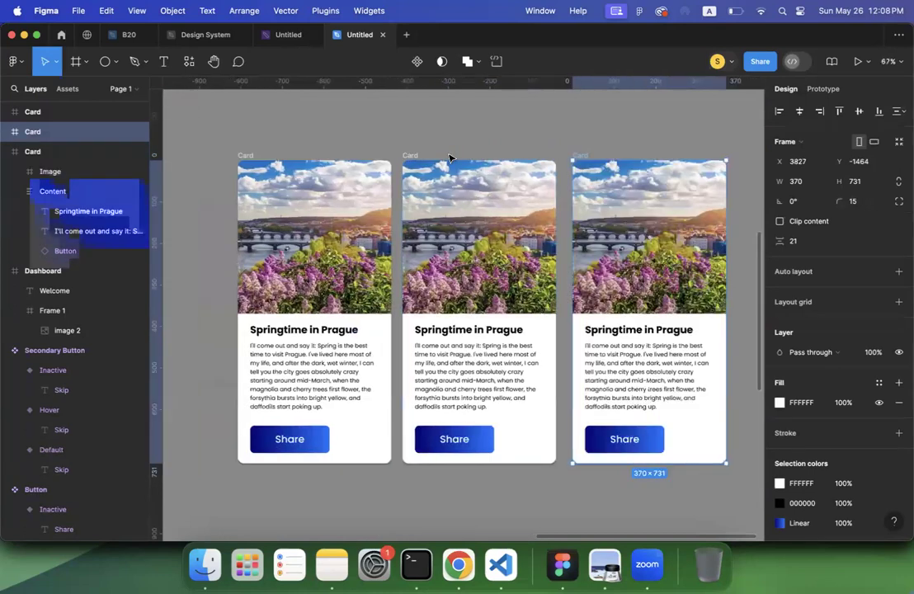
# Duplicate the last Card to add a fourth card to the row at X 4237, Y -1464
pyautogui.press('super+d')
pyautogui.scroll(-3, 448, 157)
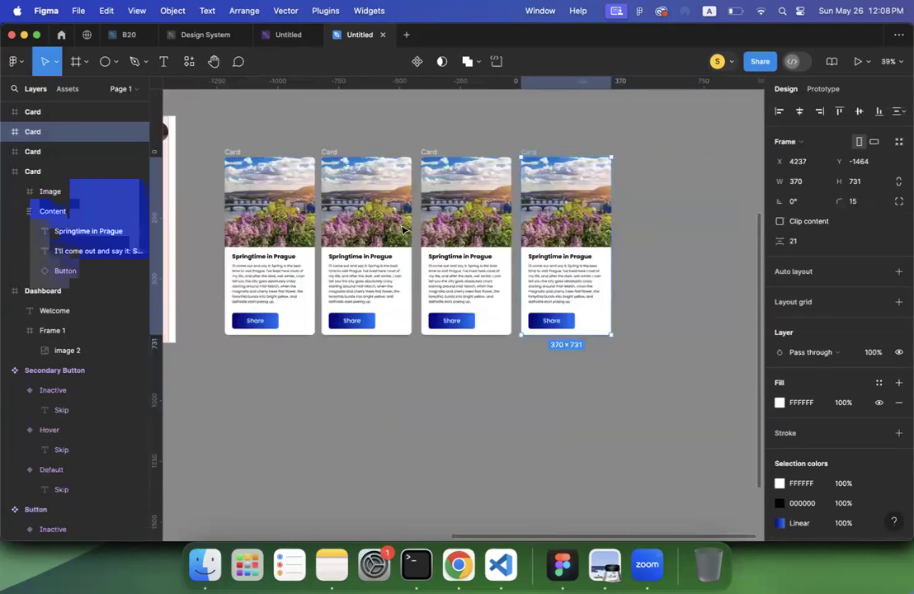
pyautogui.scroll(3, 272, 216)
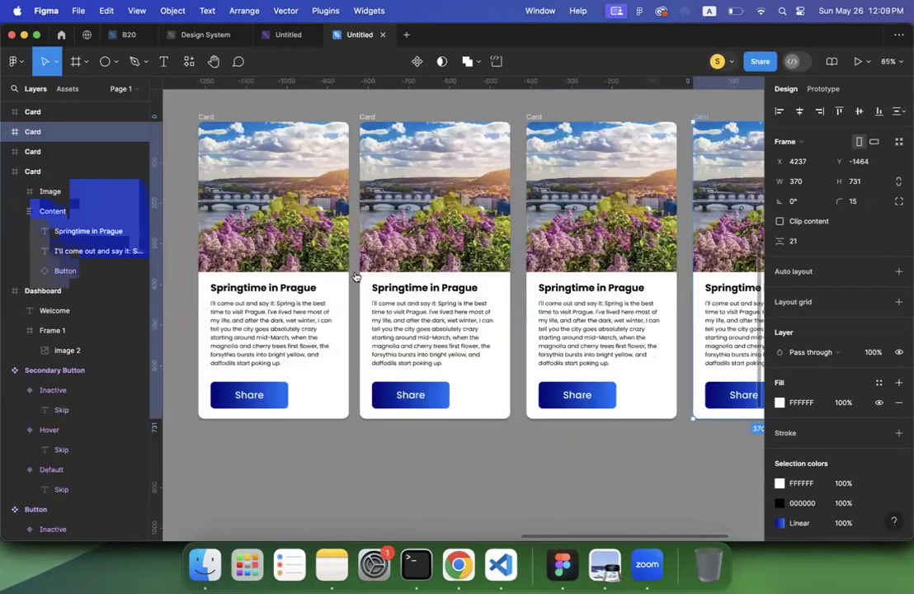
# Copy the garden resort, street market and desert quad-bike photos from Tripadvisor in Chrome into the second, third and fourth cards in Figma
pyautogui.press('super+Tab')
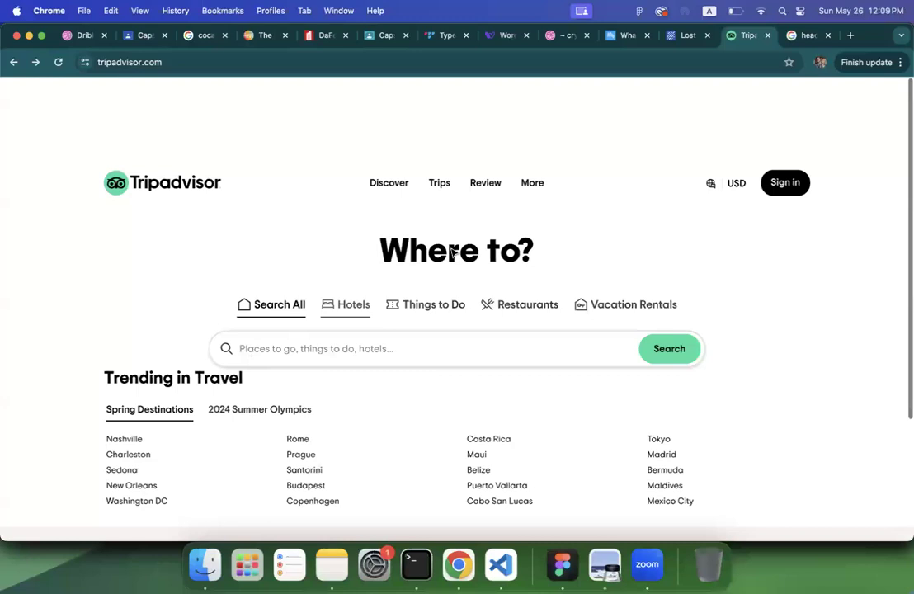
pyautogui.scroll(-10, 452, 252)
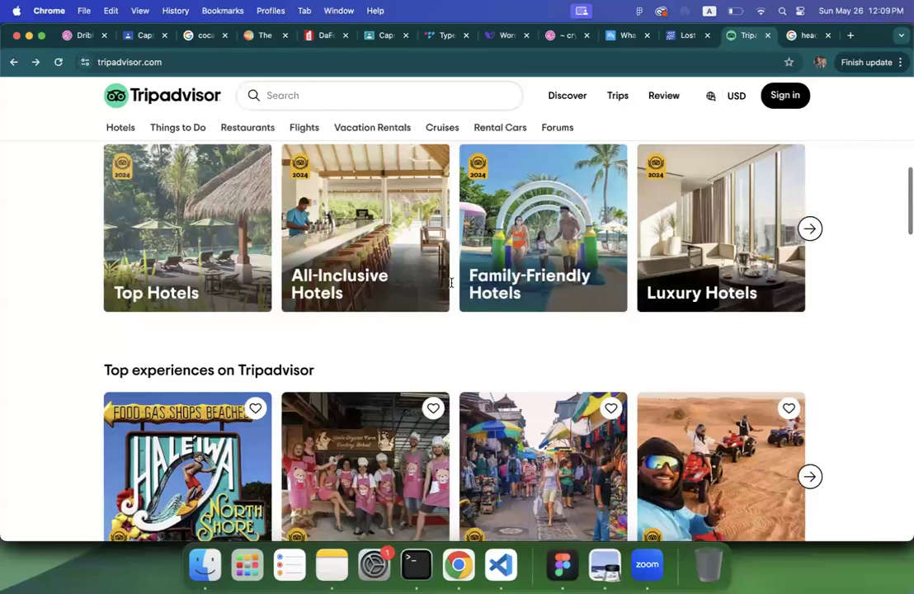
pyautogui.scroll(2, 450, 283)
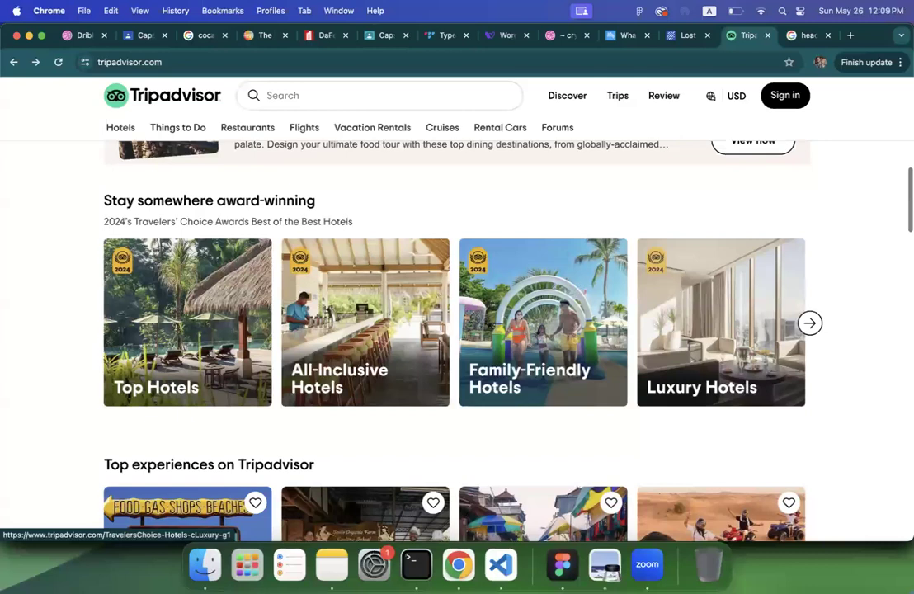
pyautogui.press('super+Tab')
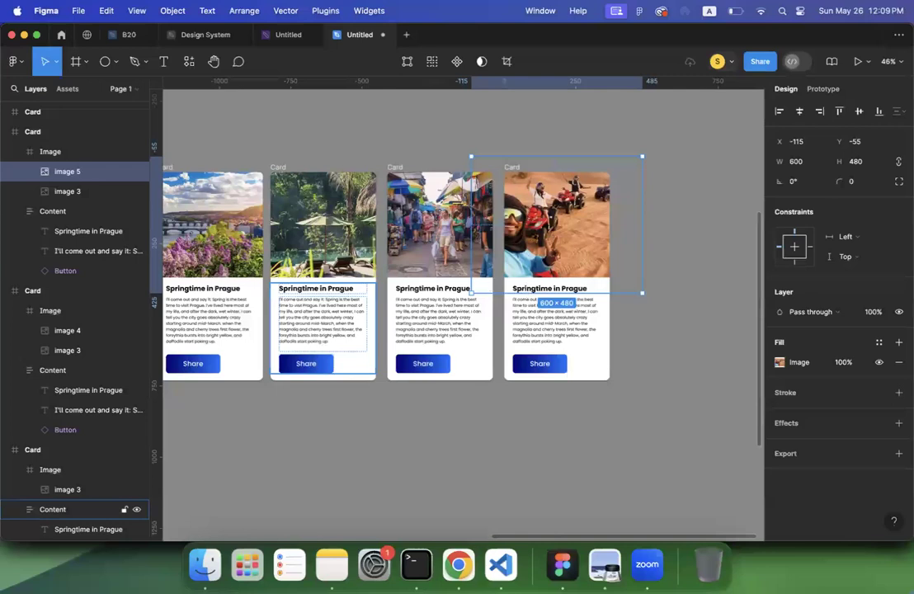
# Retitle the second, third and fourth cards as Kerala, Ubud and Dubai, matching their Tripadvisor photos
pyautogui.press('super+Tab')
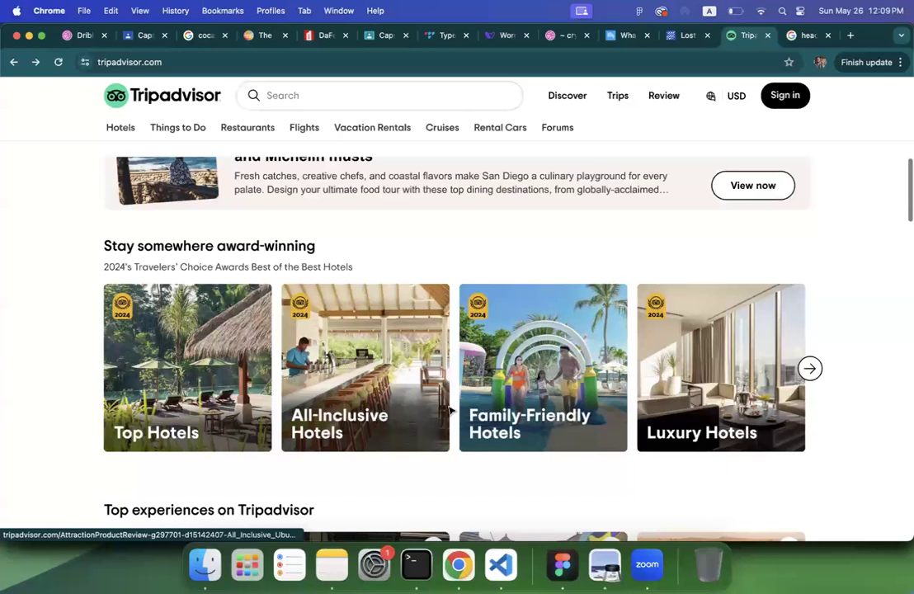
pyautogui.press('super+Tab')
pyautogui.write('Dubai')
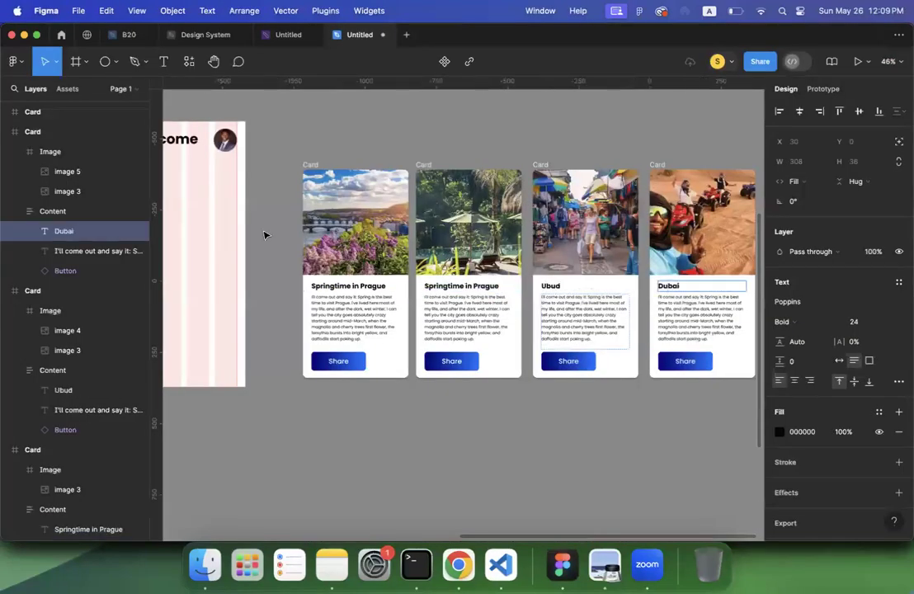
pyautogui.click(491, 287)
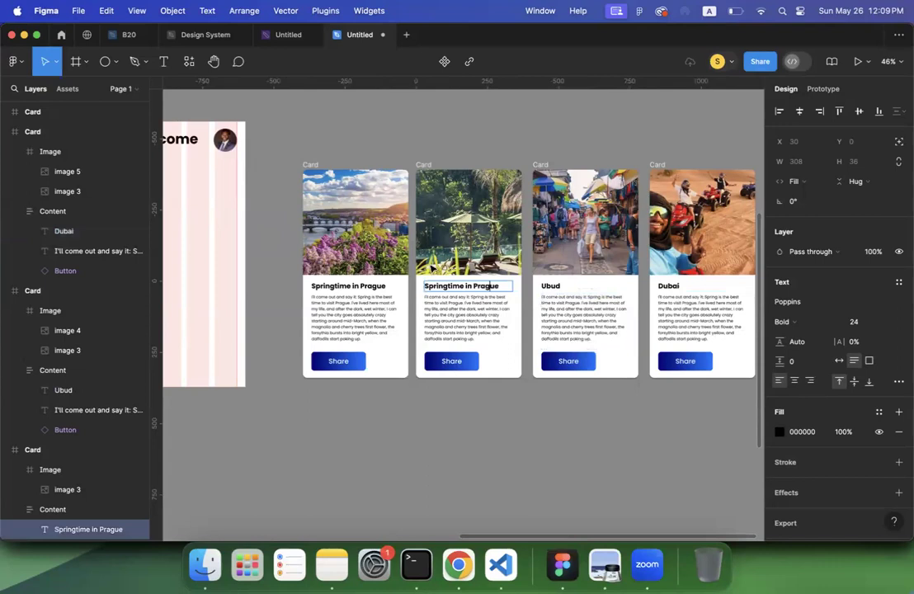
pyautogui.press('super+a')
pyautogui.write('Kerala')
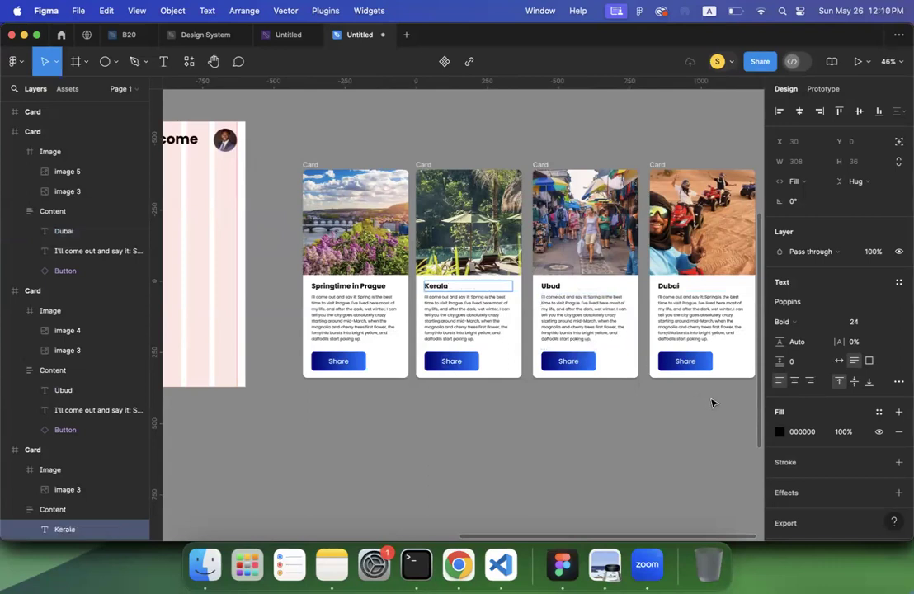
pyautogui.click(713, 403)
# Wrap all four travel cards in one frame and name it Slider
pyautogui.hscroll(1, 714, 403)
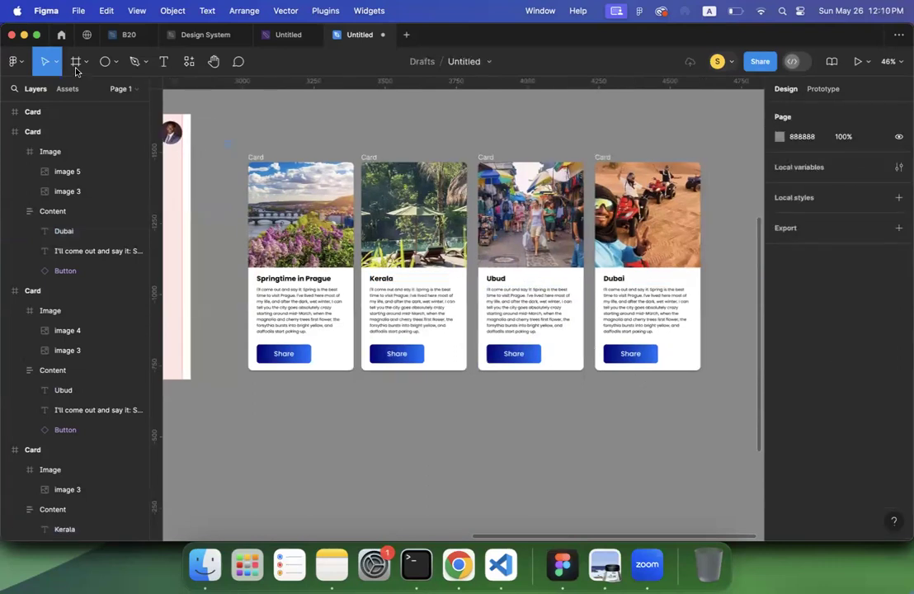
pyautogui.moveTo(224, 140); pyautogui.dragTo(432, 264)
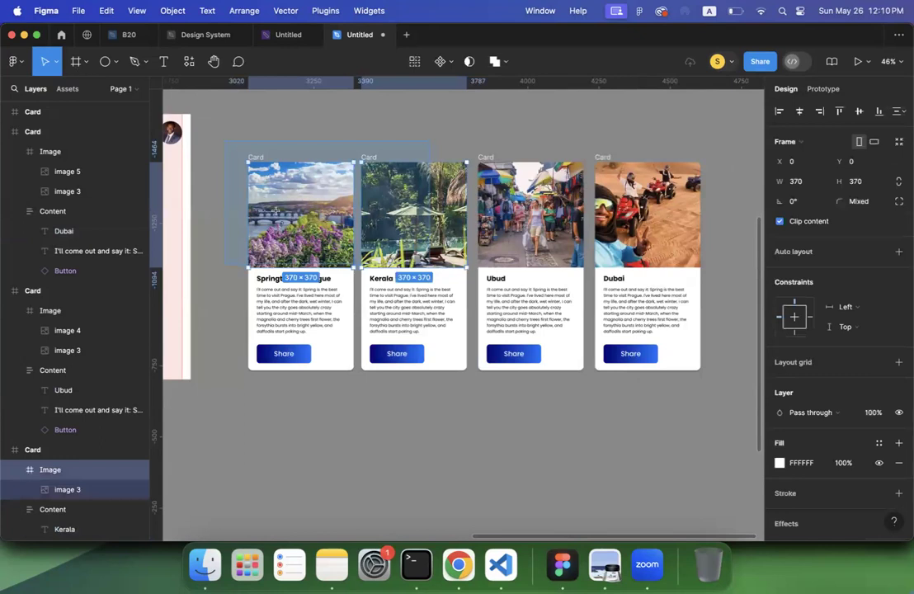
pyautogui.moveTo(431, 265); pyautogui.dragTo(711, 395)
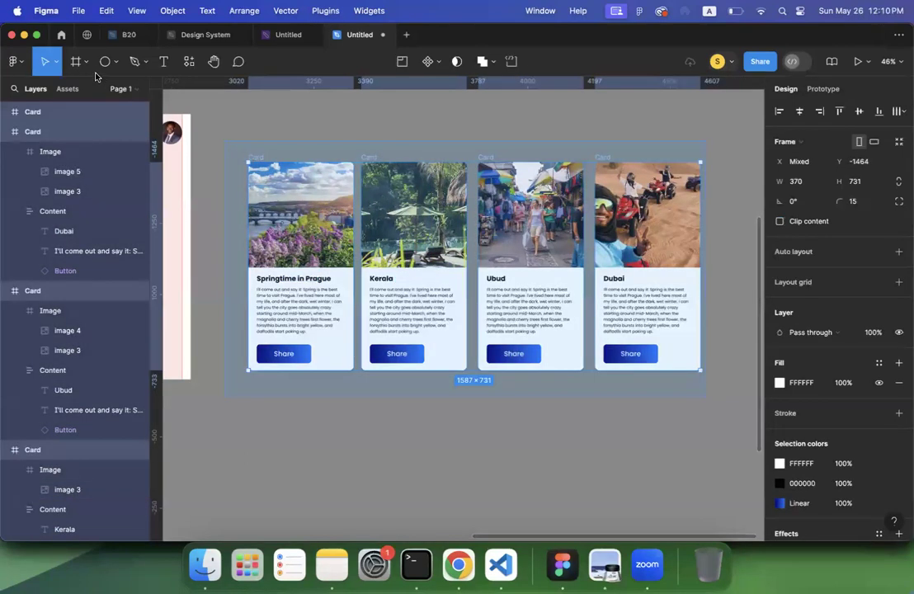
pyautogui.click(76, 61)
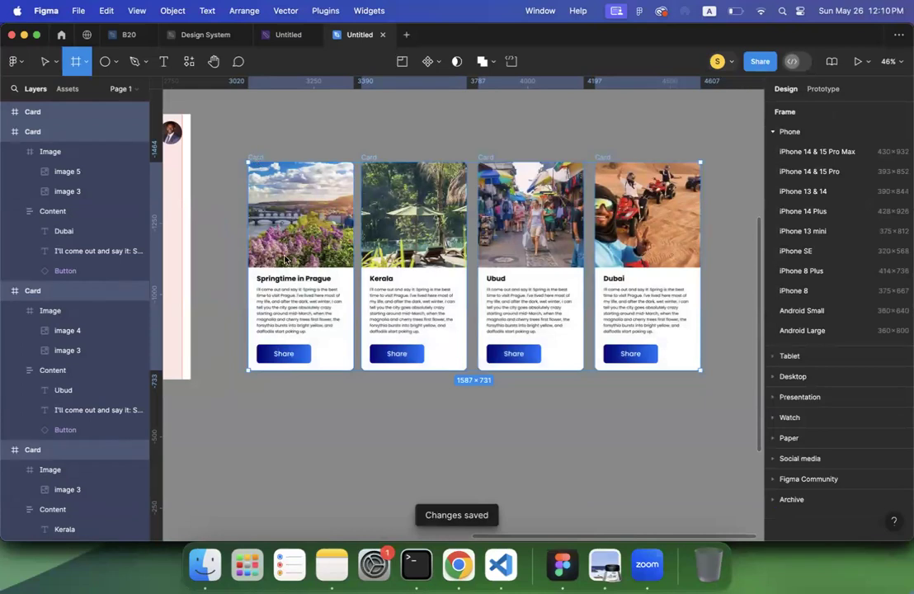
pyautogui.rightClick(257, 160)
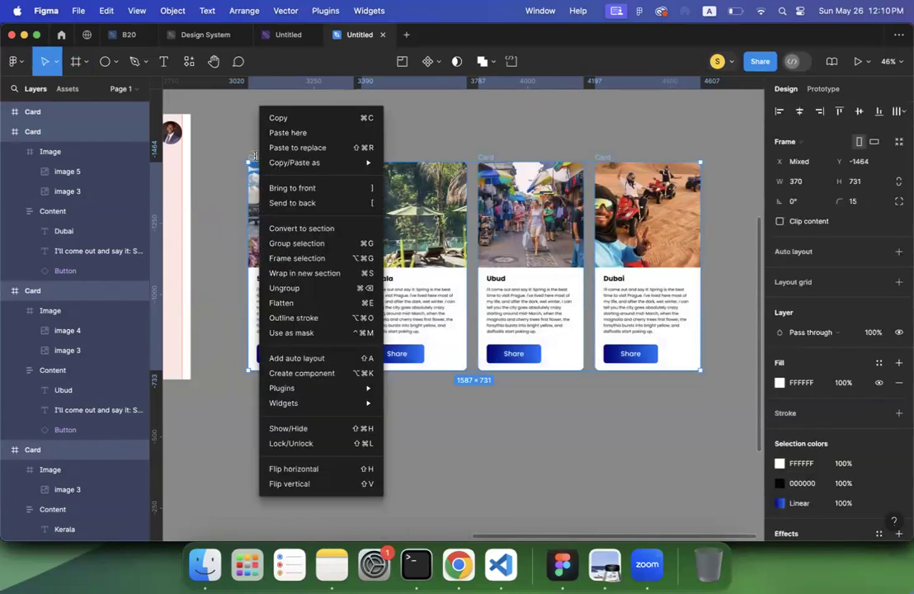
pyautogui.press('alt+super+g')
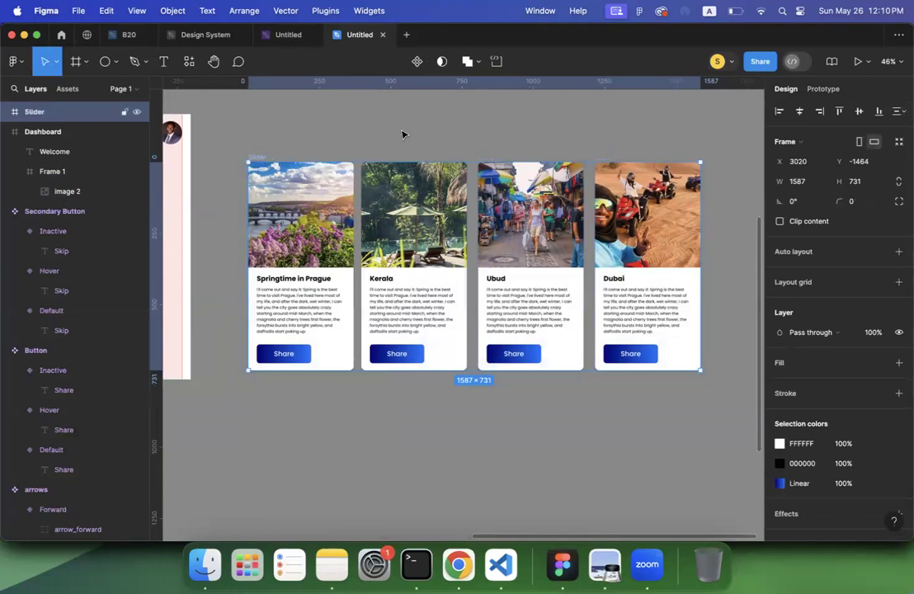
pyautogui.click(319, 133)
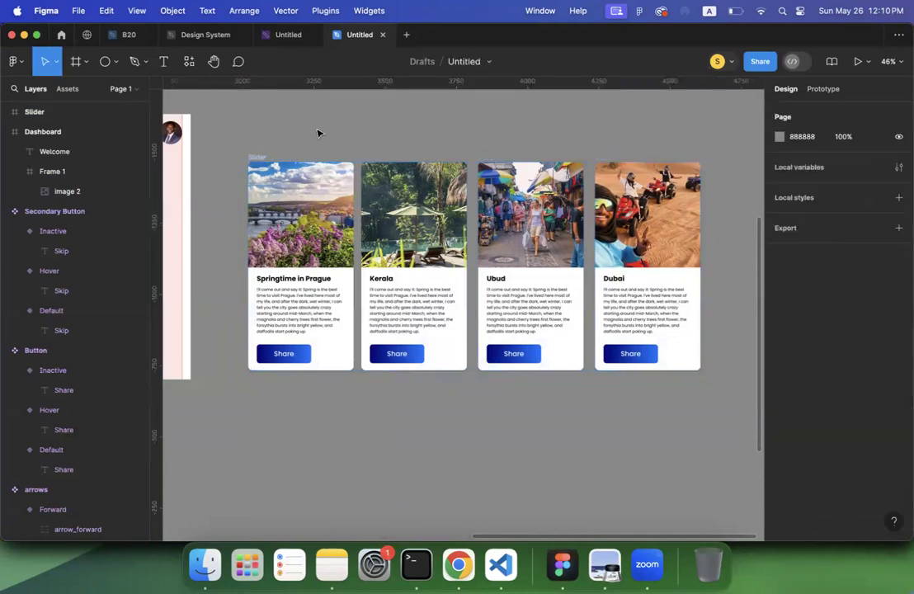
# Move the Slider frame into the Dashboard below the Welcome header, at X 30, Y 154
pyautogui.hscroll(-5, 519, 157)
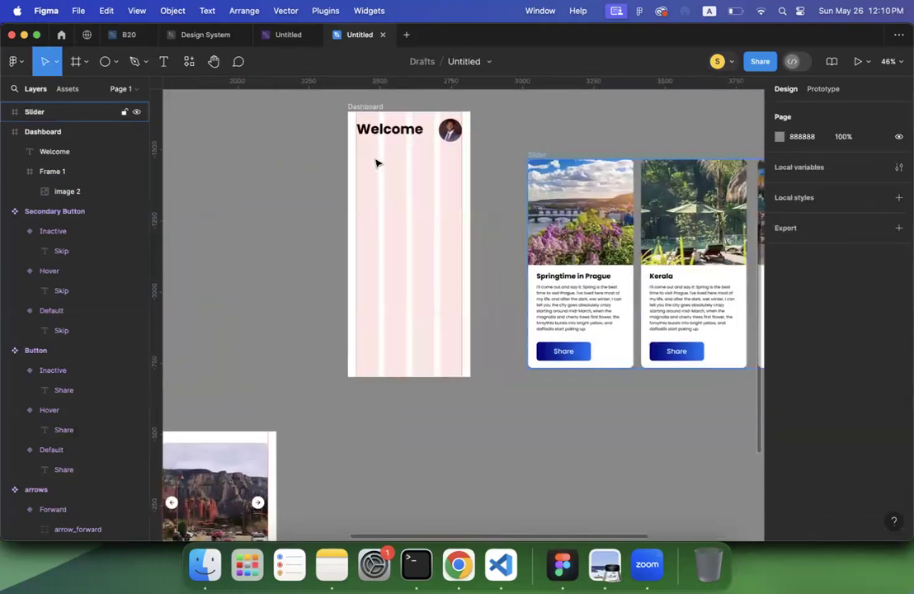
pyautogui.moveTo(537, 156); pyautogui.dragTo(363, 153)
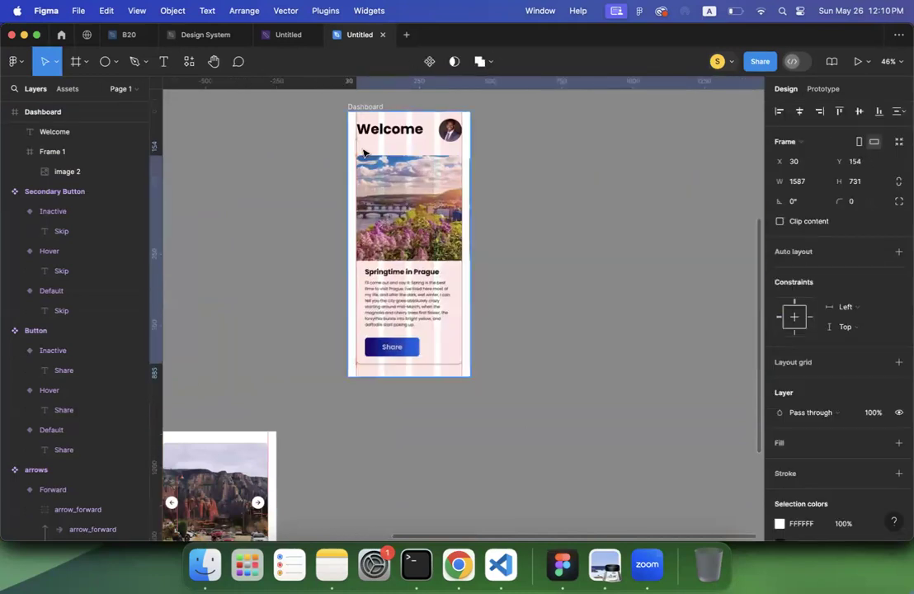
pyautogui.click(545, 136)
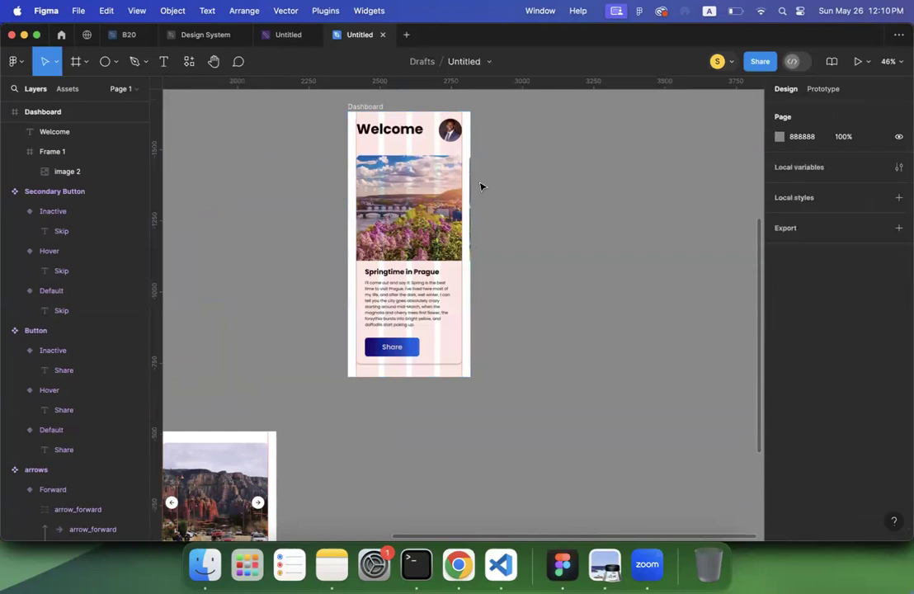
# Add a flow starting point to the Dashboard frame and preview its prototype, trying to scroll the cards
pyautogui.scroll(2, 402, 163)
pyautogui.hscroll(-2, 402, 163)
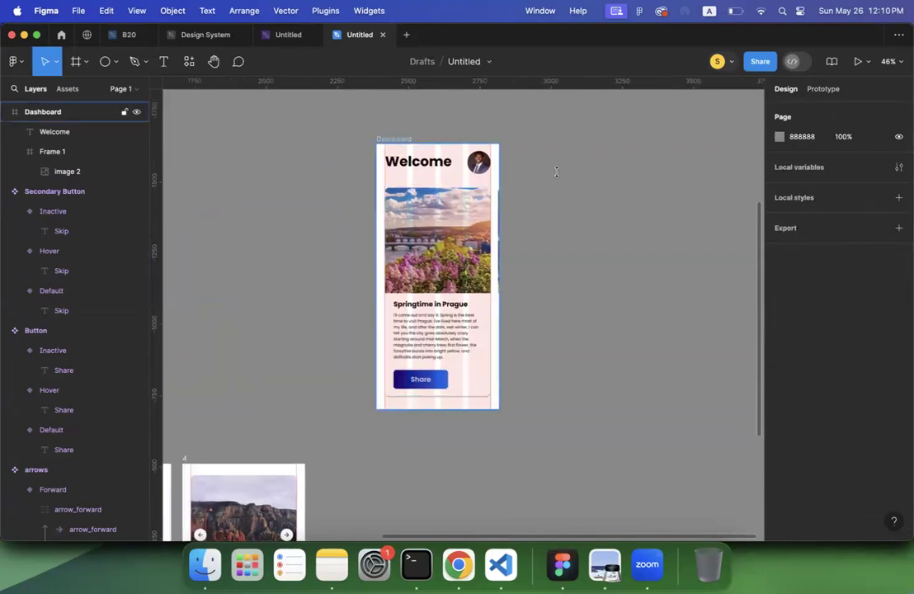
pyautogui.click(395, 139)
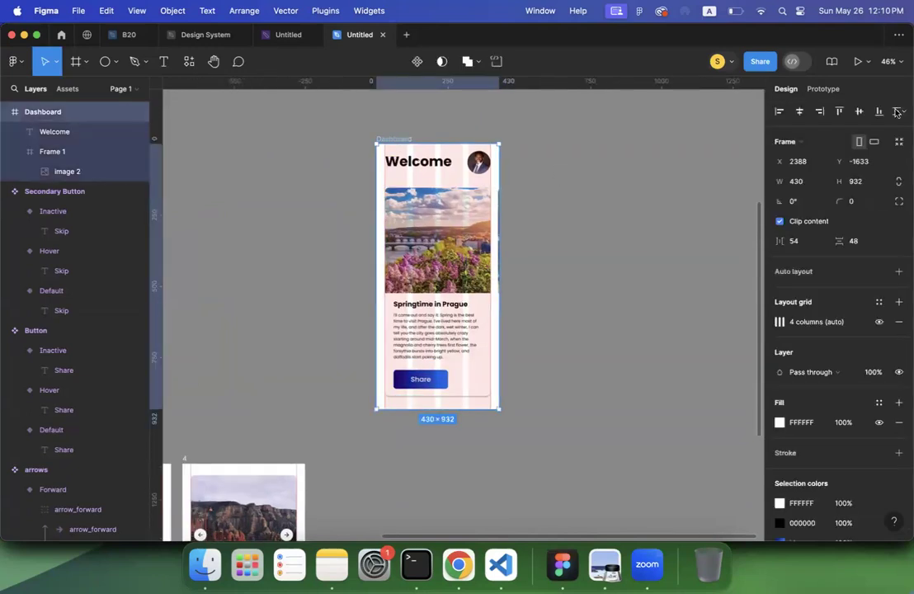
pyautogui.click(822, 89)
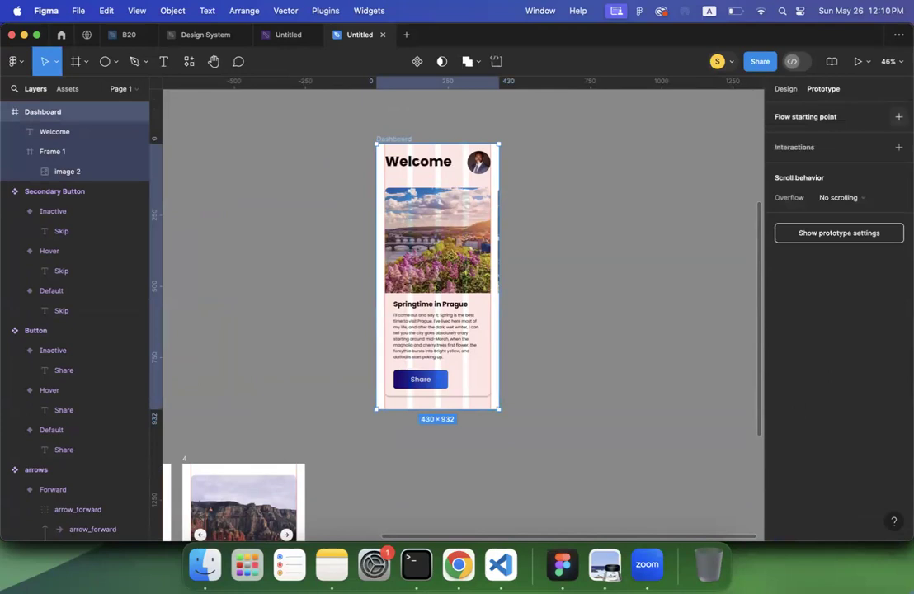
pyautogui.click(369, 152)
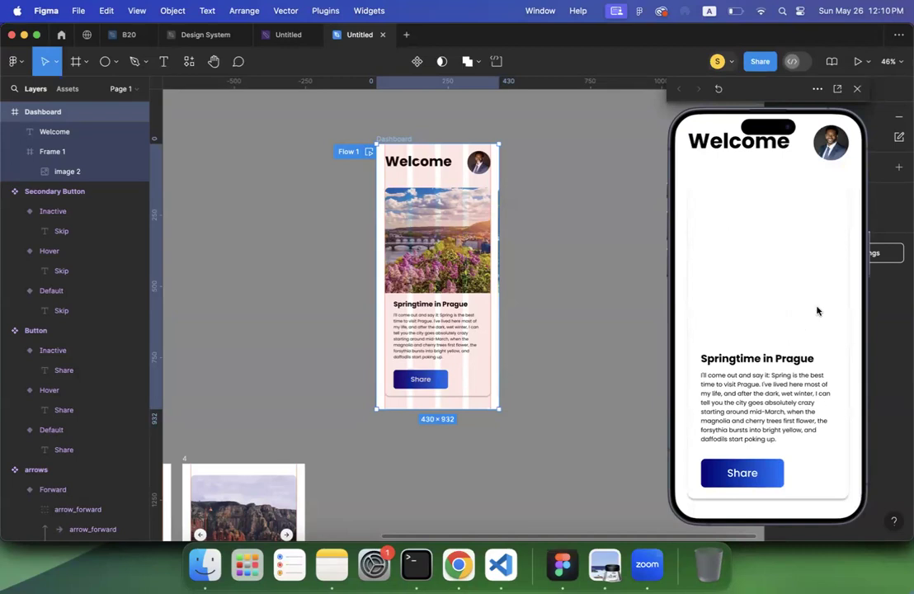
pyautogui.scroll(1, 743, 314)
pyautogui.scroll(-2, 743, 314)
pyautogui.click(557, 239)
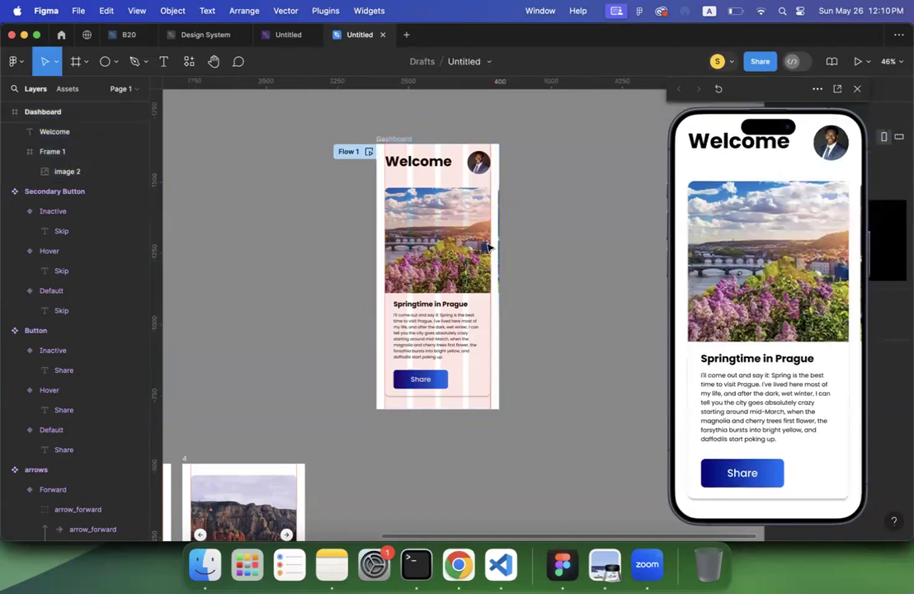
# Close the prototype preview and turn off content clipping on the Dashboard frame
pyautogui.click(488, 247)
pyautogui.hscroll(2, 327, 133)
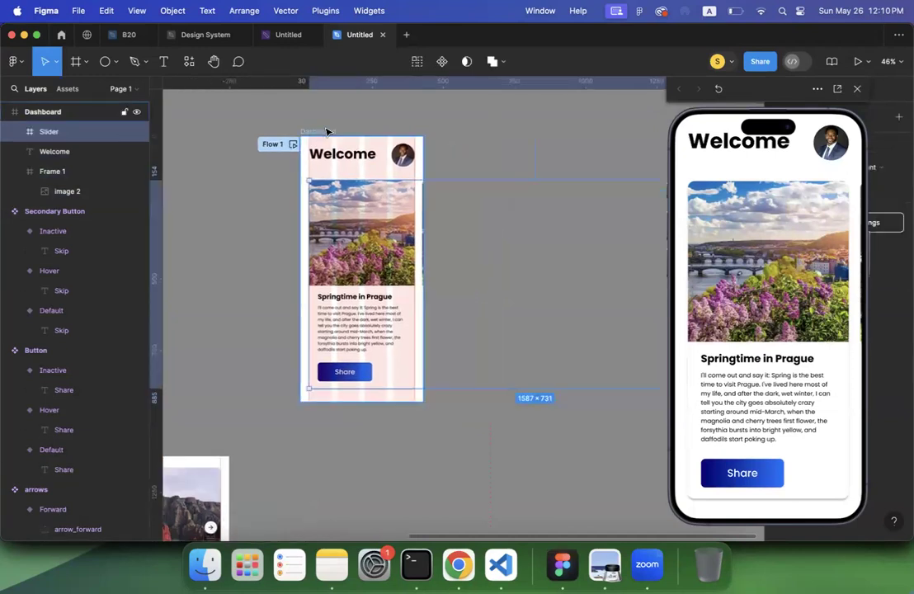
pyautogui.click(327, 132)
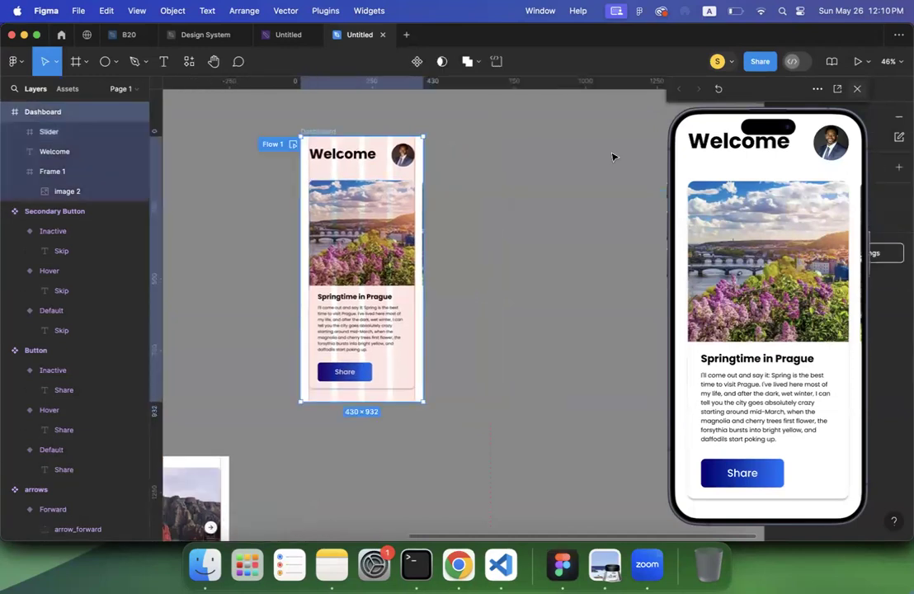
pyautogui.hotkey('shift', 'space')
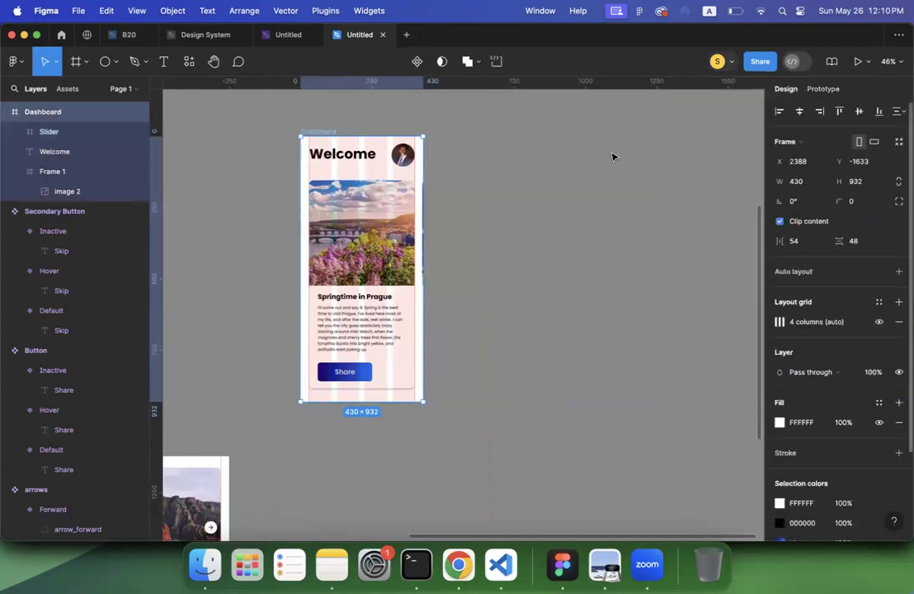
pyautogui.hscroll(2, 612, 157)
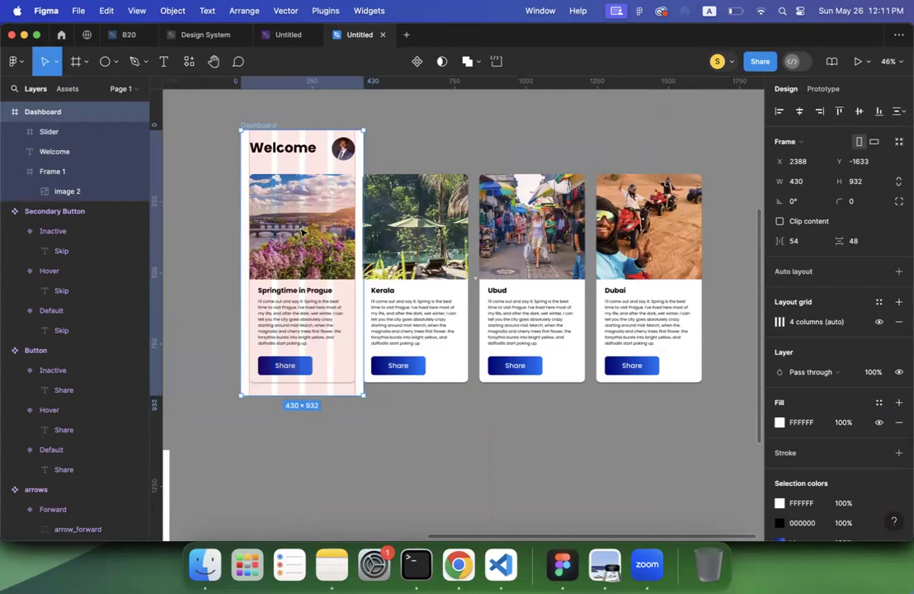
pyautogui.press('Escape')
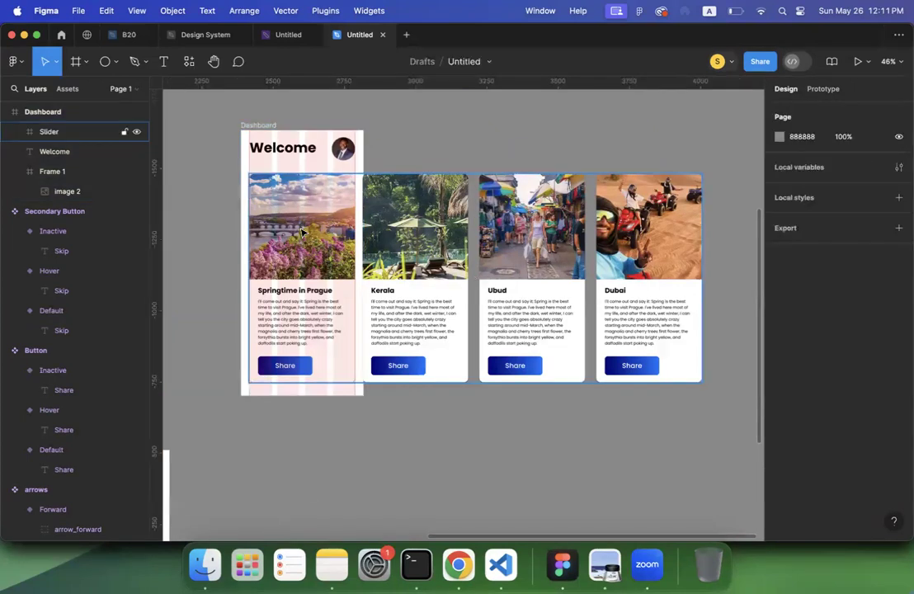
# Set the Slider frame's prototype scroll overflow to Horizontal
pyautogui.click(302, 233)
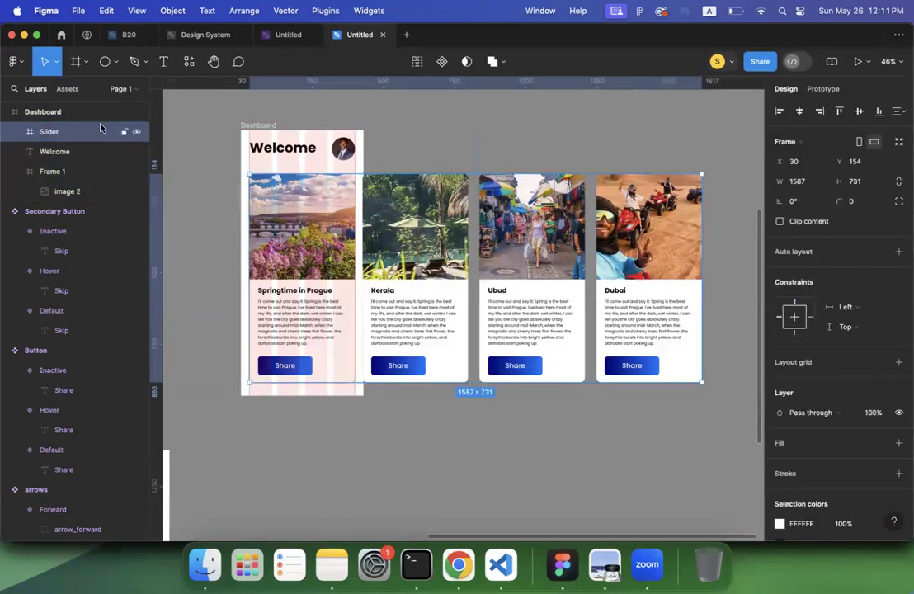
pyautogui.click(14, 133)
pyautogui.click(14, 133)
pyautogui.hotkey('alt', '9')
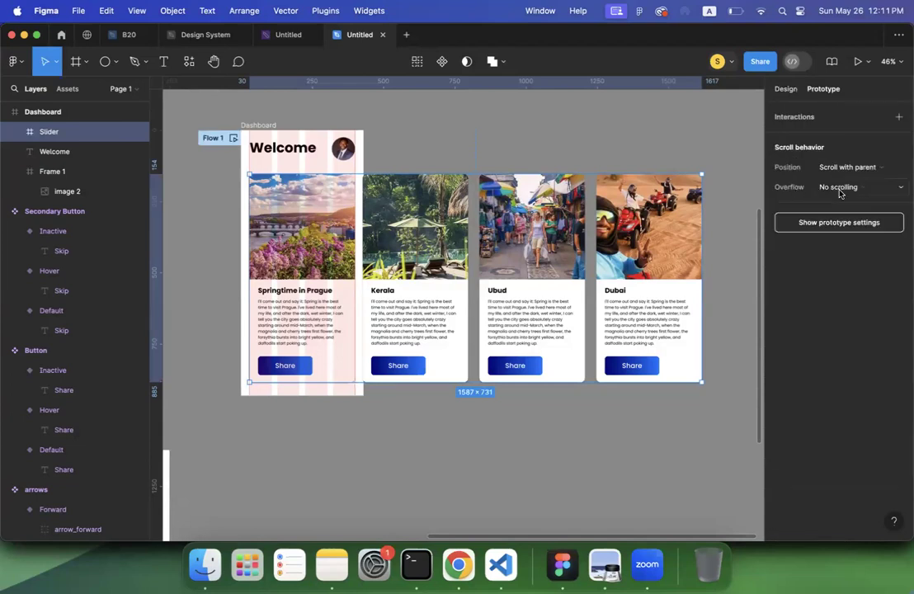
pyautogui.click(840, 191)
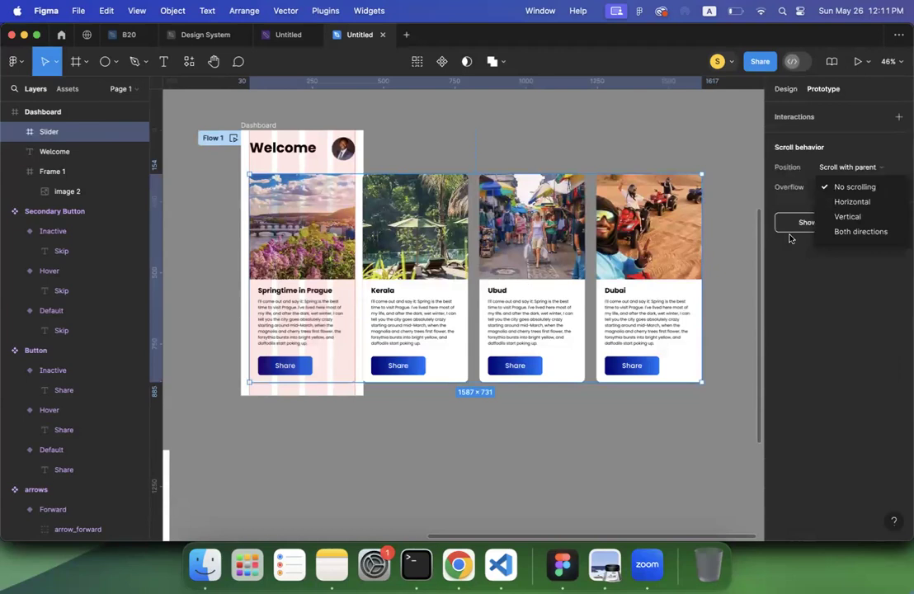
pyautogui.click(853, 203)
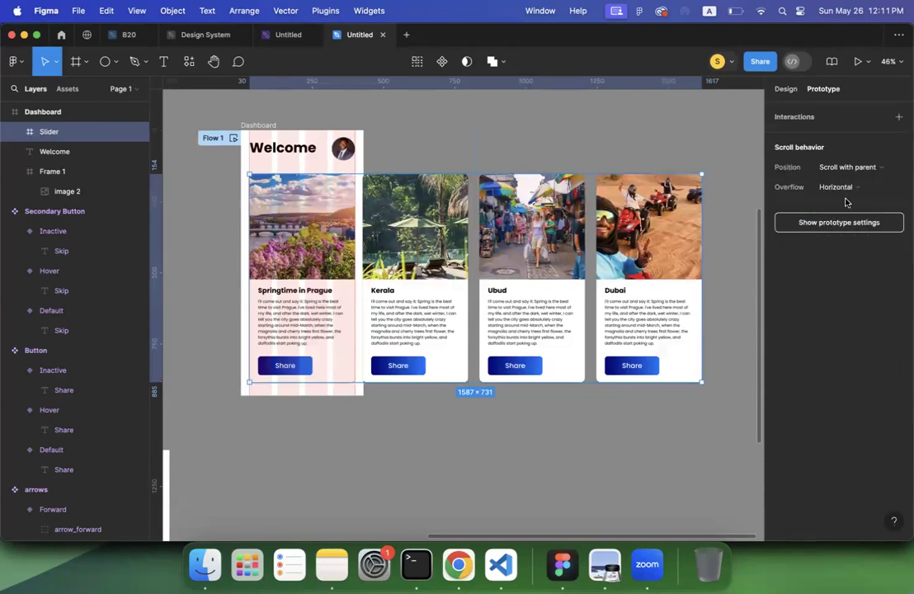
pyautogui.click(485, 132)
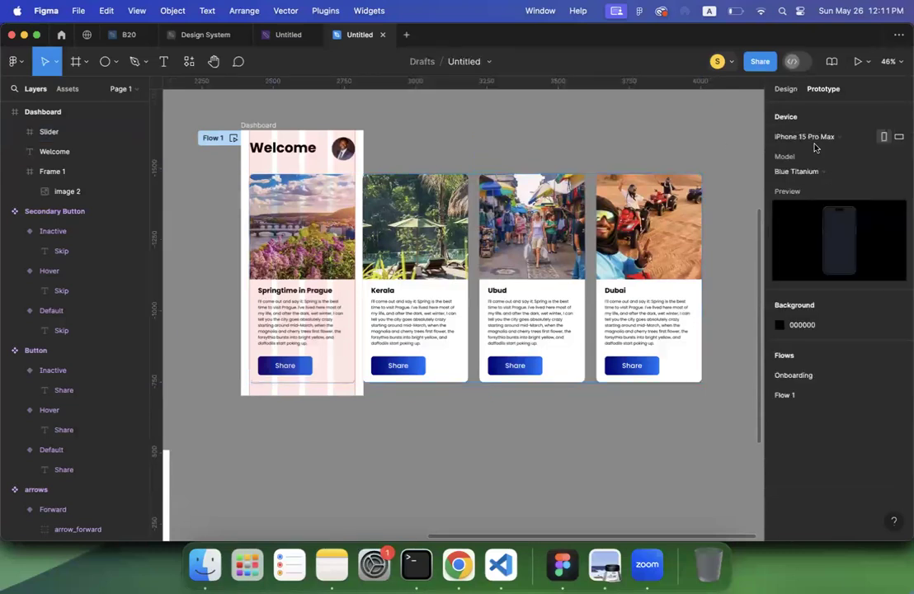
# Preview the Dashboard prototype flow and scroll the travel cards sideways to check the horizontal overflow
pyautogui.click(234, 138)
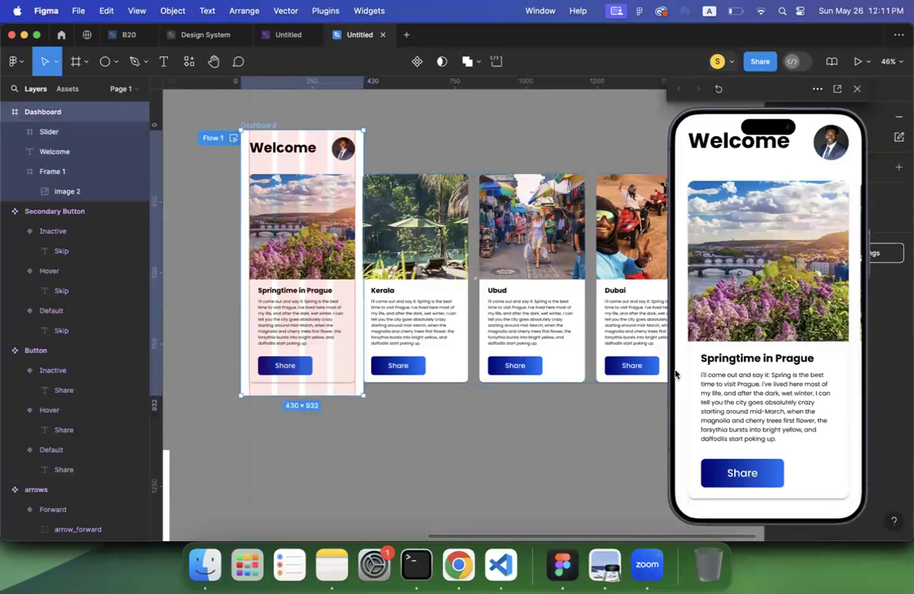
pyautogui.hscroll(1, 814, 360)
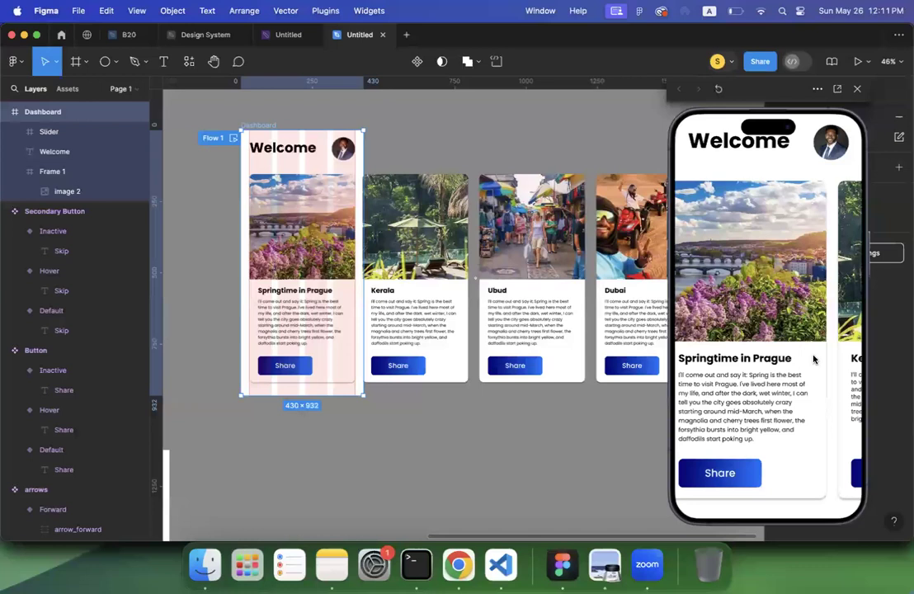
pyautogui.hscroll(-1, 813, 360)
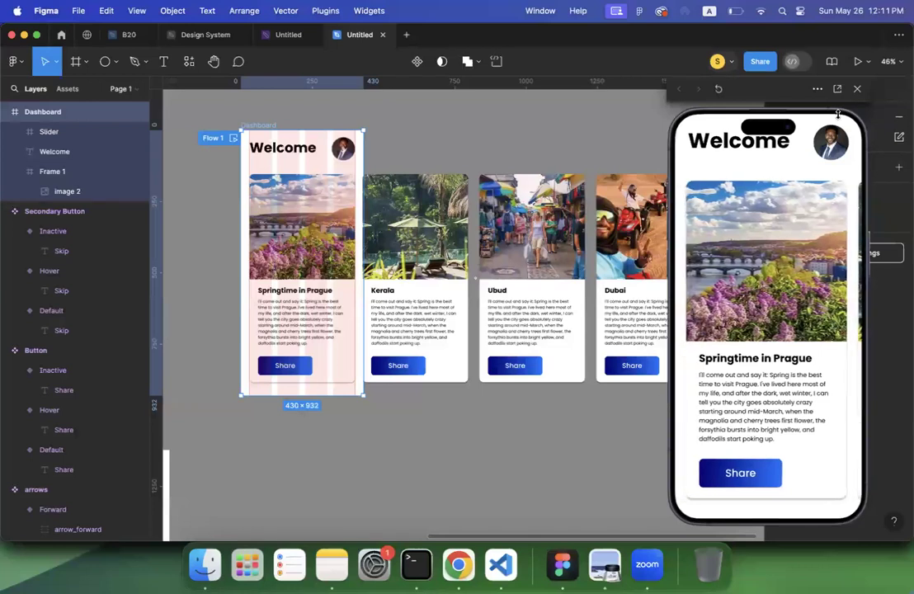
# Close the preview and turn on content clipping for the Slider frame
pyautogui.click(579, 146)
pyautogui.click(331, 240)
pyautogui.click(789, 93)
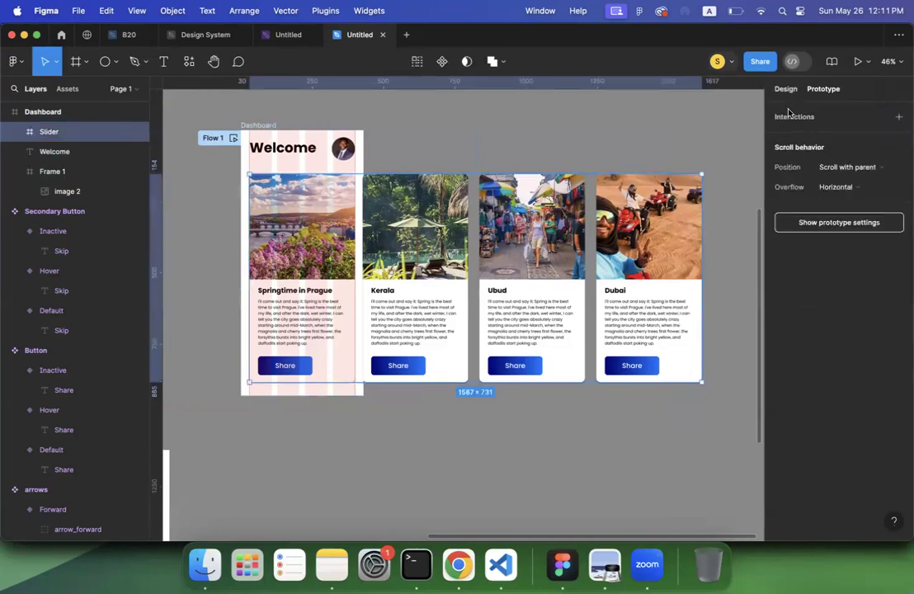
pyautogui.click(779, 222)
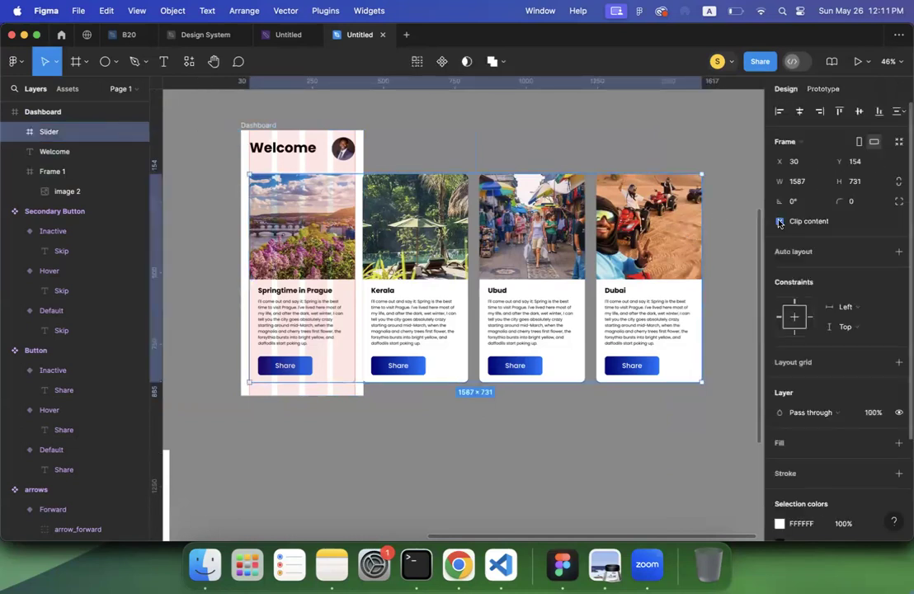
pyautogui.click(780, 222)
pyautogui.click(779, 223)
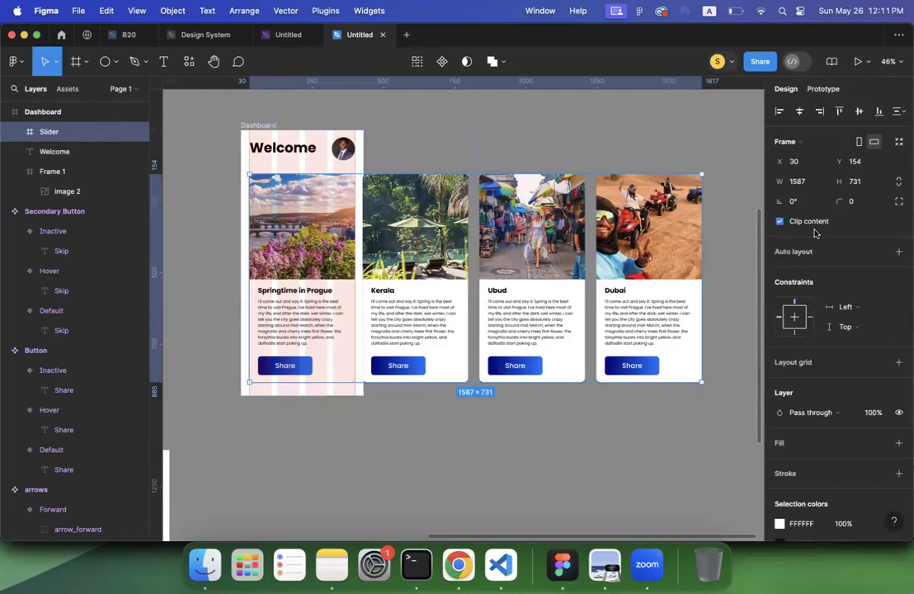
# Narrow the Slider frame to a width of 400 so that its far edge aligns with the Dashboard frame's edge
pyautogui.hotkey('shift', 'e')
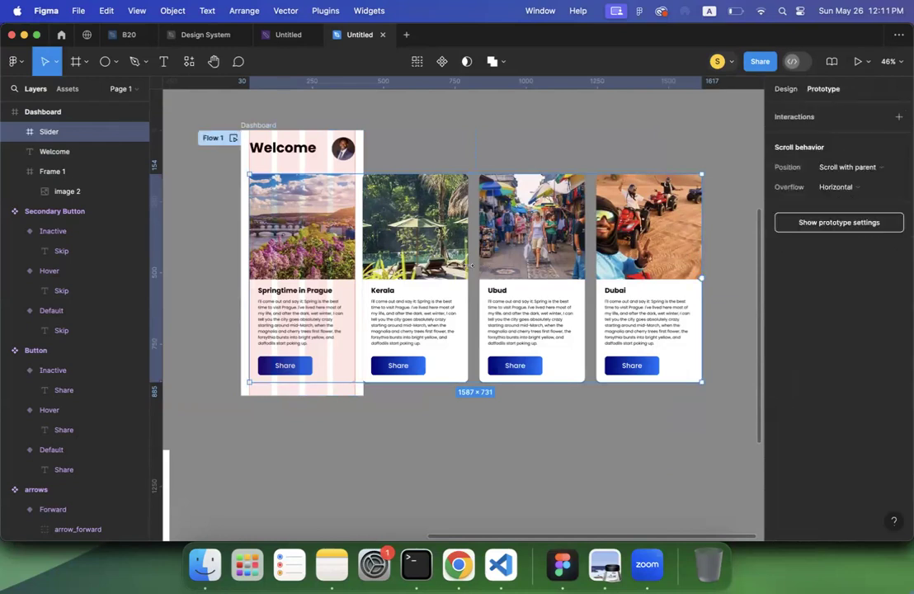
pyautogui.moveTo(702, 267); pyautogui.dragTo(363, 266)
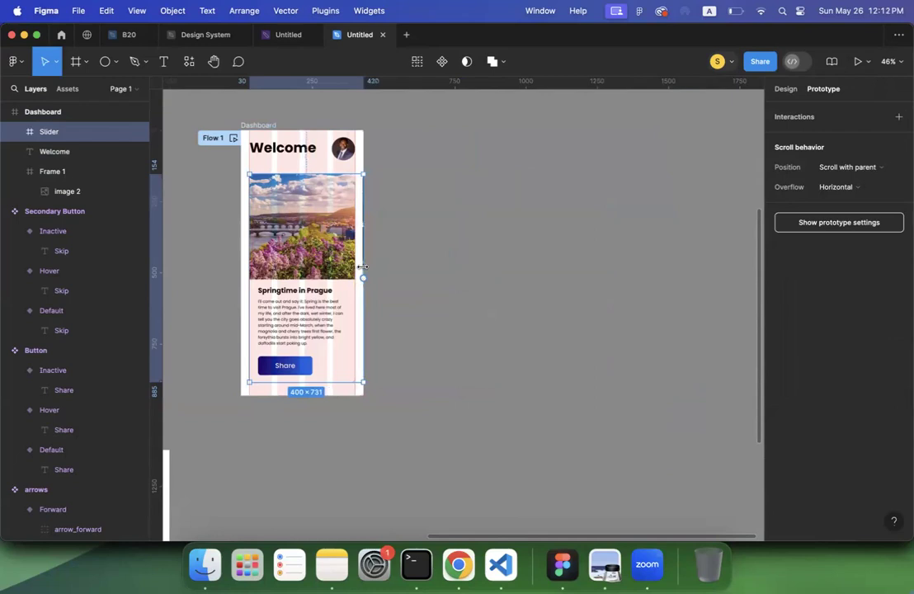
pyautogui.scroll(5, 363, 268)
pyautogui.scroll(6, 366, 273)
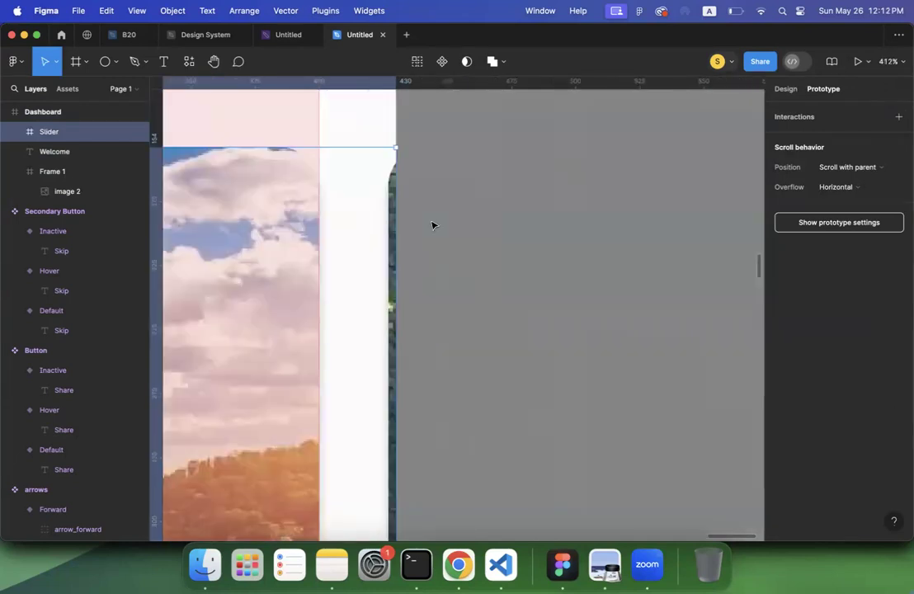
pyautogui.scroll(-8, 432, 225)
pyautogui.press('Escape')
# Preview the Dashboard flow again, scroll through the travel cards and back to the first one, and close the preview
pyautogui.click(245, 157)
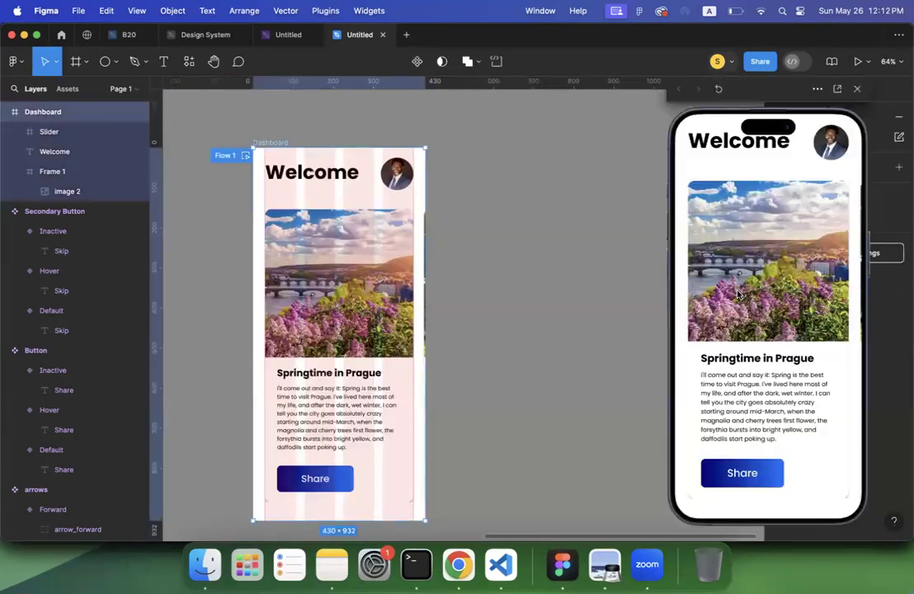
pyautogui.hscroll(2, 780, 319)
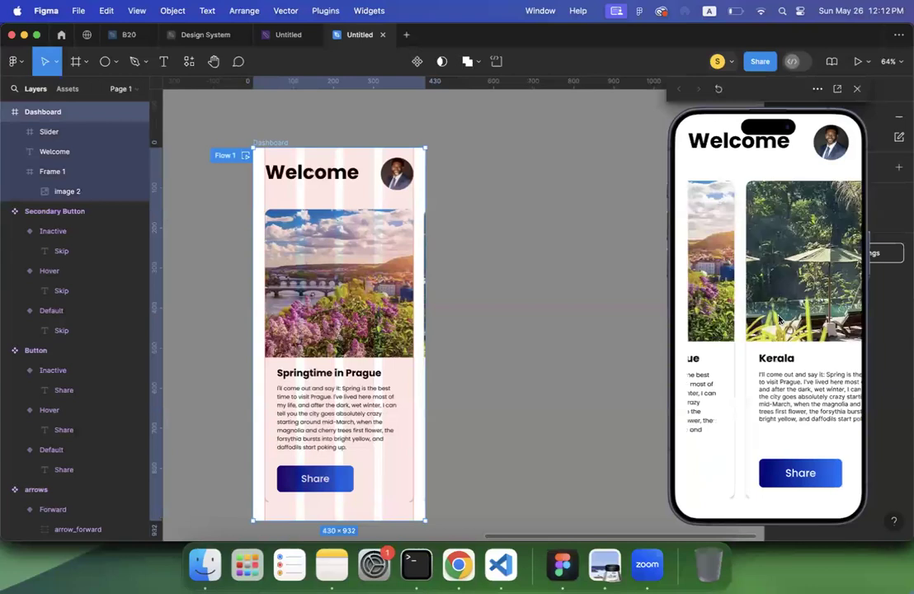
pyautogui.hscroll(6, 780, 319)
pyautogui.hscroll(-2, 735, 321)
pyautogui.hscroll(-5, 746, 321)
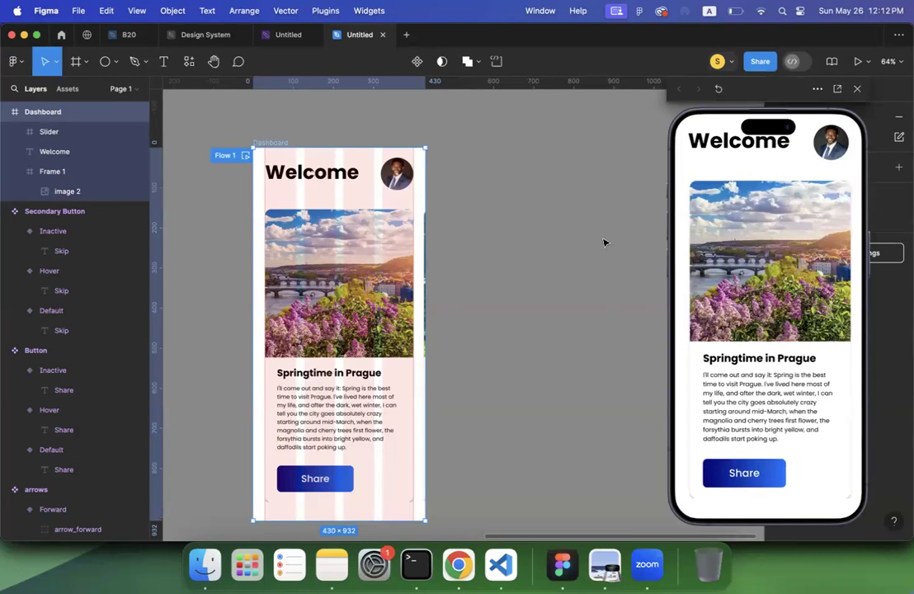
pyautogui.click(538, 223)
pyautogui.scroll(-2, 538, 223)
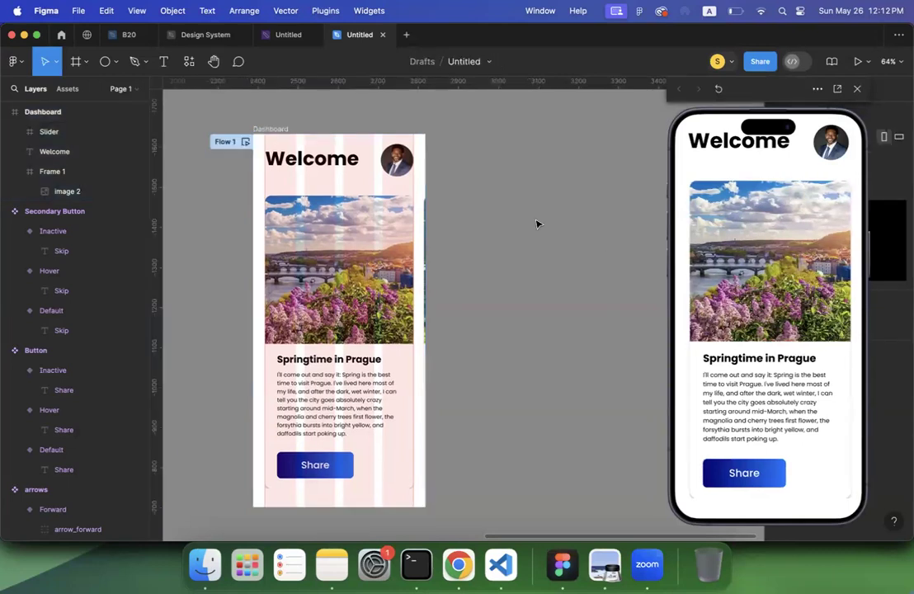
pyautogui.scroll(1, 538, 224)
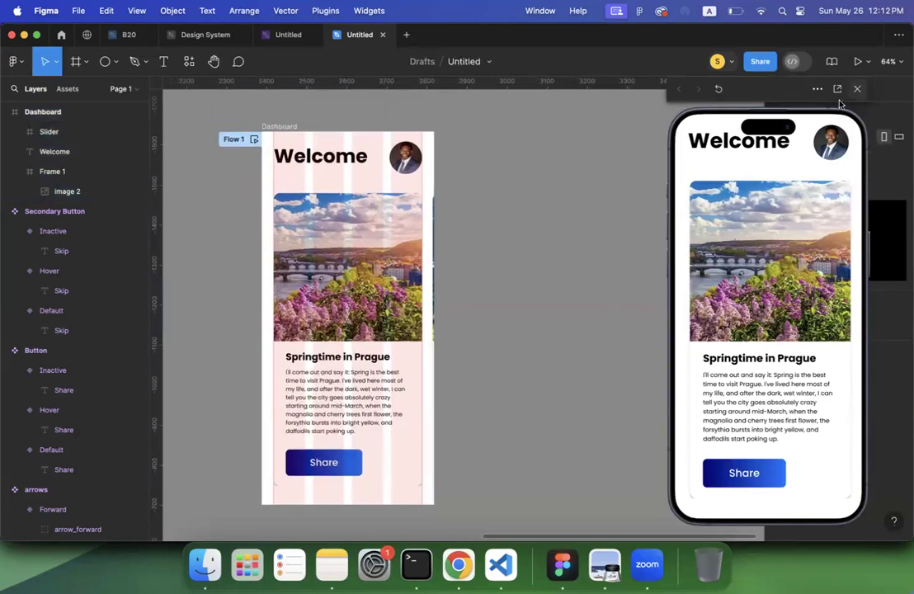
pyautogui.click(858, 91)
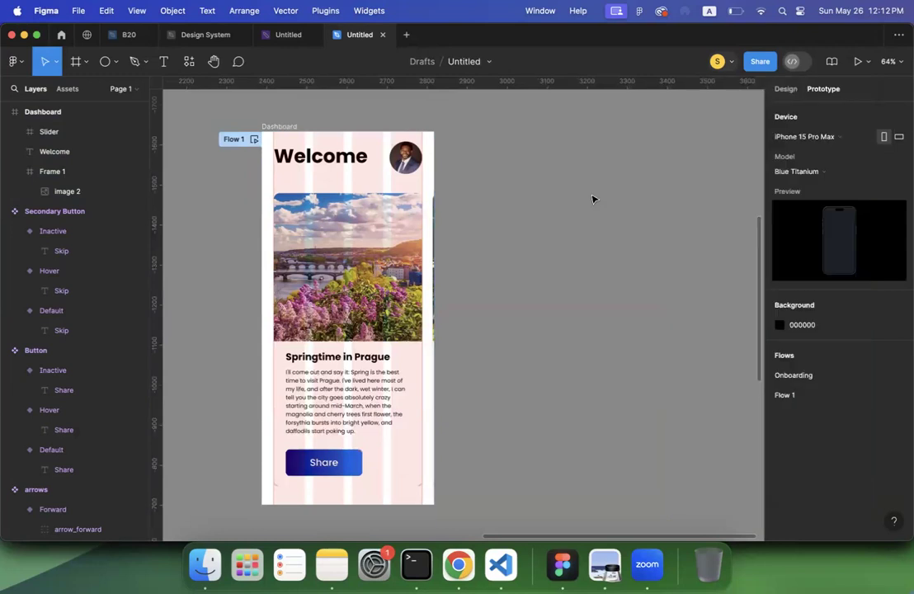
pyautogui.scroll(-5, 592, 199)
pyautogui.hscroll(-3, 334, 256)
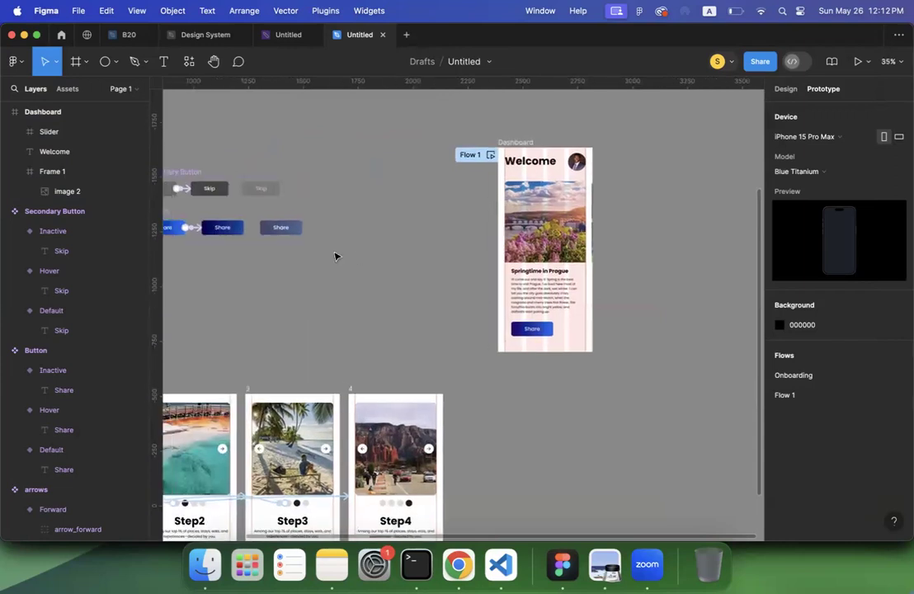
pyautogui.scroll(-5, 334, 256)
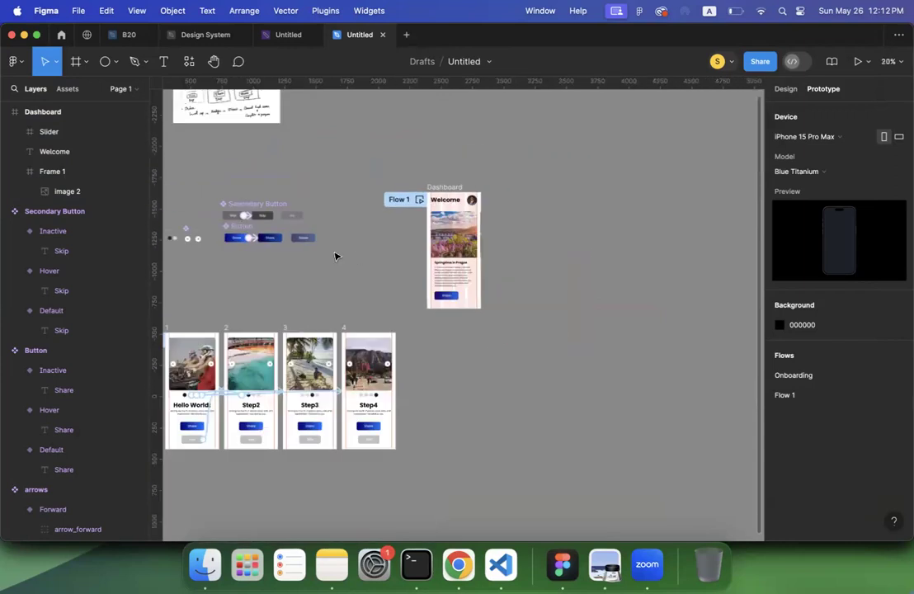
pyautogui.hscroll(-3, 325, 274)
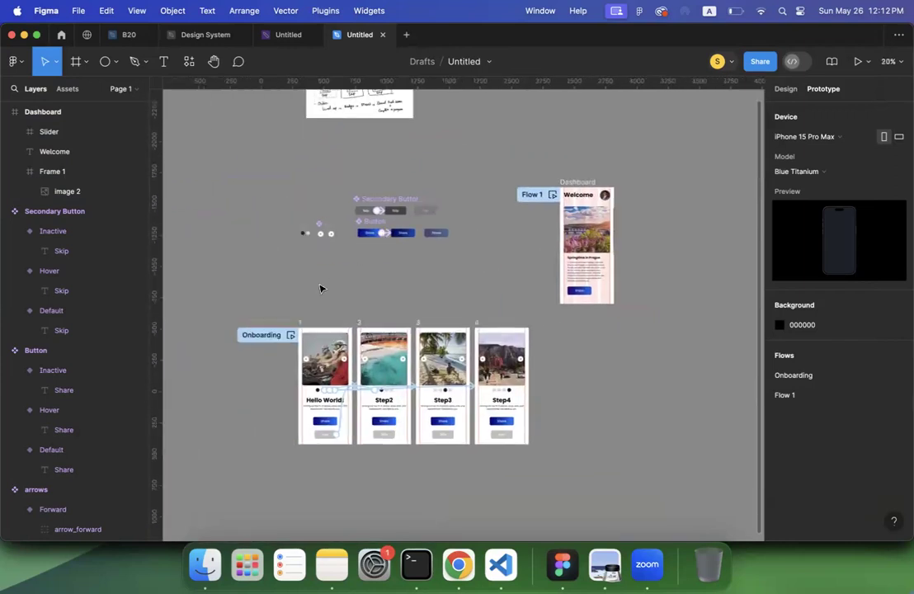